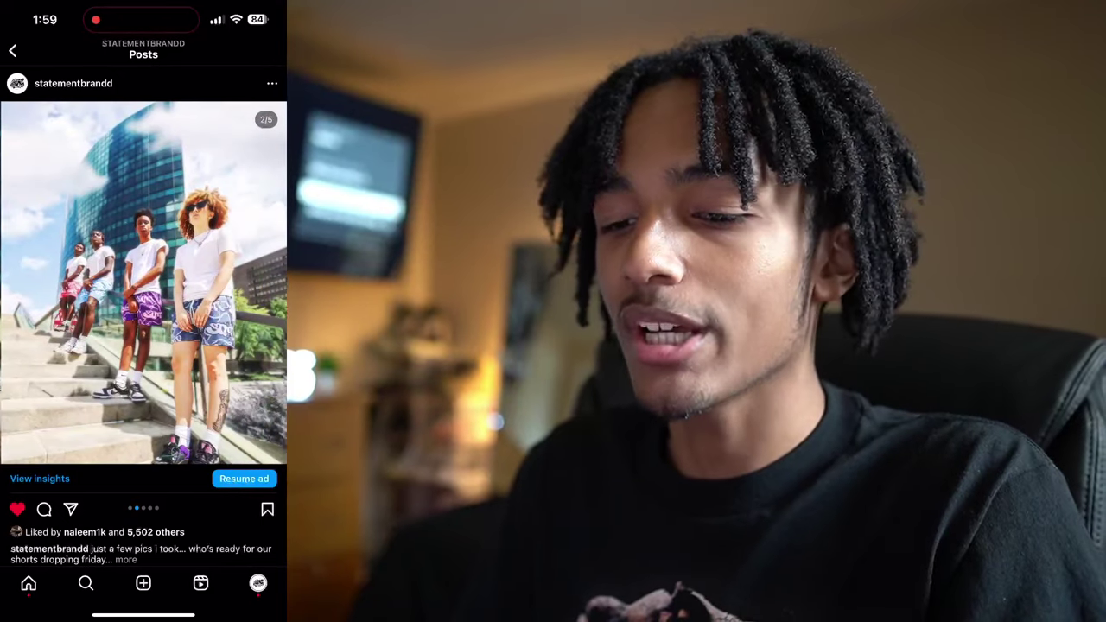
View the remaining photos of the shorts post and open another post from the brand's profile grid.
drag(216, 285, 69, 285)
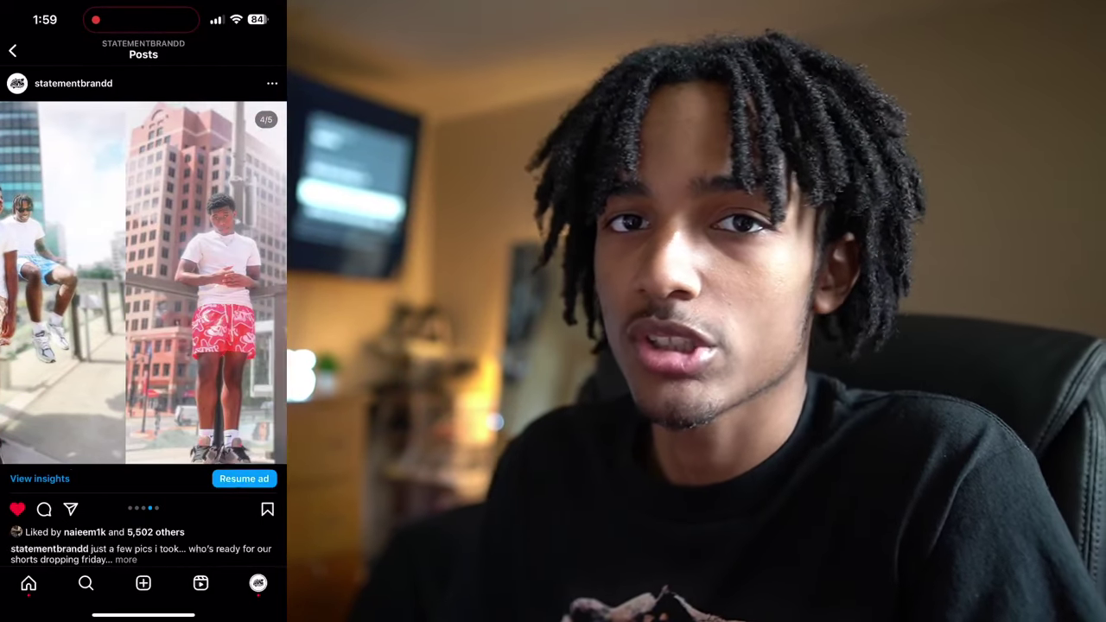
drag(216, 285, 70, 285)
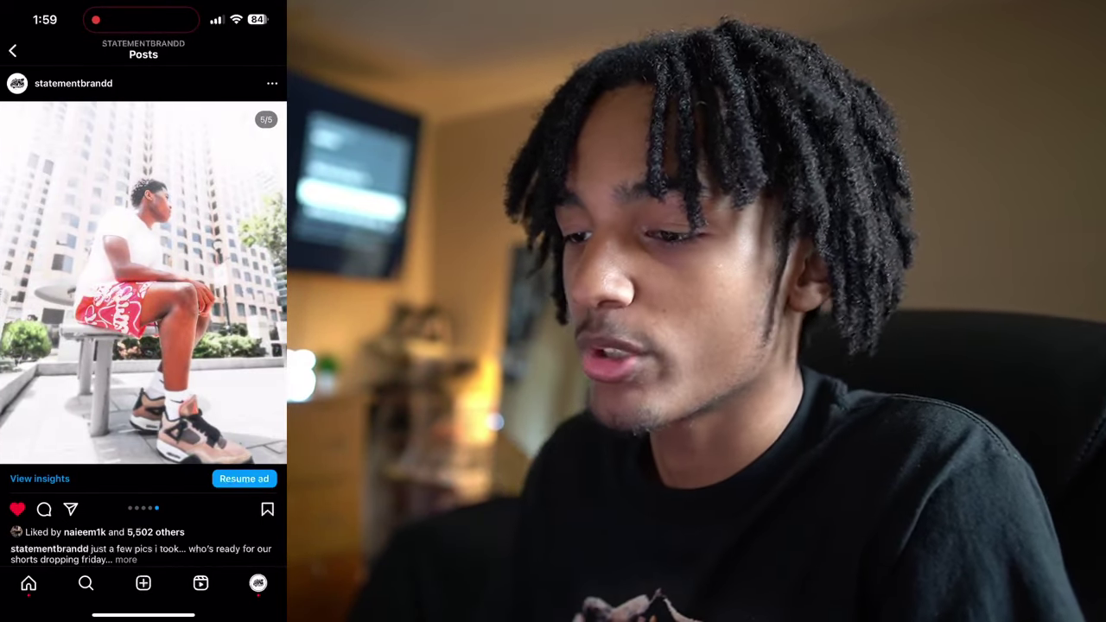
click(12, 51)
click(168, 325)
mouse_move(216, 286)
mouse_down()
mouse_move(69, 285)
mouse_move(216, 286)
mouse_up()
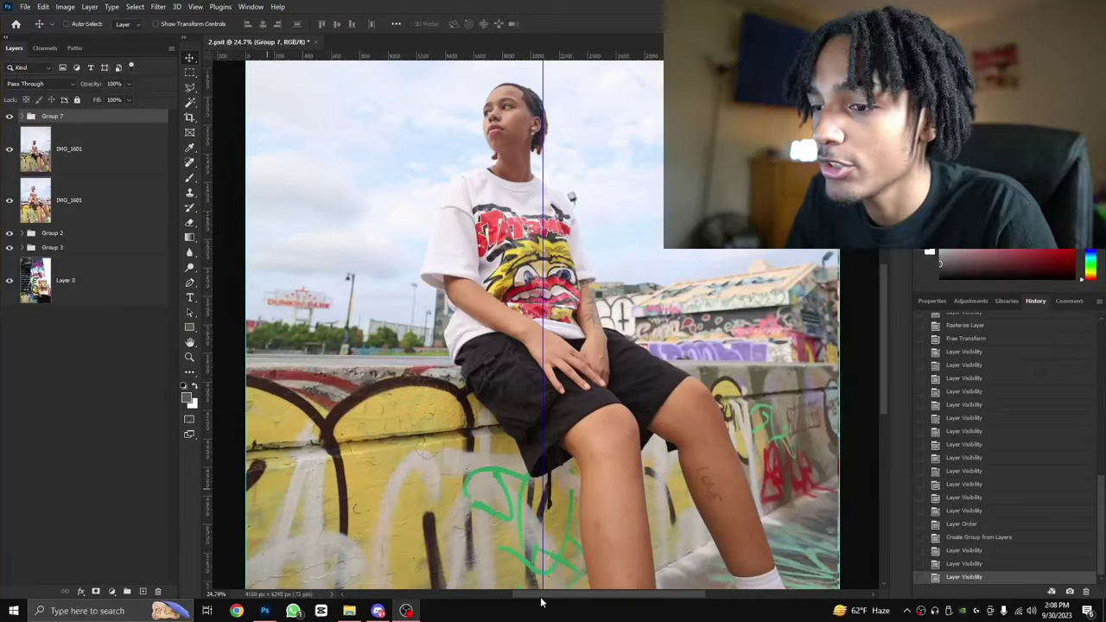
Compare the original seated-model photo with its edited version by toggling the visibility of the upper IMG_1601 layer.
drag(493, 560, 523, 560)
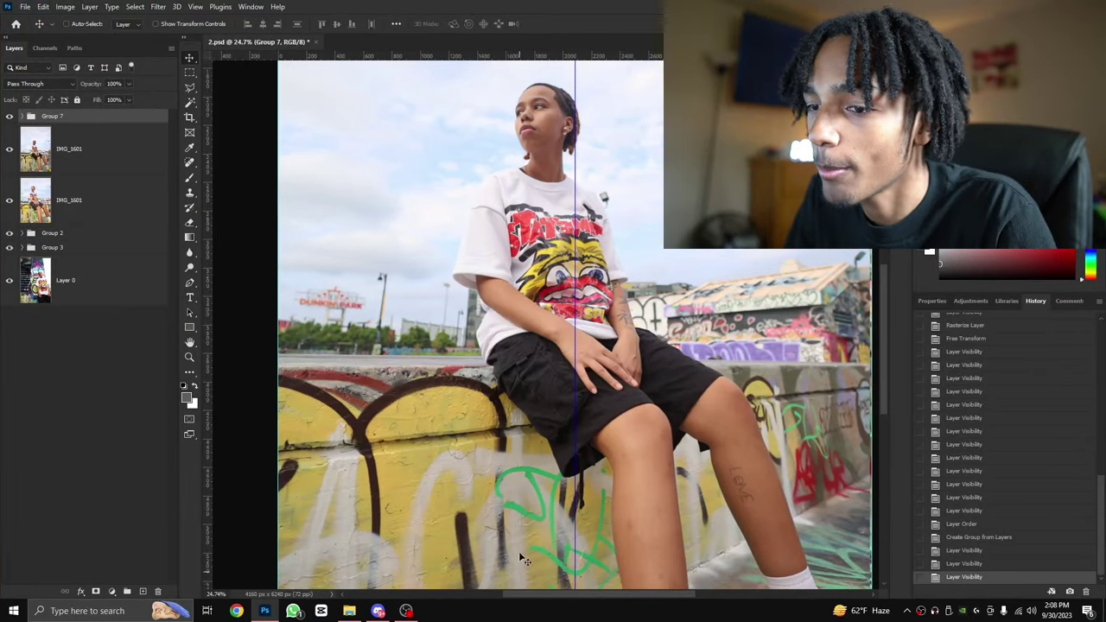
scroll(523, 560, down, 3)
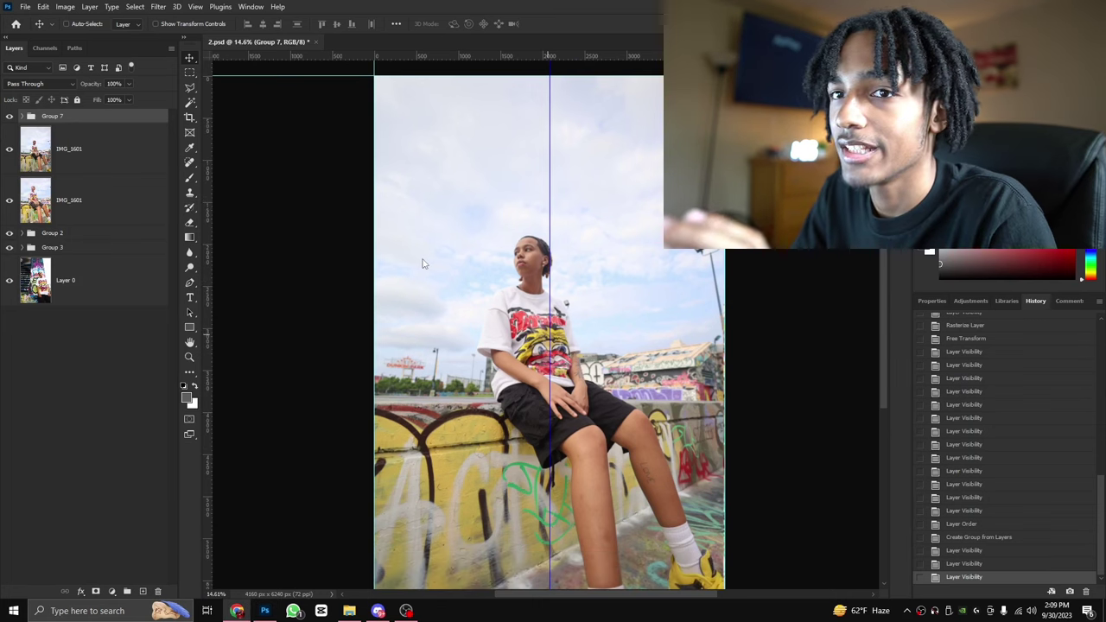
scroll(422, 261, up, 2)
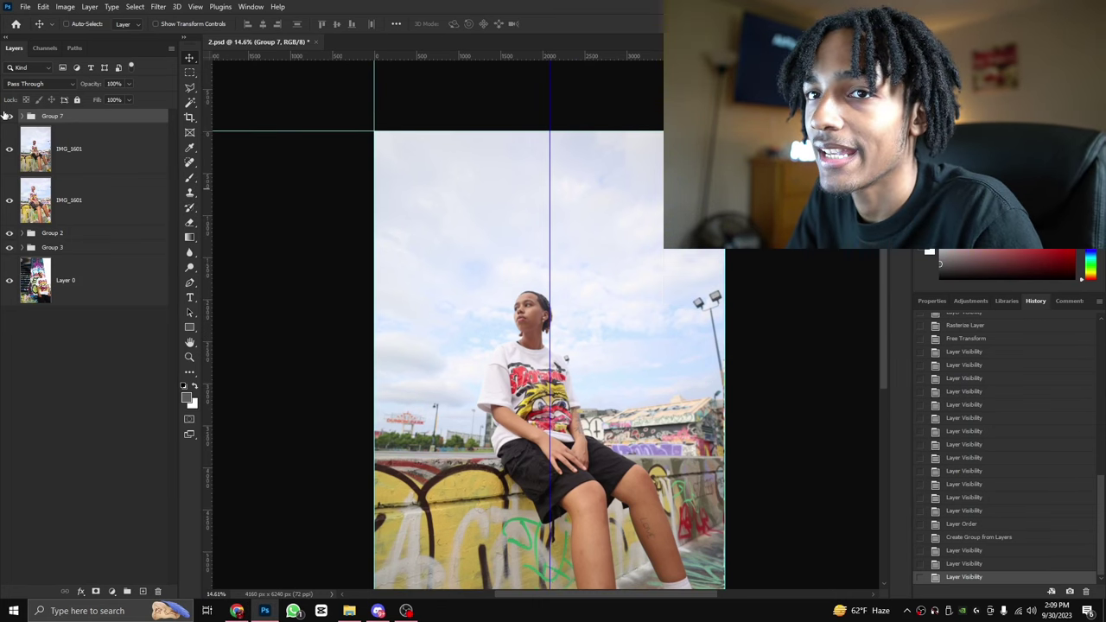
click(10, 116)
click(9, 149)
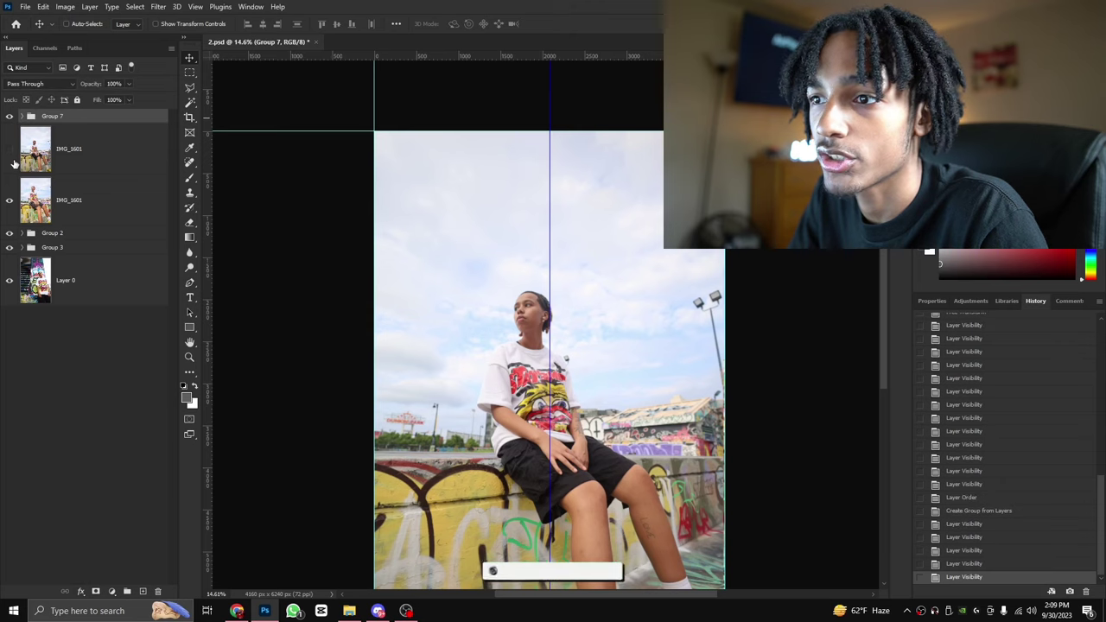
click(9, 201)
scroll(402, 286, up, 4)
scroll(581, 216, down, 5)
drag(576, 594, 587, 594)
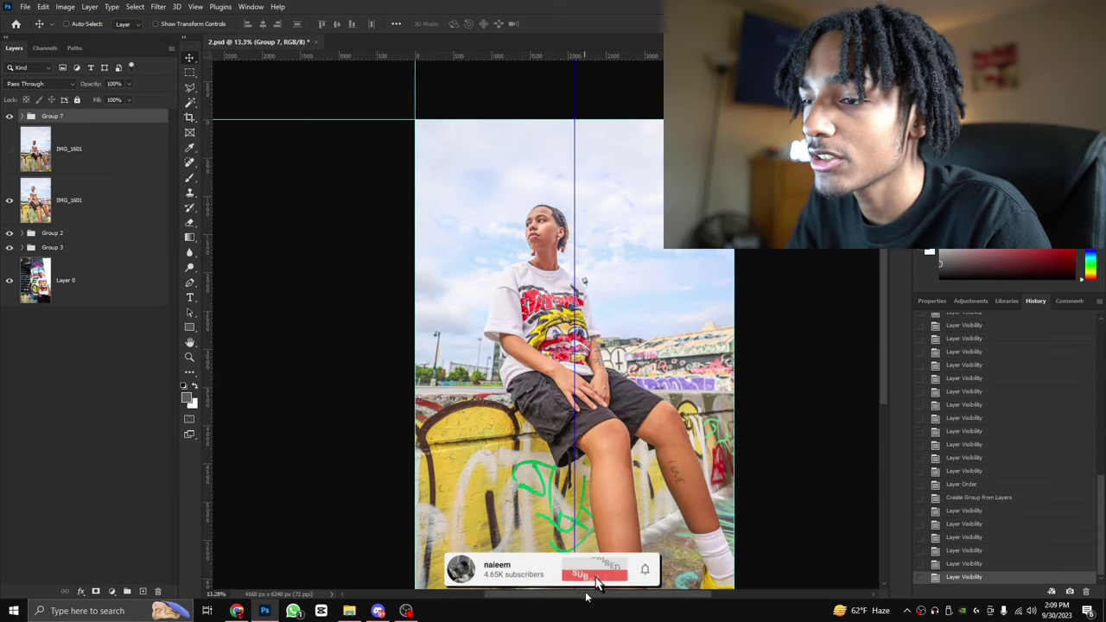
scroll(586, 594, down, 1)
click(10, 149)
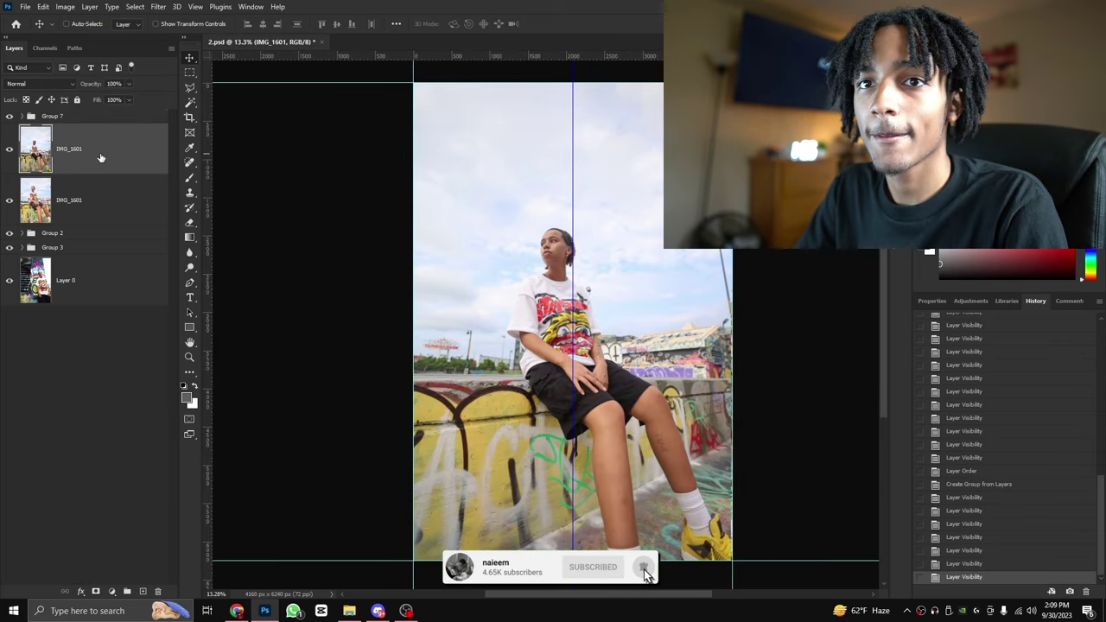
click(10, 149)
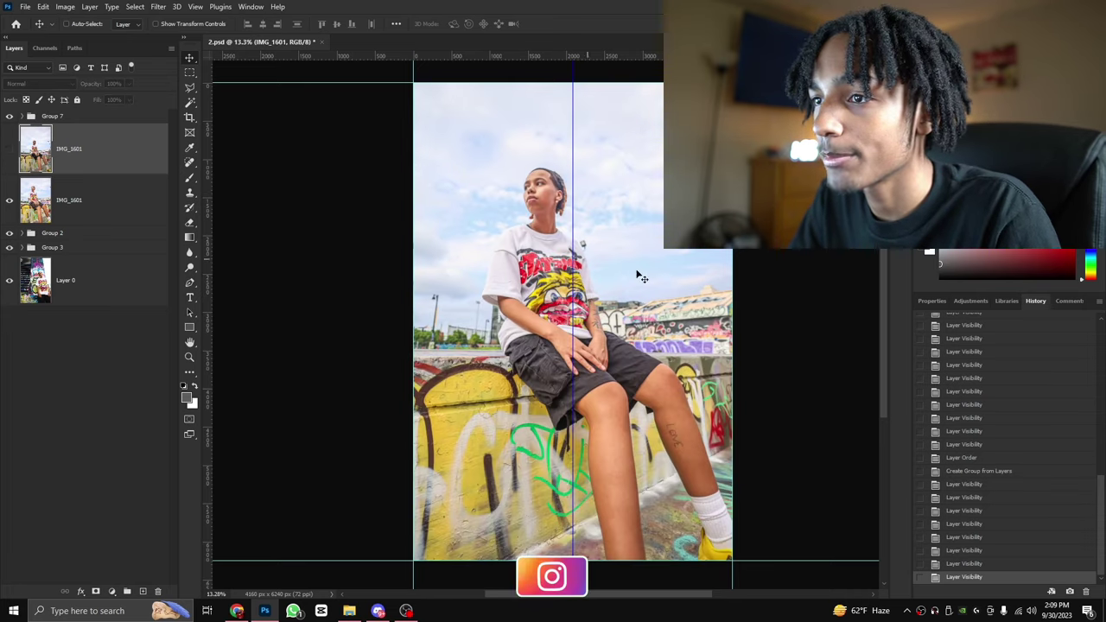
Examine the edited photo's face, shirt graphic, shorts and background up close, and check the original's full framing.
scroll(562, 251, up, 5)
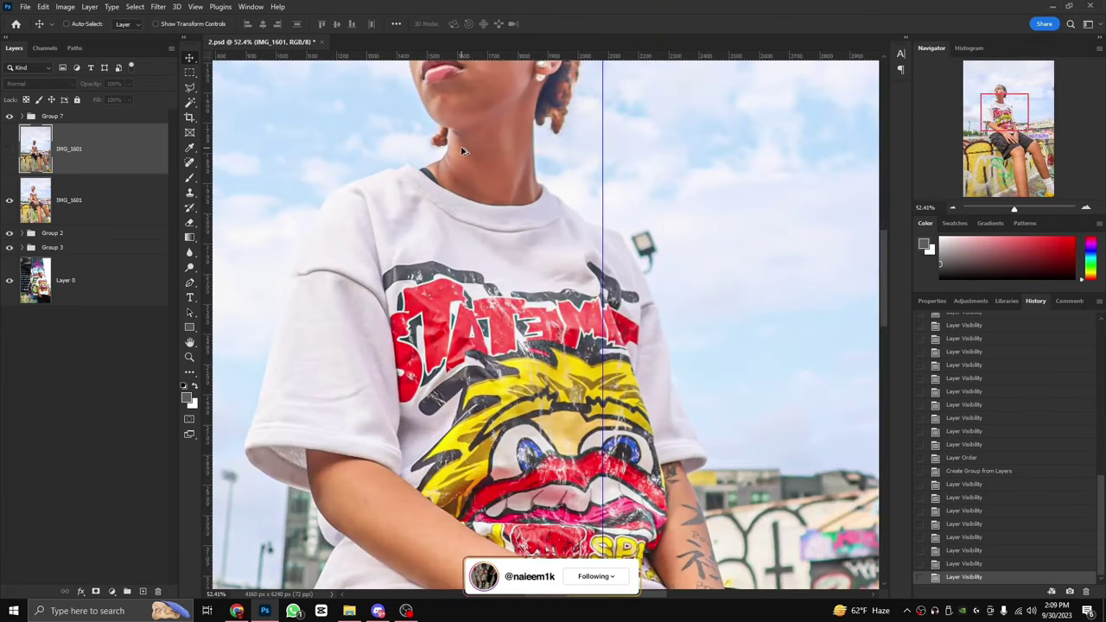
scroll(436, 213, up, 3)
drag(884, 244, 883, 238)
scroll(429, 328, down, 3)
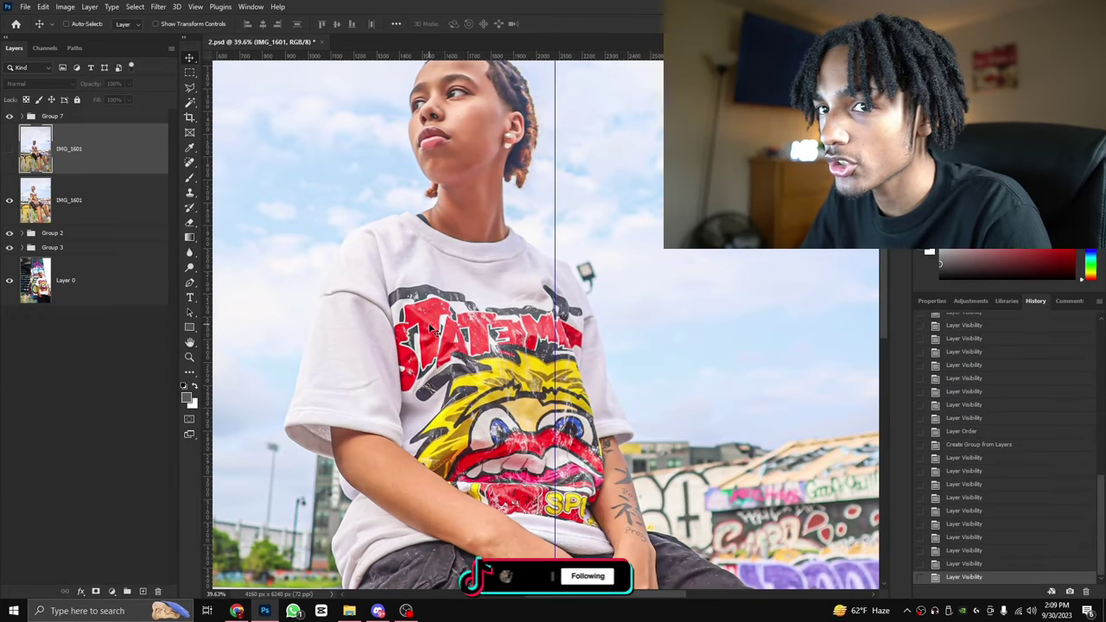
scroll(429, 328, down, 3)
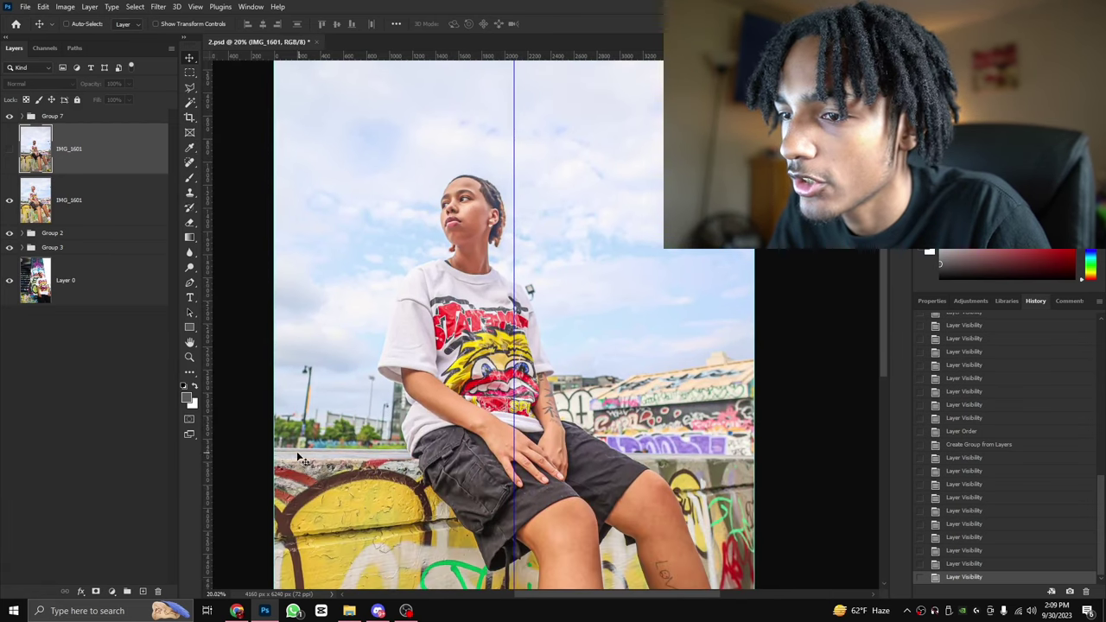
scroll(449, 450, up, 1)
scroll(241, 418, down, 3)
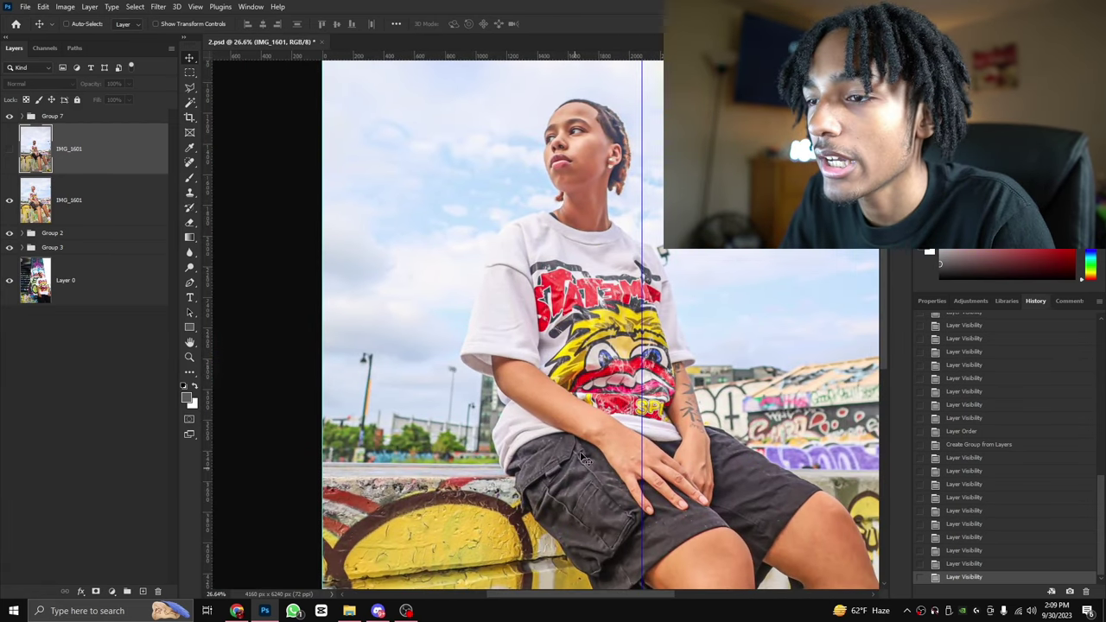
scroll(612, 537, right, 1)
scroll(626, 515, down, 1)
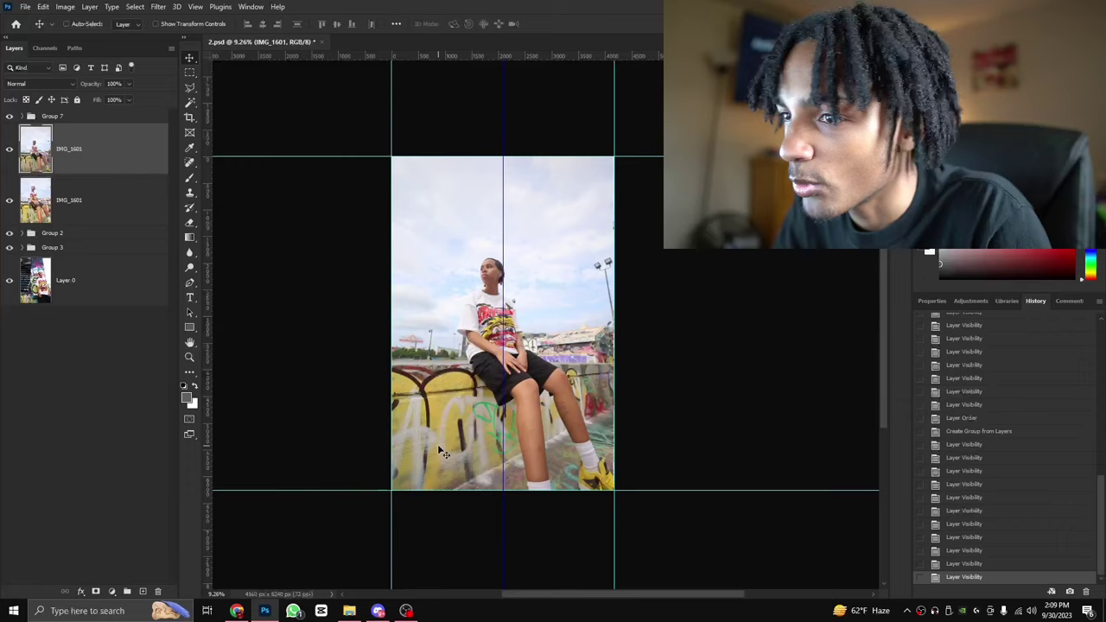
scroll(506, 346, up, 2)
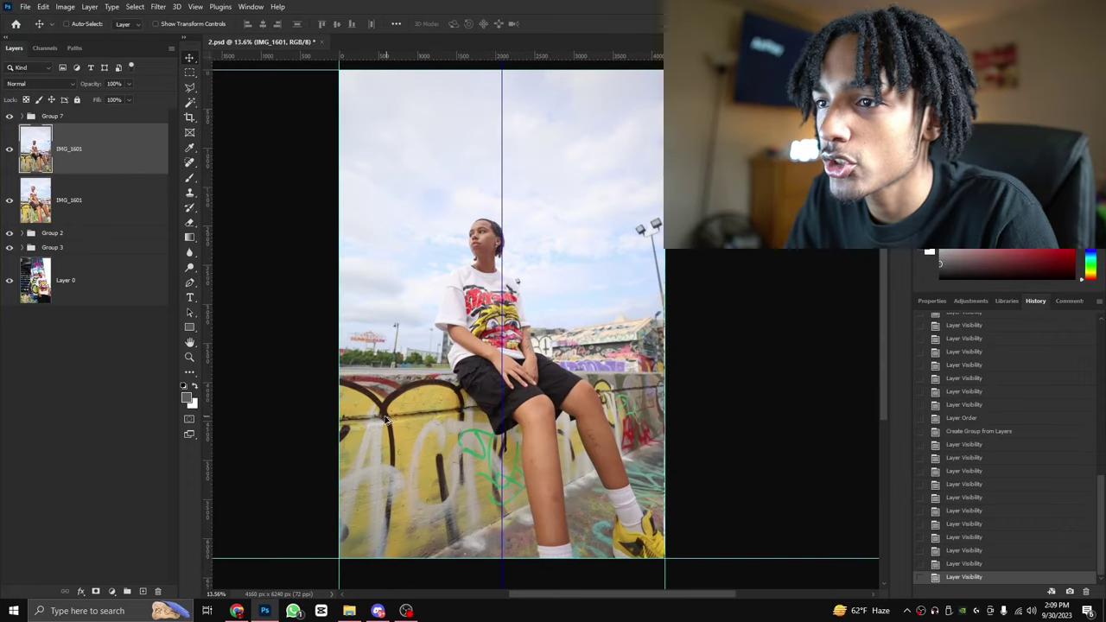
Compare the model's size and framing between the upper and lower IMG_1601 layers, leaving the upper one visible.
click(10, 151)
click(9, 150)
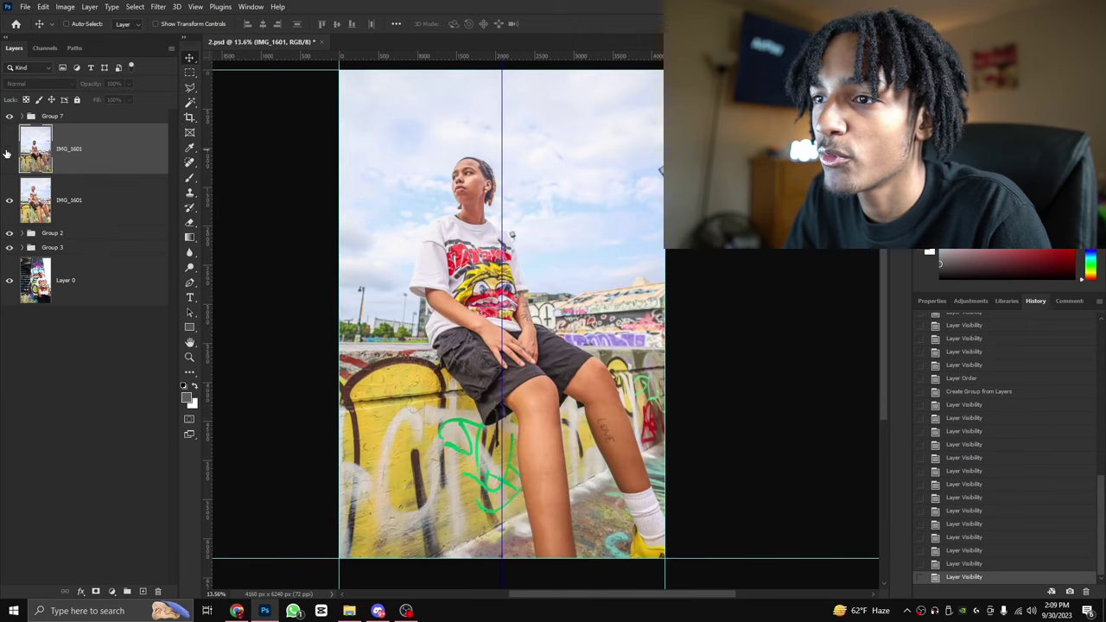
click(10, 150)
key(ctrl+t)
scroll(343, 287, up, 3)
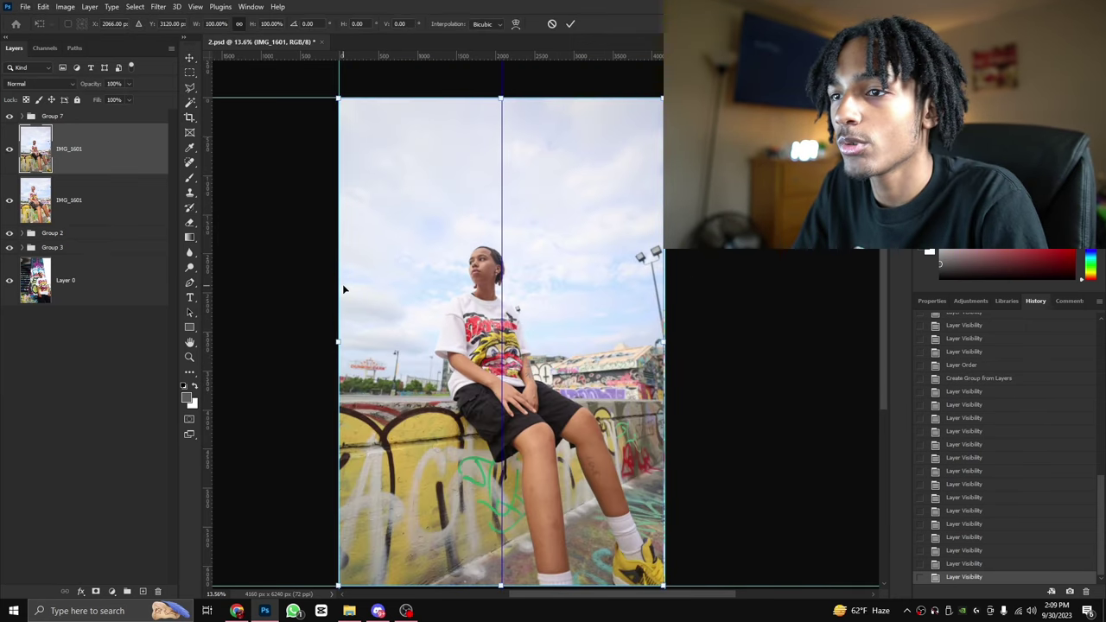
scroll(446, 305, down, 2)
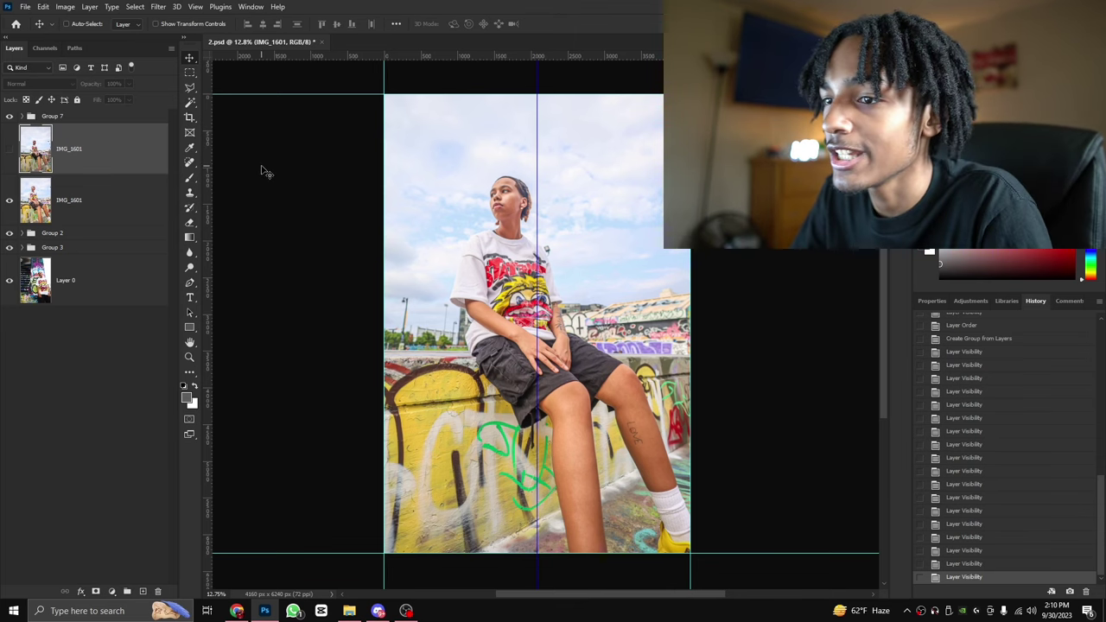
Hide the lower IMG_1601 layer and Group 2, check the photo beneath Group 3, and show the upper IMG_1601 layer.
click(10, 202)
click(9, 234)
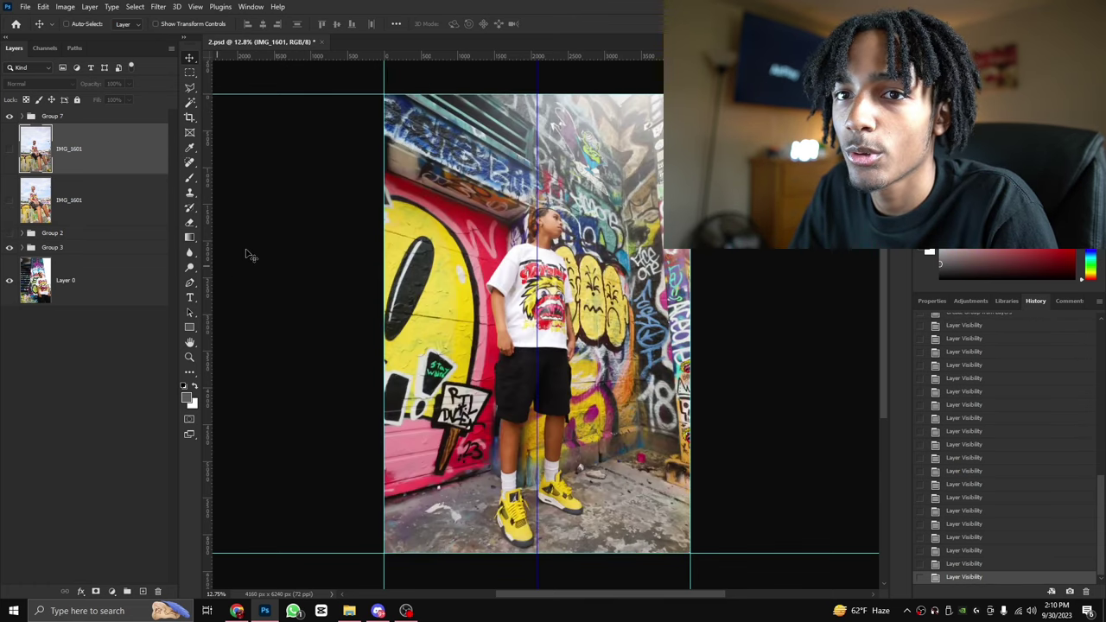
click(11, 248)
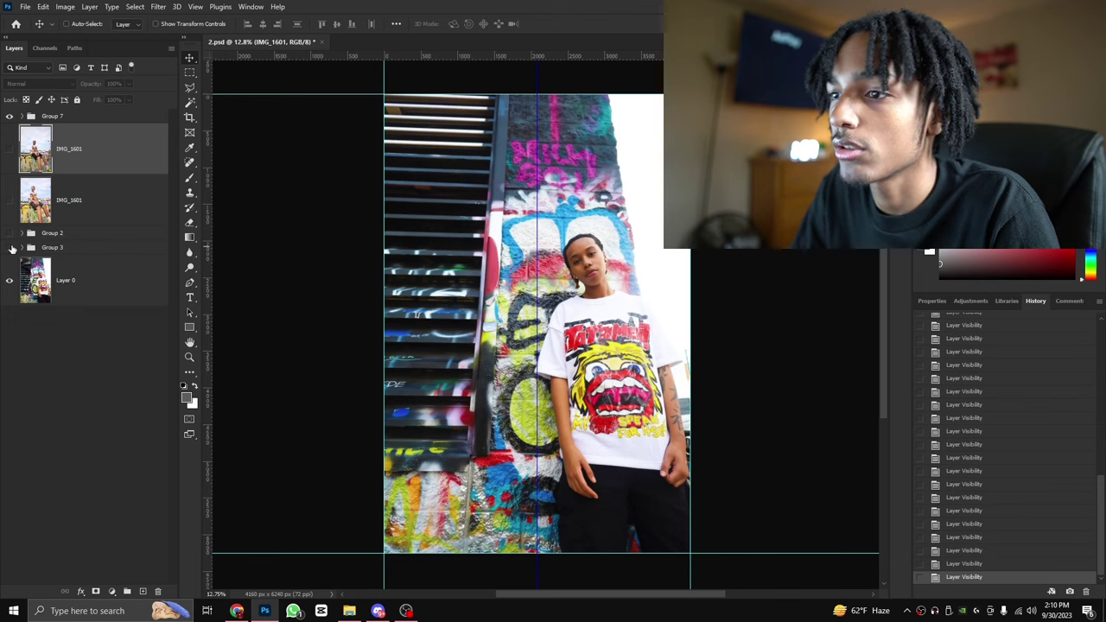
click(5, 146)
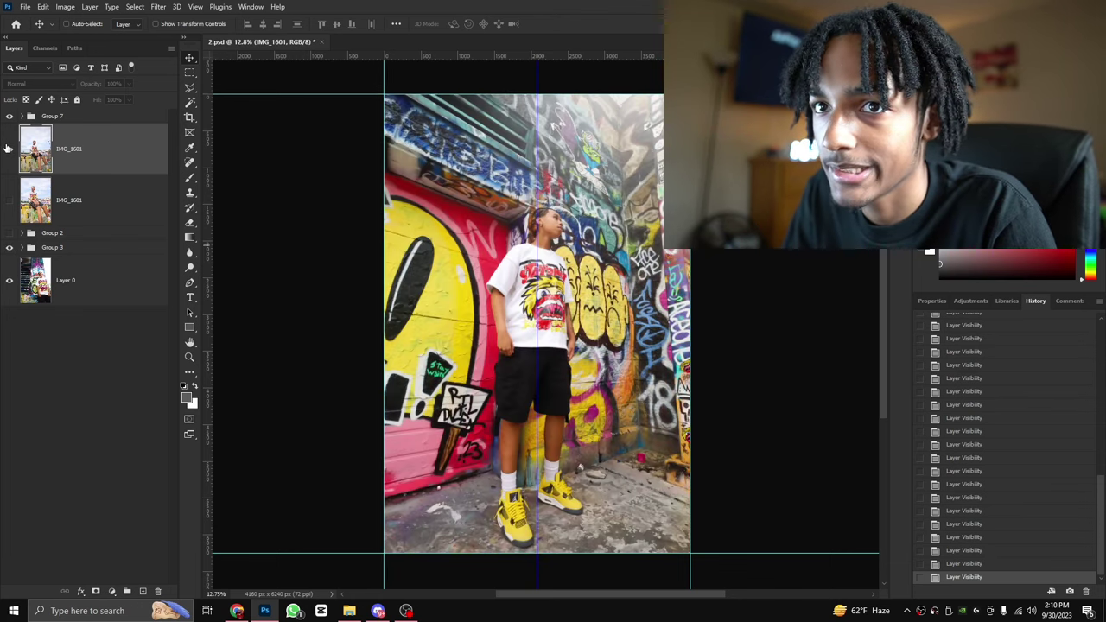
click(5, 146)
Enlarge the upper IMG_1601 photo slightly beyond the canvas edges with Free Transform and reposition it.
scroll(523, 380, up, 2)
scroll(553, 304, down, 2)
scroll(562, 307, up, 1)
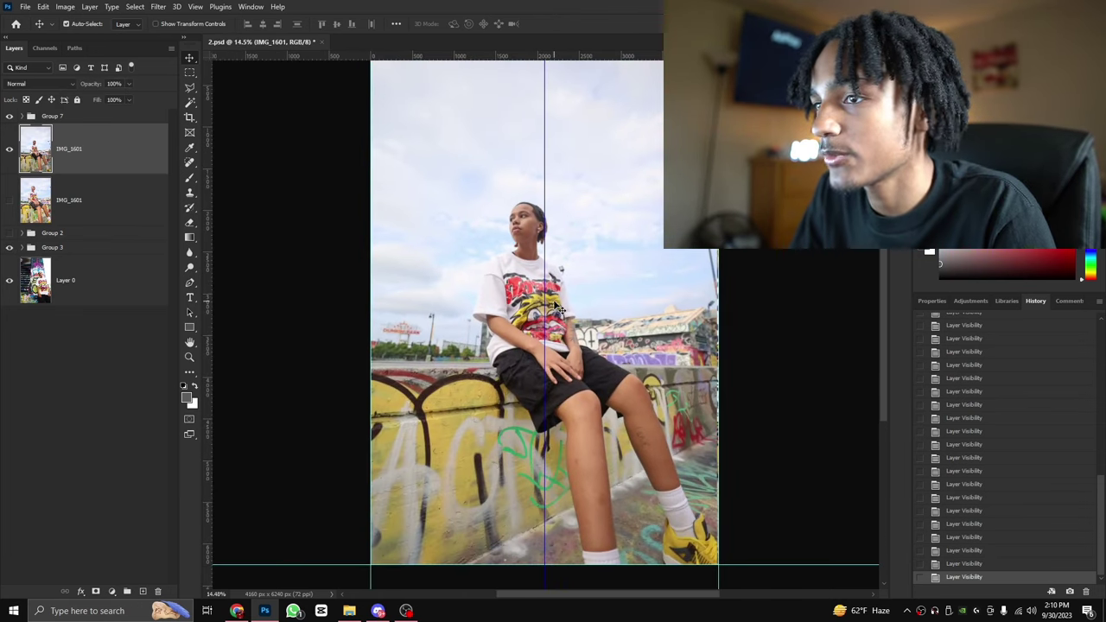
key(ctrl+t)
drag(386, 96, 317, 60)
mouse_move(421, 249)
mouse_down()
mouse_move(449, 252)
mouse_move(437, 254)
mouse_up()
key(Return)
scroll(434, 250, down, 1)
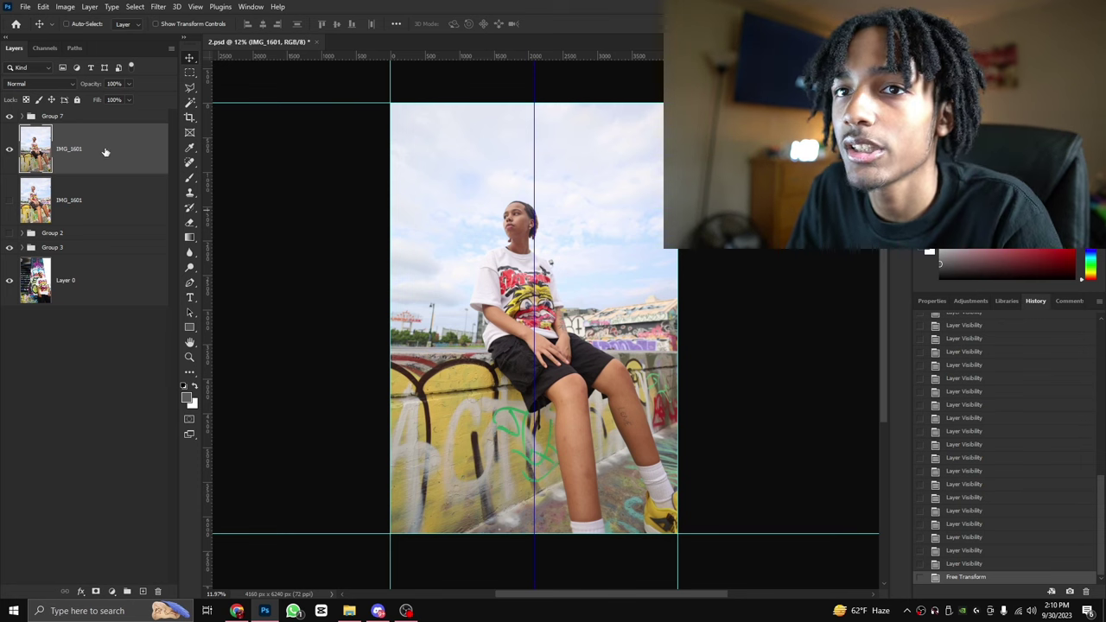
Scale the upper IMG_1601 photo to about 119% with Free Transform, keeping it centred horizontally on the canvas and extending past its lower edge.
click(43, 6)
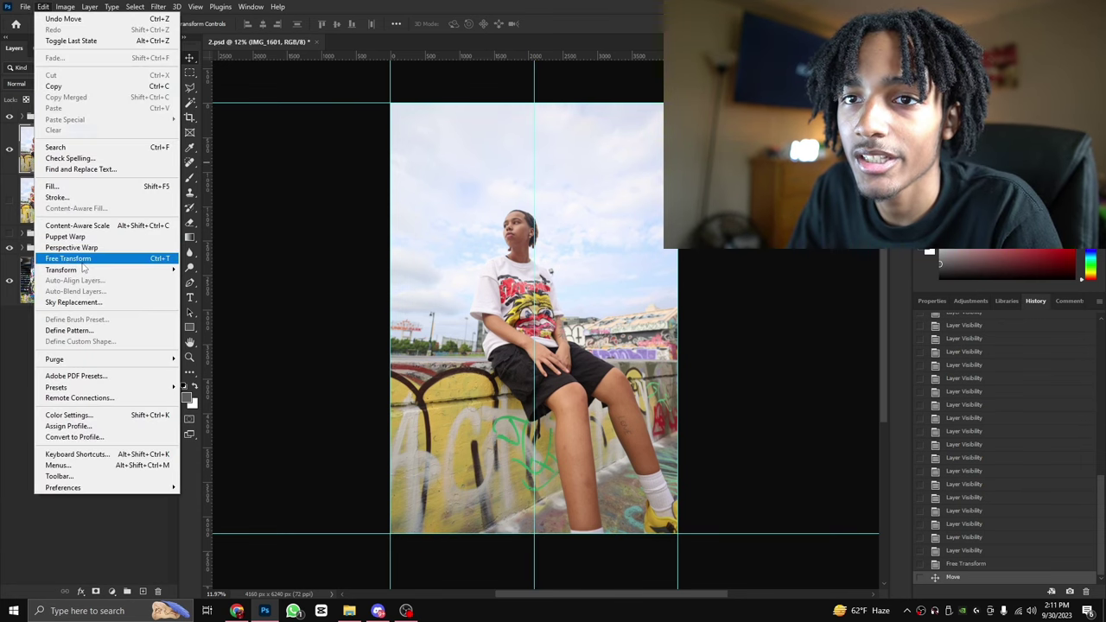
click(82, 260)
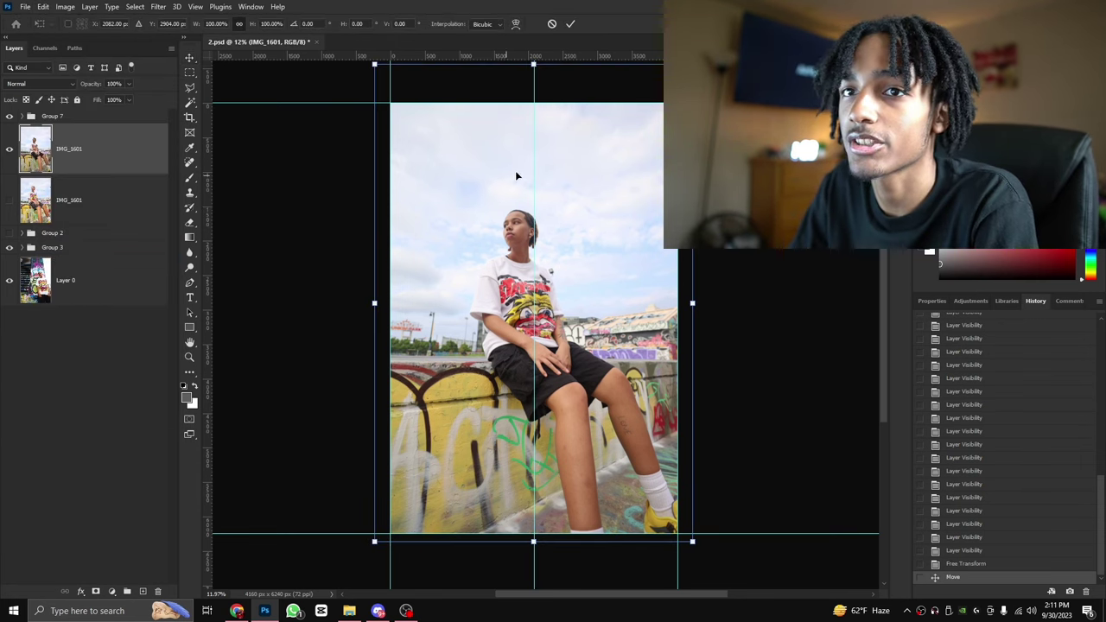
scroll(555, 202, down, 2)
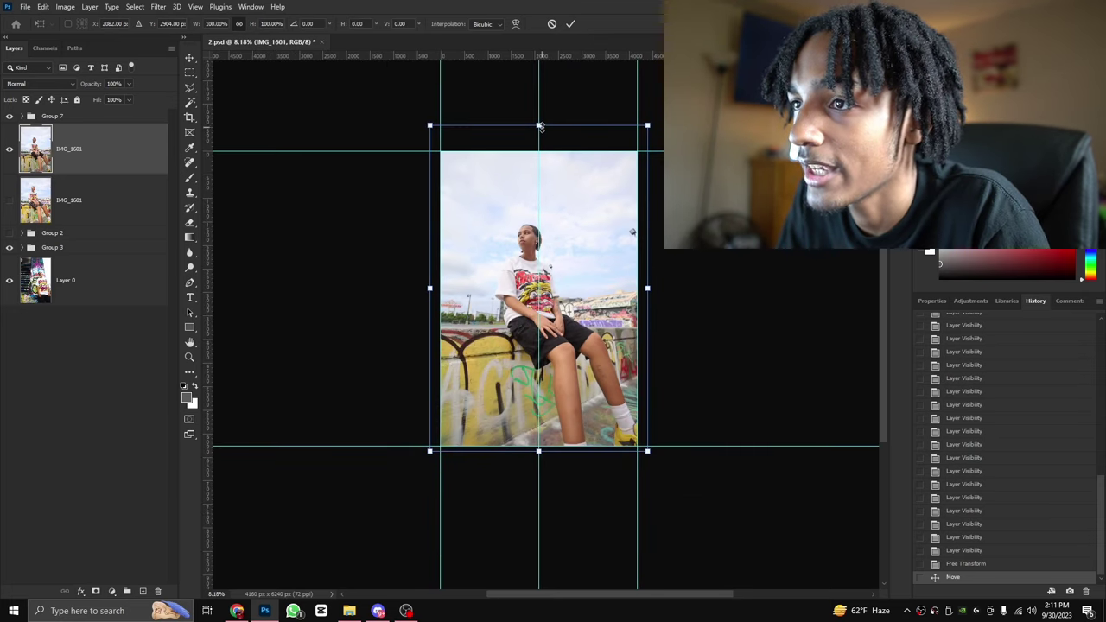
drag(539, 125, 539, 82)
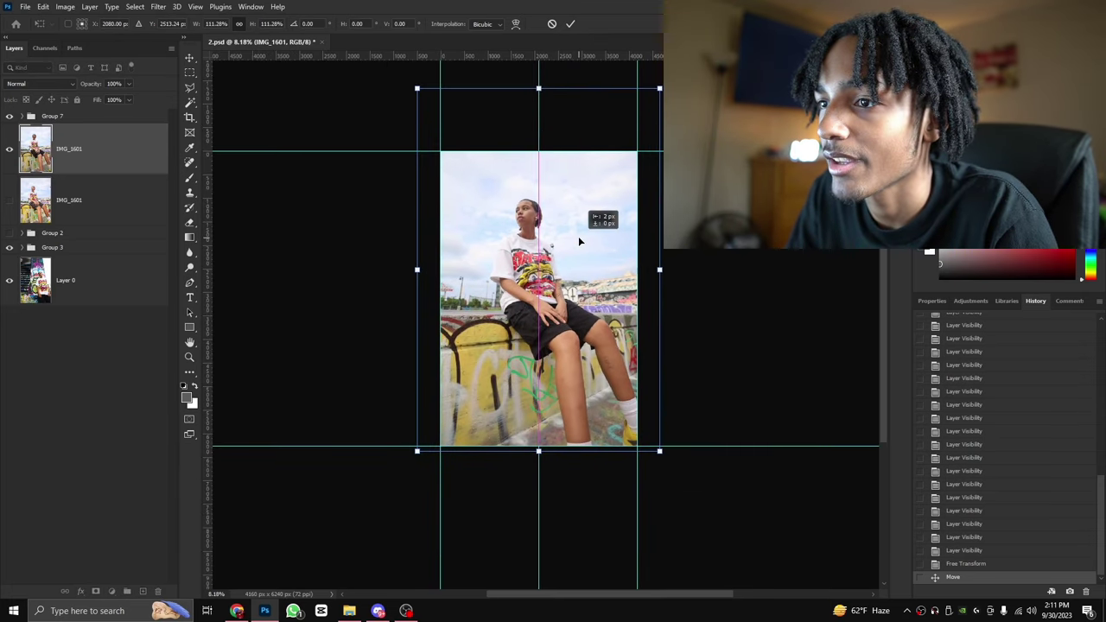
scroll(873, 303, up, 1)
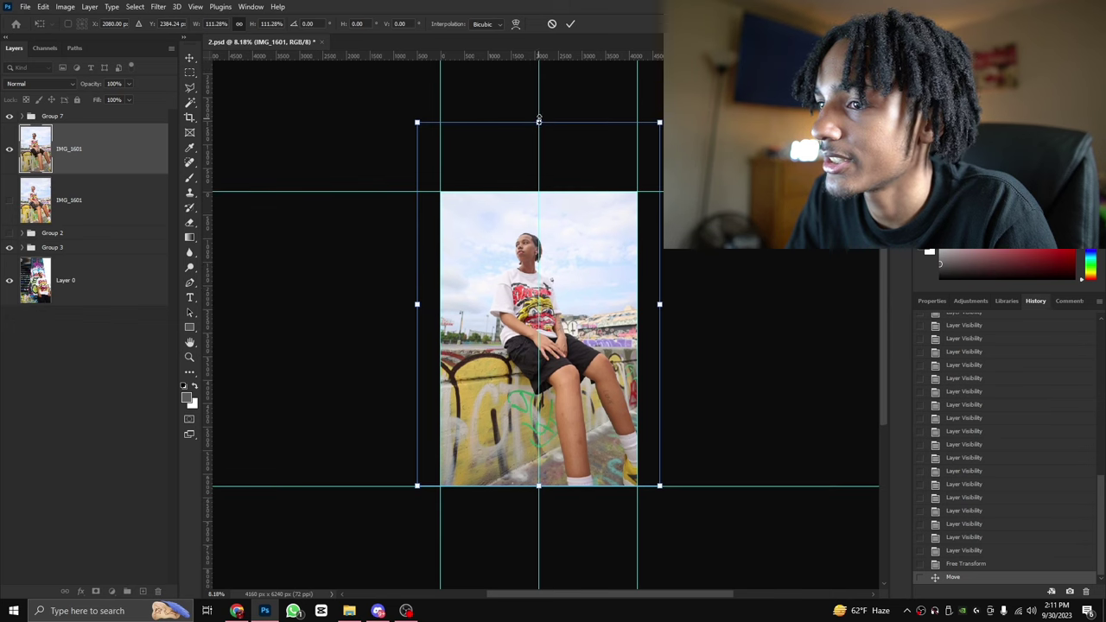
drag(539, 123, 539, 113)
scroll(561, 342, up, 2)
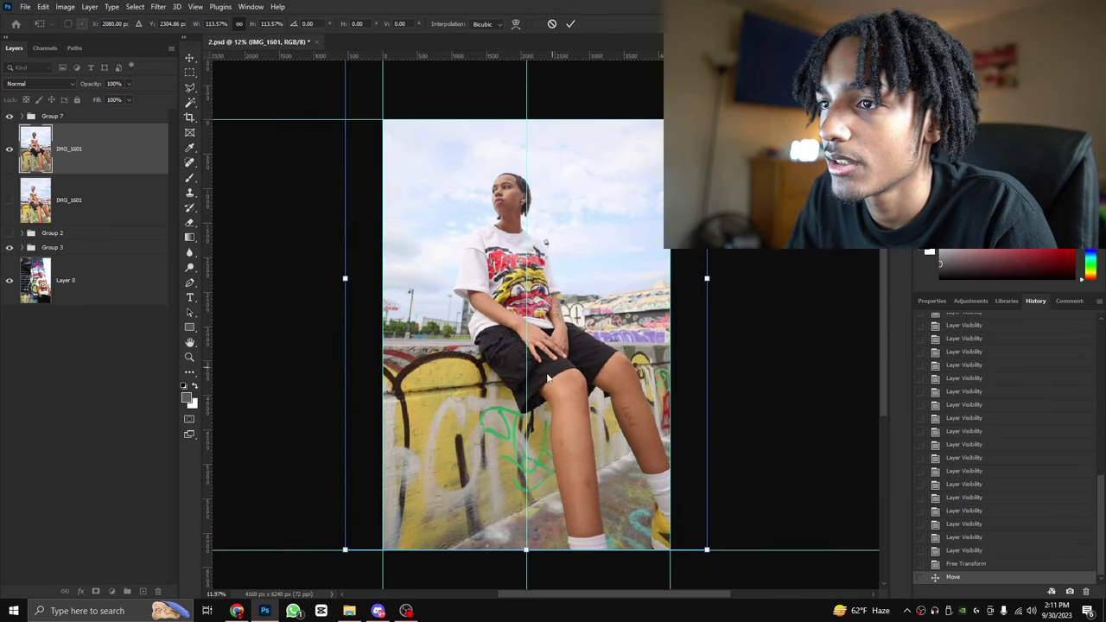
drag(525, 554, 526, 575)
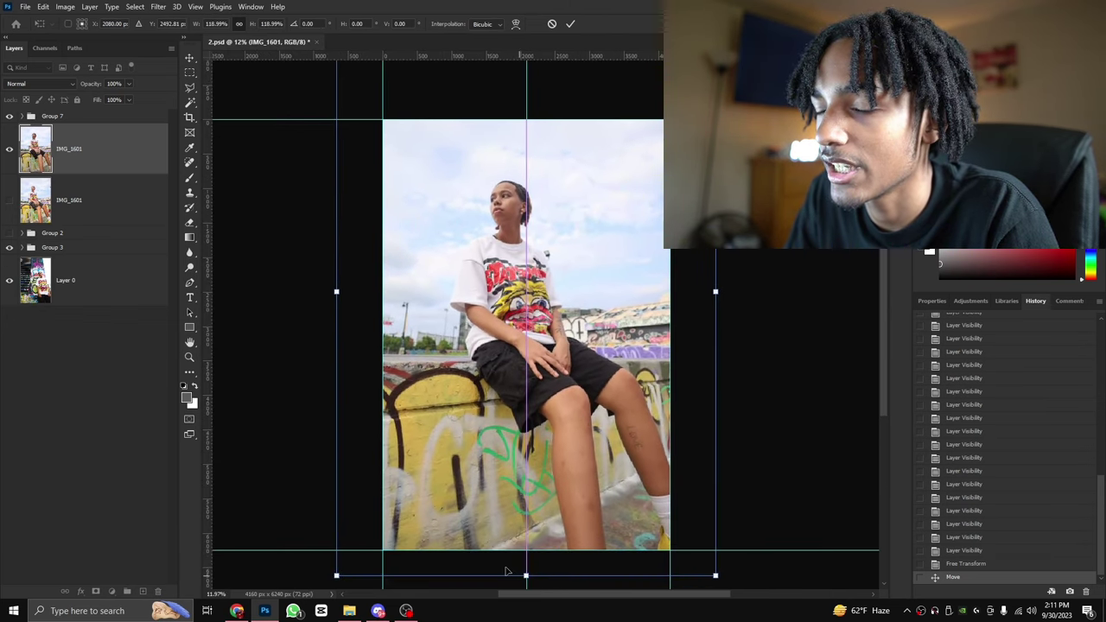
key(Return)
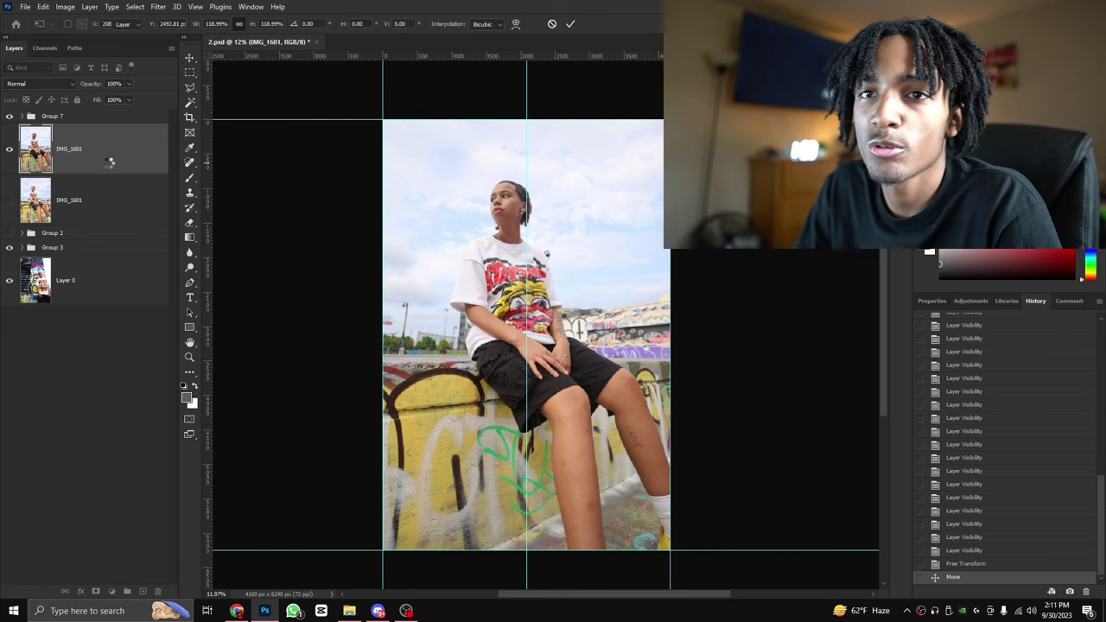
Show the lower IMG_1601 layer and compare the shirt and framing of the enlarged original with the edited version up close.
click(77, 195)
click(77, 146)
scroll(484, 290, up, 8)
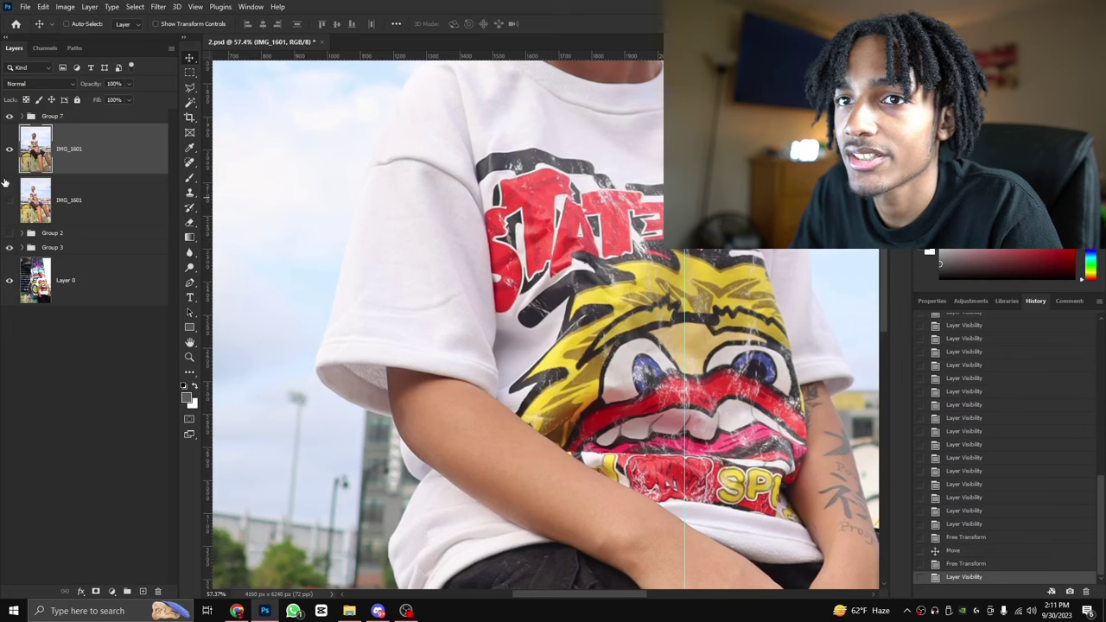
click(7, 183)
click(9, 162)
click(4, 179)
click(7, 162)
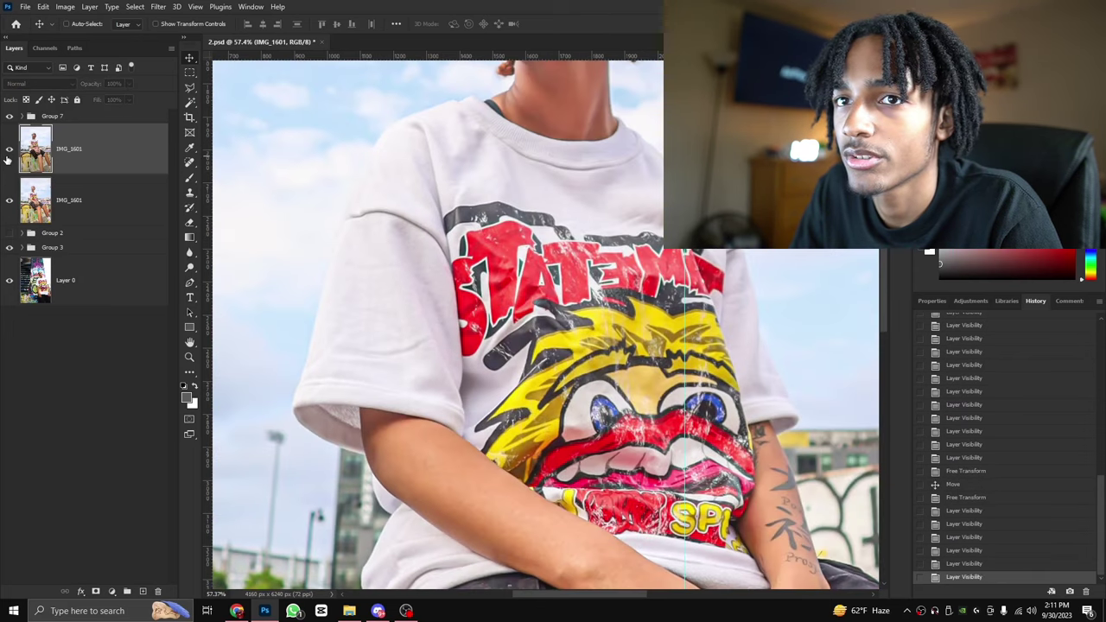
click(7, 162)
click(7, 161)
click(7, 162)
scroll(324, 345, down, 4)
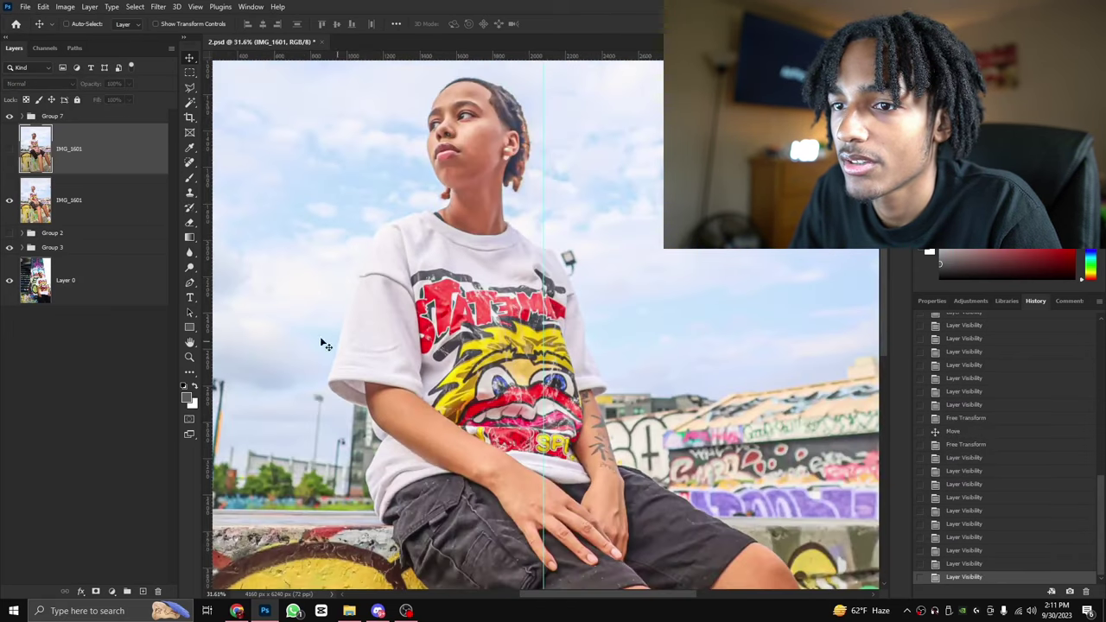
Toggle the upper IMG_1601 layer's visibility repeatedly to compare the original photo with the edited version below it.
click(11, 150)
click(10, 150)
click(10, 151)
click(10, 150)
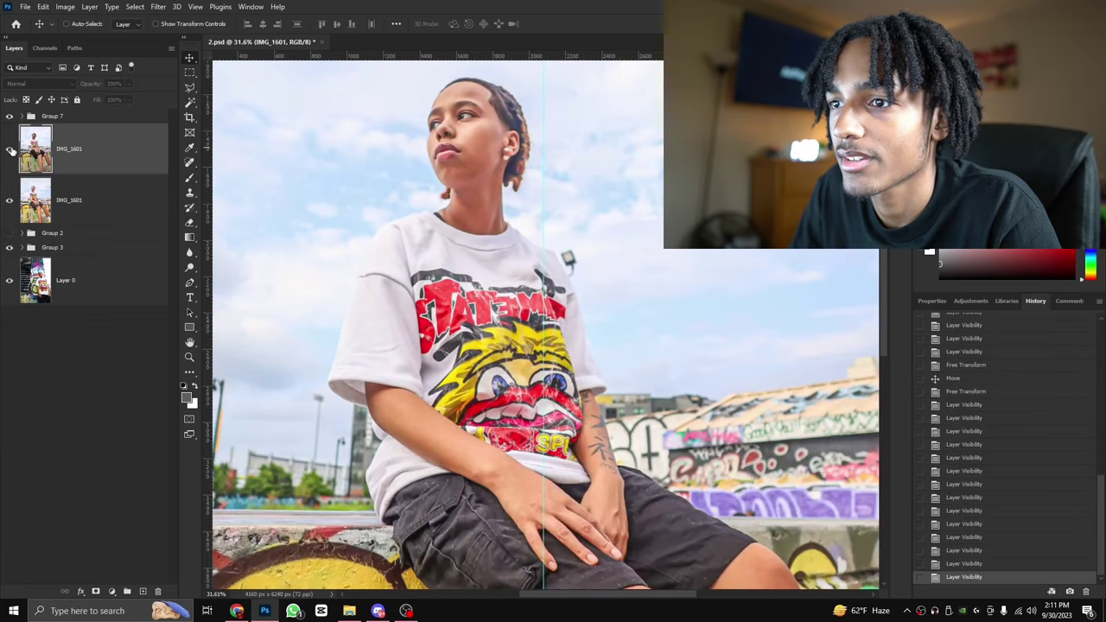
click(10, 150)
click(11, 151)
click(11, 150)
click(11, 150)
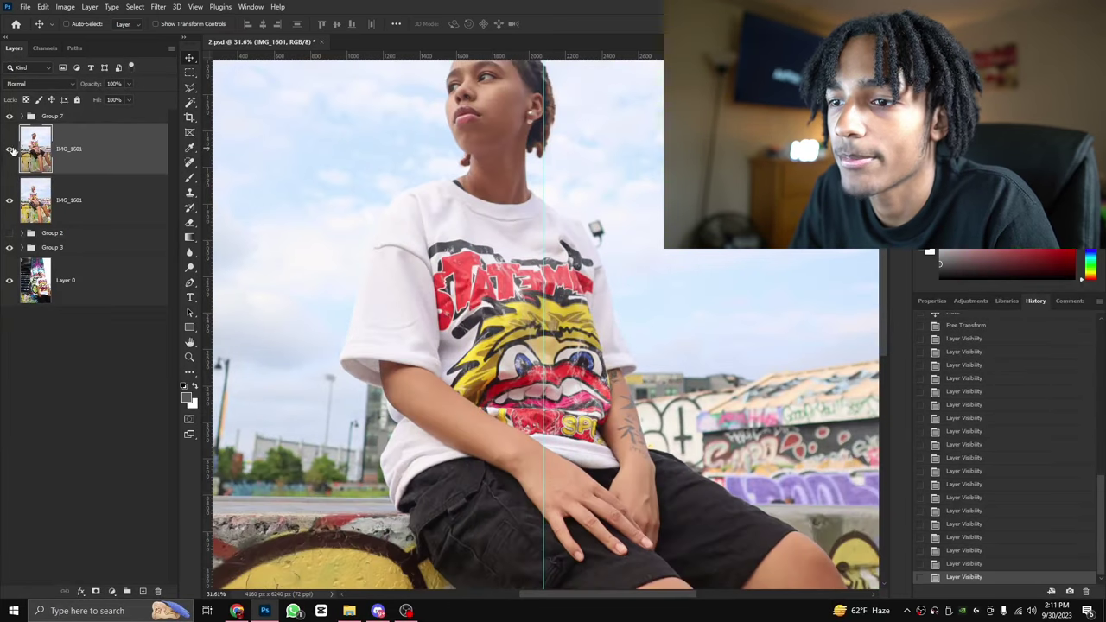
click(10, 150)
Refit the upper IMG_1601 photo on the canvas with Free Transform and apply the transform.
key(ctrl+minus)
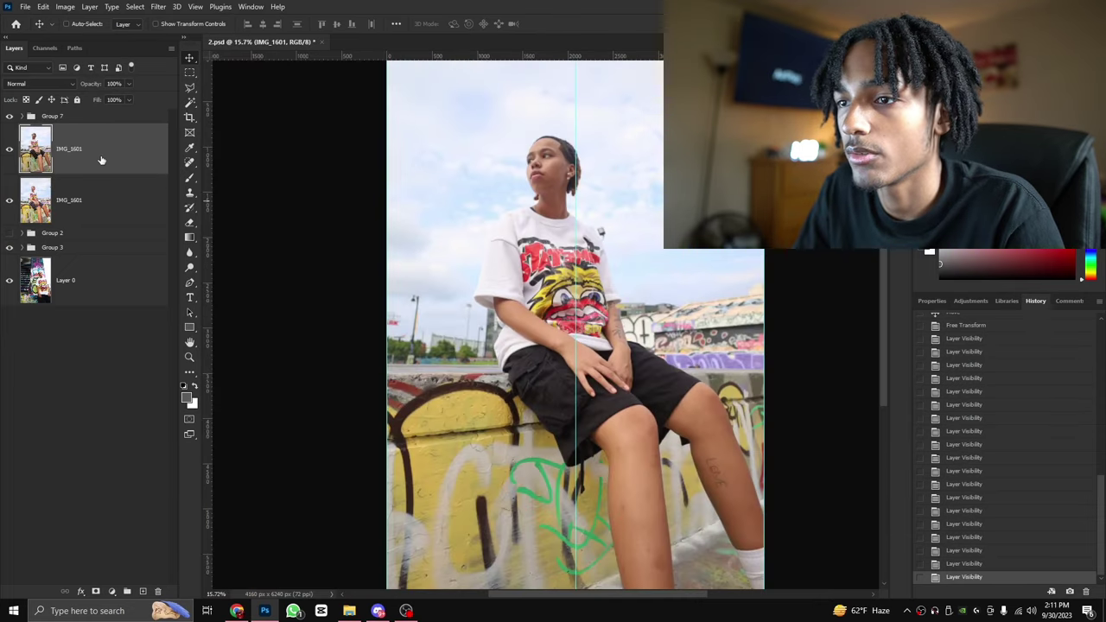
scroll(578, 475, down, 1)
scroll(579, 476, down, 2)
key(Return)
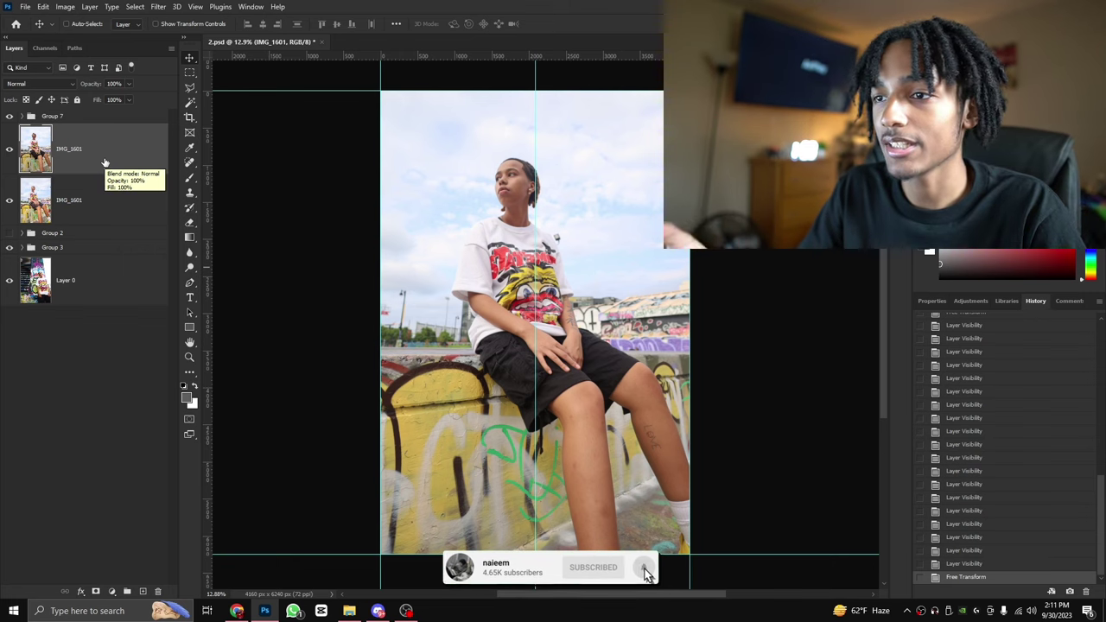
Open the upper IMG_1601 photo in the Camera Raw Filter and expand the Basic adjustments.
click(76, 210)
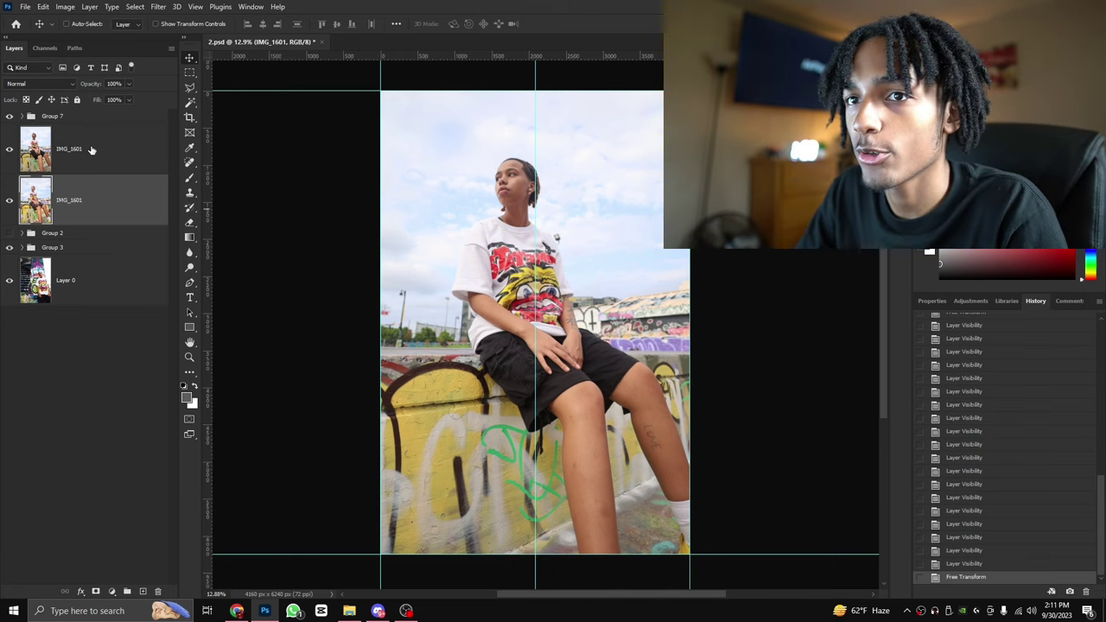
click(94, 150)
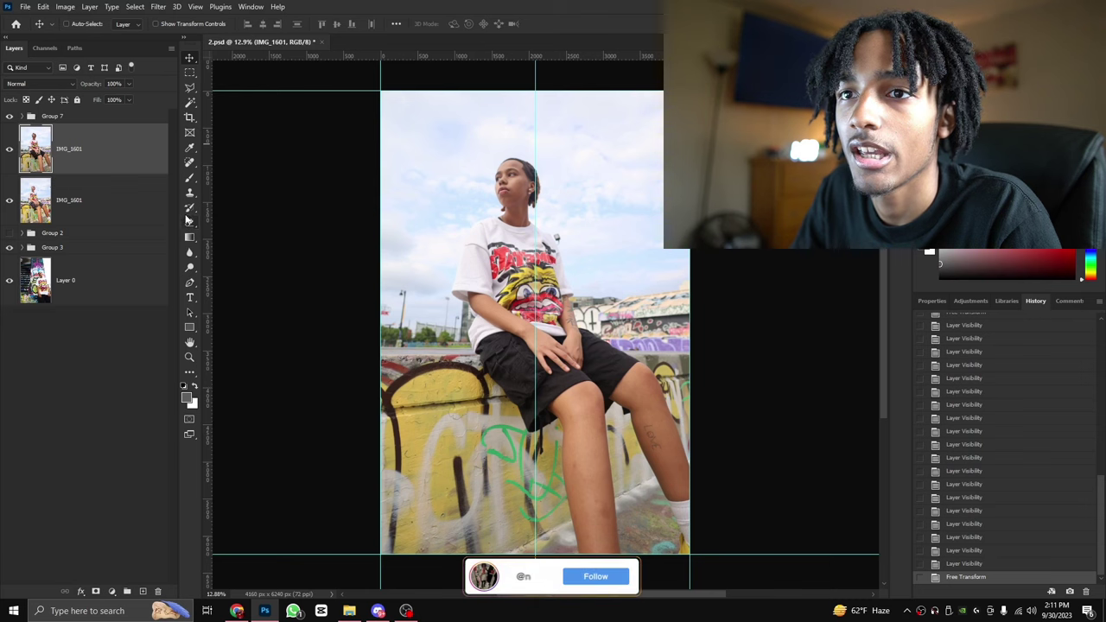
click(190, 179)
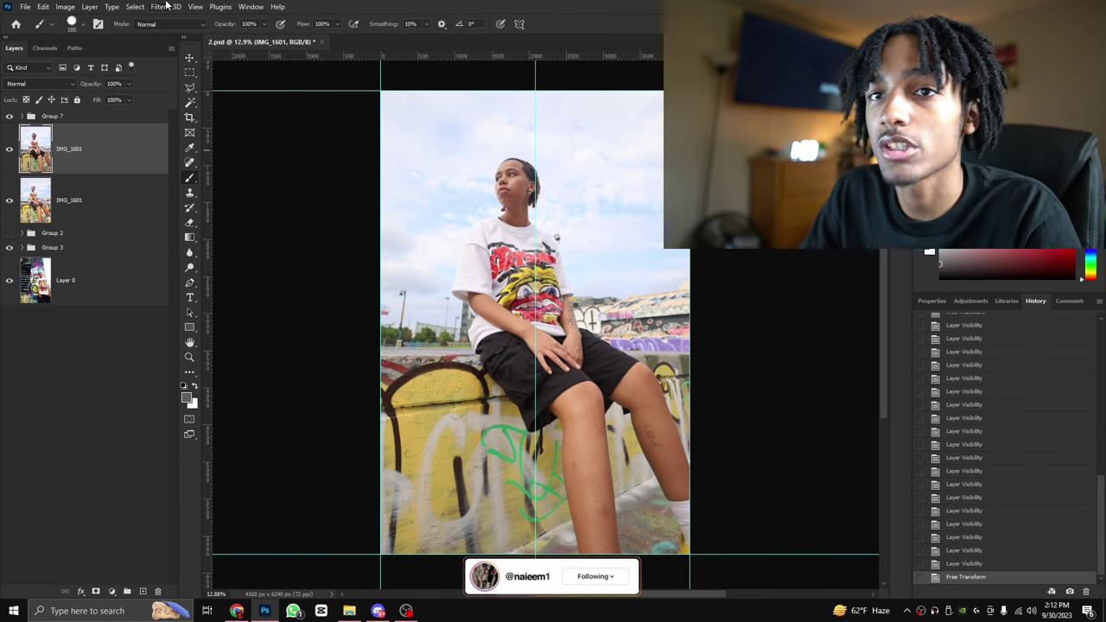
click(158, 6)
click(183, 93)
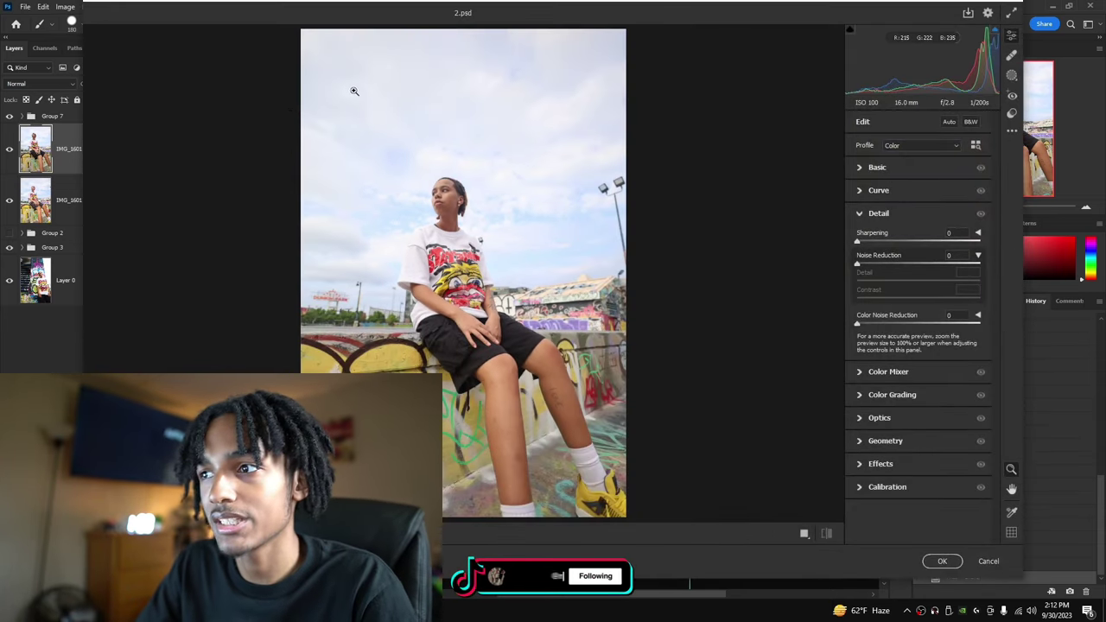
mouse_move(383, 310)
mouse_down()
mouse_move(429, 310)
mouse_move(375, 306)
mouse_up()
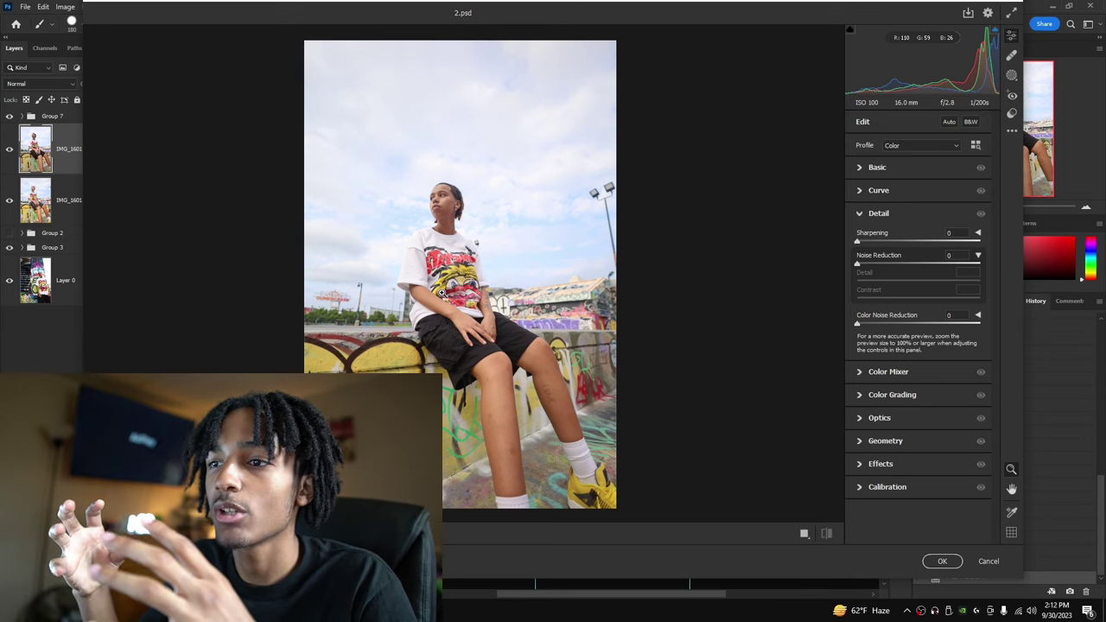
click(881, 168)
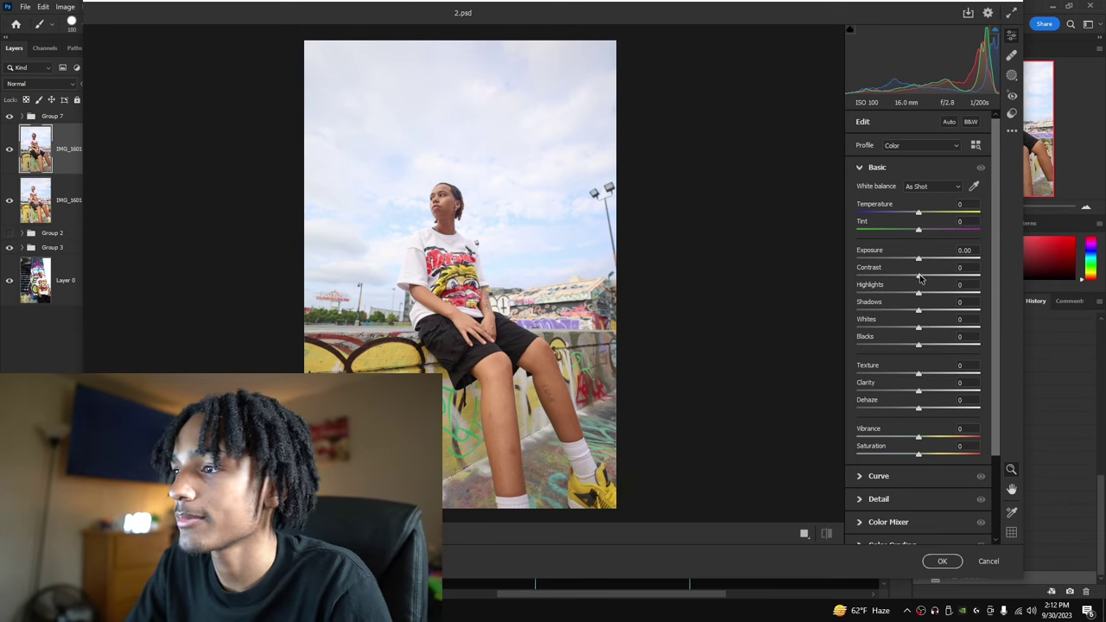
Try exaggerated Basic adjustments with Contrast -100, Texture +42, Clarity +100, Highlights +17 and increased Vibrance.
drag(932, 278, 923, 277)
drag(404, 265, 491, 276)
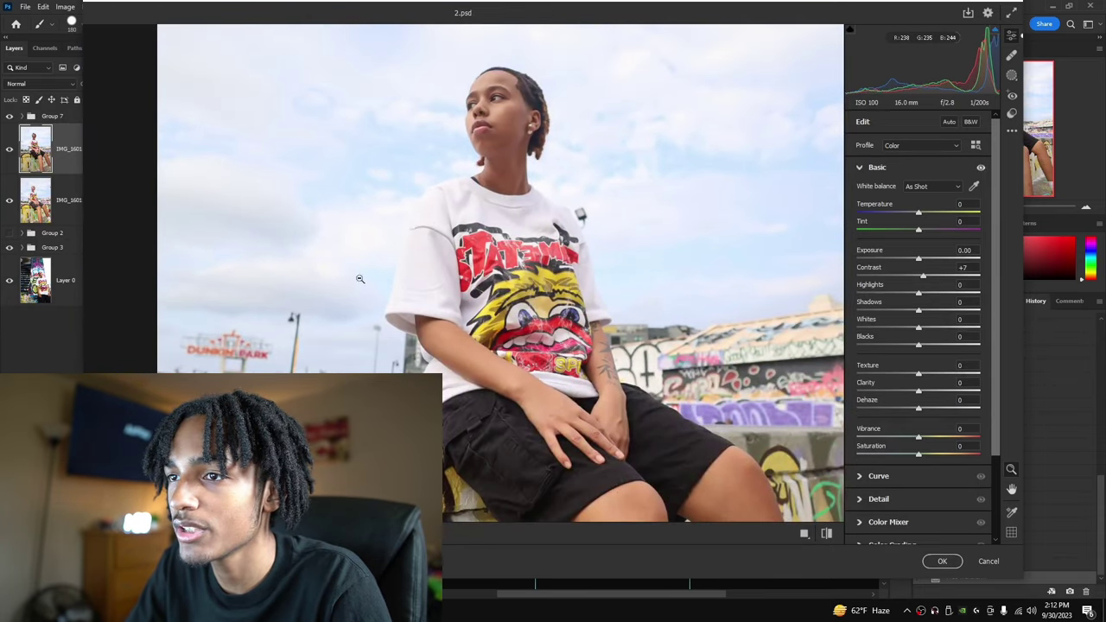
drag(1000, 295, 950, 313)
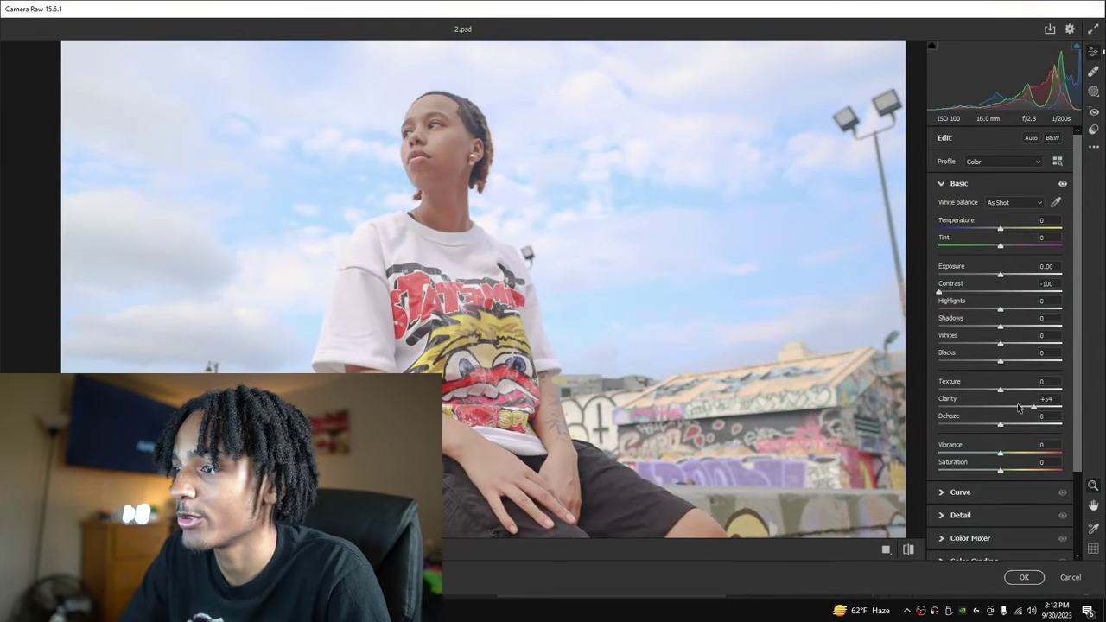
mouse_move(1019, 408)
mouse_down()
mouse_move(1067, 407)
mouse_move(1027, 393)
mouse_up()
scroll(734, 393, down, 4)
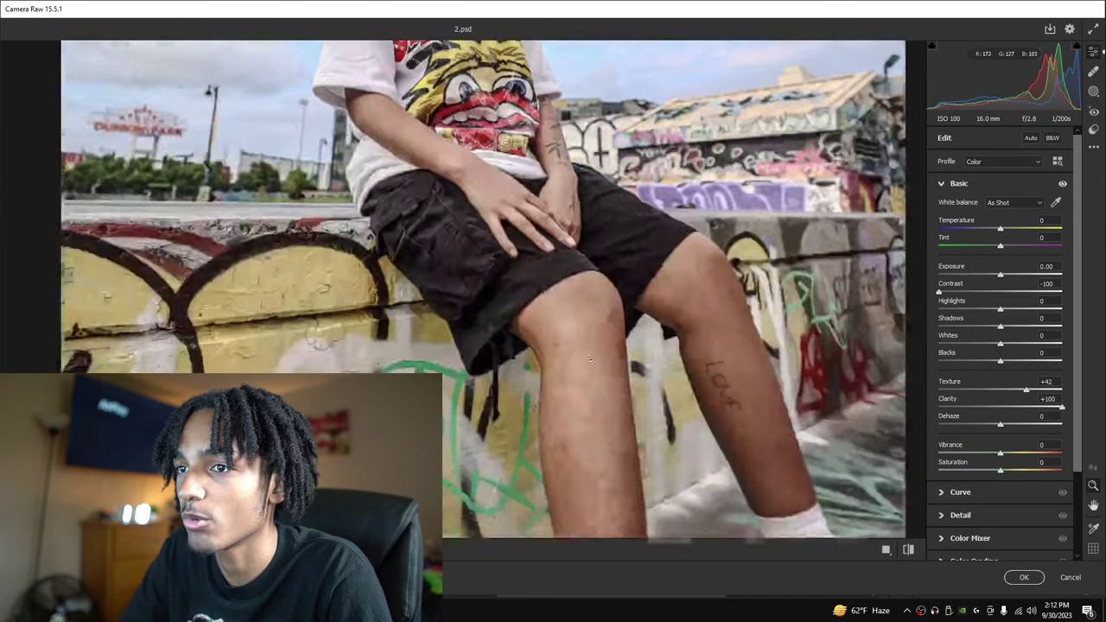
scroll(553, 355, up, 5)
scroll(419, 296, down, 2)
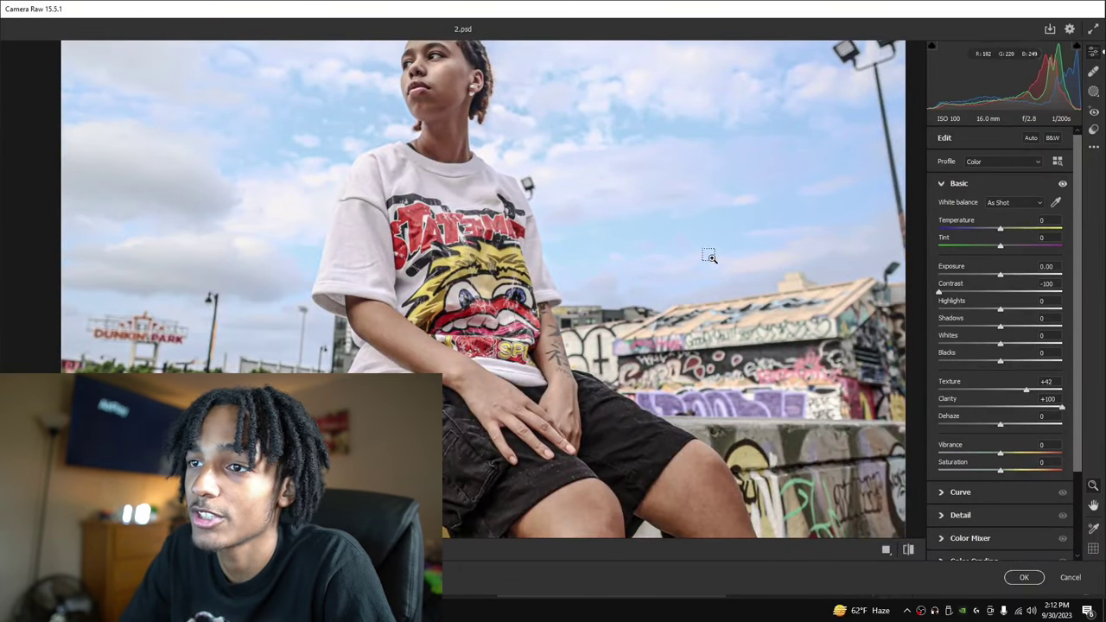
drag(1000, 310, 1011, 309)
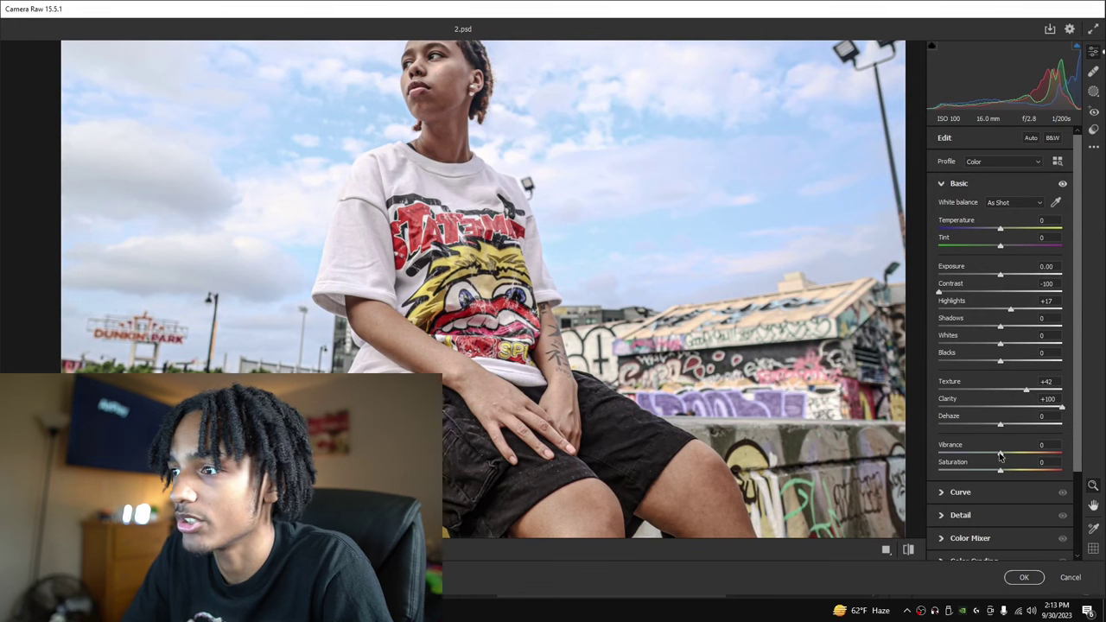
drag(1000, 453, 1042, 454)
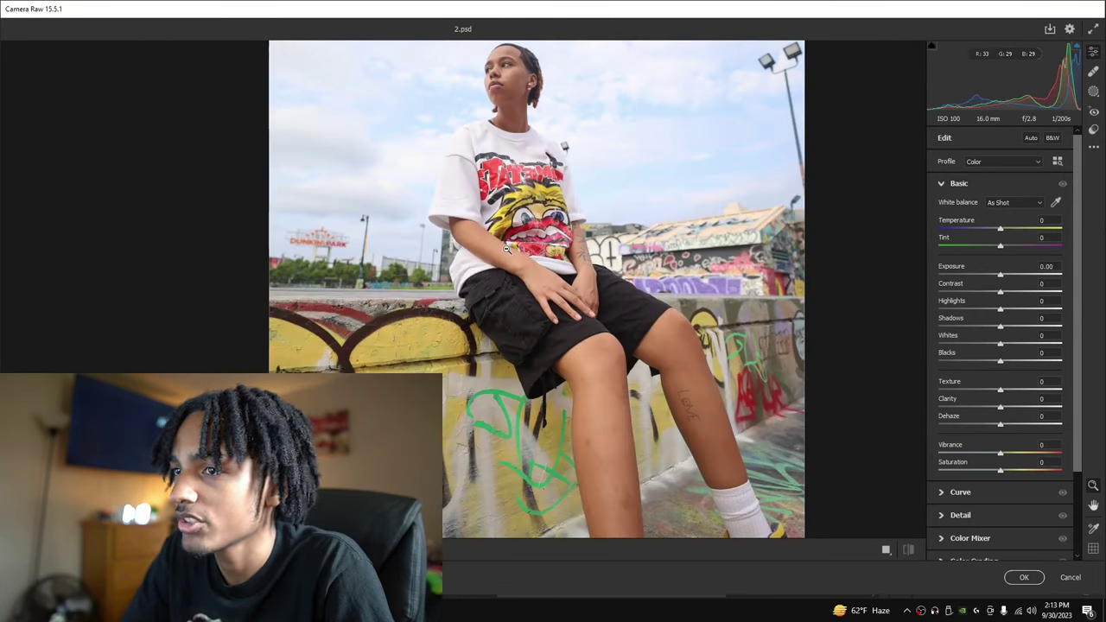
Raise the photo's Contrast to +36 and check its effect on the model and shirt.
scroll(507, 263, up, 2)
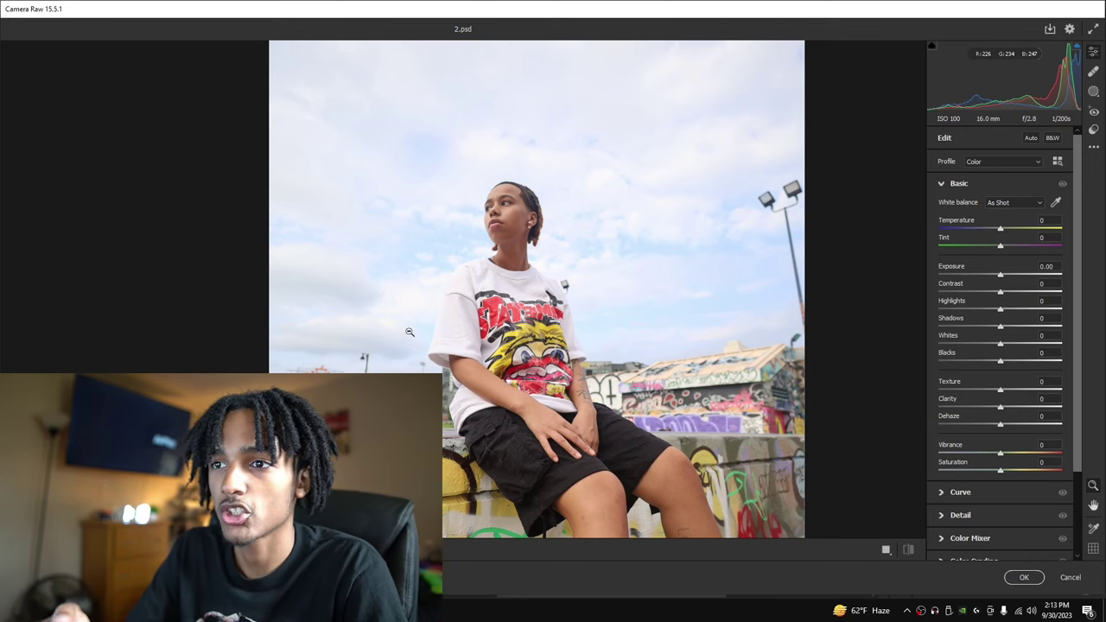
drag(1000, 294, 1027, 296)
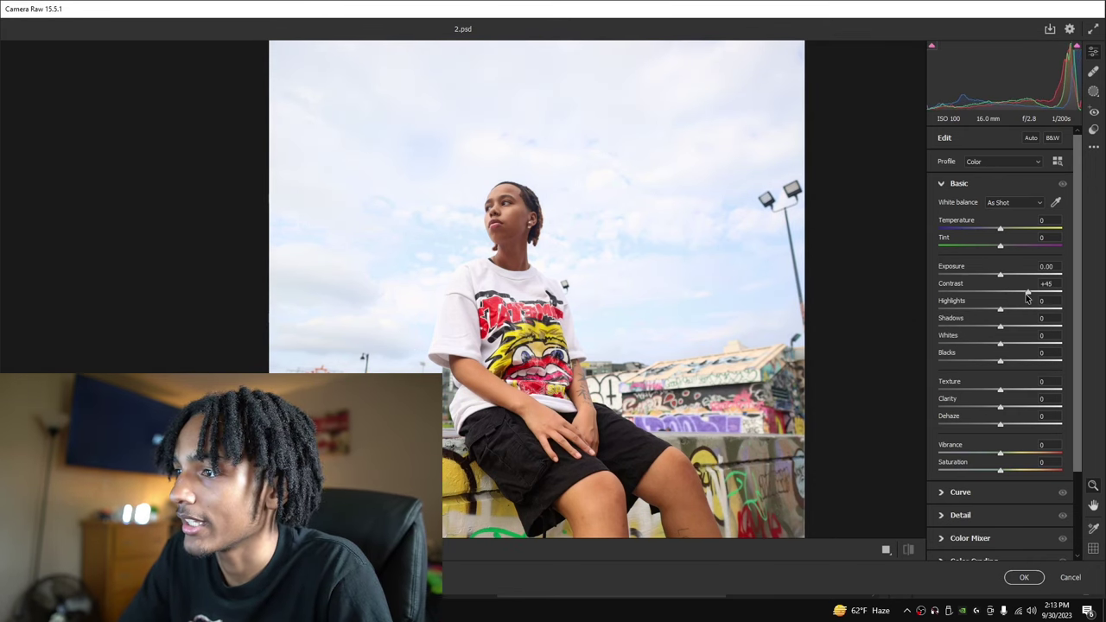
scroll(585, 330, down, 2)
scroll(463, 310, up, 3)
scroll(459, 297, up, 1)
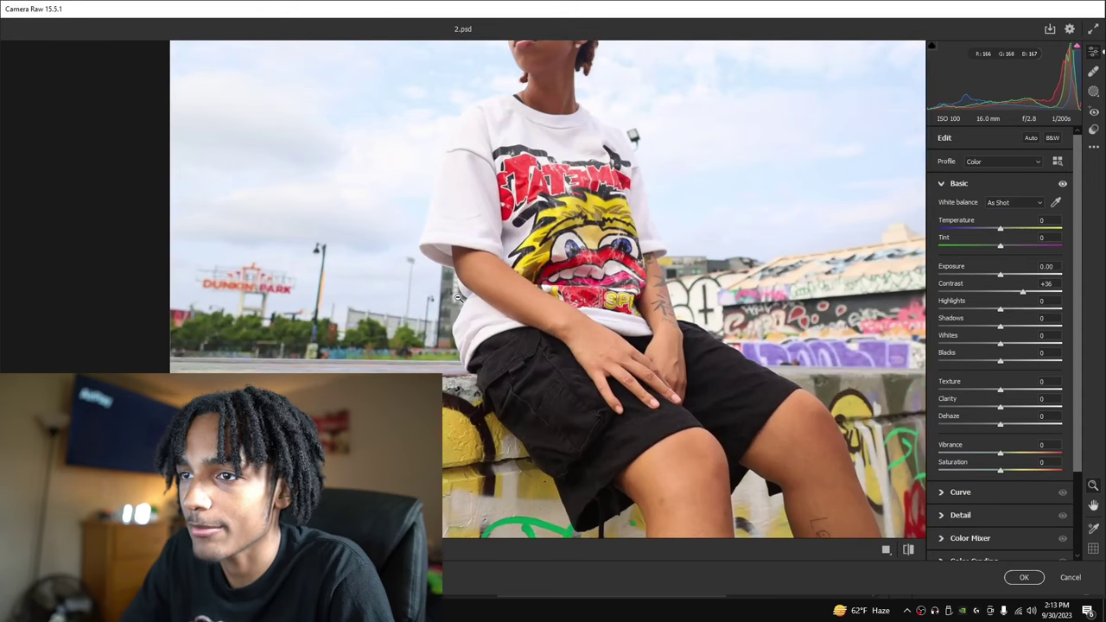
scroll(510, 332, up, 3)
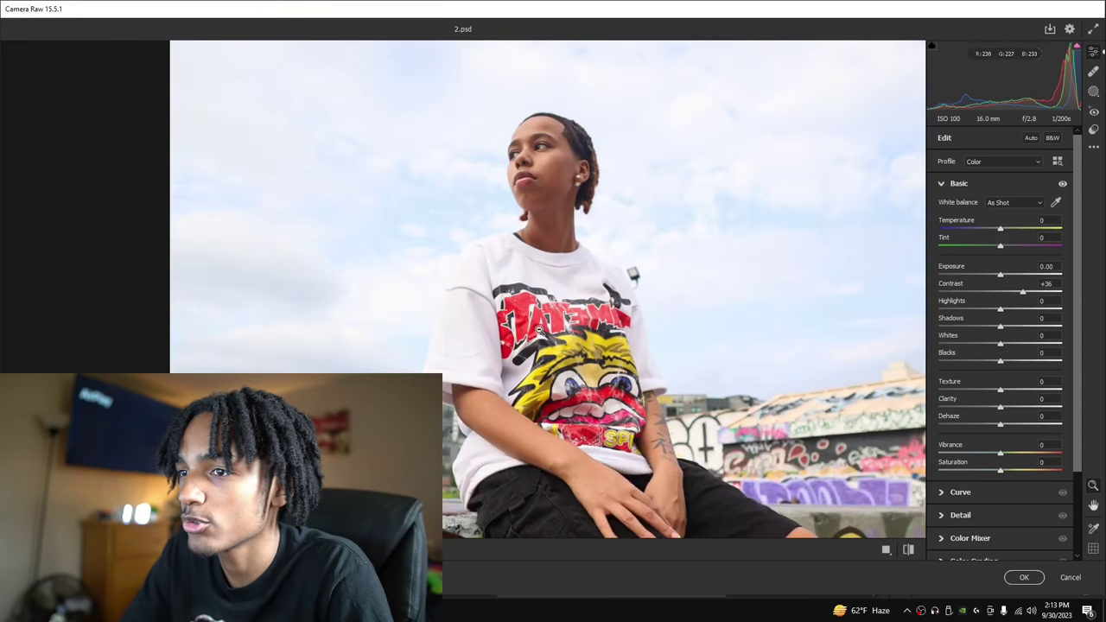
Try Highlights at +100 and check the effect on the sky and the white shirt.
drag(1016, 311, 1087, 306)
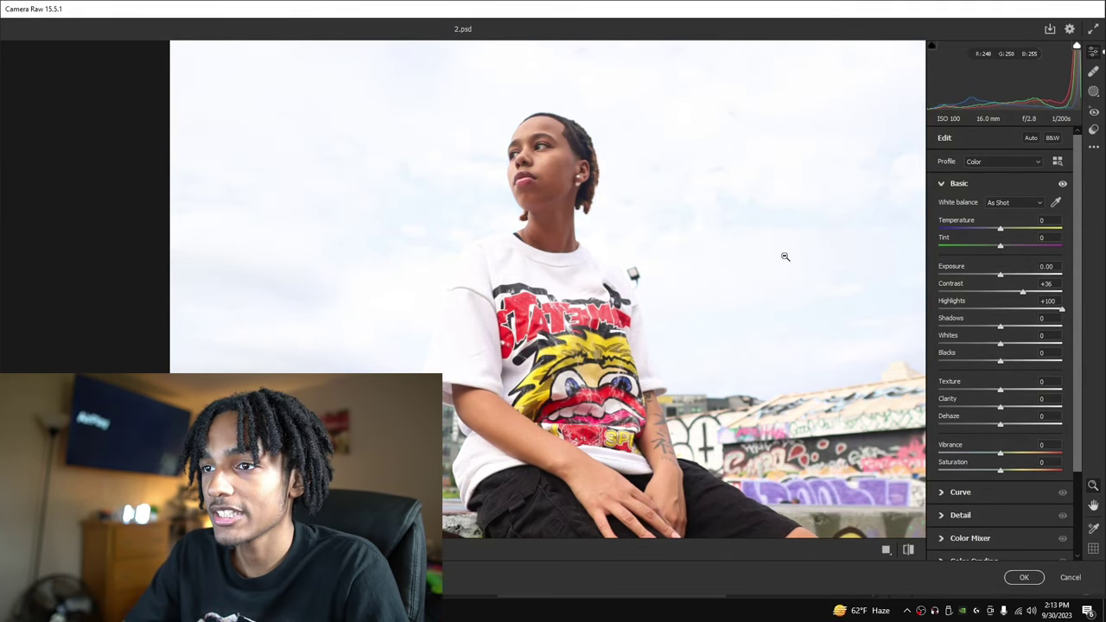
scroll(670, 285, down, 5)
scroll(804, 296, up, 5)
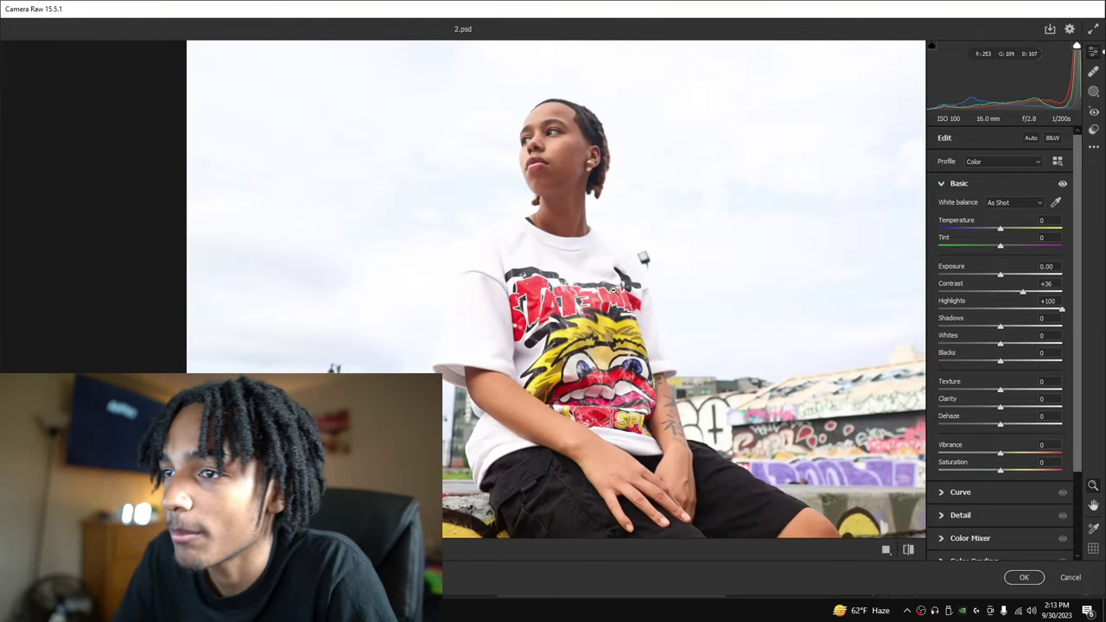
Lower the photo's Highlights to -100 and check the clouds and shirt.
drag(1020, 311, 892, 309)
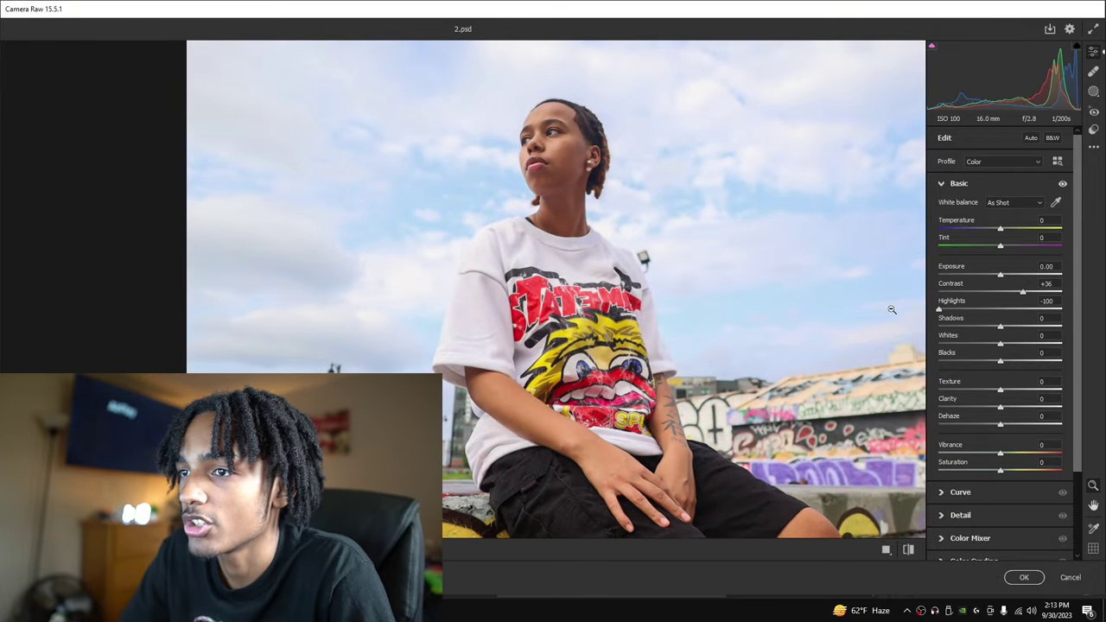
scroll(520, 274, down, 5)
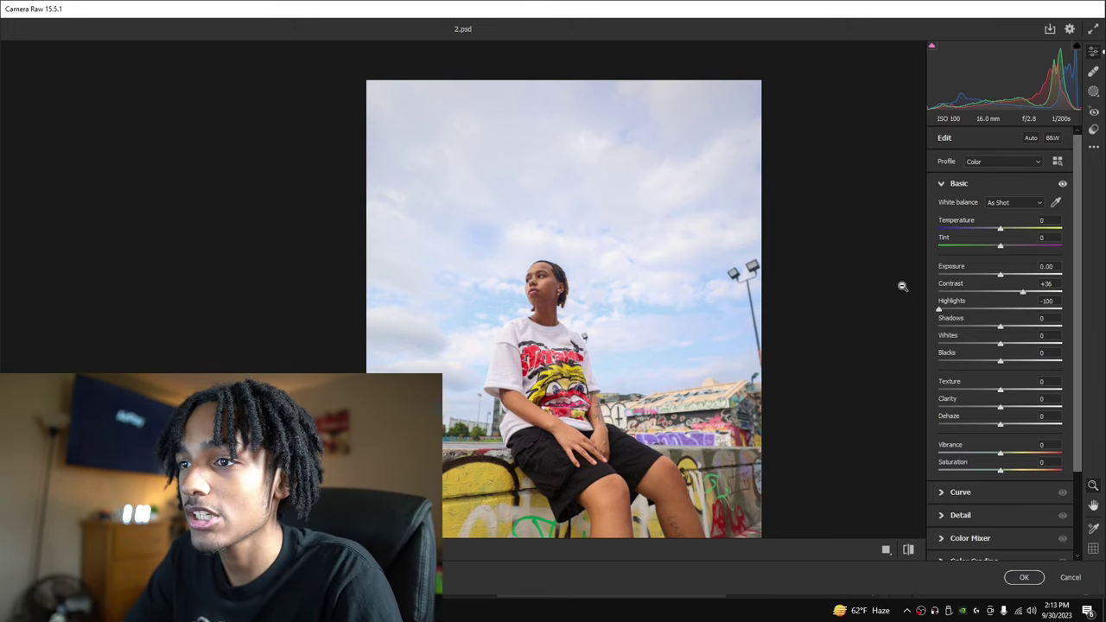
click(906, 299)
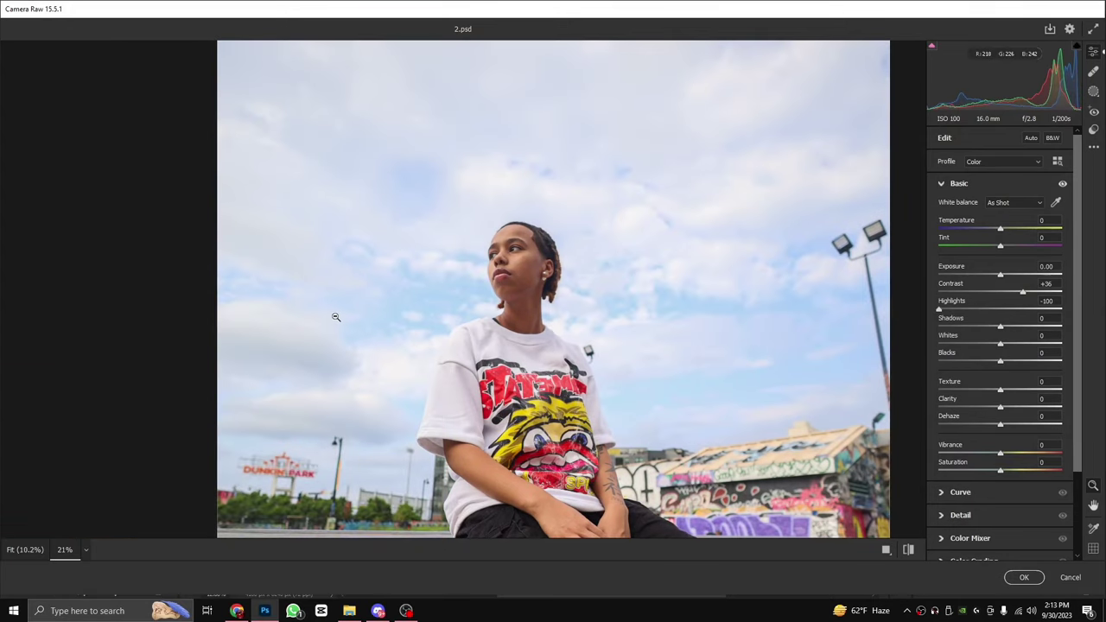
scroll(444, 365, down, 3)
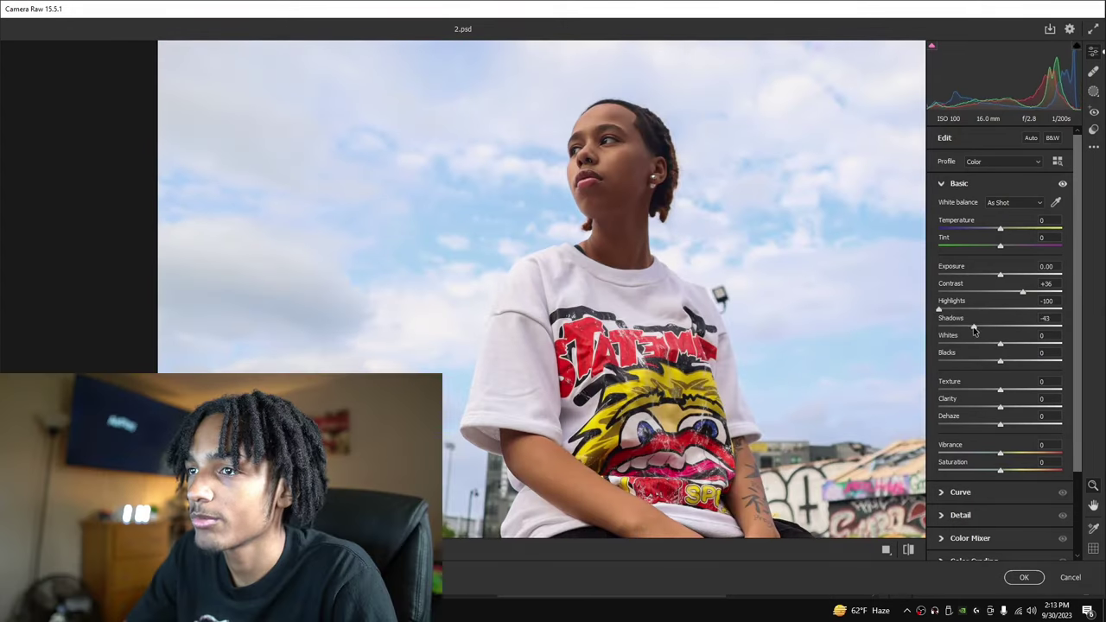
Try Shadows at -16 and inspect the model's face and shirt up close.
drag(973, 327, 987, 324)
scroll(718, 330, down, 3)
scroll(718, 330, up, 2)
scroll(718, 330, down, 2)
scroll(773, 338, up, 2)
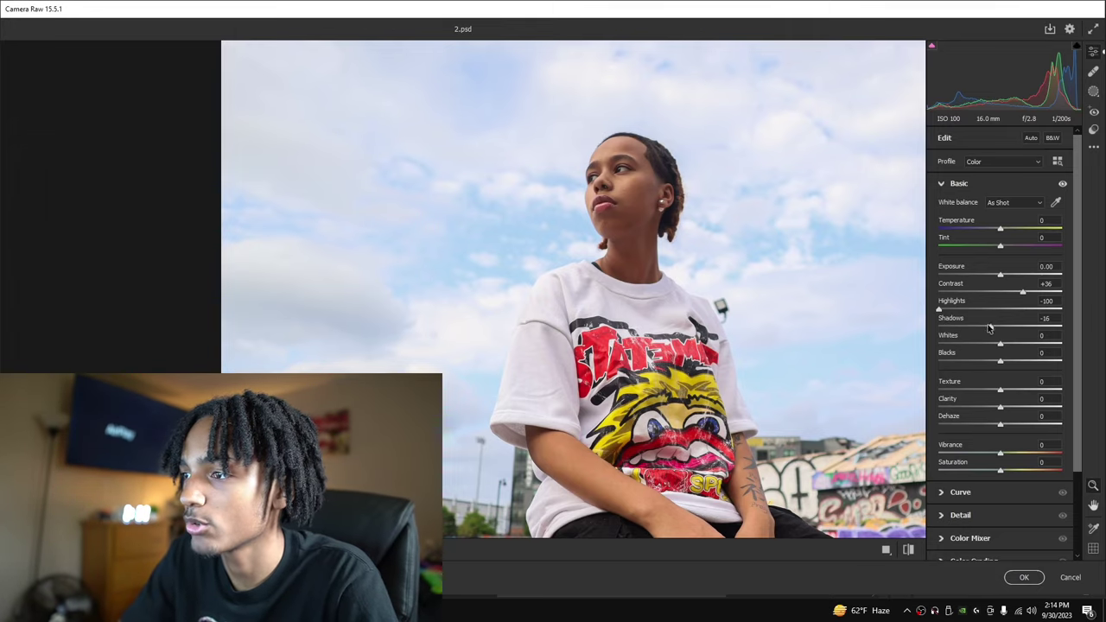
scroll(624, 364, up, 5)
scroll(624, 364, down, 4)
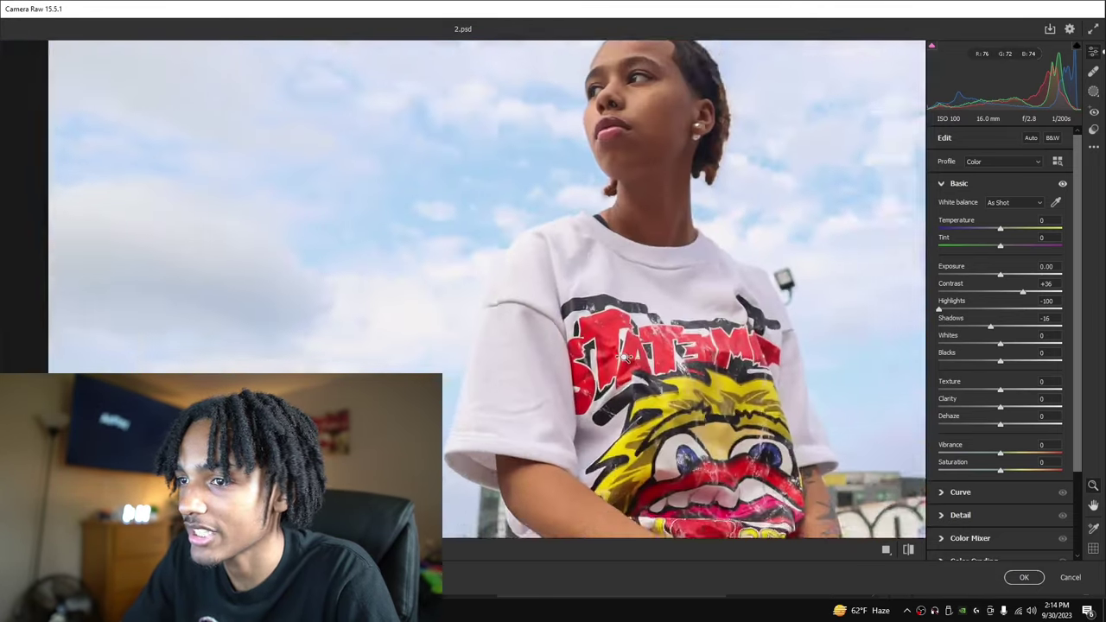
Raise Shadows to +39, check the shirt and shorts, and increase Shadows further to +64.
scroll(624, 364, up, 1)
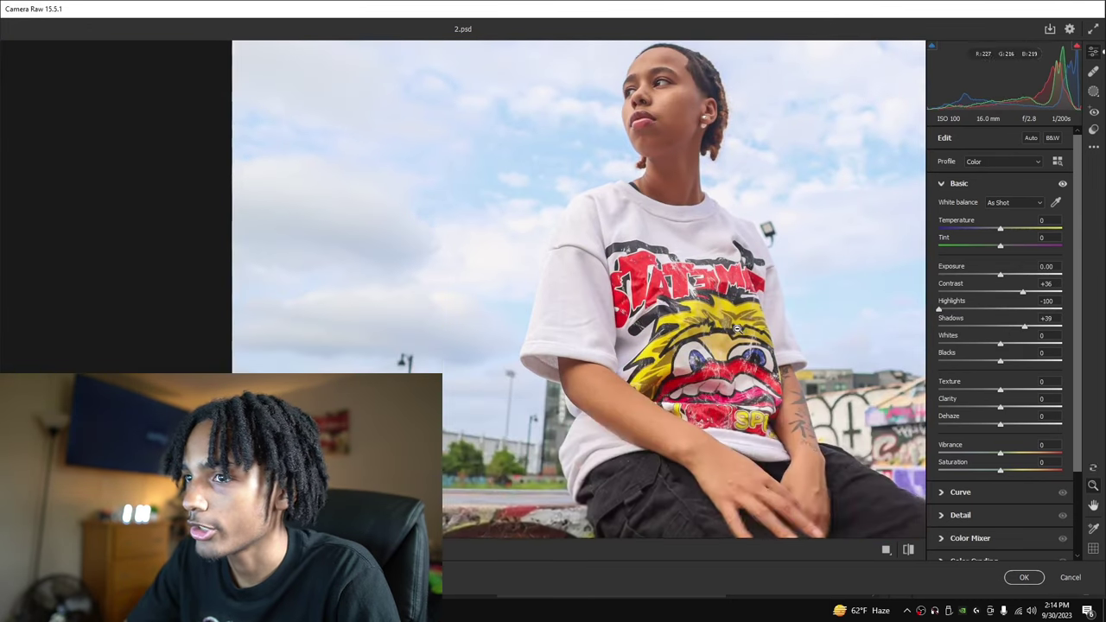
scroll(752, 337, down, 2)
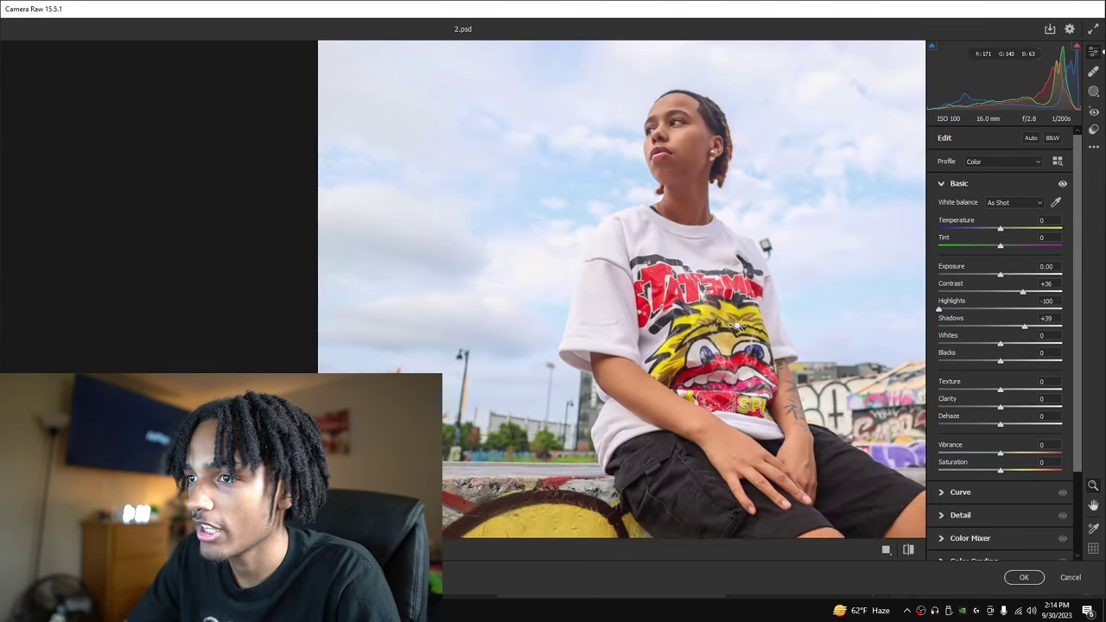
scroll(771, 327, up, 2)
drag(1037, 333, 1052, 333)
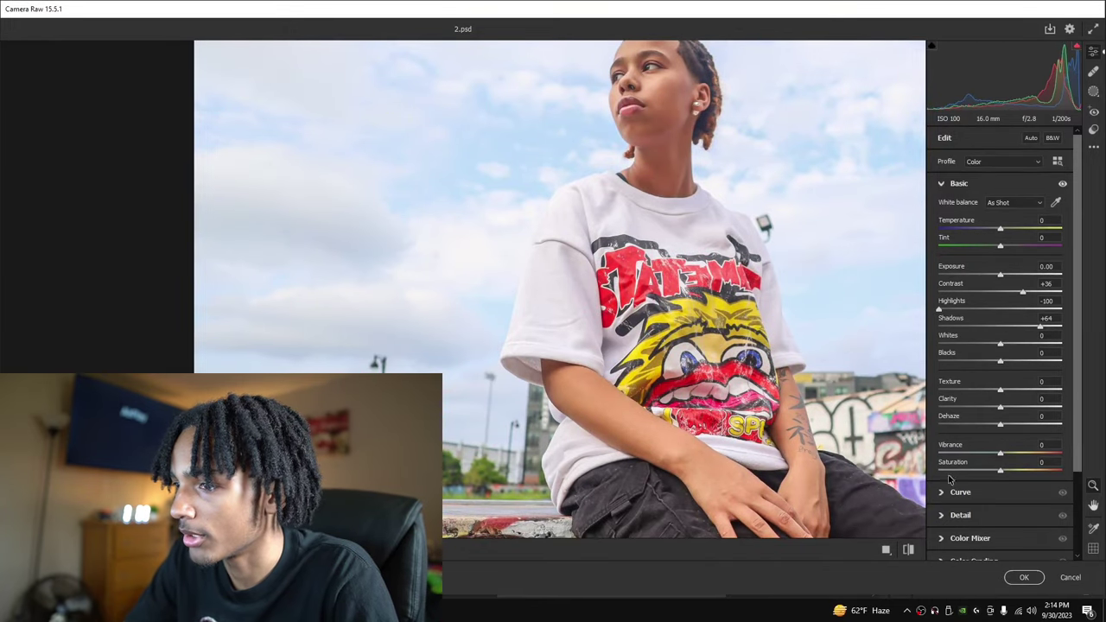
Switch repeatedly between the default and current settings to compare the photo before and after the adjustments.
click(909, 549)
click(908, 549)
click(908, 550)
click(908, 549)
click(909, 550)
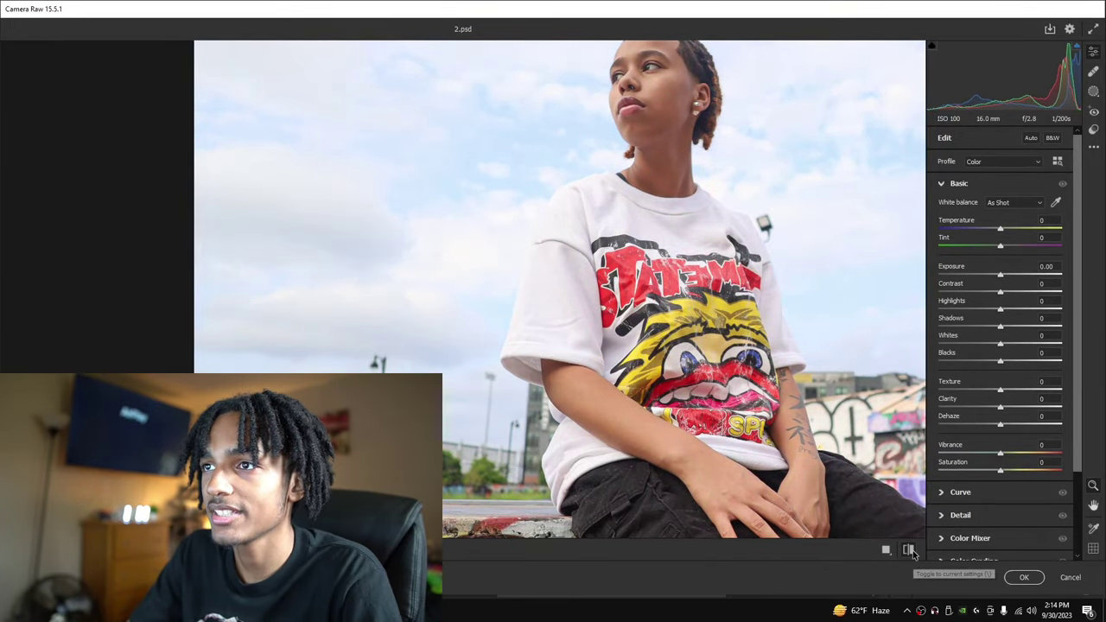
click(910, 550)
click(909, 551)
click(909, 551)
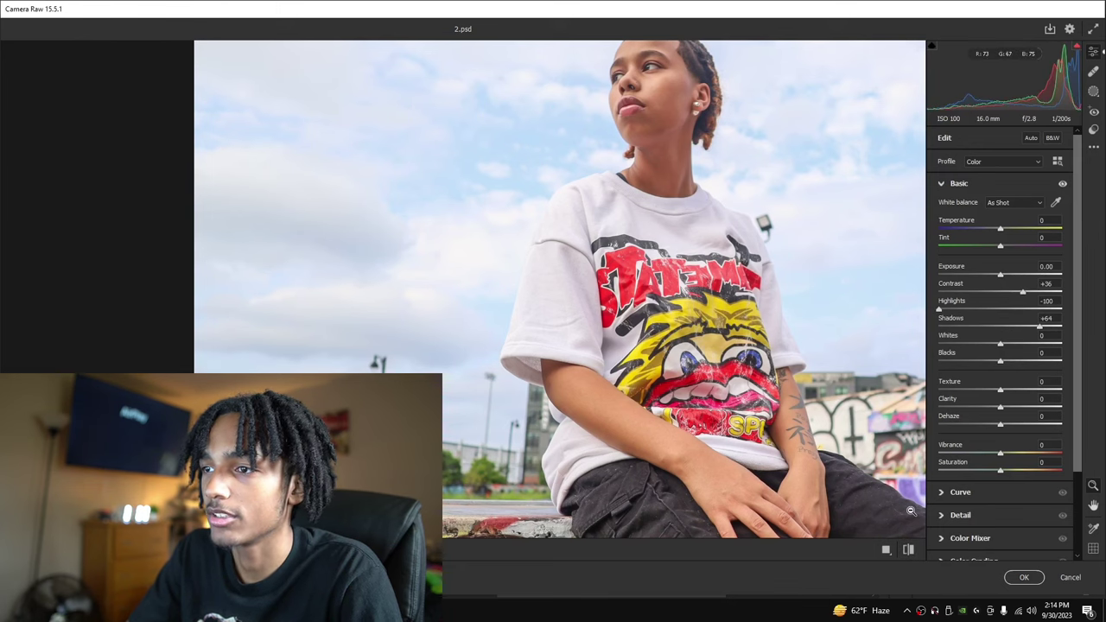
Lower Shadows to +44, try Texture at +97, and check the effect on the model's face.
drag(1040, 327, 1027, 335)
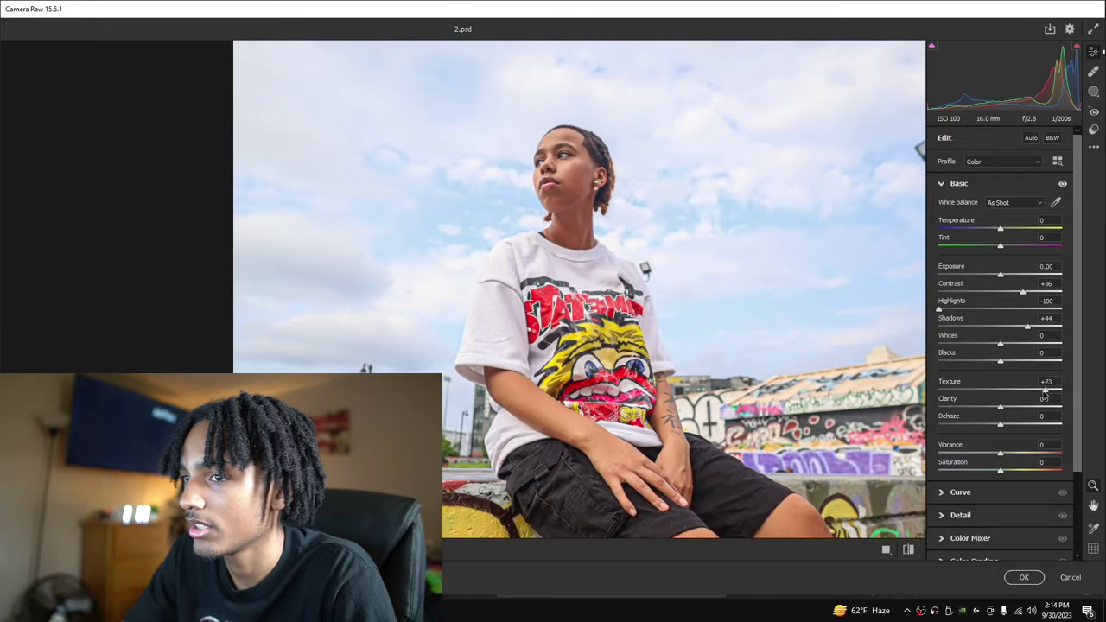
drag(1050, 393, 1018, 391)
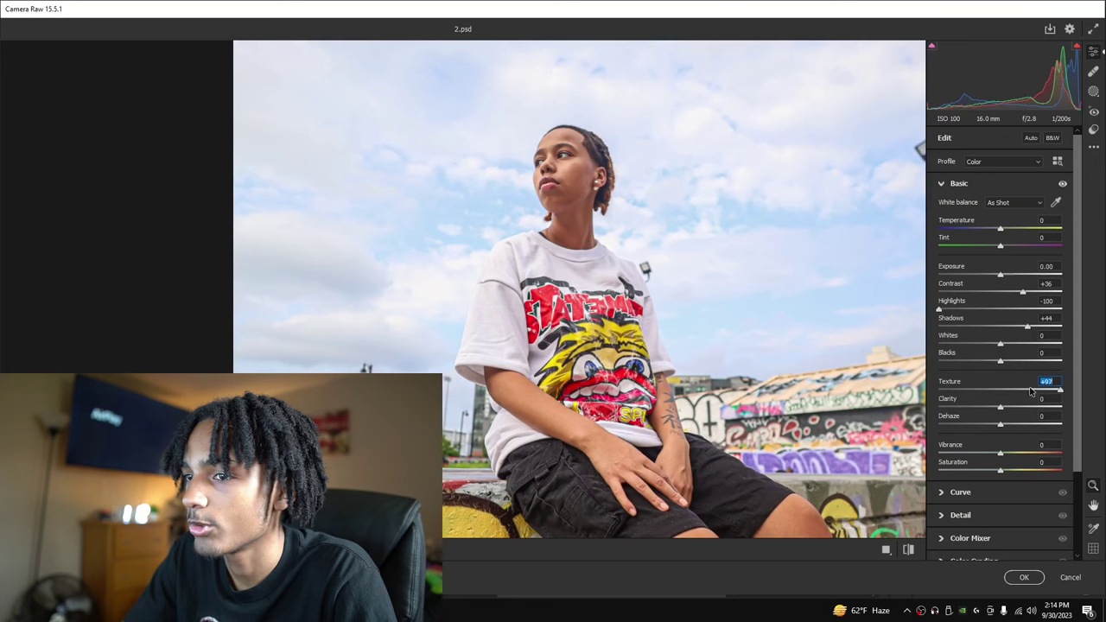
scroll(596, 268, down, 1)
scroll(591, 270, up, 2)
scroll(588, 270, up, 2)
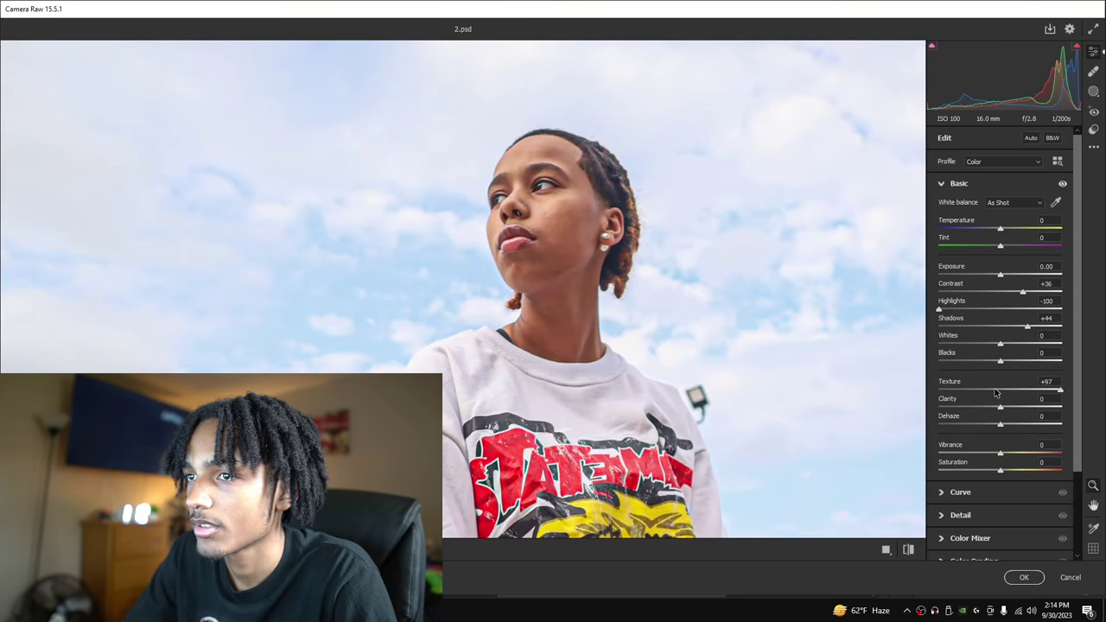
Try Texture at -51 and +64 with Clarity at +27, checking the shirt print and the model's face.
mouse_move(995, 389)
mouse_down()
mouse_move(898, 386)
mouse_move(1035, 385)
mouse_move(997, 382)
mouse_up()
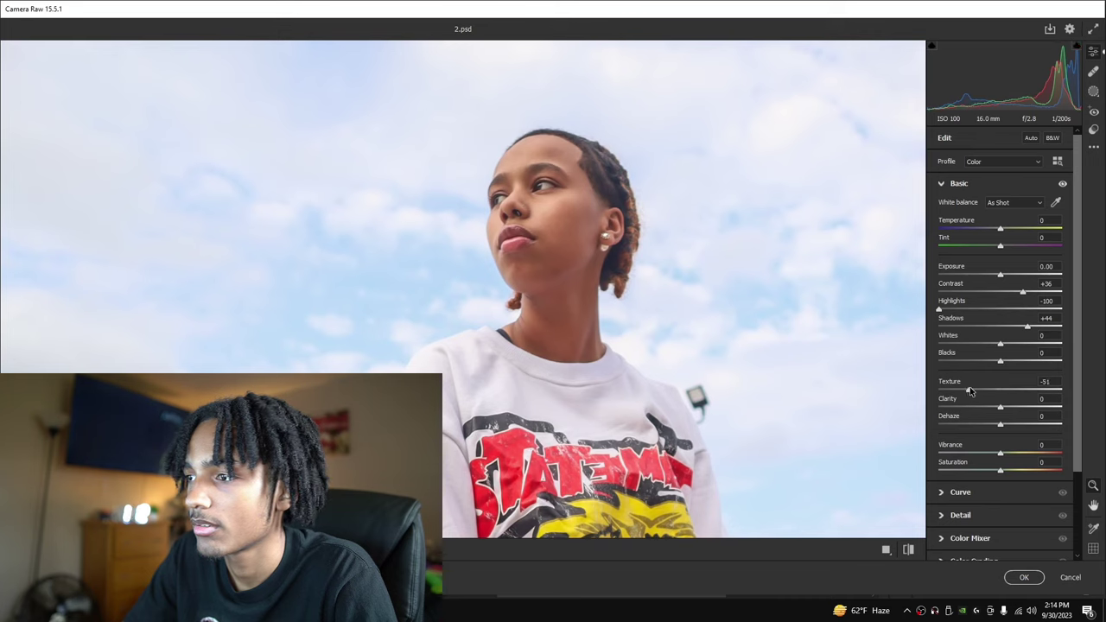
drag(970, 391, 1028, 393)
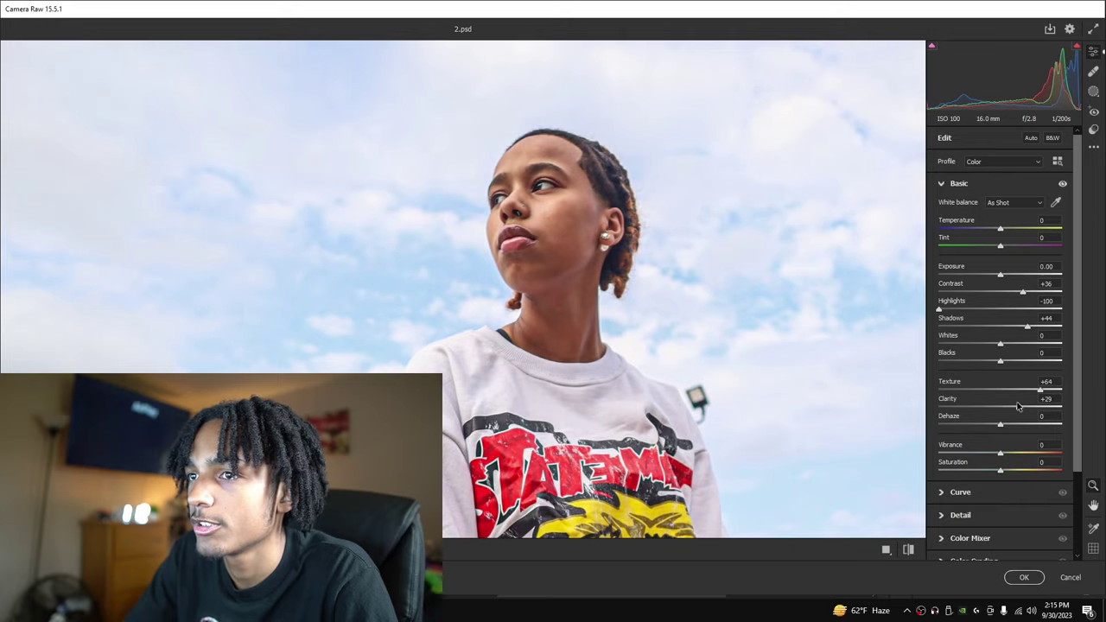
scroll(631, 345, down, 3)
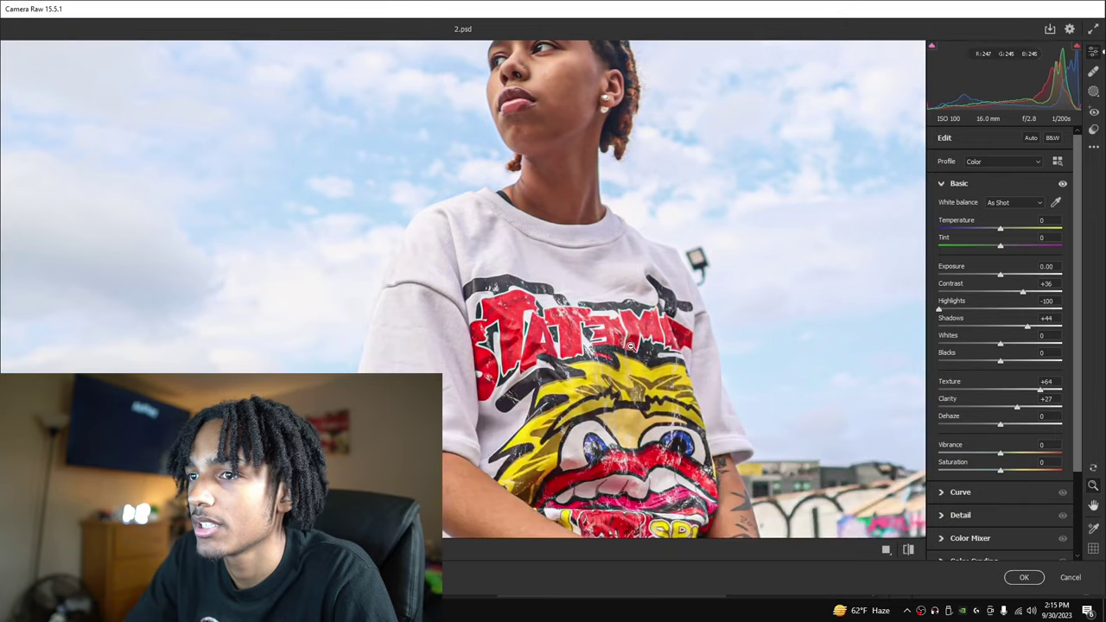
scroll(547, 324, up, 3)
scroll(596, 334, down, 4)
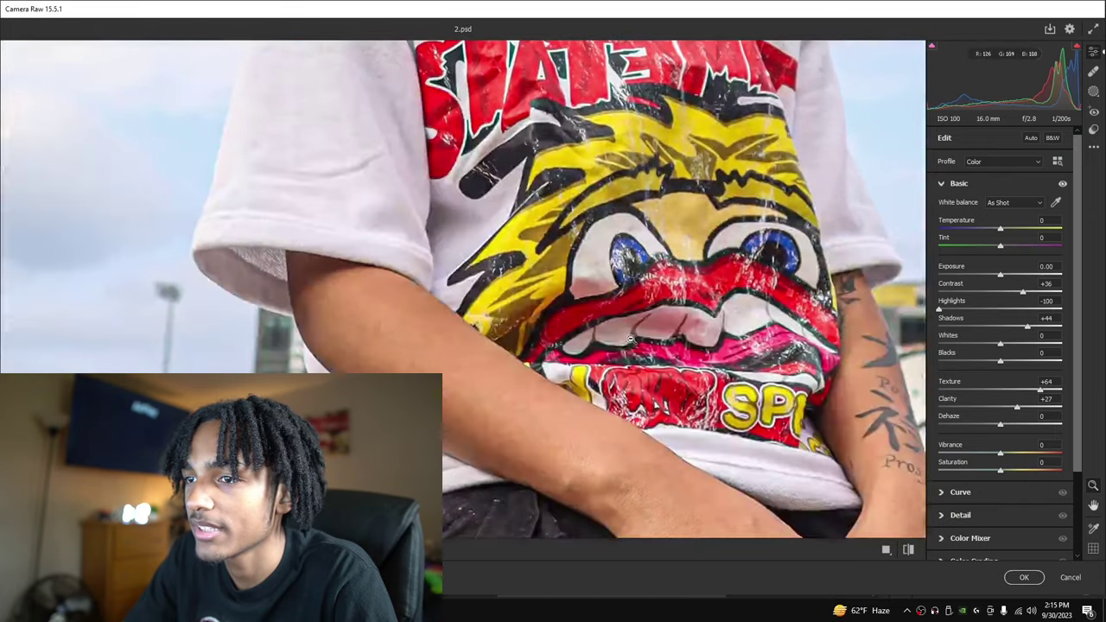
scroll(606, 336, up, 3)
scroll(622, 333, up, 8)
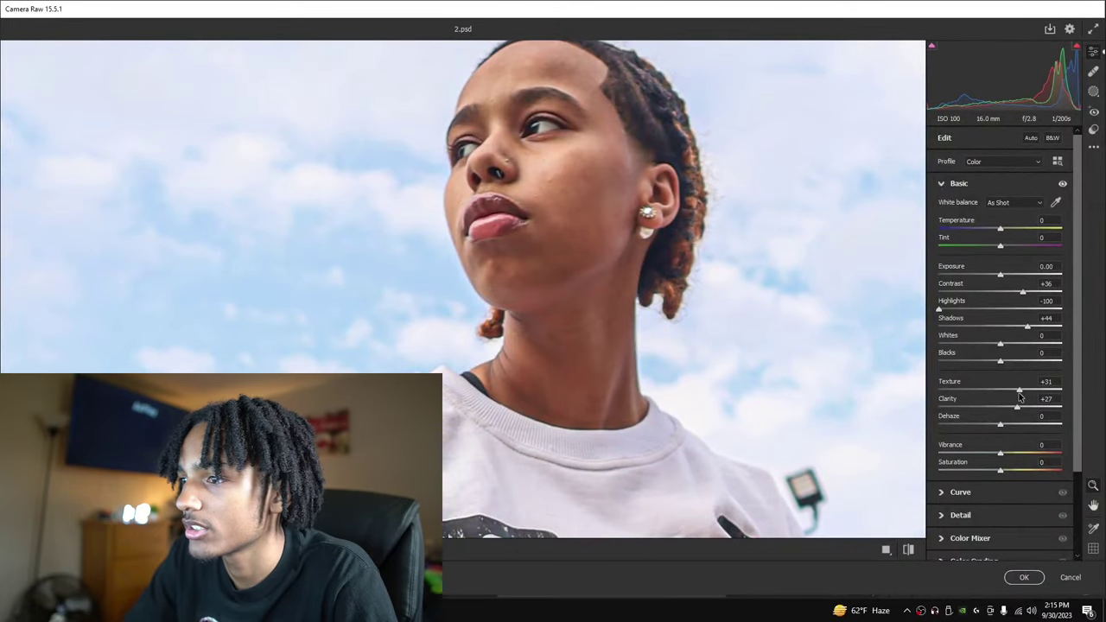
Try Texture at +47 on the face, return it to +64, and check the full figure.
mouse_move(1019, 392)
mouse_down()
mouse_move(942, 392)
mouse_move(1031, 393)
mouse_up()
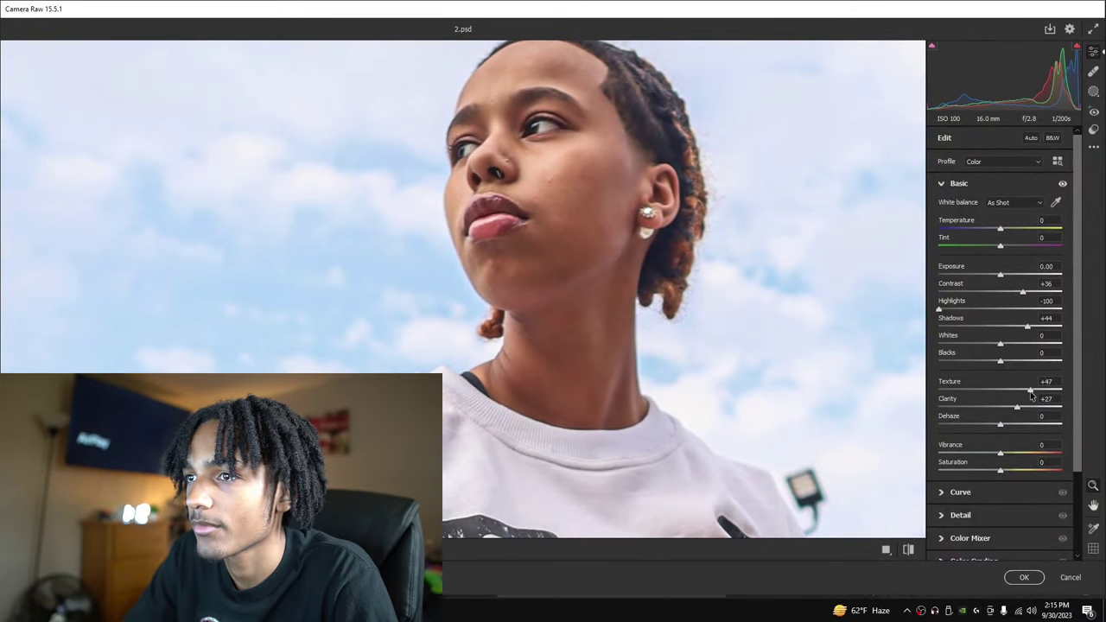
scroll(759, 375, down, 10)
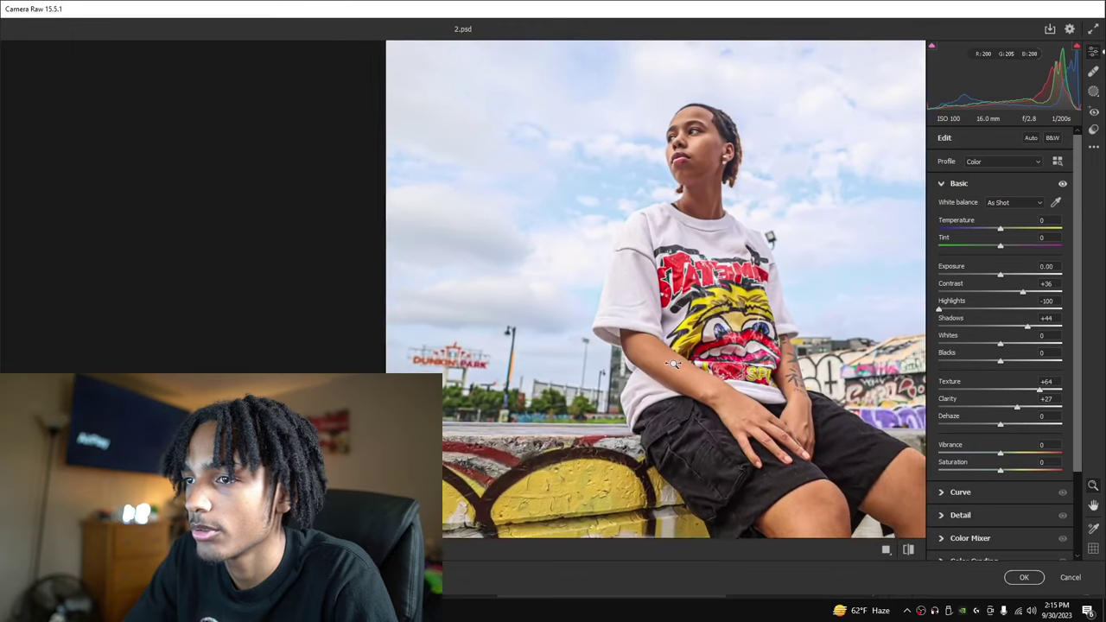
click(683, 364)
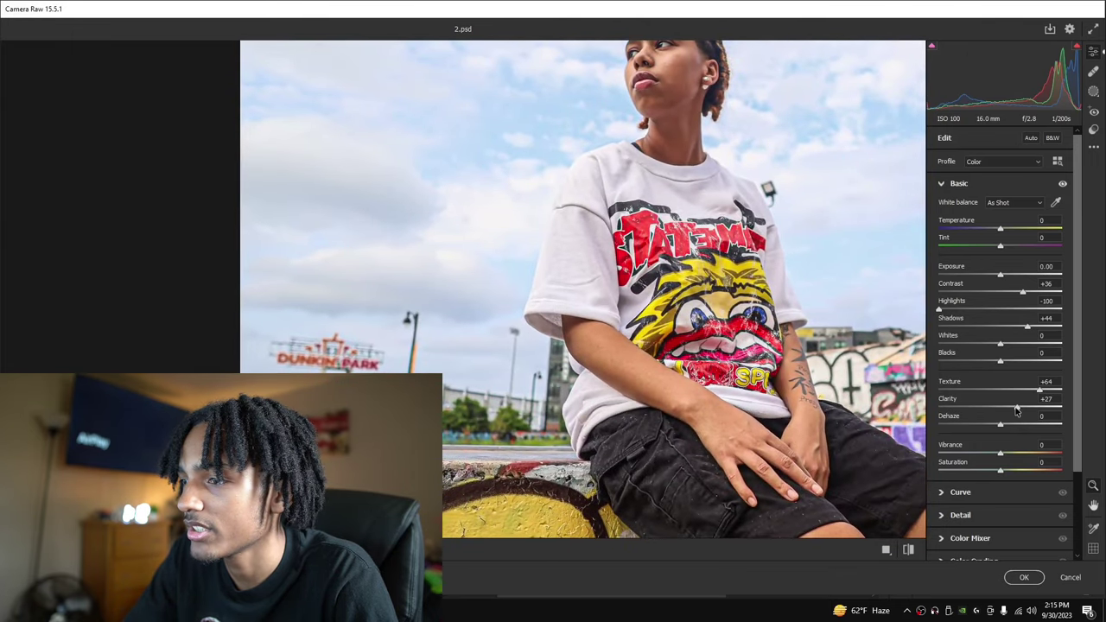
Reduce Texture and Clarity to +10 each and check the shirt and arm up close.
mouse_move(1017, 408)
mouse_down()
mouse_move(925, 411)
mouse_move(998, 408)
mouse_up()
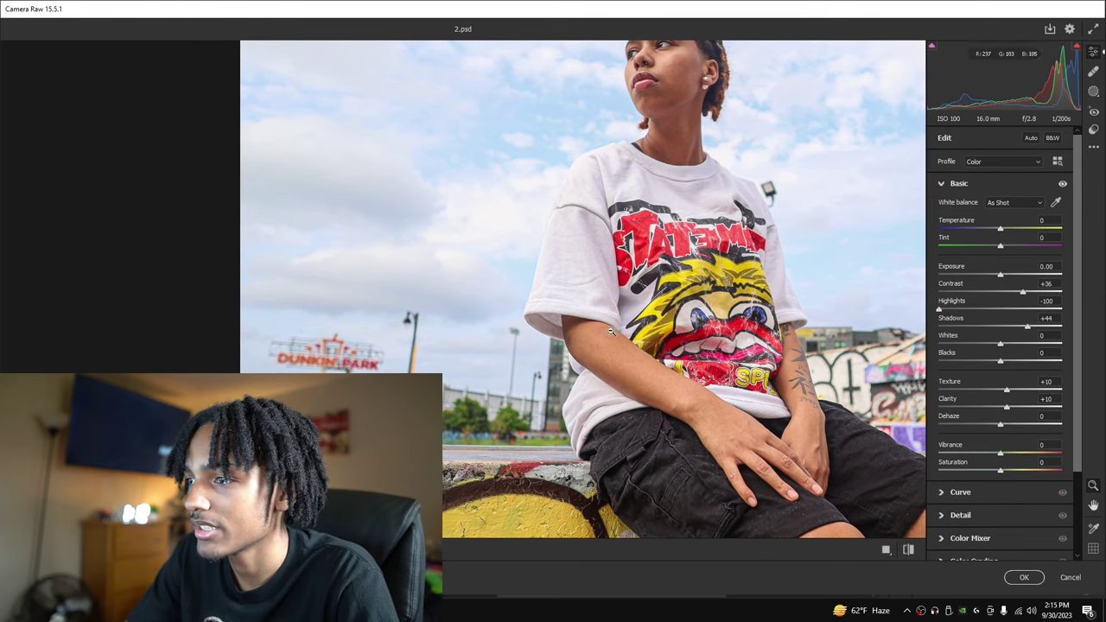
scroll(611, 332, up, 3)
scroll(613, 331, down, 1)
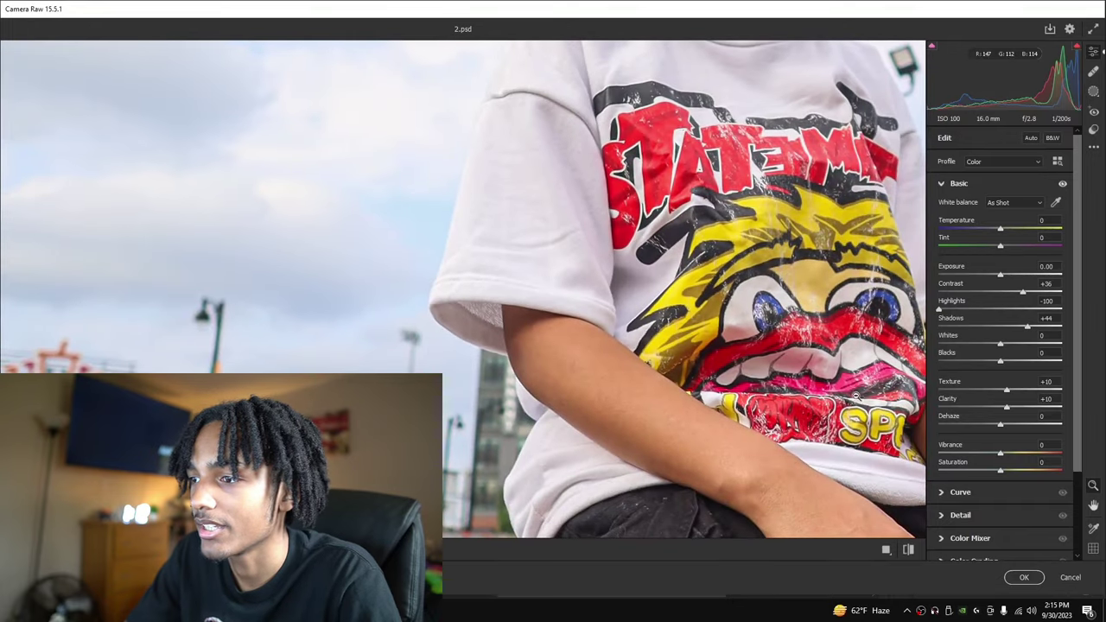
scroll(705, 367, down, 2)
scroll(808, 263, down, 2)
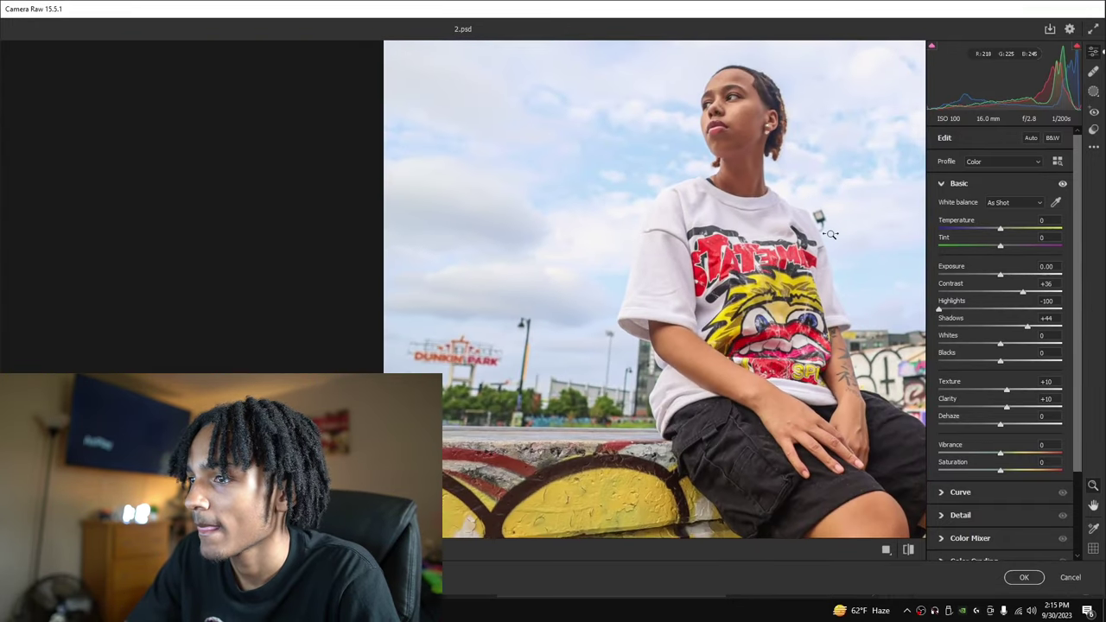
scroll(830, 234, up, 2)
scroll(855, 211, down, 1)
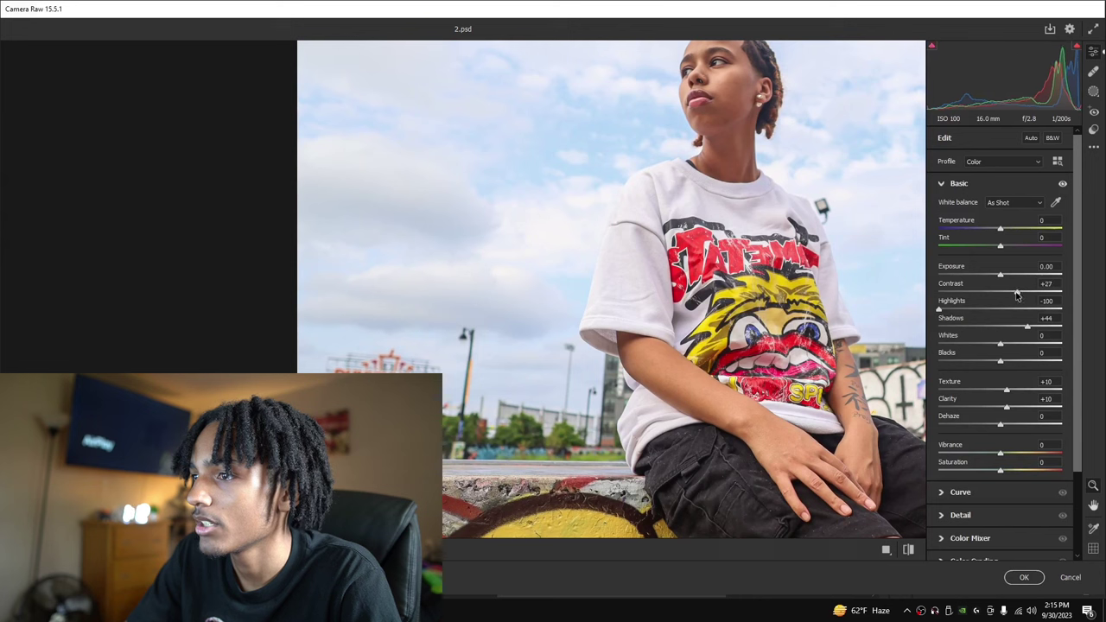
Raise Contrast to +60, set Highlights to -90, and check the whole photo.
drag(1017, 296, 1048, 298)
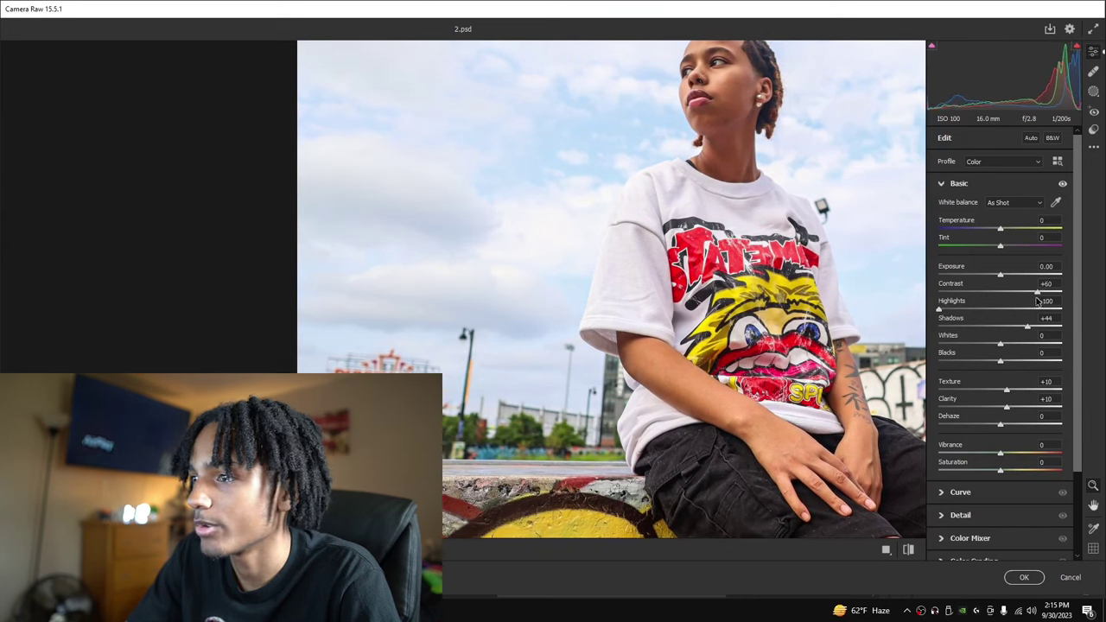
click(961, 515)
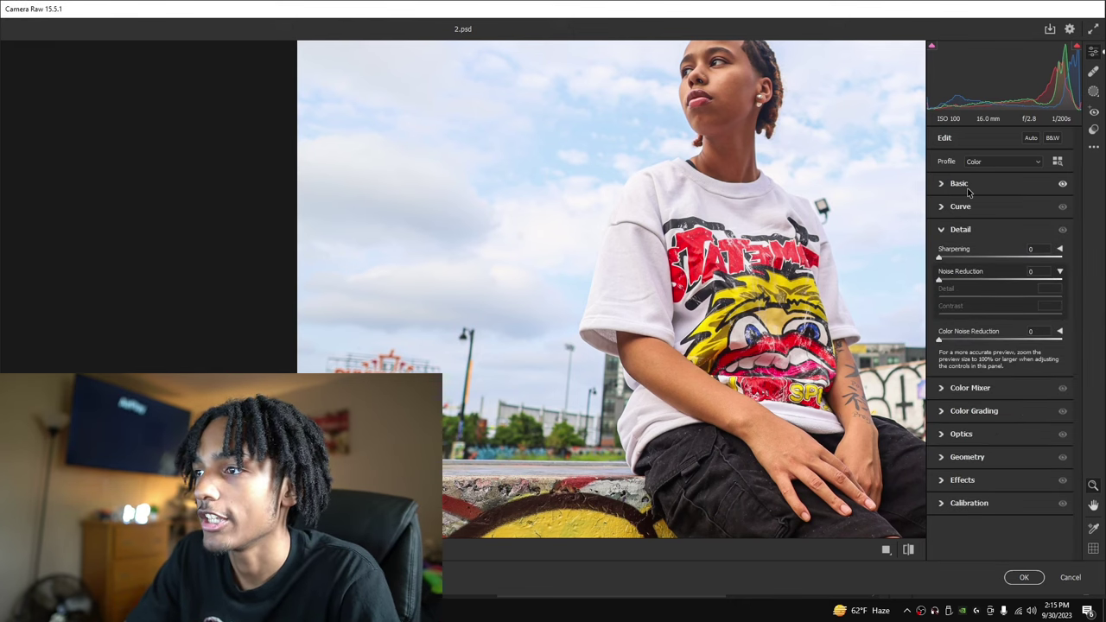
click(1037, 184)
mouse_move(941, 310)
mouse_down()
mouse_move(994, 313)
mouse_move(914, 314)
mouse_move(947, 320)
mouse_up()
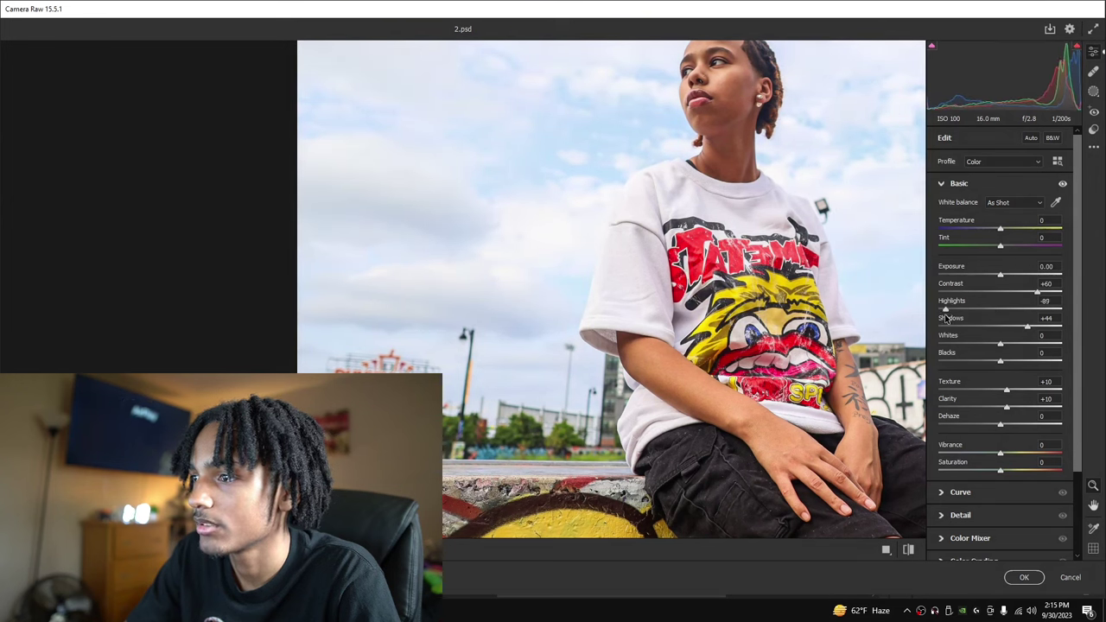
scroll(858, 311, down, 5)
scroll(519, 269, up, 5)
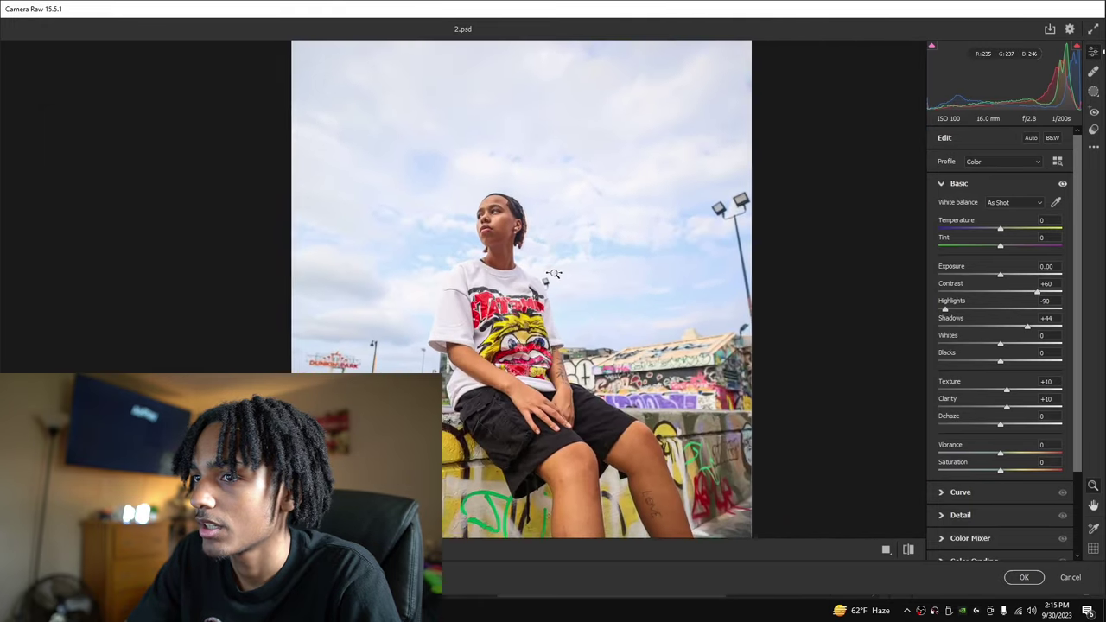
scroll(440, 259, up, 2)
Try Texture at -100, inspect the shirt and arms, and set Texture to +35.
drag(1006, 389, 893, 388)
scroll(782, 386, down, 4)
scroll(782, 387, up, 2)
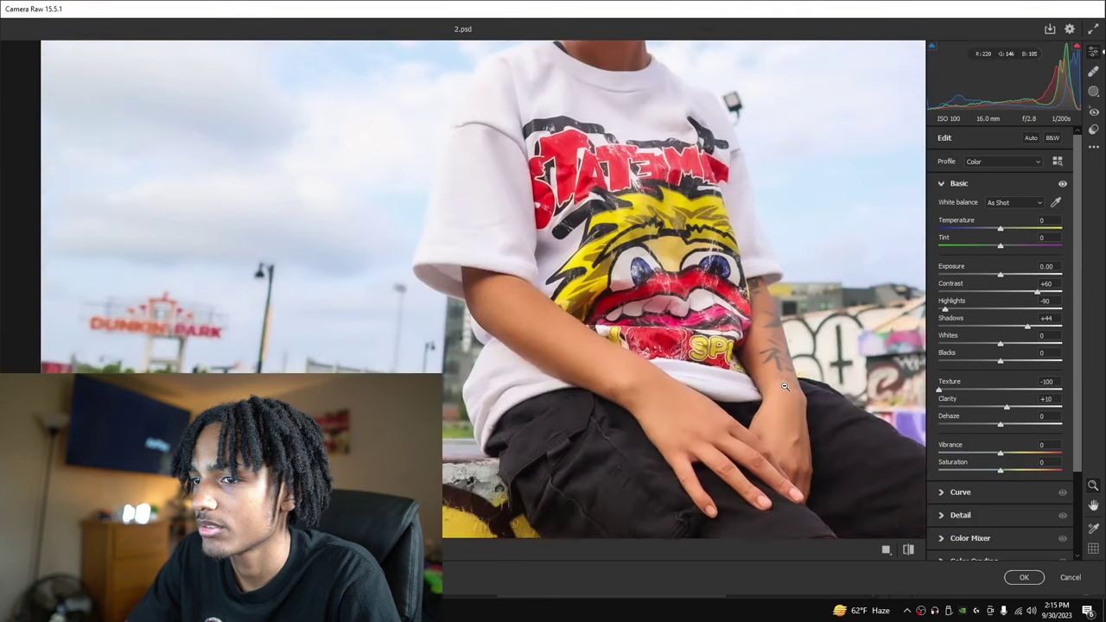
drag(989, 390, 1023, 396)
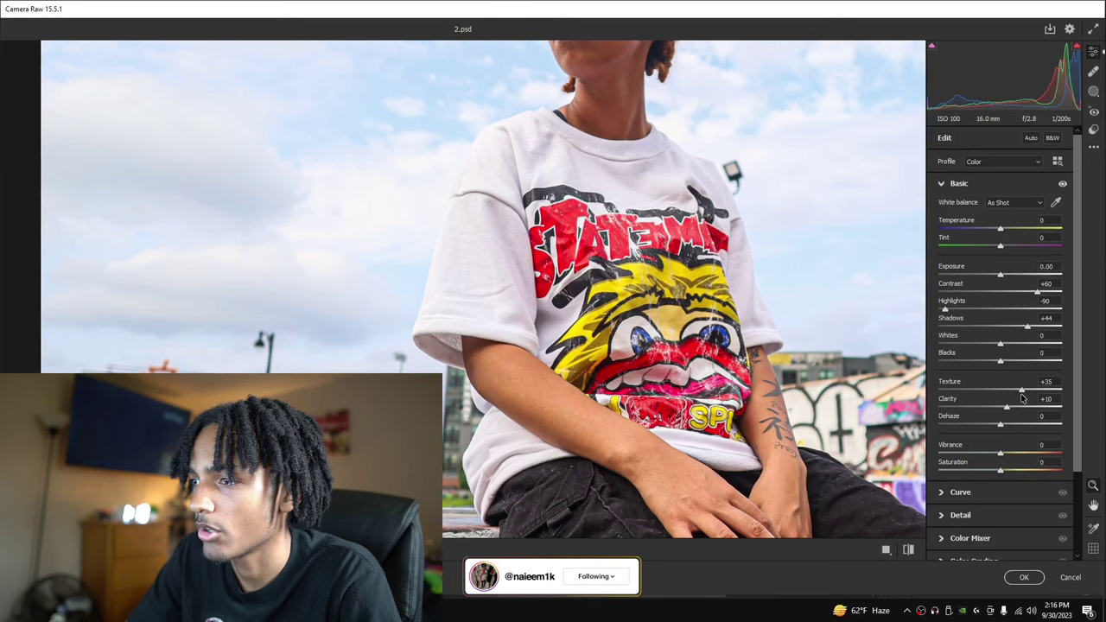
Compare the photo with its default settings and inspect the sky, shirt and shorts under the current adjustments.
scroll(622, 380, down, 5)
scroll(822, 308, up, 3)
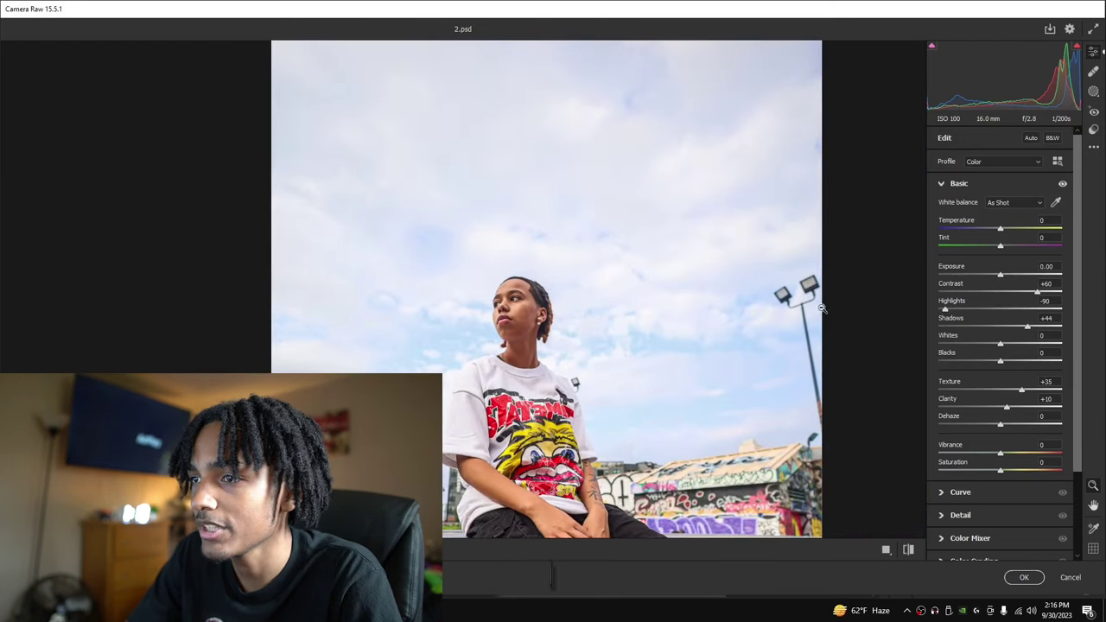
click(909, 549)
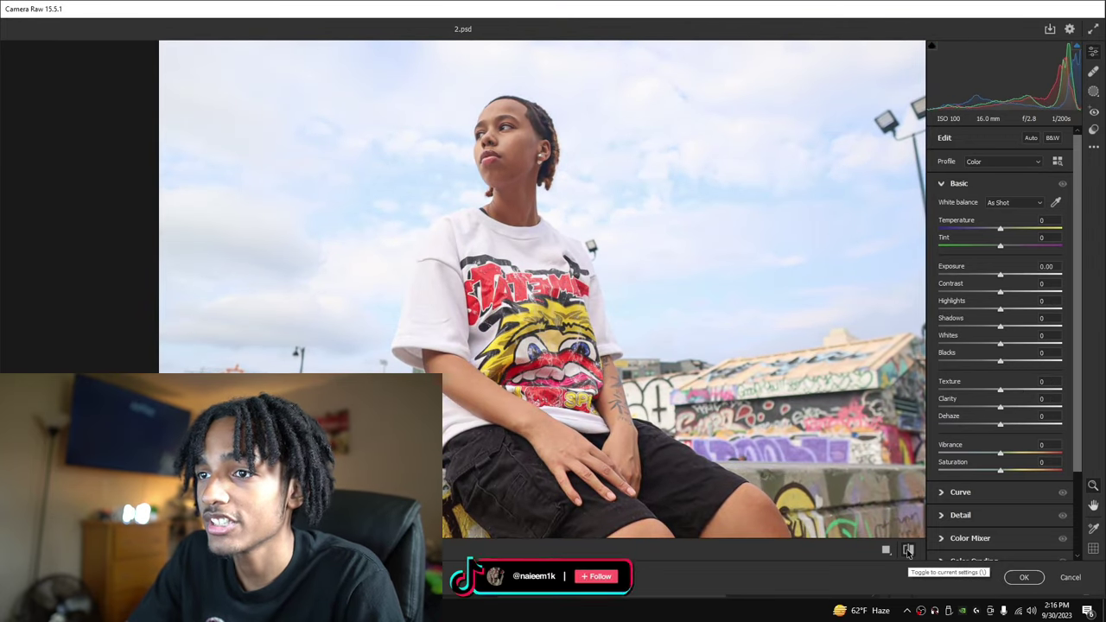
click(909, 549)
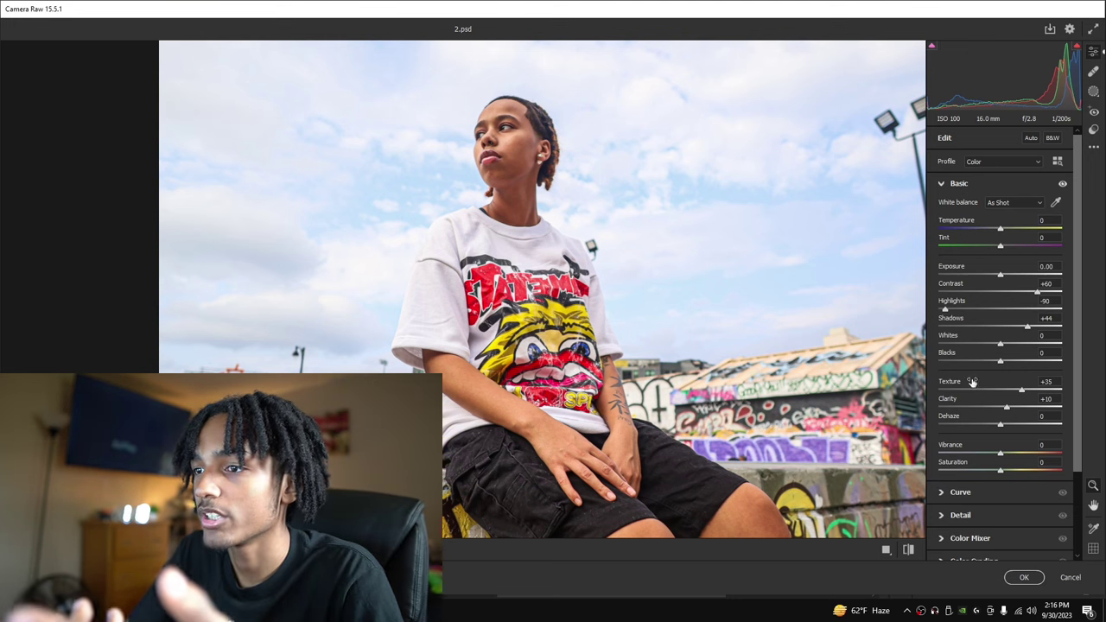
scroll(618, 334, up, 2)
scroll(618, 334, down, 2)
scroll(272, 321, up, 2)
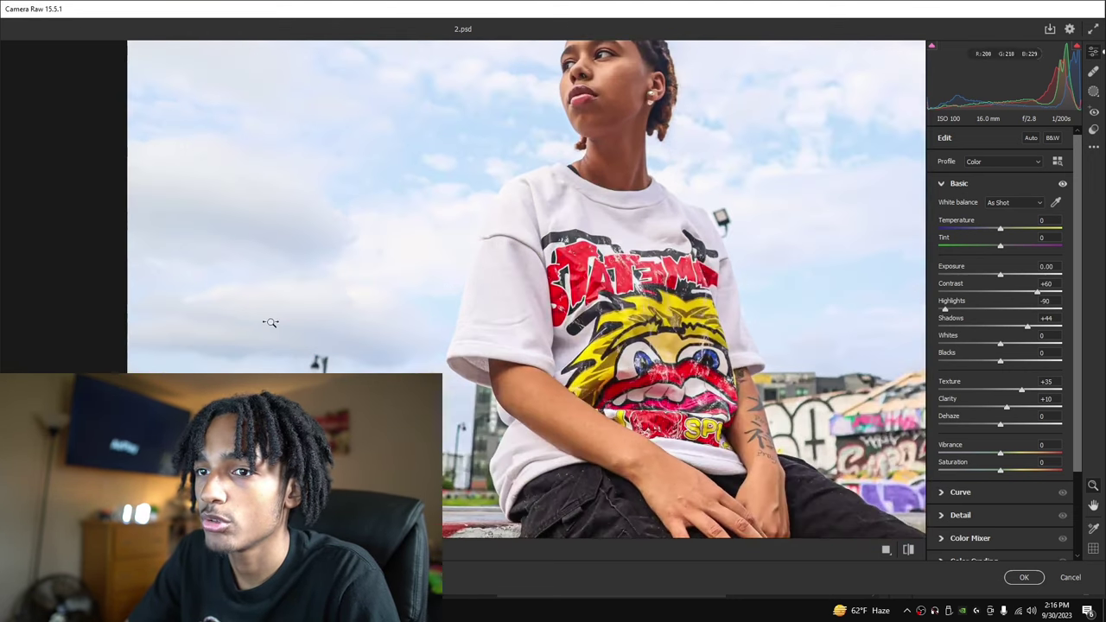
scroll(447, 342, down, 6)
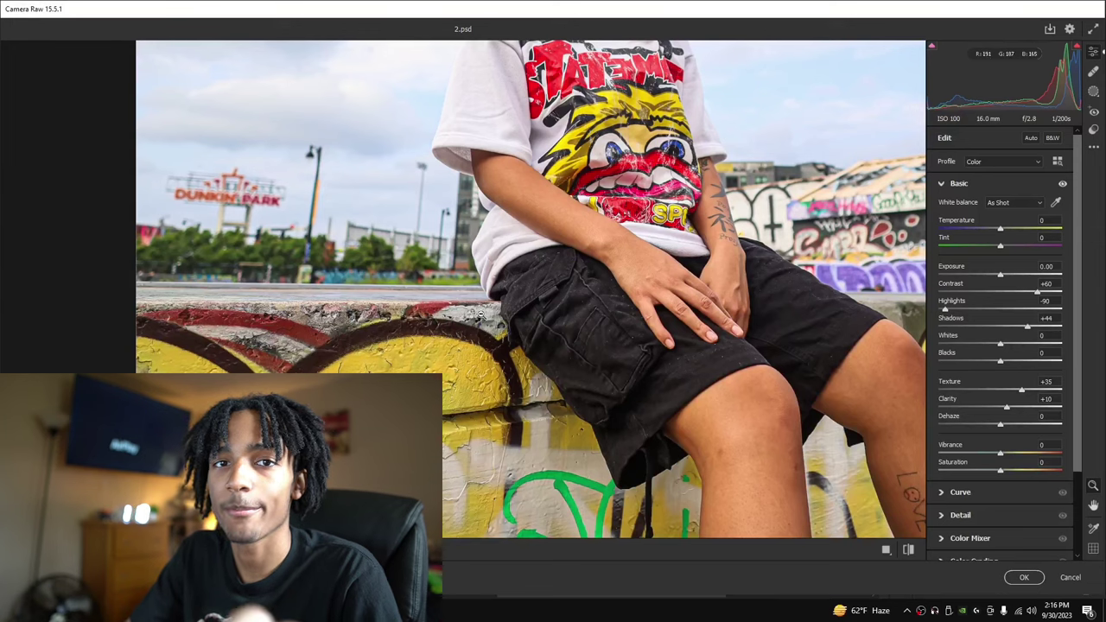
scroll(479, 315, down, 3)
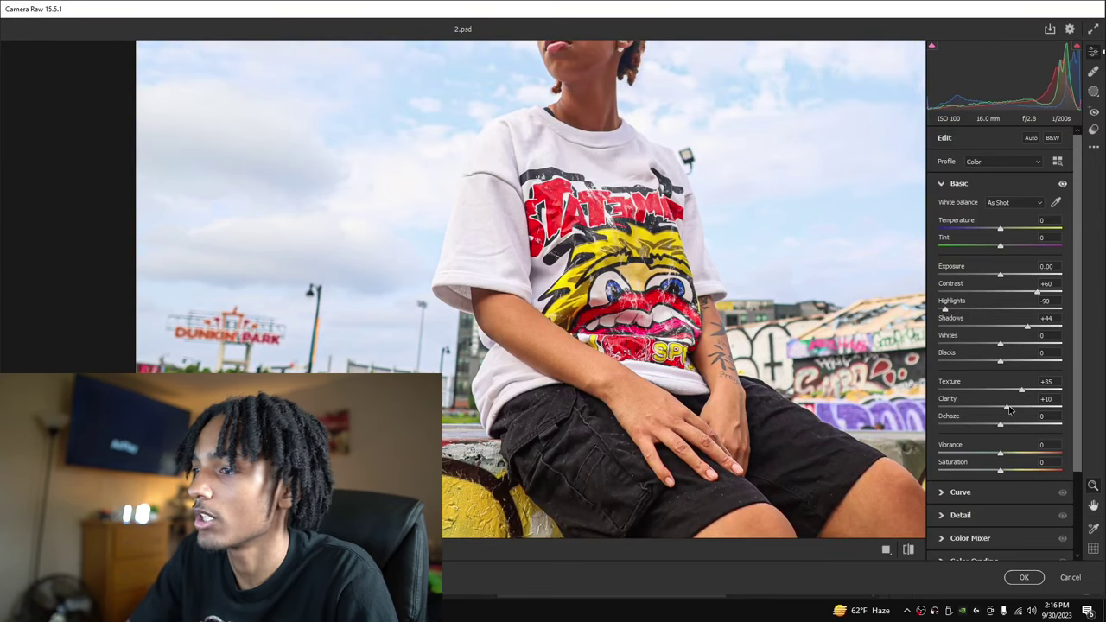
Keep Clarity at +10 and set Highlights to -84 while checking the sky and the model.
mouse_move(1013, 409)
mouse_down()
mouse_move(1026, 410)
mouse_move(1008, 416)
mouse_up()
scroll(724, 391, up, 3)
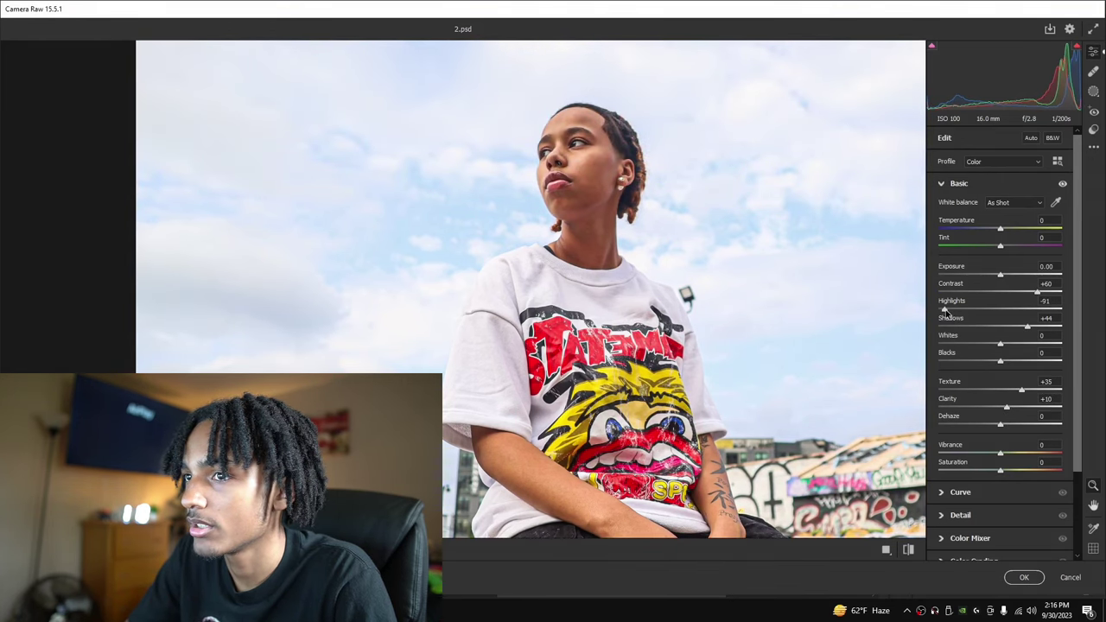
drag(944, 311, 947, 309)
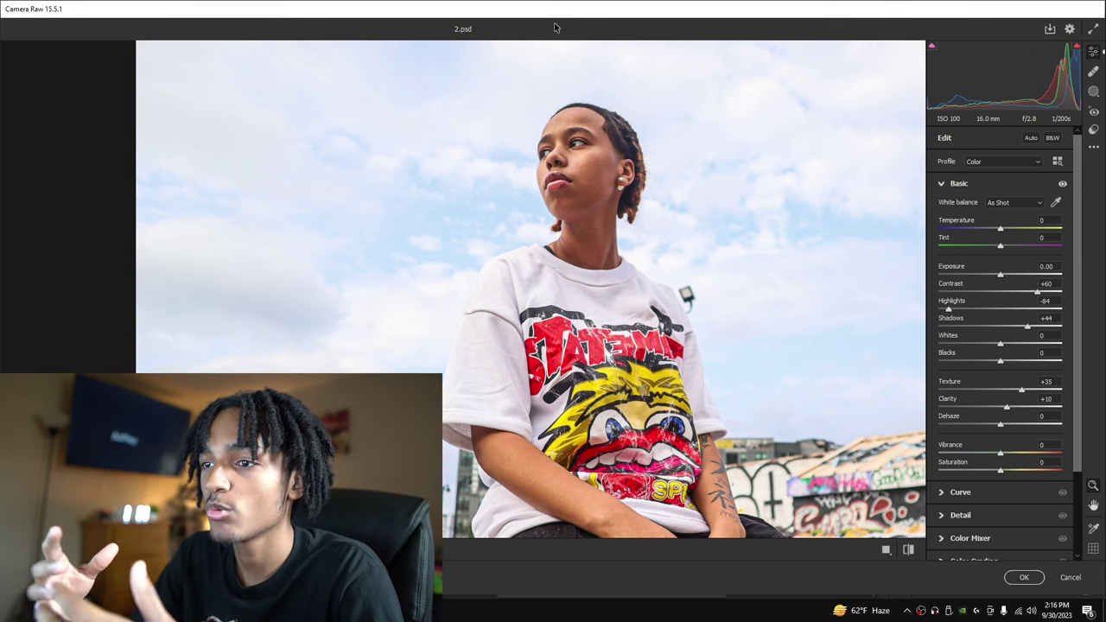
Examine the edited face, shirt and sky at several zoom levels.
click(714, 261)
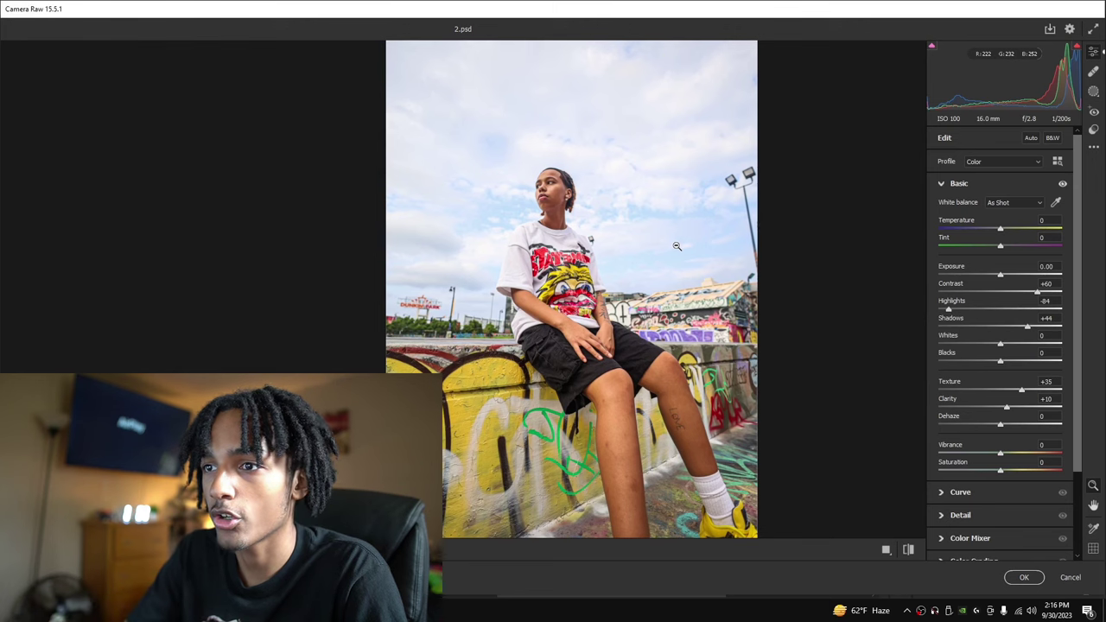
click(520, 228)
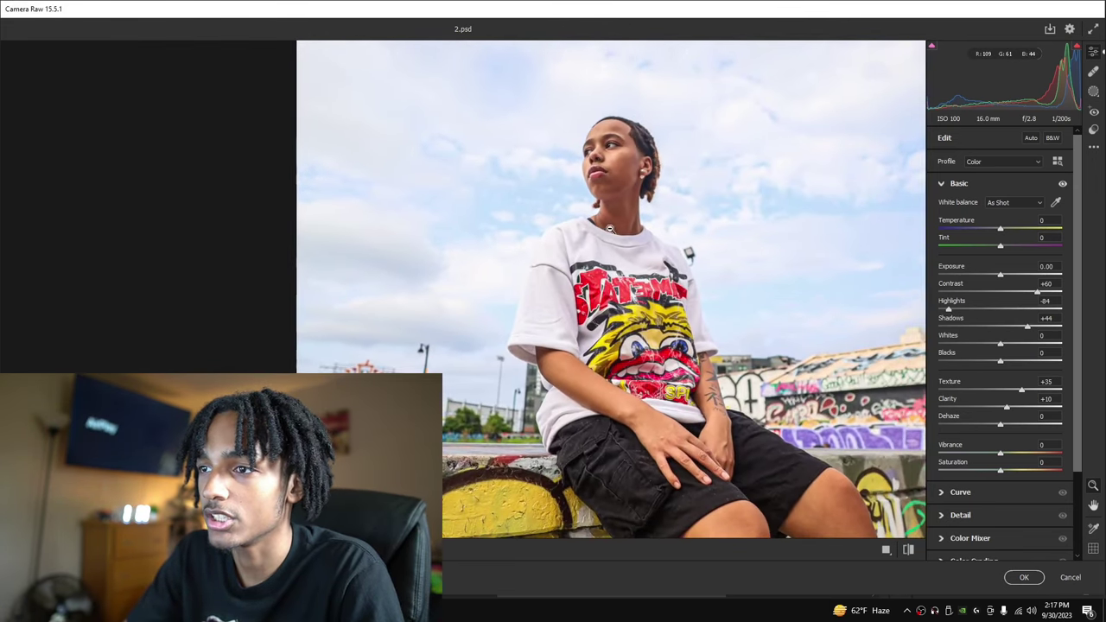
click(657, 185)
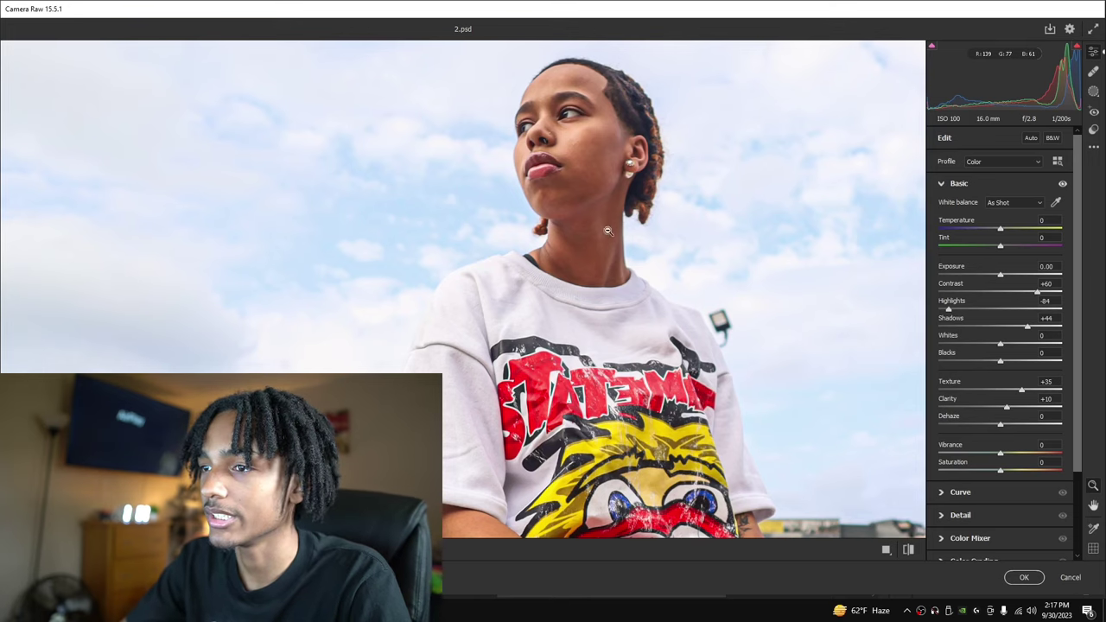
drag(855, 317, 430, 273)
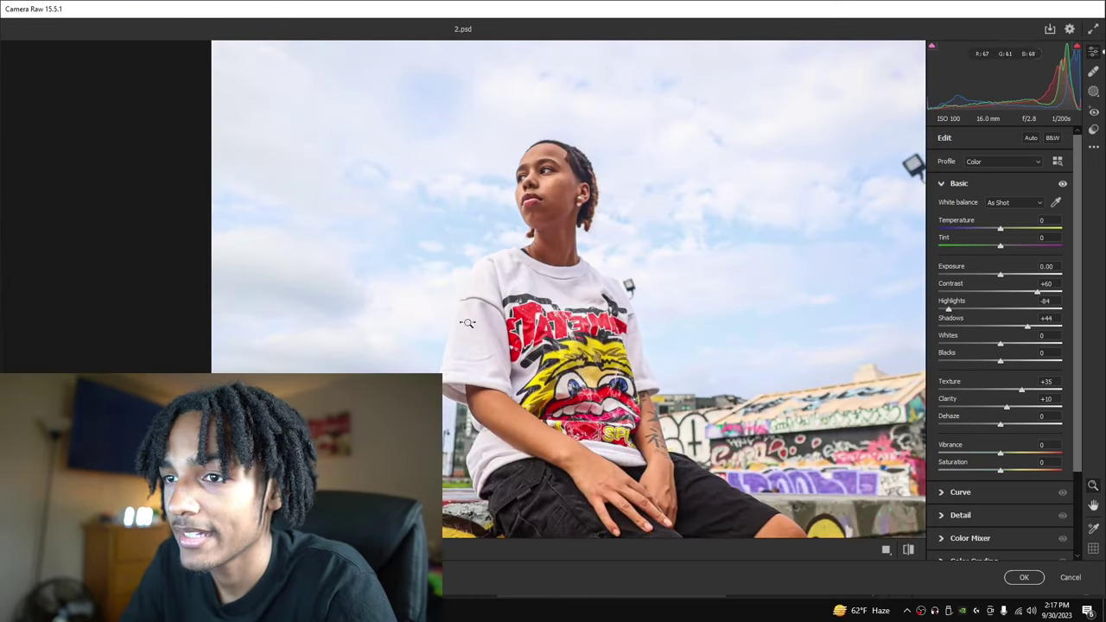
drag(469, 323, 511, 326)
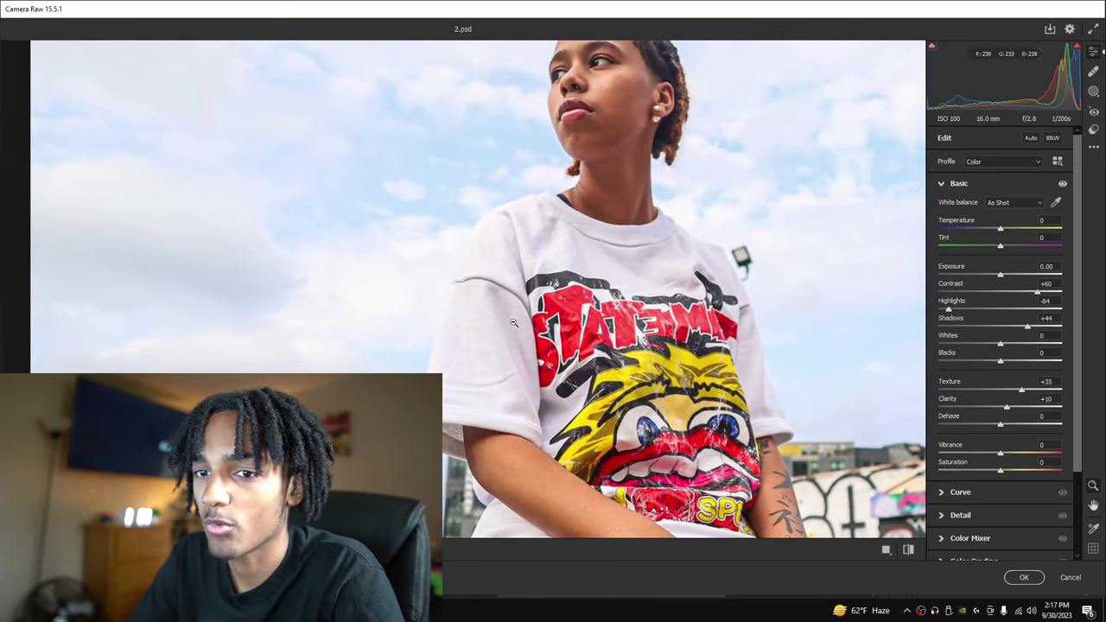
drag(771, 369, 649, 370)
drag(738, 342, 807, 341)
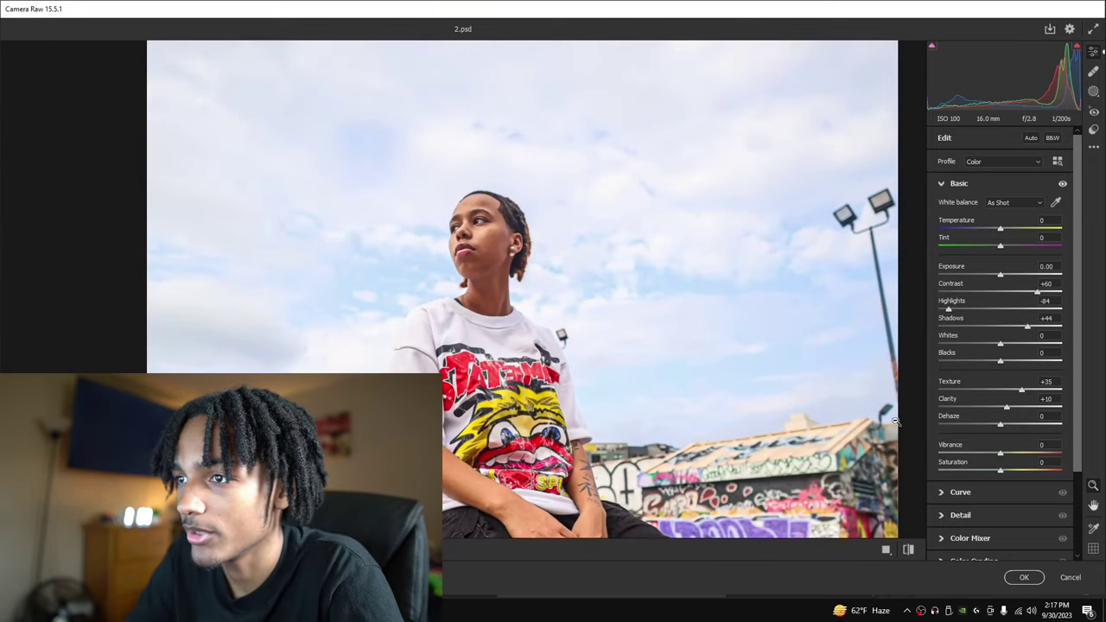
Compare the edited photo with its default settings, first around the face and sky, and over the shirt, shorts and wall.
click(908, 550)
click(909, 551)
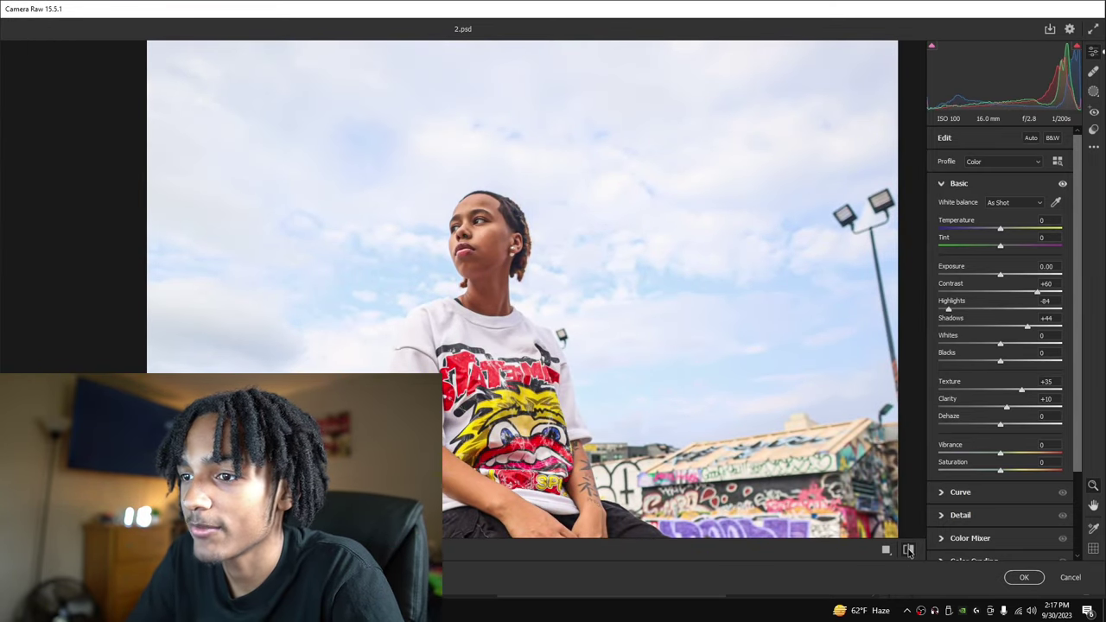
click(908, 551)
click(908, 550)
scroll(894, 530, down, 3)
click(908, 551)
click(908, 551)
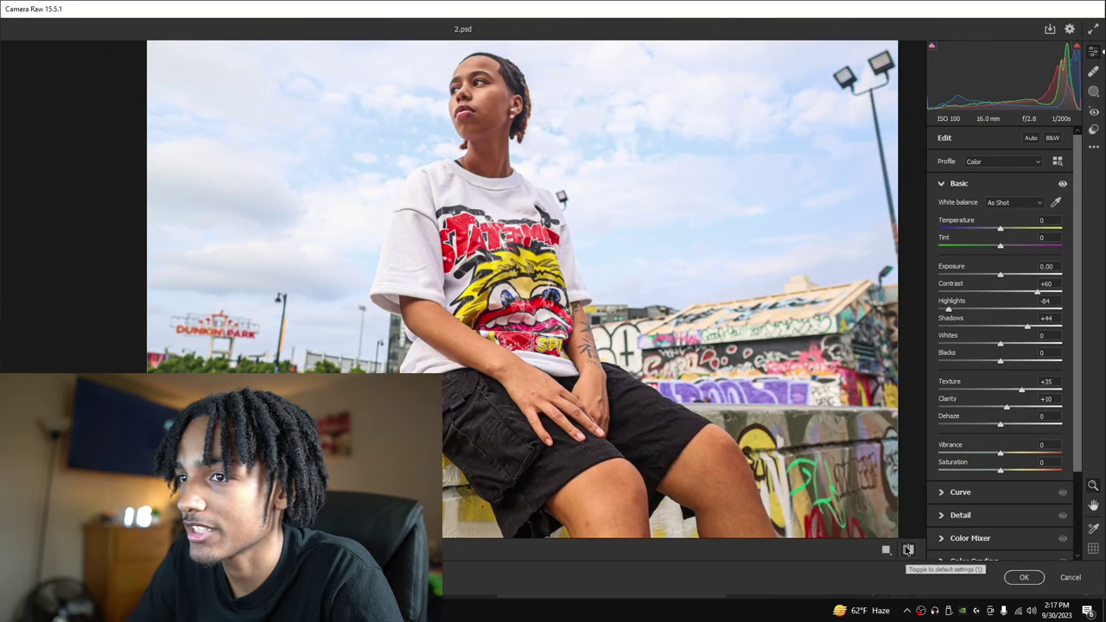
click(908, 550)
click(909, 550)
click(908, 550)
click(908, 550)
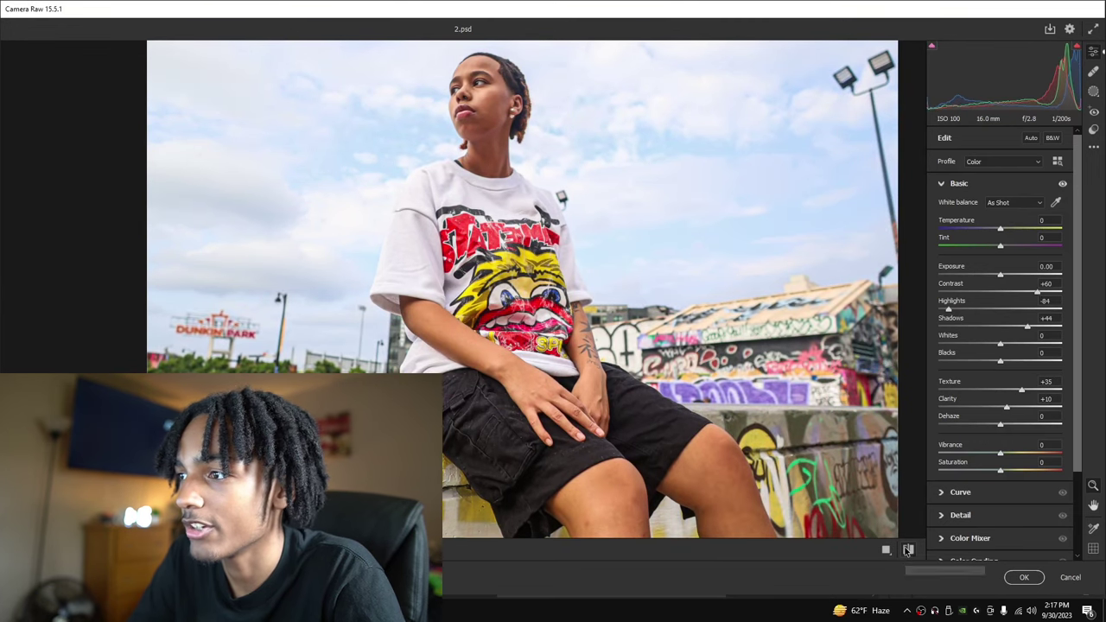
click(908, 551)
click(909, 550)
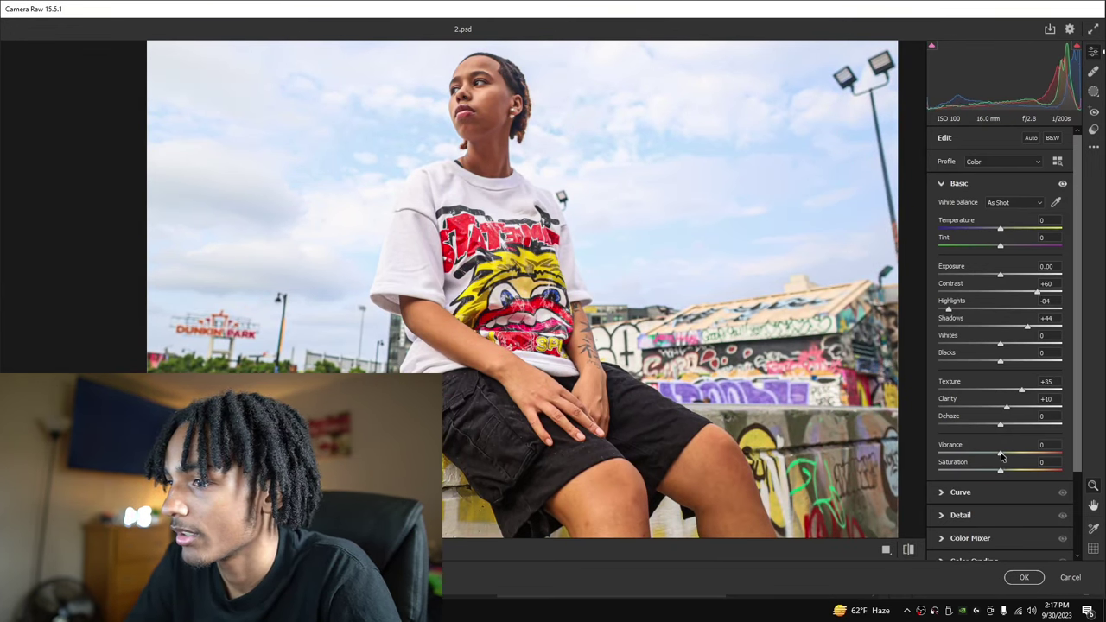
Set the photo's Vibrance to +11.
mouse_move(1020, 455)
mouse_down()
mouse_move(1050, 456)
mouse_move(958, 444)
mouse_move(1059, 455)
mouse_move(964, 469)
mouse_move(1014, 470)
mouse_up()
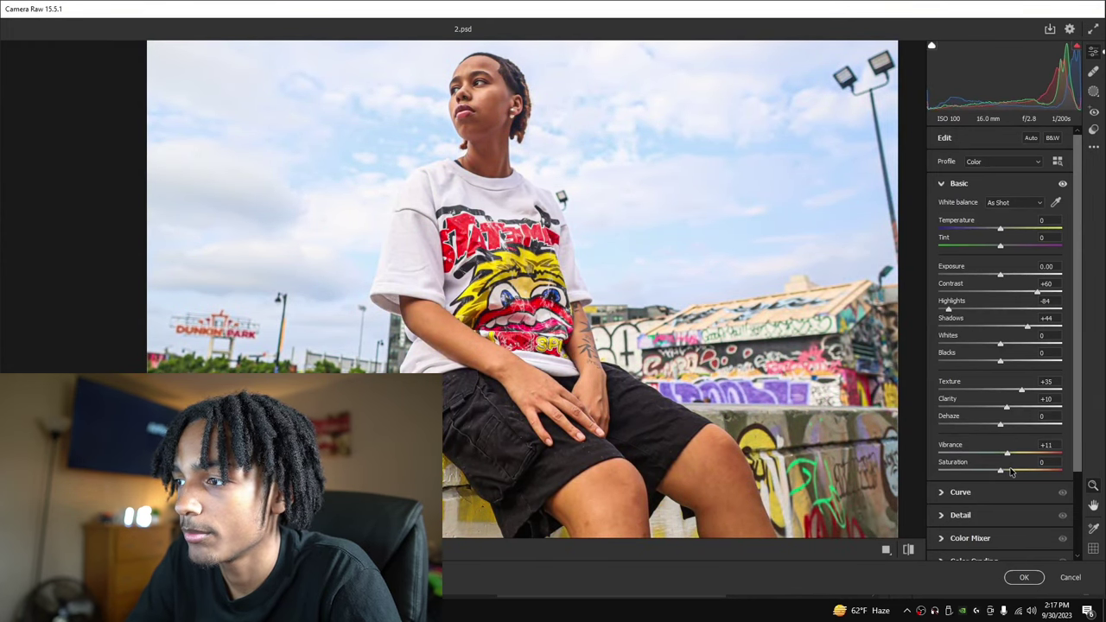
click(961, 514)
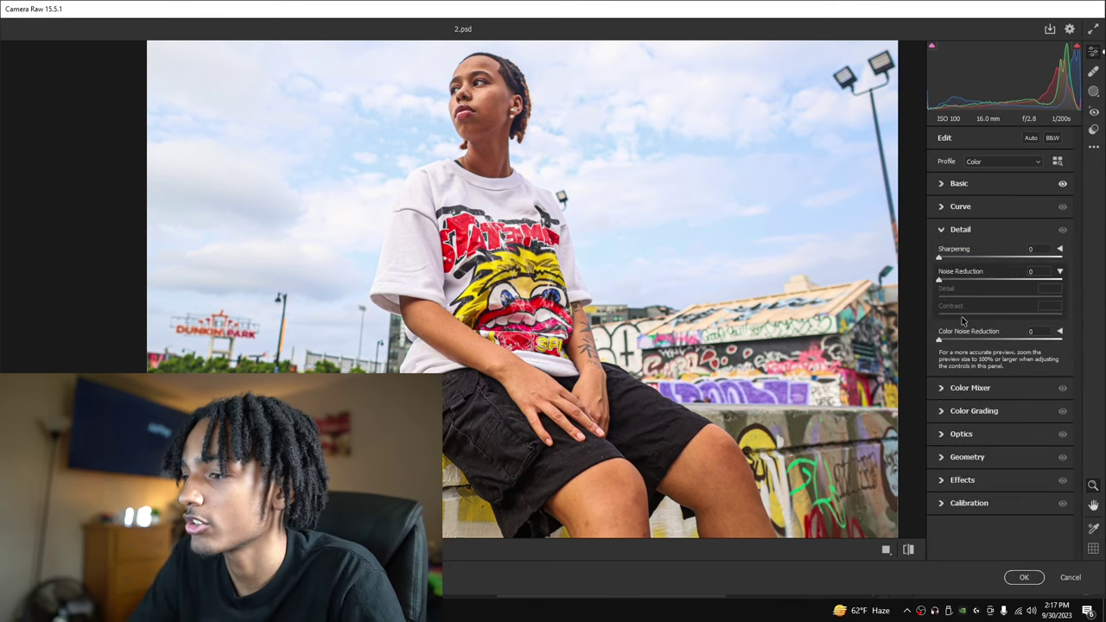
Try a parametric tone curve with Darks at +43 and Lights at -38, and undo these curve changes.
click(960, 206)
mouse_move(982, 313)
mouse_down()
mouse_move(983, 336)
mouse_move(975, 311)
mouse_up()
scroll(695, 285, down, 5)
drag(1030, 270, 1032, 280)
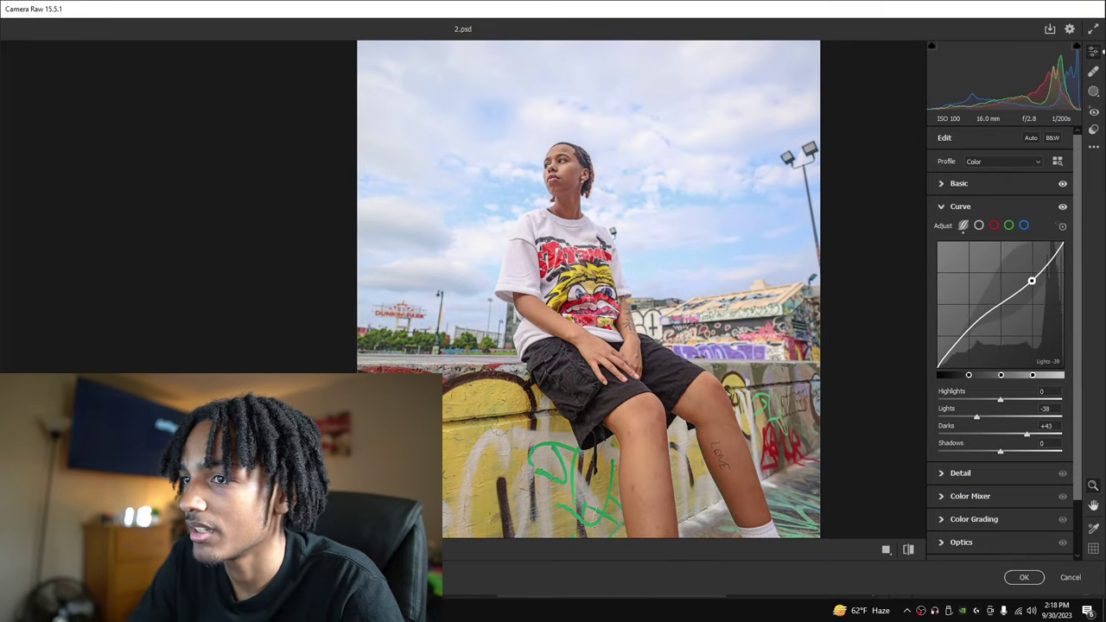
key(ctrl+z)
key(ctrl+z)
key(ctrl+z)
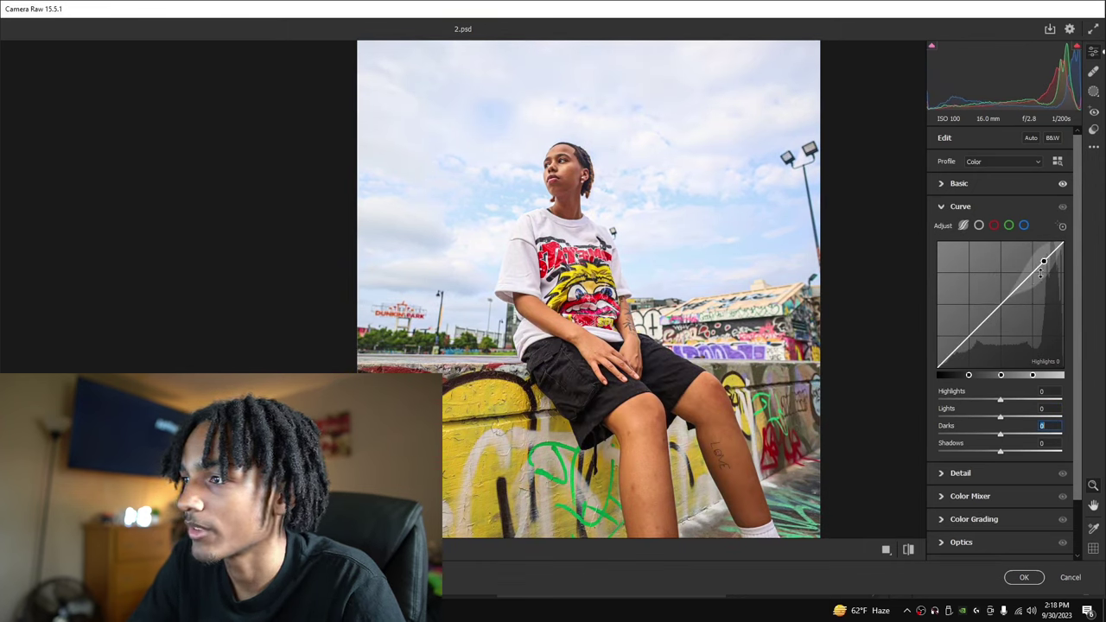
Try the tone curve's Highlights at -100 and inspect the face, sky and shirt collar.
mouse_move(1043, 259)
mouse_down()
mouse_move(1044, 279)
mouse_move(1044, 250)
mouse_move(1044, 275)
mouse_move(1043, 257)
mouse_move(1037, 267)
mouse_up()
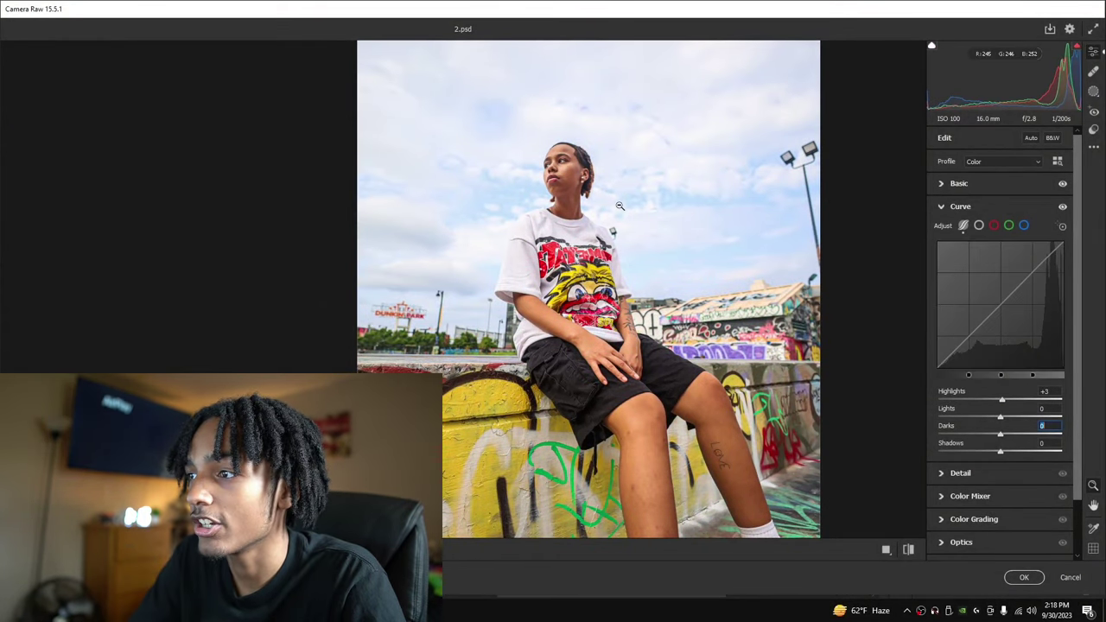
drag(466, 160, 512, 165)
drag(1060, 245, 1059, 283)
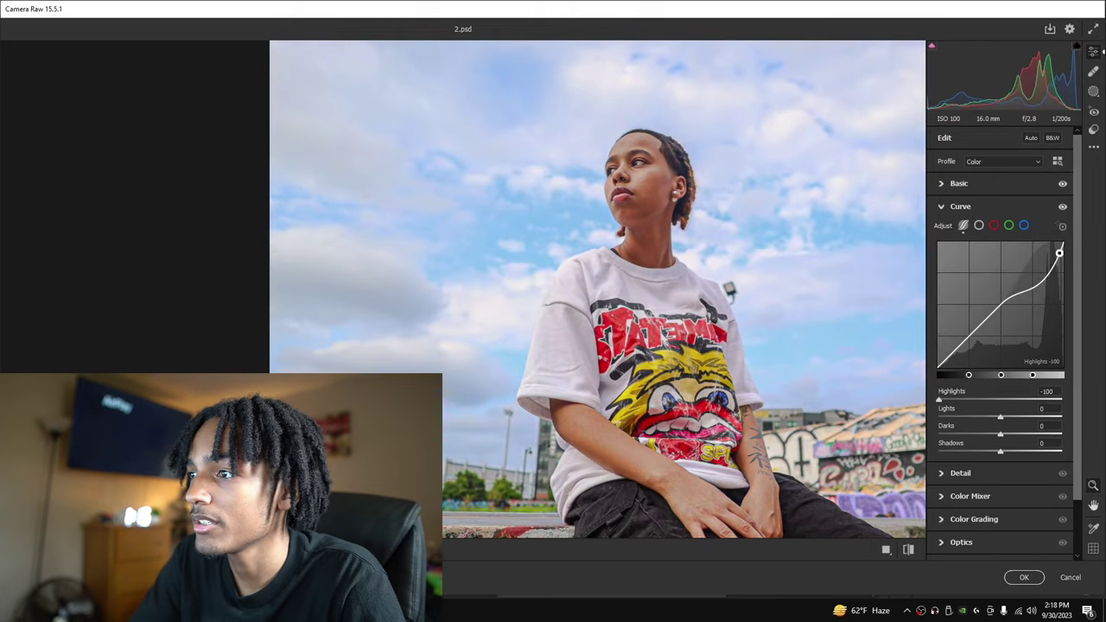
drag(556, 260, 462, 259)
drag(703, 272, 741, 273)
drag(460, 243, 486, 243)
drag(653, 265, 673, 265)
scroll(672, 265, up, 2)
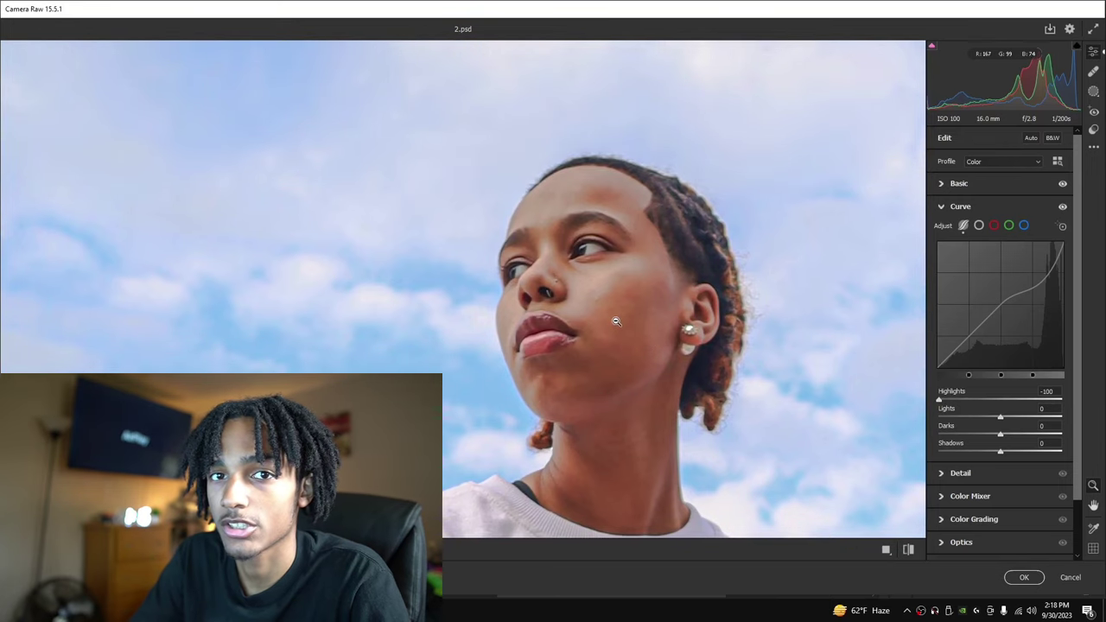
scroll(735, 276, down, 3)
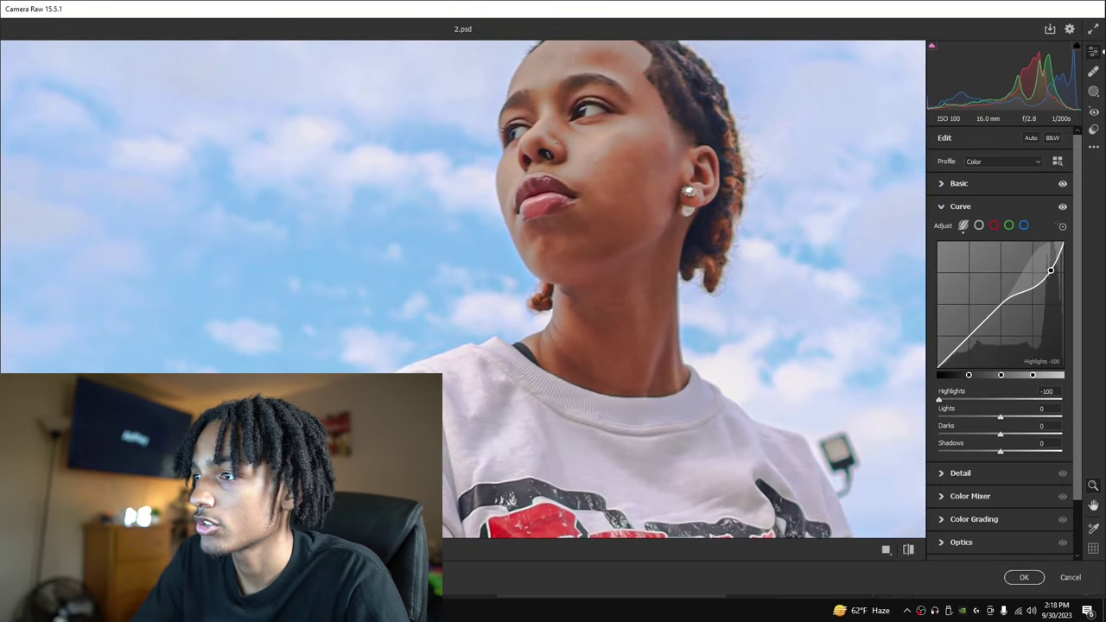
Return the tone curve's Highlights to 0 and inspect the shirt print and the whole photo.
drag(1051, 271, 1056, 249)
scroll(768, 375, down, 6)
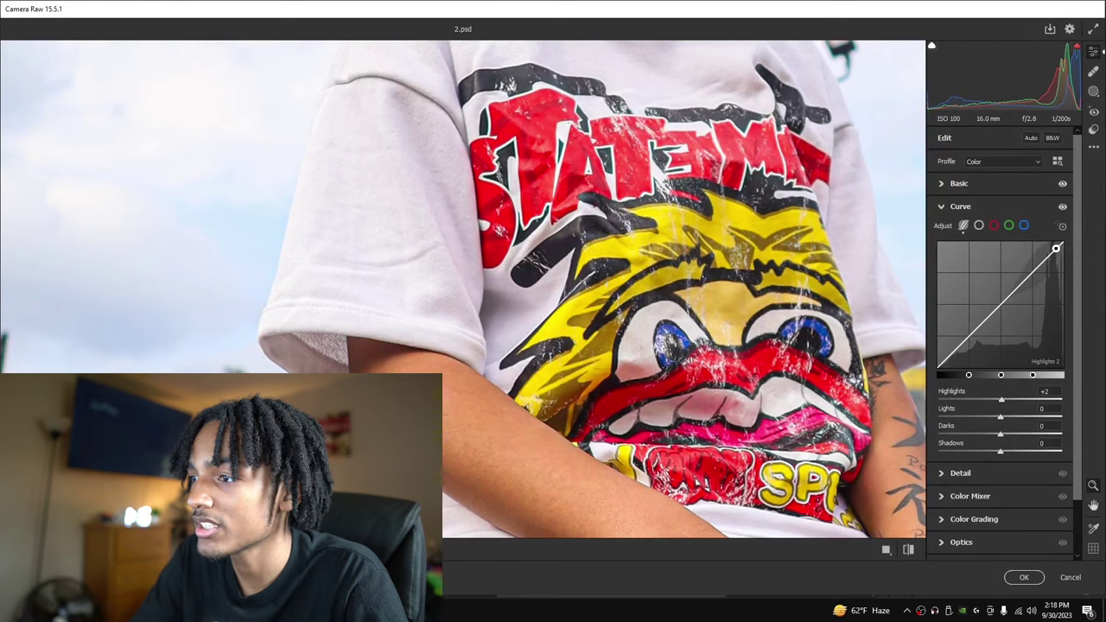
scroll(735, 210, down, 6)
scroll(702, 209, up, 3)
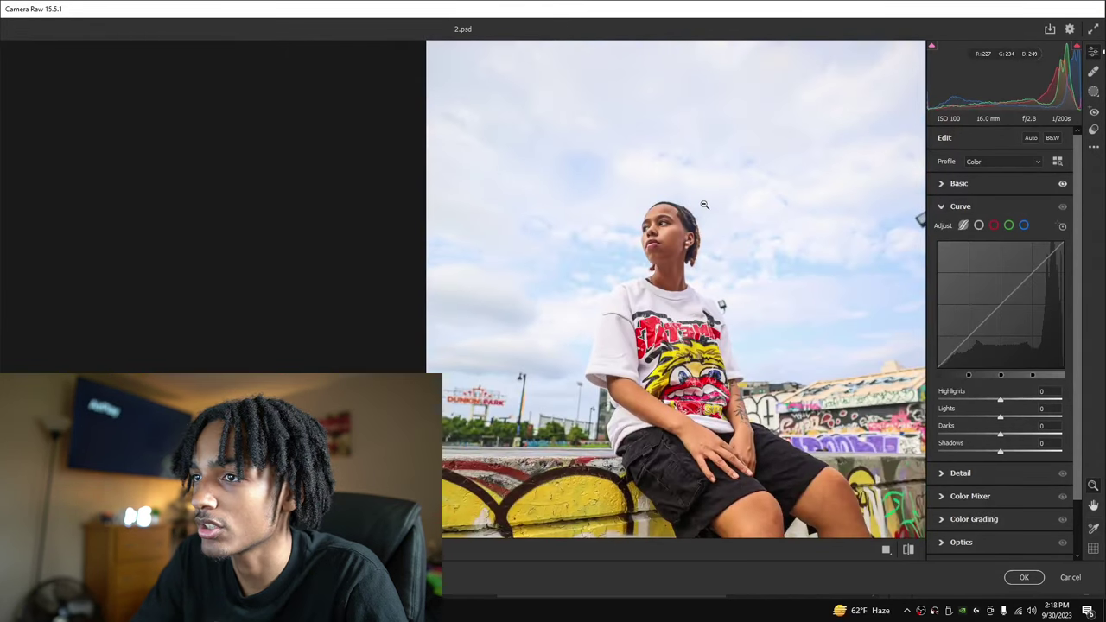
scroll(701, 207, up, 2)
Try the curve Highlights at -100 again, check the face up close, and restore the straight curve.
drag(1056, 249, 1056, 265)
click(772, 234)
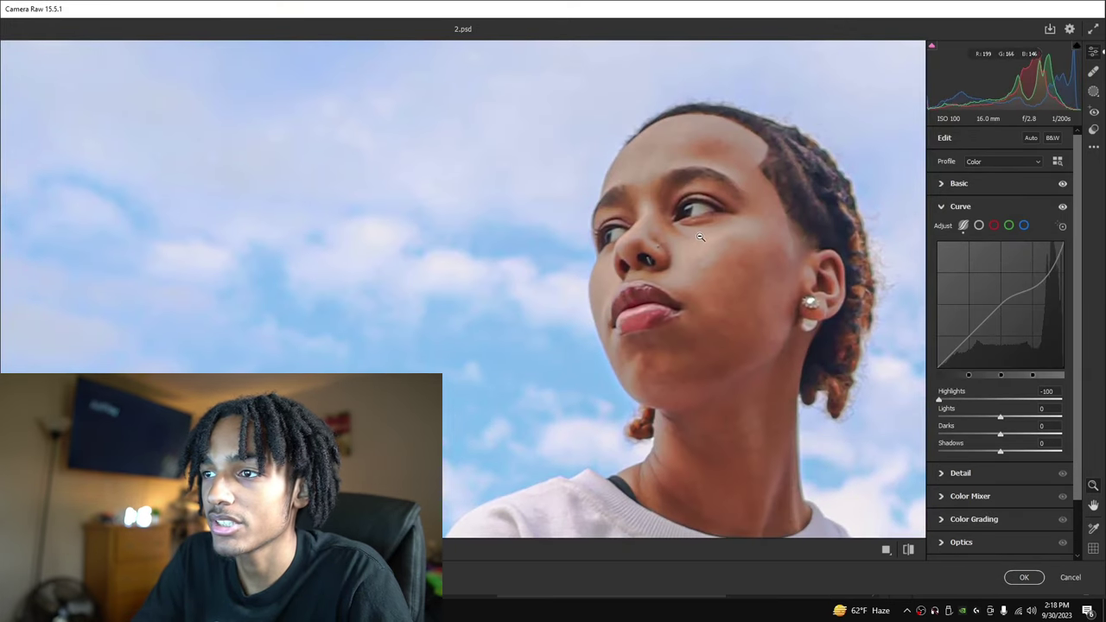
click(700, 234)
drag(1048, 273, 1048, 259)
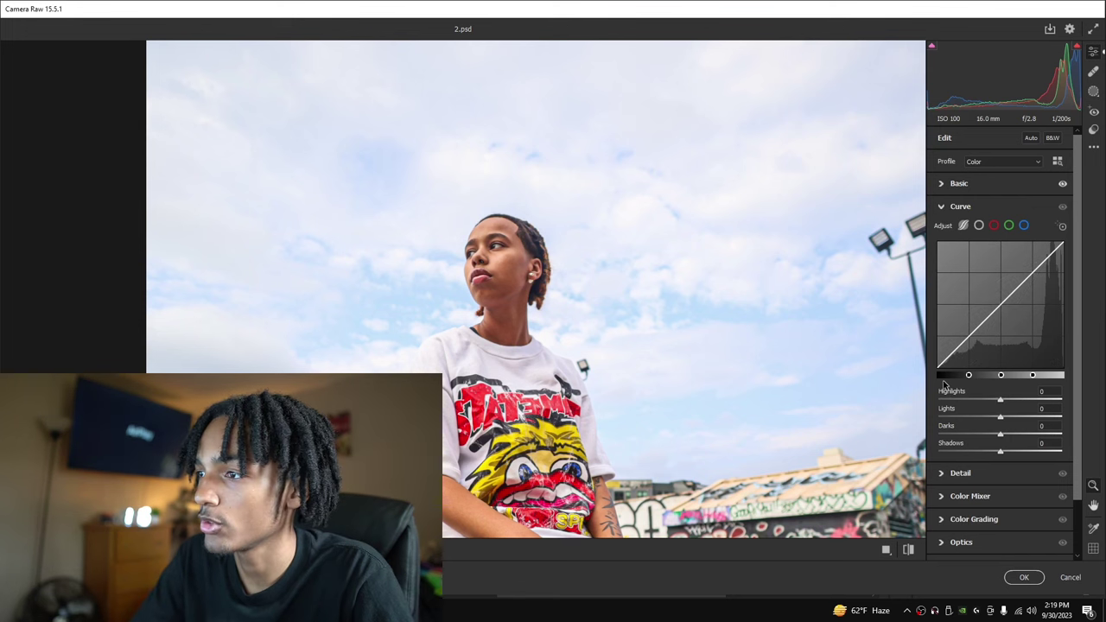
Set Noise Reduction to 100 and bring the face into close view.
click(960, 473)
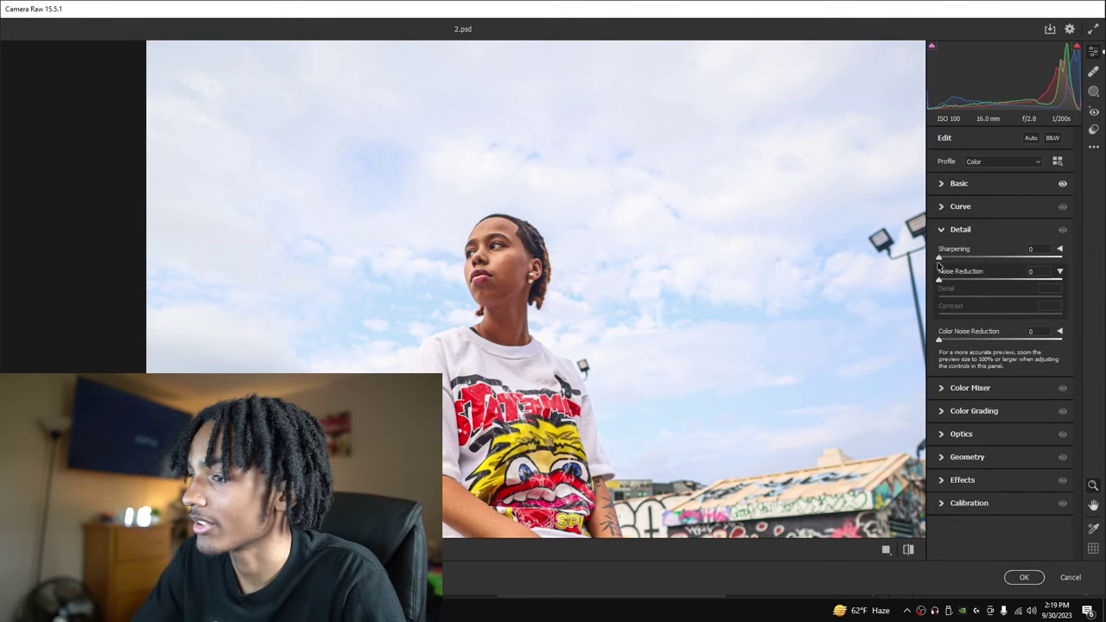
click(593, 316)
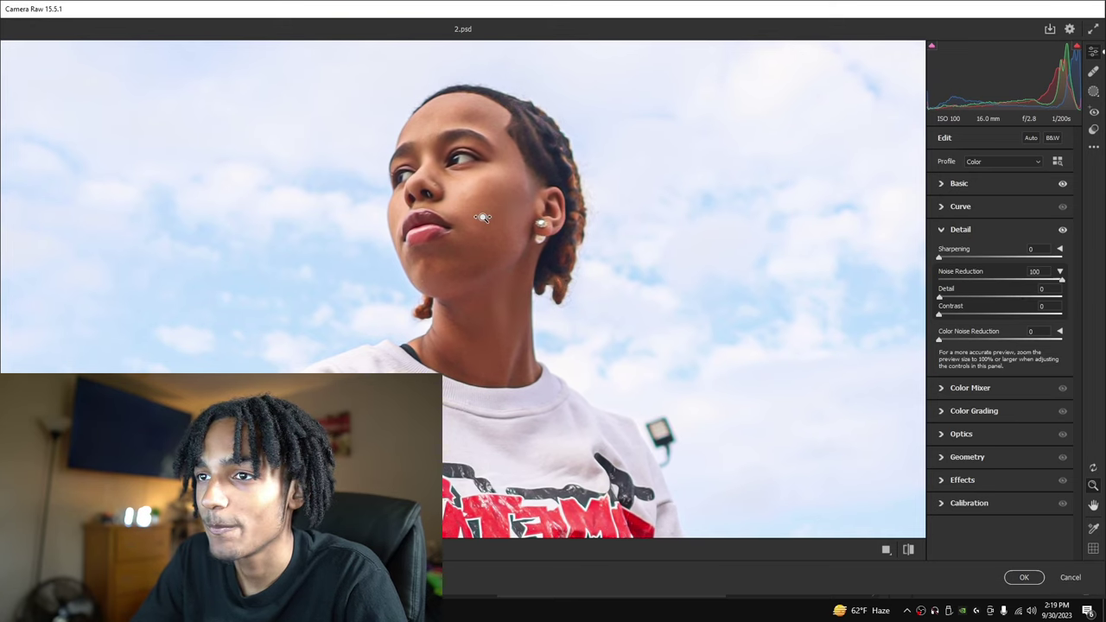
click(569, 221)
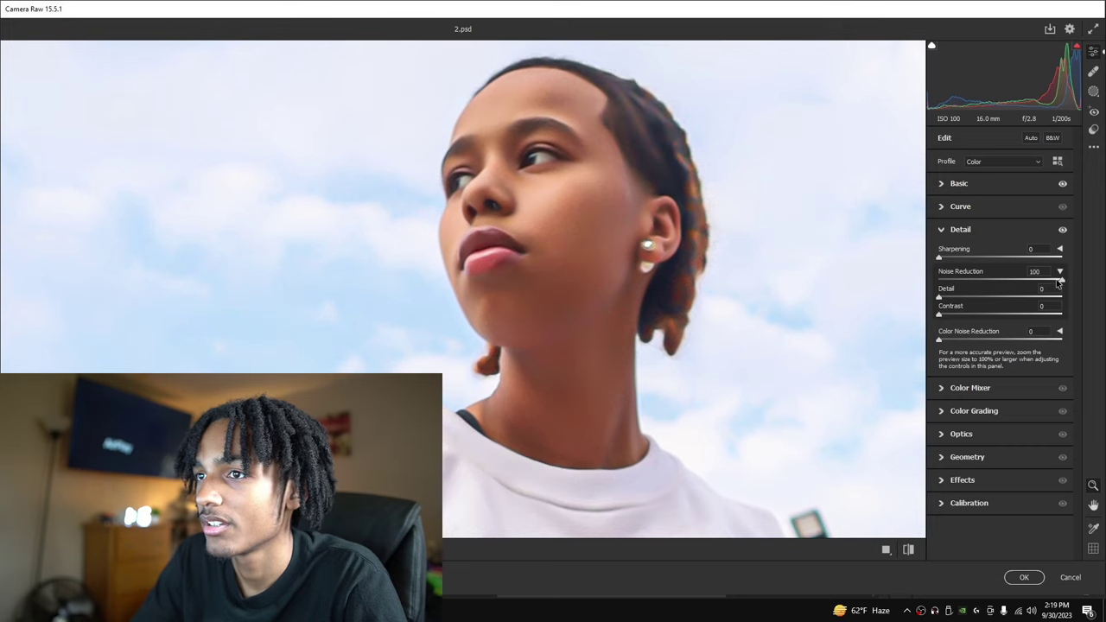
Compare the noise-reduced face with the default settings.
click(906, 553)
click(905, 553)
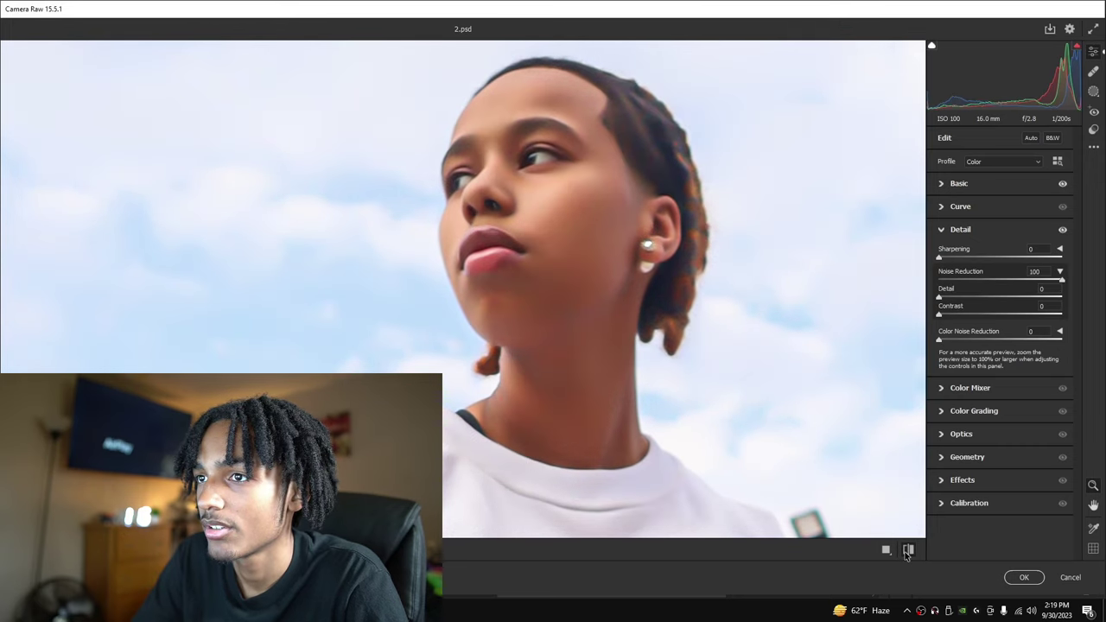
click(906, 553)
click(906, 553)
click(906, 555)
click(906, 556)
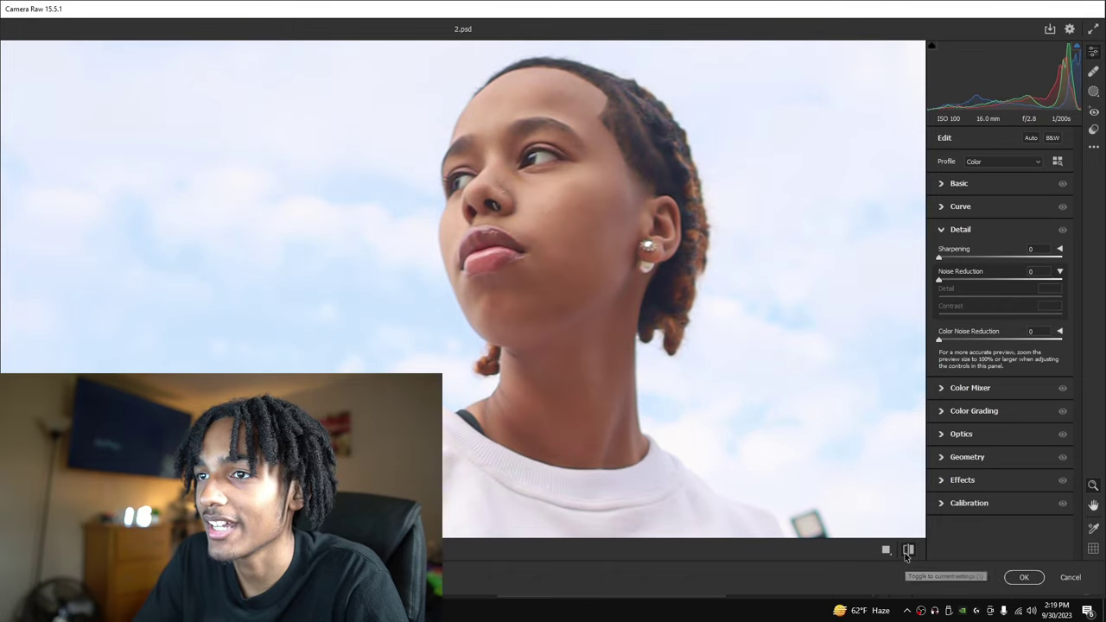
click(906, 556)
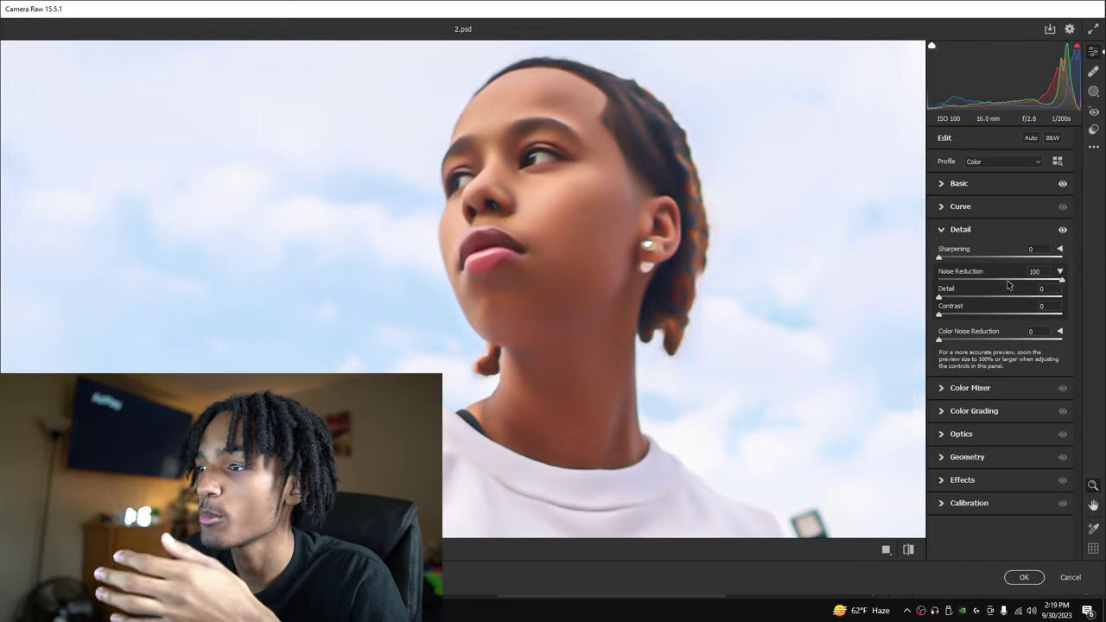
Set Noise Reduction to 90 and its Detail to 48 while checking the whole photo and the face.
drag(721, 296, 682, 296)
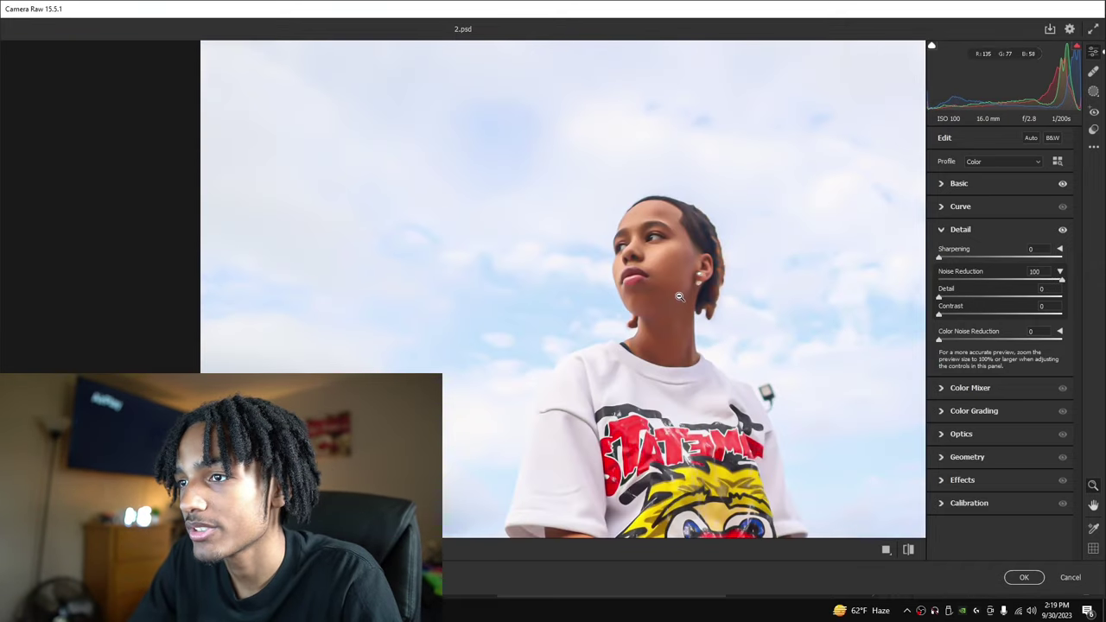
scroll(683, 292, down, 4)
drag(601, 171, 567, 159)
alt+click(697, 188)
click(697, 197)
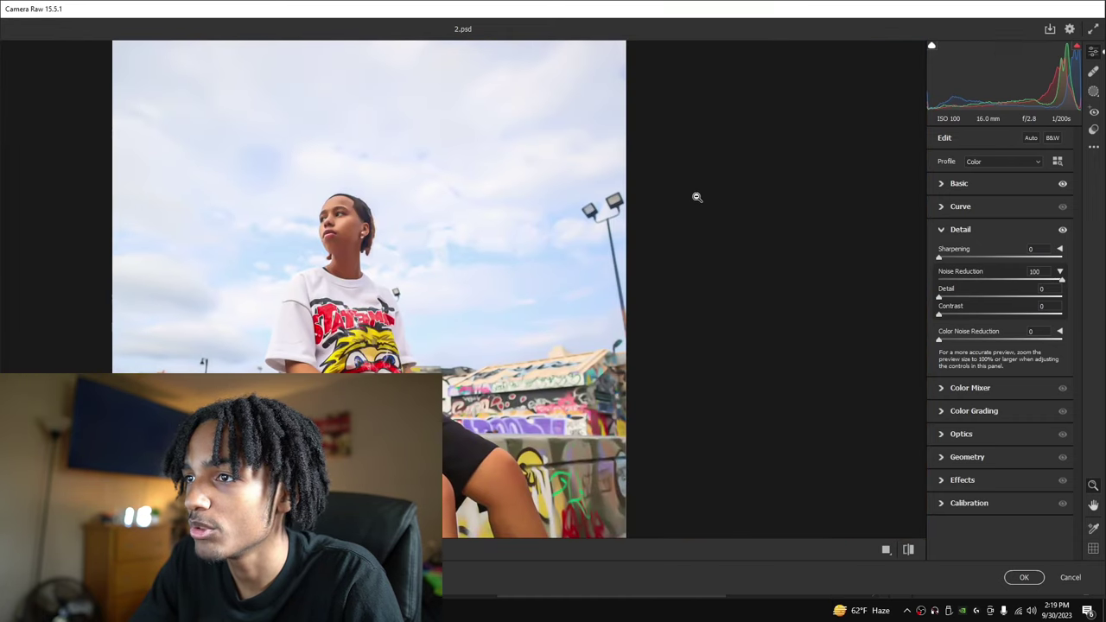
click(364, 368)
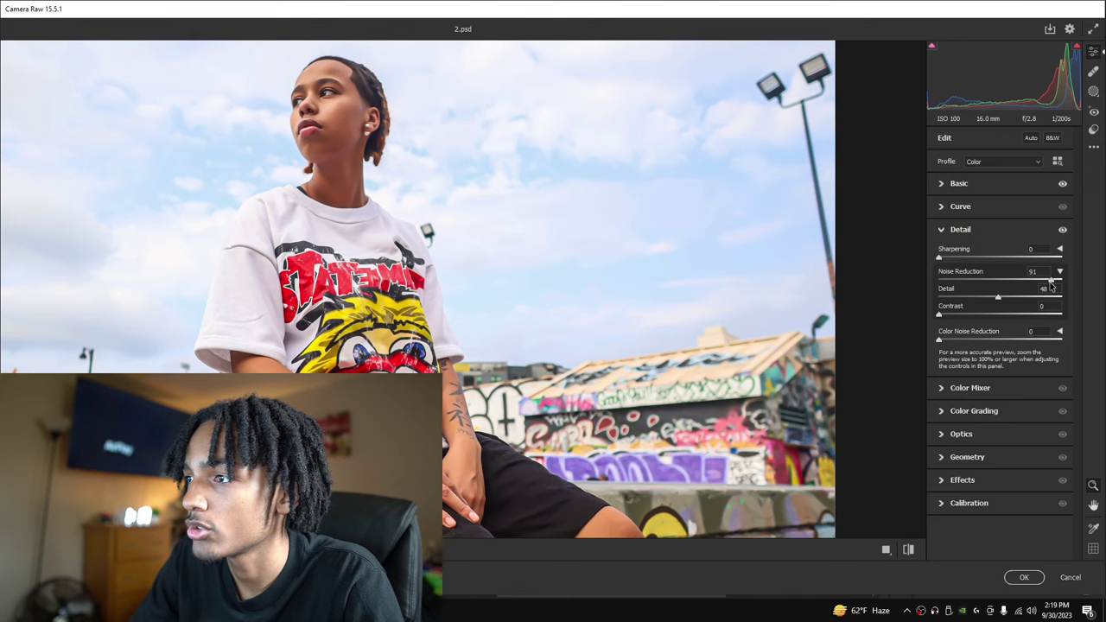
drag(263, 121, 344, 113)
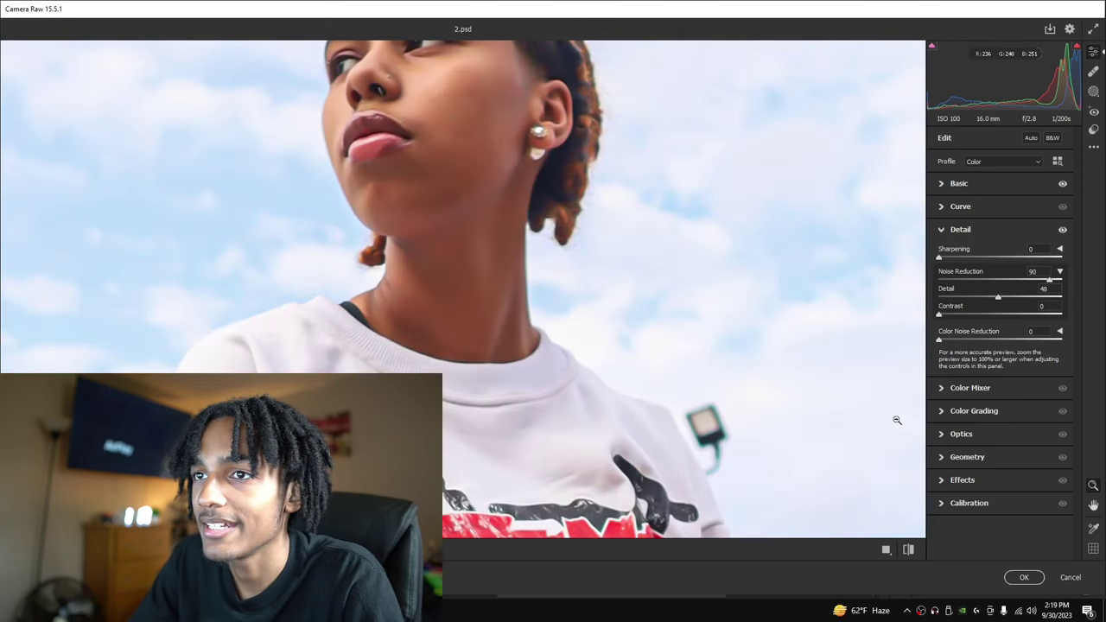
Open the Effects settings and compare the shirt print and arms with the default settings.
click(980, 482)
drag(546, 375, 498, 378)
scroll(499, 379, down, 3)
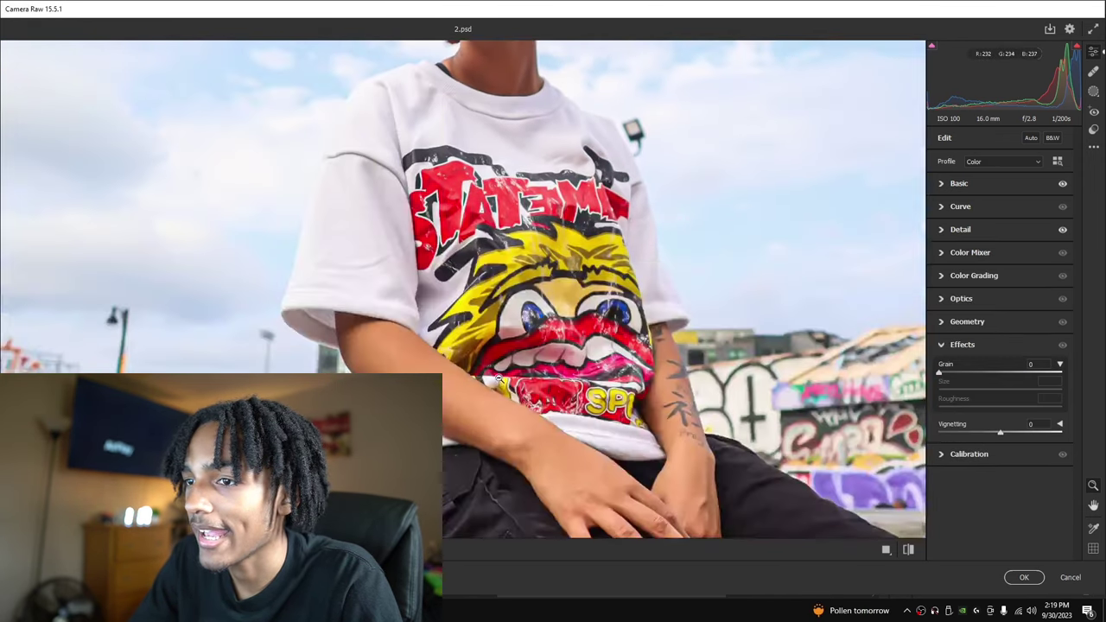
scroll(495, 358, down, 3)
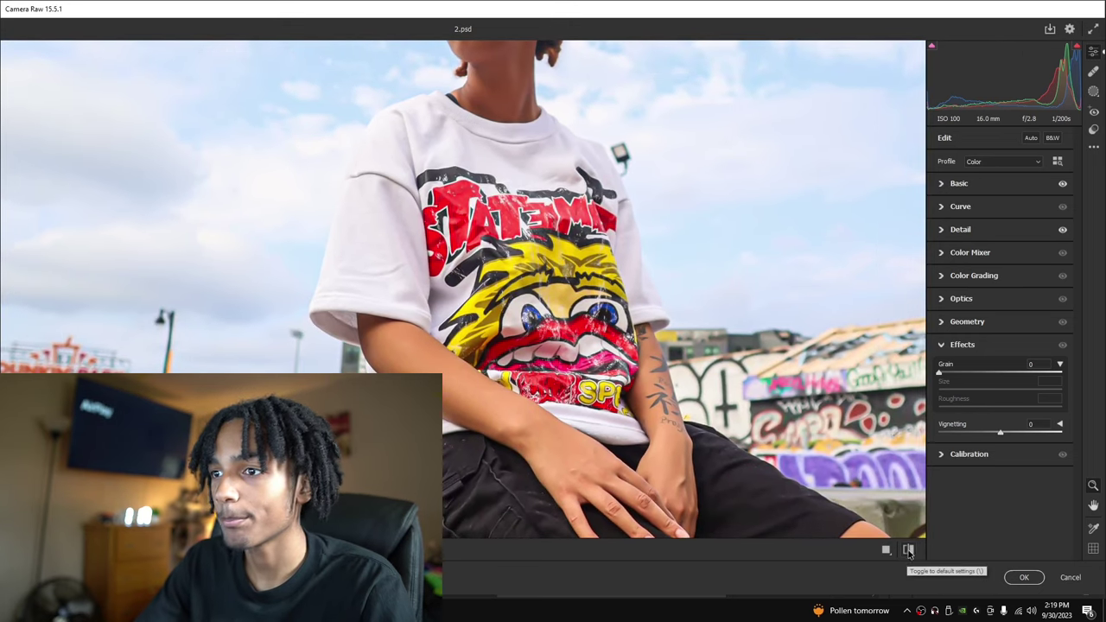
click(908, 552)
click(906, 554)
scroll(407, 288, up, 3)
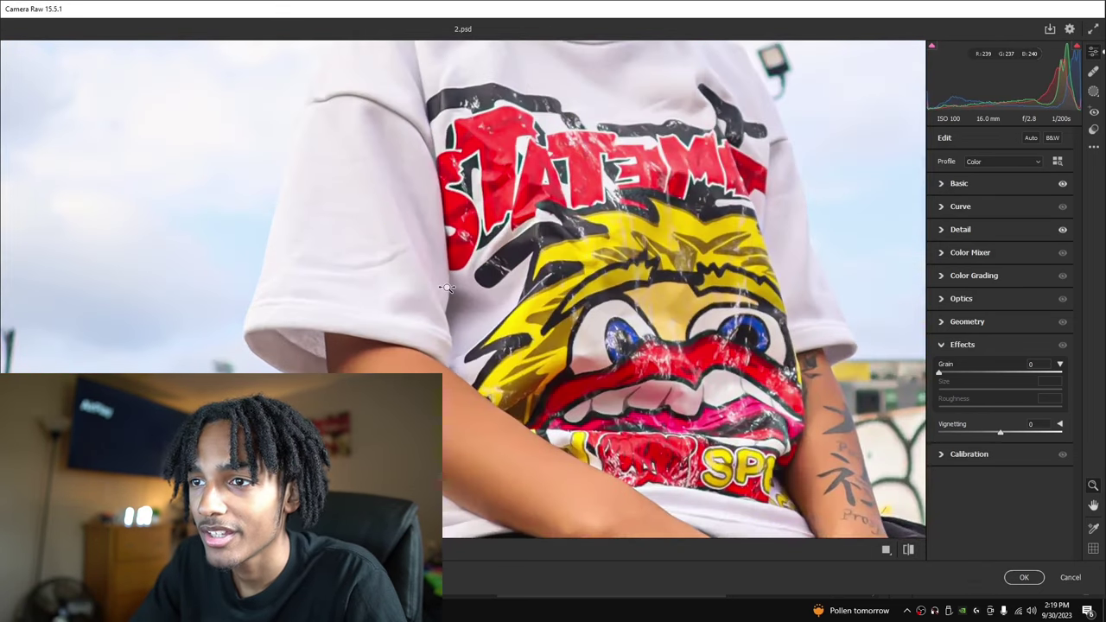
scroll(411, 290, down, 2)
click(907, 550)
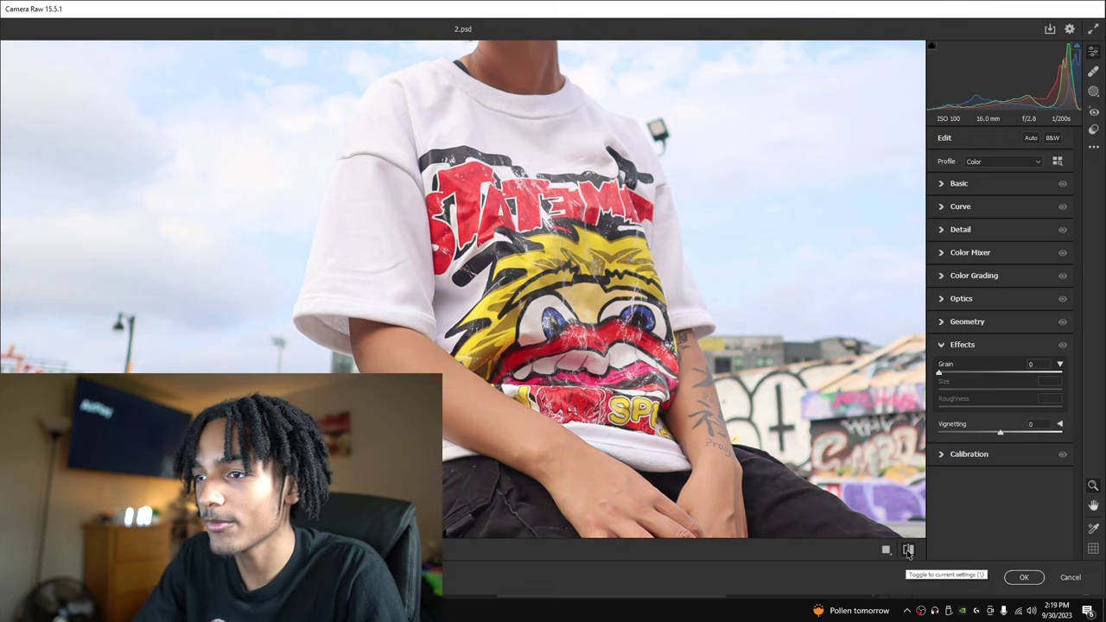
click(908, 551)
click(907, 552)
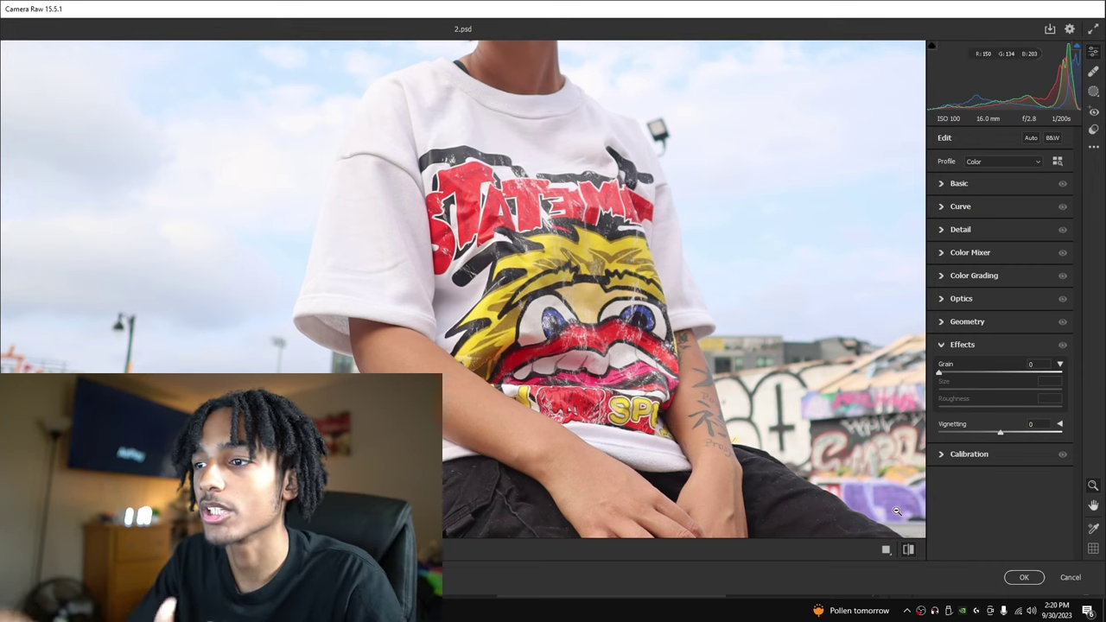
Try Grain at 24 and 100 against the sky, and set Grain to 40, Size to 10 and Roughness to 24.
click(890, 549)
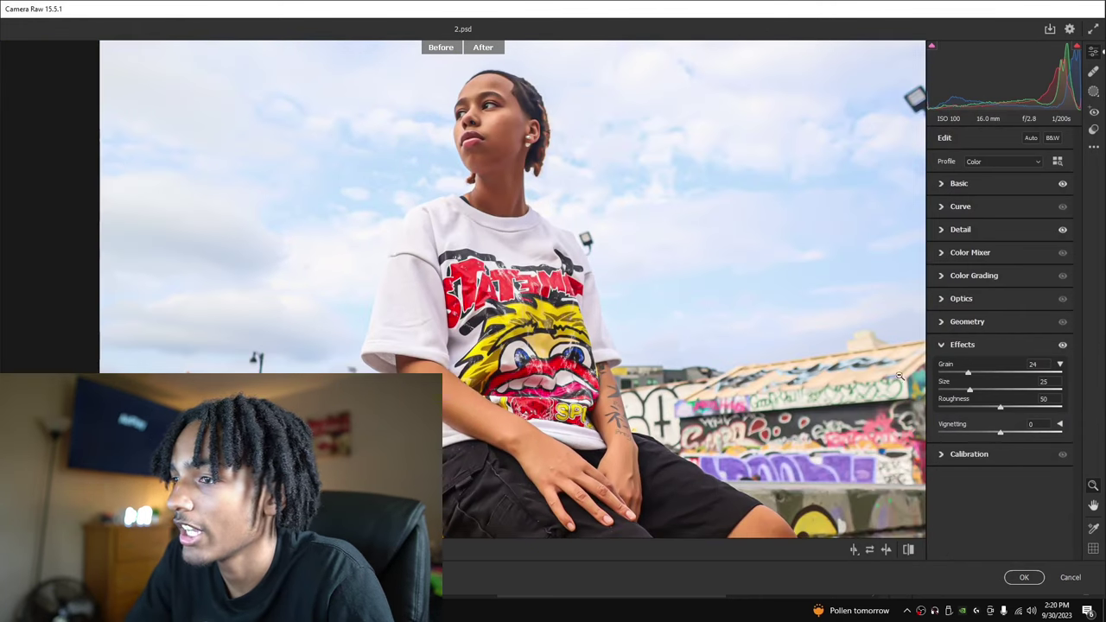
click(332, 359)
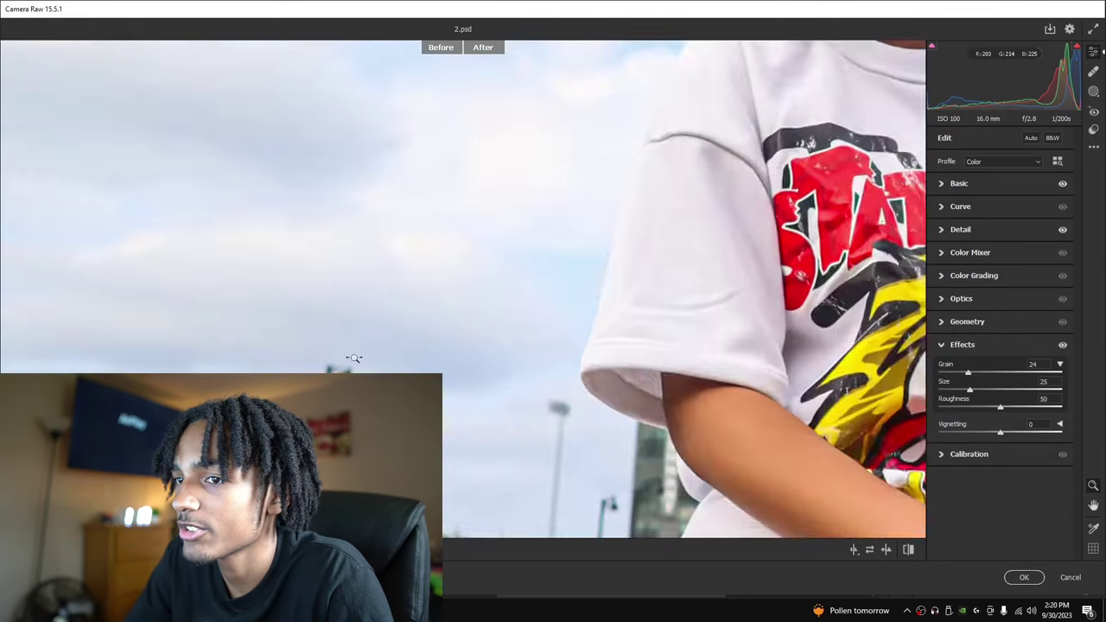
drag(332, 359, 267, 351)
drag(557, 362, 674, 369)
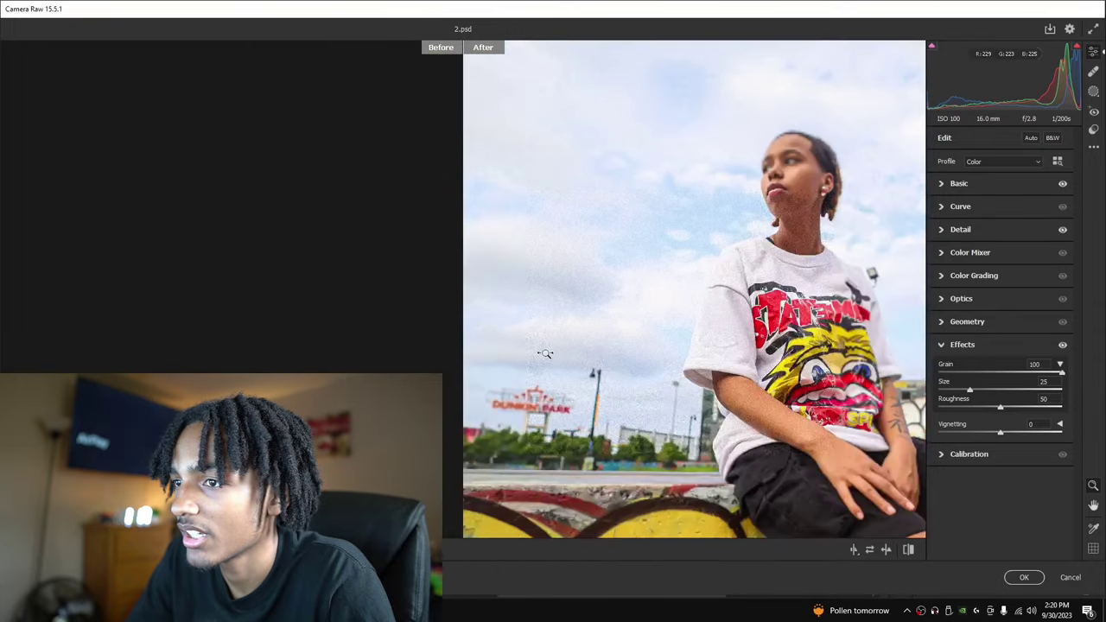
drag(986, 373, 955, 373)
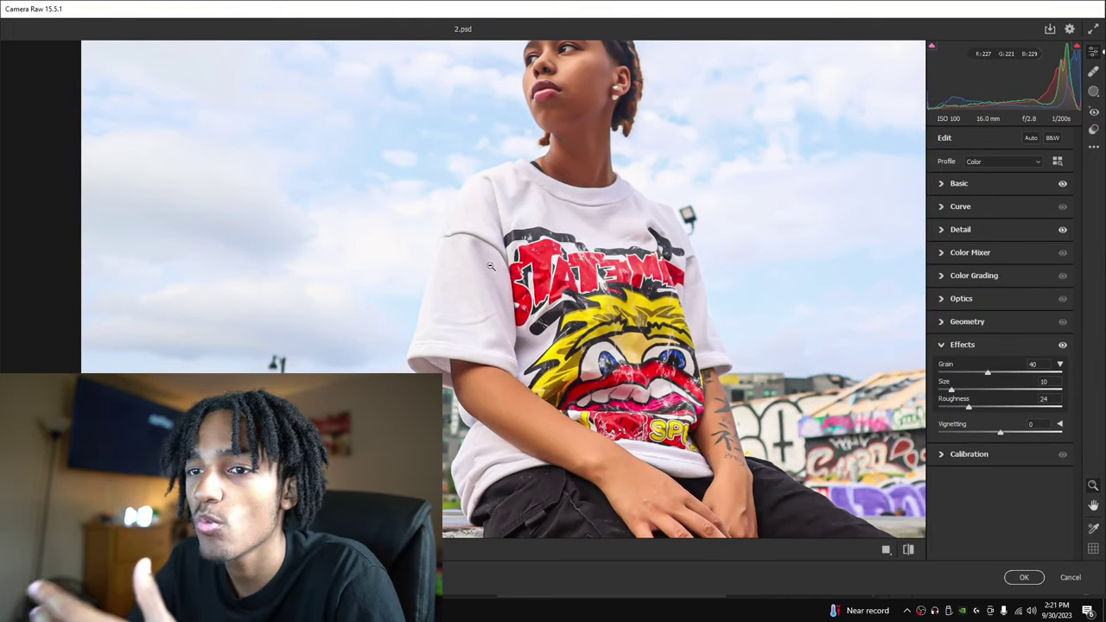
Apply the Camera Raw adjustments to the photo layer.
scroll(684, 210, down, 2)
scroll(704, 142, up, 4)
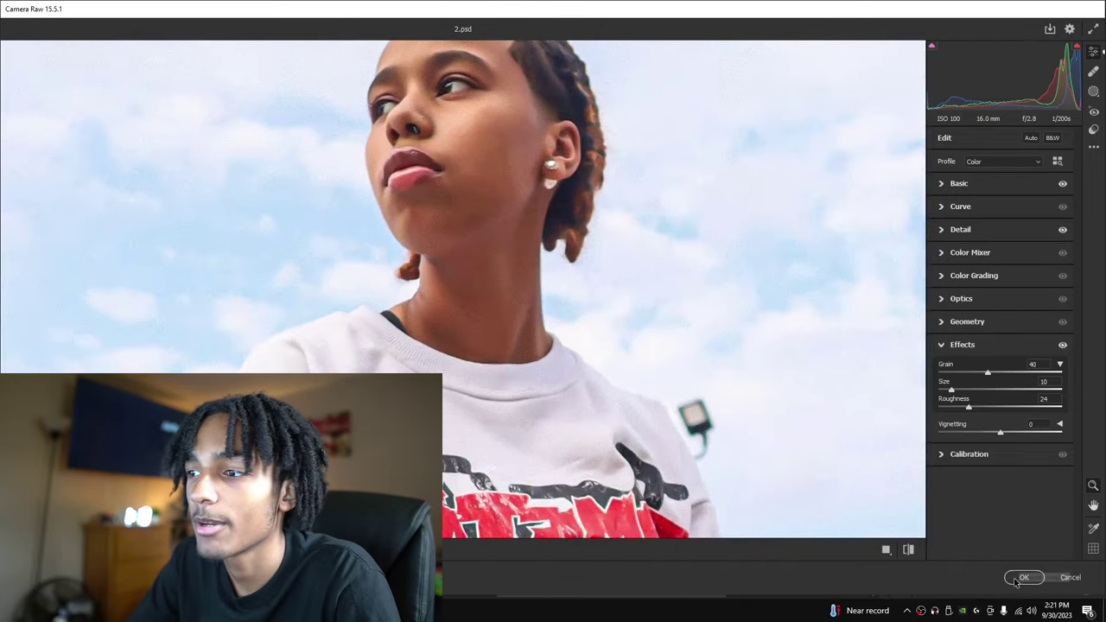
click(1020, 578)
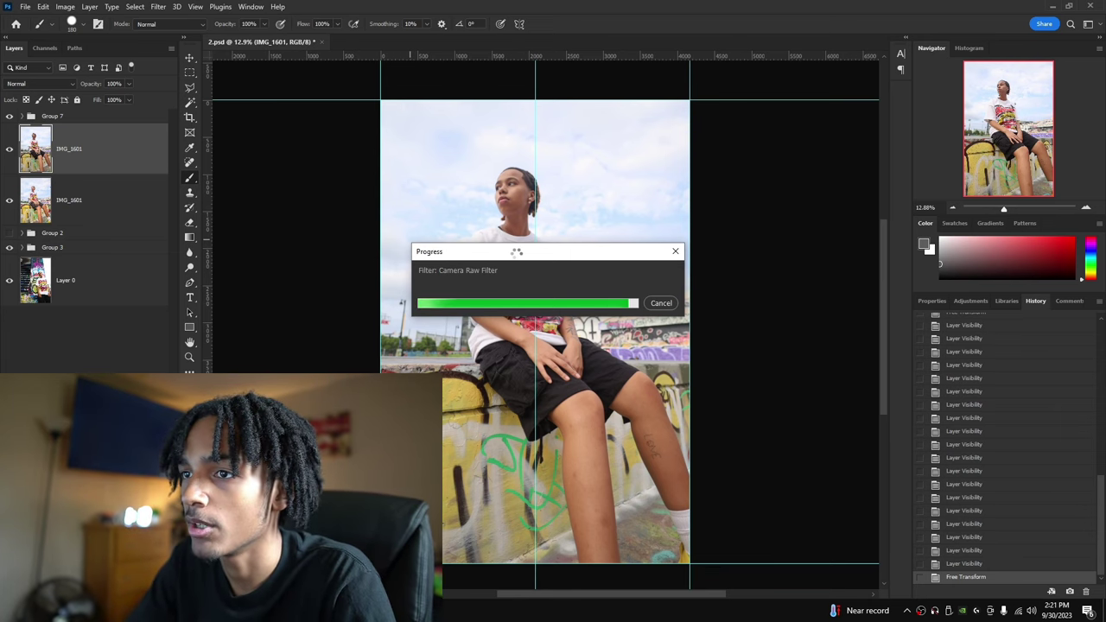
Compare the photo with and without the Camera Raw filter by undoing and redoing it, checking the face and shirt print.
scroll(515, 216, up, 6)
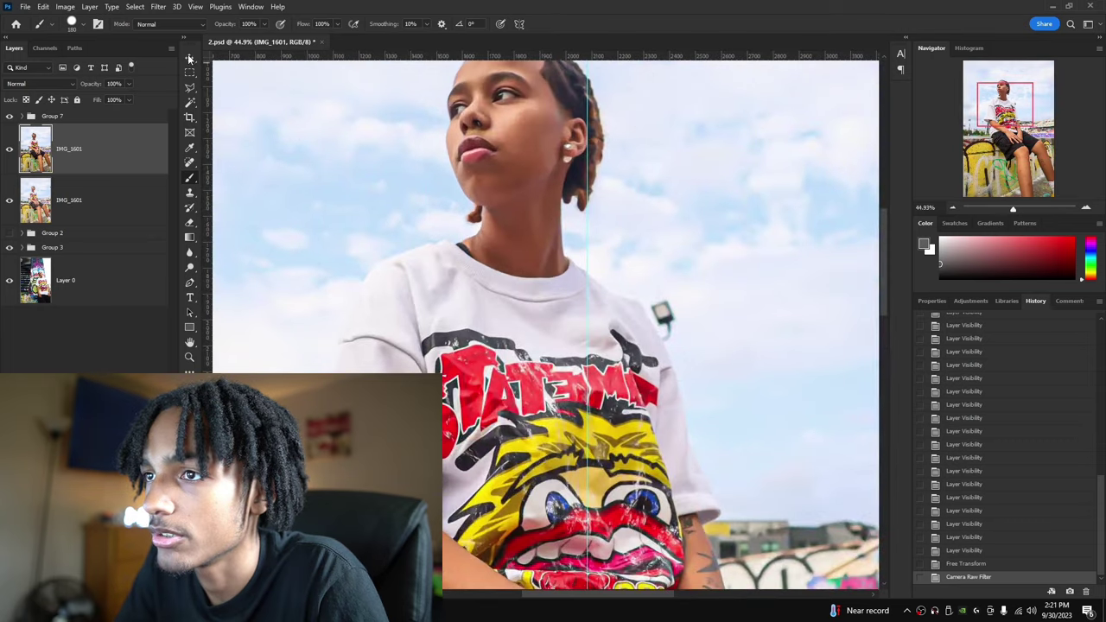
click(189, 58)
key(ctrl+z)
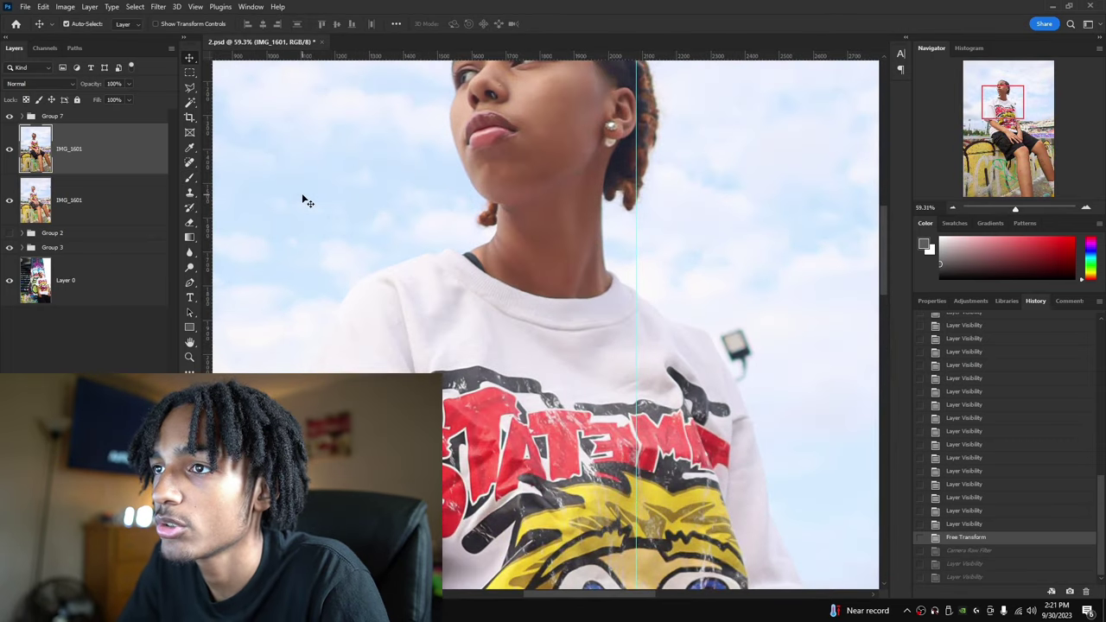
key(ctrl+shift+z)
key(ctrl+z)
key(ctrl+shift+z)
scroll(501, 363, down, 3)
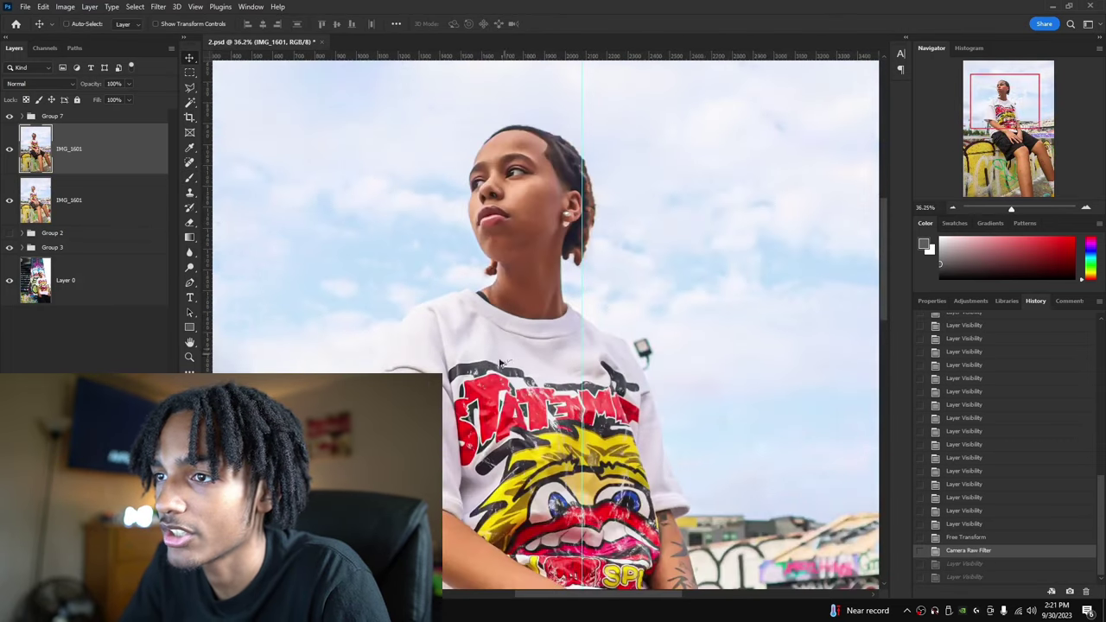
scroll(500, 363, down, 10)
scroll(482, 371, up, 2)
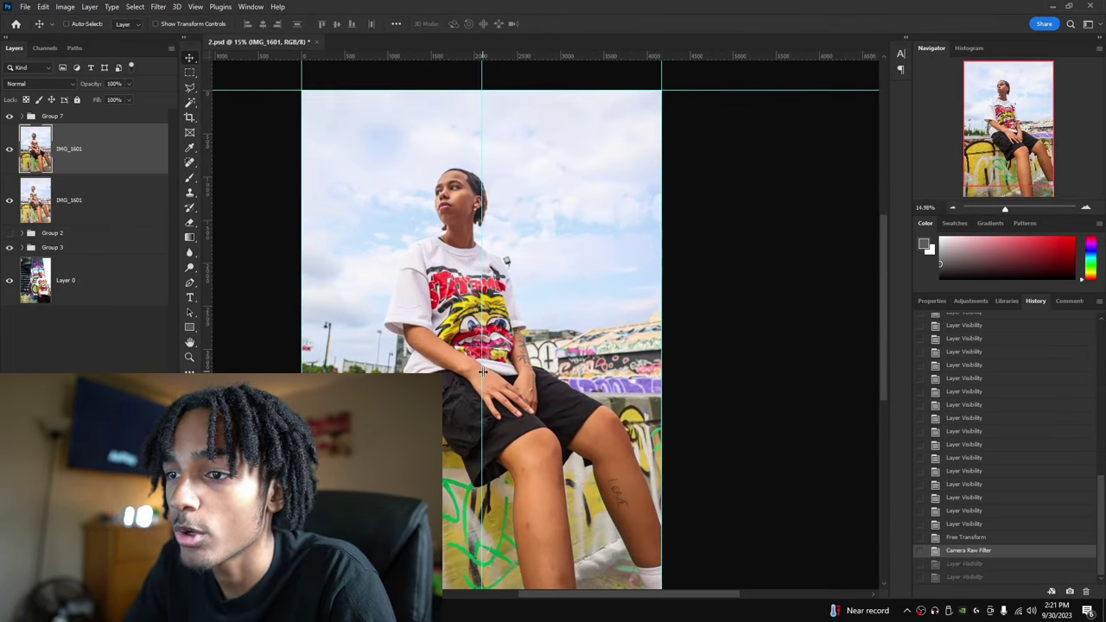
Delete the vertical centre guide, hide Group 7 and activate the Pen tool for tracing the model.
drag(11, 342, 12, 343)
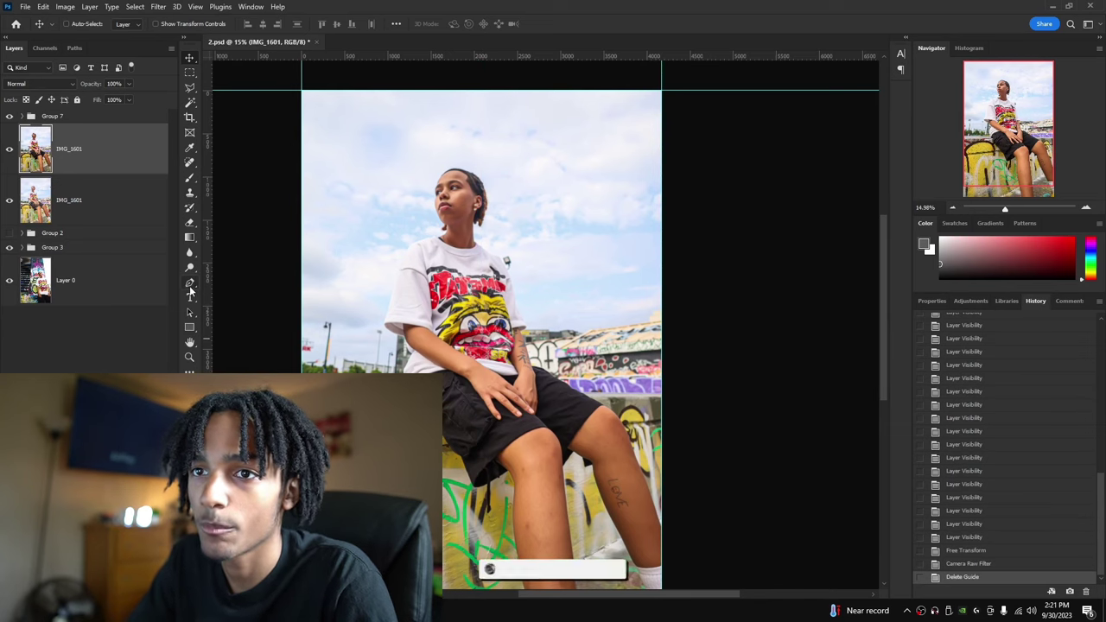
click(190, 284)
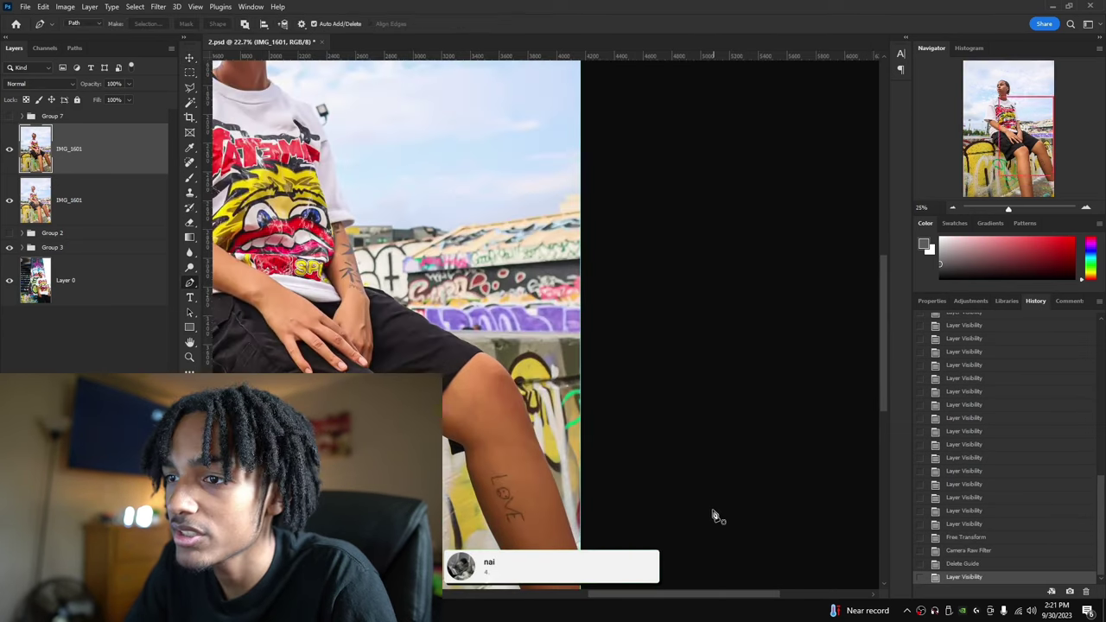
scroll(553, 502, up, 5)
scroll(528, 500, down, 5)
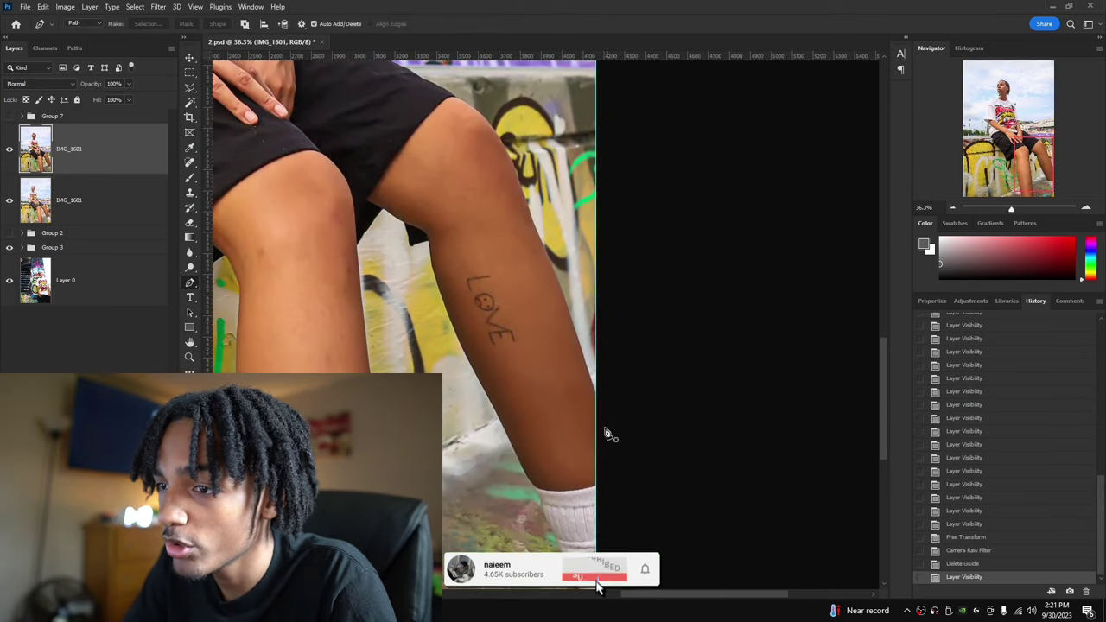
scroll(272, 376, down, 7)
drag(653, 595, 533, 574)
scroll(480, 442, up, 2)
scroll(510, 449, up, 1)
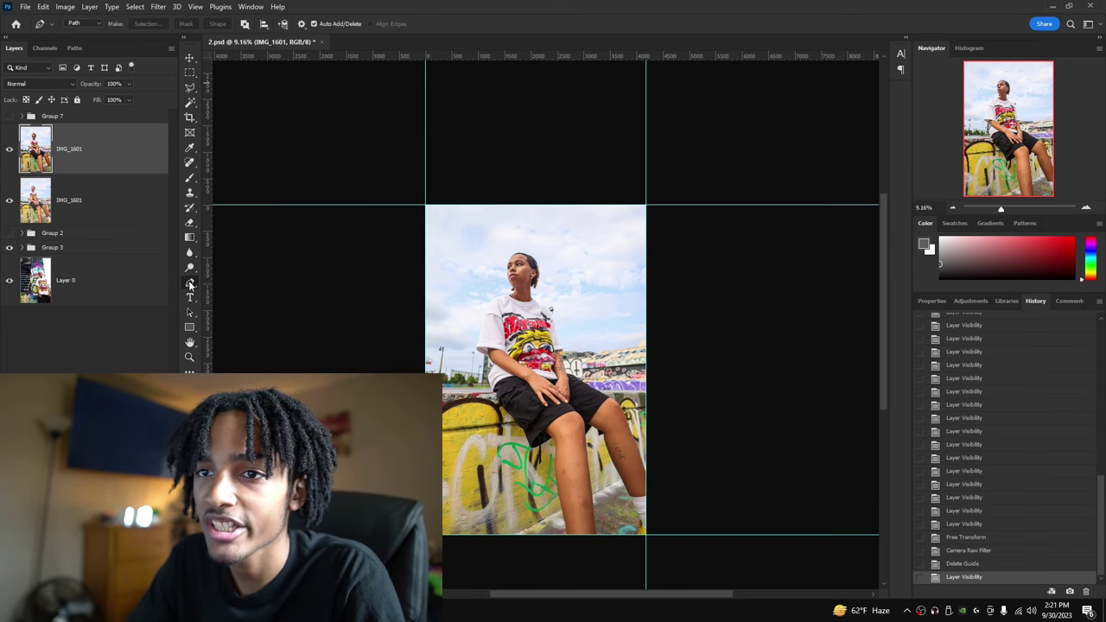
Start a Pen path just outside the photo's edge beside the LOVE-tattooed leg and trace up its outer calf.
scroll(579, 435, up, 10)
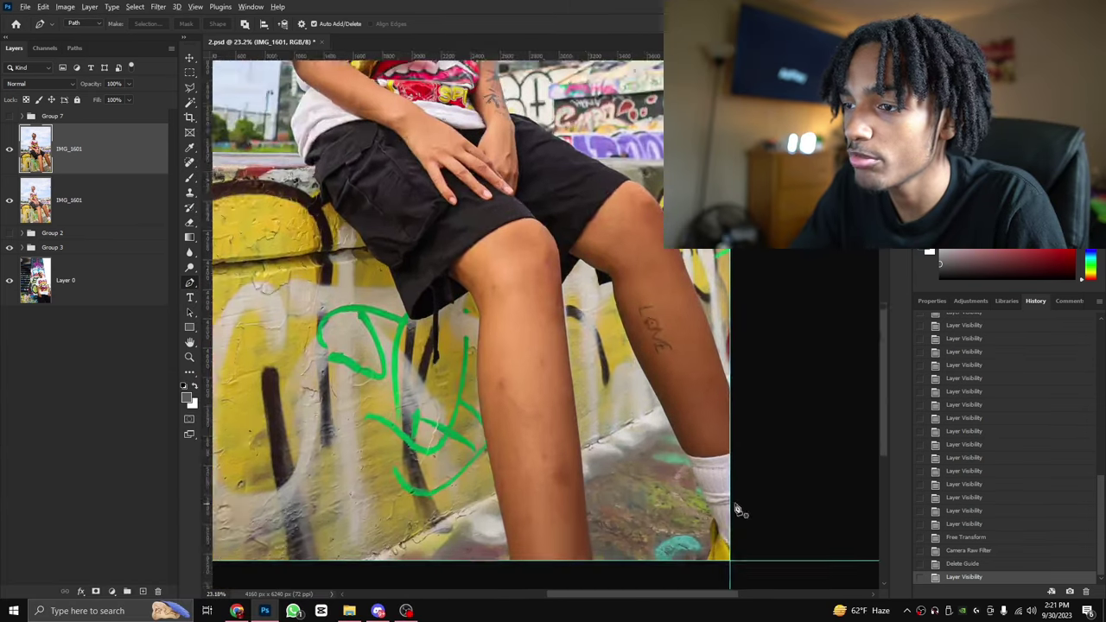
scroll(748, 517, down, 2)
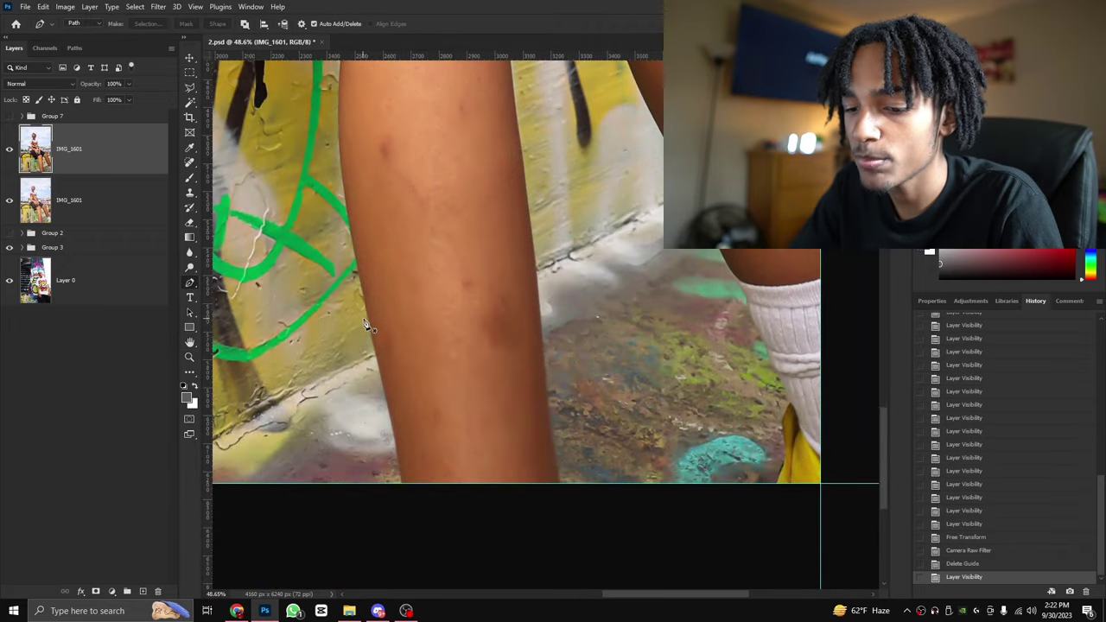
scroll(372, 300, down, 1)
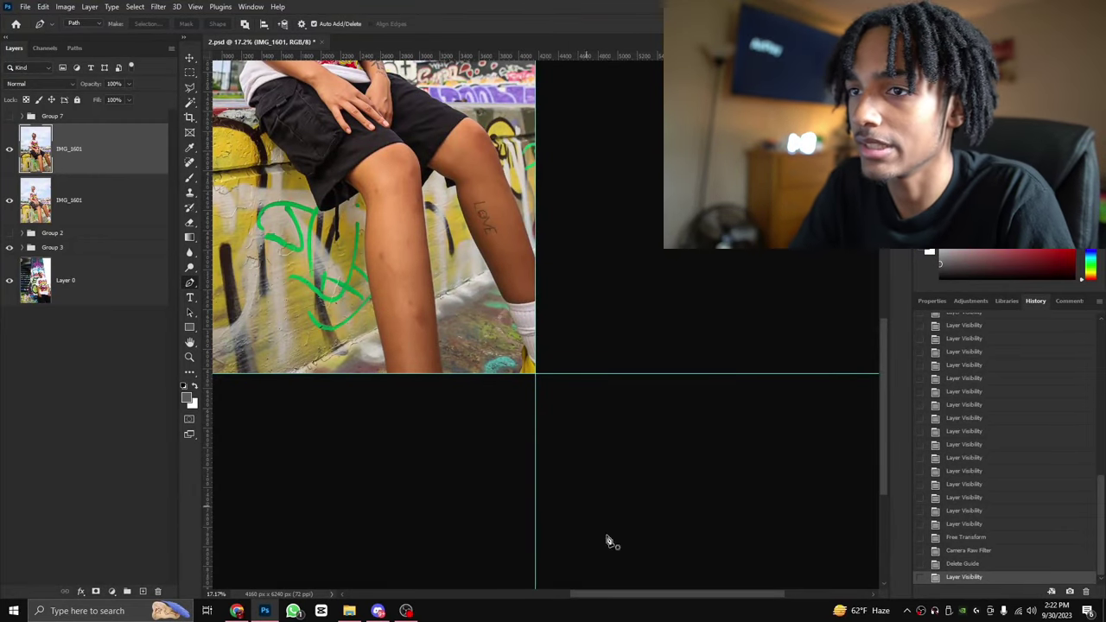
drag(595, 595, 586, 596)
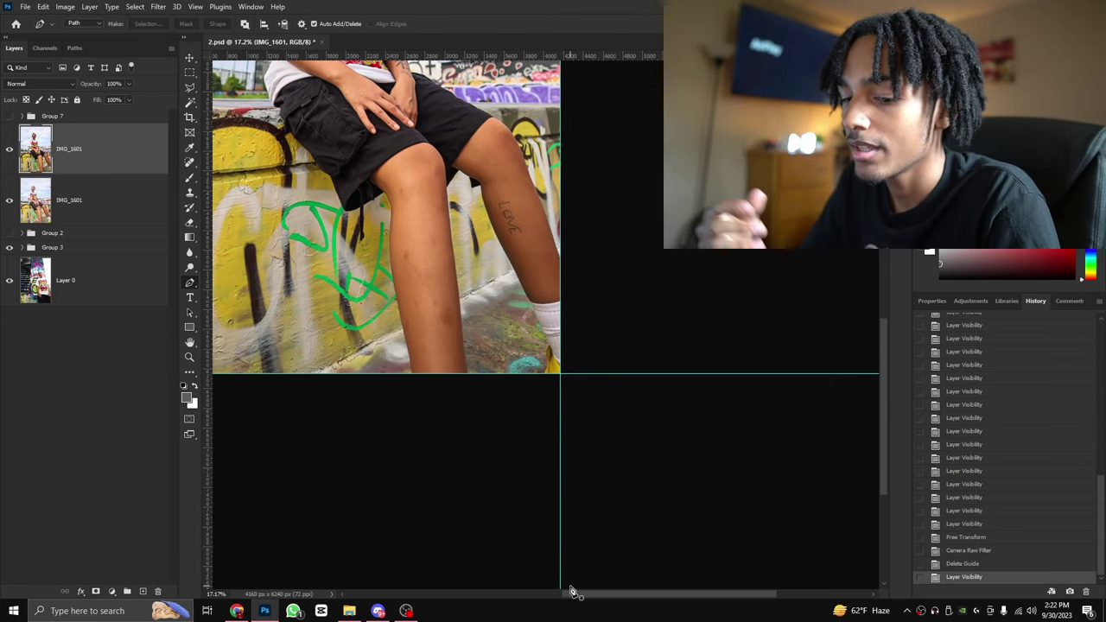
scroll(289, 156, up, 2)
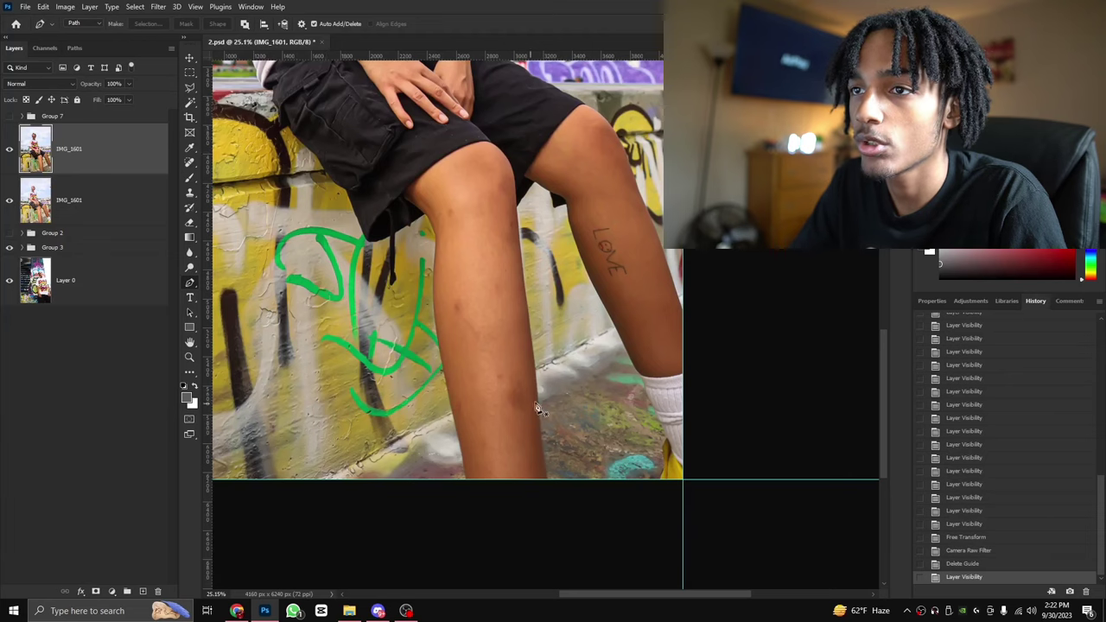
scroll(715, 299, up, 5)
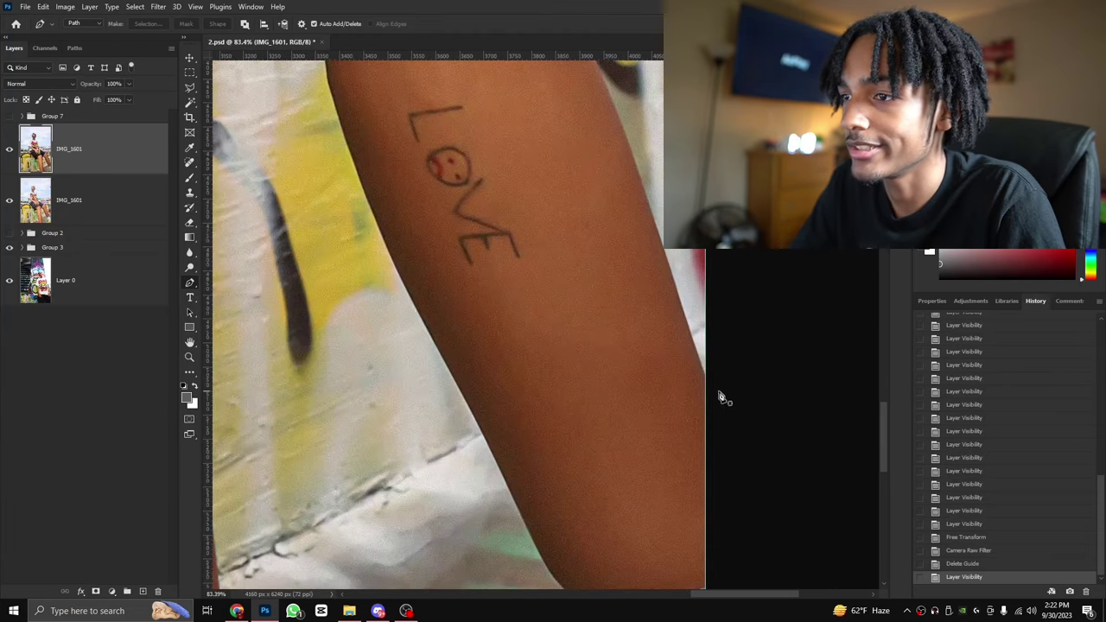
click(712, 396)
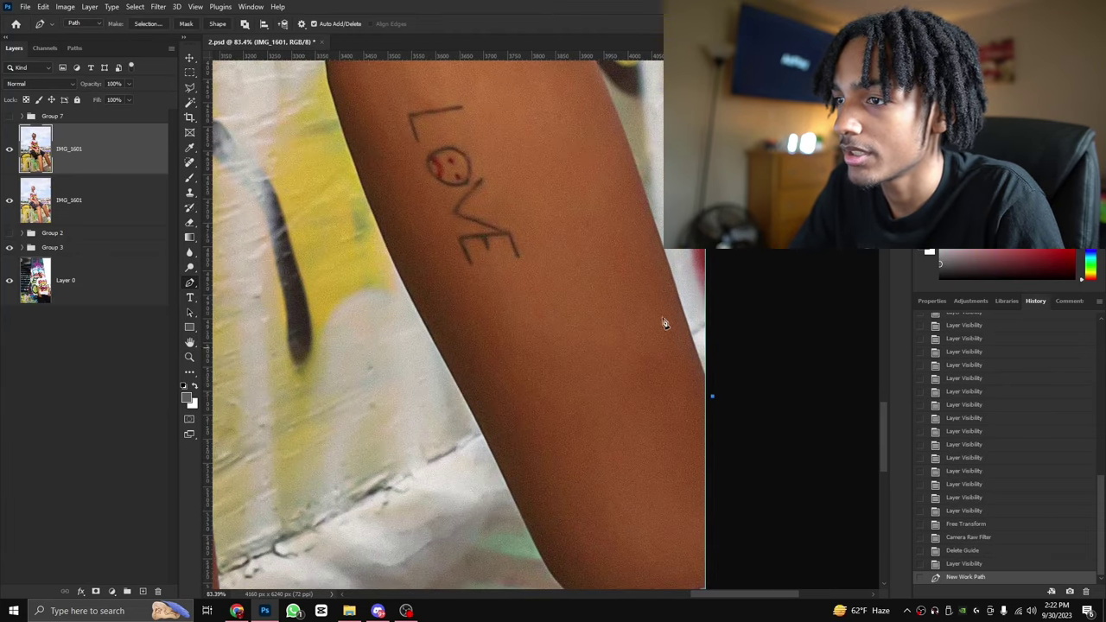
click(657, 232)
scroll(656, 232, up, 5)
scroll(587, 233, up, 2)
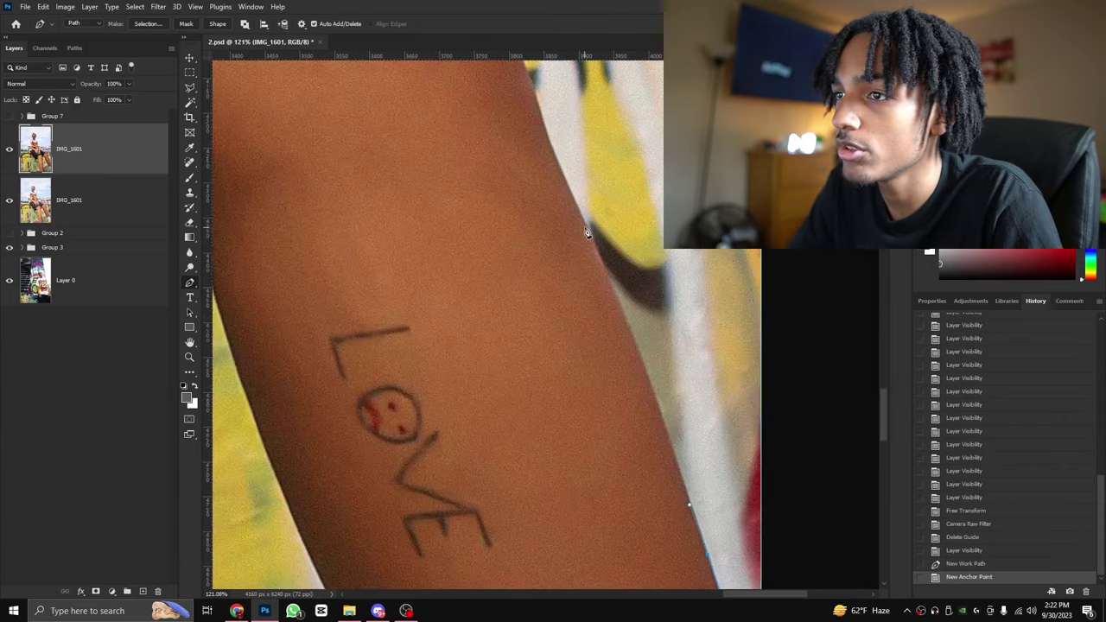
scroll(588, 225, down, 2)
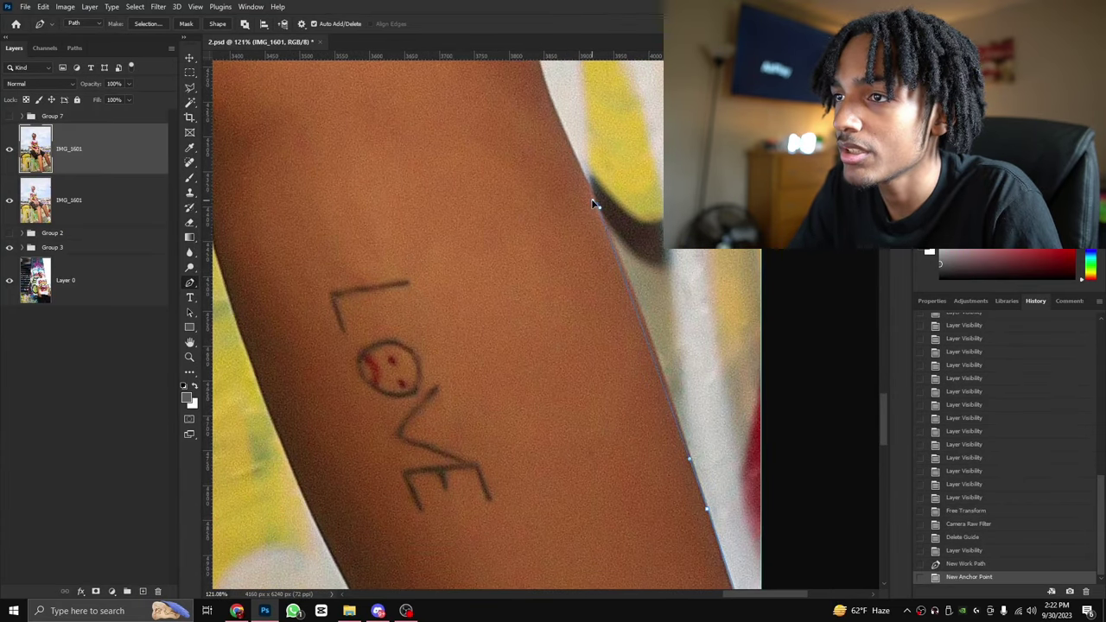
click(562, 143)
scroll(553, 173, up, 8)
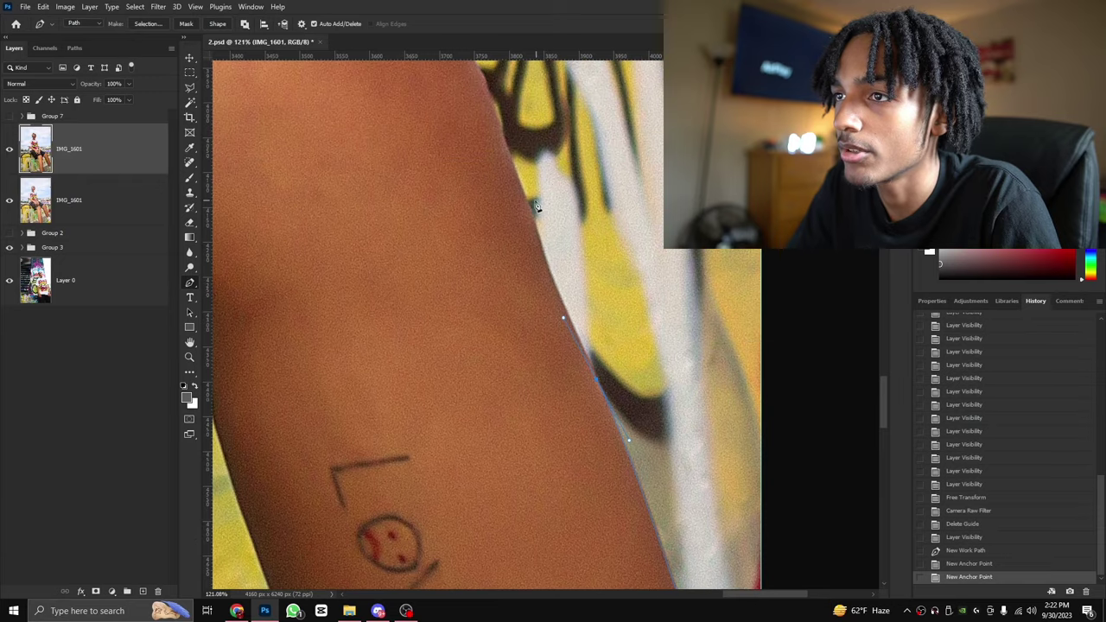
Continue the path around the outer knee to the hem of the shorts, redoing misplaced anchors and adjusting curve handles.
mouse_move(530, 203)
mouse_down()
mouse_move(515, 171)
mouse_move(525, 198)
mouse_up()
key(ctrl+z)
drag(504, 140, 500, 125)
scroll(486, 181, up, 12)
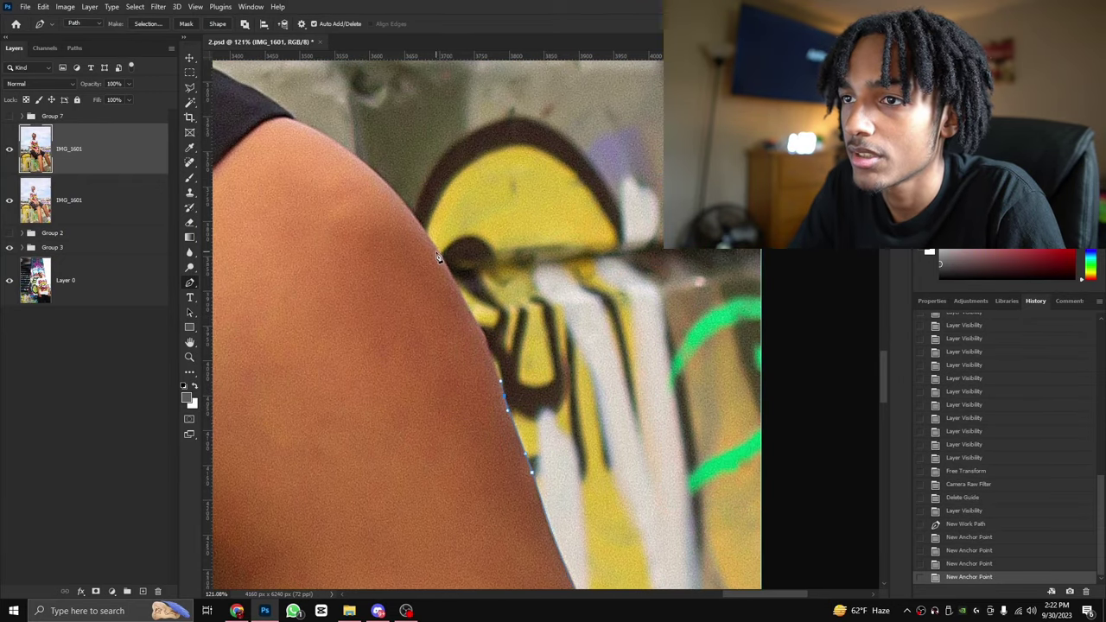
click(414, 239)
key(ctrl+z)
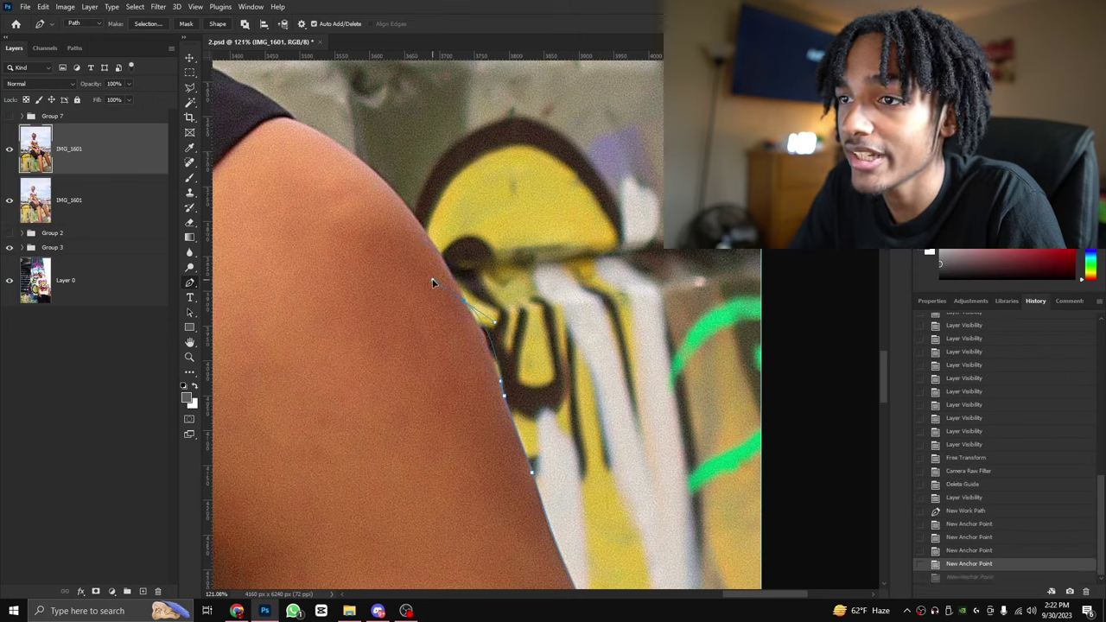
drag(432, 280, 438, 267)
alt+click(463, 301)
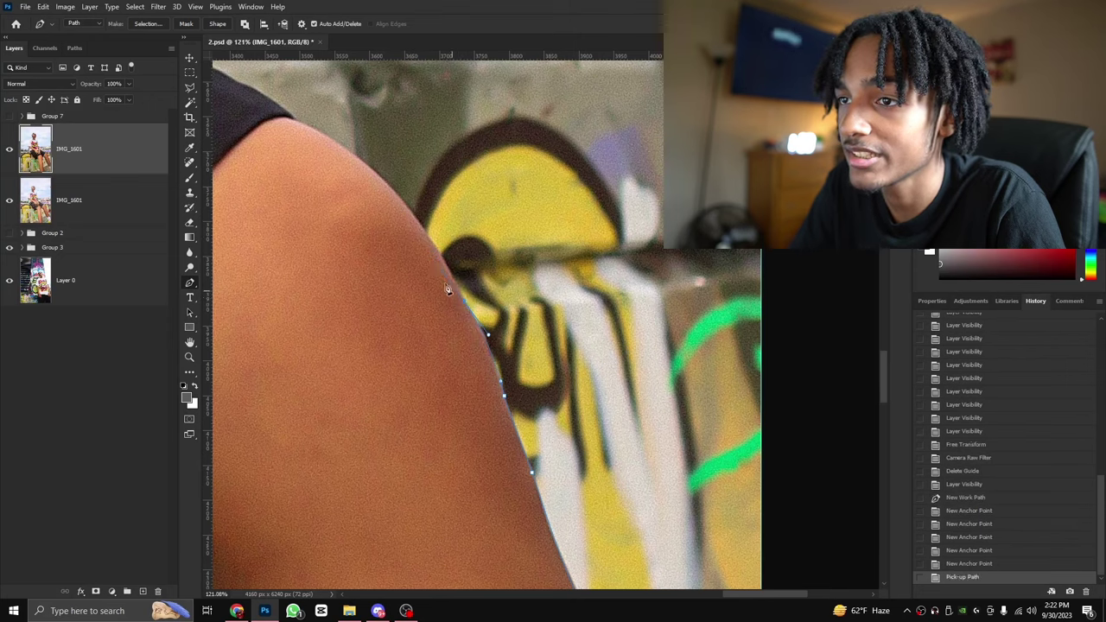
drag(381, 180, 334, 133)
click(297, 126)
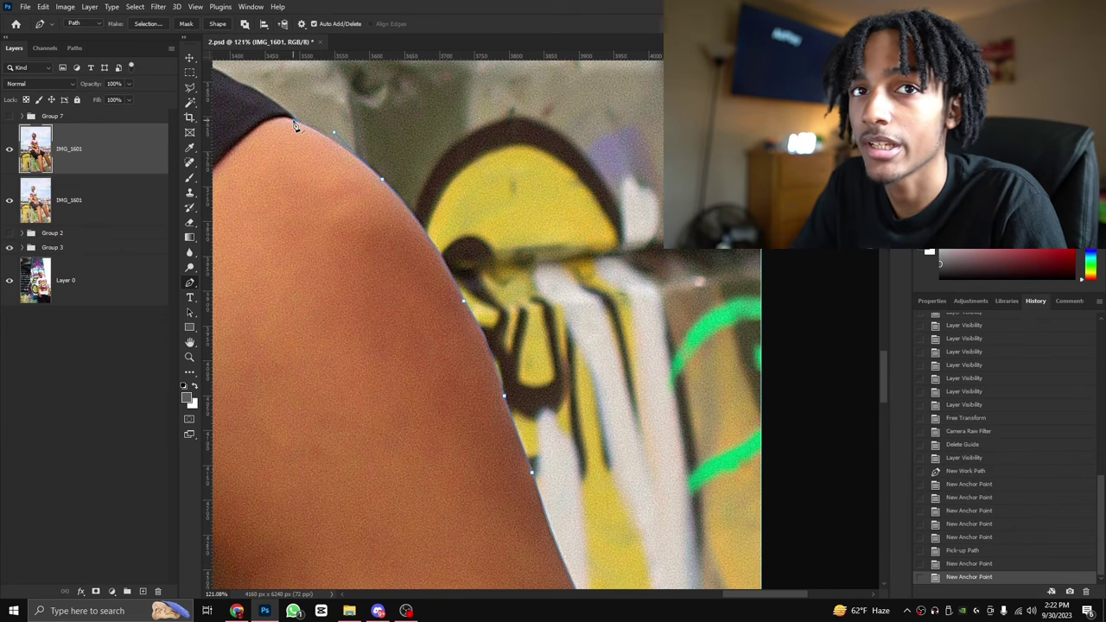
Trace the path along the upper edge of the black shorts from the knee hem towards the forearm, replacing the misplaced anchor.
scroll(378, 210, down, 6)
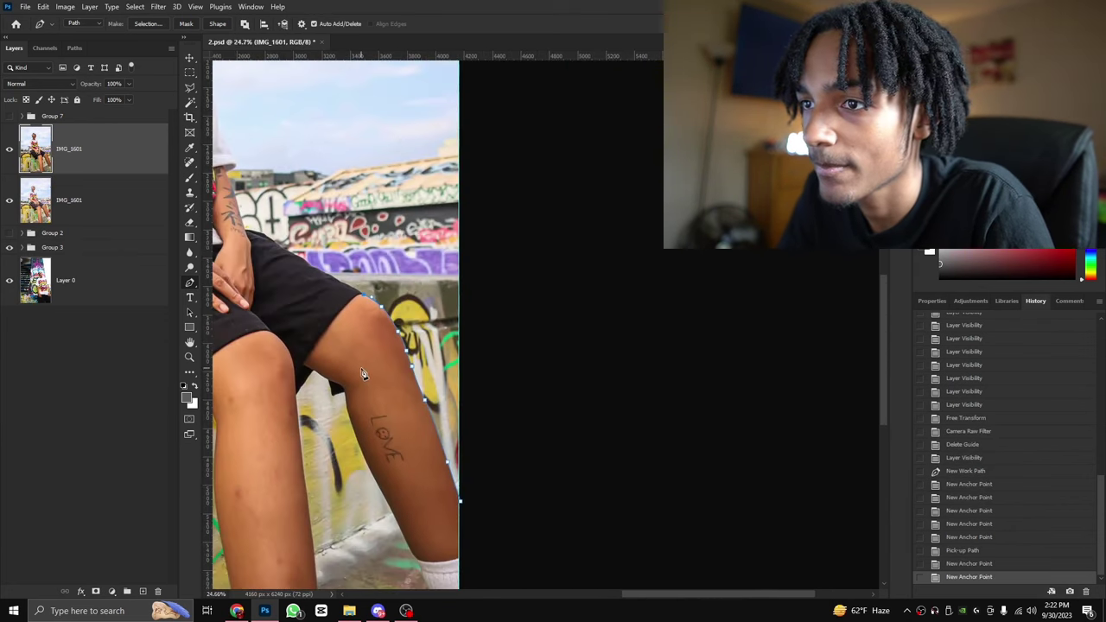
scroll(363, 373, up, 6)
scroll(358, 297, up, 2)
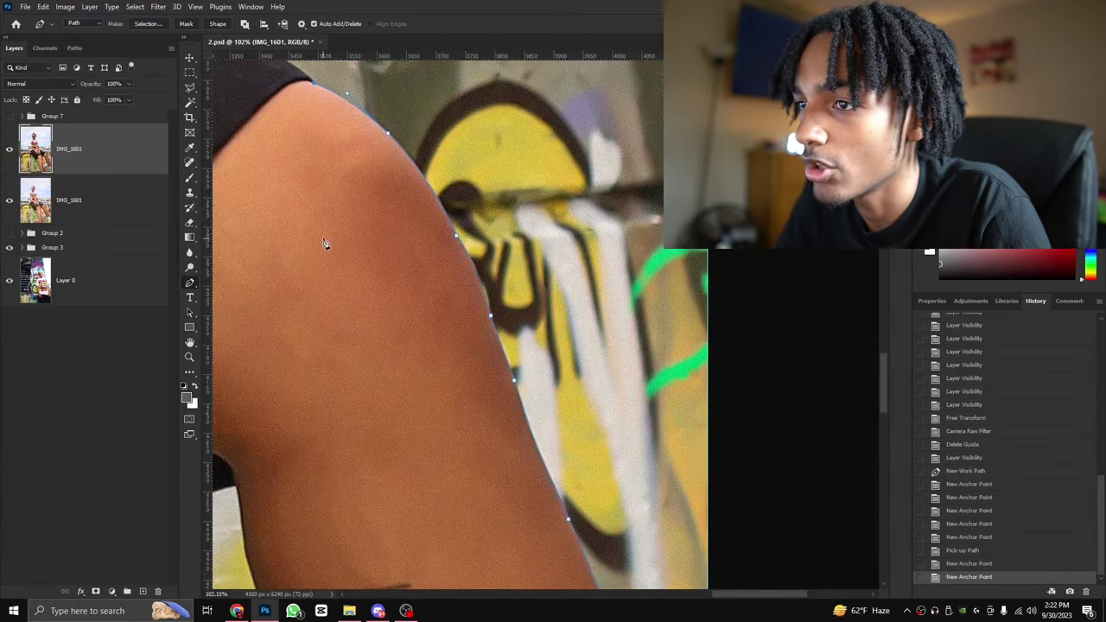
scroll(362, 173, up, 2)
scroll(395, 111, left, 2)
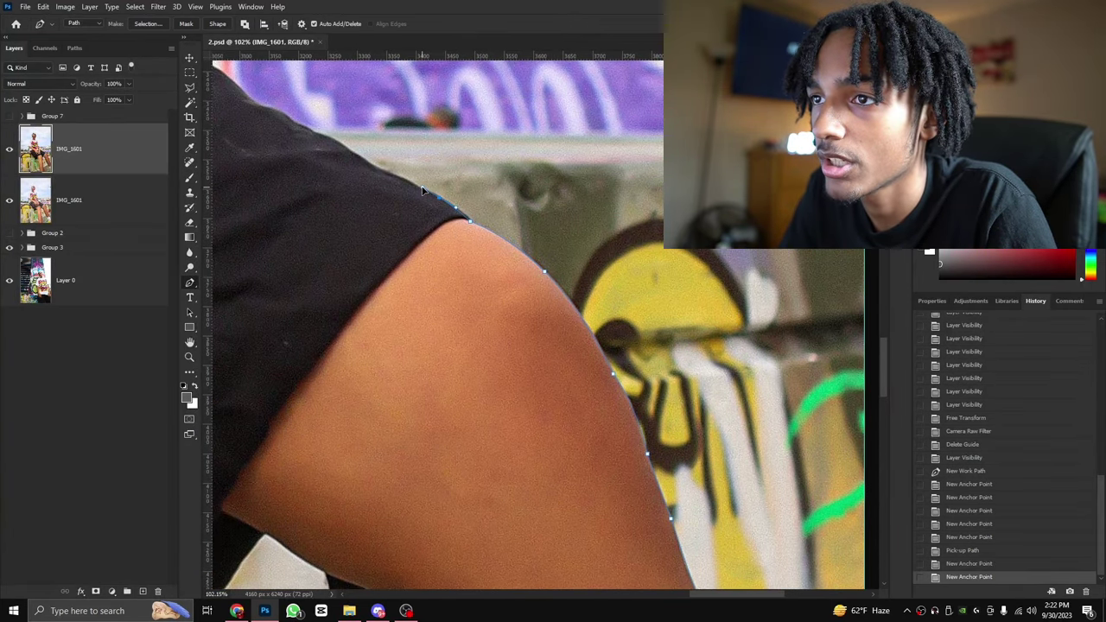
drag(423, 188, 421, 187)
scroll(430, 193, left, 1)
key(ctrl+z)
scroll(490, 199, up, 2)
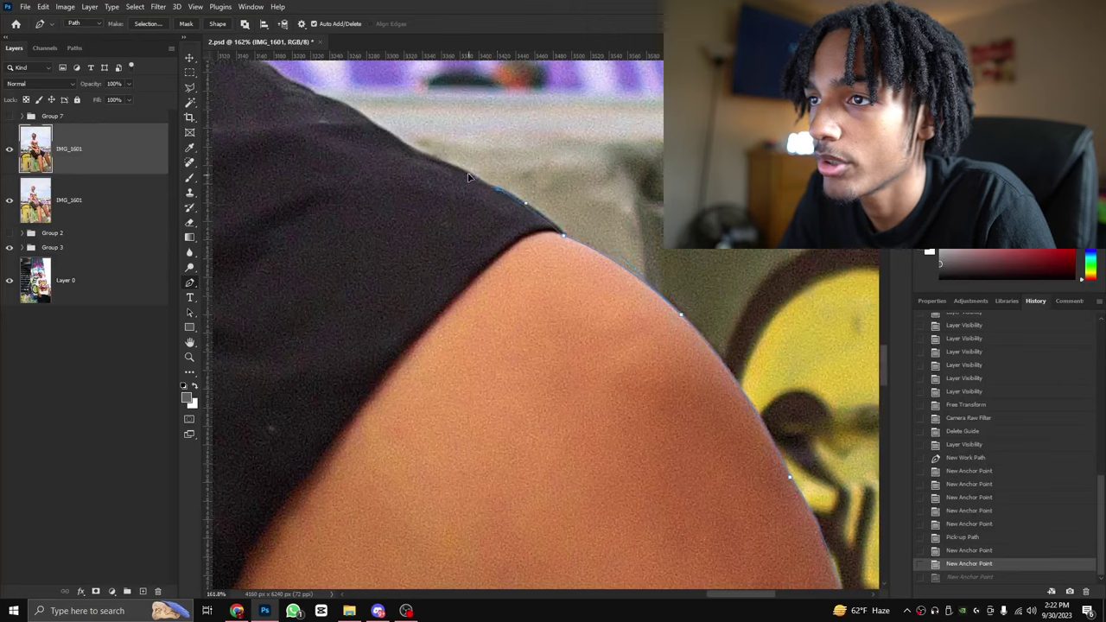
click(450, 166)
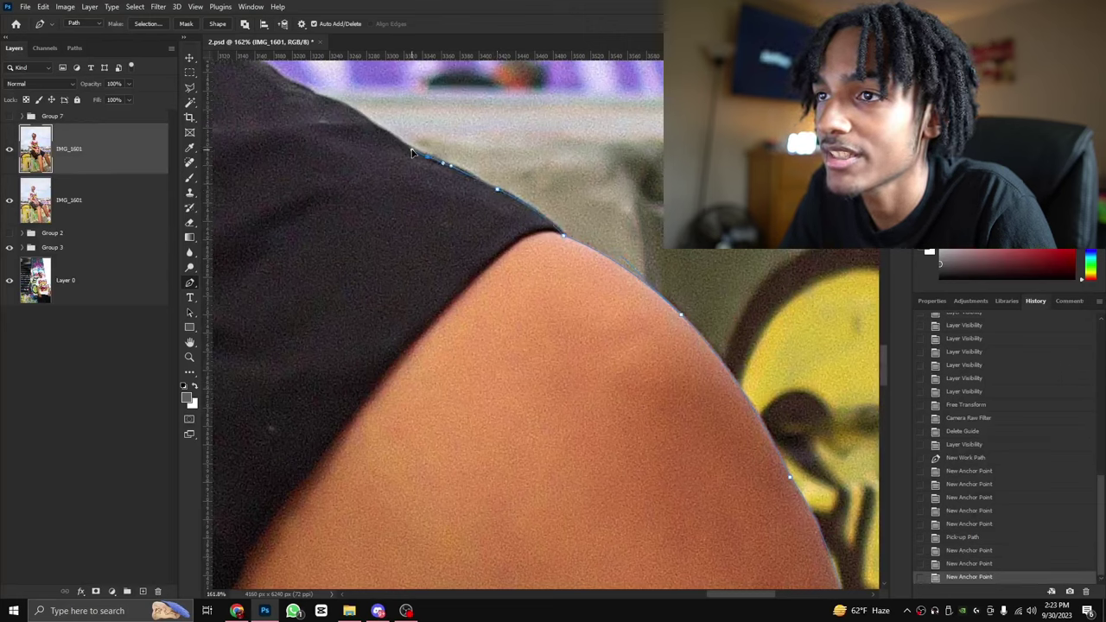
click(413, 153)
click(354, 112)
click(318, 100)
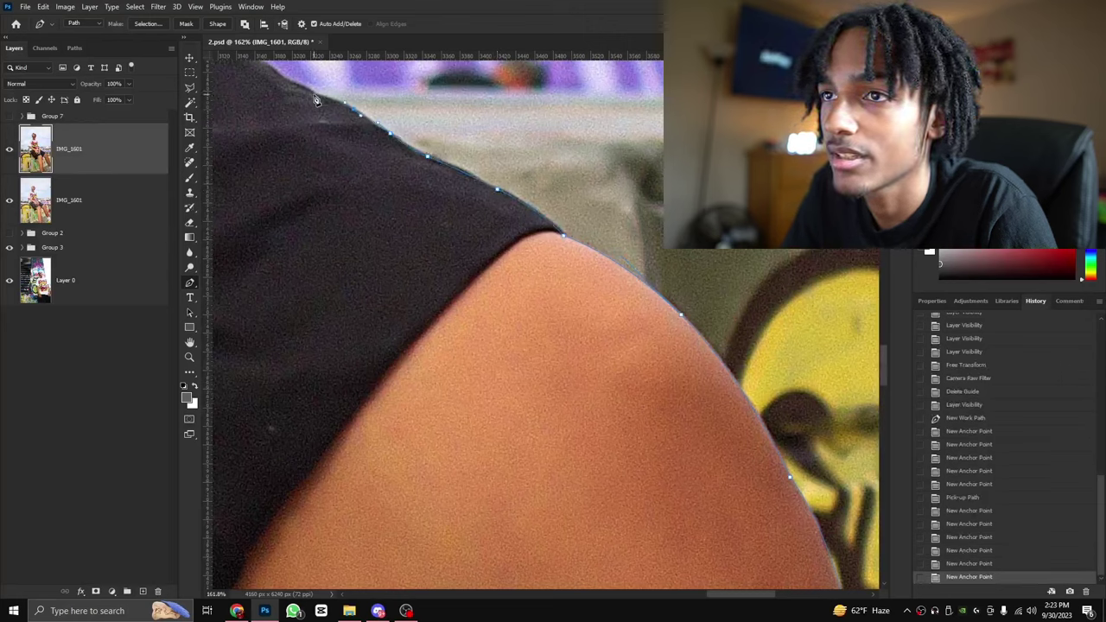
click(308, 90)
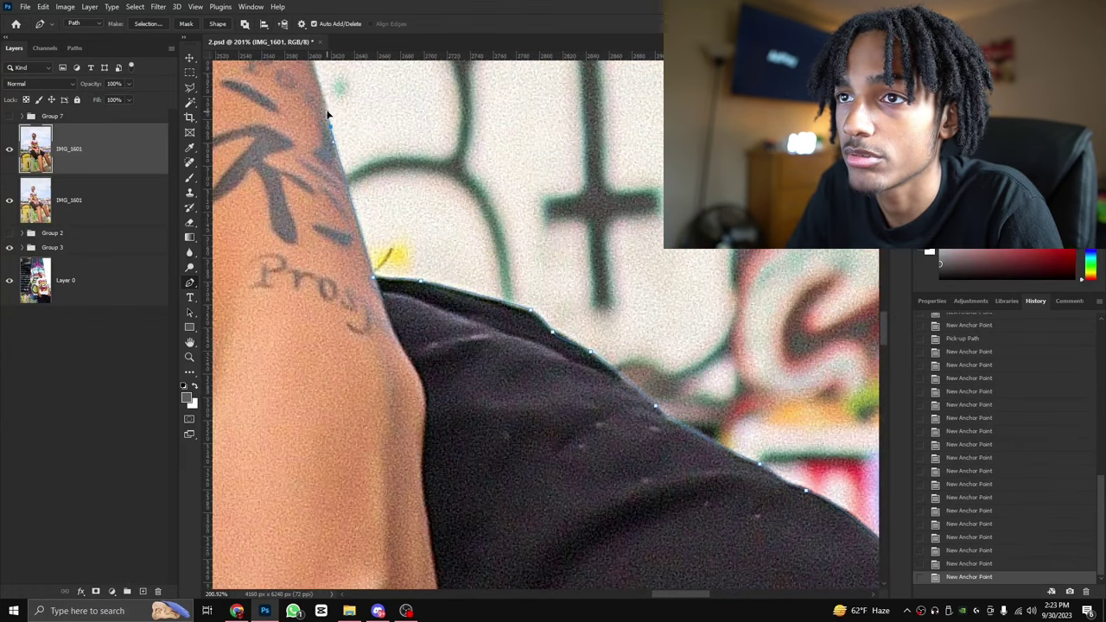
Trace the path up the outer edge of the tattooed forearm to the shirt sleeve and undo the stray sleeve anchor.
drag(328, 114, 687, 400)
scroll(301, 128, down, 6)
scroll(687, 401, up, 6)
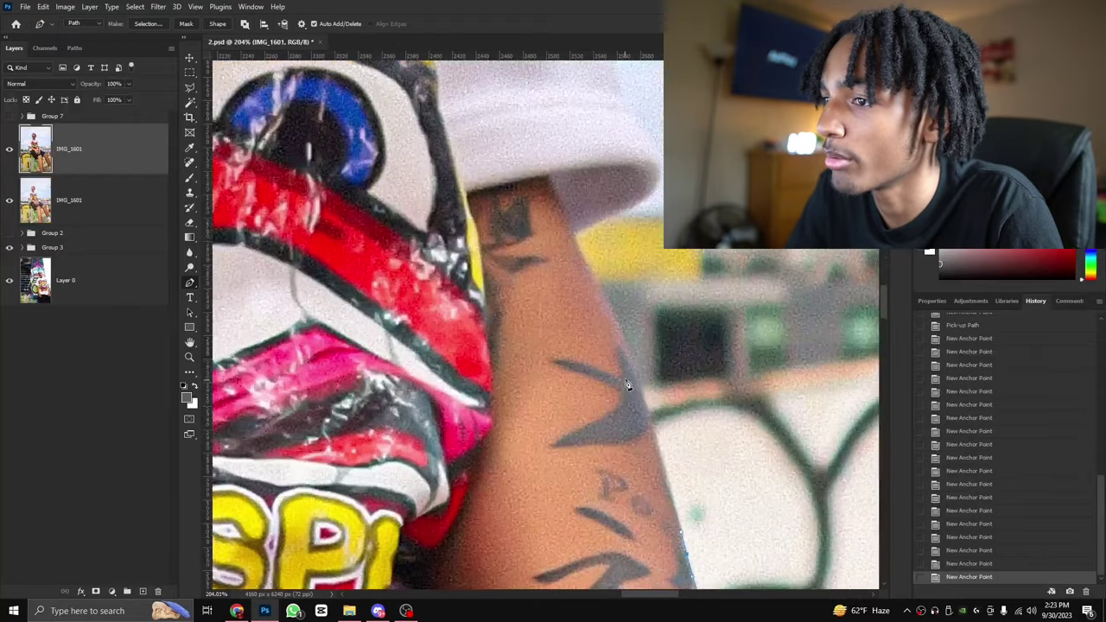
click(634, 369)
click(616, 328)
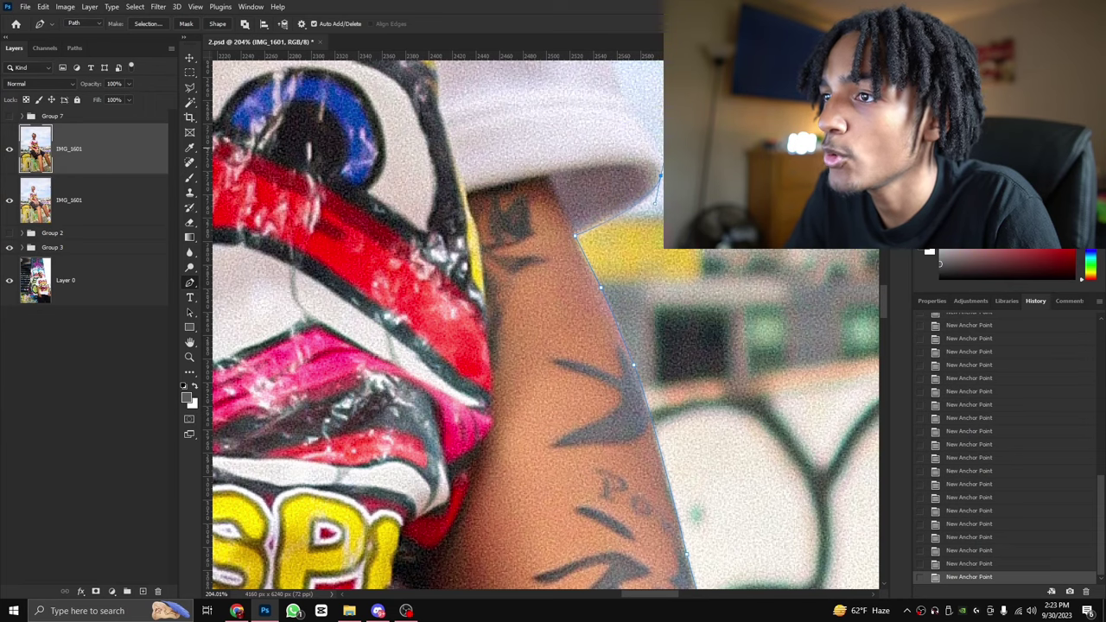
key(ctrl+z)
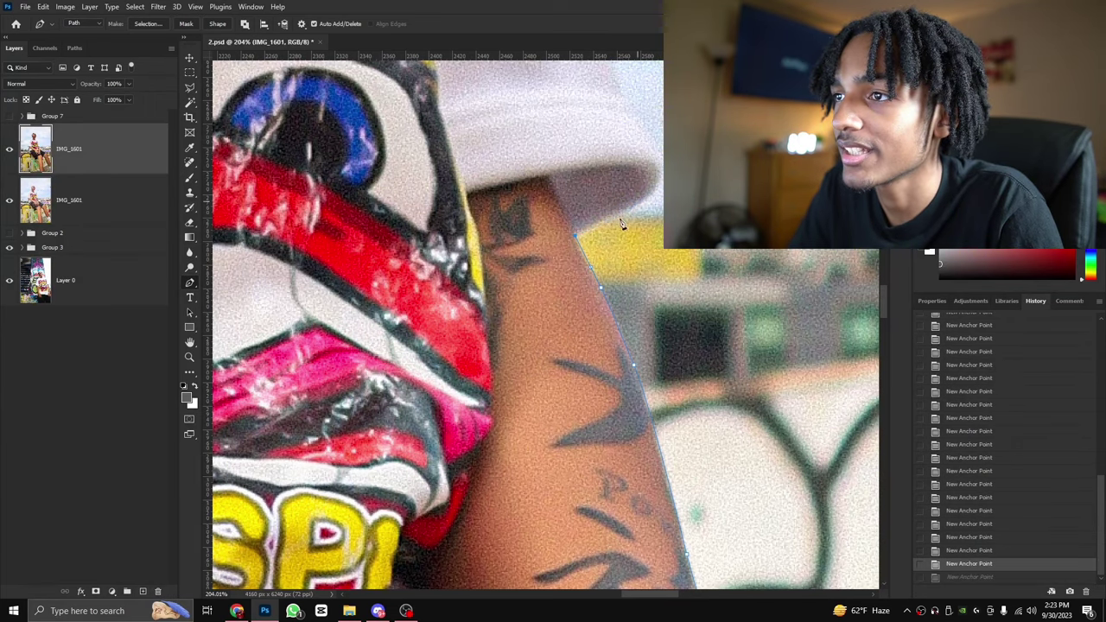
scroll(666, 288, up, 2)
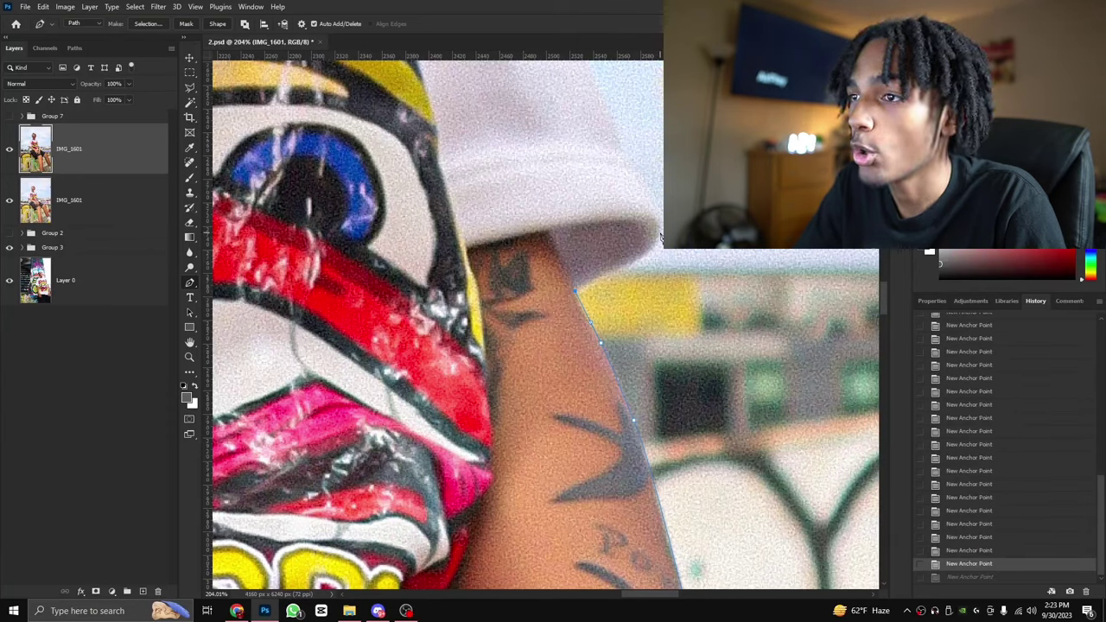
Continue the Pen path around the sleeve hem, up the sleeve's outer edge and over the shoulder to the base of the neck.
drag(673, 230, 684, 202)
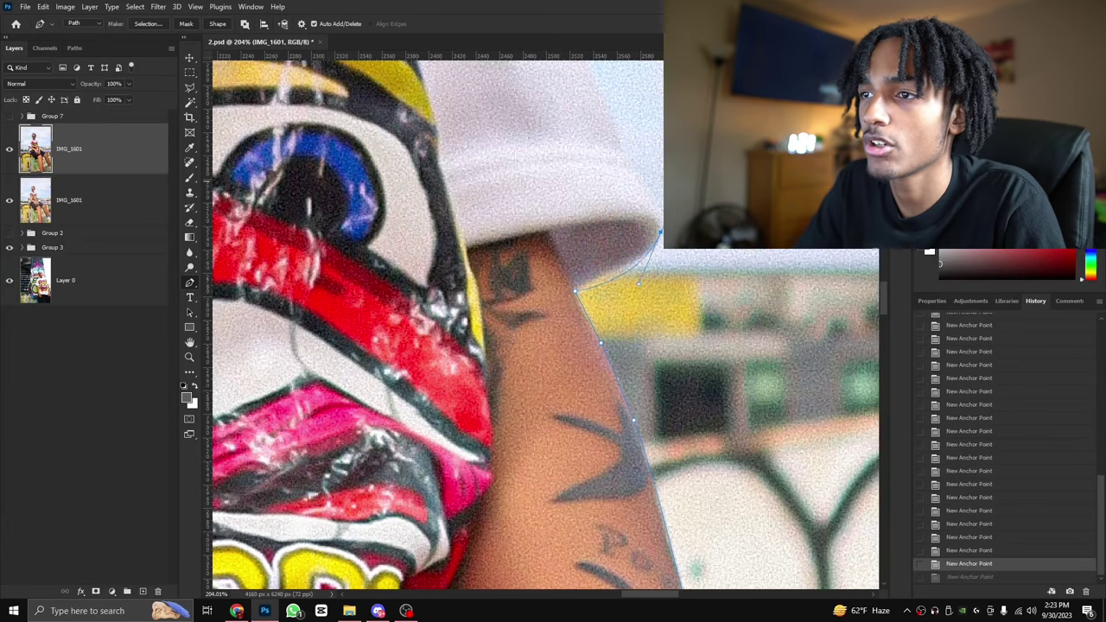
drag(551, 241, 731, 197)
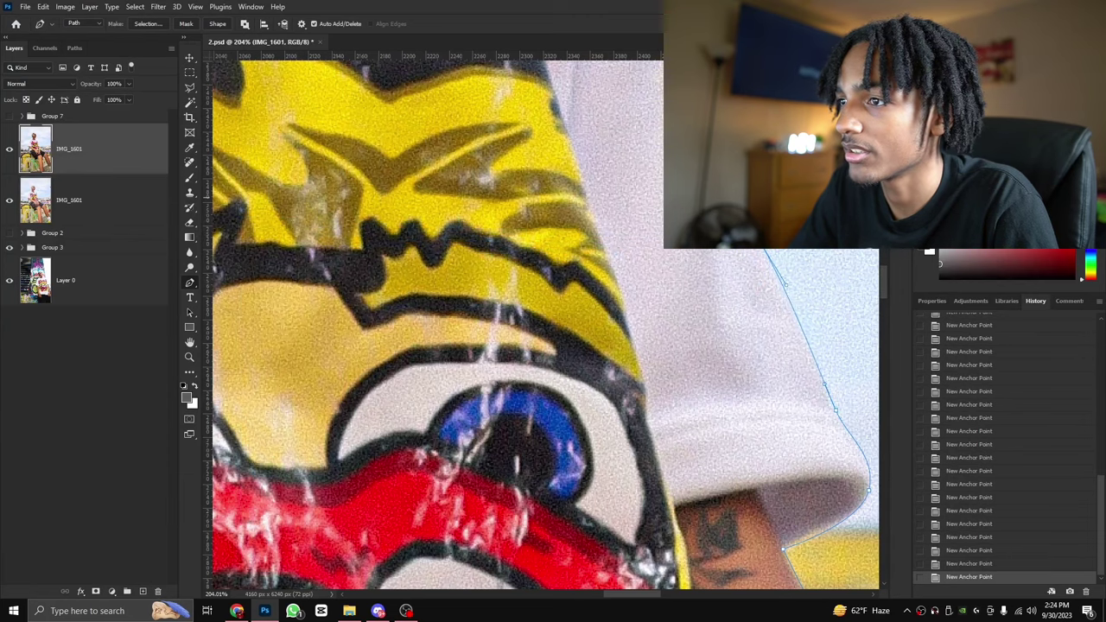
scroll(731, 197, down, 2)
drag(698, 90, 729, 395)
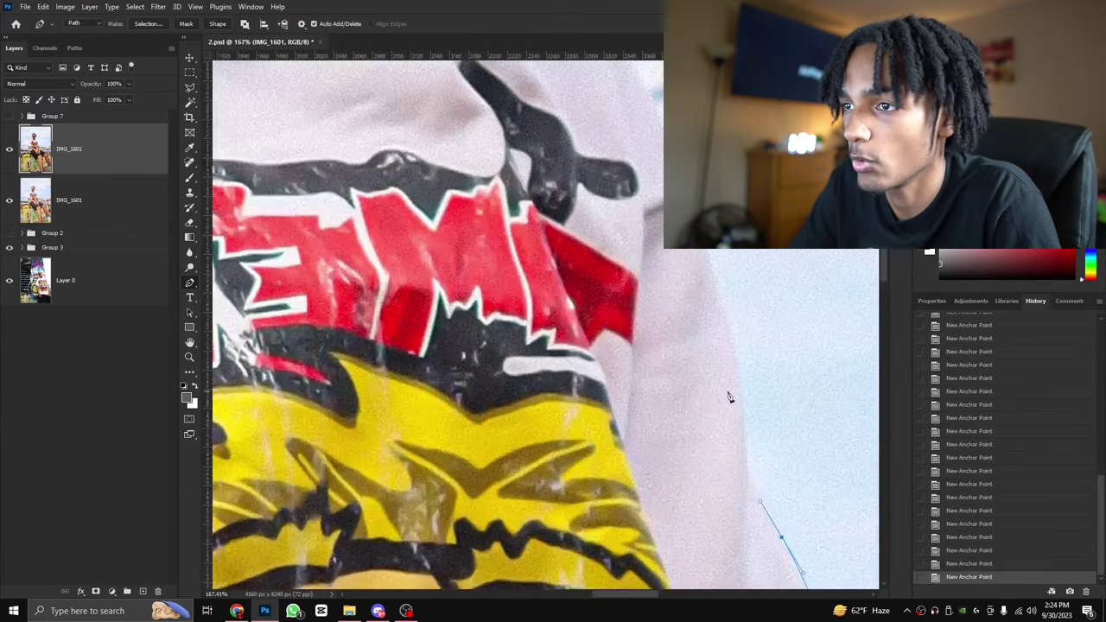
click(744, 395)
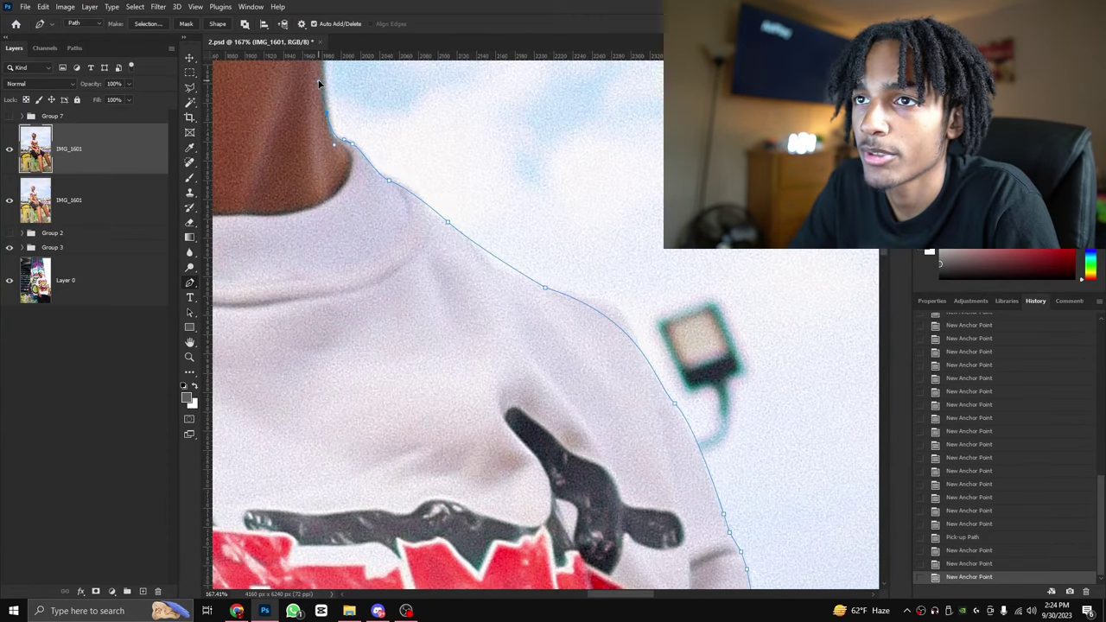
Trace the path up the side of the neck and around the two hanging braid tips below the ear.
scroll(320, 87, up, 4)
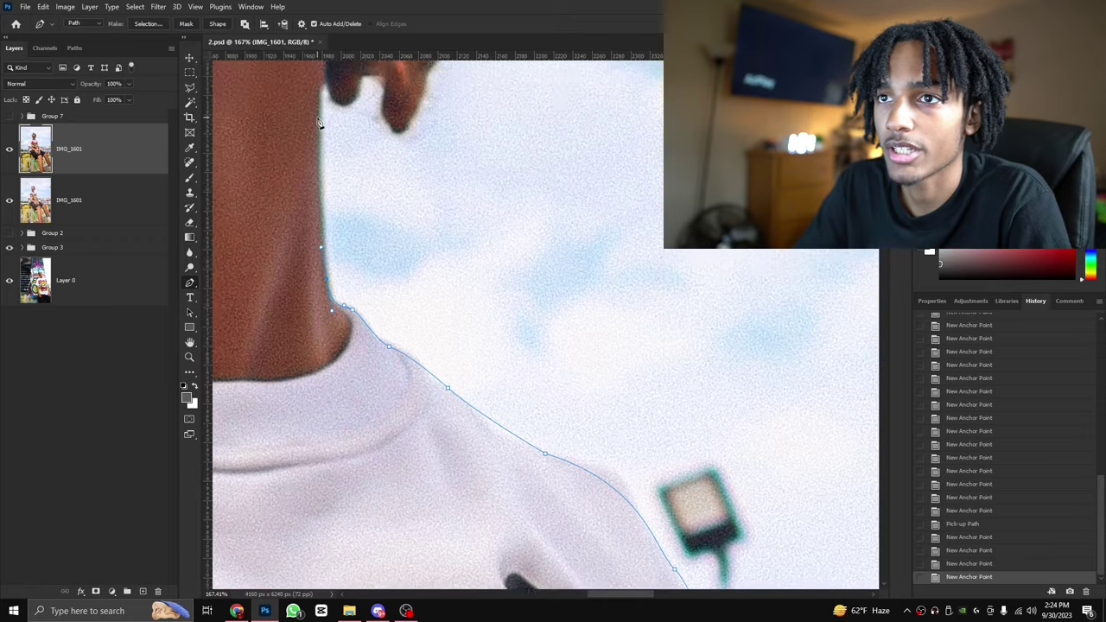
click(324, 131)
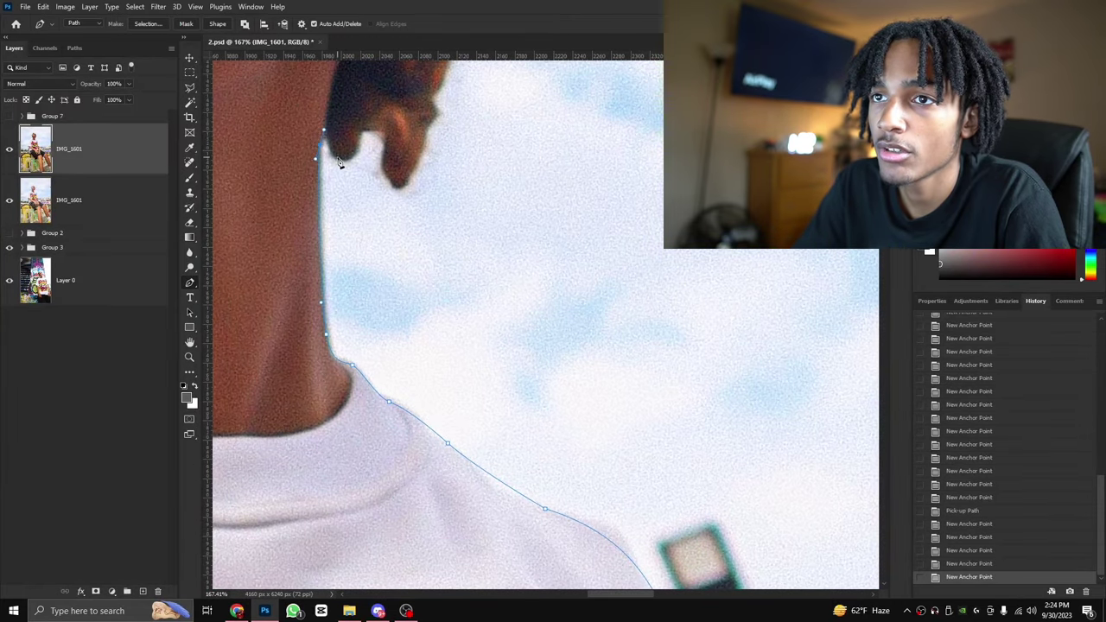
click(351, 164)
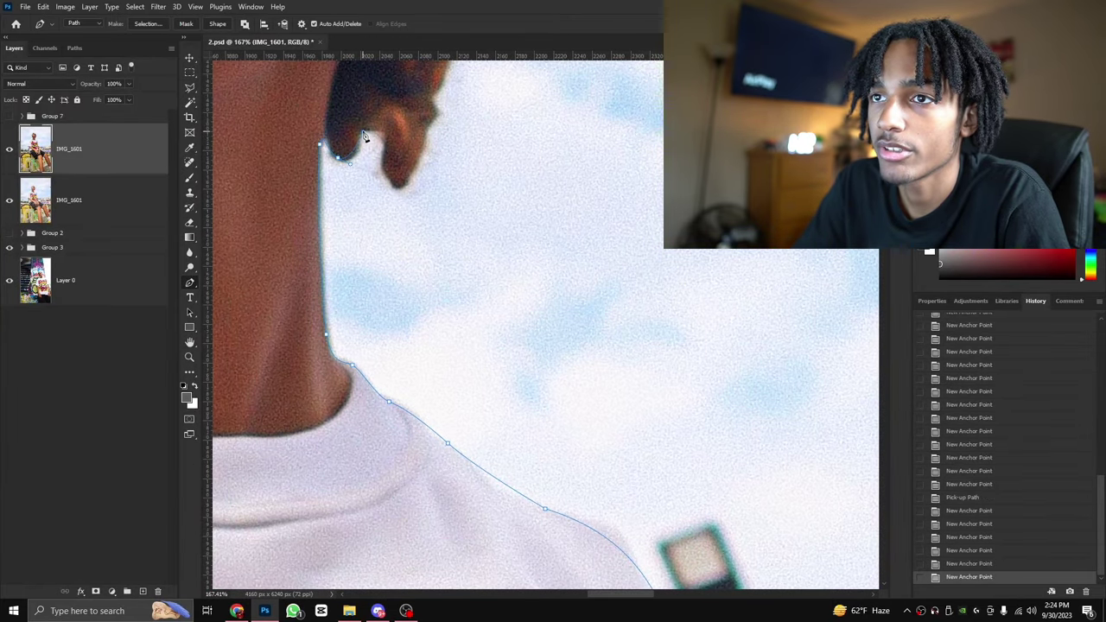
click(364, 124)
click(382, 167)
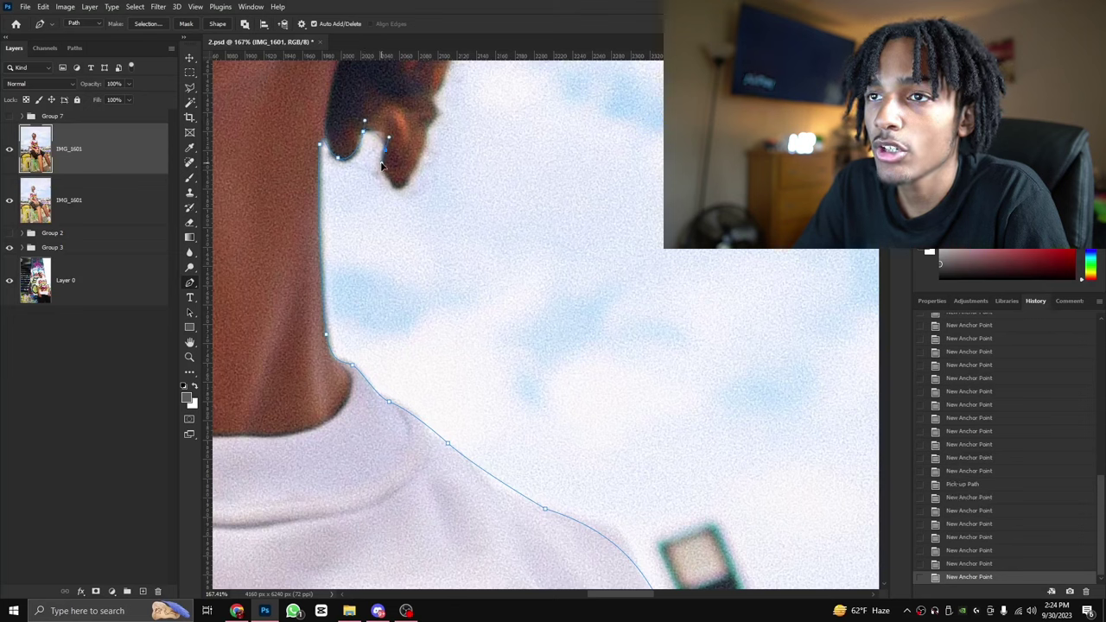
click(396, 186)
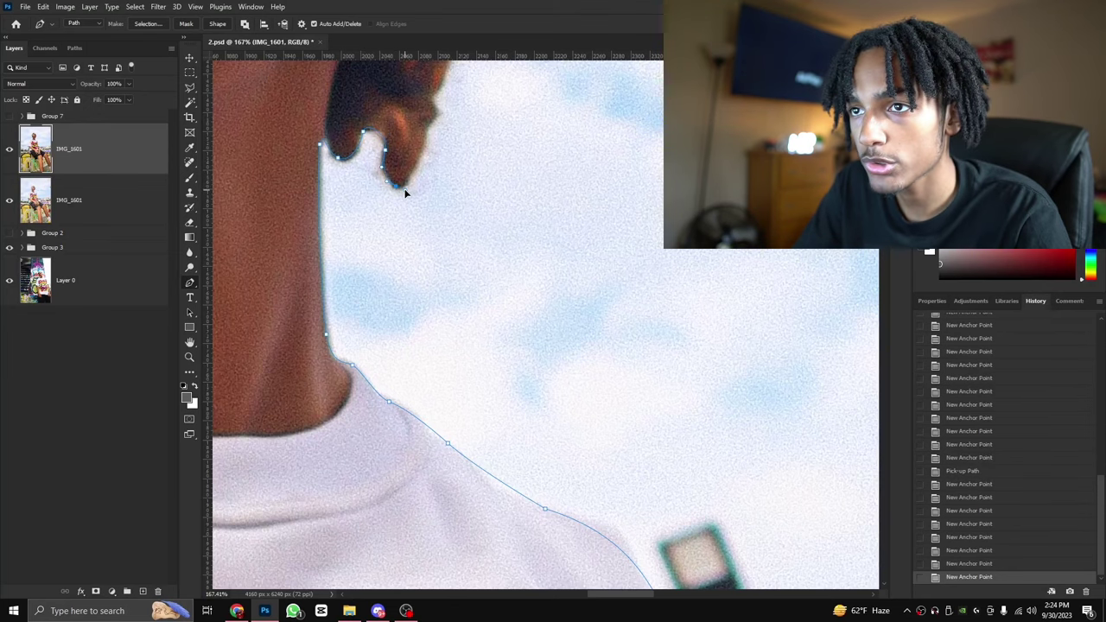
click(414, 161)
click(421, 148)
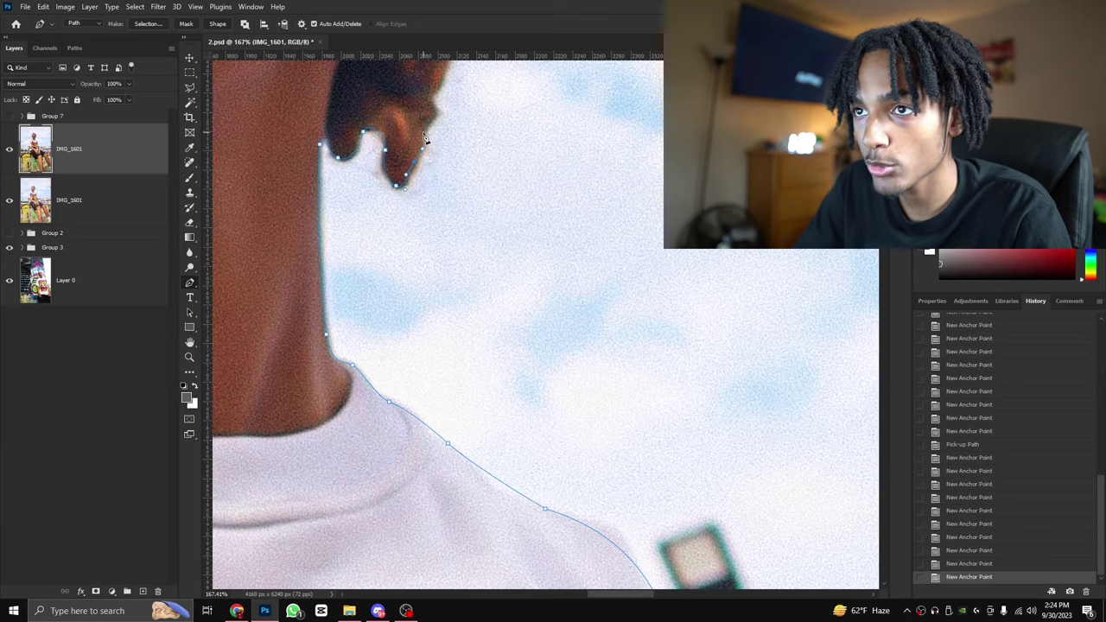
Continue the path up the outer edge of the hair from the braid tips to the level of the earlobe.
click(431, 98)
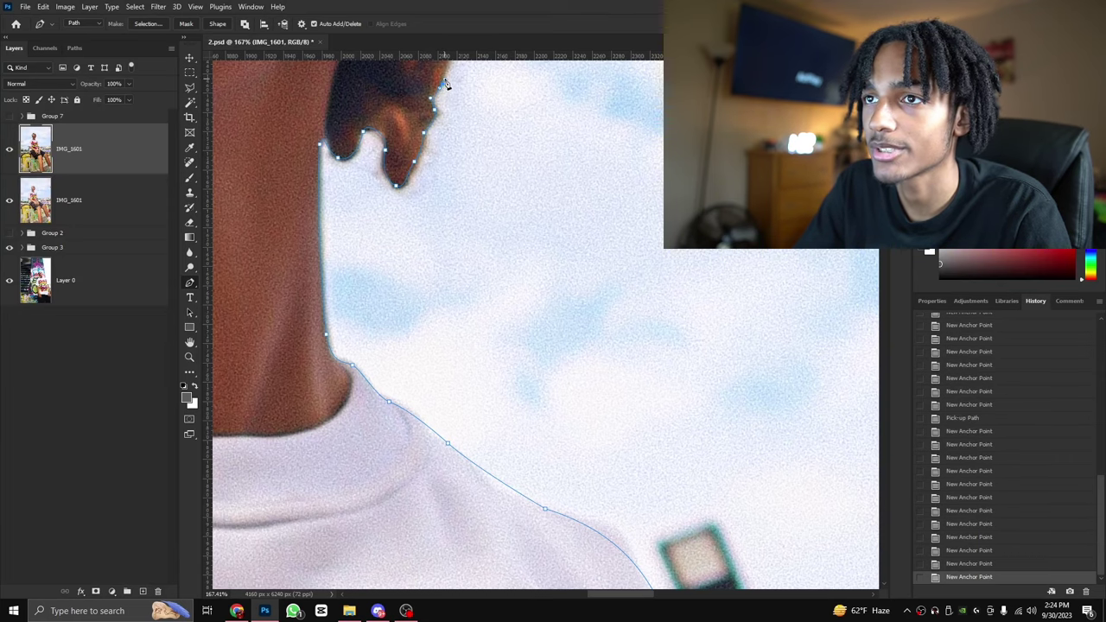
click(442, 81)
scroll(448, 130, up, 3)
click(451, 166)
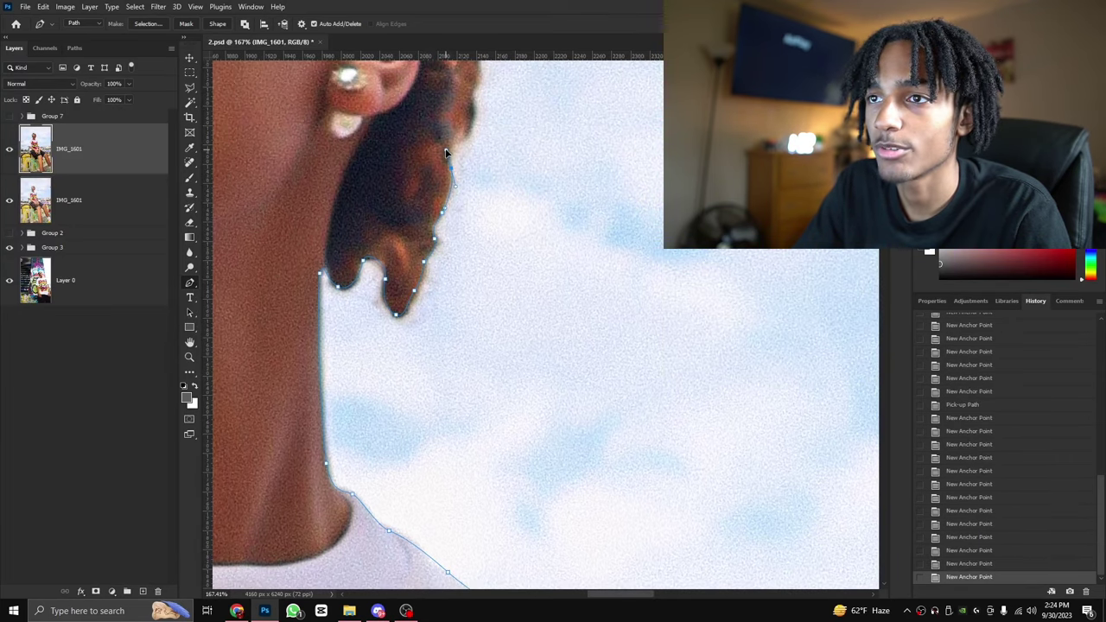
click(446, 148)
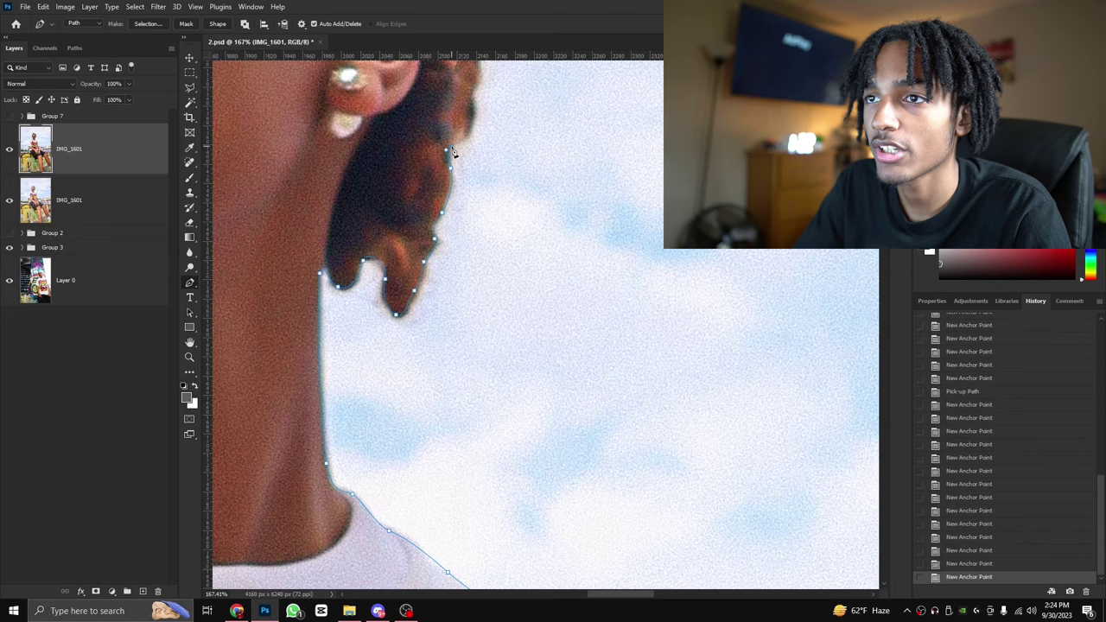
click(472, 81)
scroll(475, 104, up, 1)
click(481, 107)
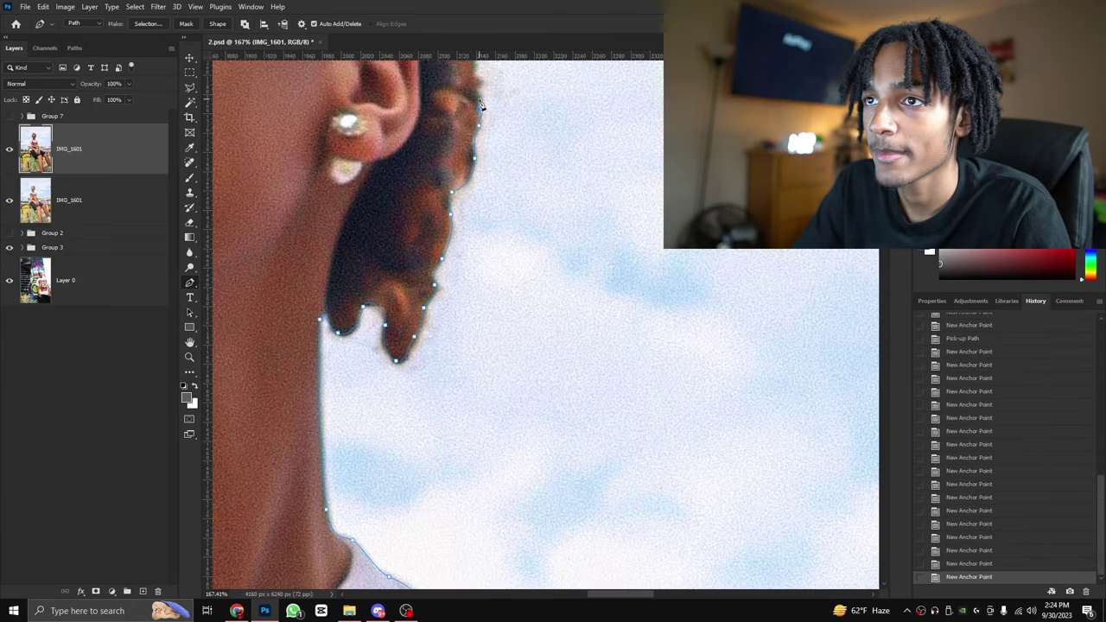
click(482, 102)
click(480, 76)
Trace the hair edge behind the ear with closely spaced anchors up to above the top of the ear.
scroll(480, 78, up, 3)
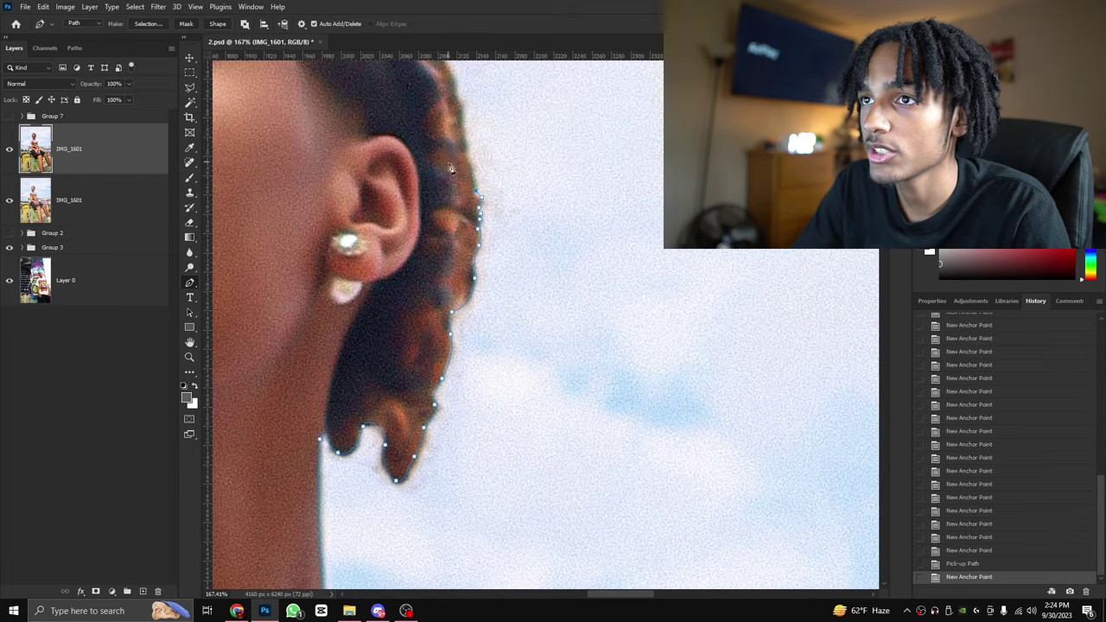
click(477, 183)
click(475, 175)
click(471, 166)
click(469, 155)
click(466, 145)
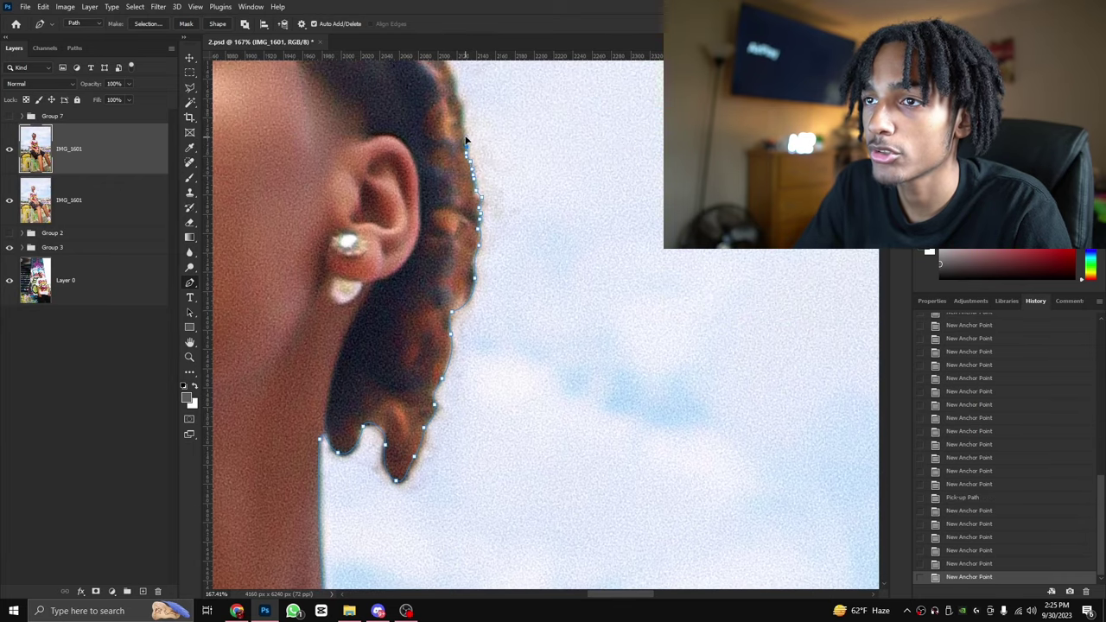
click(464, 135)
click(462, 125)
click(461, 115)
scroll(461, 108, up, 1)
click(459, 157)
click(453, 136)
drag(453, 129, 681, 330)
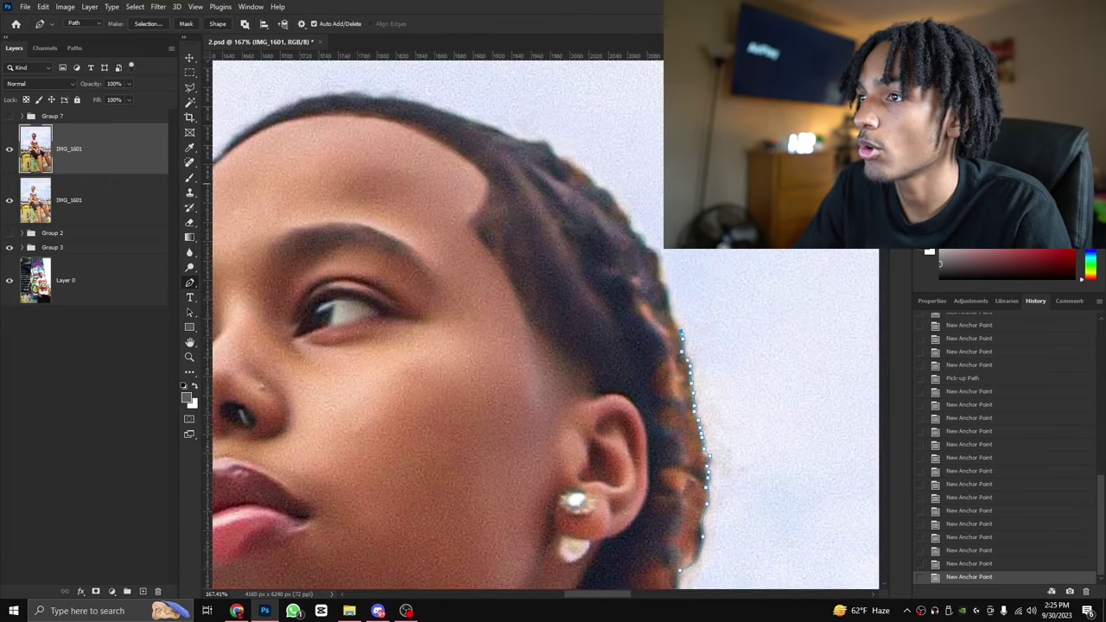
Continue the closely spaced anchors around the braids along the back of the head towards the crown.
click(678, 321)
click(673, 317)
click(671, 314)
click(667, 305)
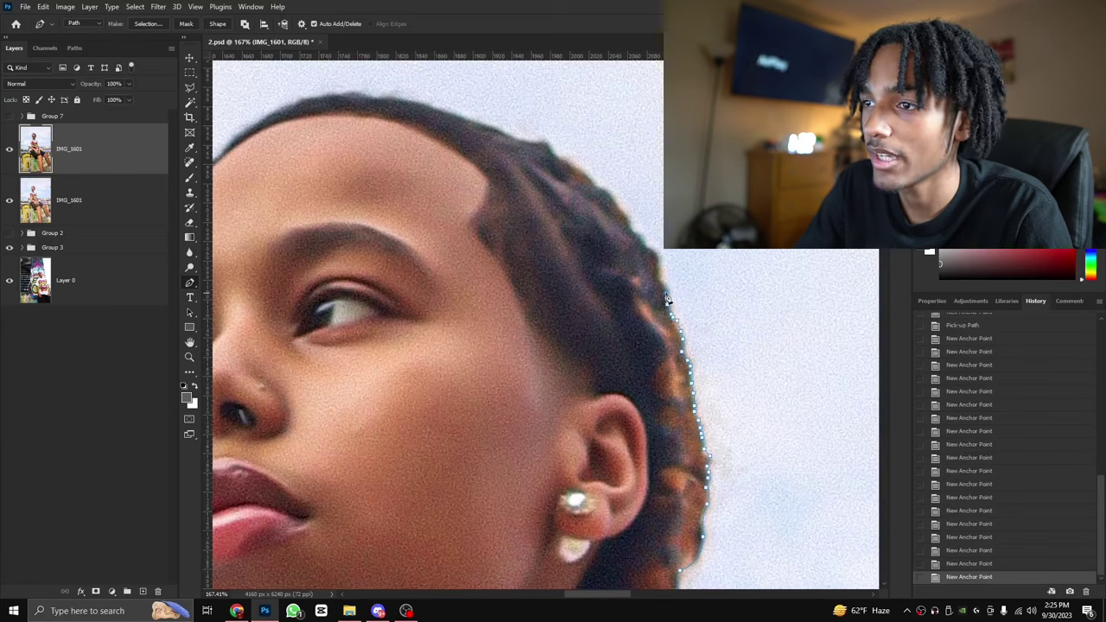
click(664, 292)
click(663, 281)
click(662, 271)
click(660, 262)
click(654, 255)
click(649, 248)
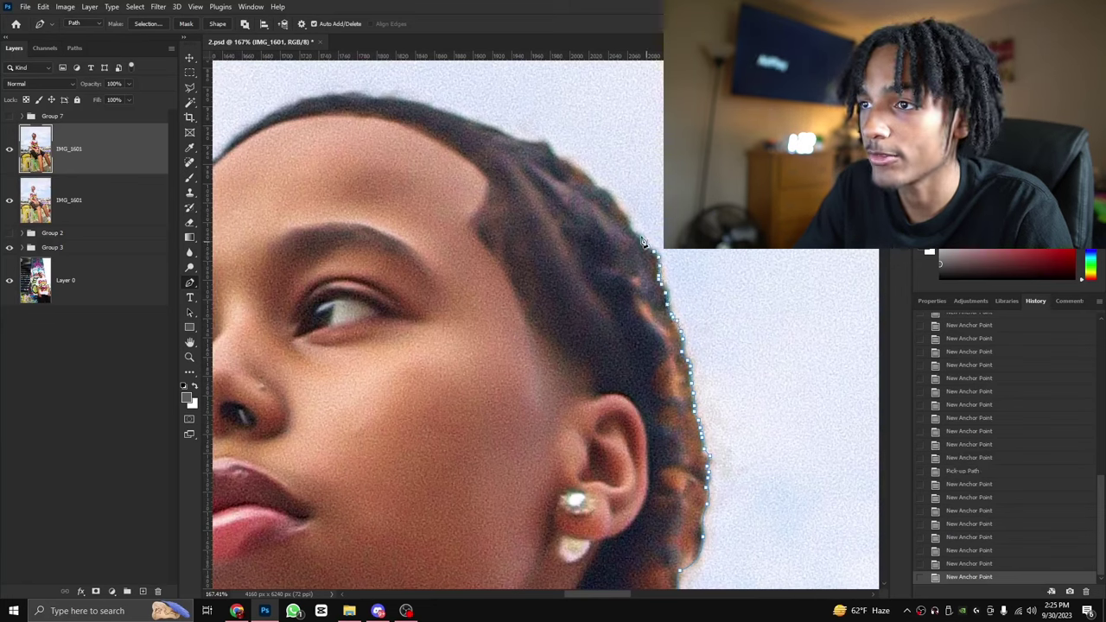
click(644, 242)
click(638, 237)
click(633, 231)
click(630, 224)
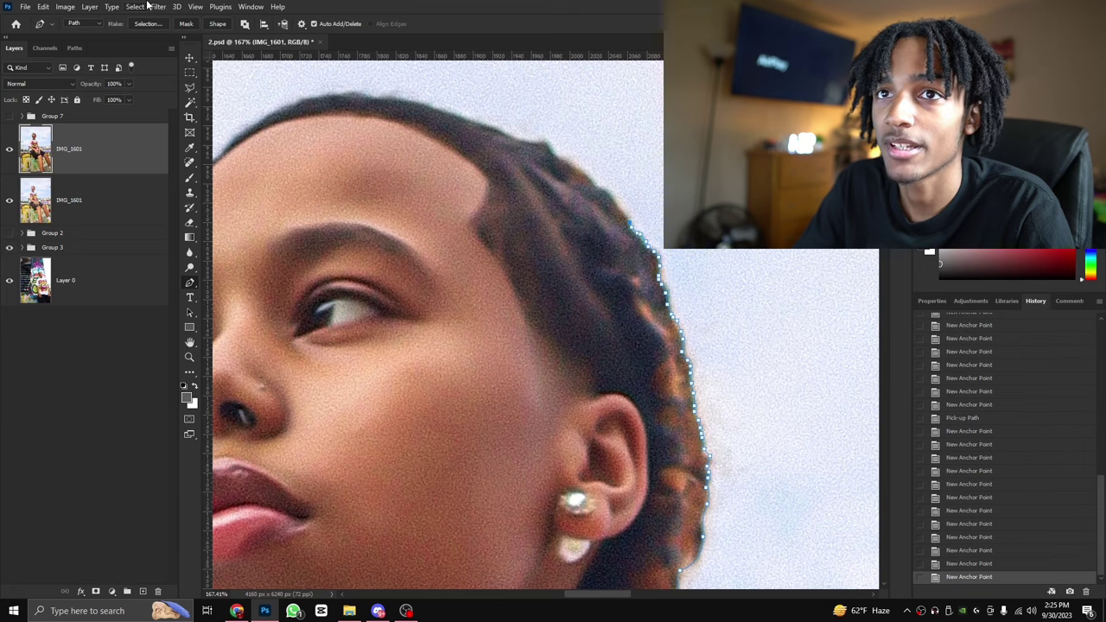
click(192, 6)
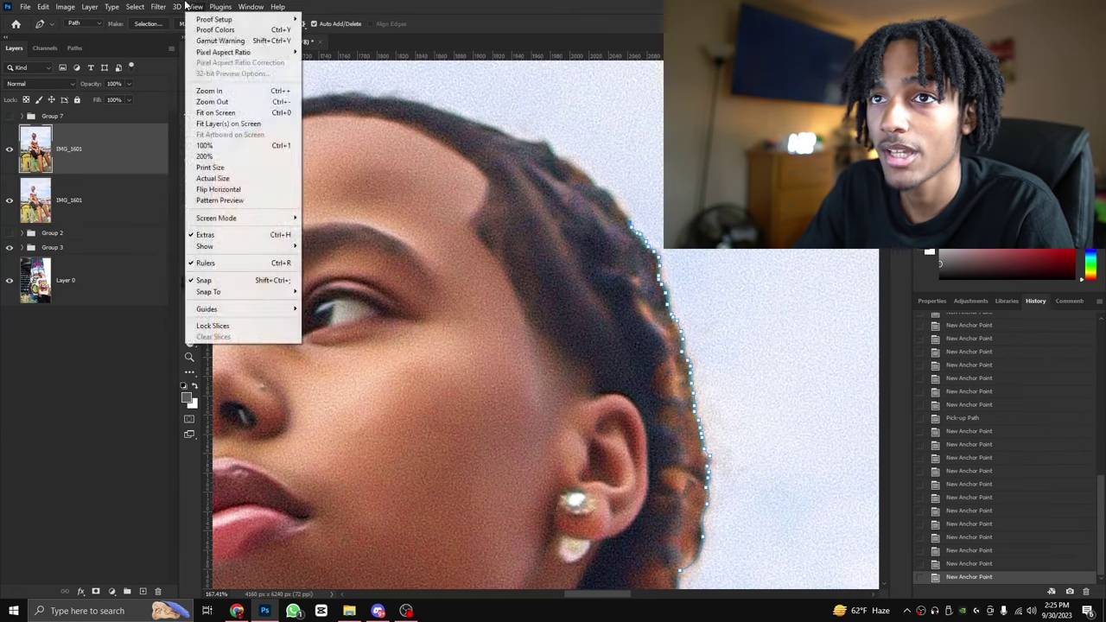
mouse_move(85, 6)
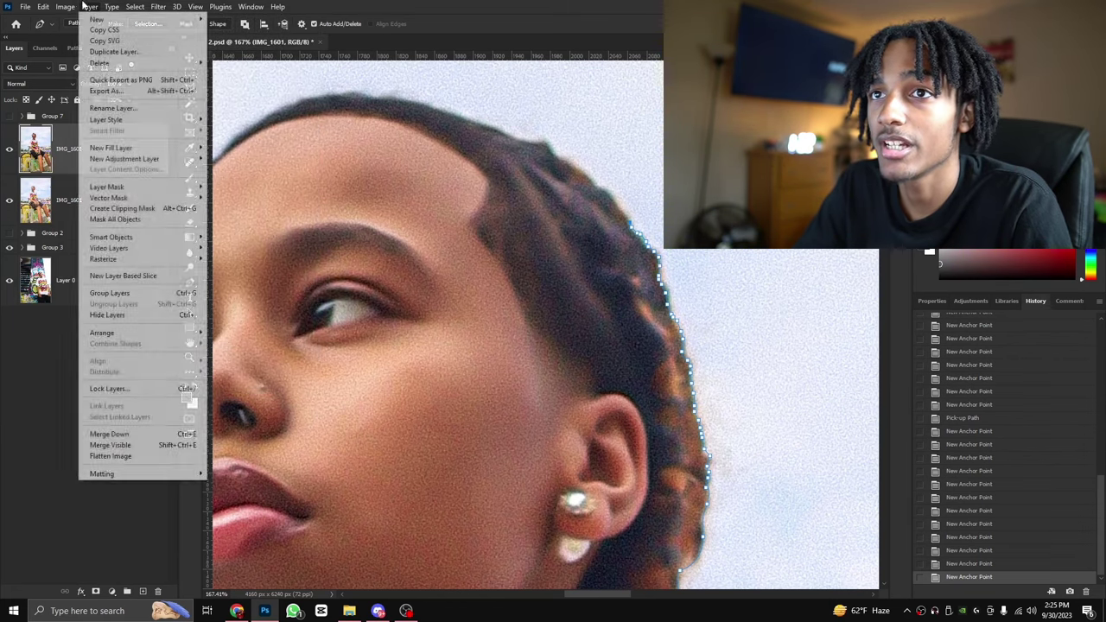
click(164, 405)
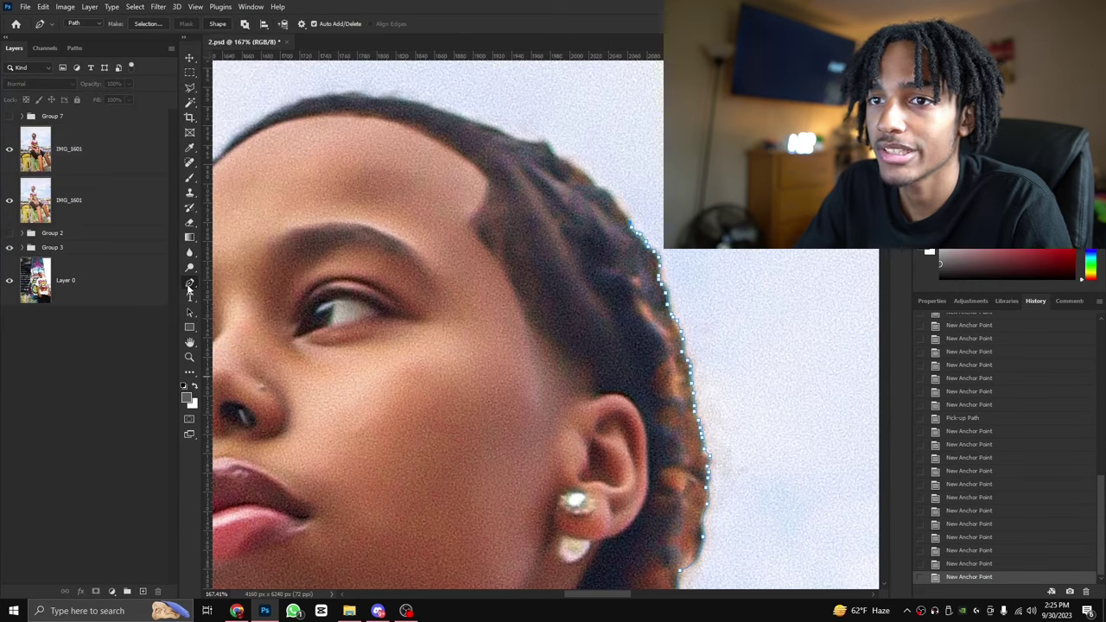
click(191, 224)
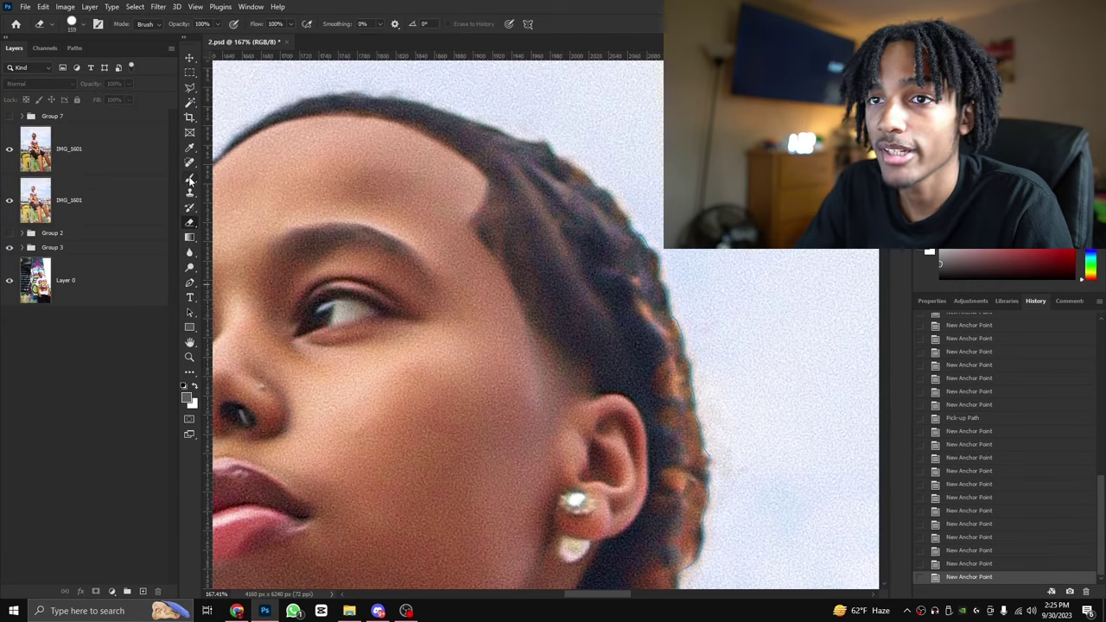
click(191, 179)
click(191, 104)
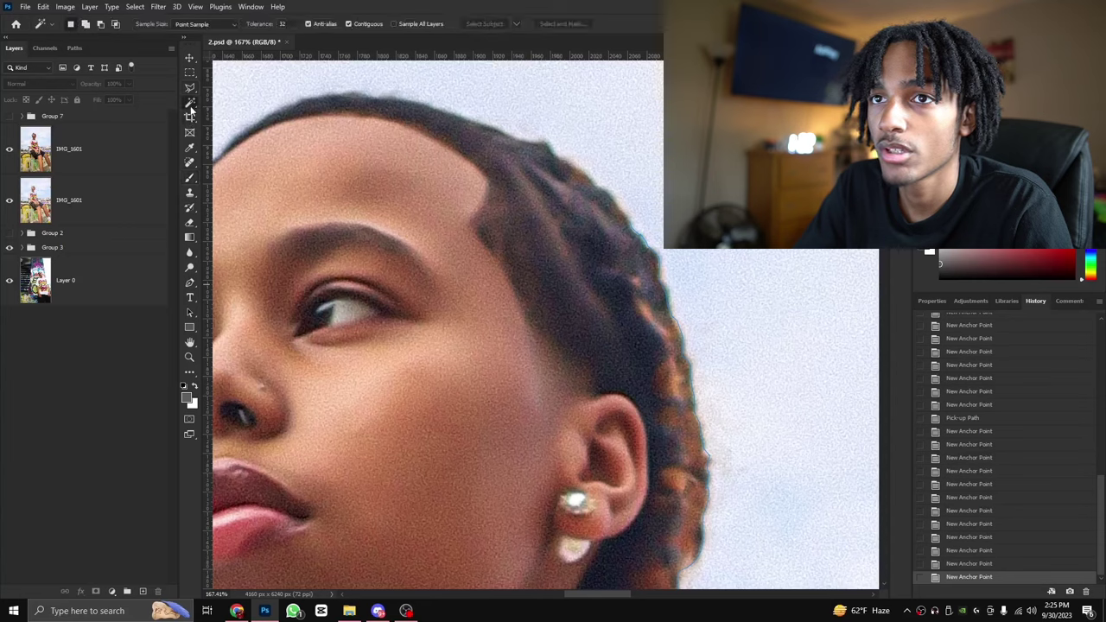
click(400, 215)
click(574, 231)
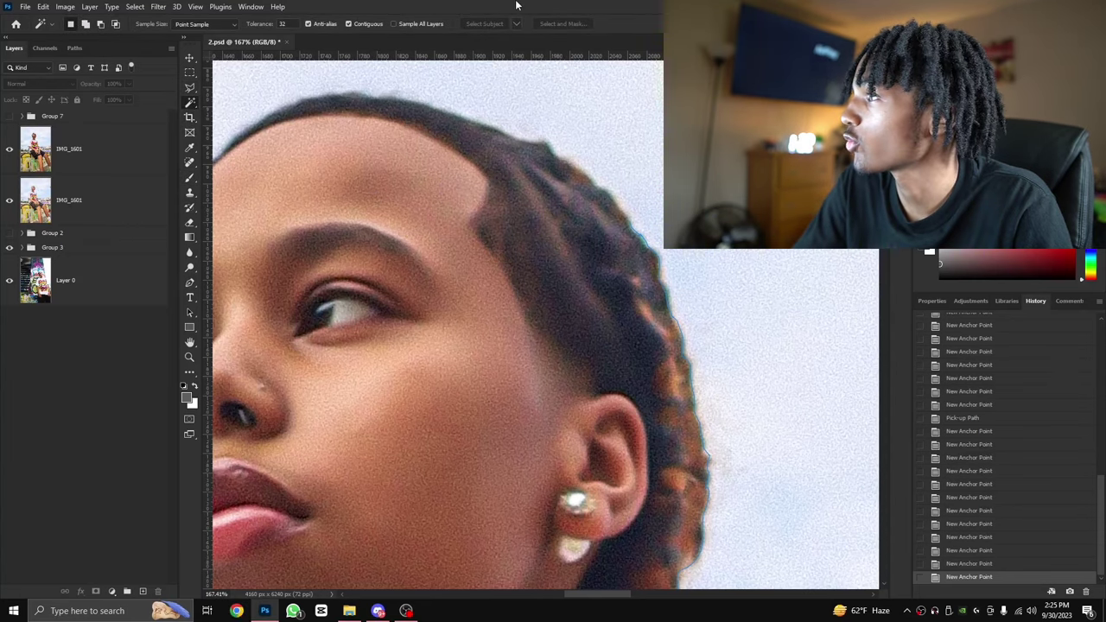
Reactivate the Pen tool and pick up the path at its last anchor on the braids, undoing the stray points.
click(191, 283)
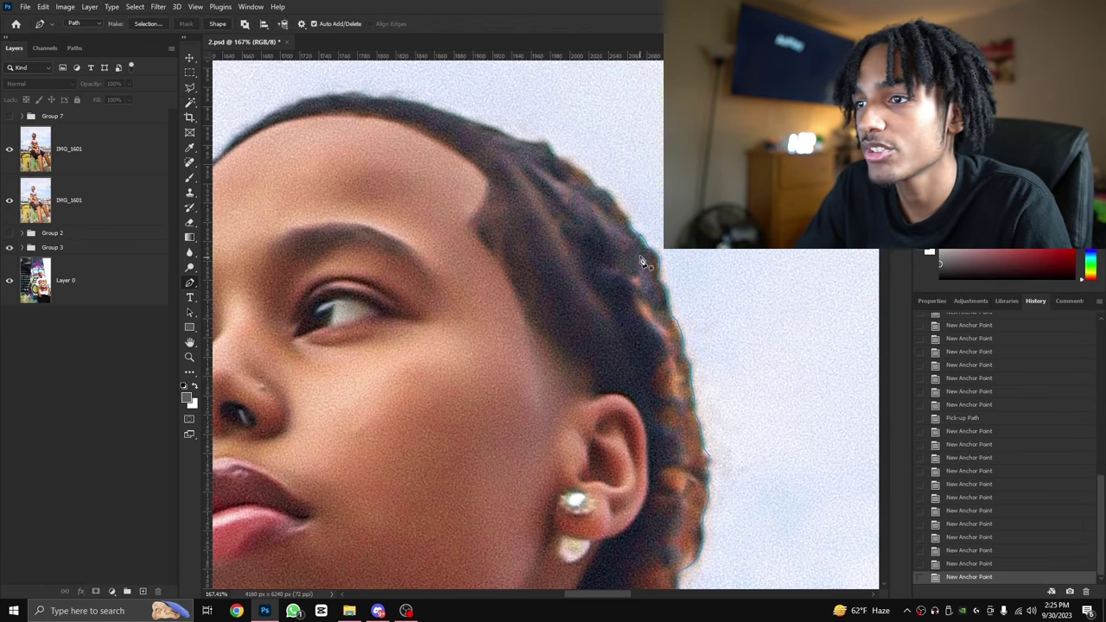
click(630, 232)
key(ctrl+z)
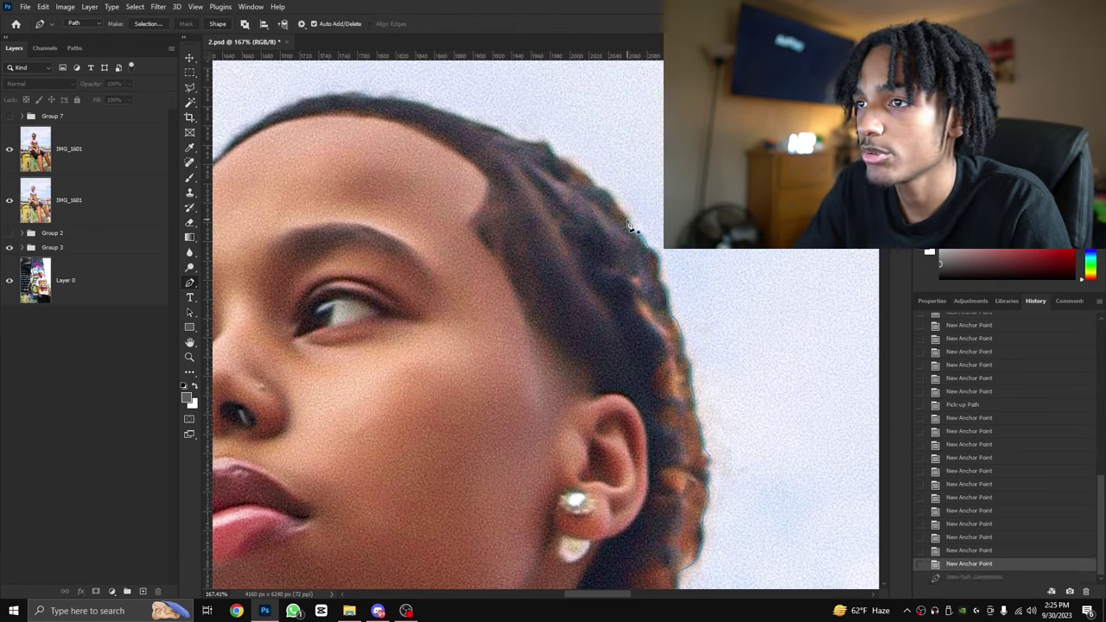
click(628, 222)
key(ctrl+z)
click(630, 225)
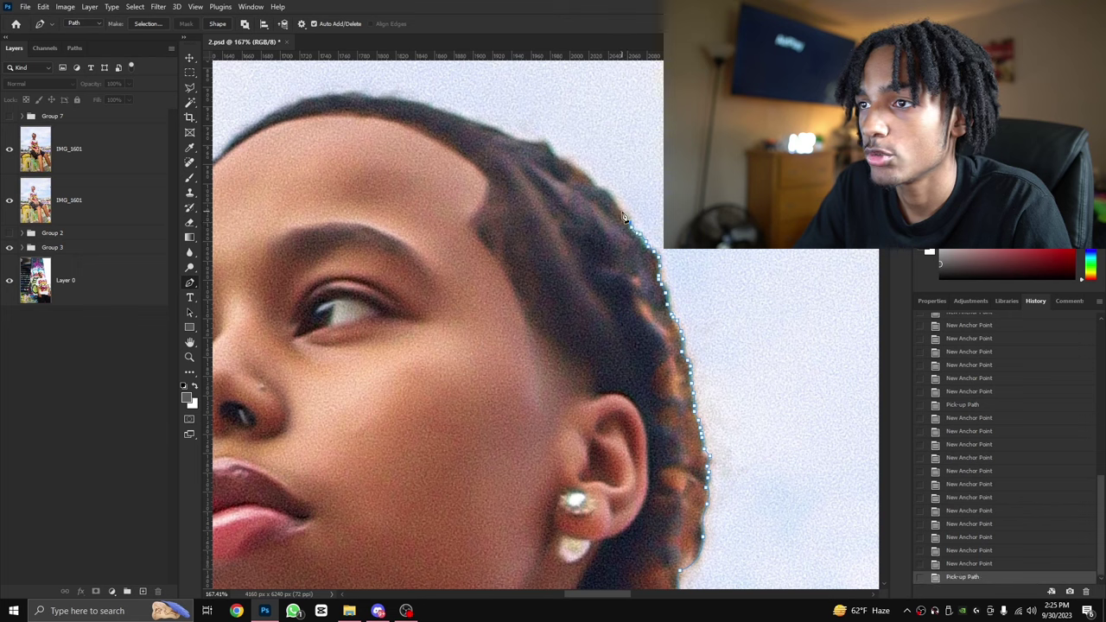
Trace the path over the crown and down the front hairline to the forehead, undoing the misplaced last anchor.
mouse_move(614, 208)
mouse_down()
mouse_move(464, 122)
mouse_move(380, 97)
mouse_move(331, 100)
mouse_up()
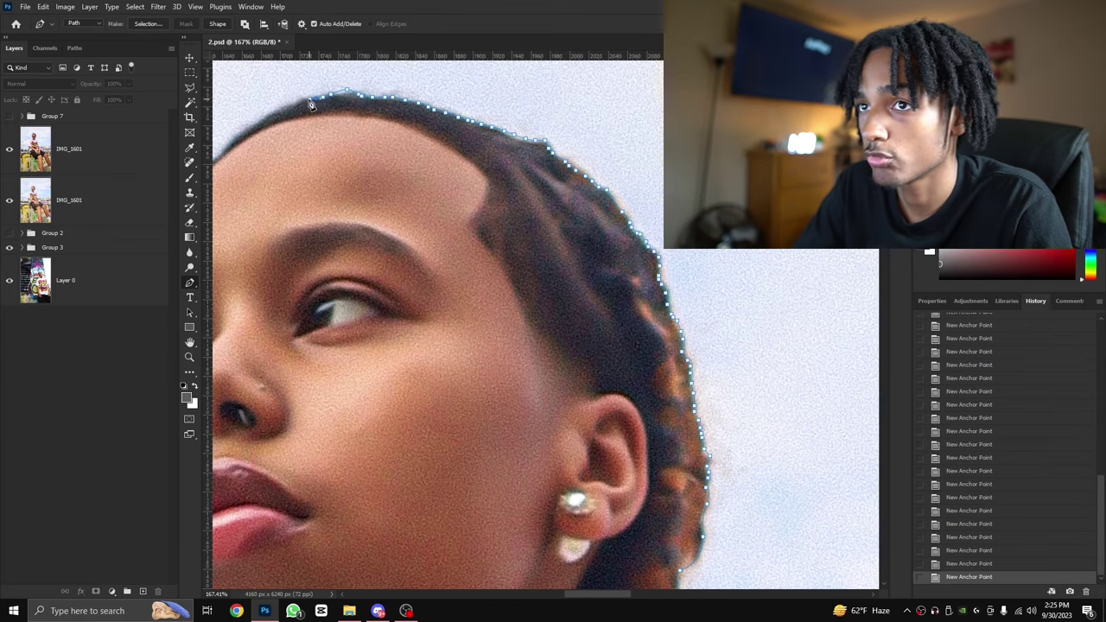
scroll(276, 115, left, 4)
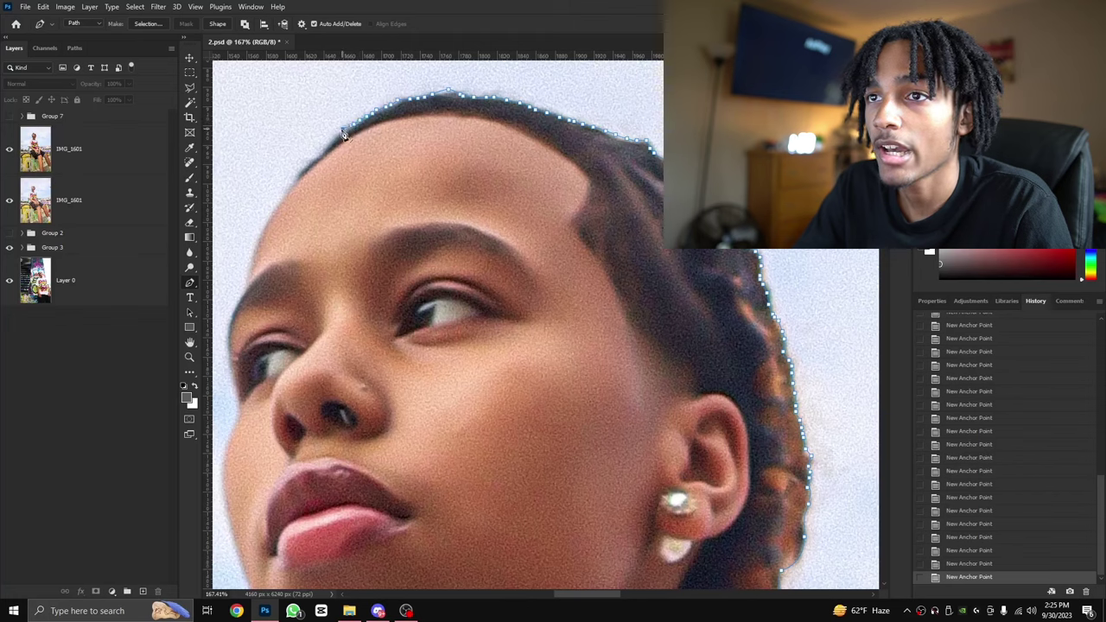
drag(322, 153, 284, 195)
key(ctrl+z)
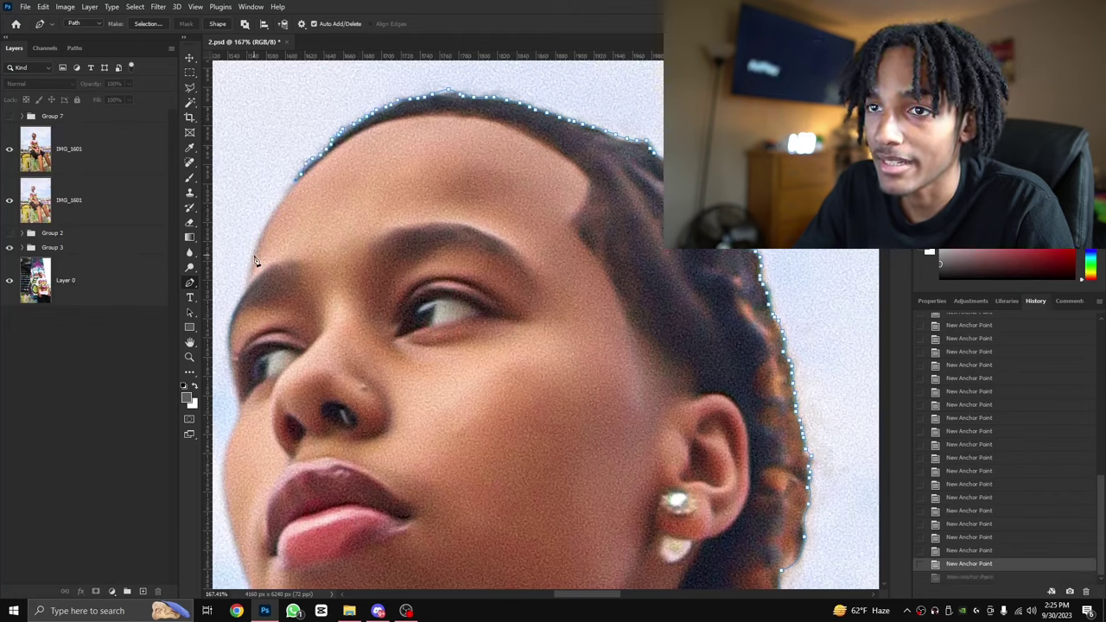
Trace the path with curved anchors down the forehead to the outer eyebrow and undo the misplaced cheek anchor.
drag(254, 256, 241, 298)
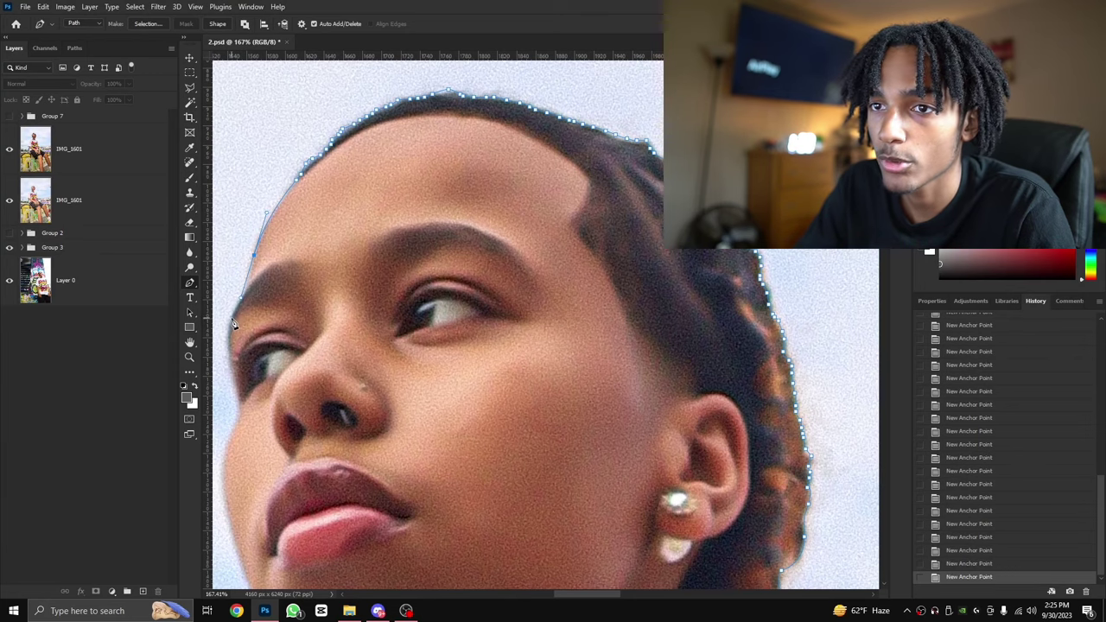
scroll(230, 361, down, 2)
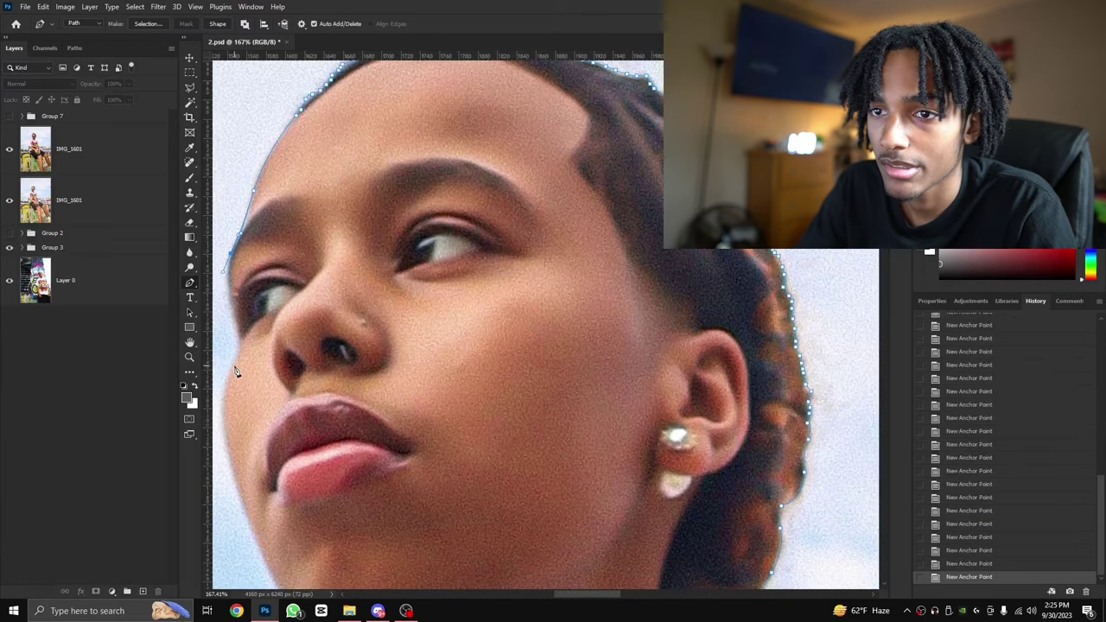
click(234, 363)
key(ctrl+z)
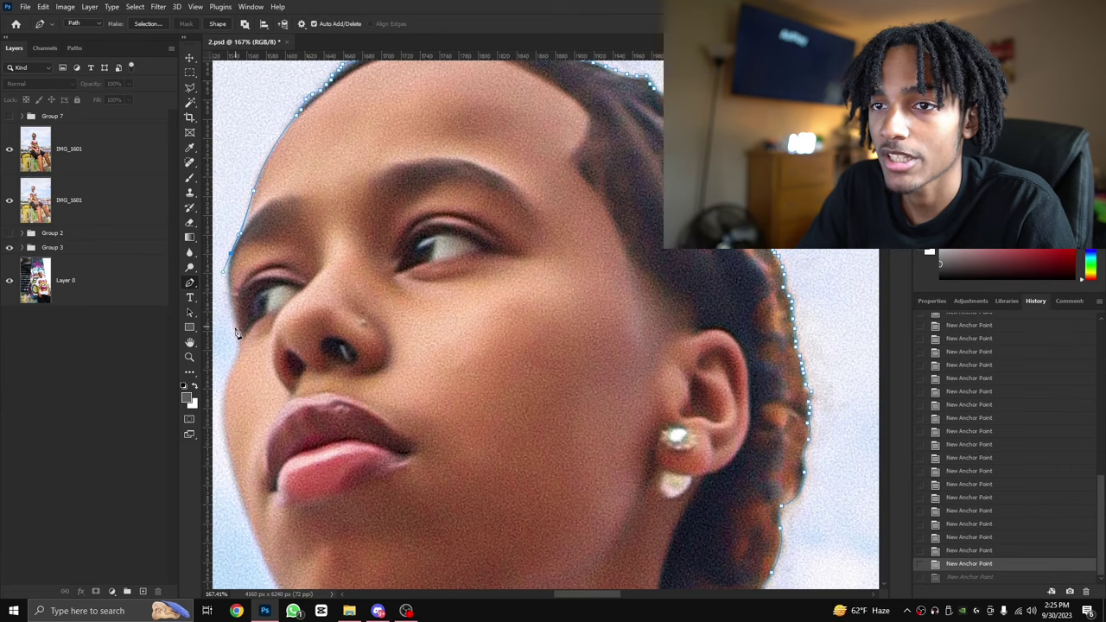
Trace the path down the cheek towards the chin with curved anchors, undoing the misplaced cheek anchor.
click(239, 344)
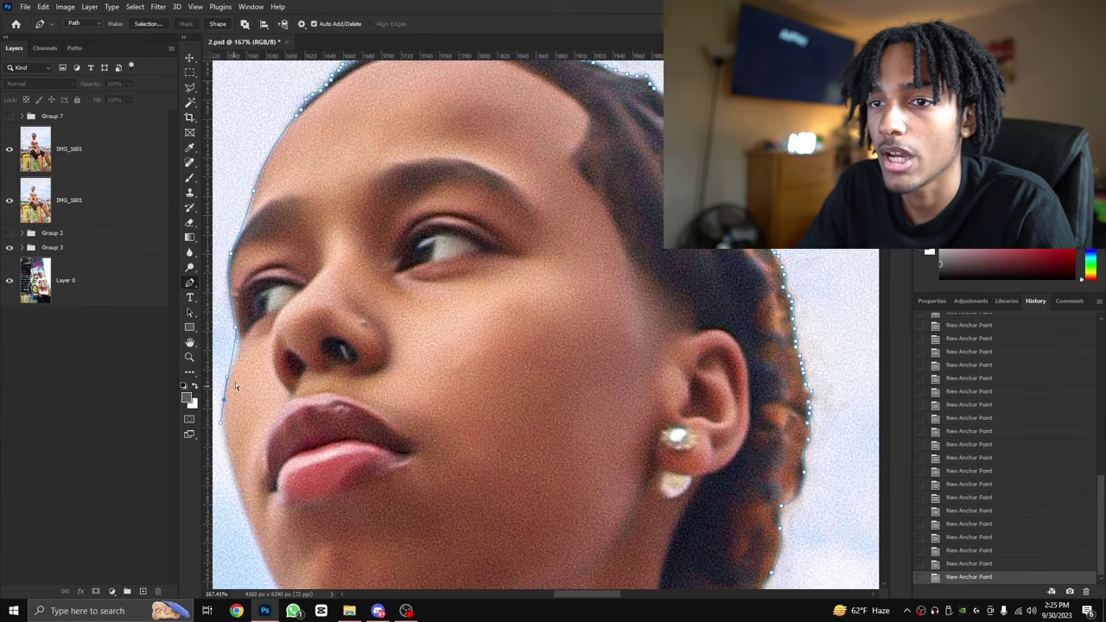
key(ctrl+z)
click(225, 380)
scroll(250, 402, down, 4)
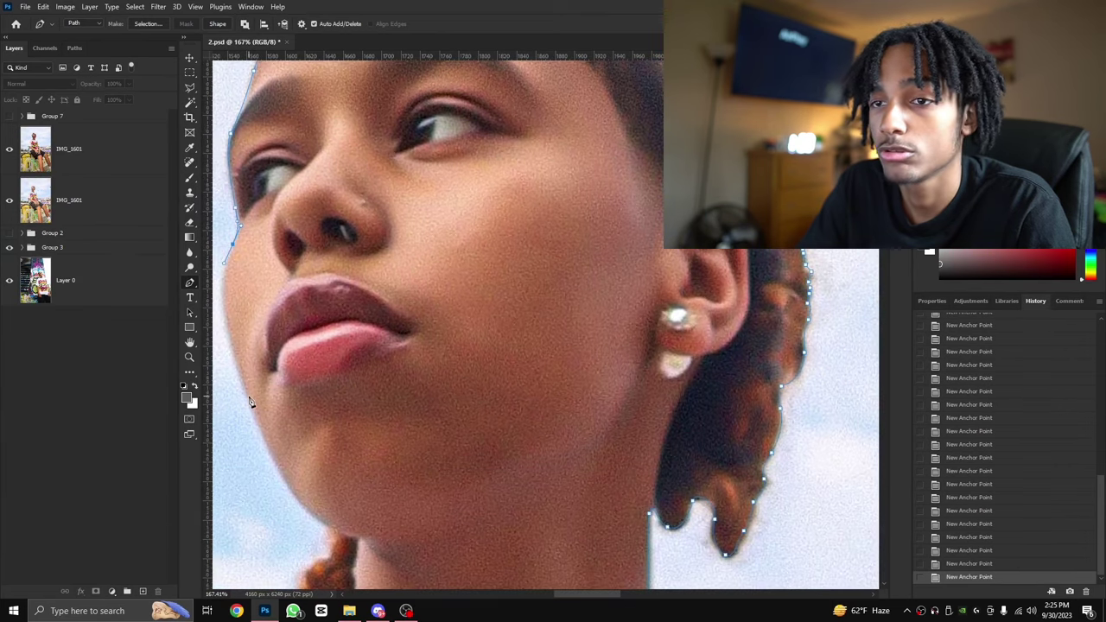
drag(249, 402, 291, 508)
scroll(294, 508, down, 2)
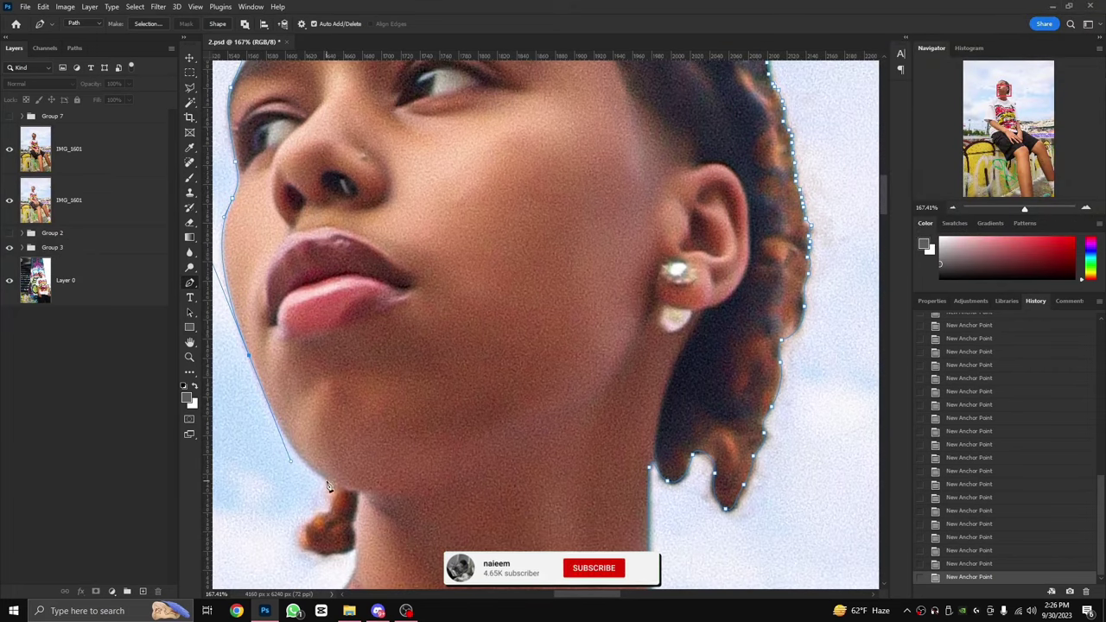
Continue the path from the chin around the small braid hanging behind the jaw with closely spaced anchors.
click(326, 477)
click(329, 488)
click(329, 497)
click(329, 508)
click(317, 513)
click(309, 518)
click(304, 528)
click(303, 539)
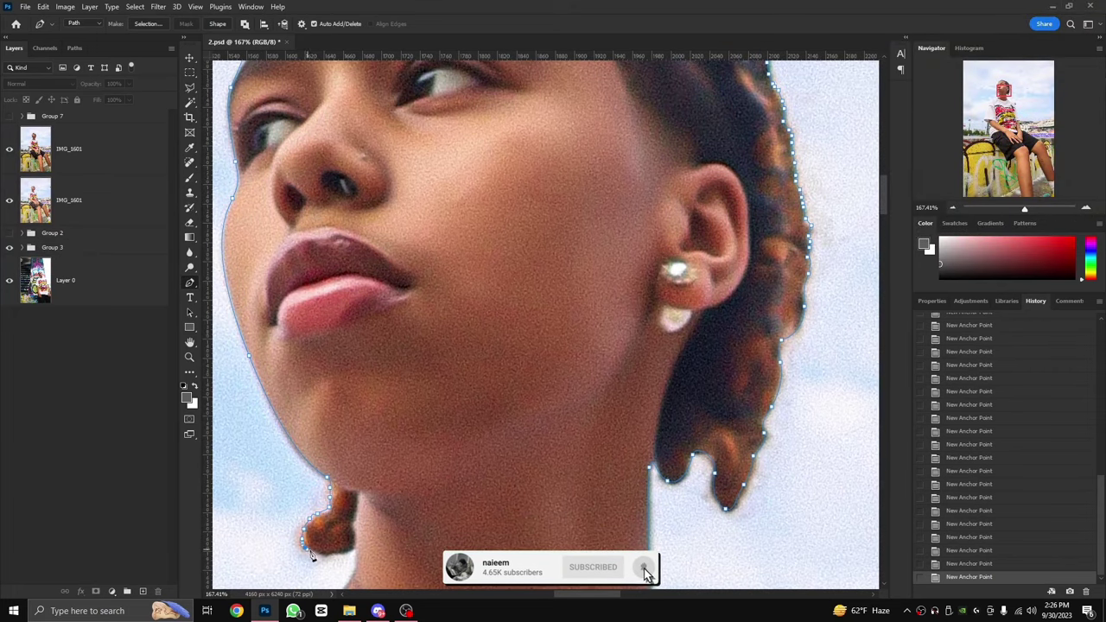
click(311, 551)
click(324, 554)
click(335, 553)
click(342, 552)
double_click(353, 549)
Trace the path down the neck, past the collar and onto the shoulder of the white T-shirt.
scroll(353, 549, down, 4)
drag(331, 473, 254, 510)
click(281, 496)
click(267, 499)
scroll(253, 511, left, 2)
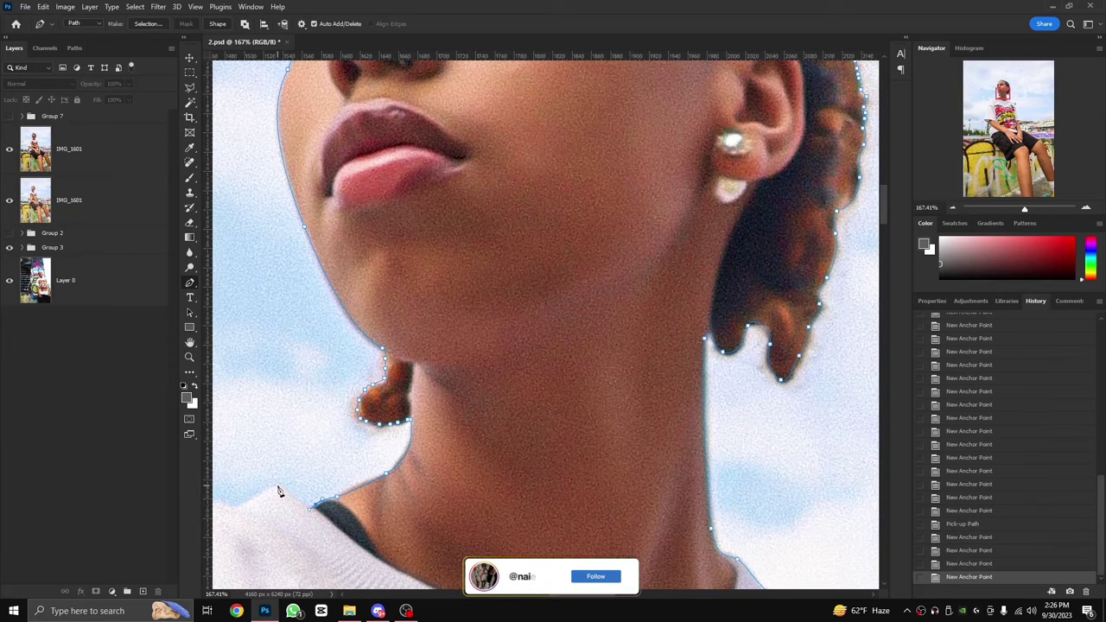
click(249, 498)
click(238, 505)
scroll(238, 506, left, 2)
click(258, 497)
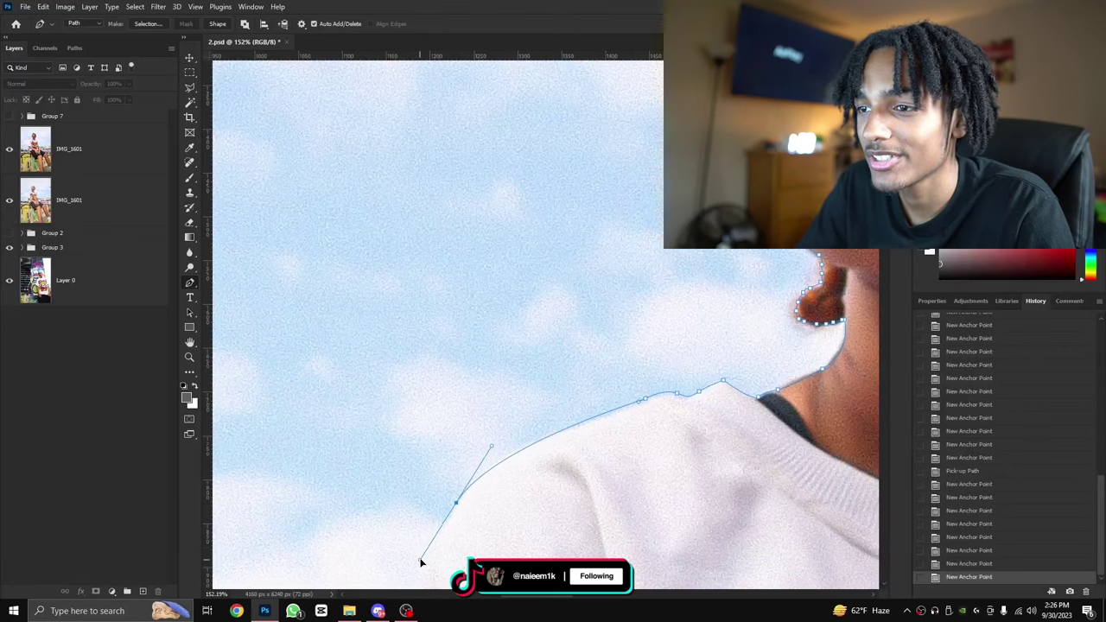
Curve the path over the shoulder and down the outer edge of the sleeve, replacing the misplaced sleeve anchor.
drag(420, 563, 431, 553)
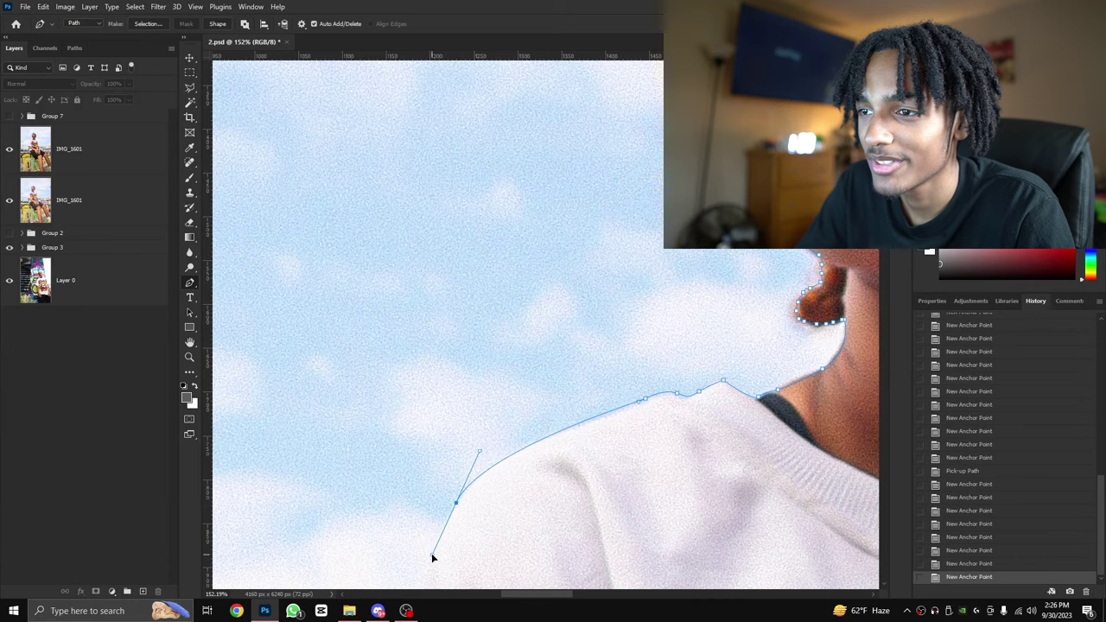
scroll(371, 518, down, 5)
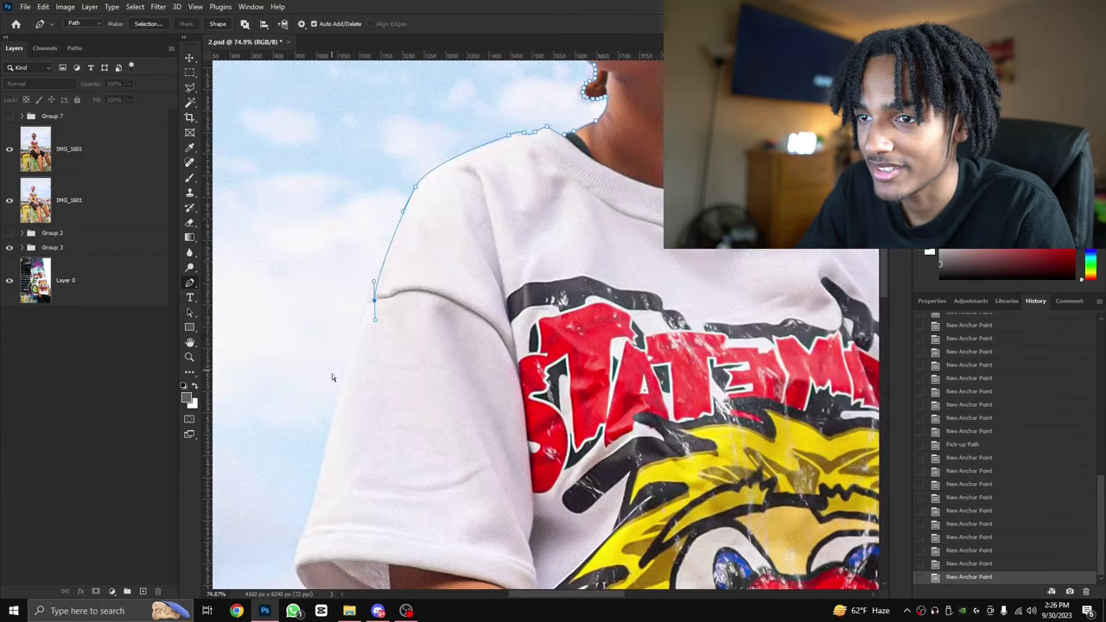
key(ctrl+z)
drag(348, 365, 338, 401)
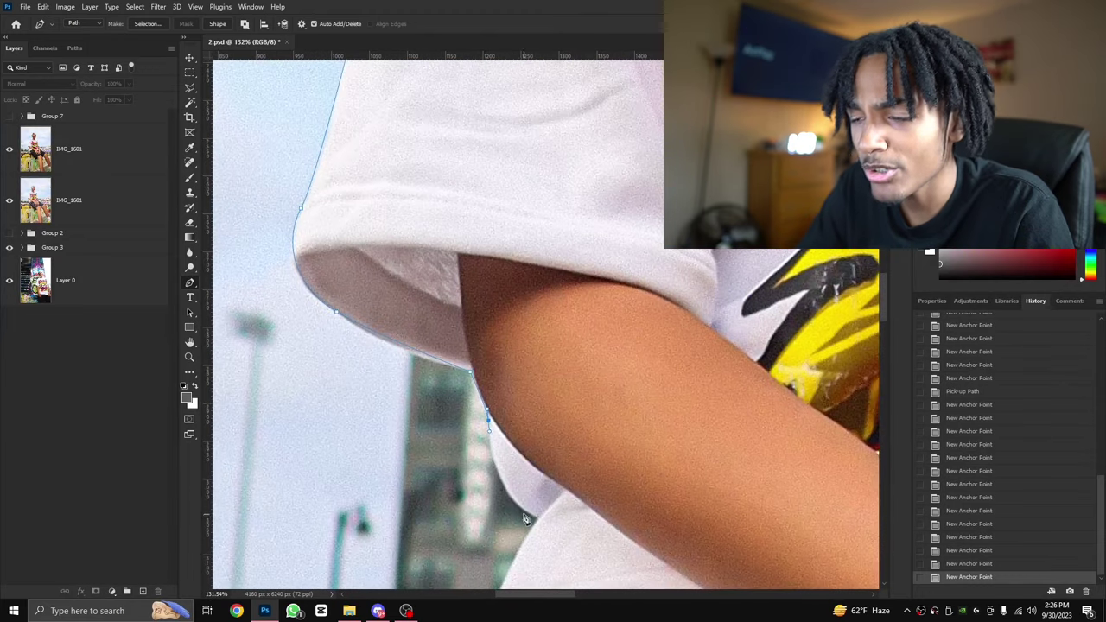
Trace the T-shirt's back edge below the arm, turning the path sharply at the fabric fold towards the waist.
drag(536, 518, 582, 541)
alt+click(537, 519)
scroll(429, 521, down, 3)
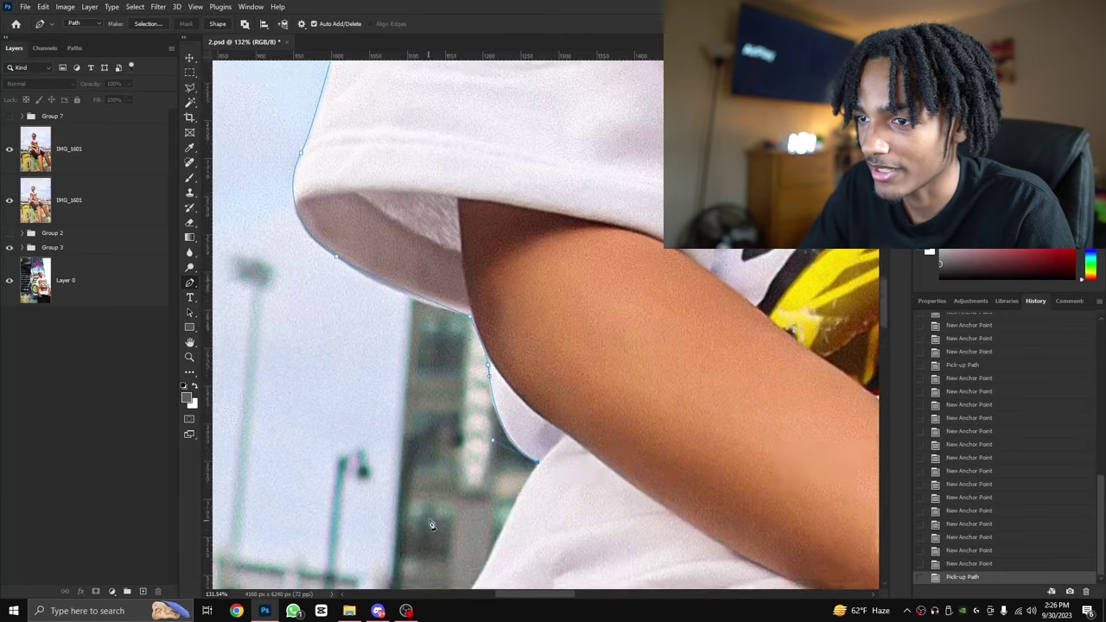
scroll(432, 514, down, 3)
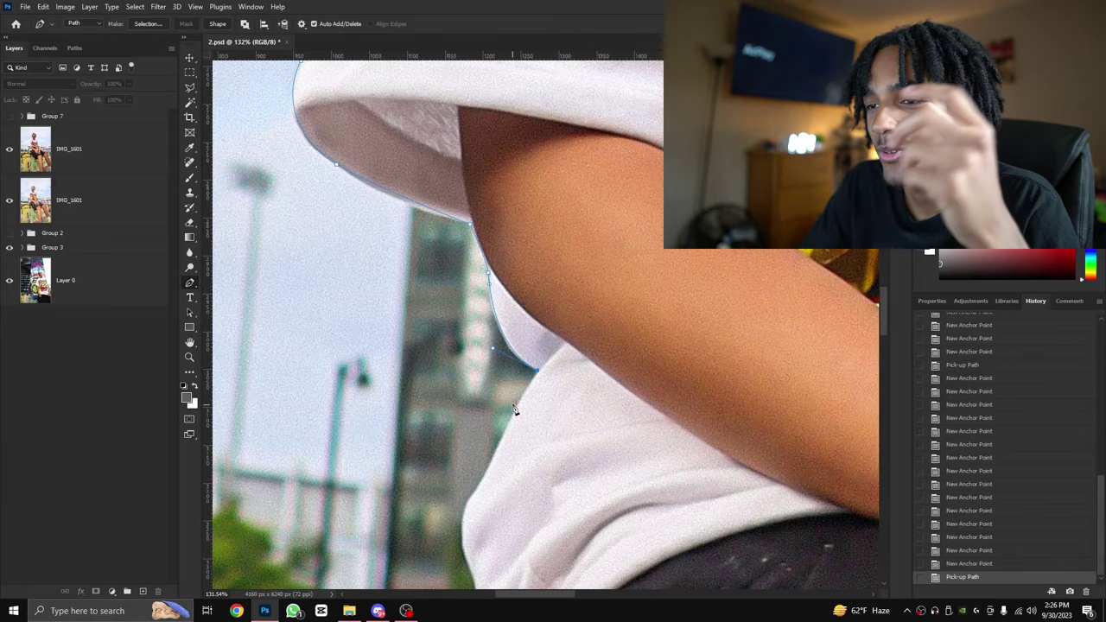
drag(498, 424, 501, 439)
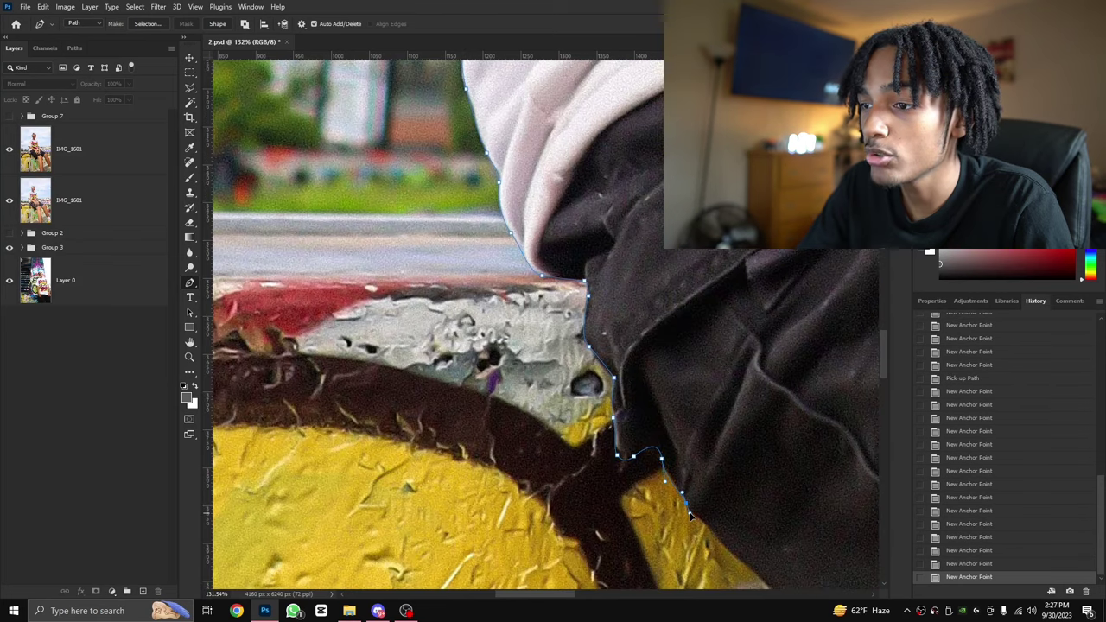
Continue the path along the lower edge of the black shorts against the yellow graffiti wall.
click(689, 516)
scroll(692, 519, down, 2)
click(798, 556)
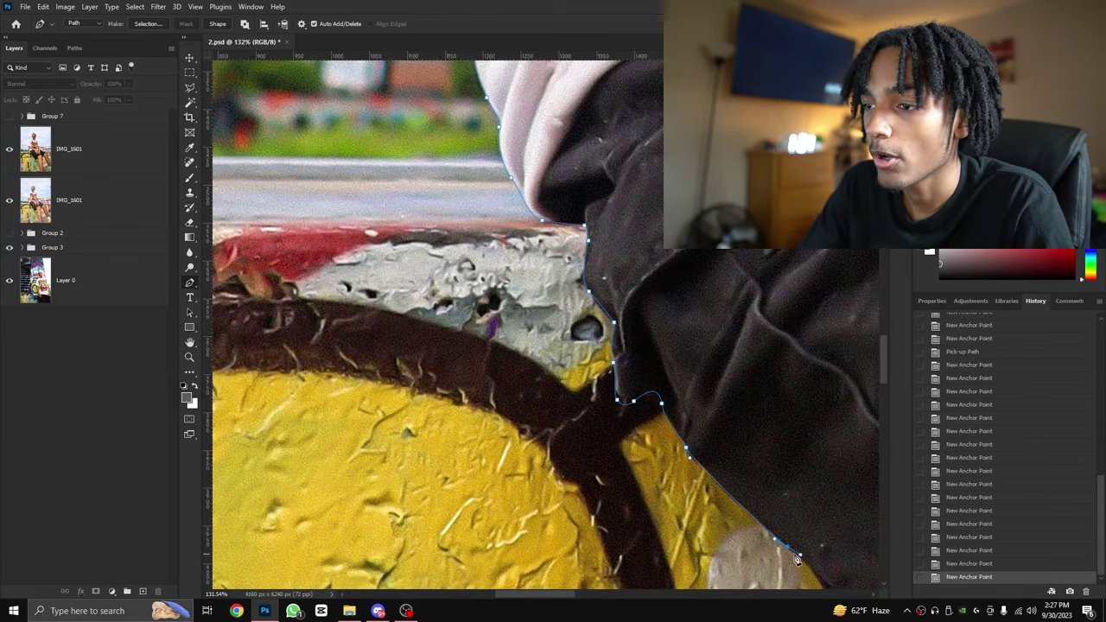
scroll(797, 560, down, 8)
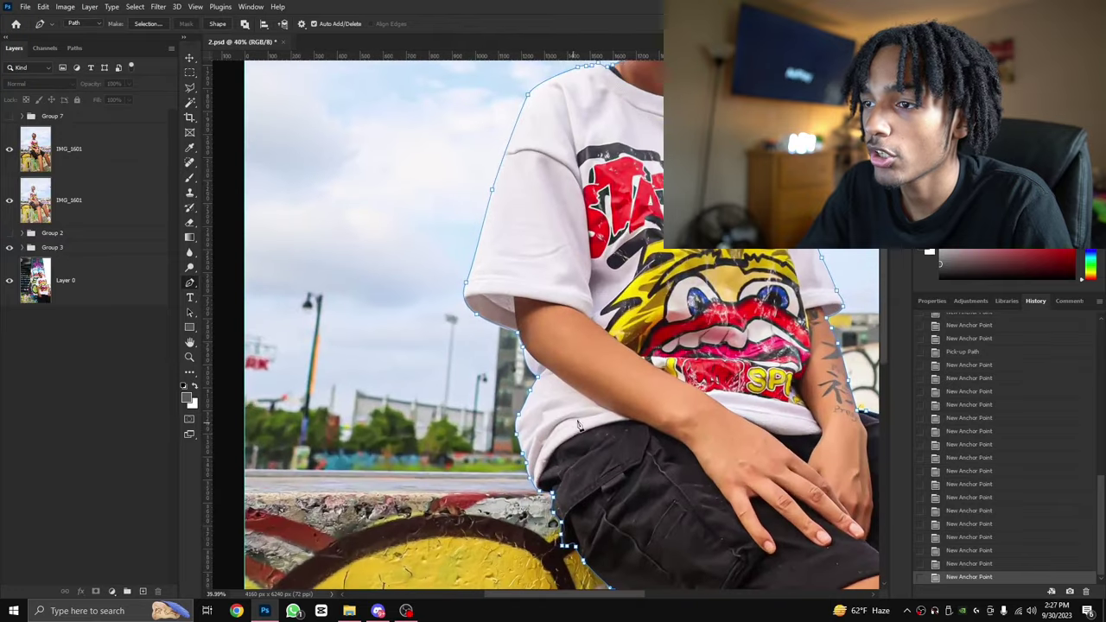
scroll(580, 425, down, 4)
scroll(784, 494, up, 3)
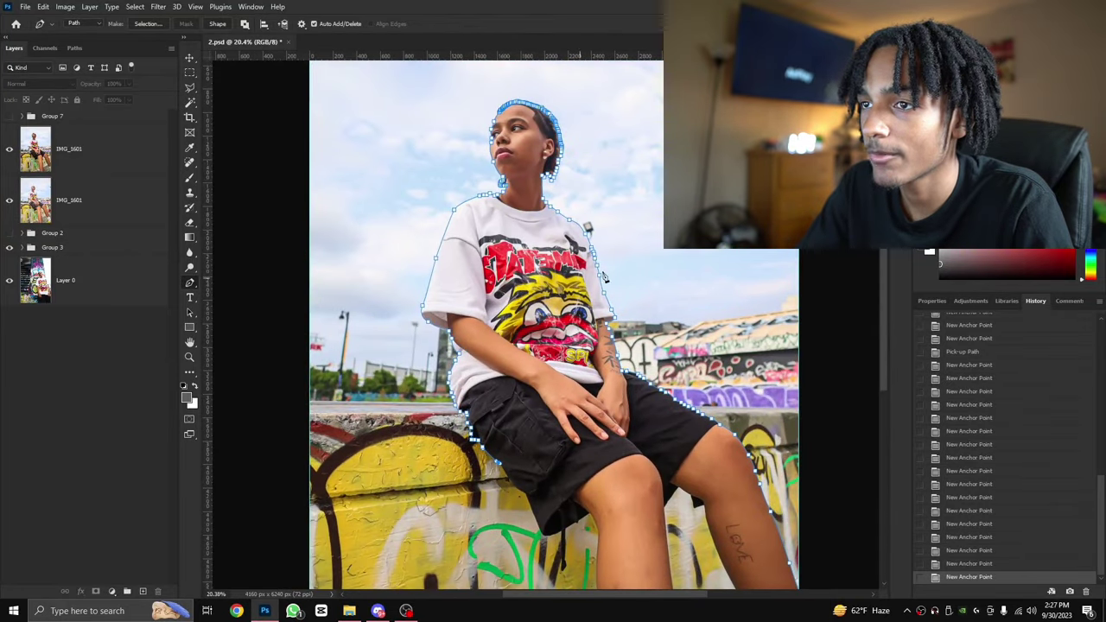
scroll(570, 519, up, 6)
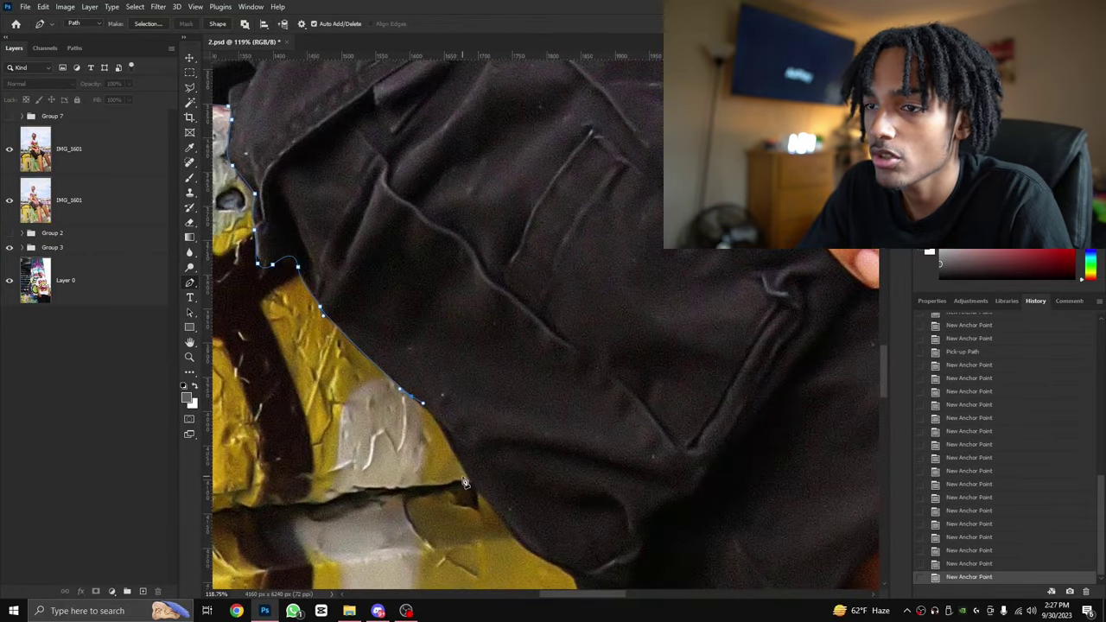
click(467, 481)
scroll(519, 346, down, 6)
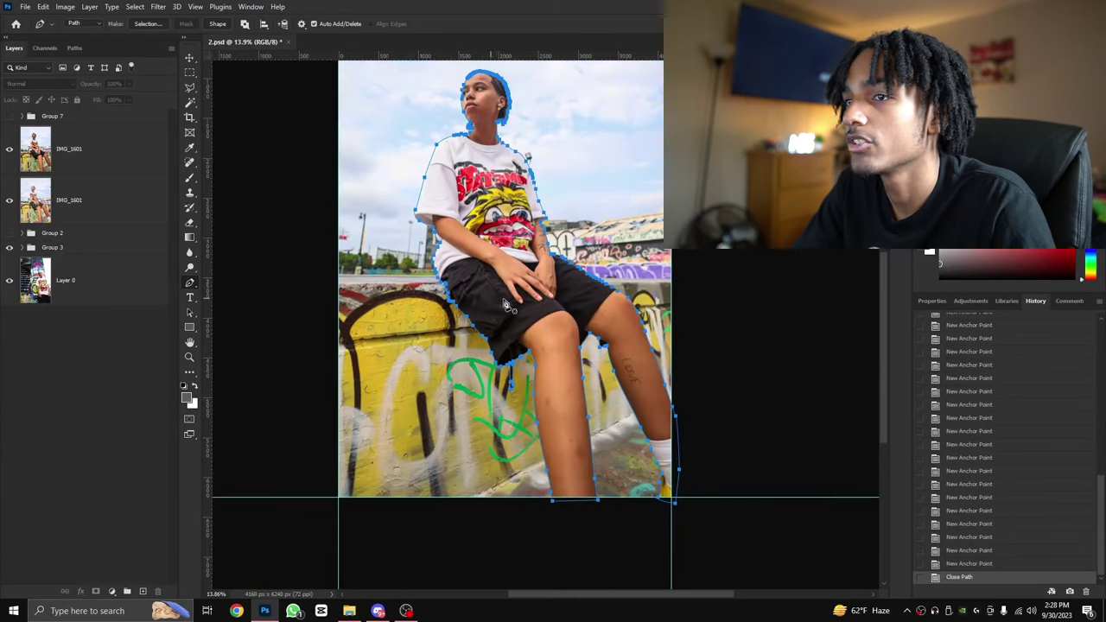
Undo the path closure and the last anchor beside the ankle, and close the path at the calf anchor.
scroll(519, 285, up, 2)
scroll(523, 264, down, 3)
scroll(523, 264, up, 2)
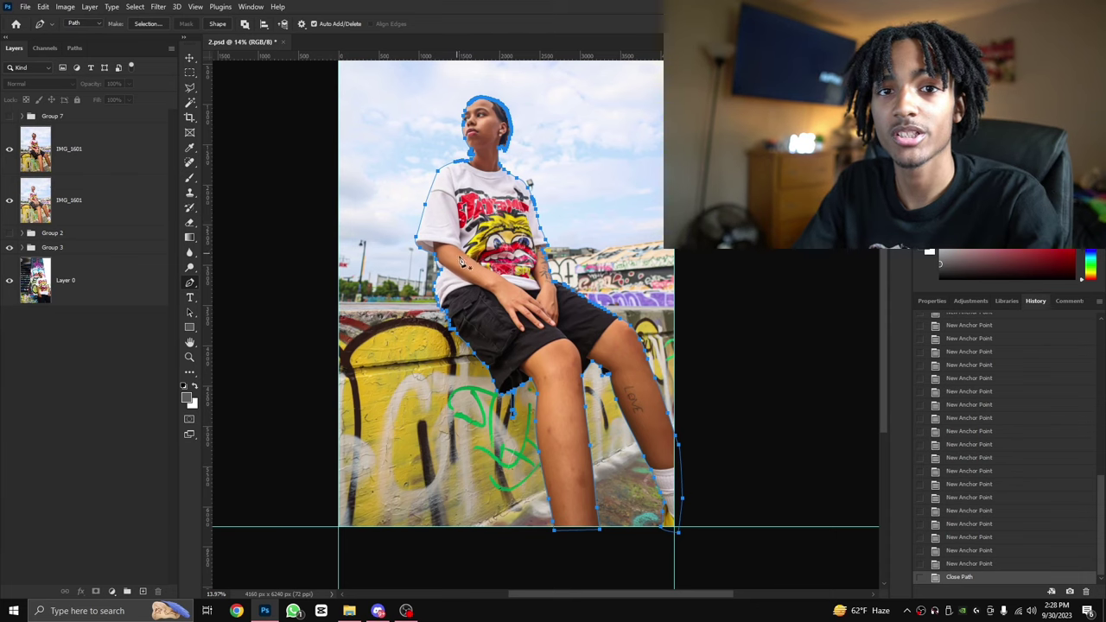
scroll(664, 503, up, 1)
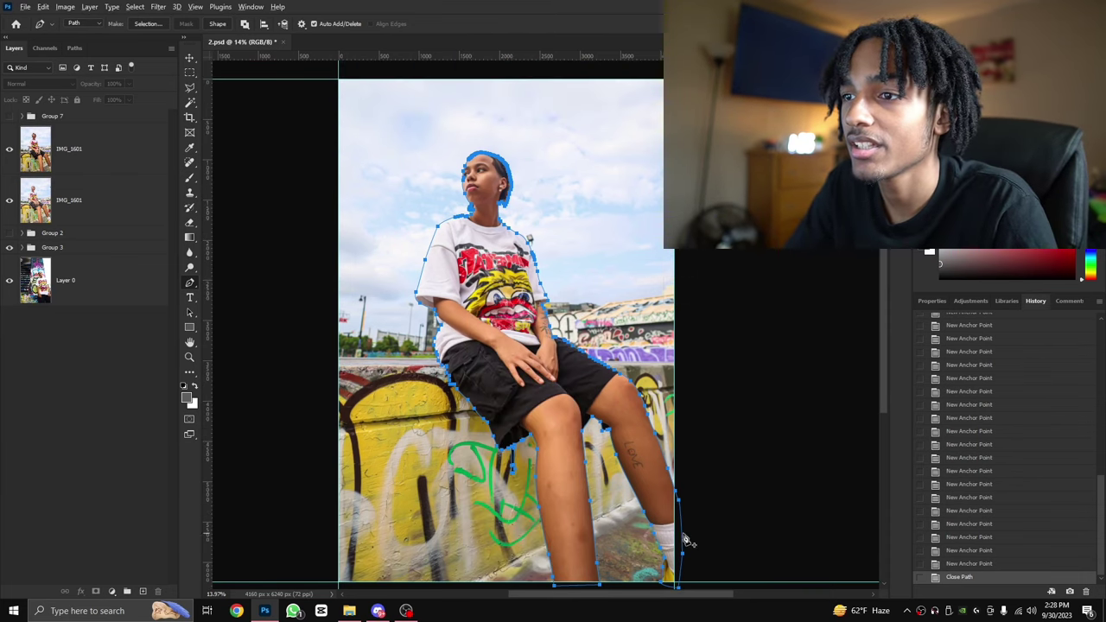
scroll(683, 538, up, 2)
key(ctrl+z)
scroll(788, 533, down, 1)
key(ctrl+z)
scroll(777, 513, down, 1)
scroll(778, 516, down, 1)
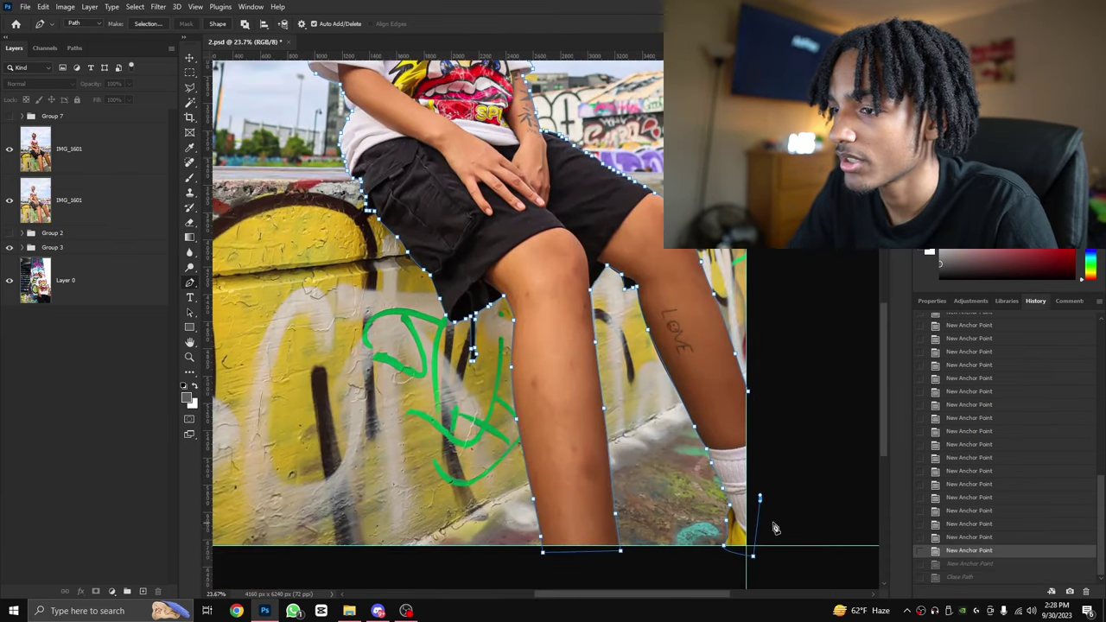
click(748, 393)
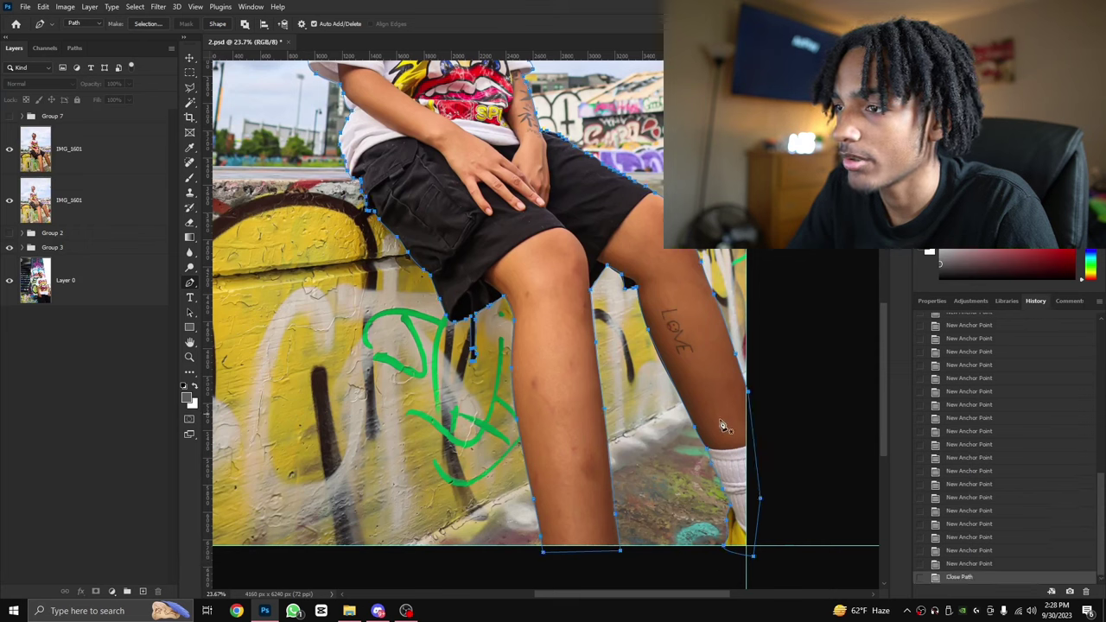
Convert the closed outline path around the model into a selection.
right_click(726, 430)
right_click(552, 239)
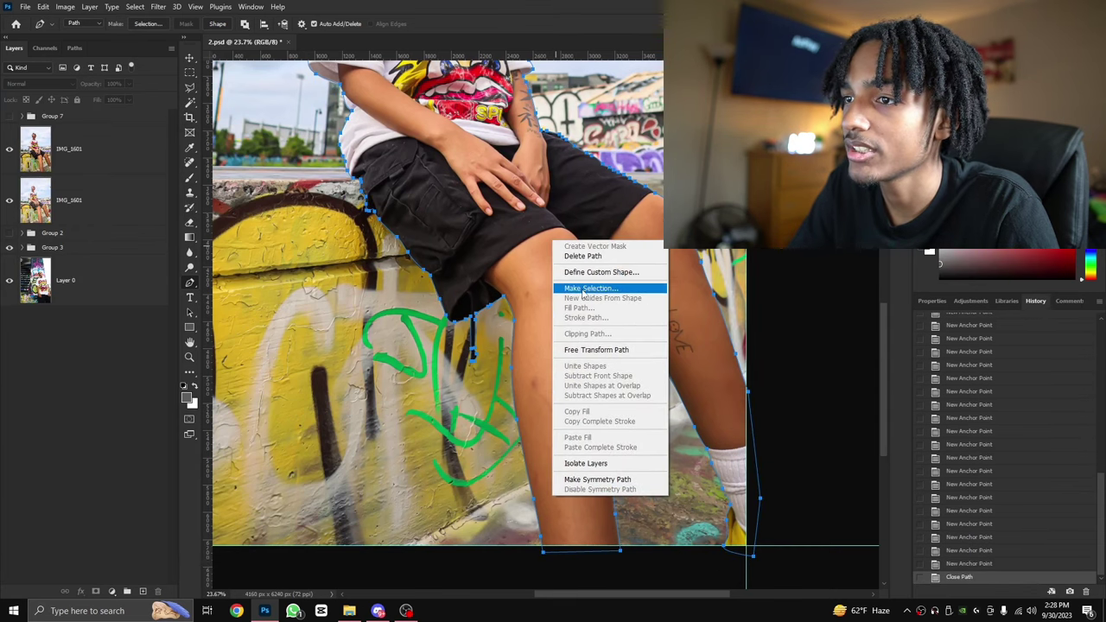
click(574, 288)
click(612, 164)
scroll(318, 246, up, 2)
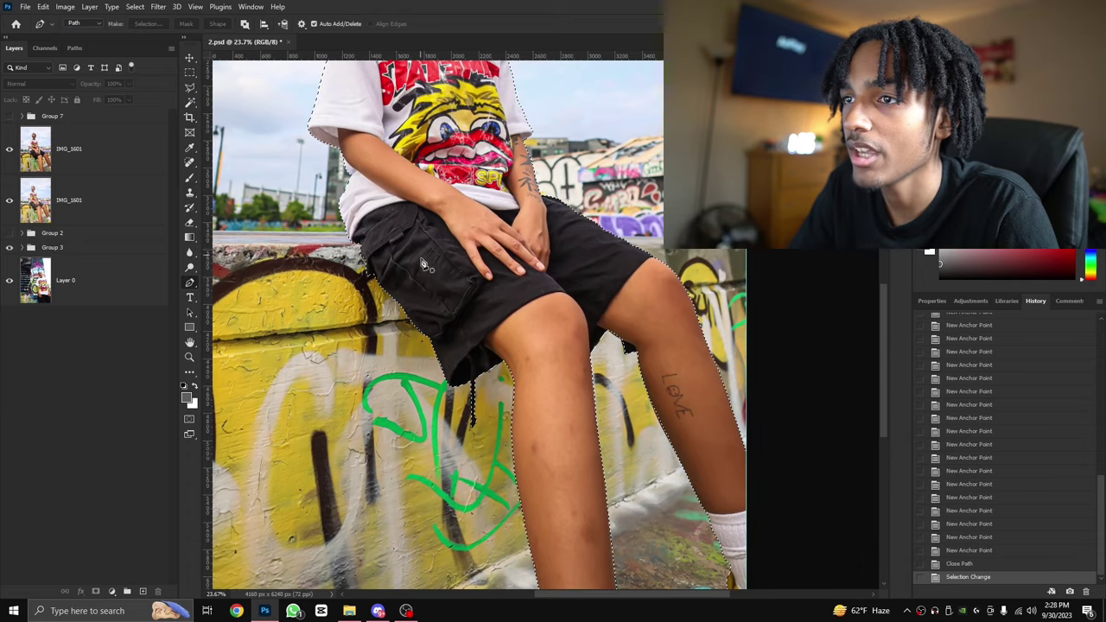
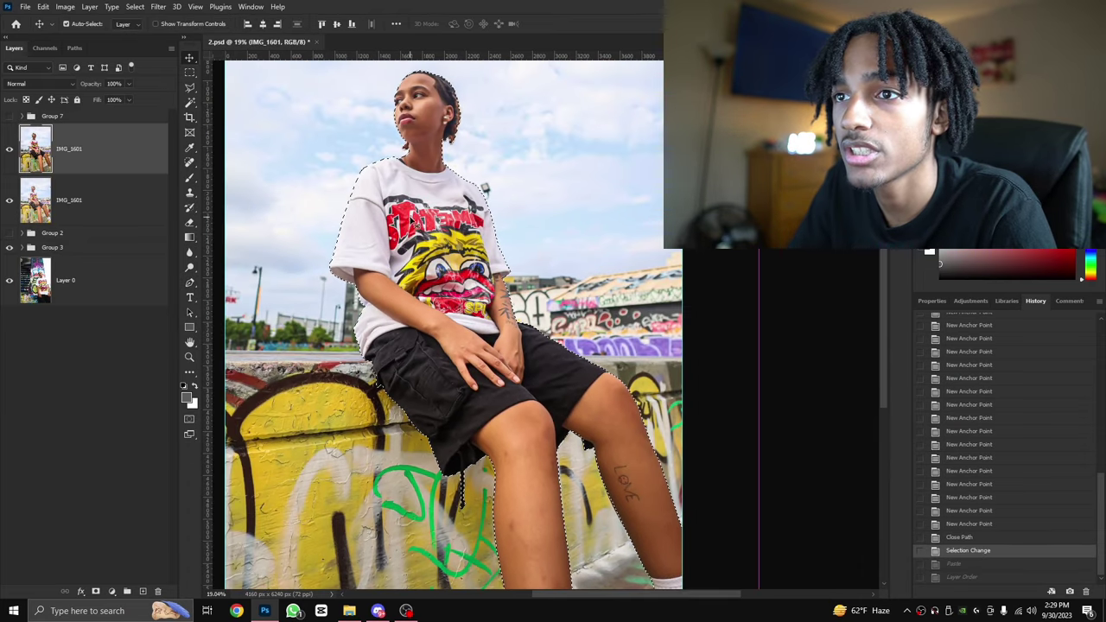
Try pasting the model cut-out as a new layer, undo it and copy the selected area to a new layer.
key(ctrl+v)
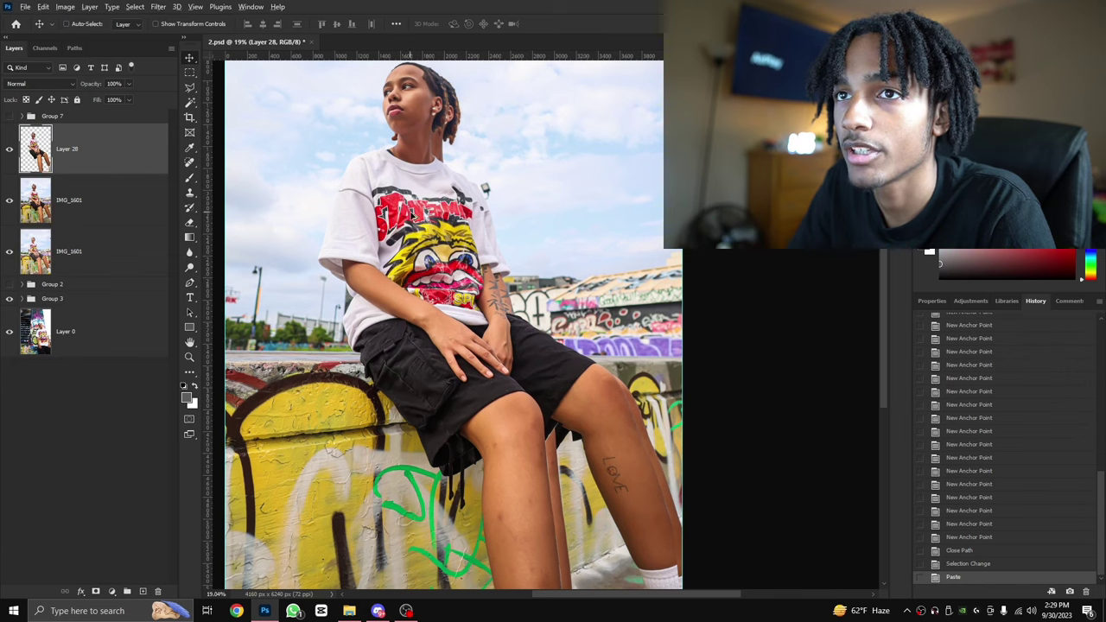
scroll(412, 215, up, 2)
scroll(386, 219, down, 2)
key(ctrl+z)
key(ctrl+z)
key(ctrl+shift+z)
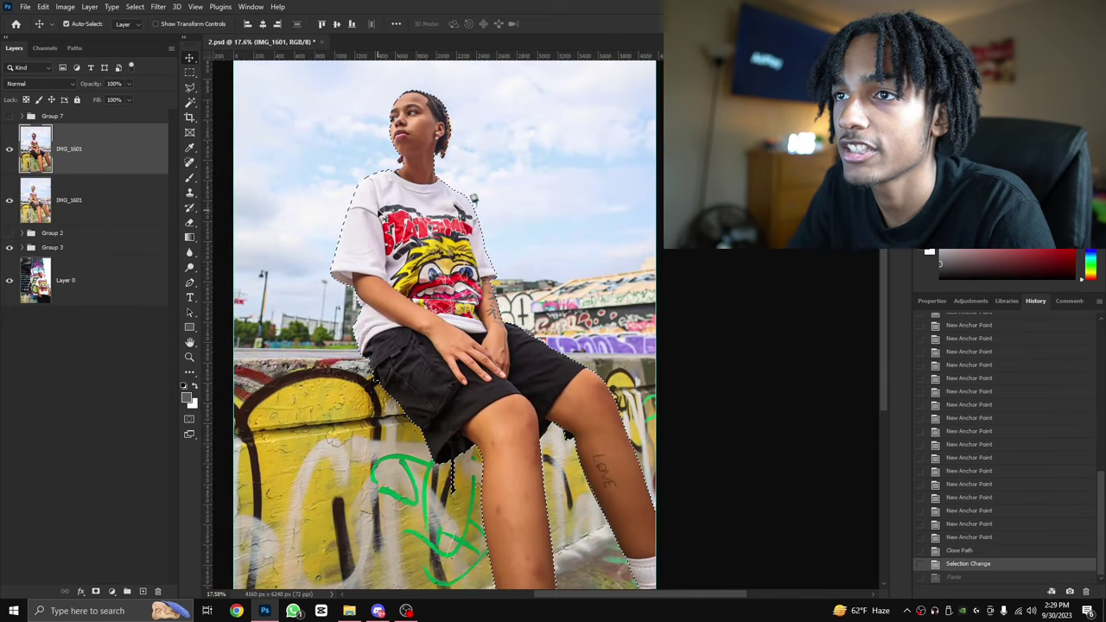
key(ctrl+j)
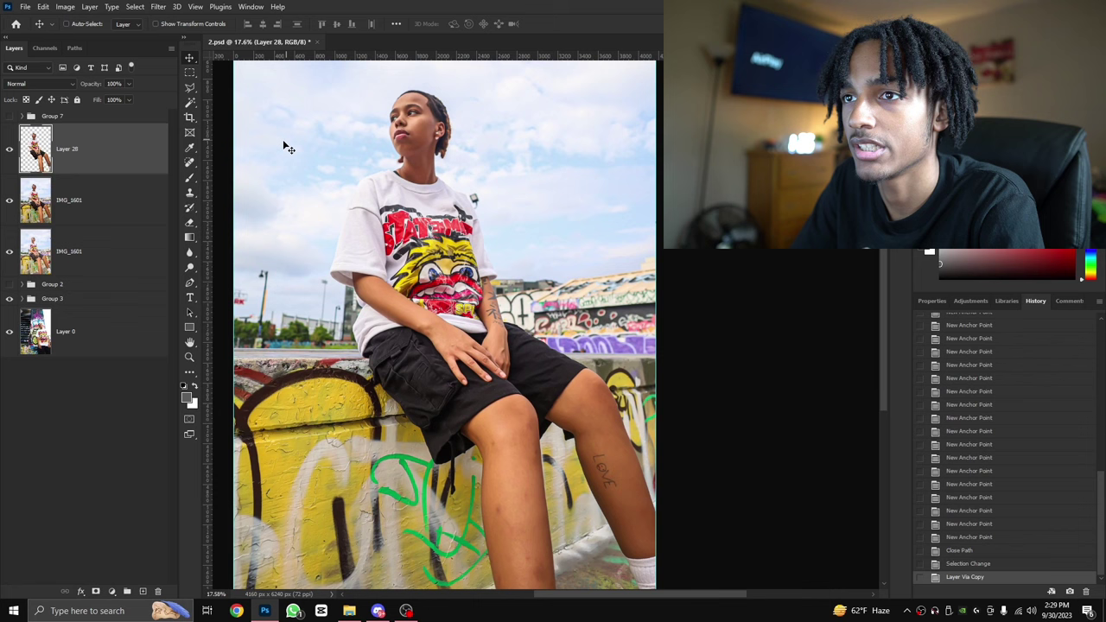
Duplicate the upper IMG_1601 photo layer several times and undo some of the extra copies.
click(117, 207)
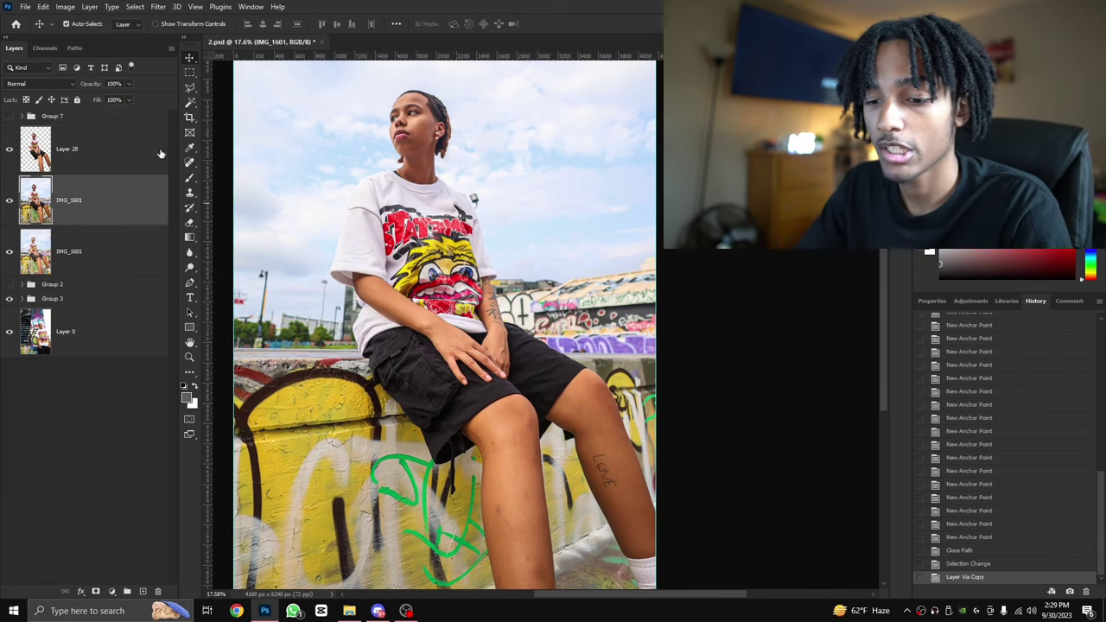
key(ctrl+j)
key(ctrl+j)
key(ctrl+j)
key(ctrl+j)
key(ctrl+j)
key(ctrl+j)
key(ctrl+z)
key(ctrl+z)
key(ctrl+z)
key(ctrl+z)
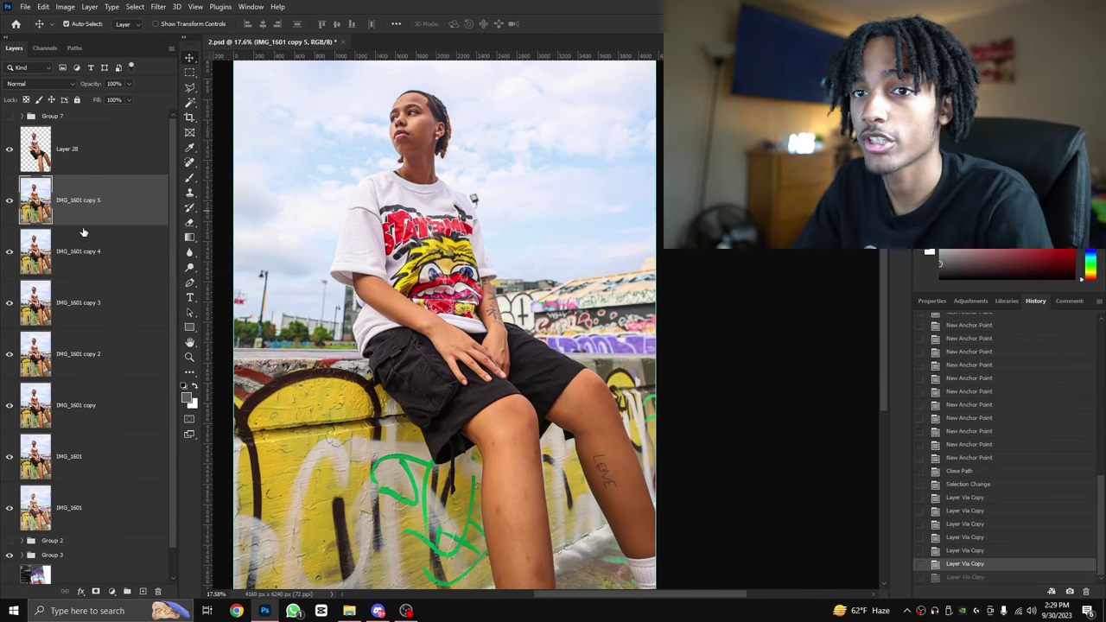
Revert the history to the model selection, copy the model from the top IMG_1601 layer to its own layer and hide all other layers.
click(964, 498)
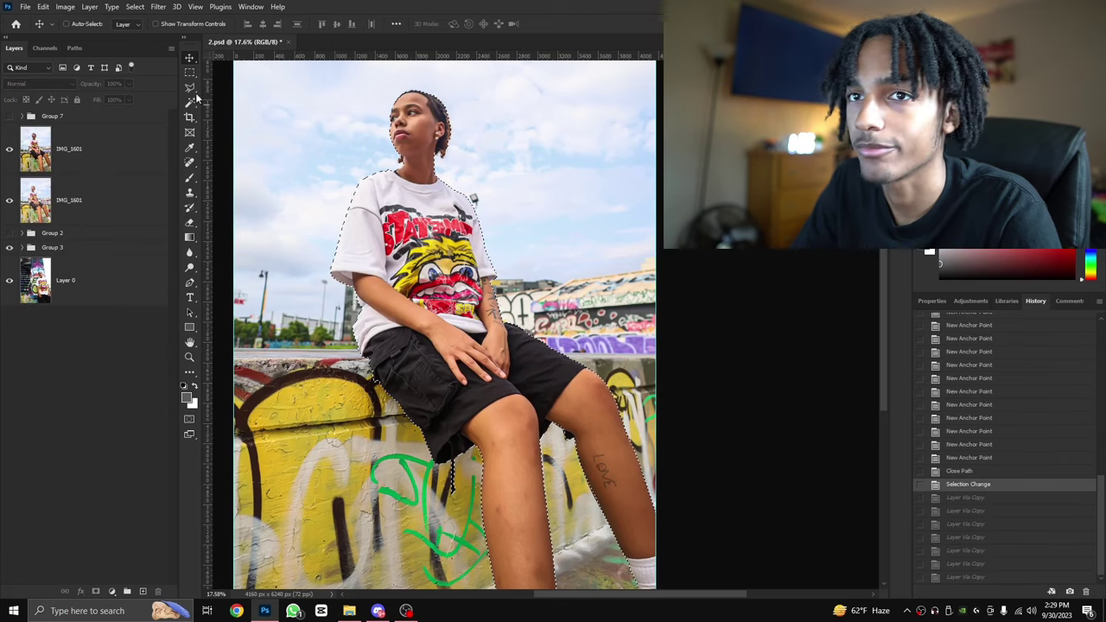
click(87, 149)
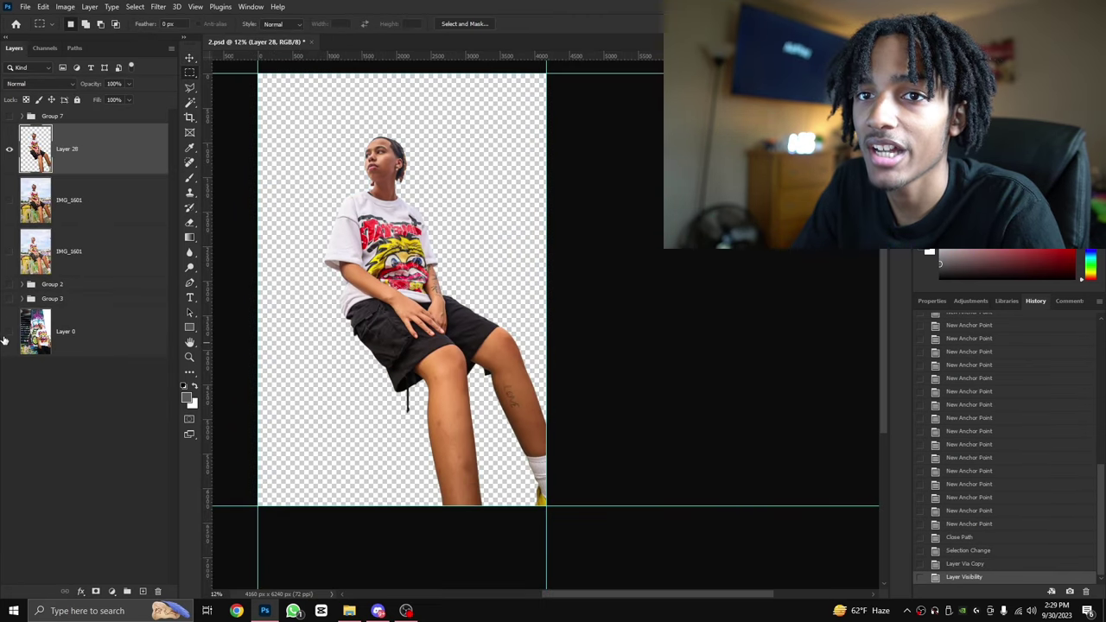
Add a new layer at the bottom of the stack beneath Layer 0 and fill it with solid black.
click(71, 336)
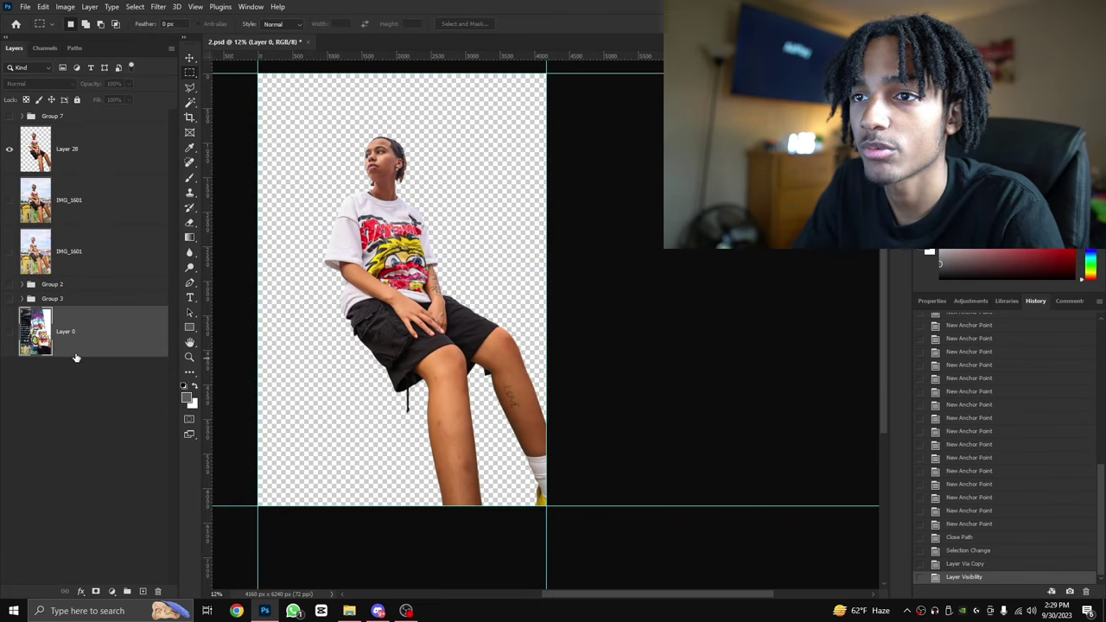
key(ctrl+shift+n)
key(Return)
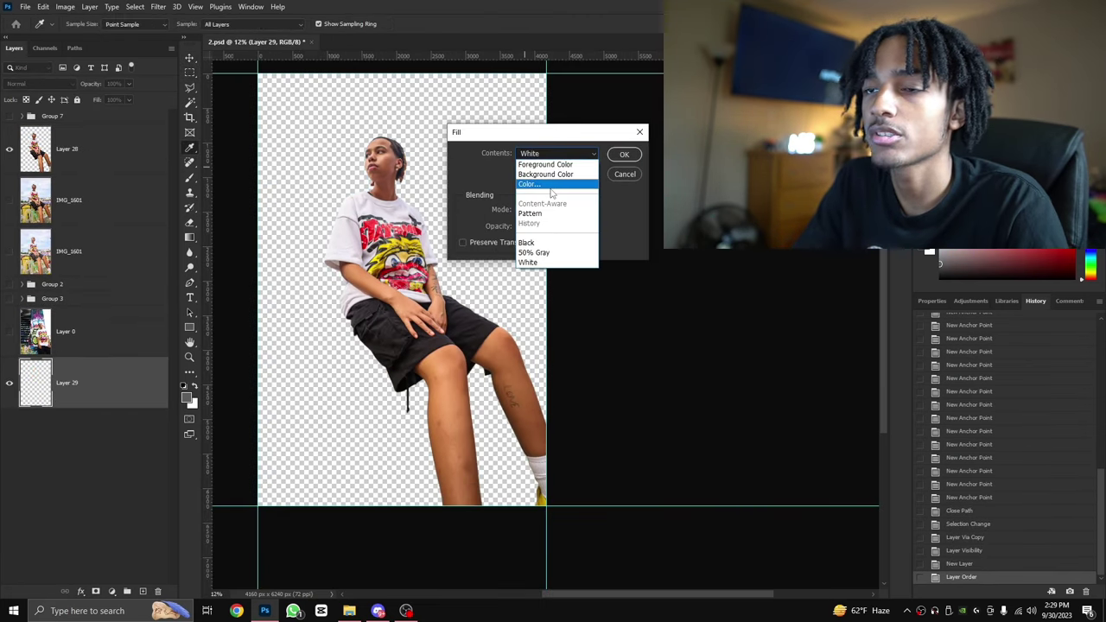
click(550, 187)
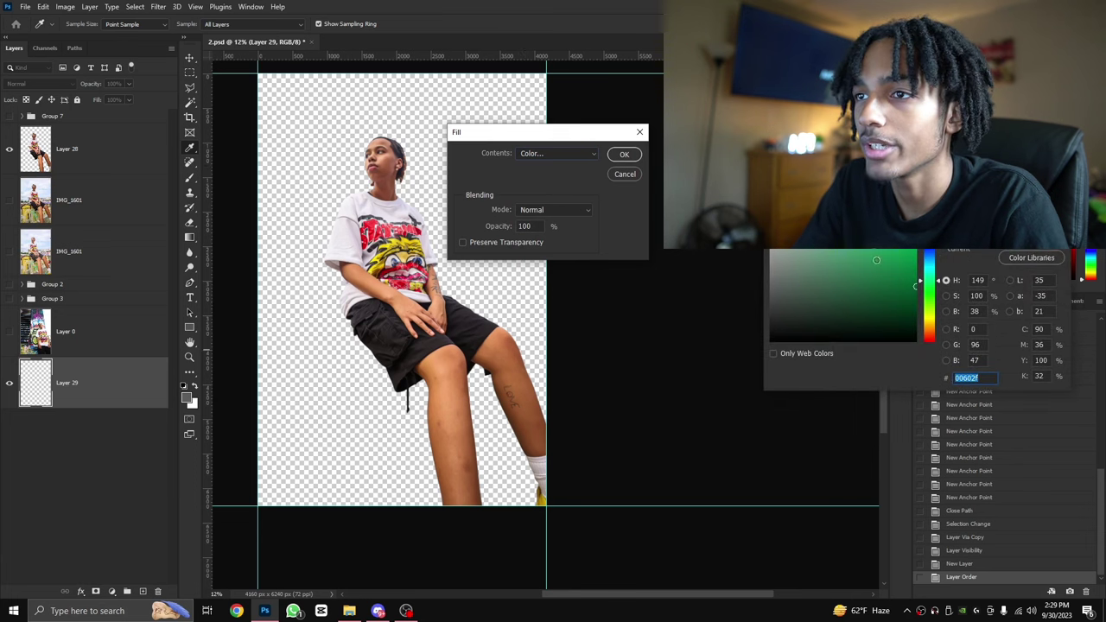
key(Return)
click(628, 154)
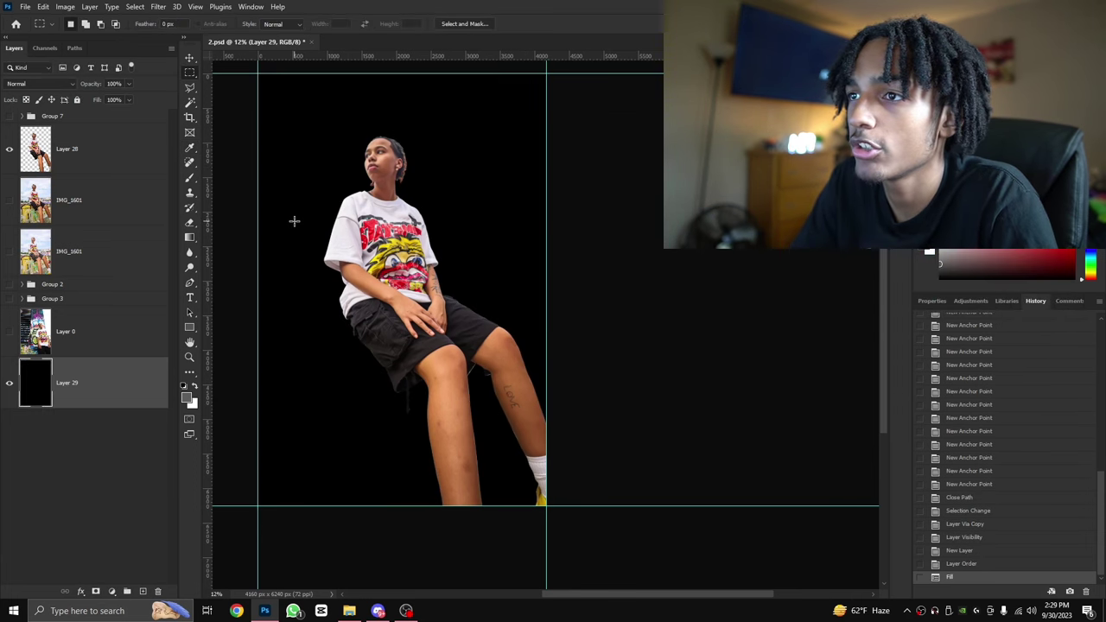
Show the upper IMG_1601 photo layer and hide and reshow Layer 28, the model cut-out, to compare.
scroll(260, 228, up, 4)
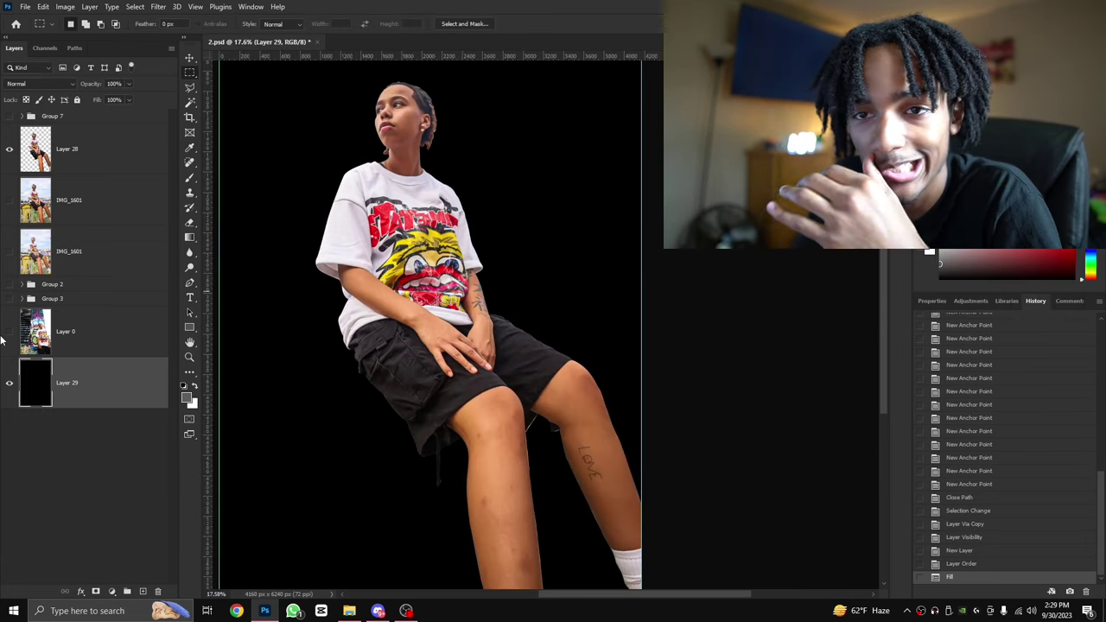
click(9, 200)
key(ctrl+0)
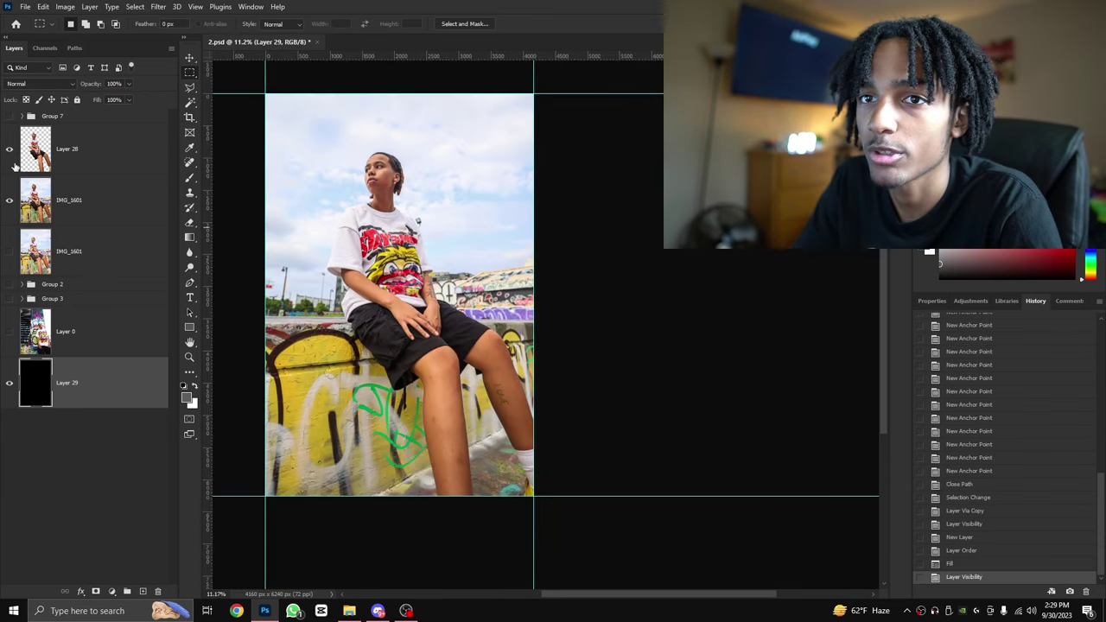
click(10, 150)
click(10, 150)
Select the upper IMG_1601 layer and toggle its visibility to compare the model against the photo and against black.
click(19, 202)
click(10, 202)
click(9, 201)
click(10, 202)
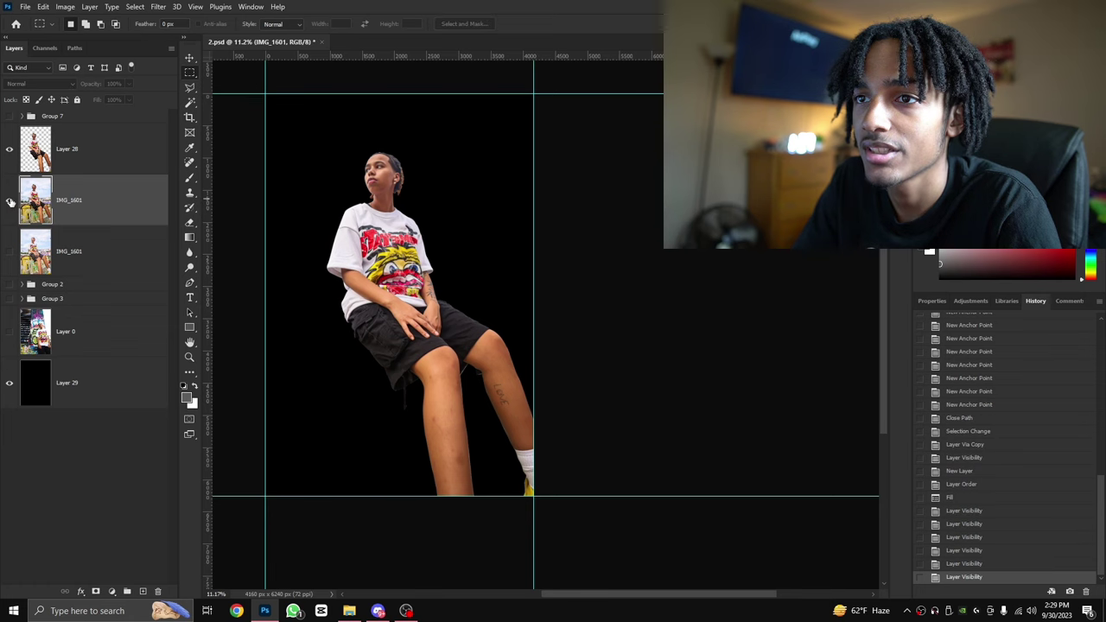
click(10, 200)
click(9, 199)
click(10, 199)
click(9, 200)
click(10, 200)
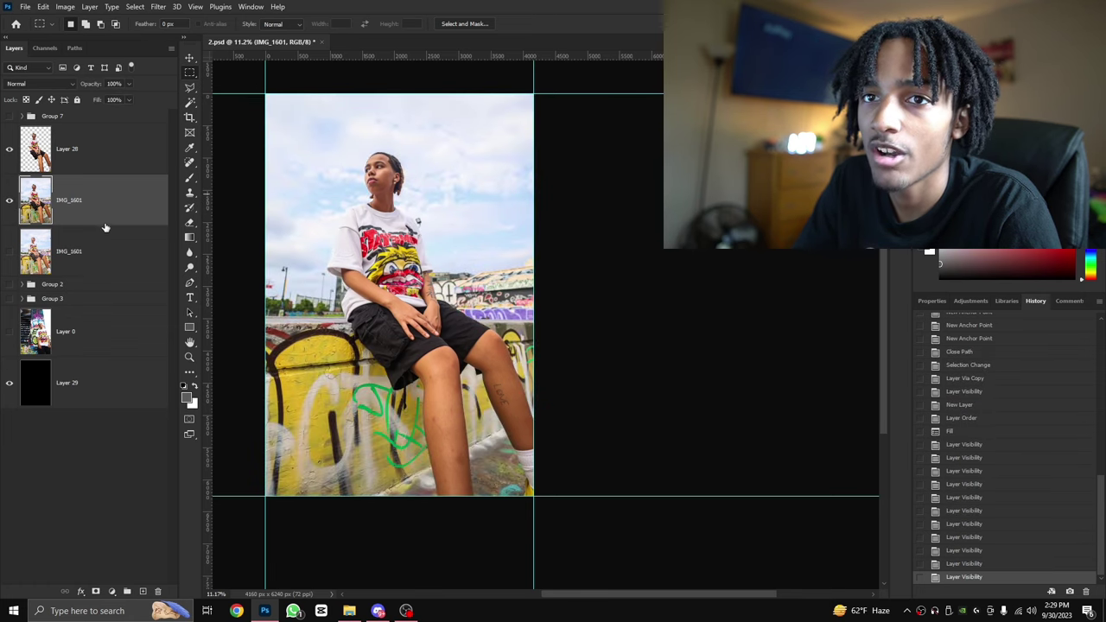
Add a new layer above the upper IMG_1601 layer and paint broad grey brush strokes behind the model.
key(ctrl+shift+n)
key(Return)
key(b)
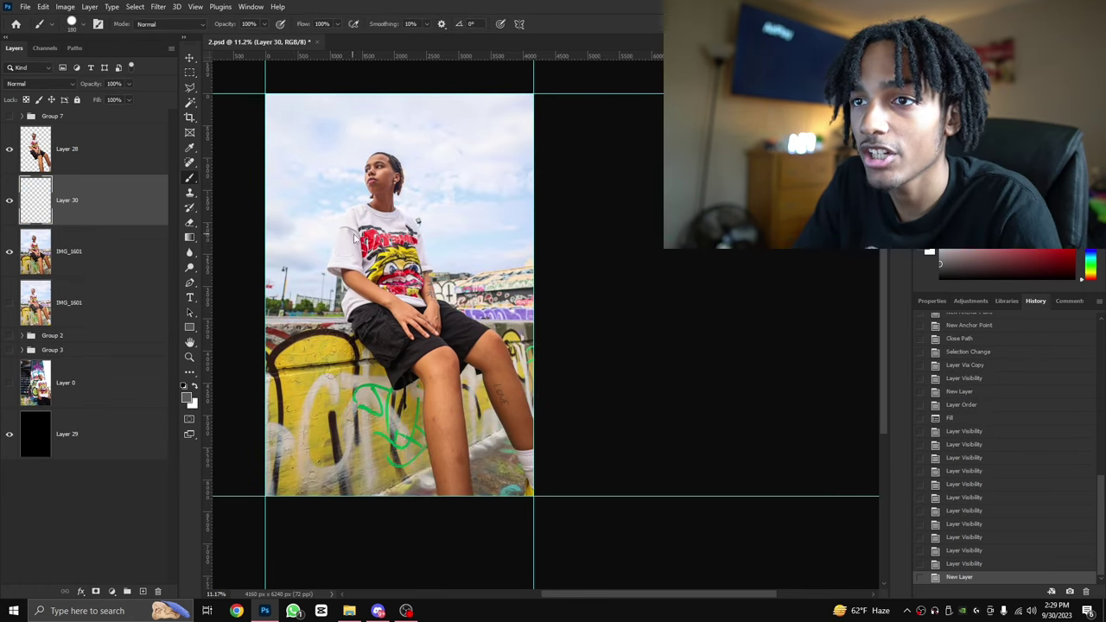
drag(354, 235, 415, 235)
mouse_move(454, 340)
mouse_down()
mouse_move(257, 266)
mouse_move(338, 253)
mouse_up()
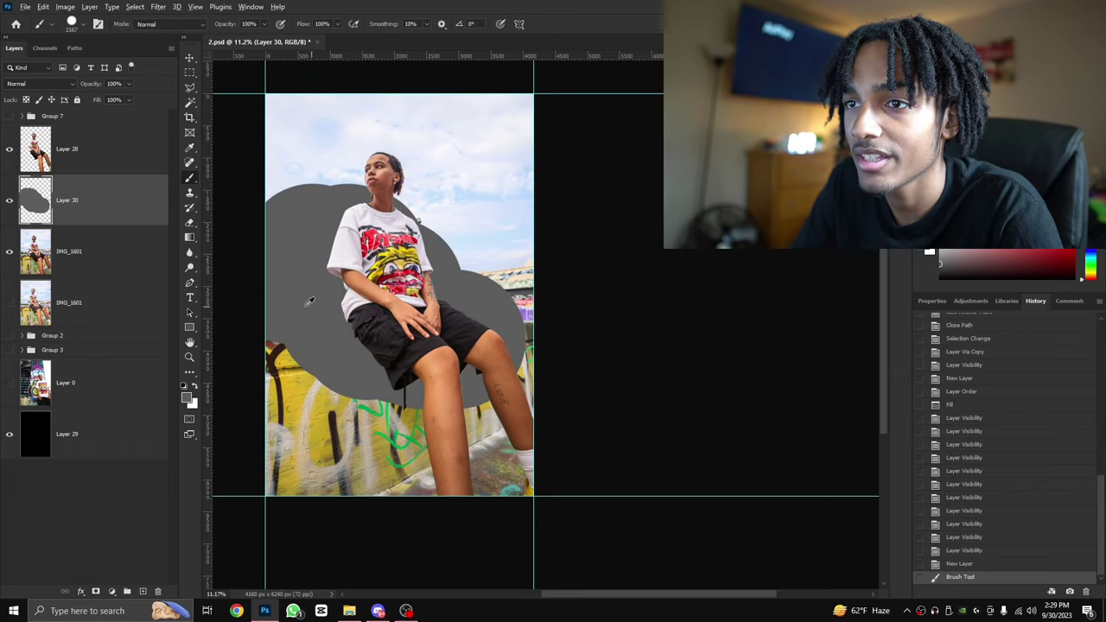
scroll(309, 301, up, 5)
scroll(458, 316, down, 5)
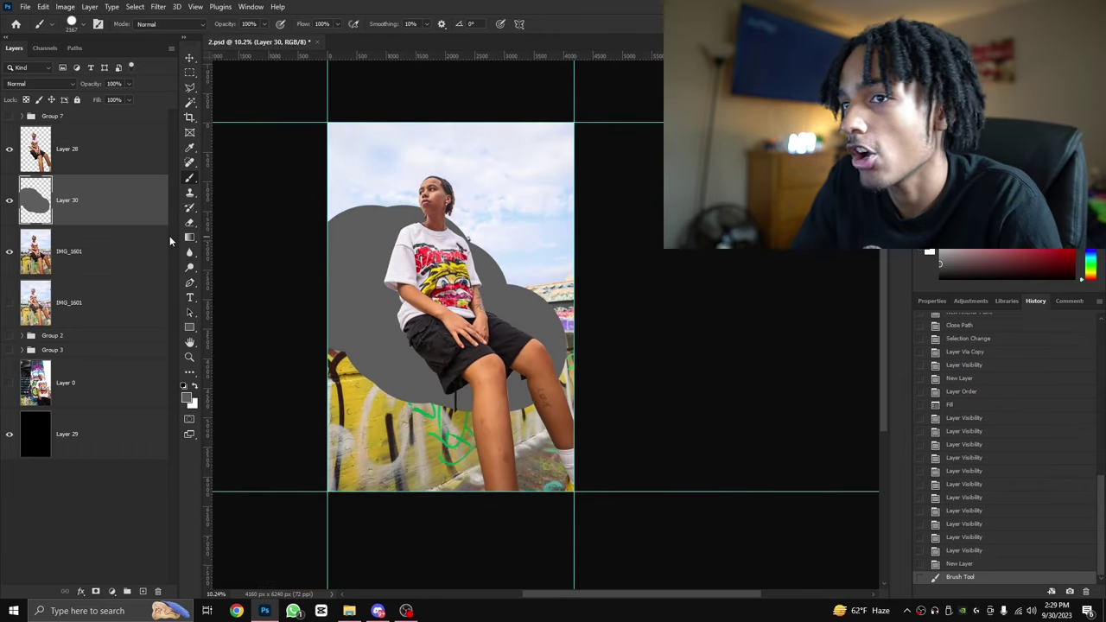
Undo the grey brush strokes behind the model and delete the empty layer.
key(ctrl+z)
key(ctrl+0)
click(9, 148)
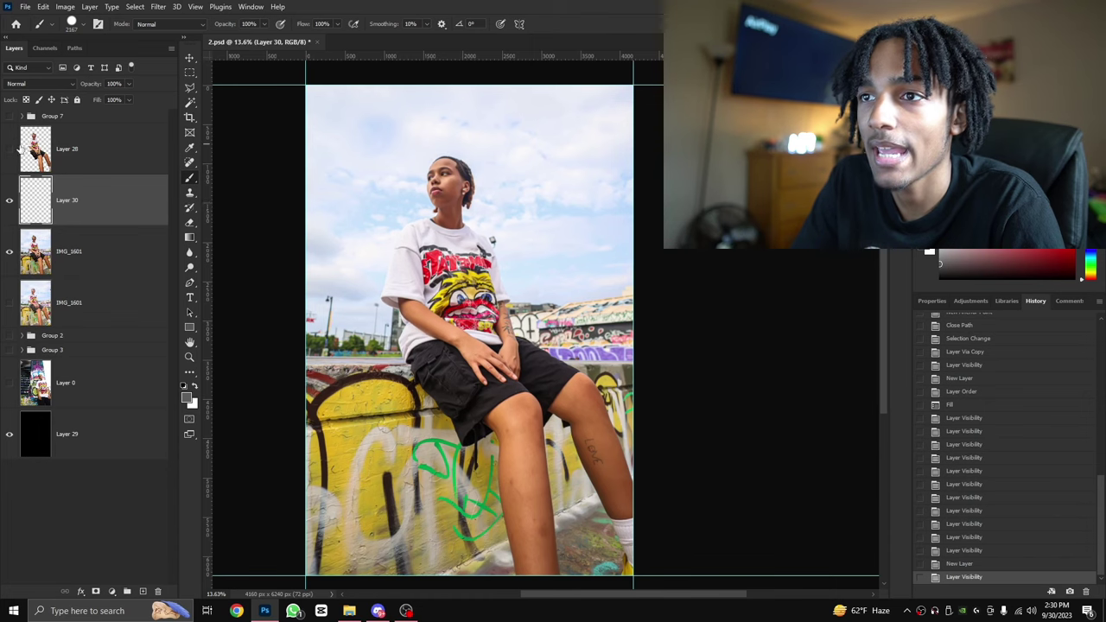
click(9, 149)
key(Delete)
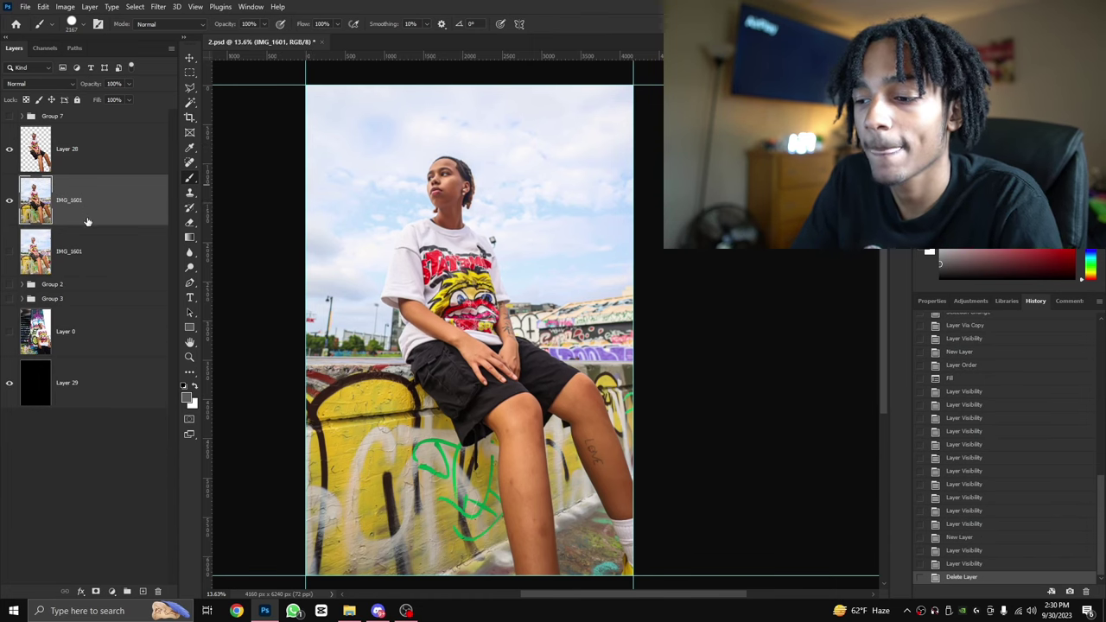
Open the Camera Raw Filter on the upper IMG_1601 layer and lower the highlights end of the tone curve.
click(158, 7)
click(221, 98)
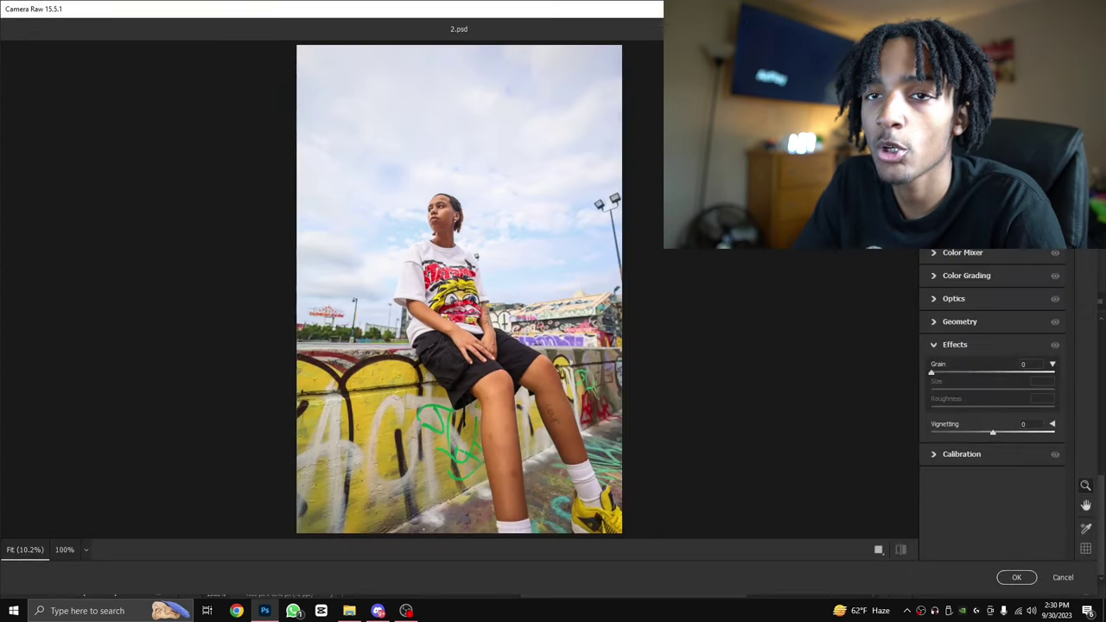
scroll(983, 387, up, 5)
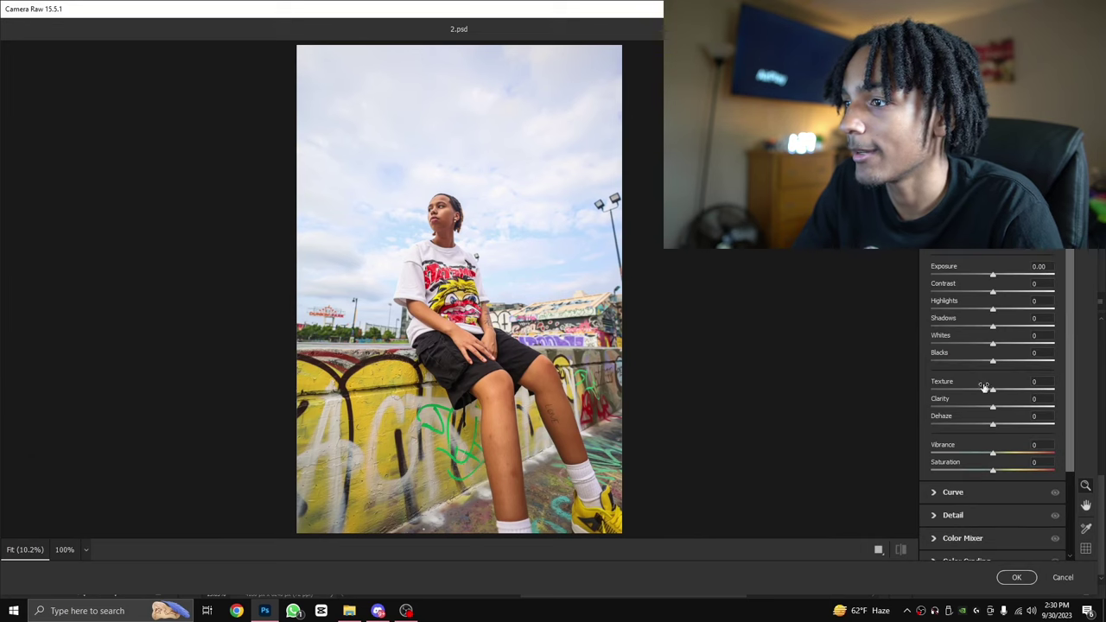
click(954, 492)
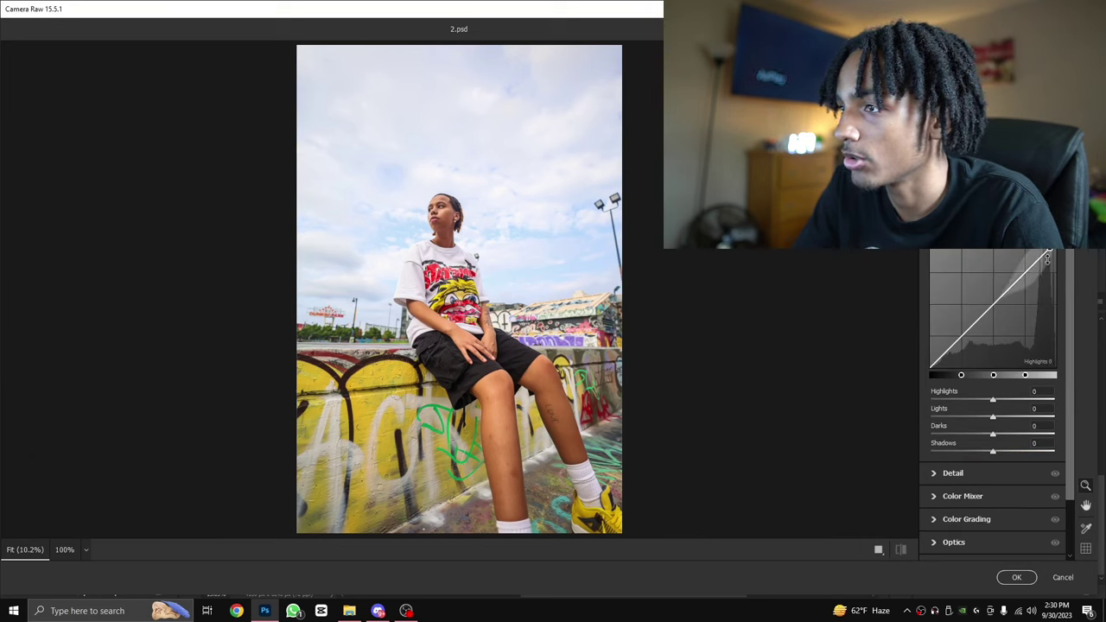
drag(1044, 261, 1046, 264)
click(953, 199)
drag(343, 262, 456, 285)
drag(590, 222, 568, 222)
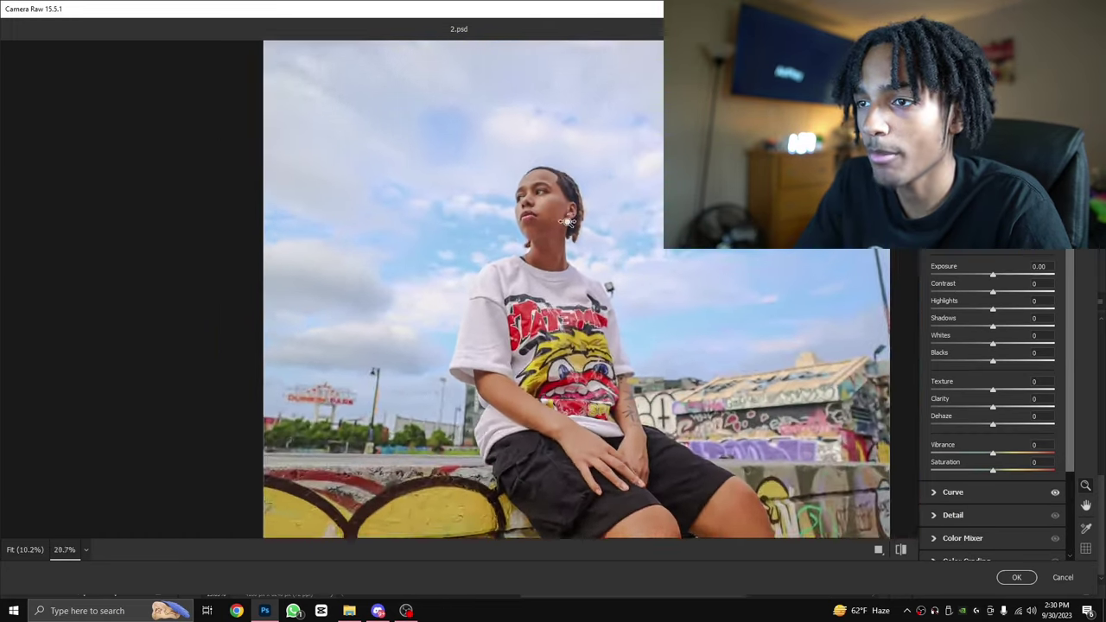
Set Contrast to +20, Highlights to +29, Shadows to +29 and Vibrance to +31 for the background photo.
scroll(544, 285, up, 2)
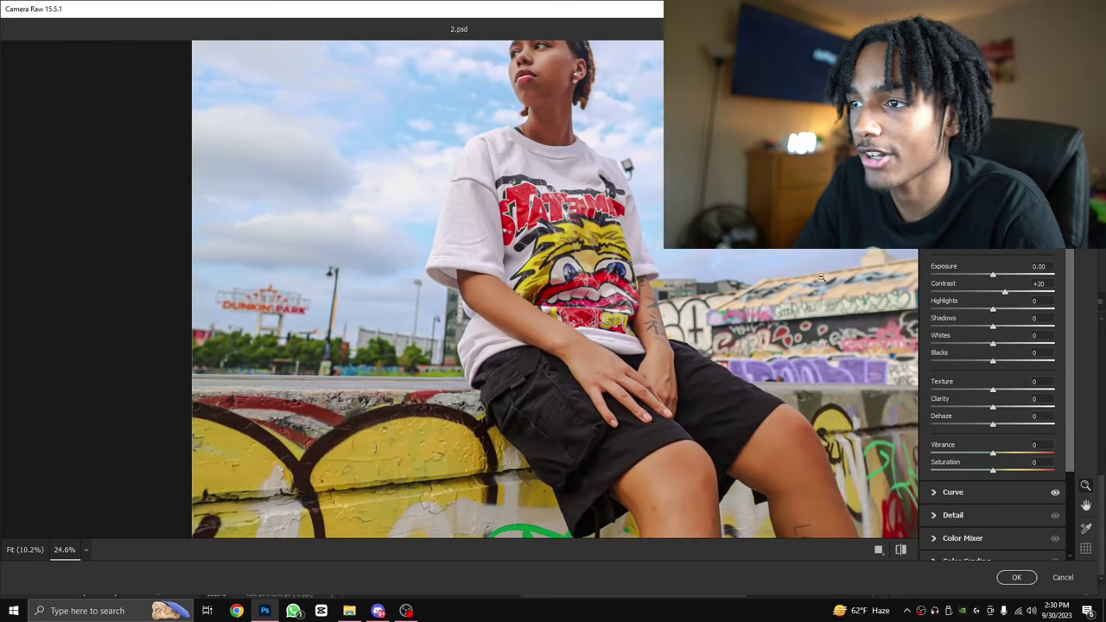
drag(996, 277, 1017, 311)
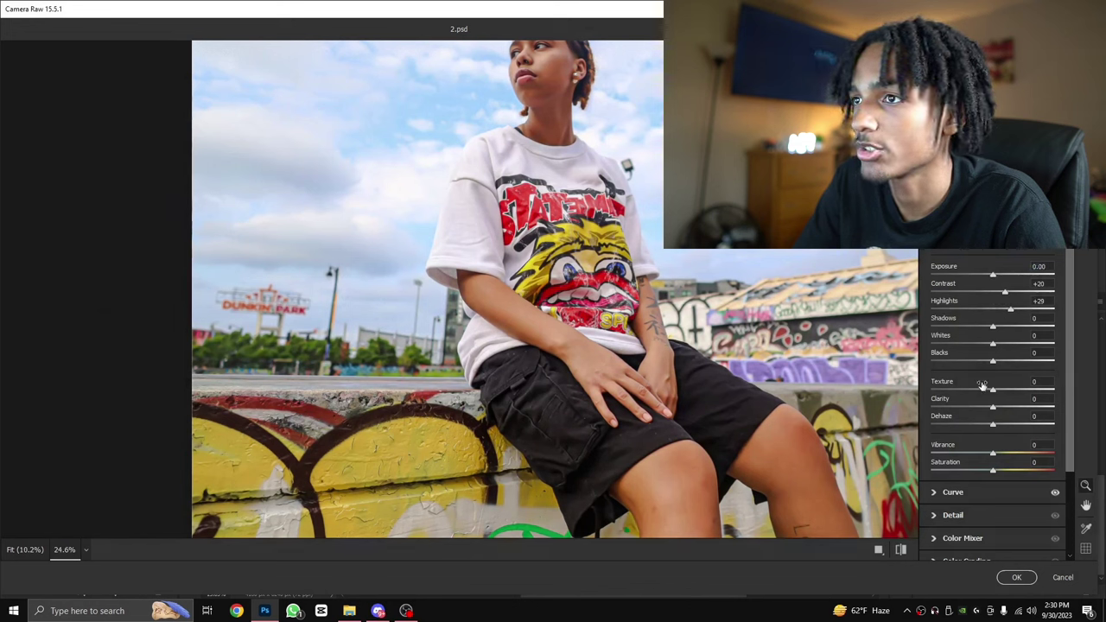
drag(992, 449, 1010, 456)
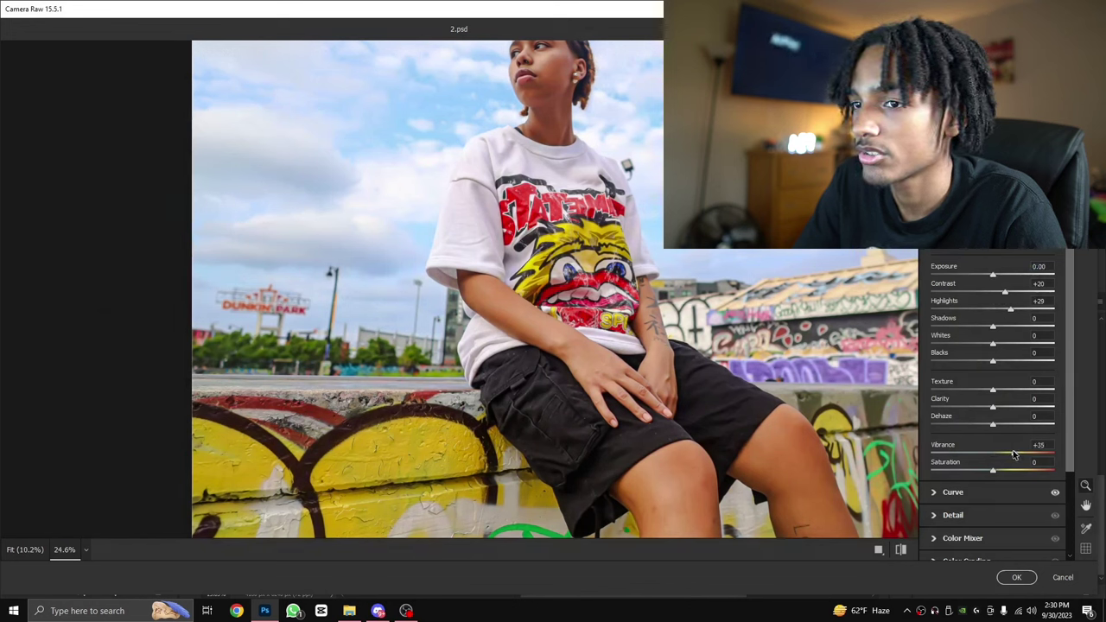
click(982, 517)
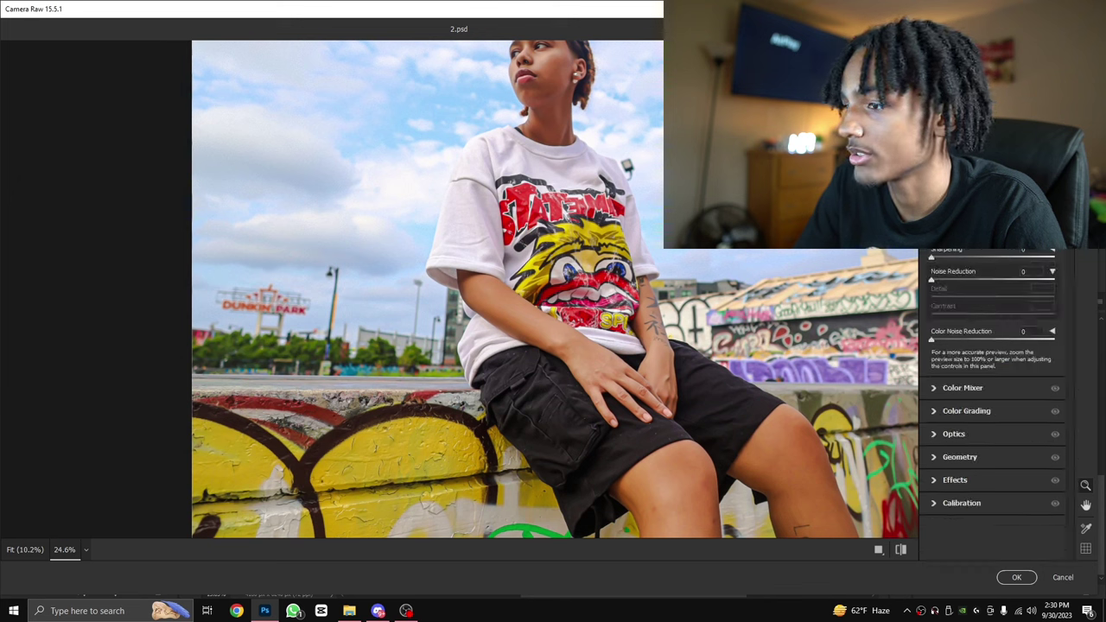
click(954, 182)
drag(993, 327, 1011, 327)
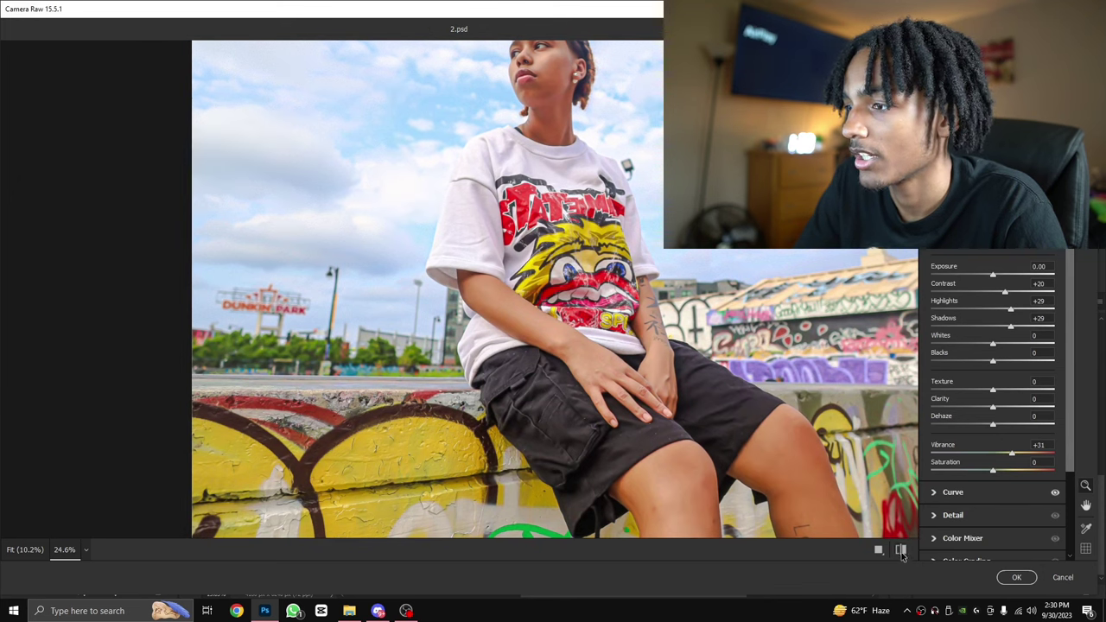
Compare the edited background photo with its default settings and apply the Camera Raw Filter.
click(901, 550)
click(901, 550)
click(901, 550)
click(901, 551)
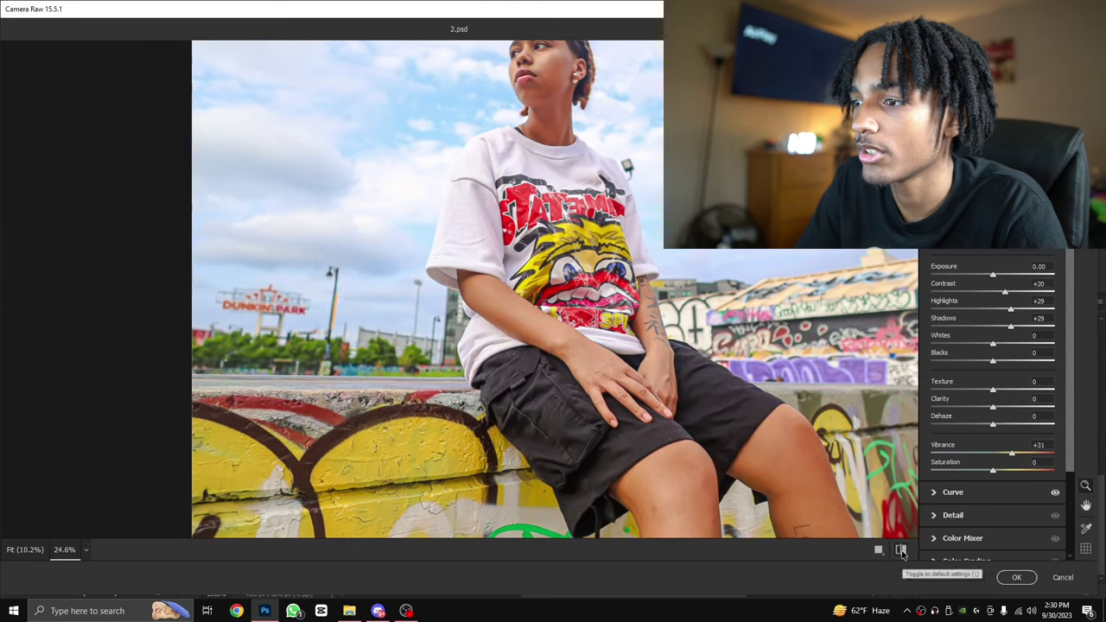
click(902, 551)
click(902, 551)
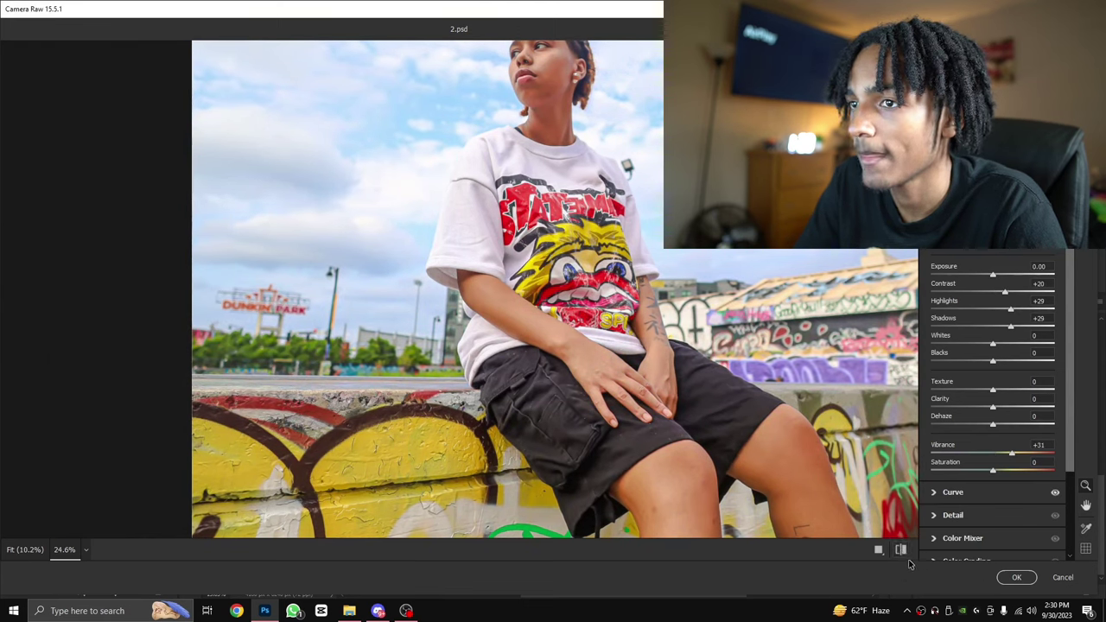
click(902, 551)
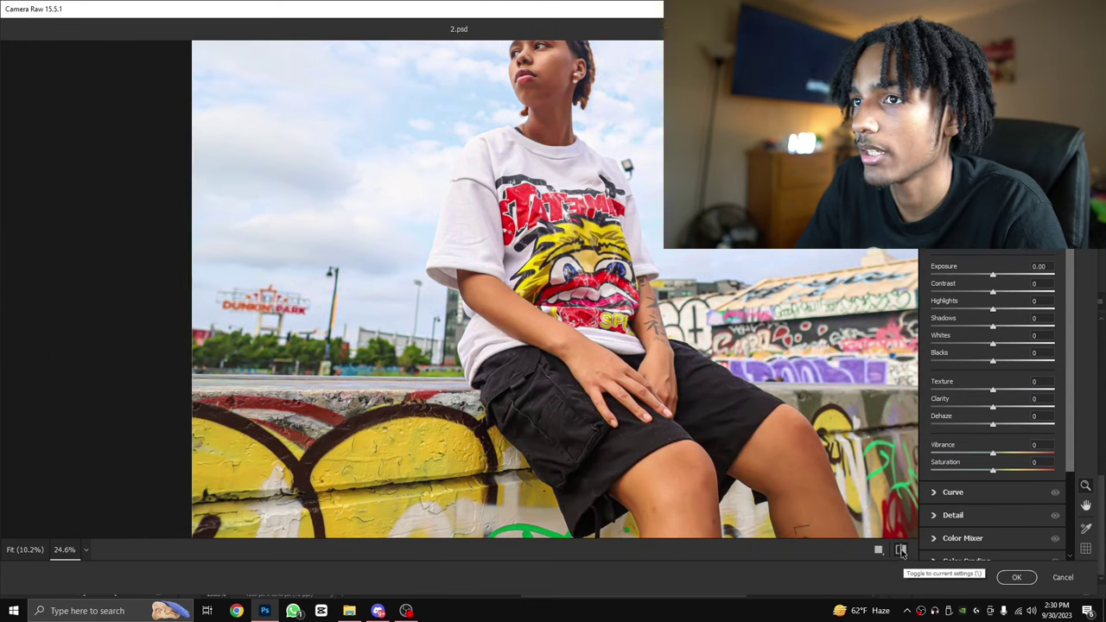
click(902, 551)
click(1007, 576)
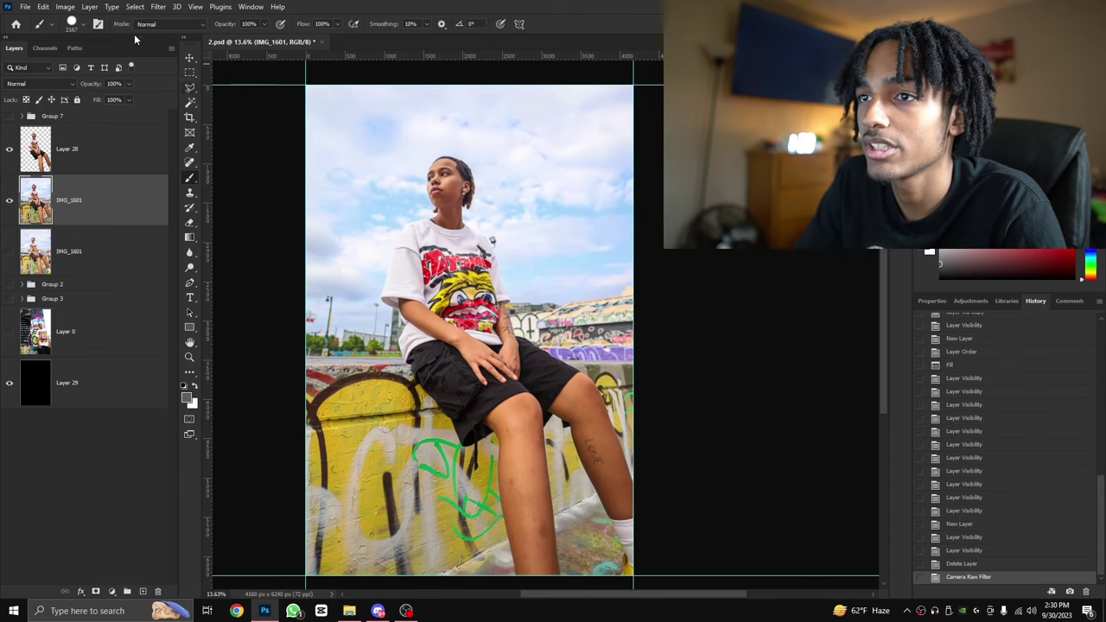
Undo and redo the Camera Raw Filter repeatedly to compare the background before and after the edit.
click(190, 58)
scroll(380, 350, up, 6)
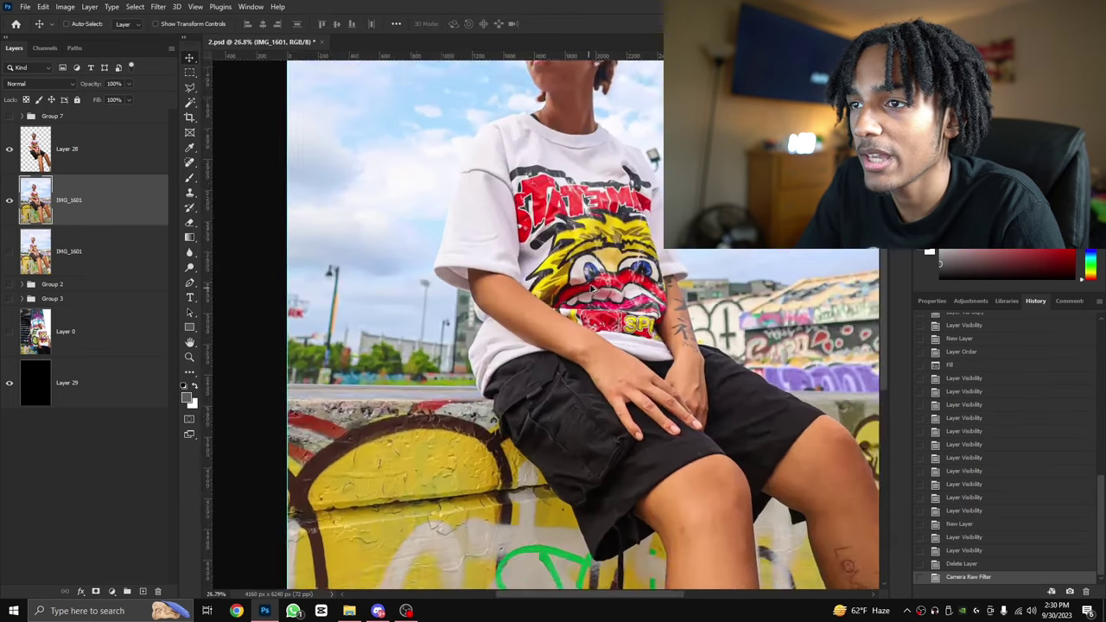
scroll(642, 225, down, 4)
scroll(642, 224, up, 2)
key(ctrl+z)
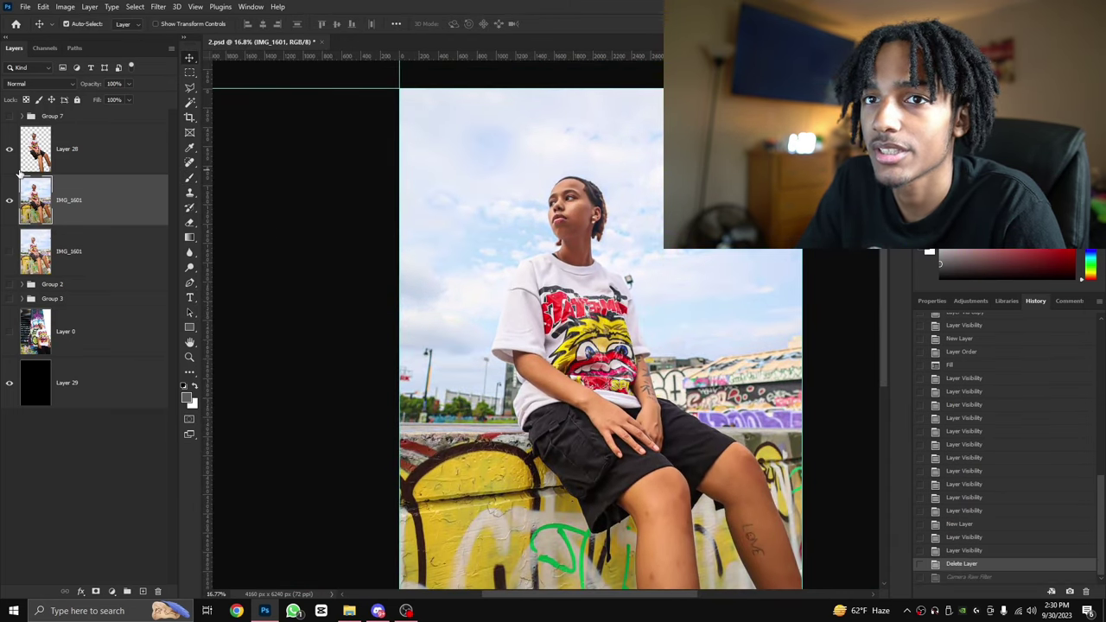
key(ctrl+shift+z)
key(ctrl+z)
key(ctrl+shift+z)
key(ctrl+z)
key(ctrl+shift+z)
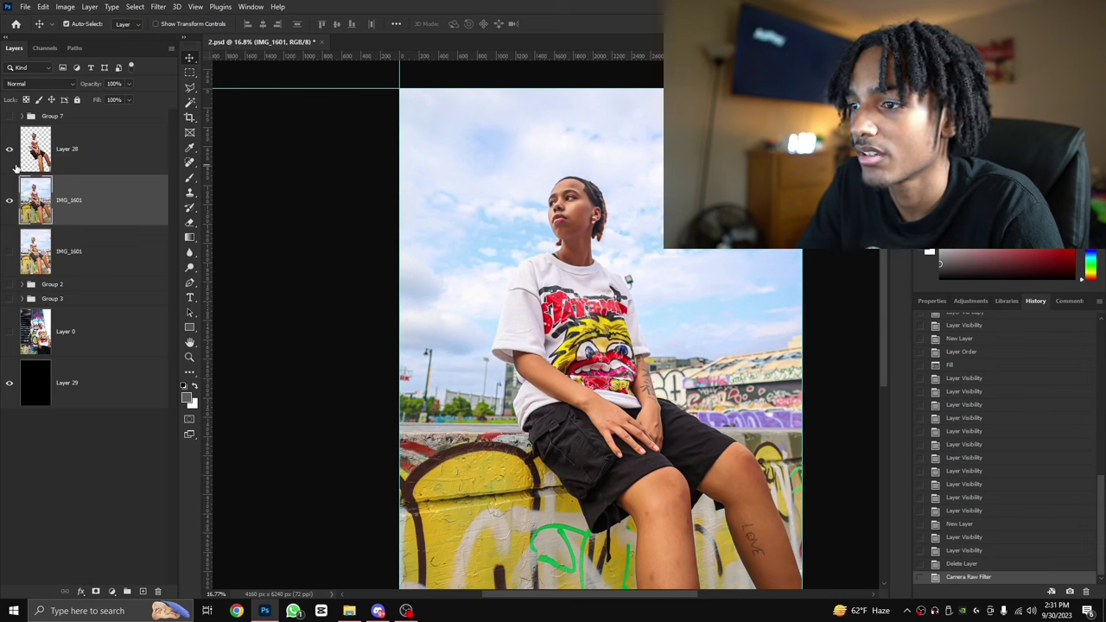
key(ctrl+z)
key(ctrl+shift+z)
key(ctrl+z)
key(ctrl+shift+z)
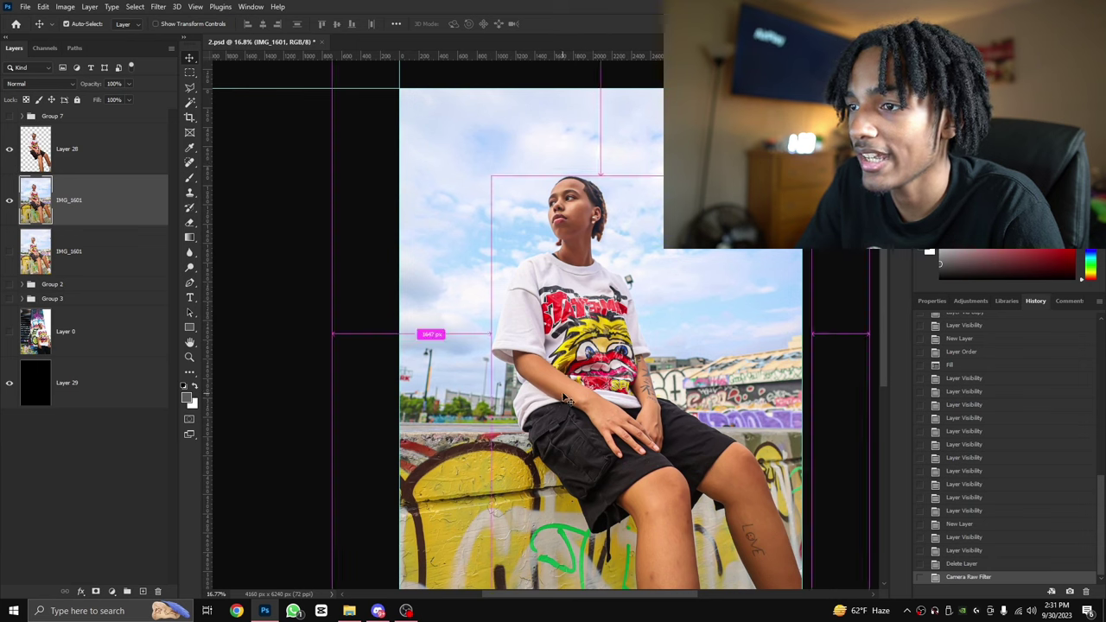
key(ctrl+z)
key(ctrl+shift+z)
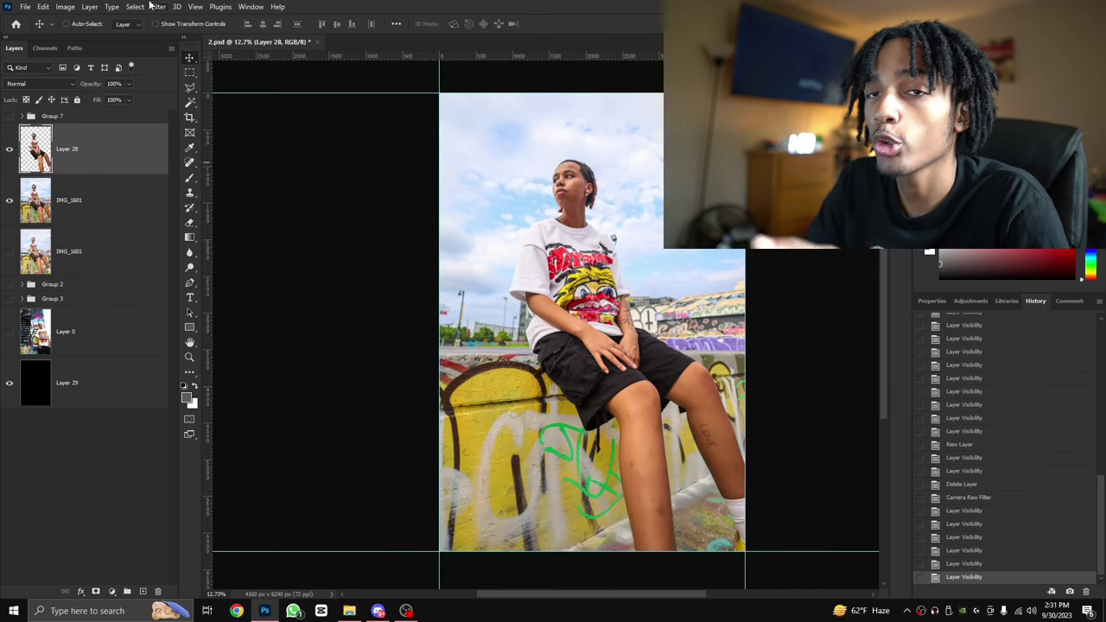
Try adjusting the contrast and highlights of the model cut-out on Layer 28 with the Camera Raw Filter and discard the changes.
click(158, 6)
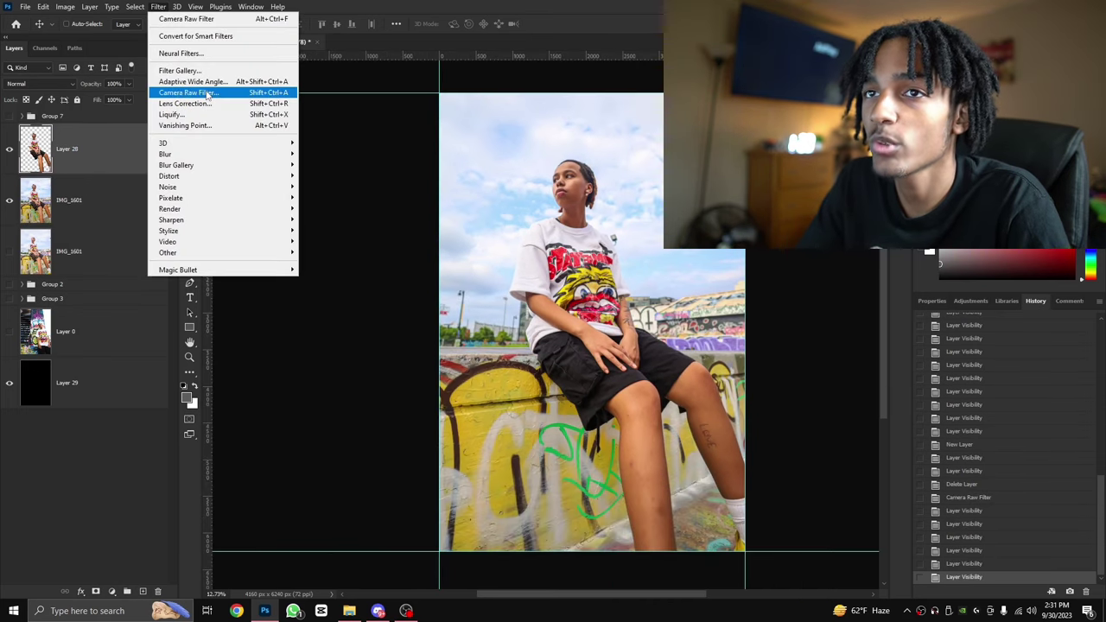
click(208, 95)
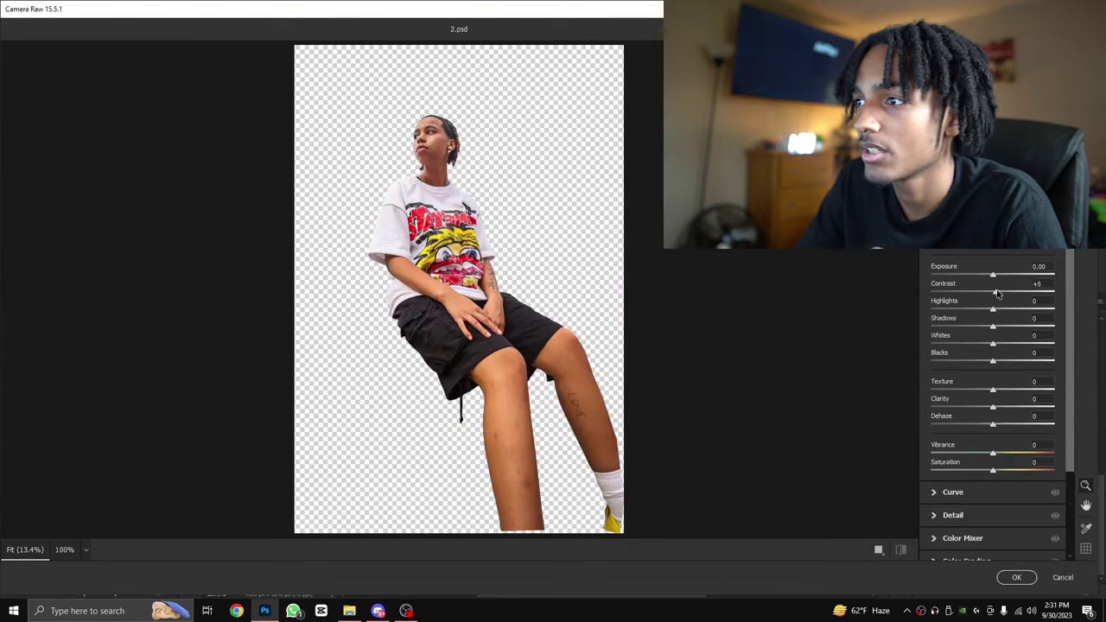
mouse_move(997, 295)
mouse_down()
mouse_move(1053, 292)
mouse_move(994, 308)
mouse_move(1005, 309)
mouse_up()
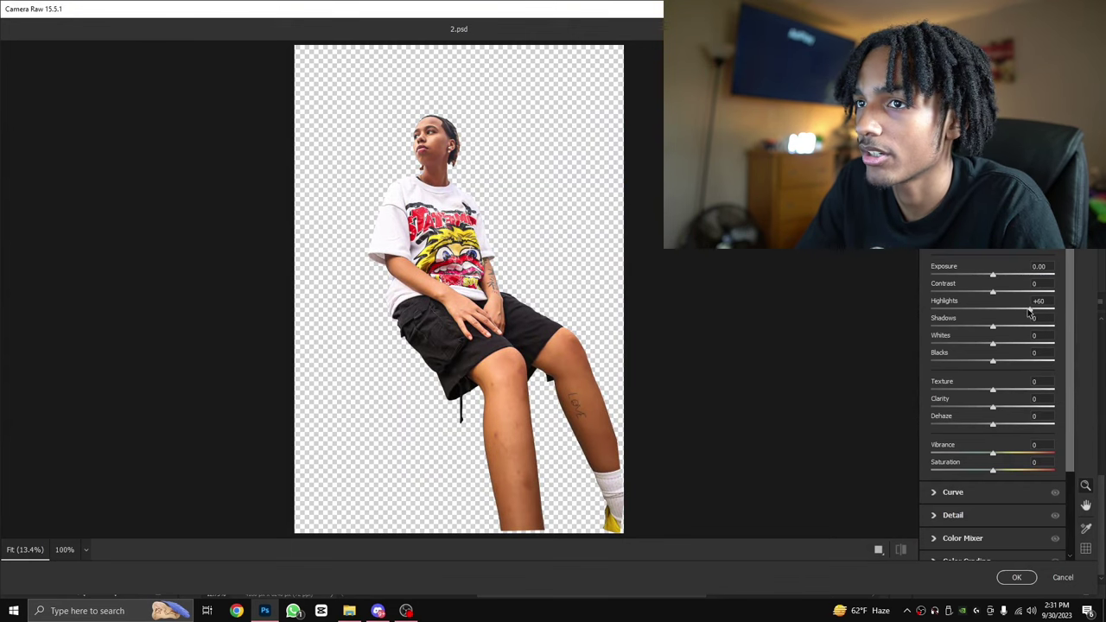
click(1063, 578)
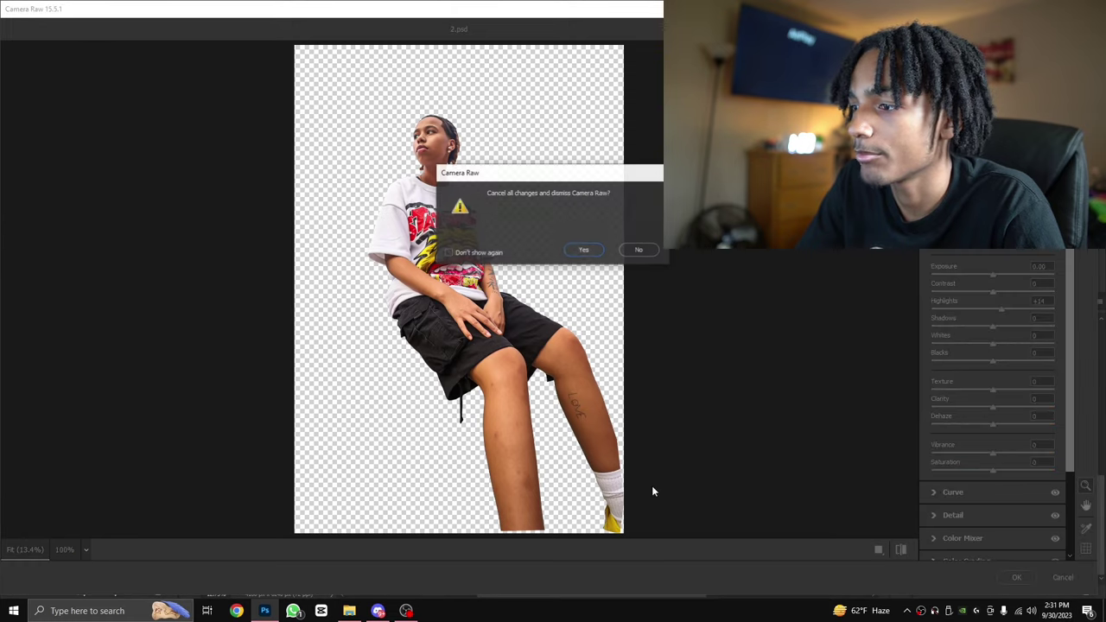
click(581, 251)
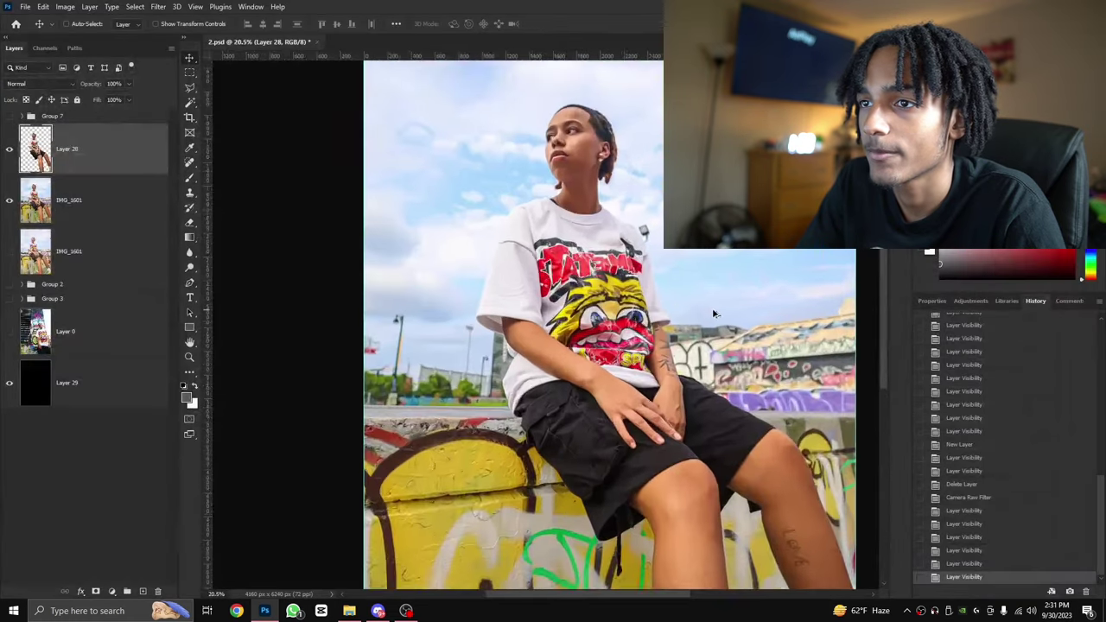
scroll(519, 432, up, 3)
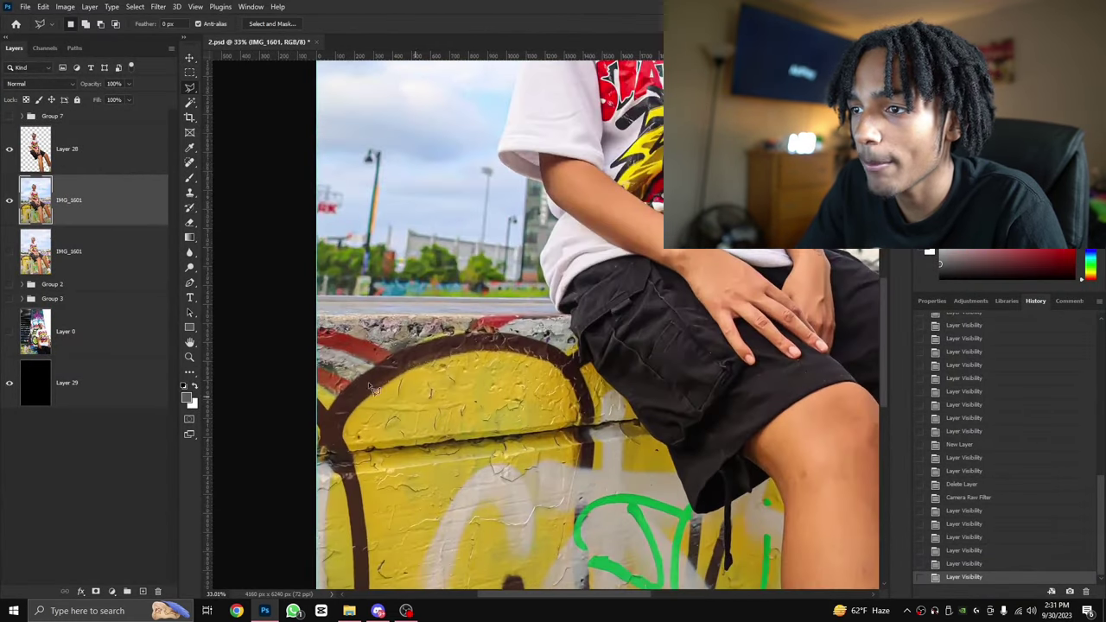
scroll(827, 310, down, 5)
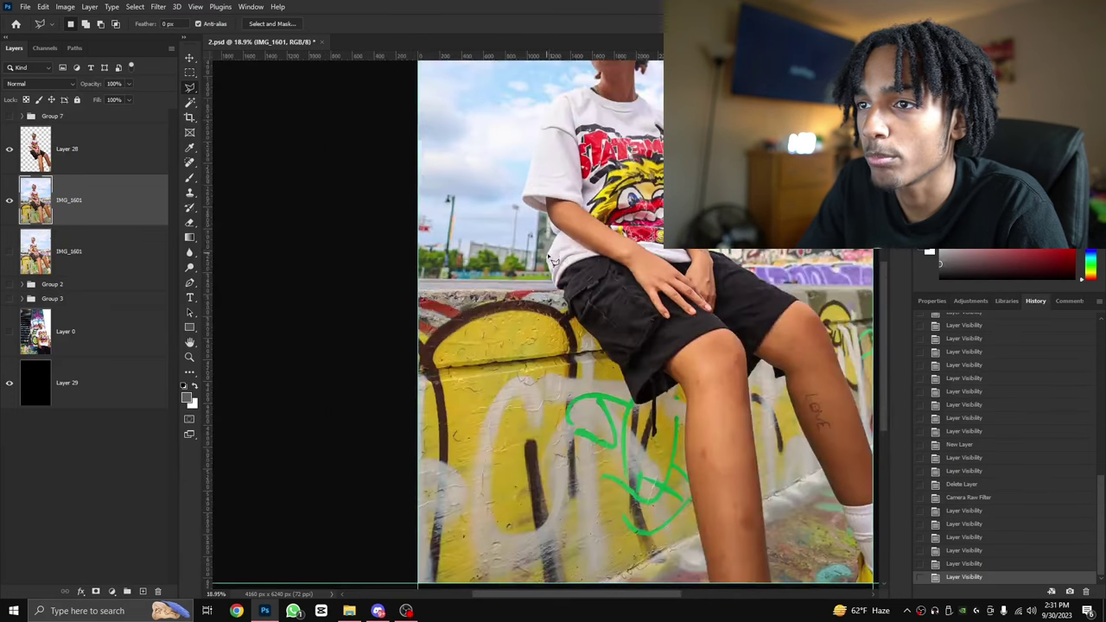
scroll(633, 350, up, 3)
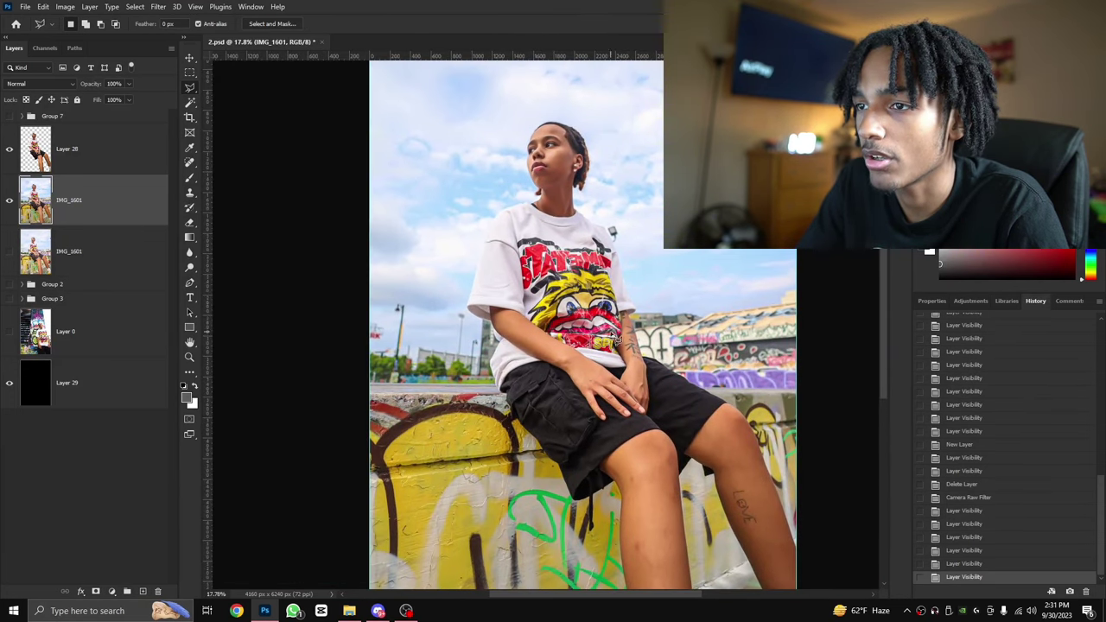
Examine the graded photo up close around the model, the wall and the skyline.
scroll(616, 339, up, 2)
scroll(486, 456, down, 4)
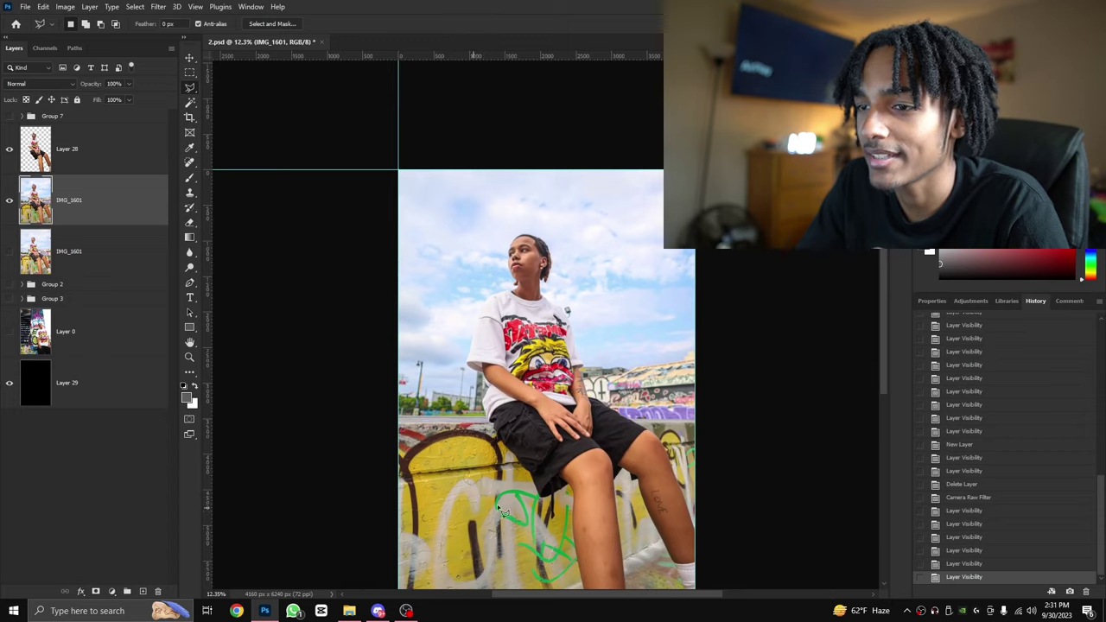
scroll(553, 413, up, 2)
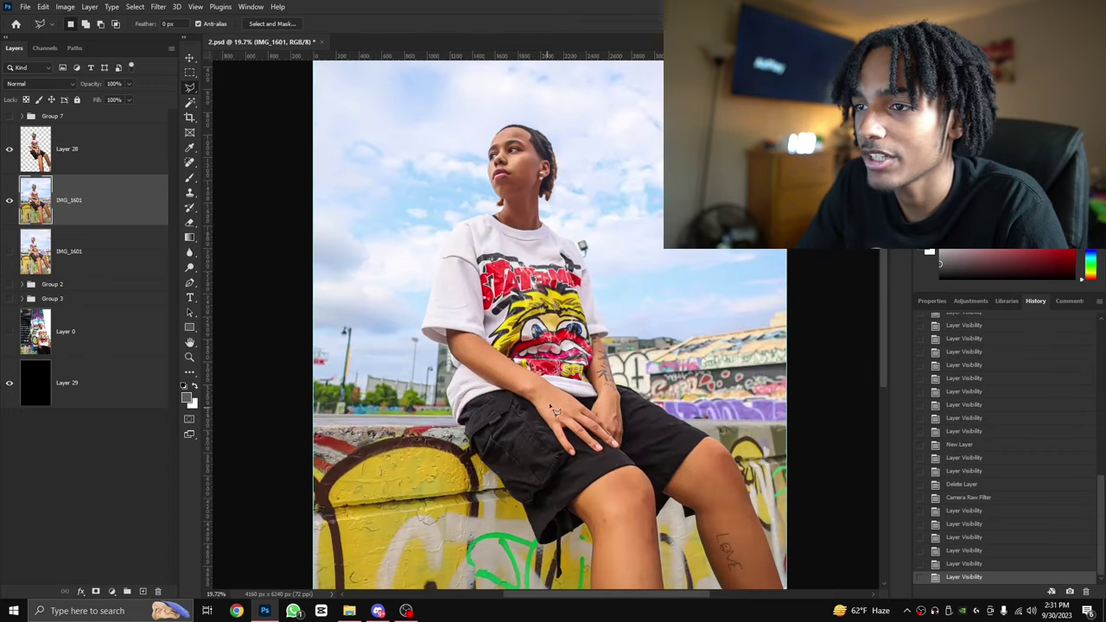
scroll(359, 423, up, 5)
scroll(364, 425, down, 2)
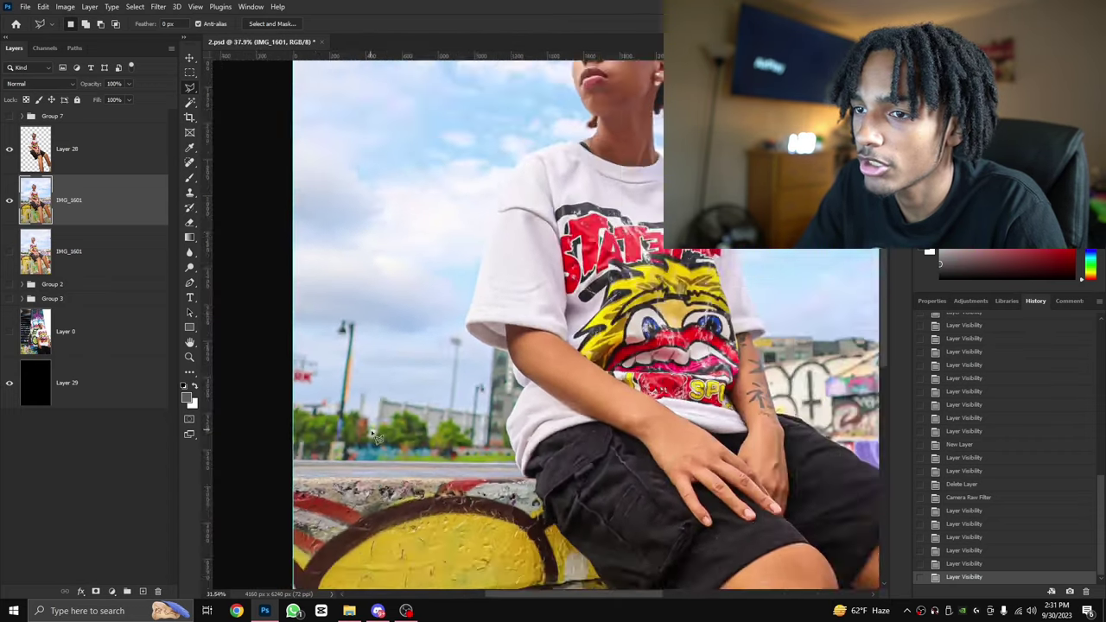
scroll(374, 435, down, 3)
drag(561, 597, 541, 596)
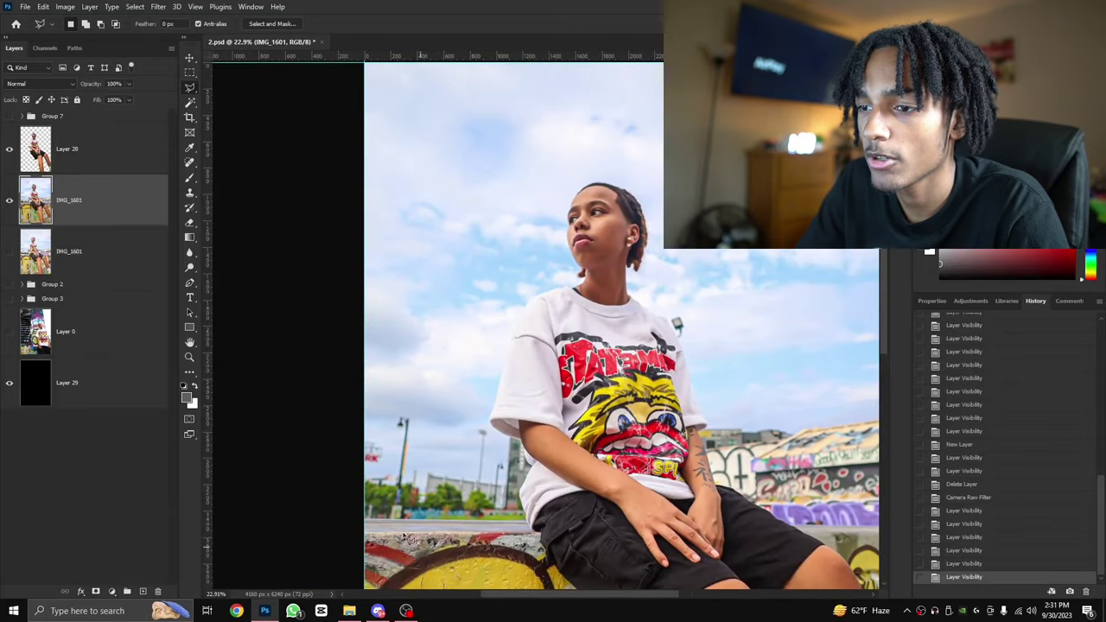
scroll(536, 579, down, 1)
Toggle the visibility of Layer 28 to compare the photo with and without the model cut-out.
click(85, 163)
click(92, 208)
click(101, 159)
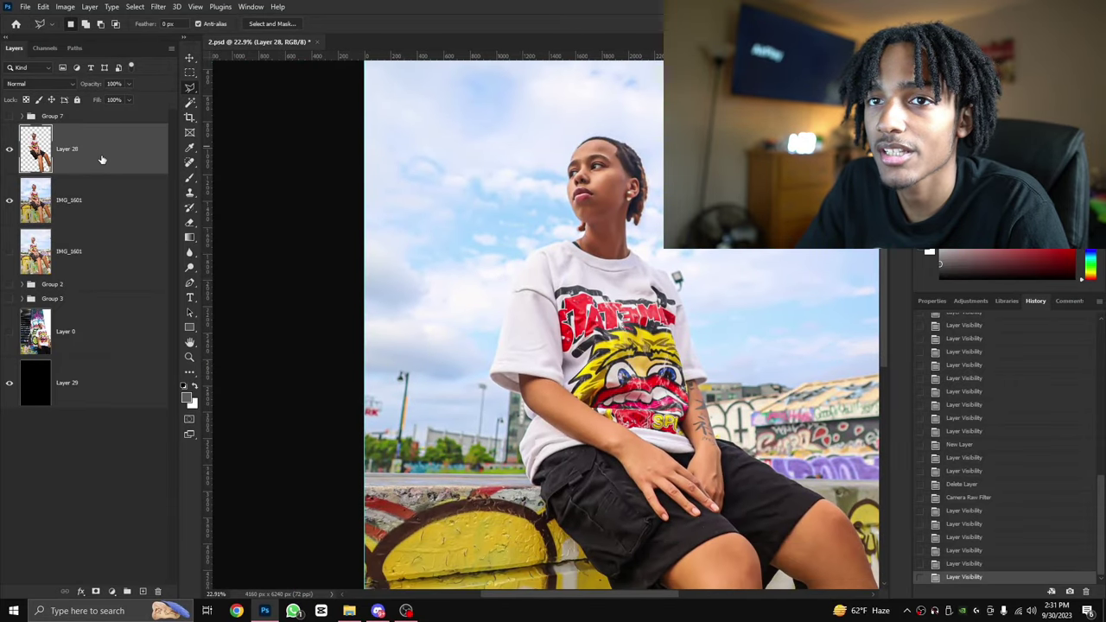
click(95, 203)
click(81, 152)
click(9, 153)
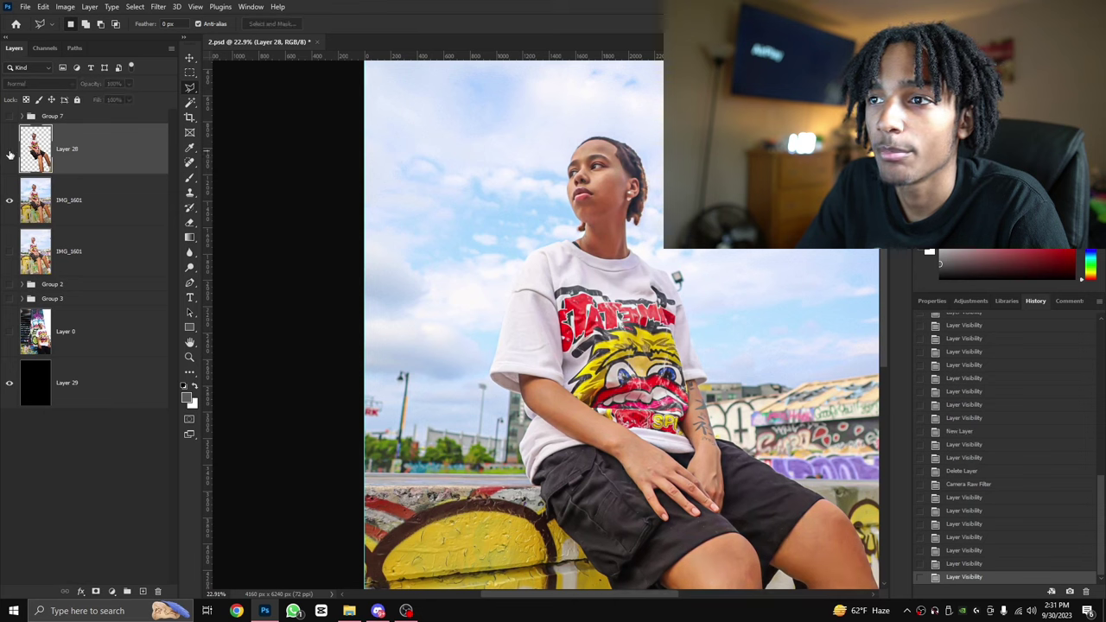
click(10, 152)
click(9, 152)
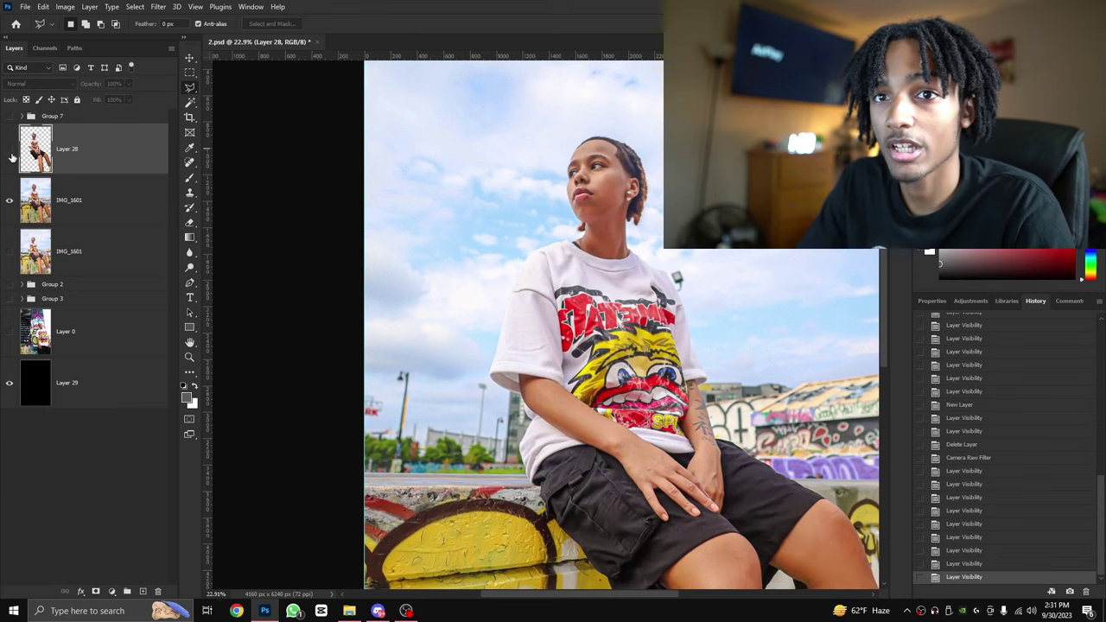
click(10, 152)
Trace the top edge of the graffiti wall across the visible IMG_1601 layer with the Pen tool.
click(74, 196)
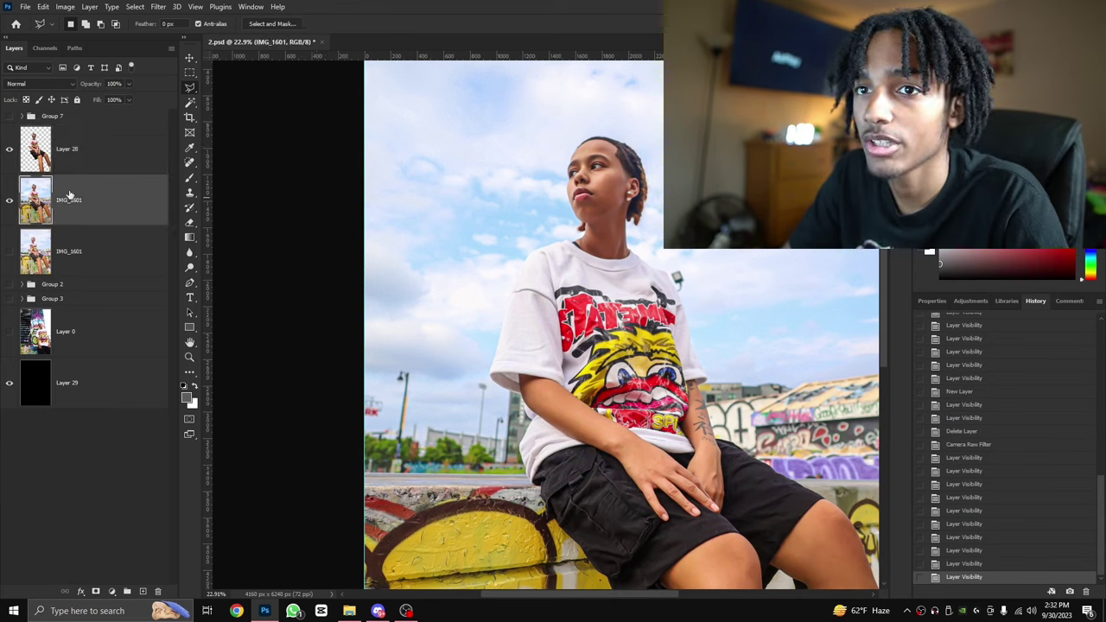
click(189, 284)
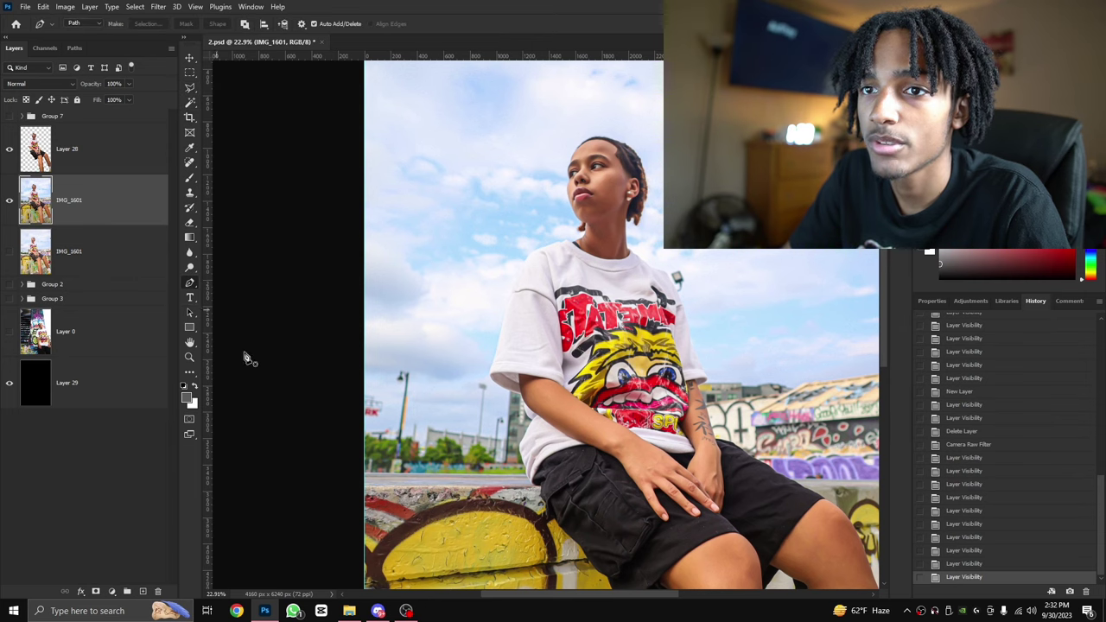
scroll(259, 358, down, 3)
scroll(369, 358, up, 6)
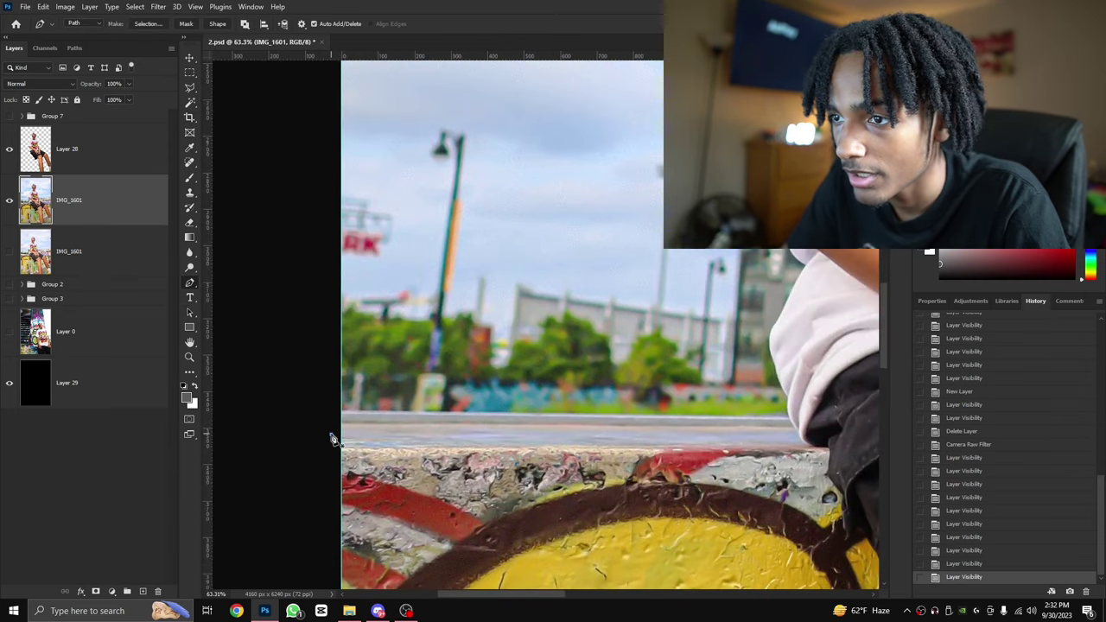
click(332, 433)
click(505, 431)
click(715, 427)
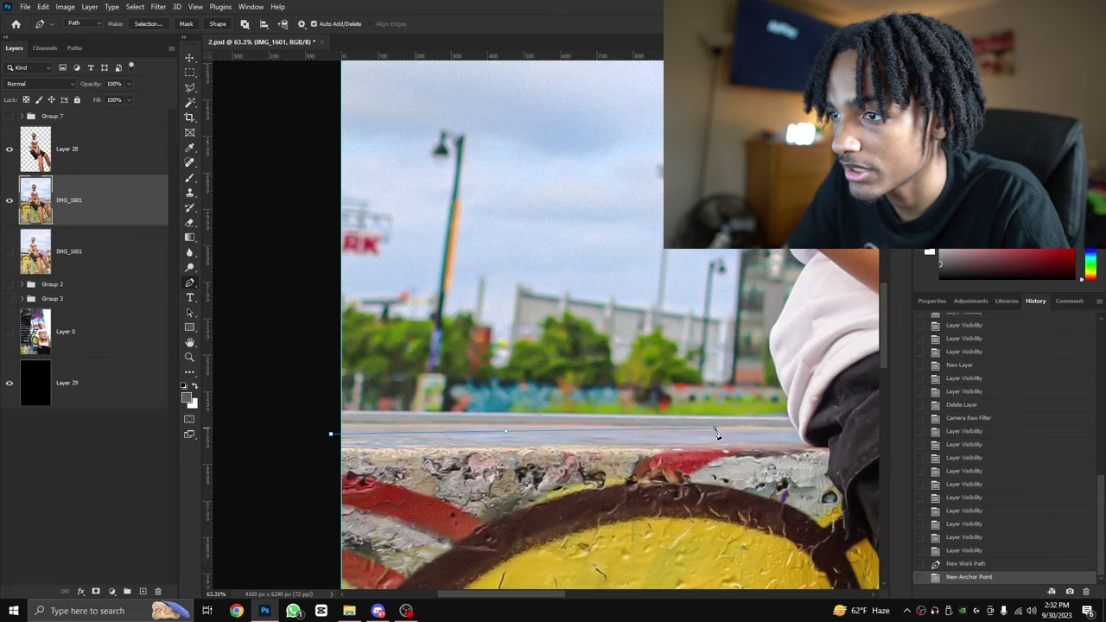
click(792, 426)
drag(550, 593, 706, 562)
click(621, 432)
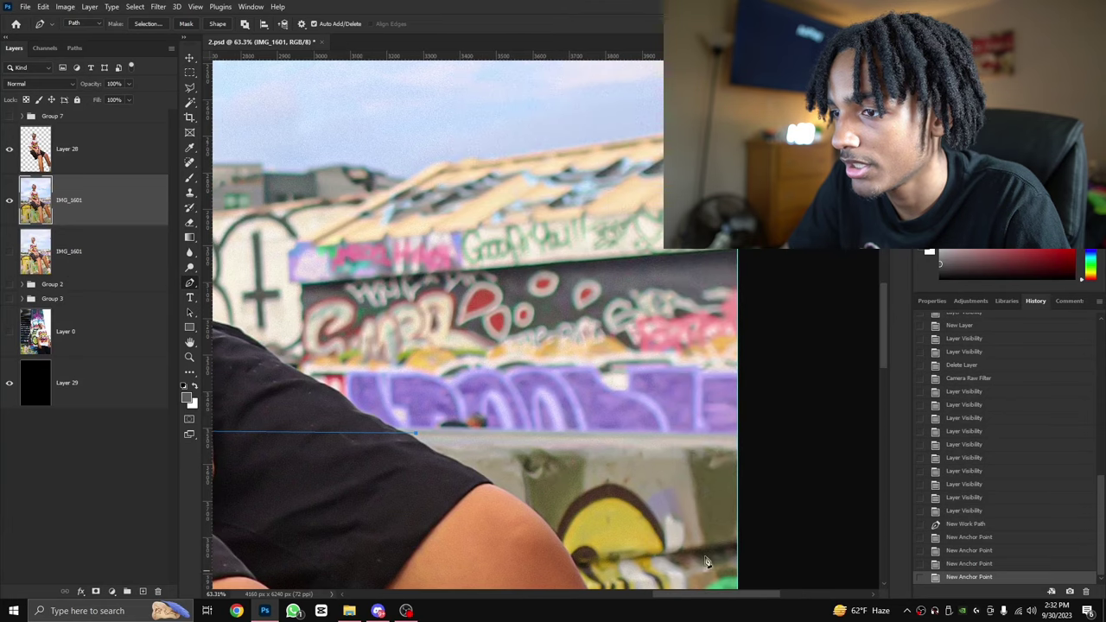
click(749, 437)
Close the path outside the canvas around the sky and convert it to a selection with 0 px feather.
scroll(747, 439, down, 5)
click(638, 358)
click(664, 259)
click(661, 184)
click(615, 152)
click(471, 144)
click(363, 143)
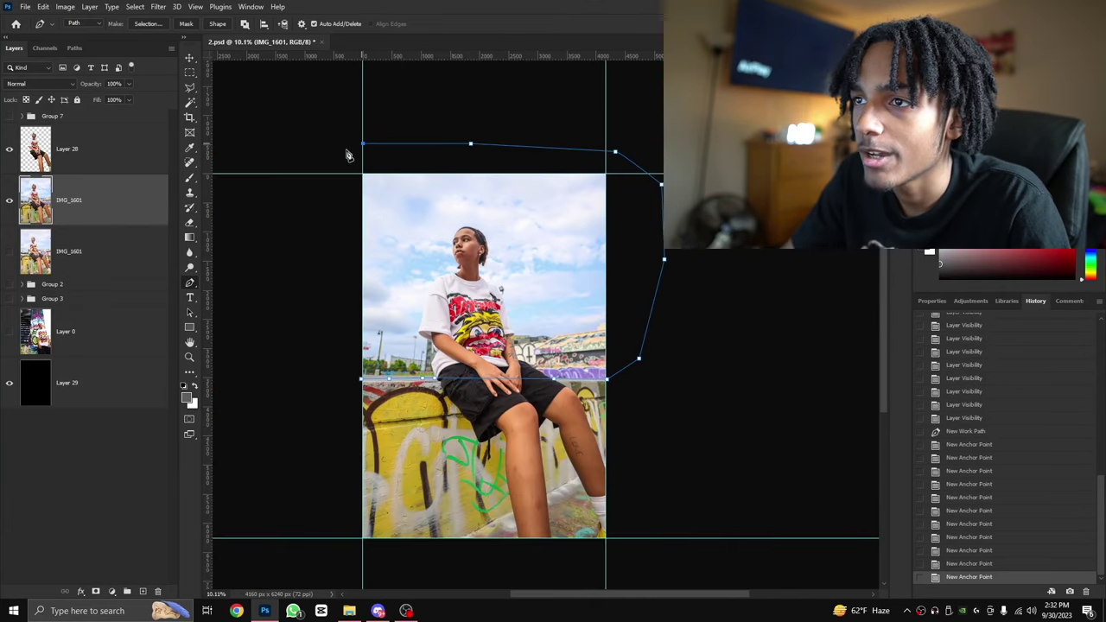
click(313, 333)
click(362, 379)
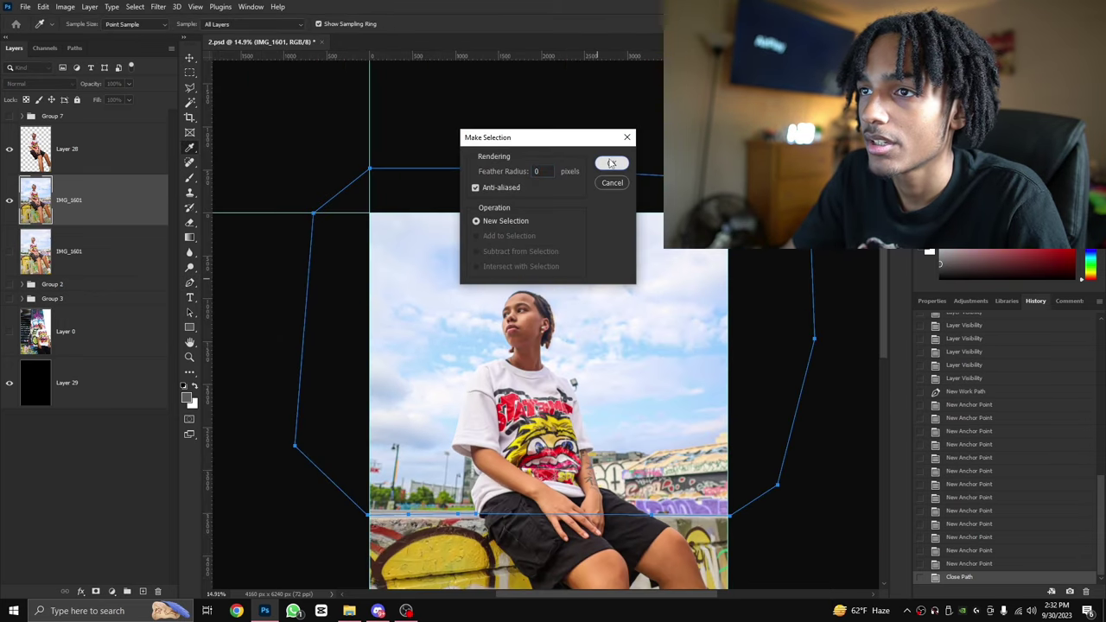
click(612, 163)
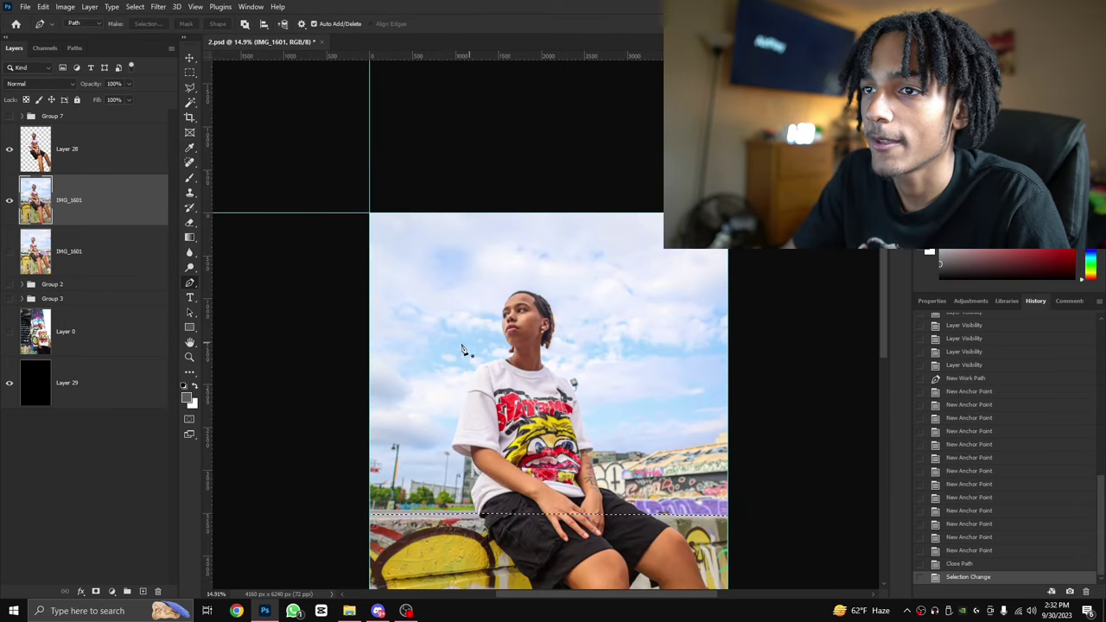
Copy the selected area above the wall to a new layer.
scroll(558, 534, down, 1)
scroll(520, 481, up, 5)
scroll(572, 467, down, 5)
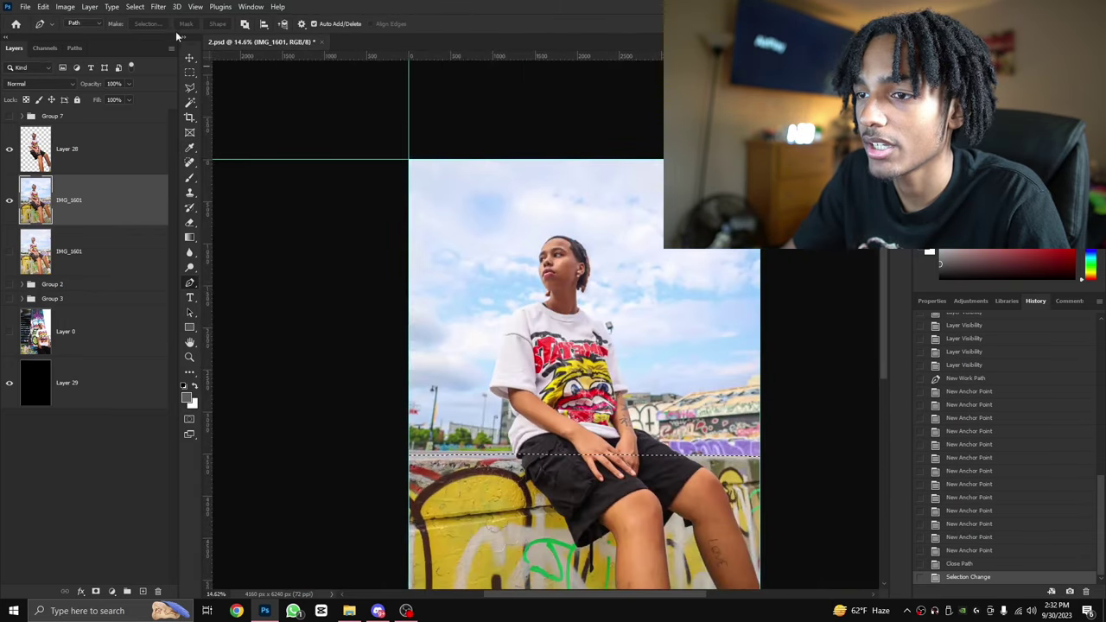
key(ctrl+j)
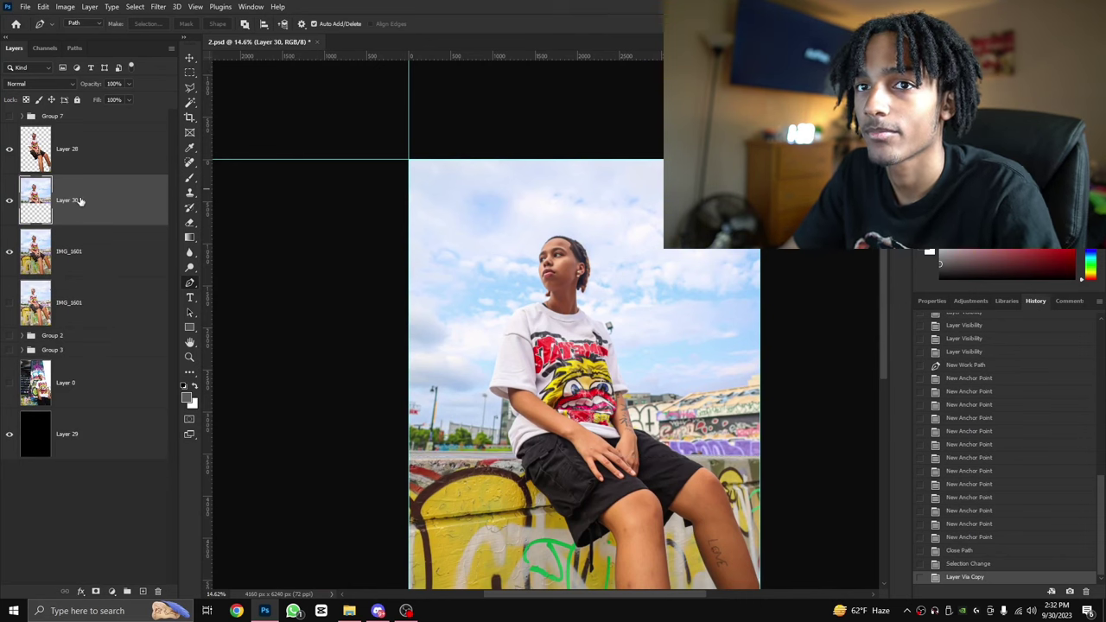
Hide the IMG_1601 layer beneath the copied background on Layer 30.
click(9, 251)
scroll(711, 458, up, 3)
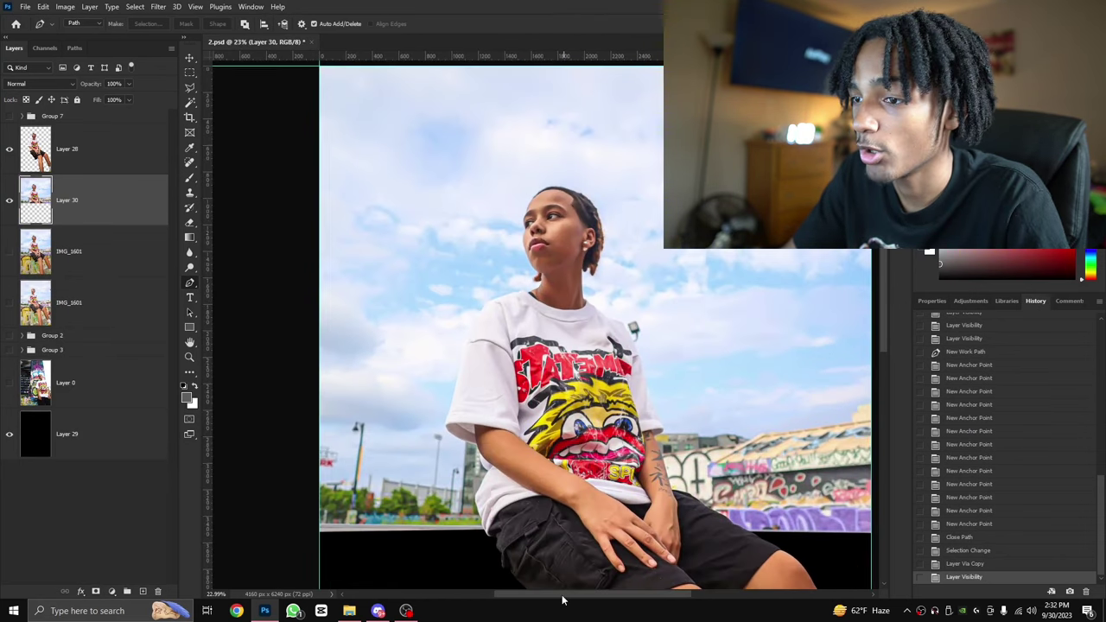
drag(562, 595, 571, 595)
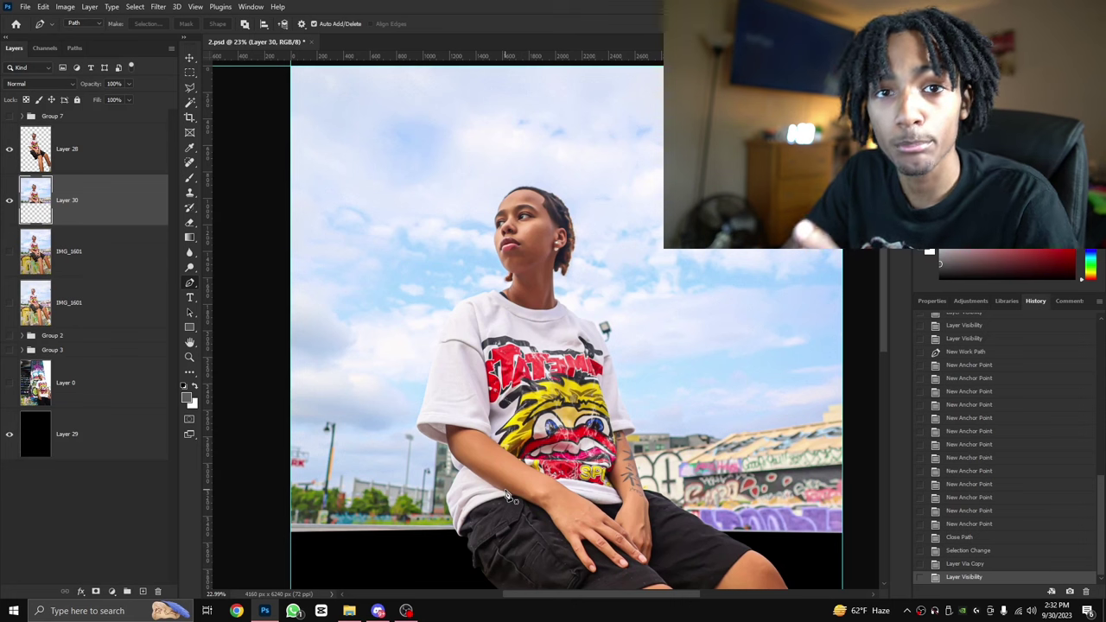
Set Layer 30's Hue to +42 and Saturation to -100, and show the IMG_1601 layer beneath it.
key(ctrl+u)
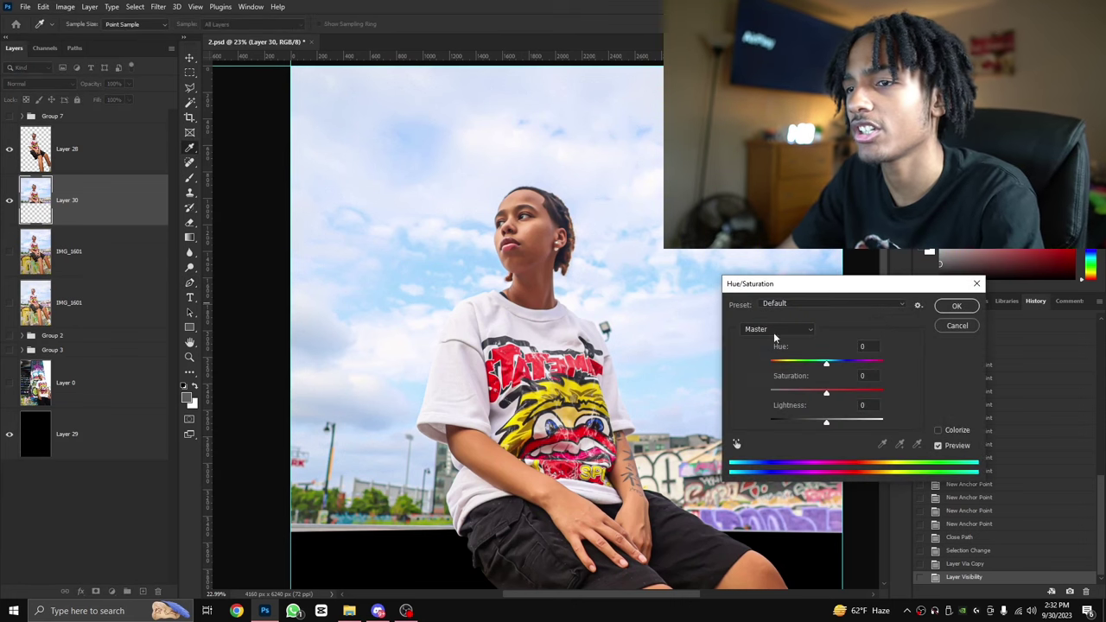
drag(826, 365, 772, 392)
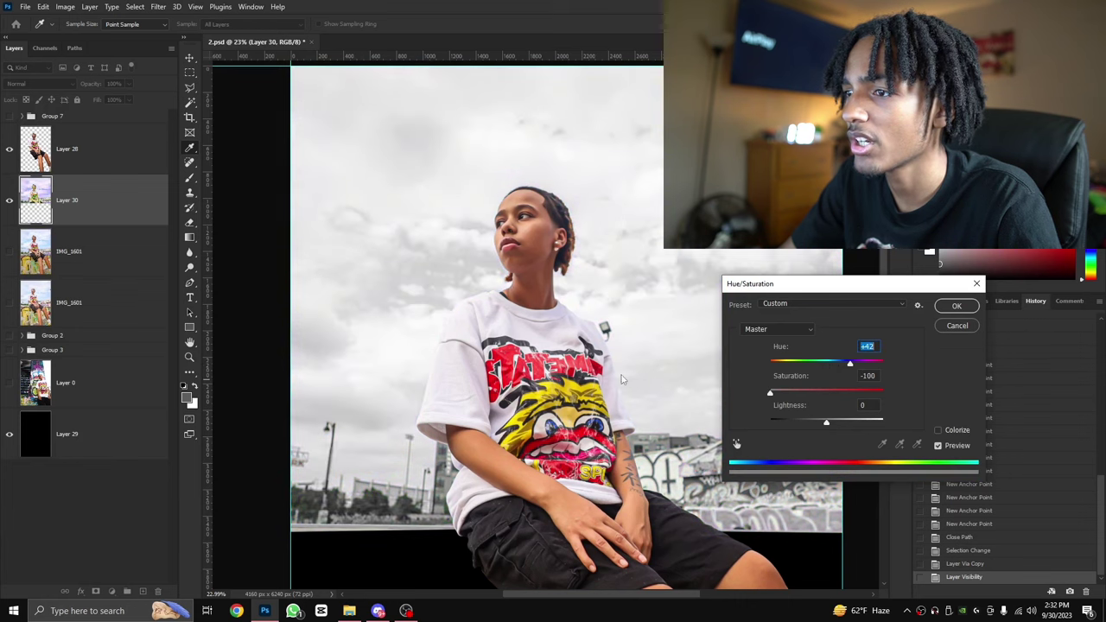
click(942, 308)
click(11, 265)
scroll(499, 362, down, 4)
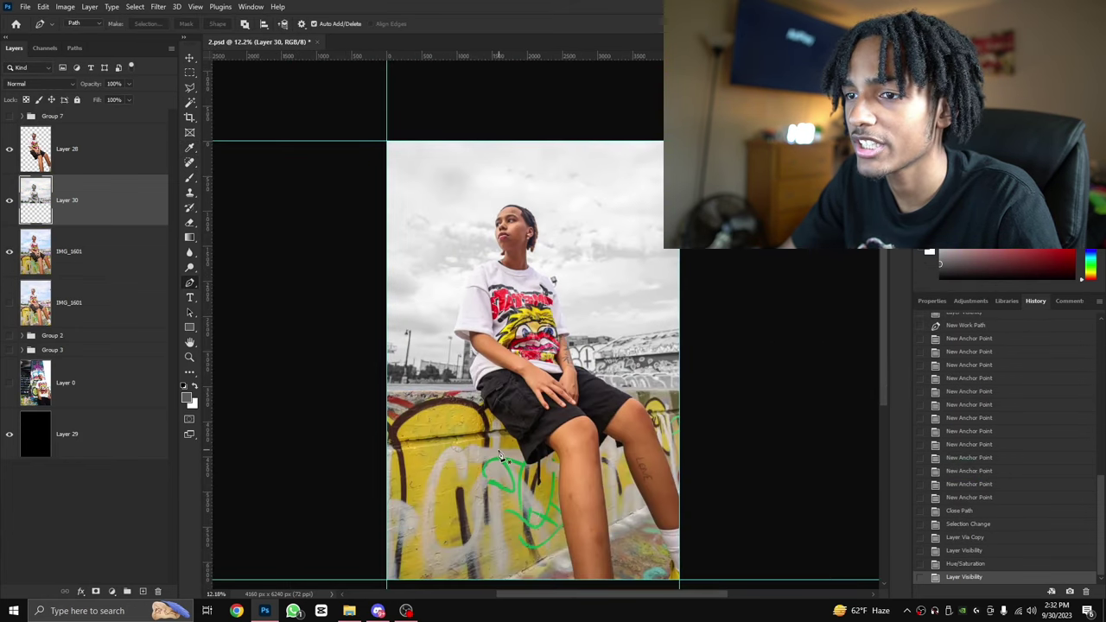
Inspect the black-and-white background and undo the Hue/Saturation and layer visibility changes.
scroll(447, 401, down, 1)
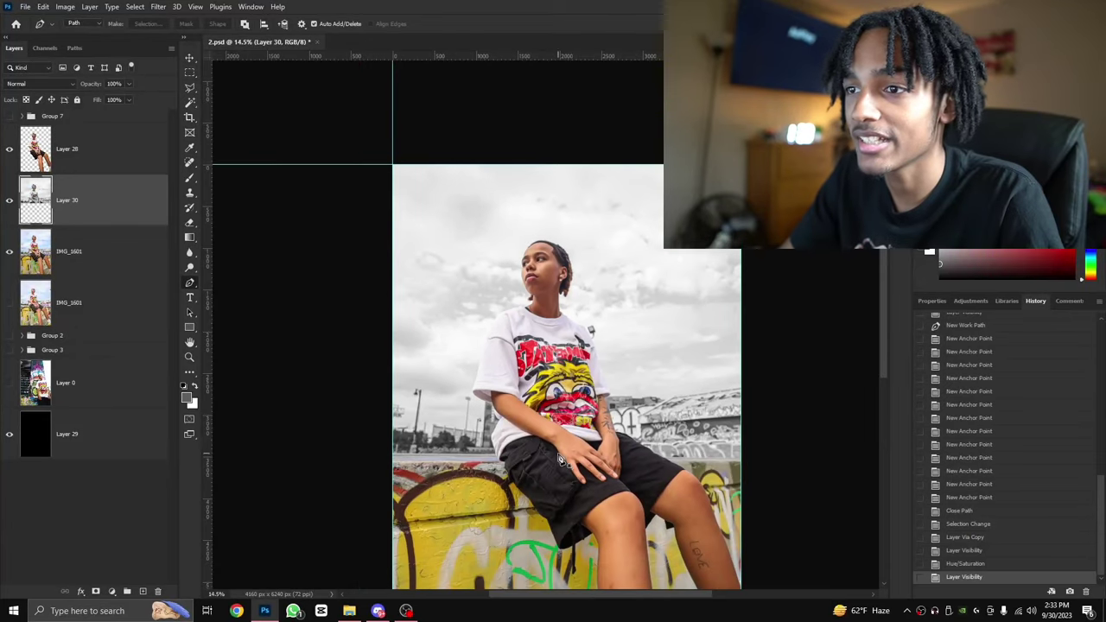
scroll(823, 421, up, 3)
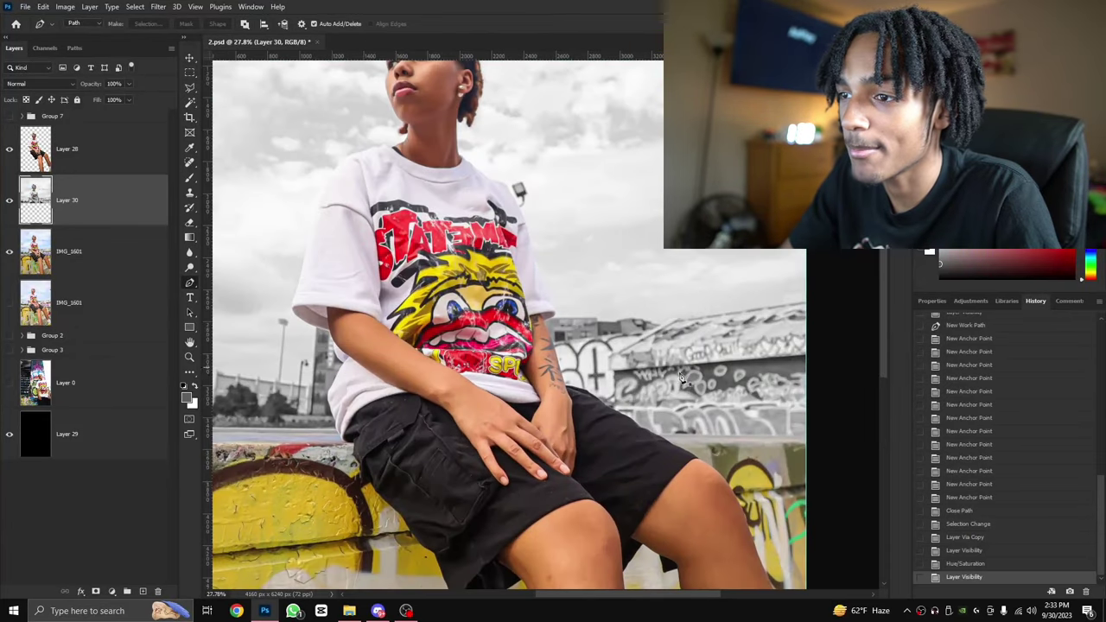
scroll(519, 389, down, 3)
key(ctrl+alt+z)
key(ctrl+alt+z)
key(ctrl+alt+z)
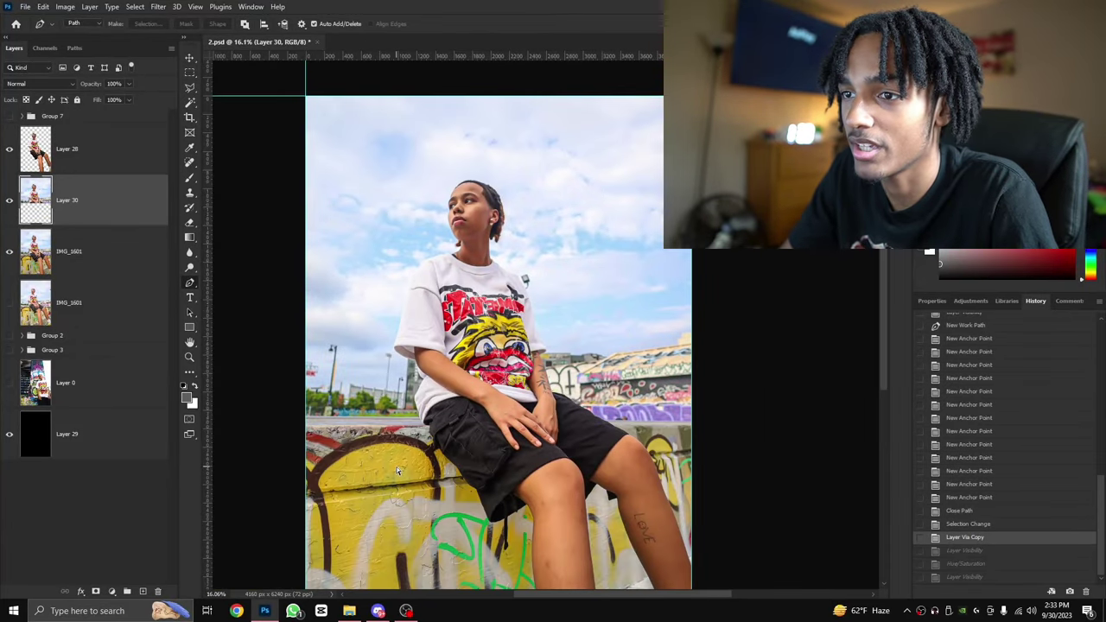
Try shifting the Hue of Layer 30 to -180 and discard the change.
key(ctrl+u)
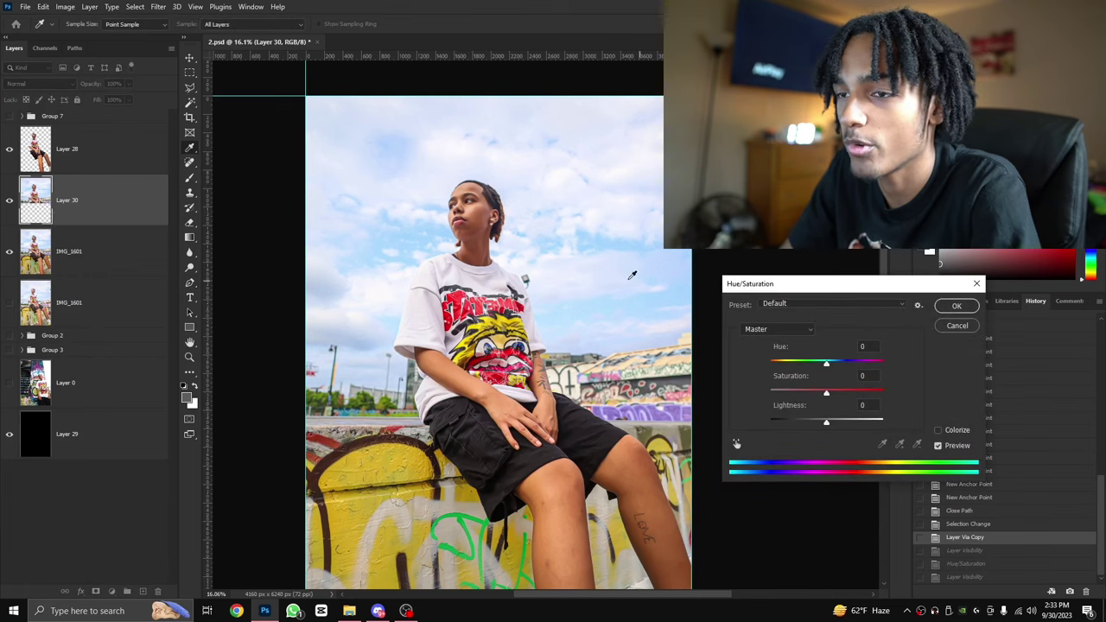
drag(825, 370, 759, 369)
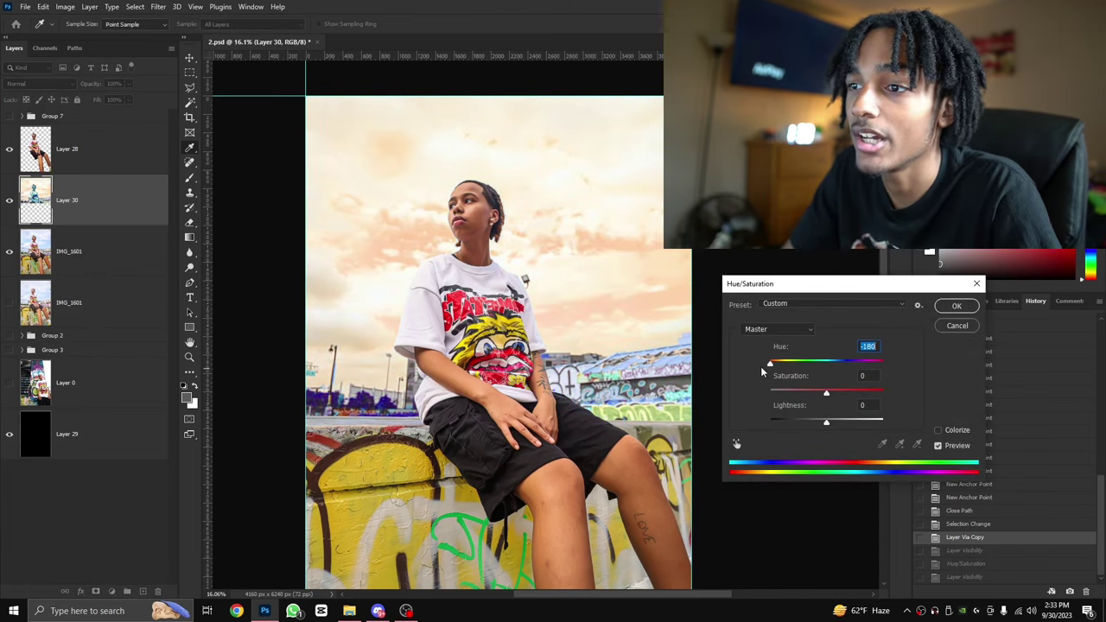
key(Escape)
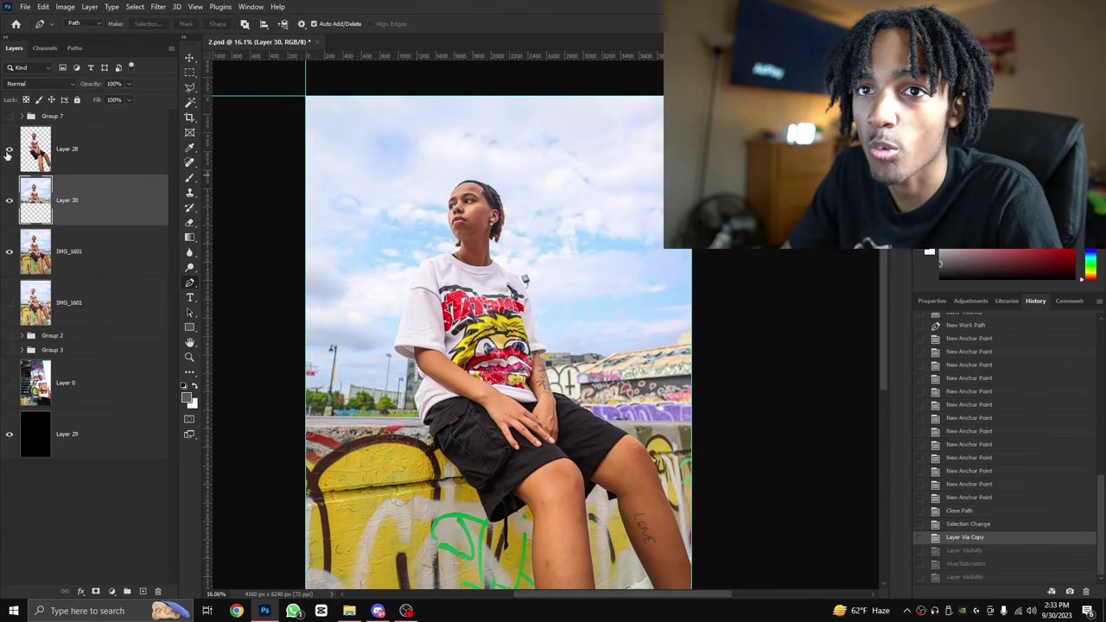
Hide Layer 28 and the IMG_1601 layer, and shift Layer 30's hue so the sky turns yellow-green.
click(10, 149)
click(9, 251)
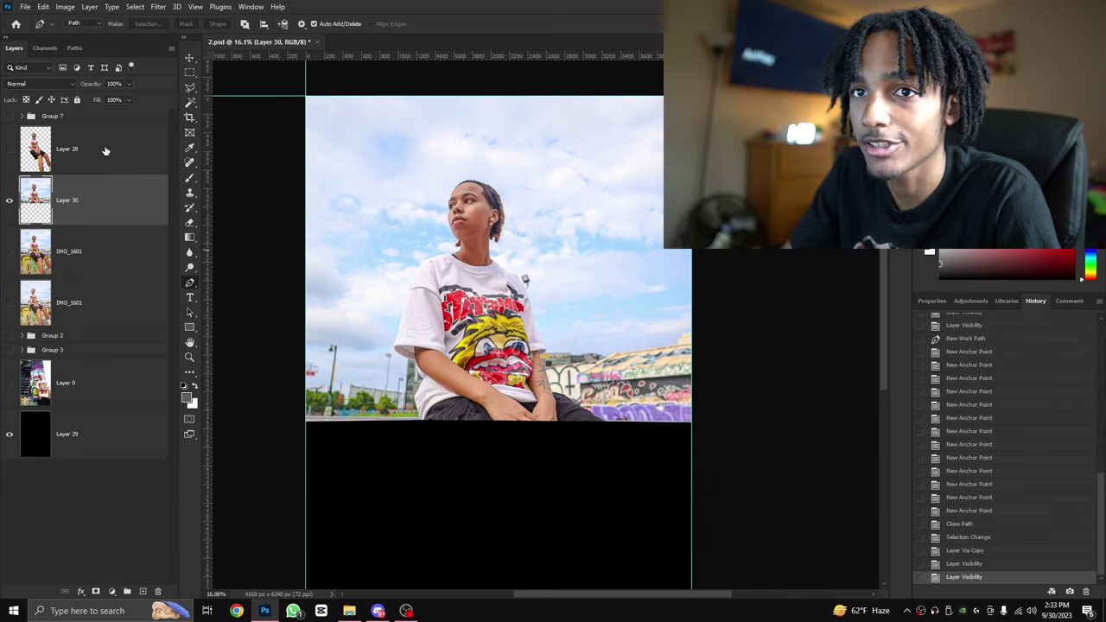
key(ctrl+u)
drag(815, 368, 779, 366)
click(956, 307)
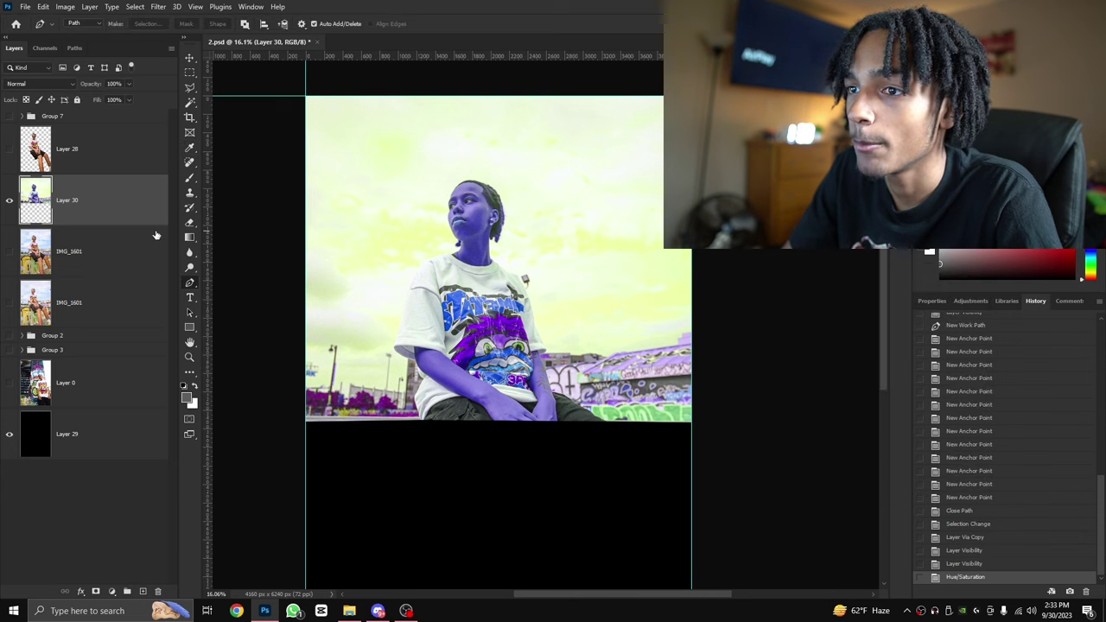
Compare the recolored background with and without the Layer 28 cut-out, and show both Layer 28 and IMG_1601.
click(9, 149)
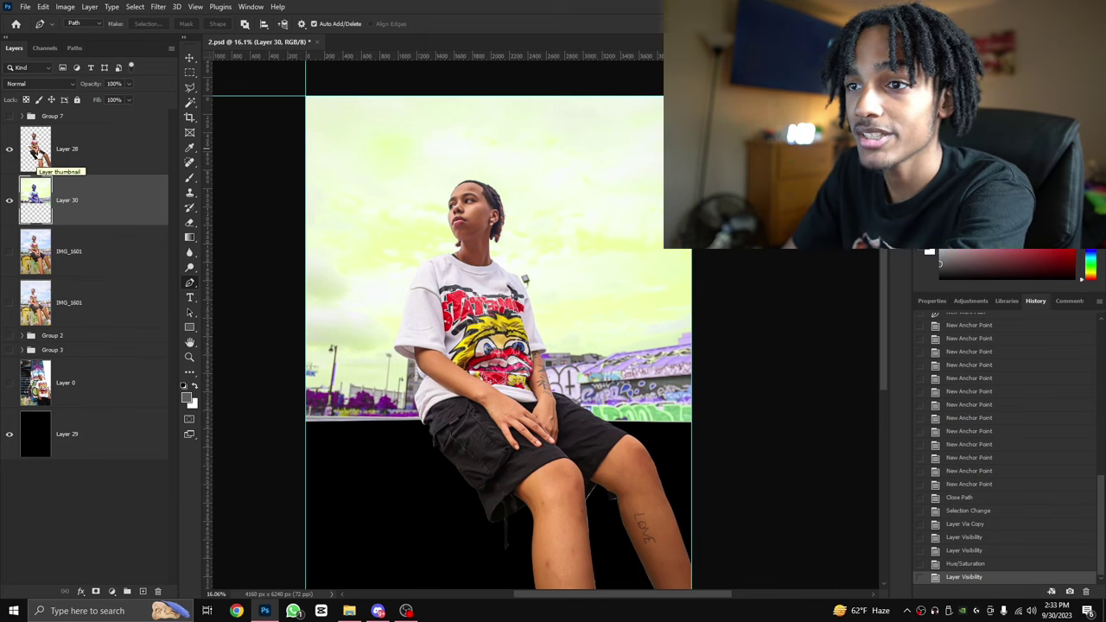
click(7, 149)
click(8, 150)
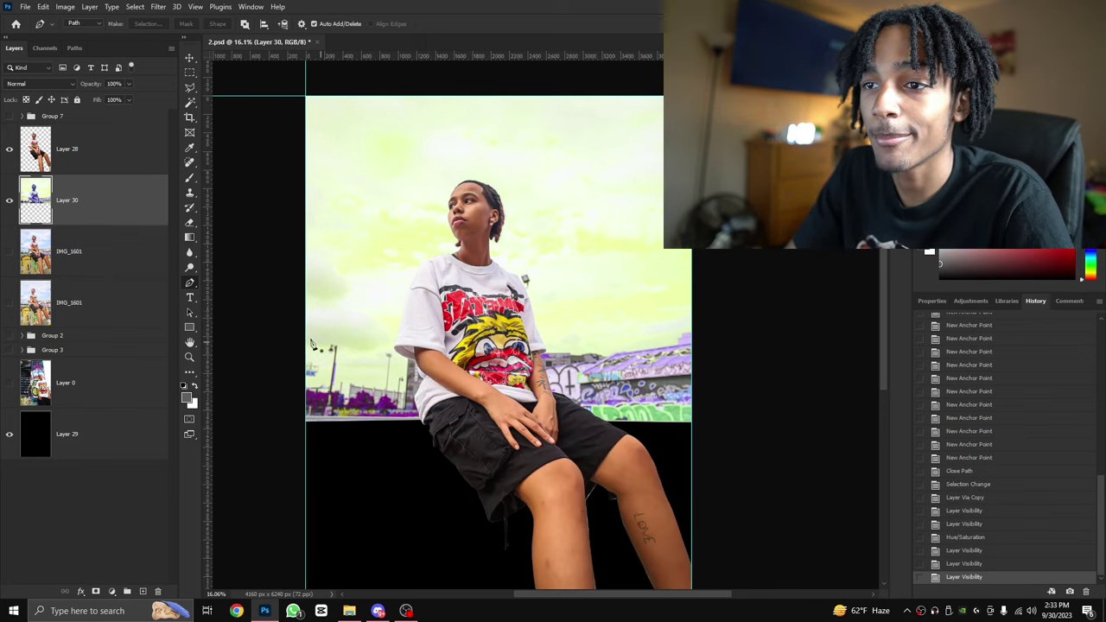
click(9, 252)
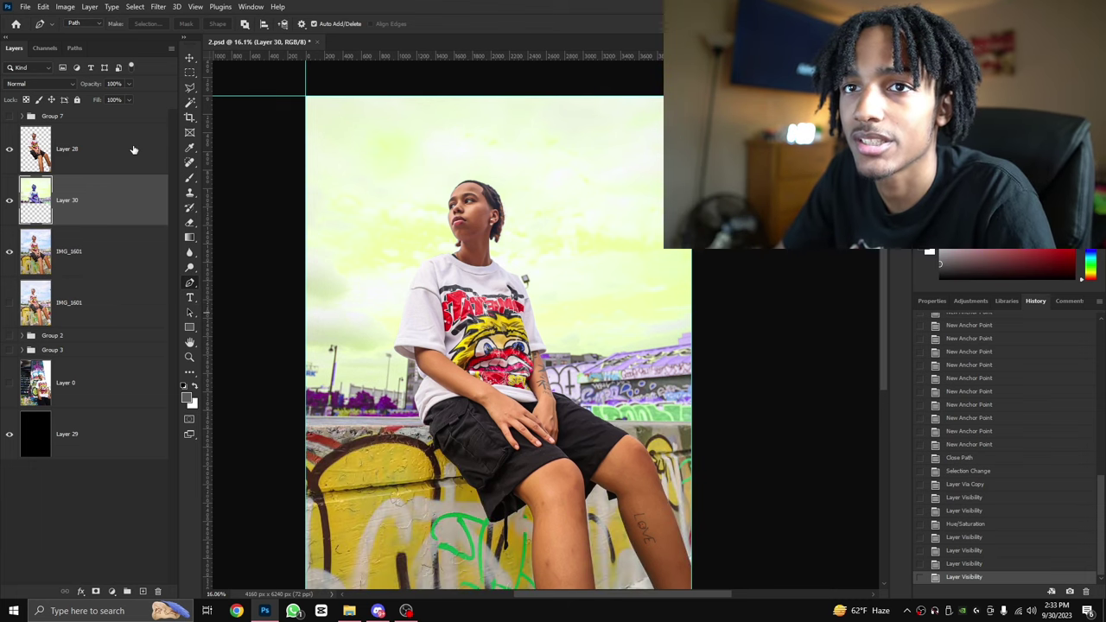
Reduce the Saturation of Layer 30 to about -37.
key(ctrl+u)
drag(827, 393, 808, 394)
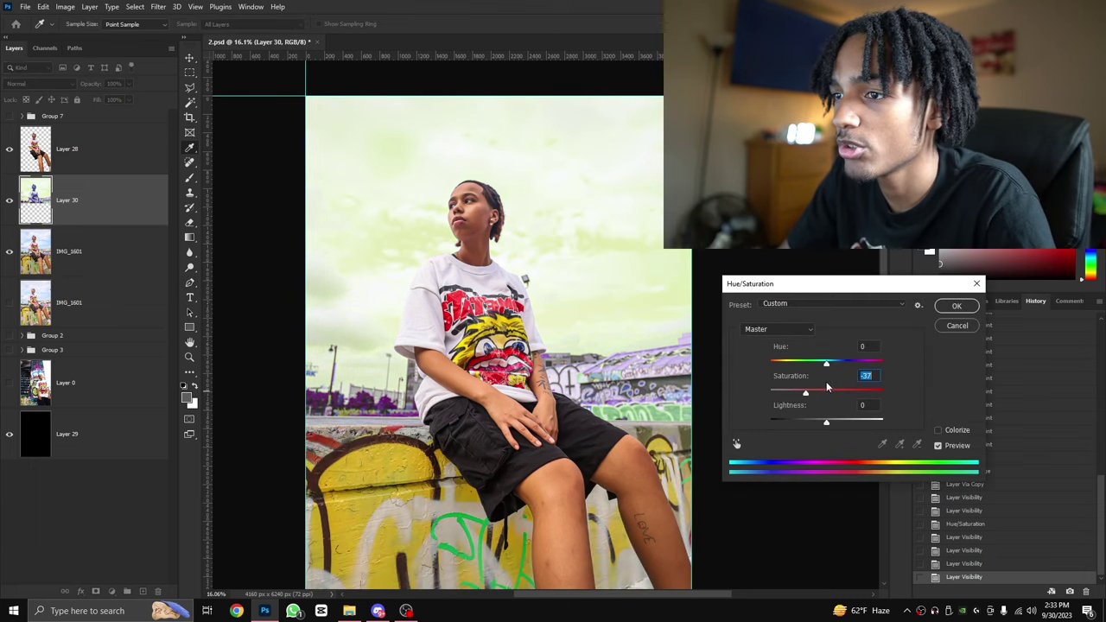
Cancel the open Hue/Saturation adjustment and undo back to before the Hue/Saturation change on Layer 30.
key(ctrl+z)
click(956, 327)
key(ctrl+z)
key(ctrl+z)
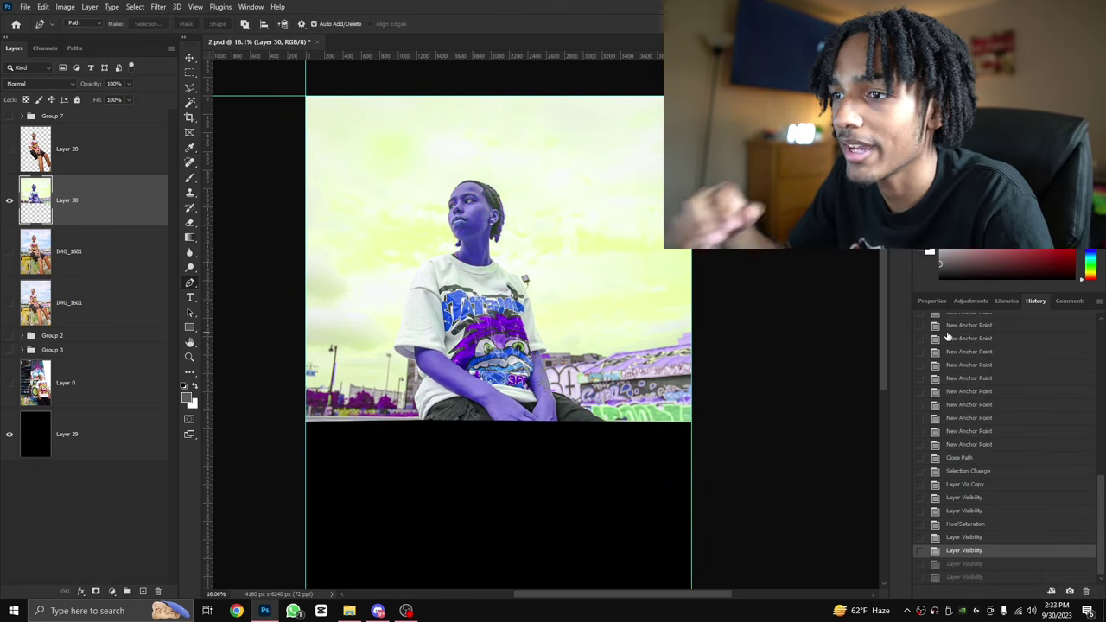
key(ctrl+z)
key(ctrl+z)
key(ctrl+z)
key(ctrl+z)
scroll(423, 333, up, 1)
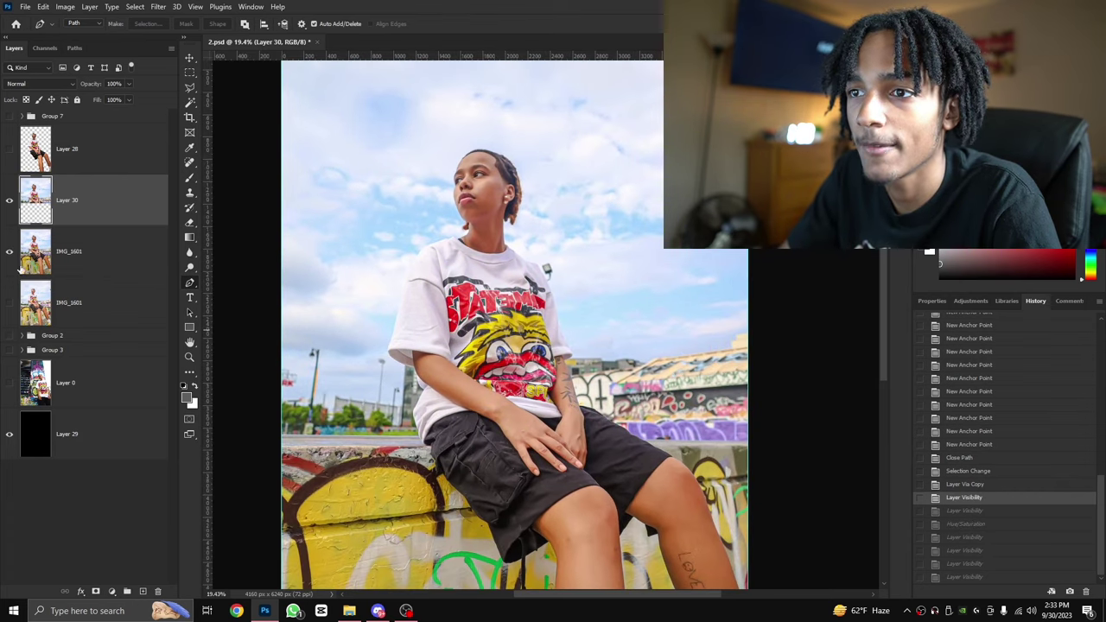
Leave only Layer 30 visible and apply a Gaussian Blur with a 9.6-pixel radius to it.
click(9, 251)
scroll(435, 232, up, 2)
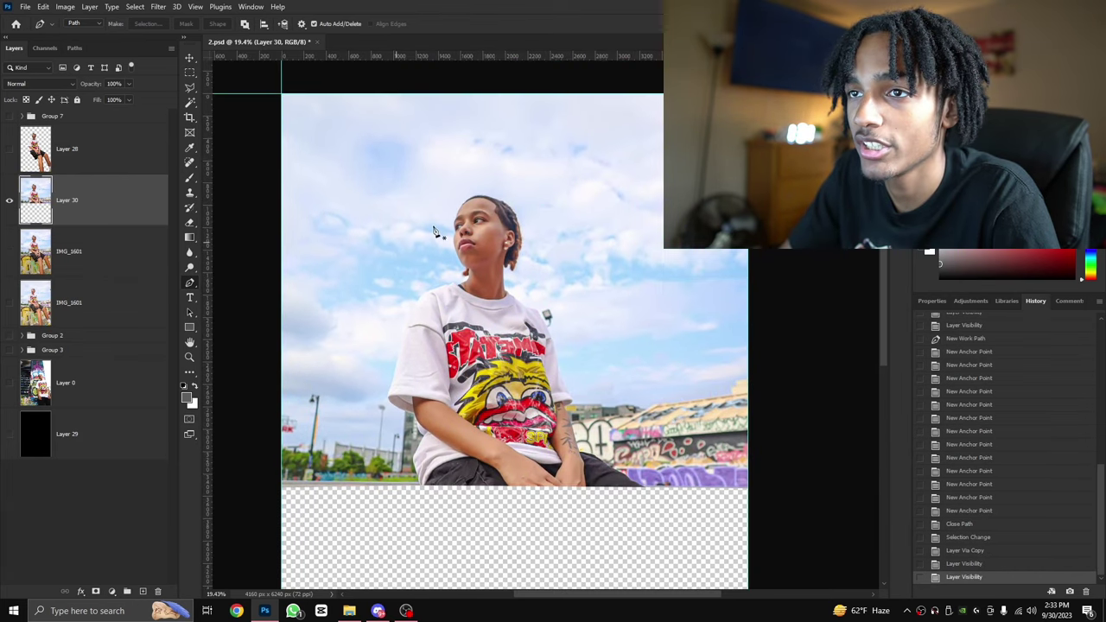
click(158, 6)
mouse_move(207, 153)
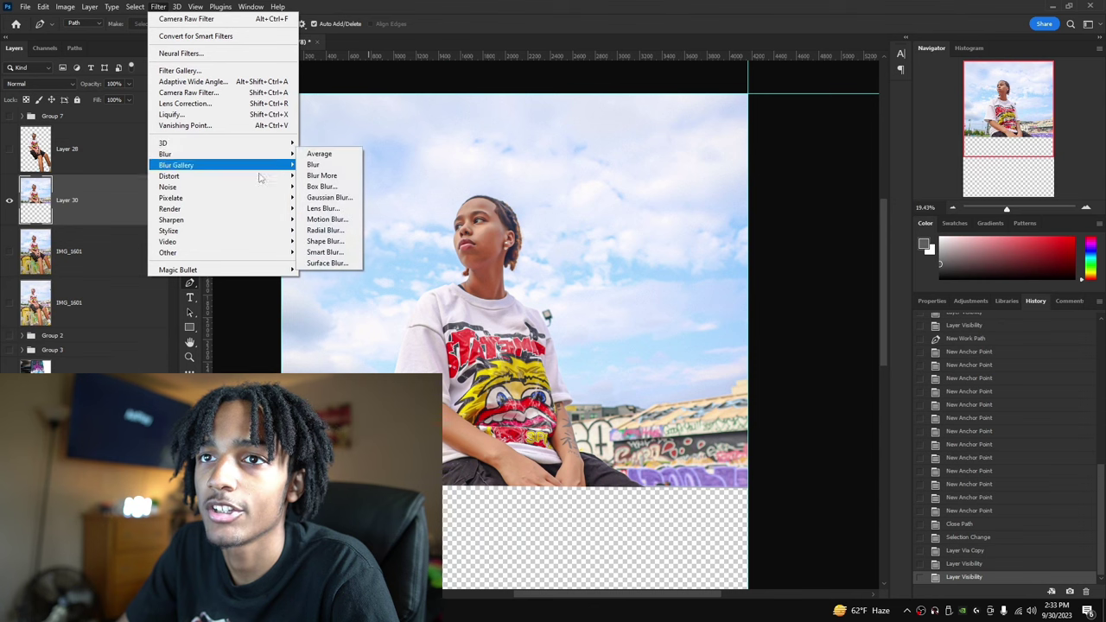
click(329, 197)
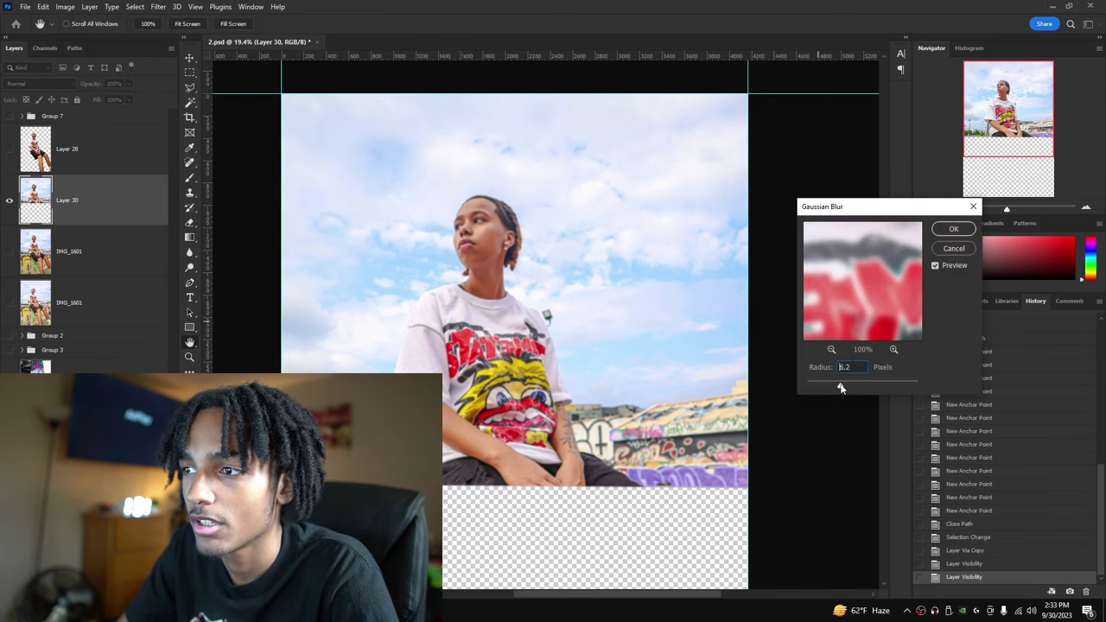
click(851, 389)
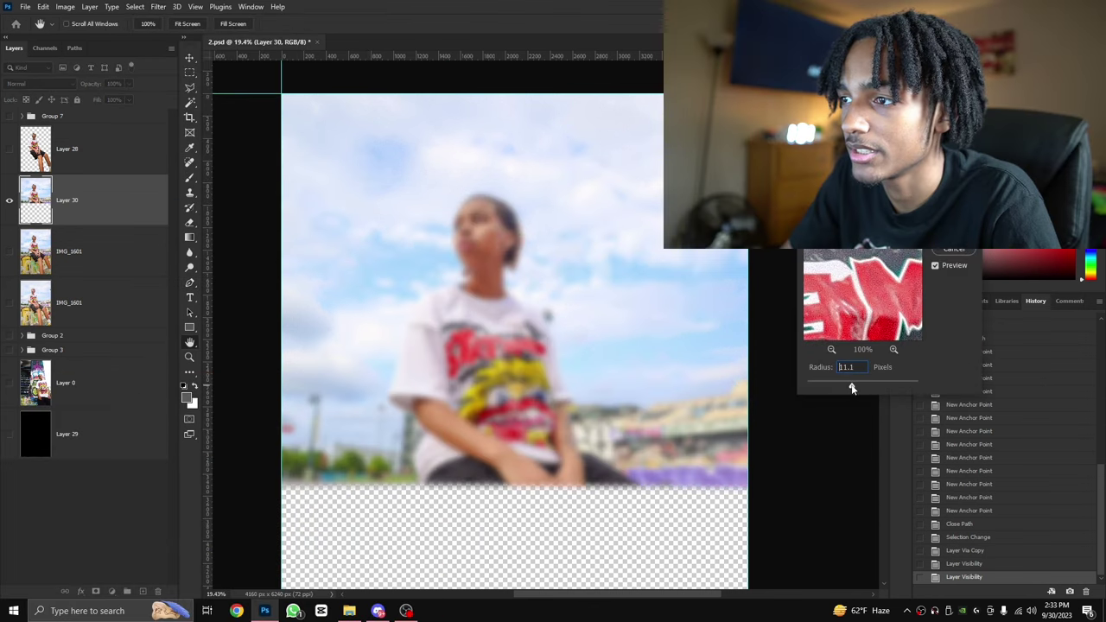
drag(851, 389, 849, 388)
key(Return)
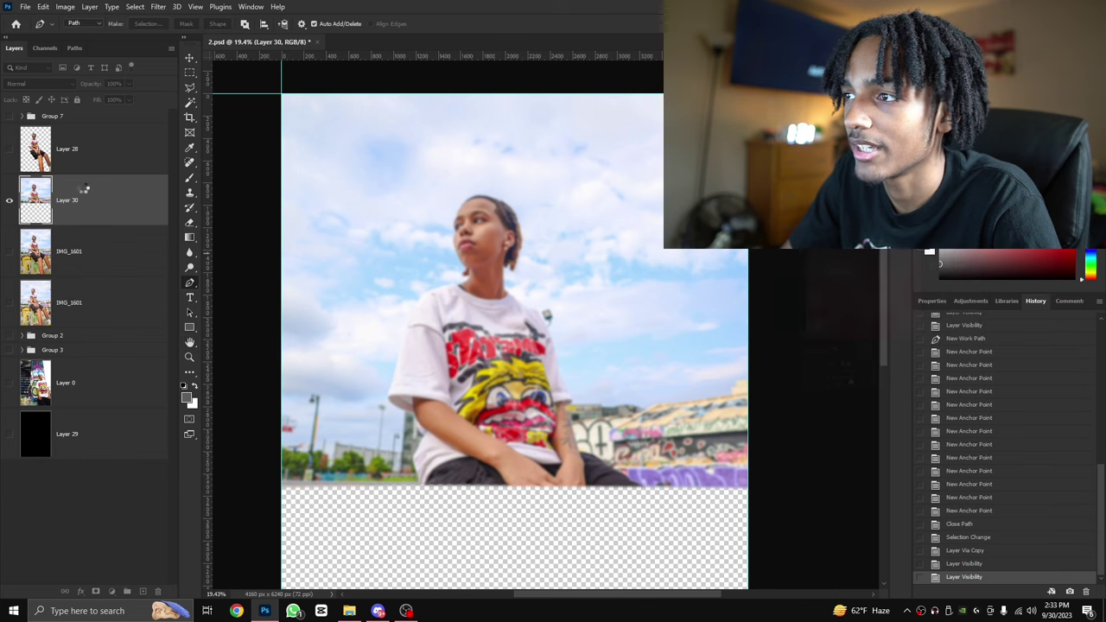
Make the upper IMG_1601 layer and the subject cutout on Layer 28 visible, ending with Layer 28 selected.
scroll(383, 314, up, 2)
click(17, 246)
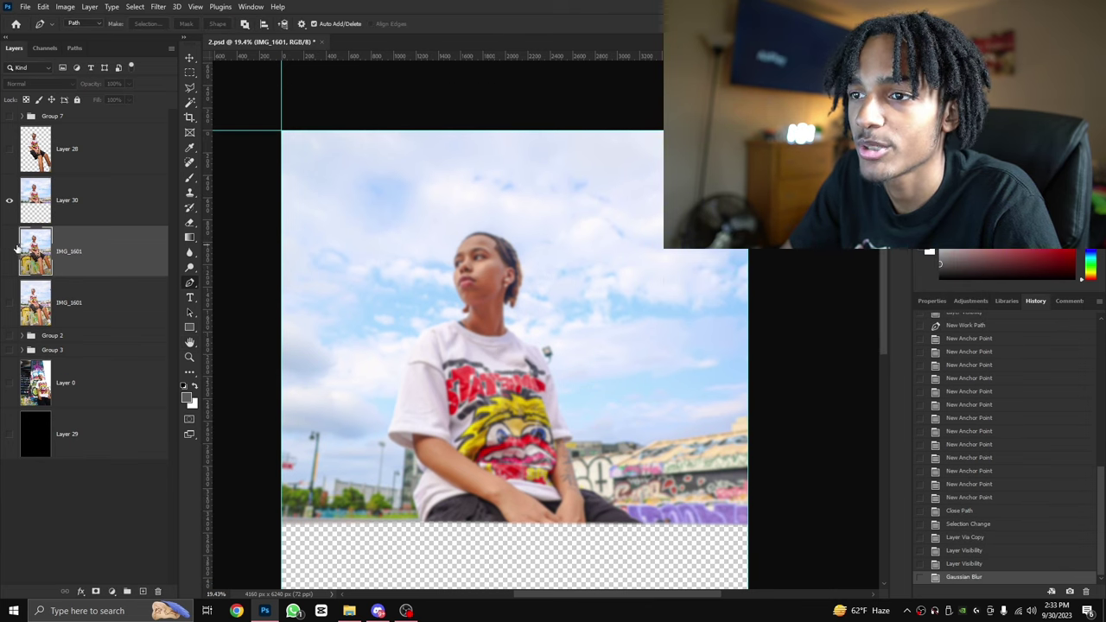
click(9, 250)
scroll(390, 338, down, 5)
scroll(421, 270, up, 2)
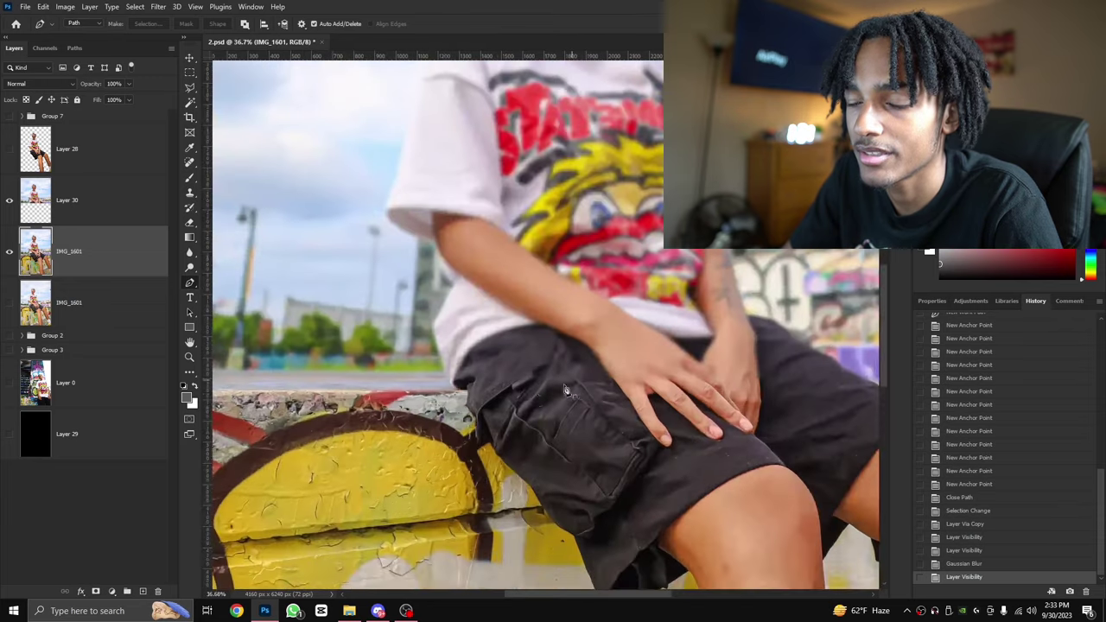
click(9, 148)
click(35, 149)
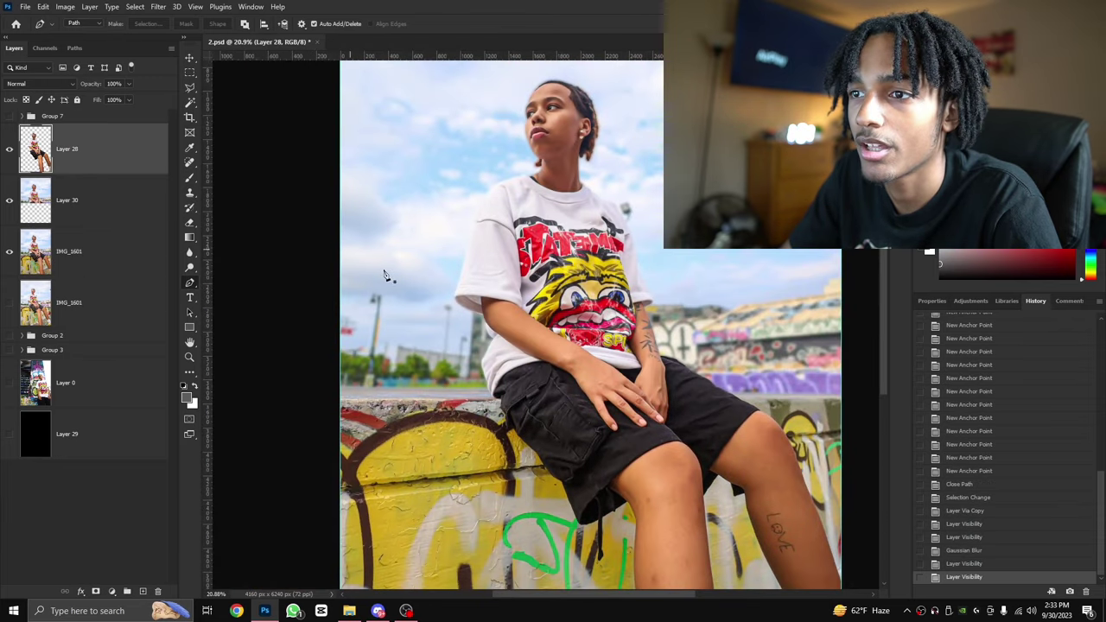
Examine the background blur around the subject and wall, comparing the image with Layer 30 hidden and shown.
scroll(782, 278, up, 3)
scroll(782, 279, down, 2)
scroll(769, 277, up, 4)
scroll(766, 276, down, 3)
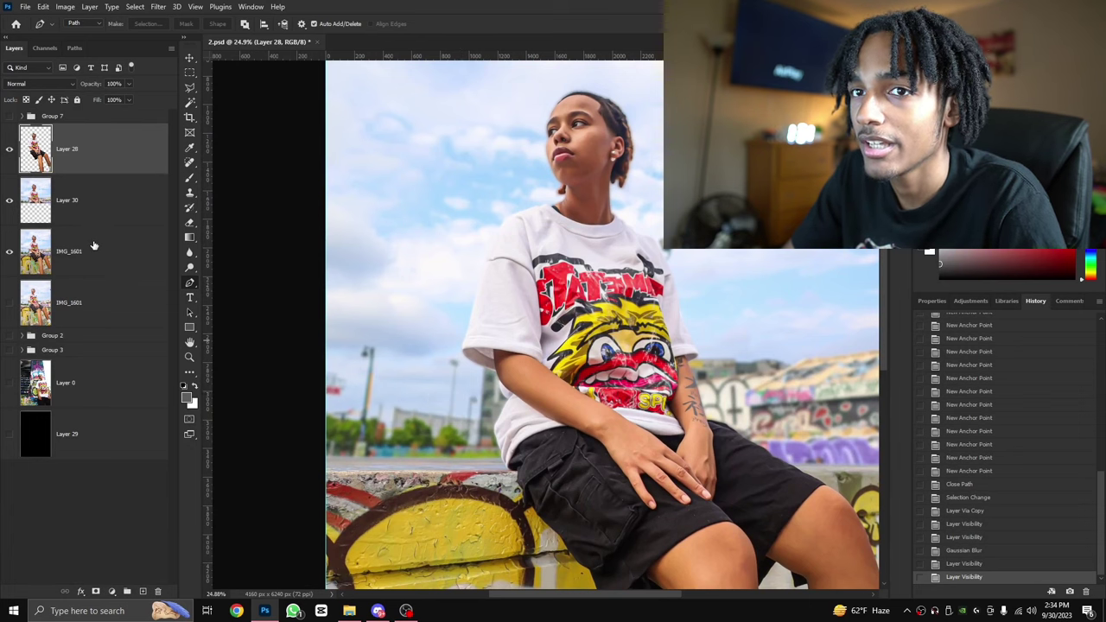
scroll(640, 370, down, 4)
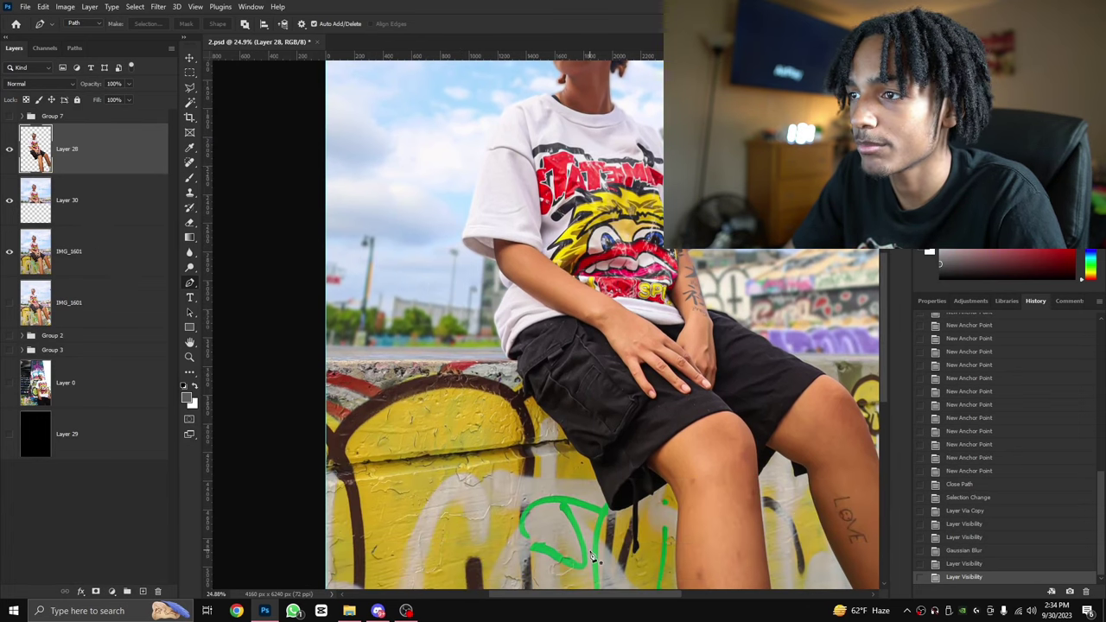
drag(577, 593, 600, 594)
scroll(484, 389, up, 2)
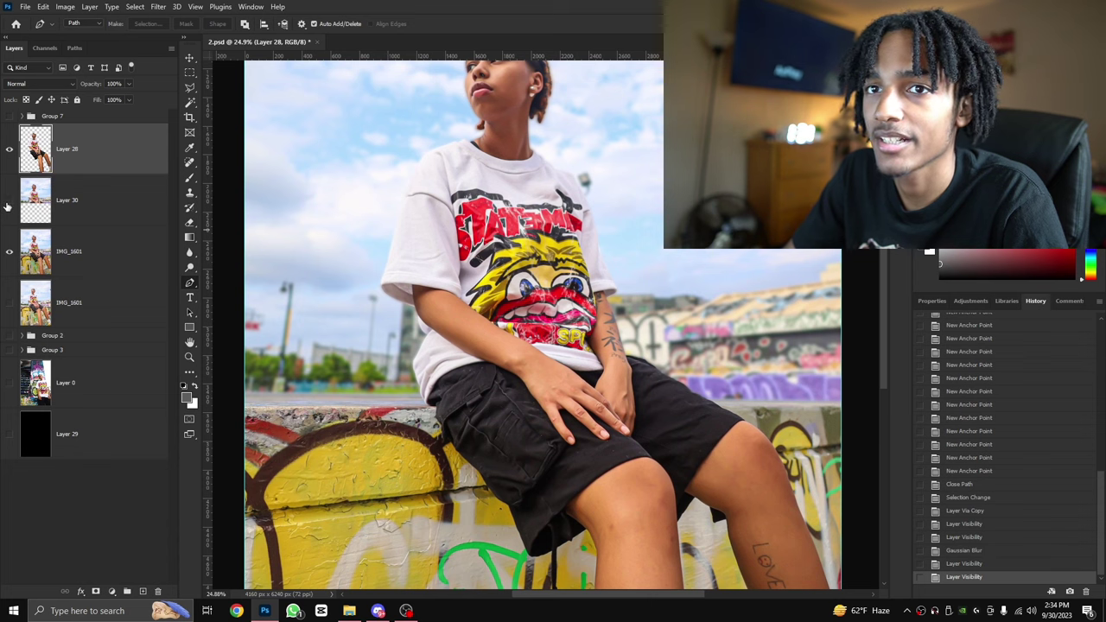
click(10, 200)
Apply another Gaussian Blur to Layer 30 with a radius of 8.8 pixels.
click(95, 199)
click(159, 6)
click(326, 198)
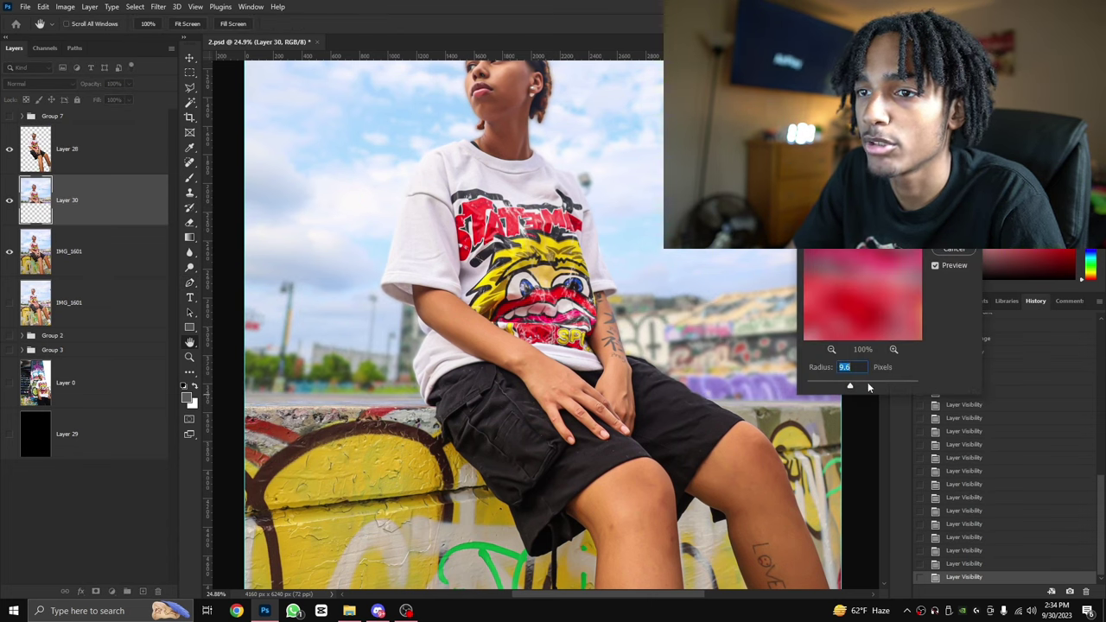
drag(863, 390, 851, 389)
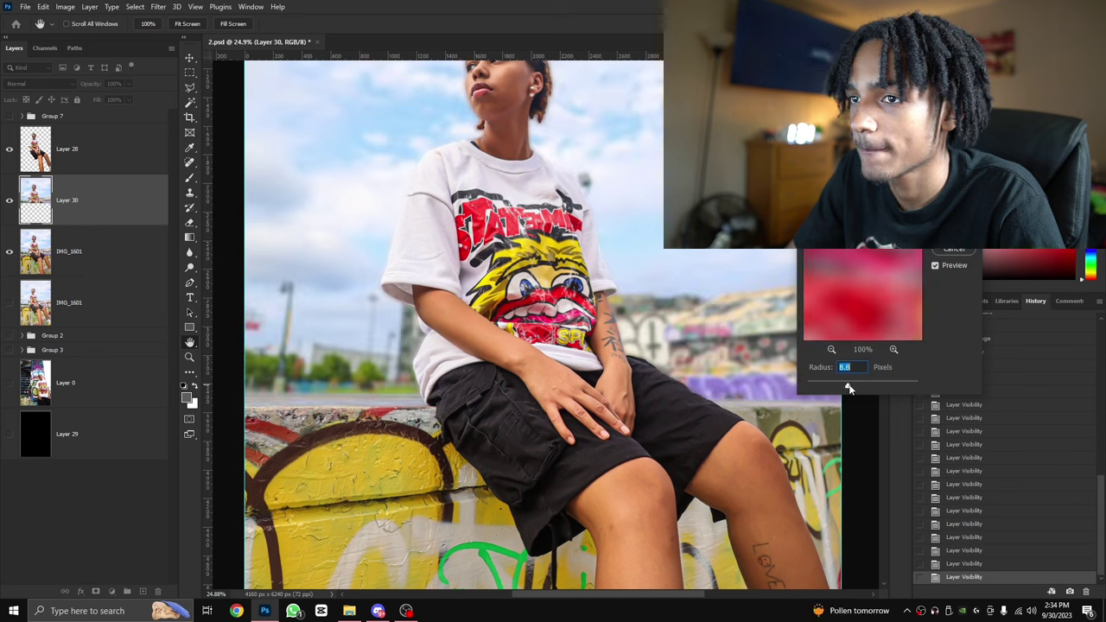
key(Return)
Add a Brightness/Contrast adjustment layer above Layer 28 and set its brightness to 150.
scroll(683, 428, down, 3)
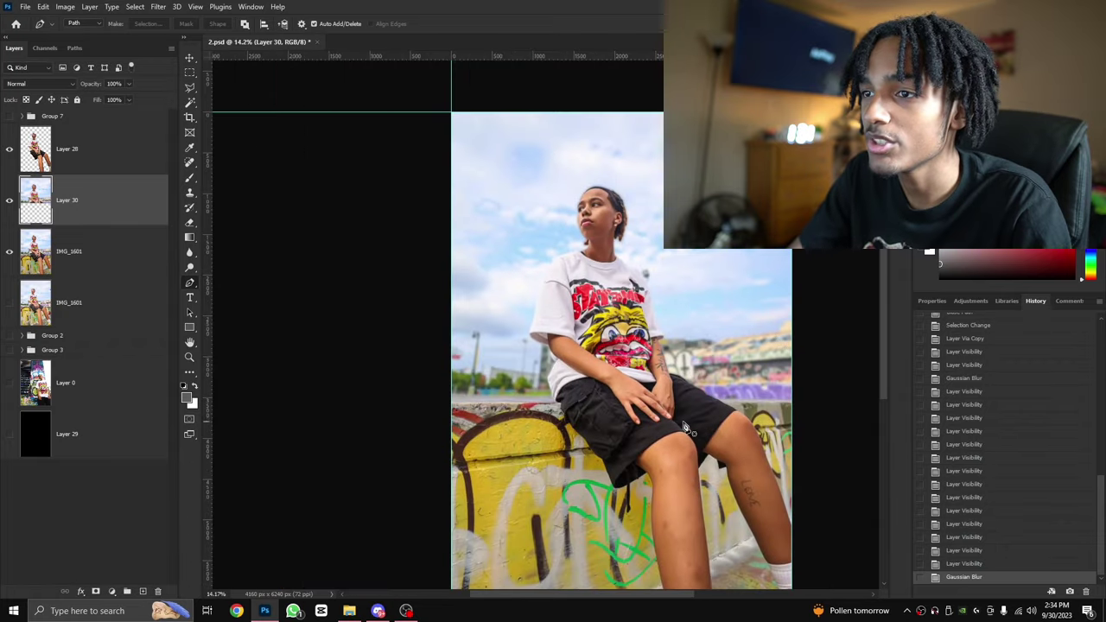
scroll(581, 182, up, 4)
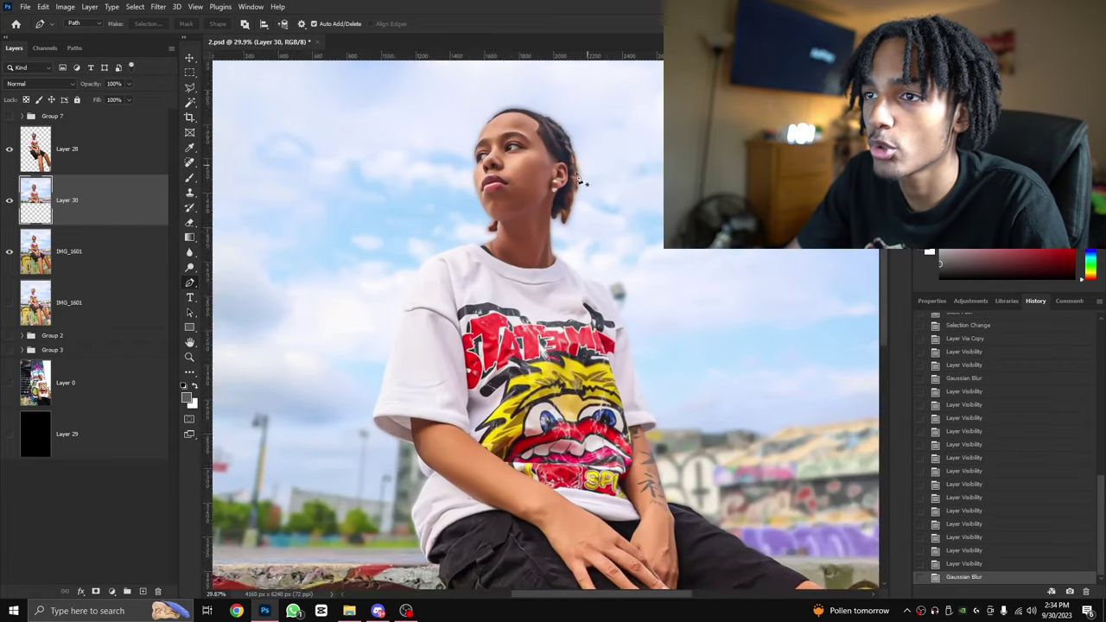
scroll(581, 182, up, 2)
click(95, 148)
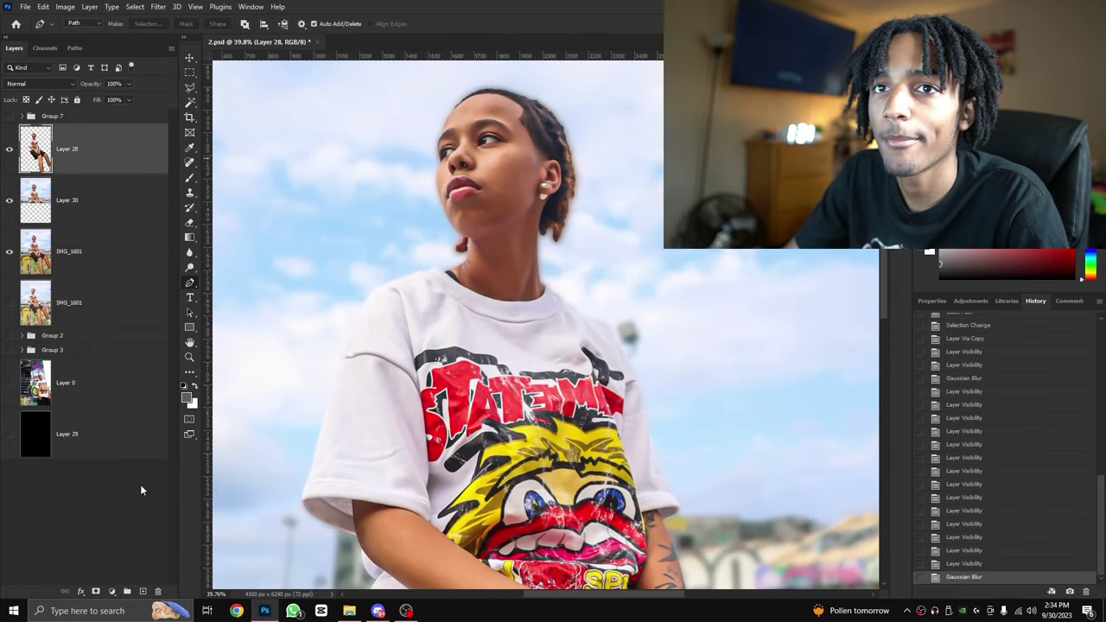
click(111, 593)
click(107, 598)
click(111, 595)
click(112, 596)
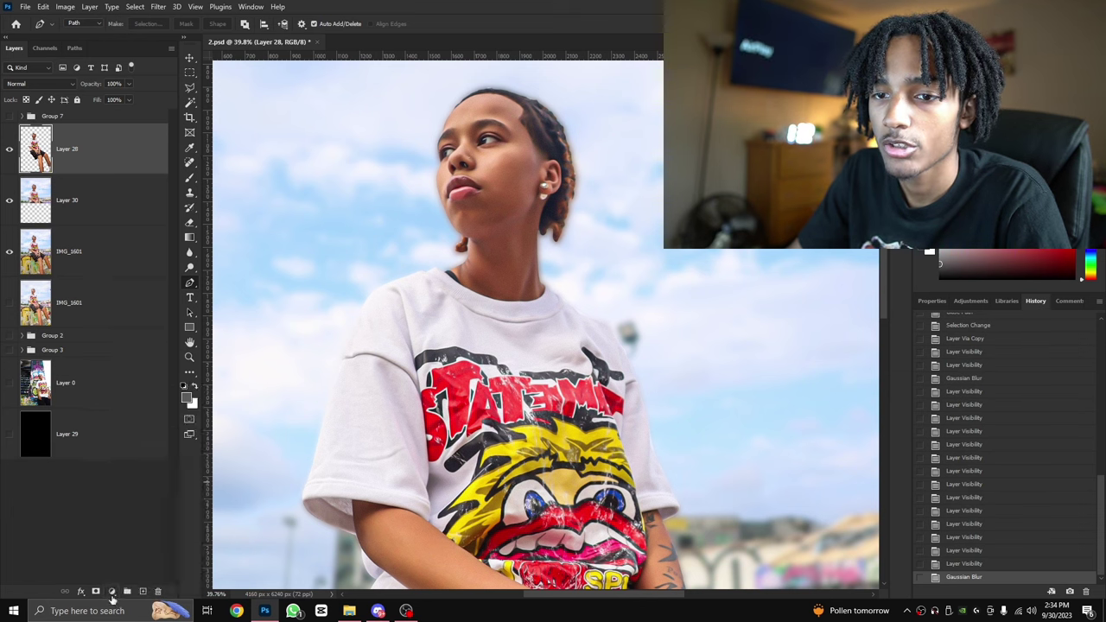
click(111, 591)
click(143, 428)
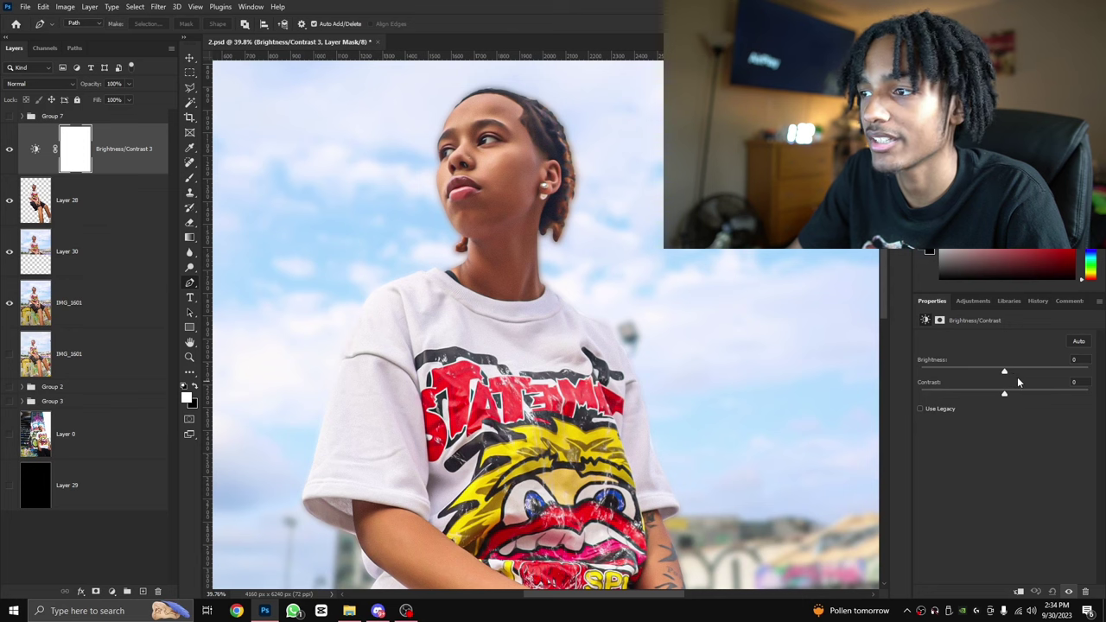
drag(1012, 370, 1088, 372)
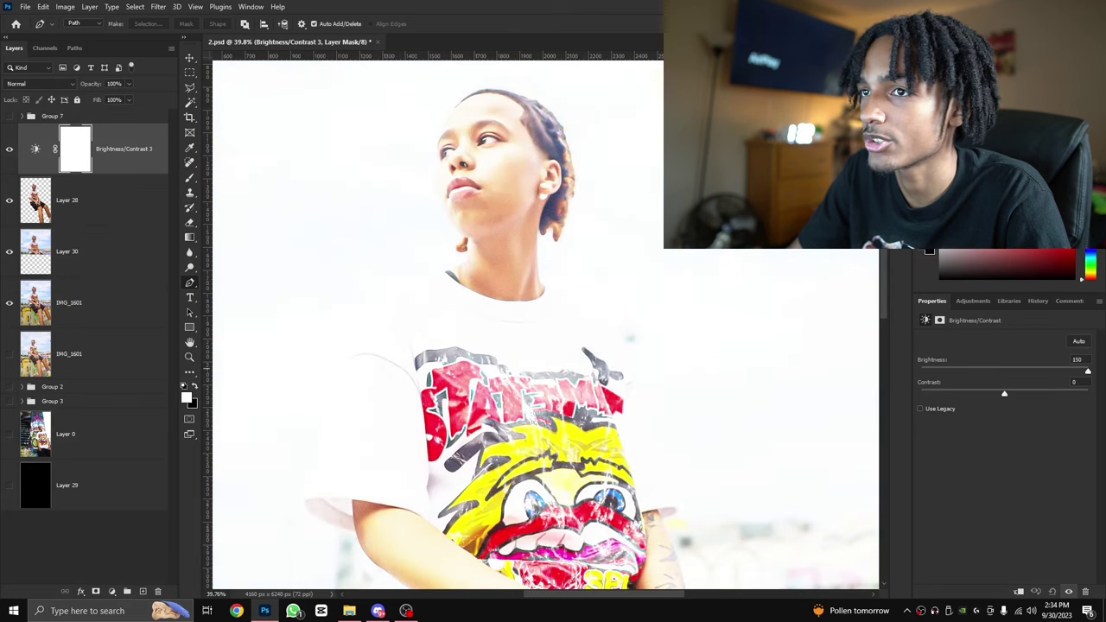
Compare the image with the Brightness/Contrast adjustment hidden and shown, and set its brightness to -1.
click(9, 152)
click(10, 152)
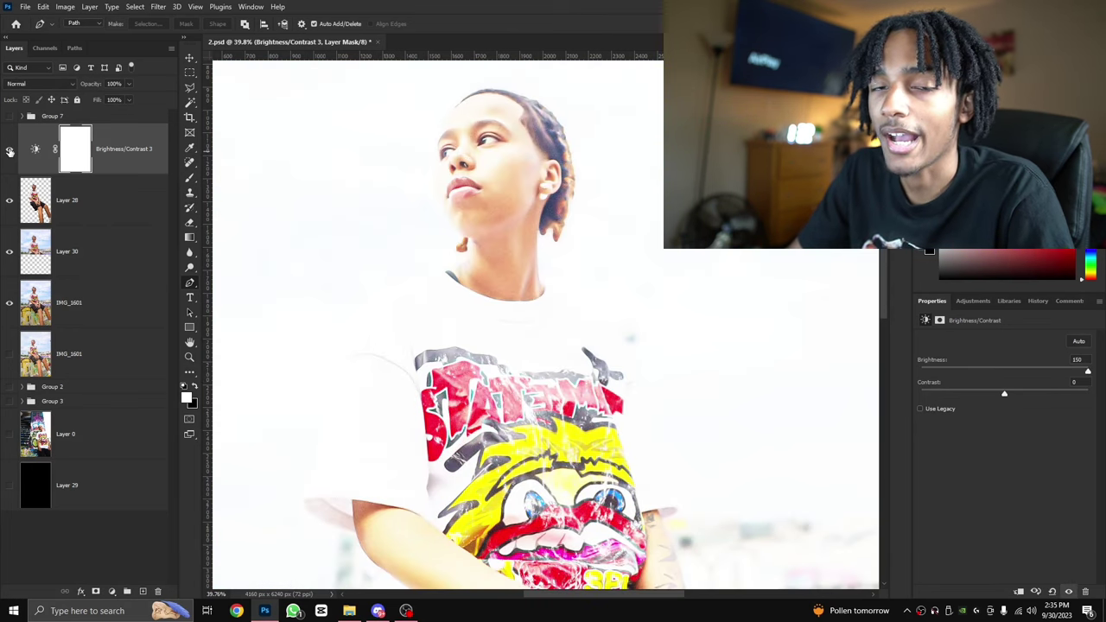
click(10, 151)
click(10, 151)
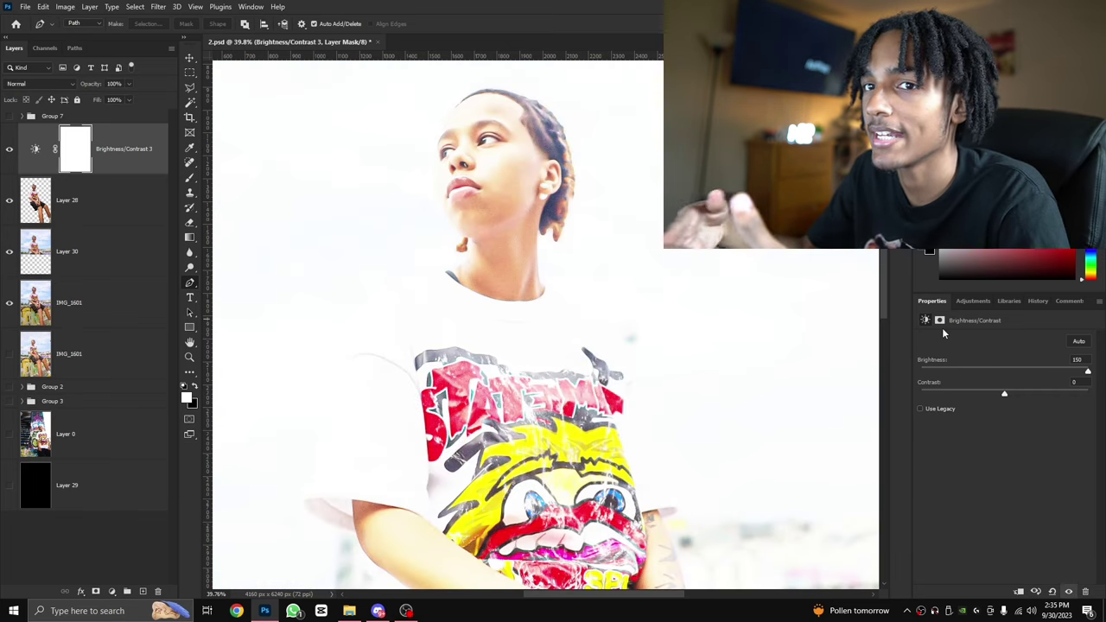
drag(1088, 372, 1020, 372)
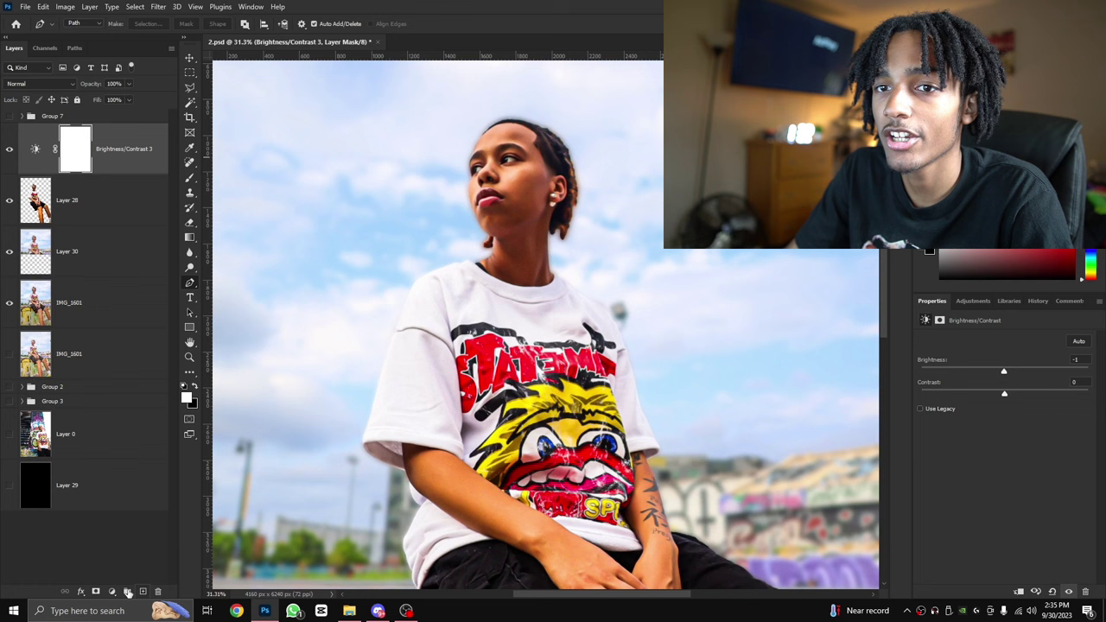
Add a second Brightness/Contrast adjustment layer on top and delete it.
click(112, 591)
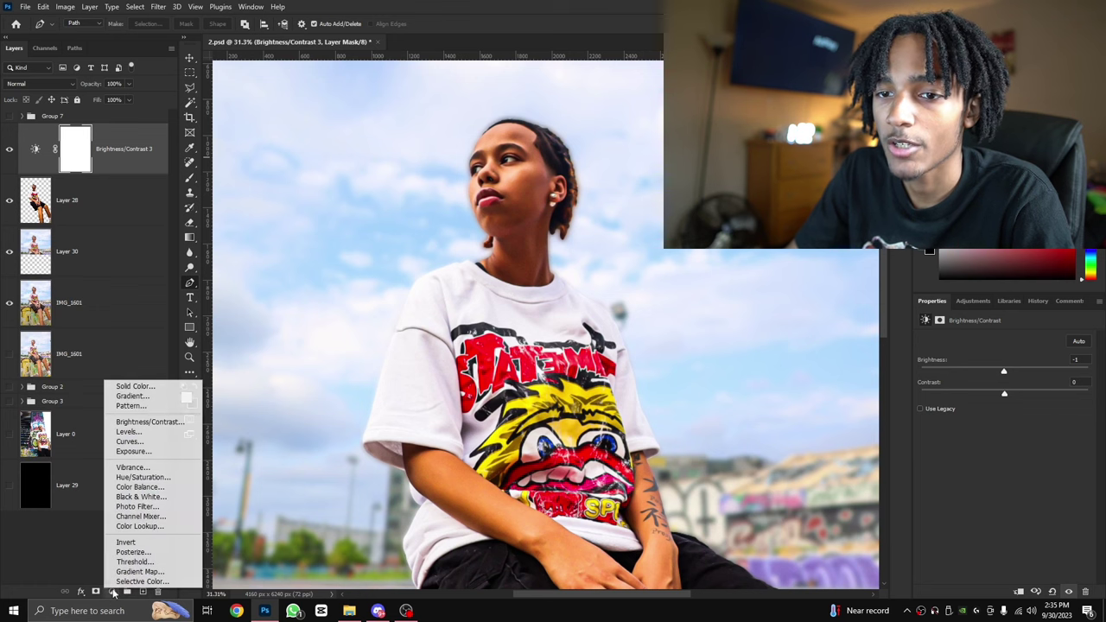
click(144, 422)
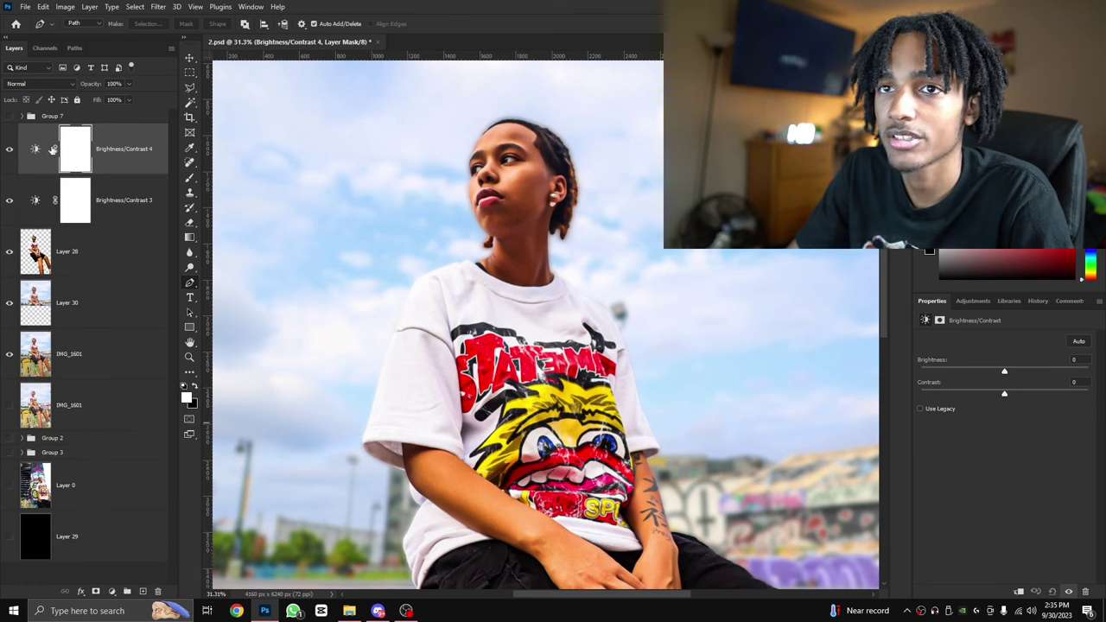
key(Delete)
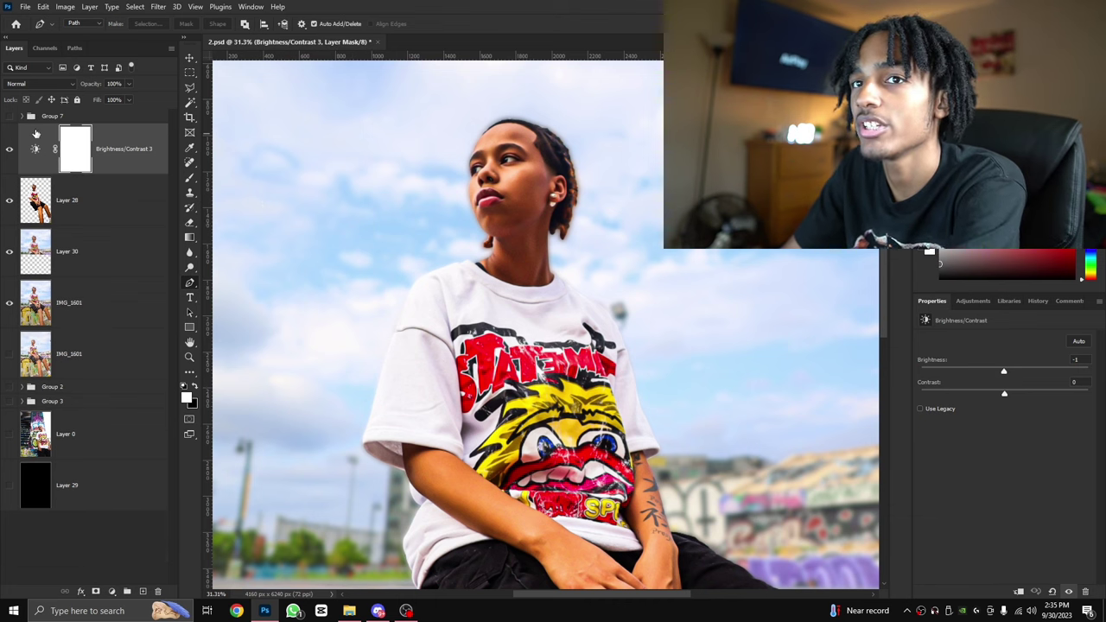
Try deleting from the remaining Brightness/Contrast layer, and undo the deletion and its last brightness change.
key(Delete)
key(ctrl+z)
key(ctrl+z)
key(ctrl+z)
key(ctrl+z)
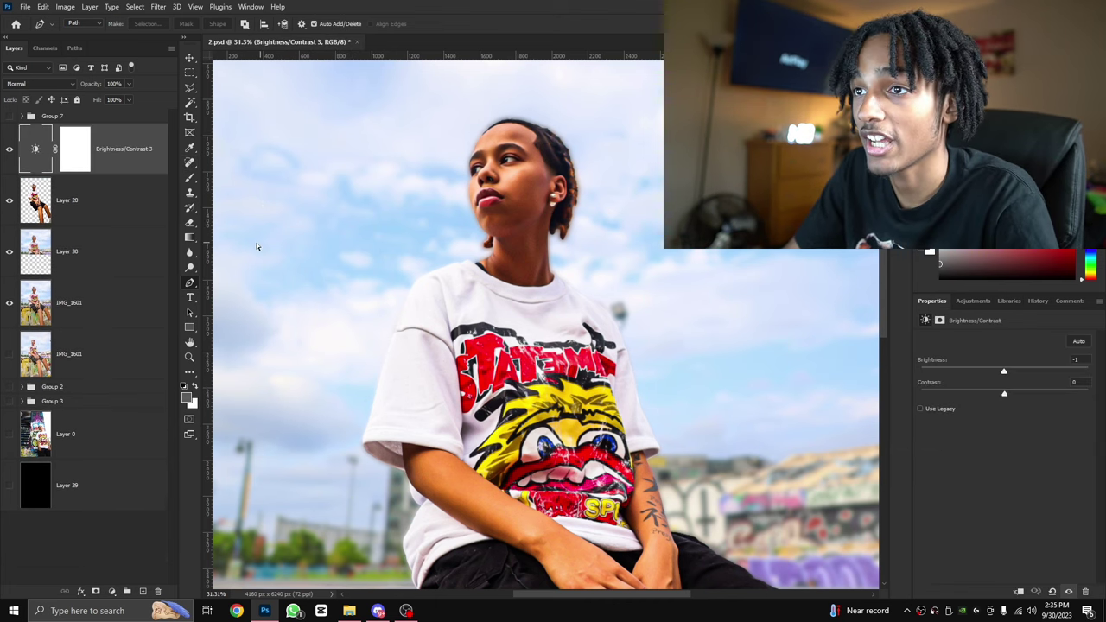
key(ctrl+z)
key(ctrl+shift+z)
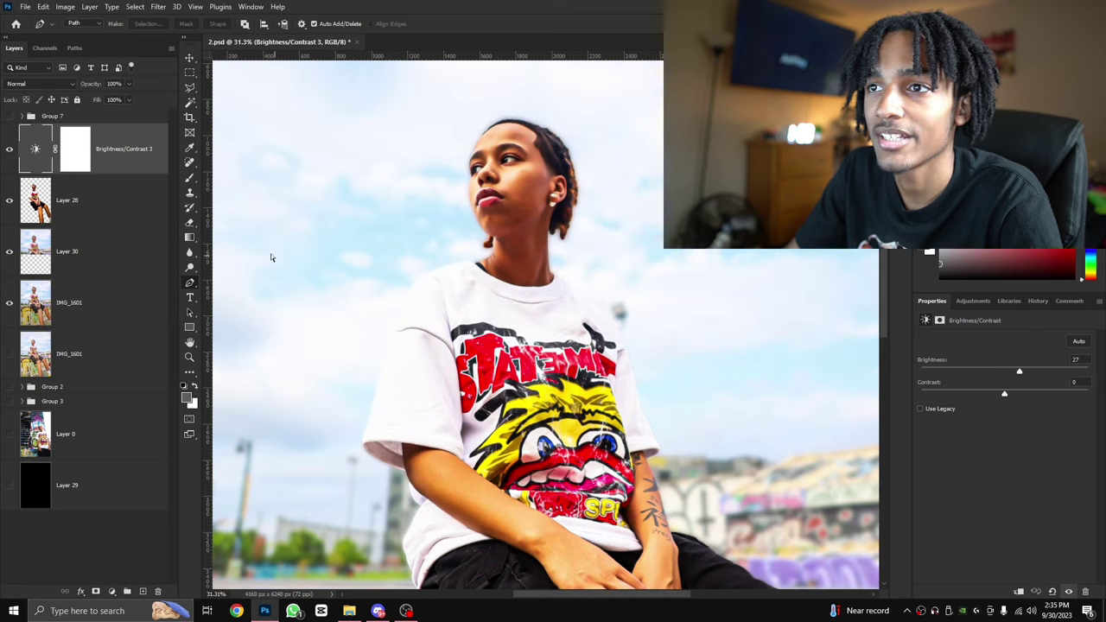
Apply a Brightness/Contrast image adjustment directly to Layer 28 with brightness set to 150.
click(66, 6)
click(35, 203)
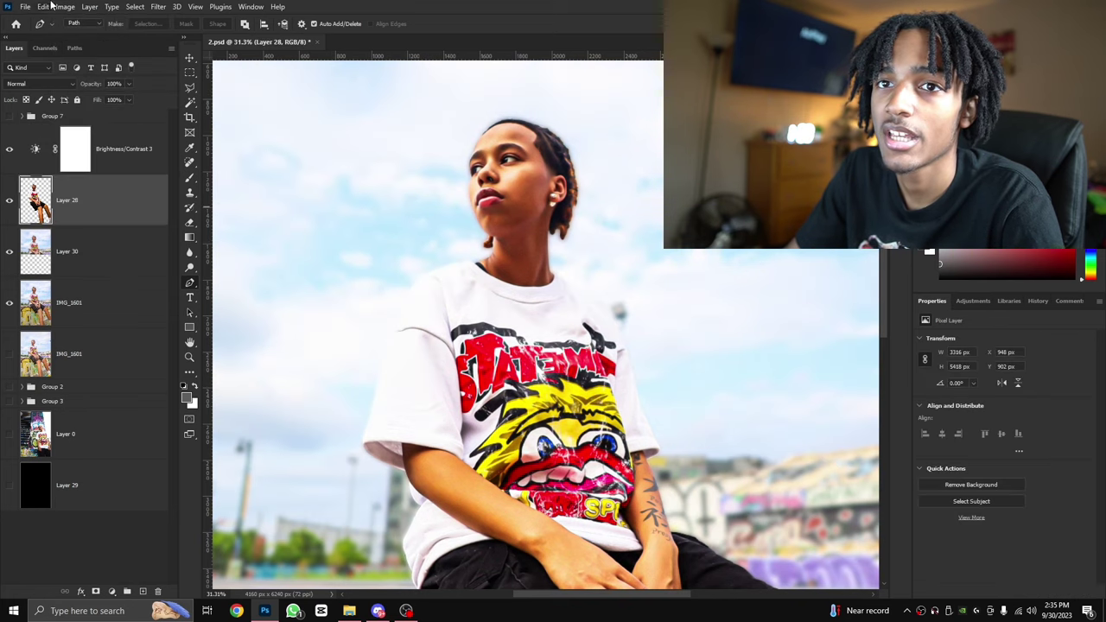
click(66, 6)
mouse_move(86, 36)
click(216, 36)
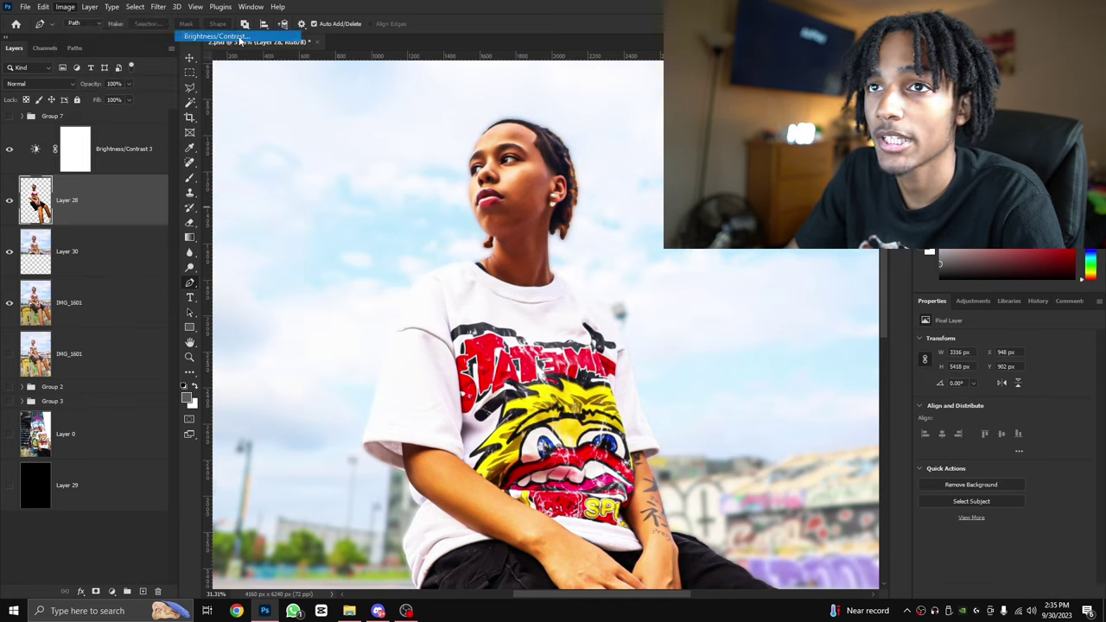
drag(328, 217, 386, 223)
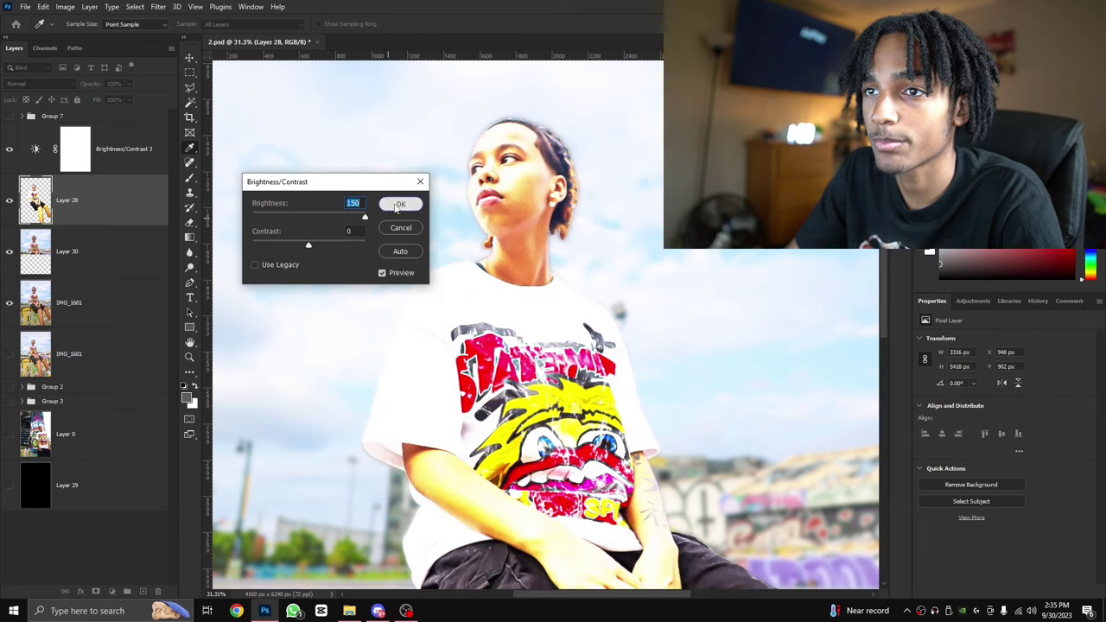
click(400, 203)
key(p)
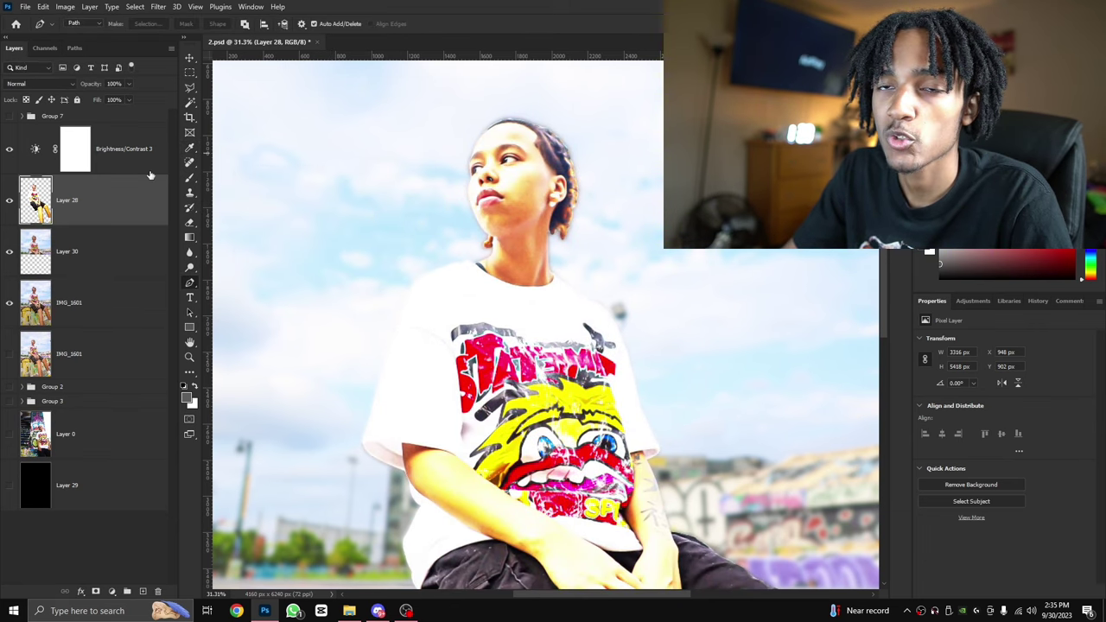
Undo the direct brightness change on Layer 28 and the addition of the Brightness/Contrast adjustment layer.
click(124, 159)
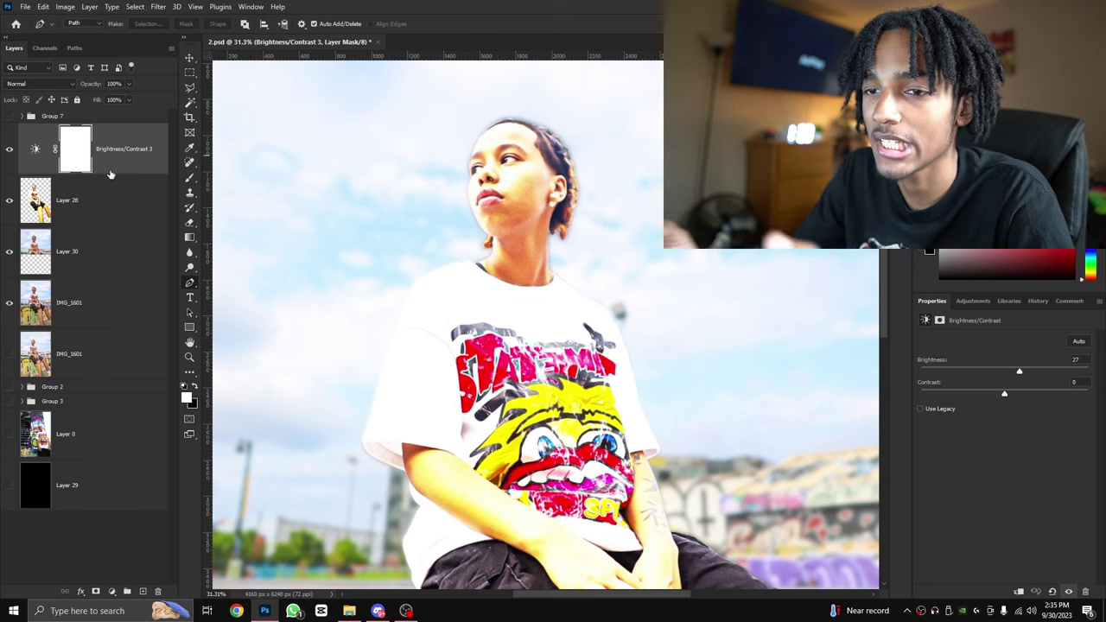
key(ctrl+z)
key(ctrl+z)
key(backslash)
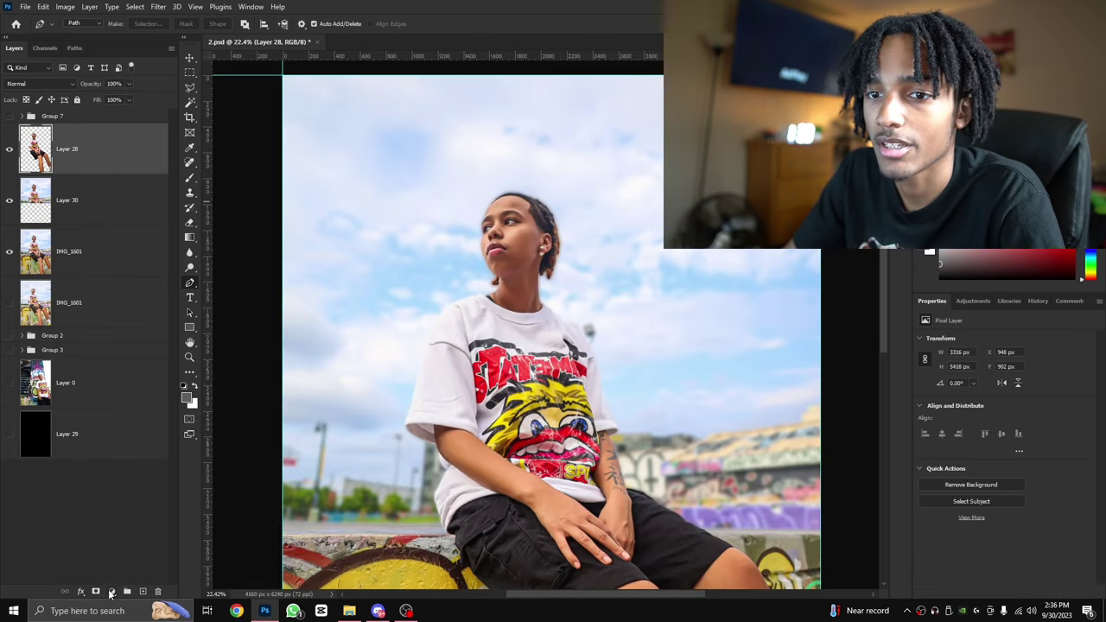
Add a Brightness/Contrast adjustment layer, lower its brightness slightly, and move it directly below Layer 28.
click(111, 591)
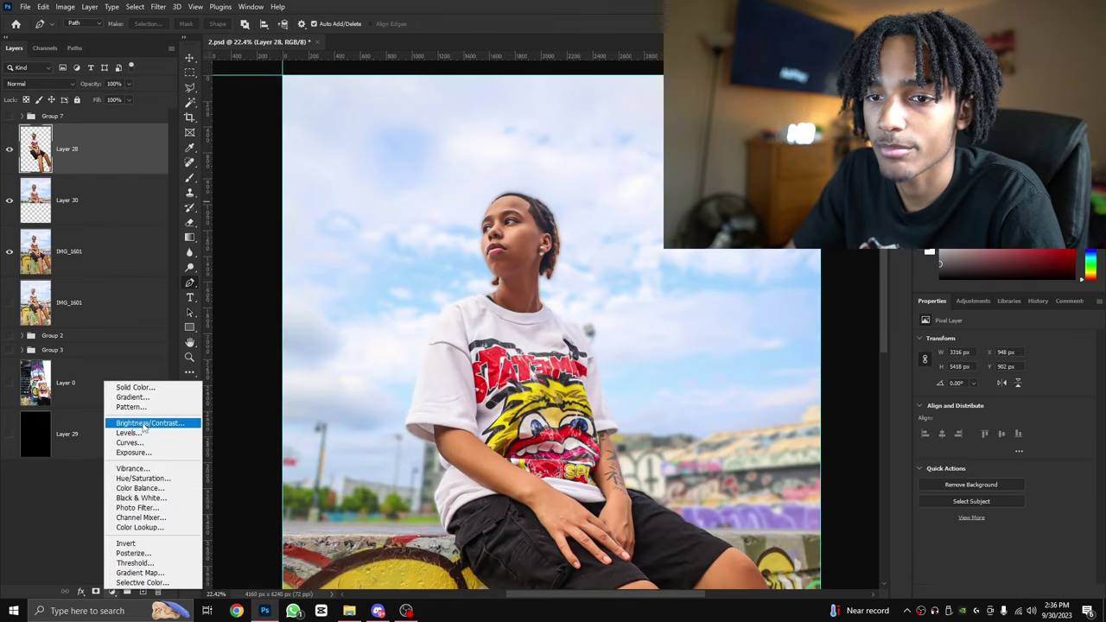
click(140, 427)
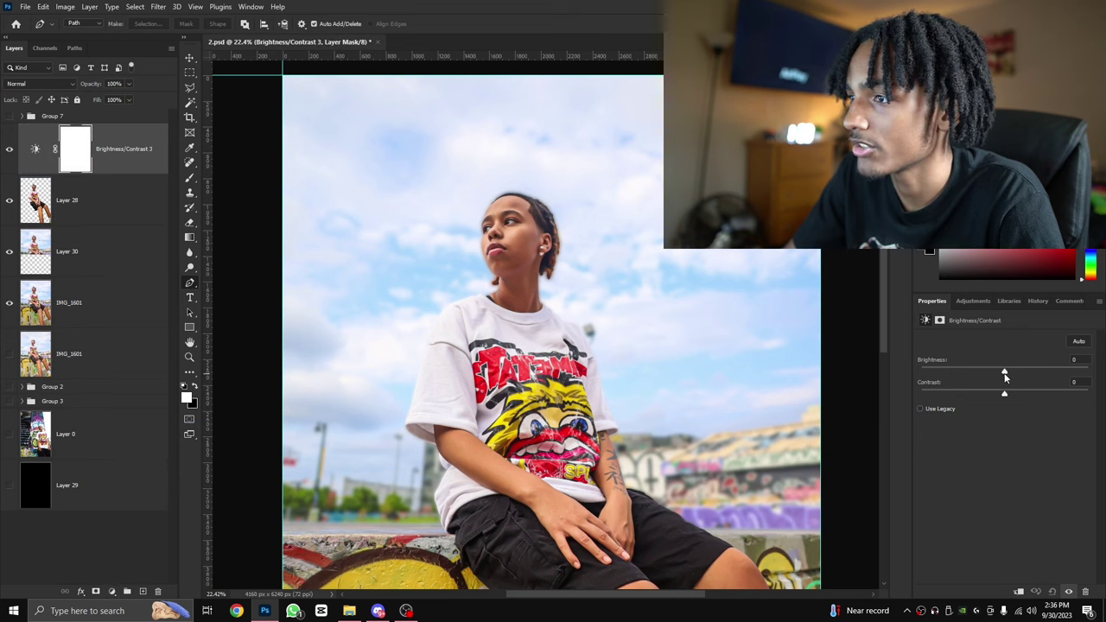
drag(1009, 373, 990, 375)
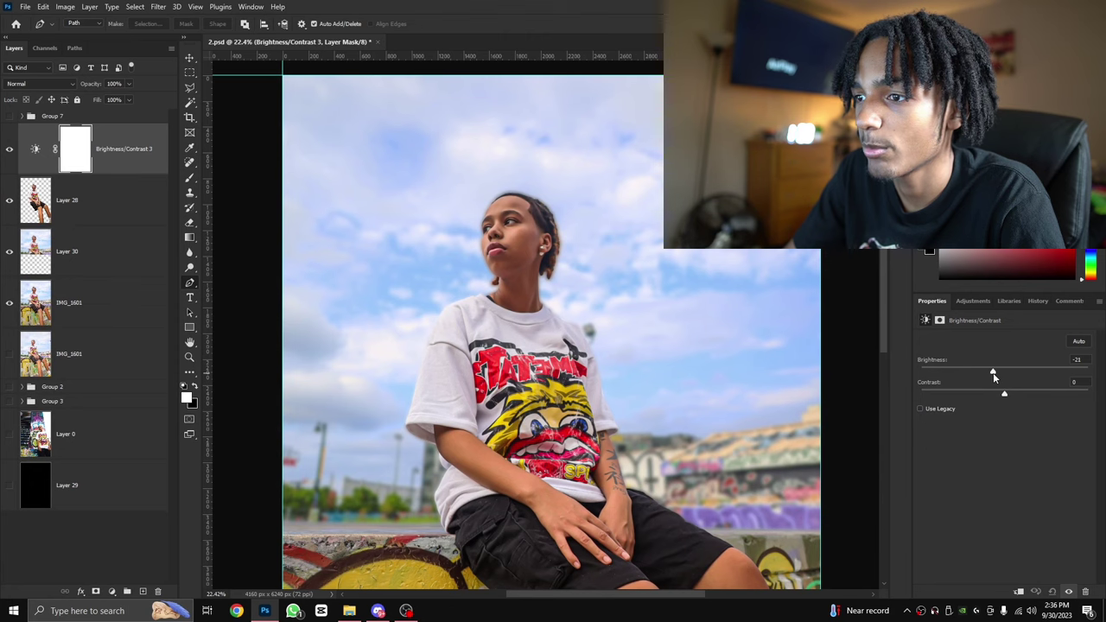
drag(157, 179, 143, 227)
mouse_move(999, 370)
mouse_down()
mouse_move(1012, 374)
mouse_move(1003, 369)
mouse_up()
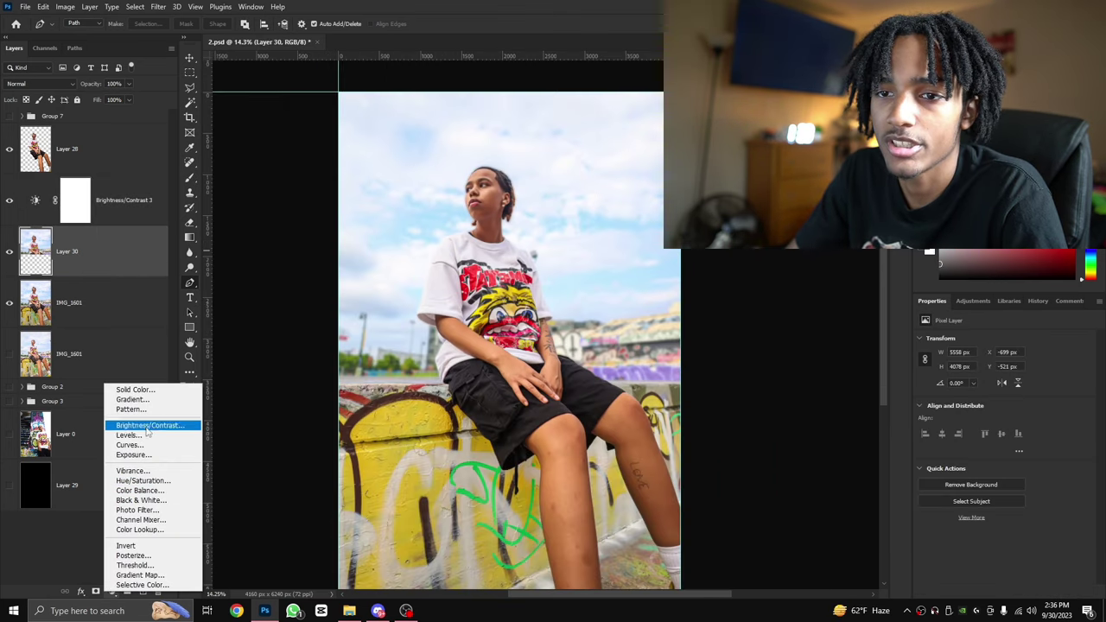
Add a Curves adjustment above Layer 30 with points at about 186/207, 141/127 and 72/75, and compare the image without it.
click(128, 445)
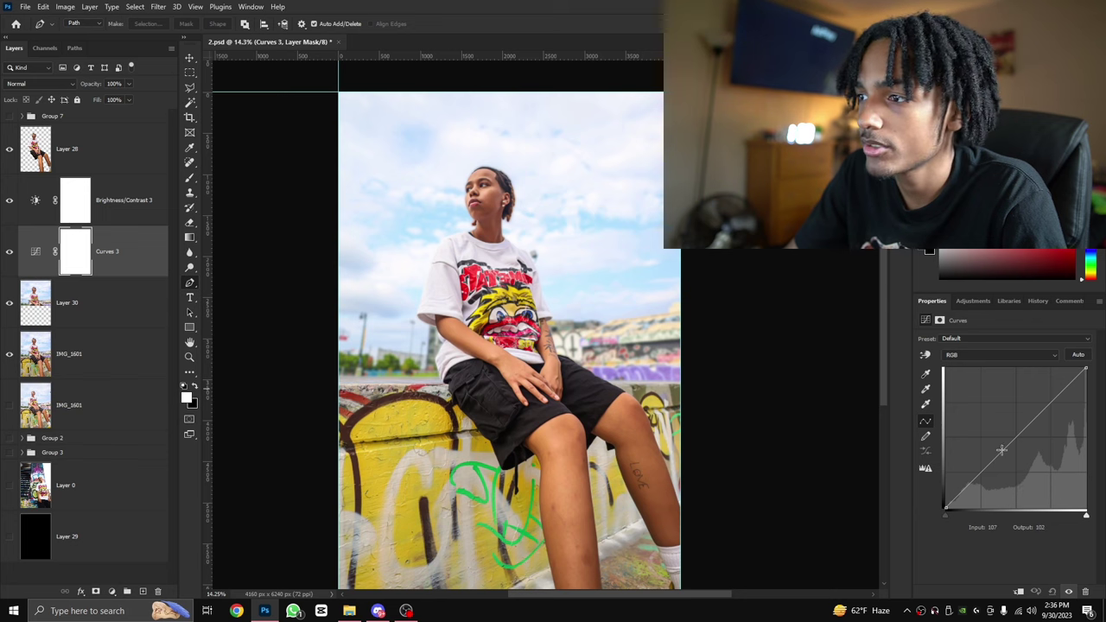
mouse_move(1022, 432)
mouse_down()
mouse_move(1023, 422)
mouse_move(986, 447)
mouse_move(1046, 393)
mouse_move(1021, 431)
mouse_up()
drag(1048, 392, 1048, 396)
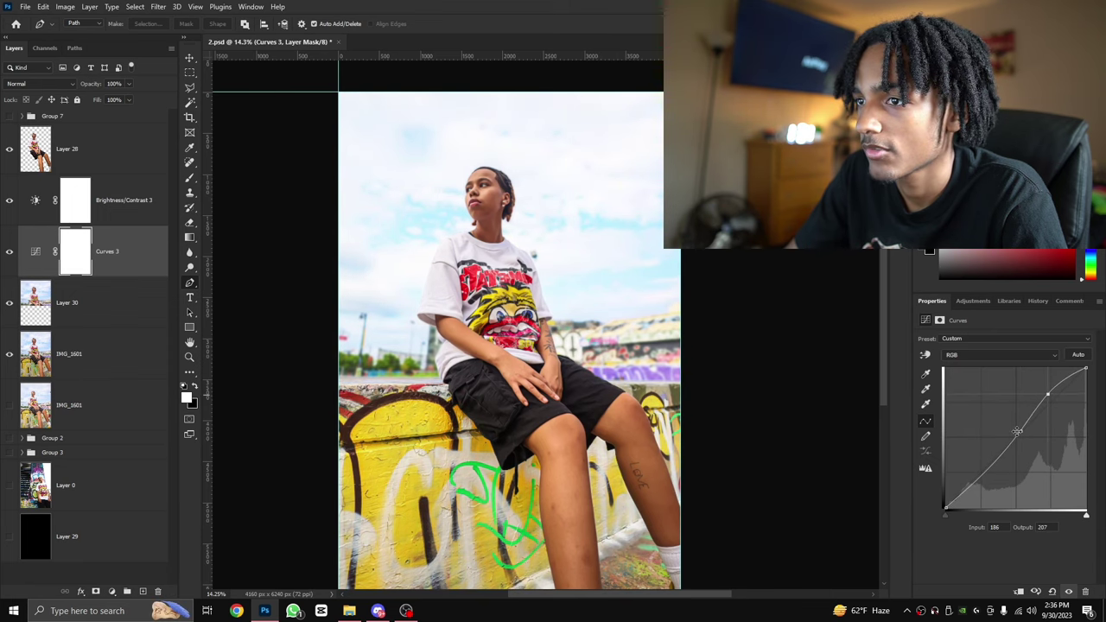
click(10, 251)
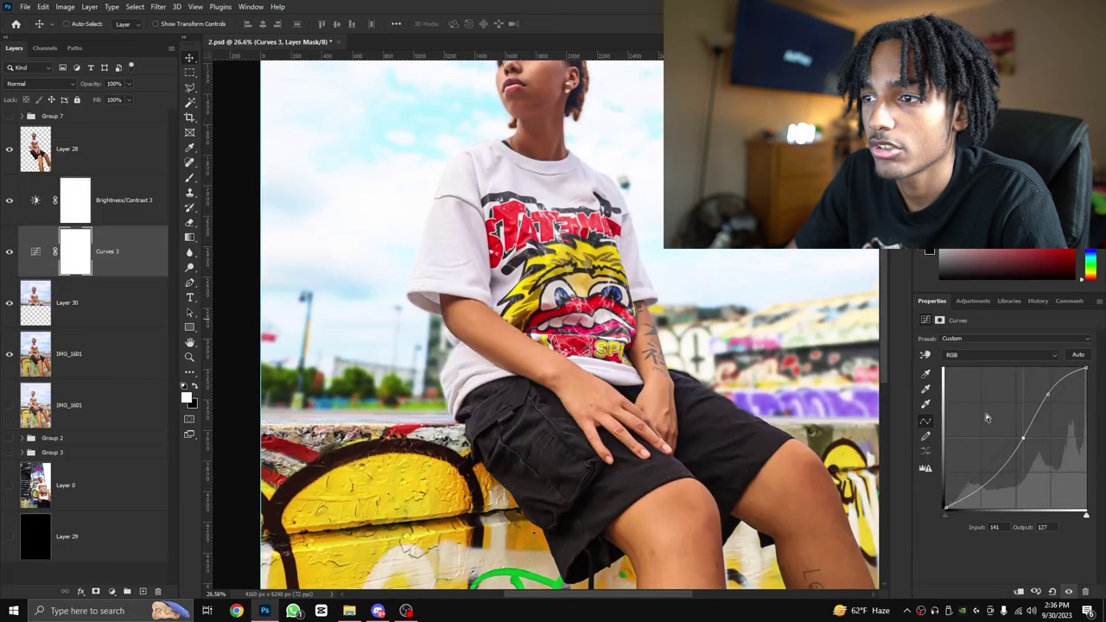
drag(992, 475, 986, 464)
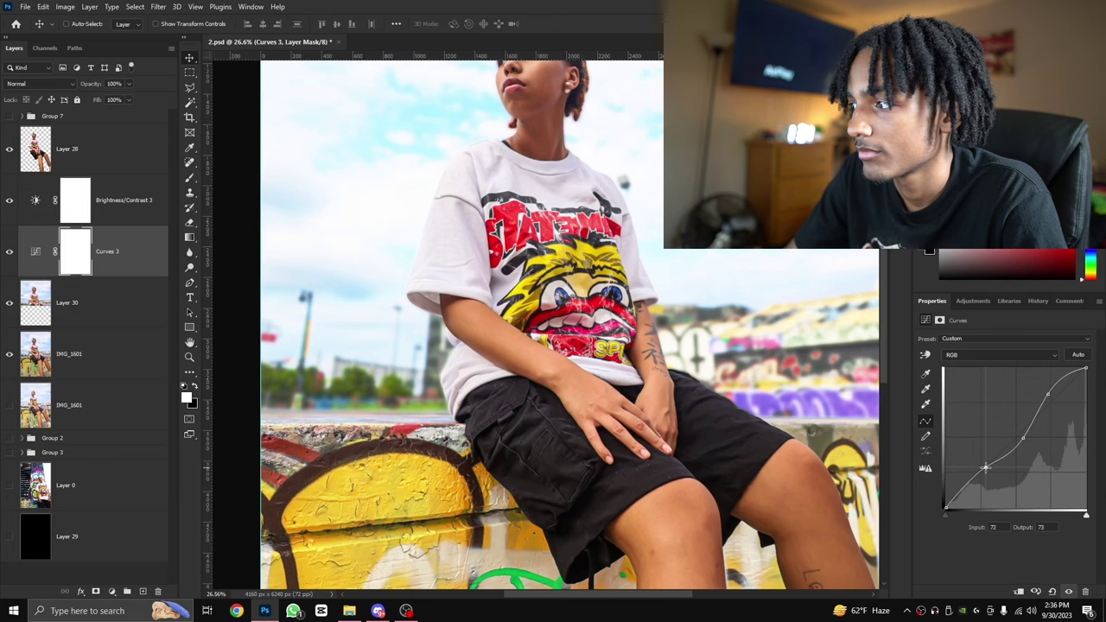
scroll(642, 412, down, 3)
scroll(534, 284, up, 2)
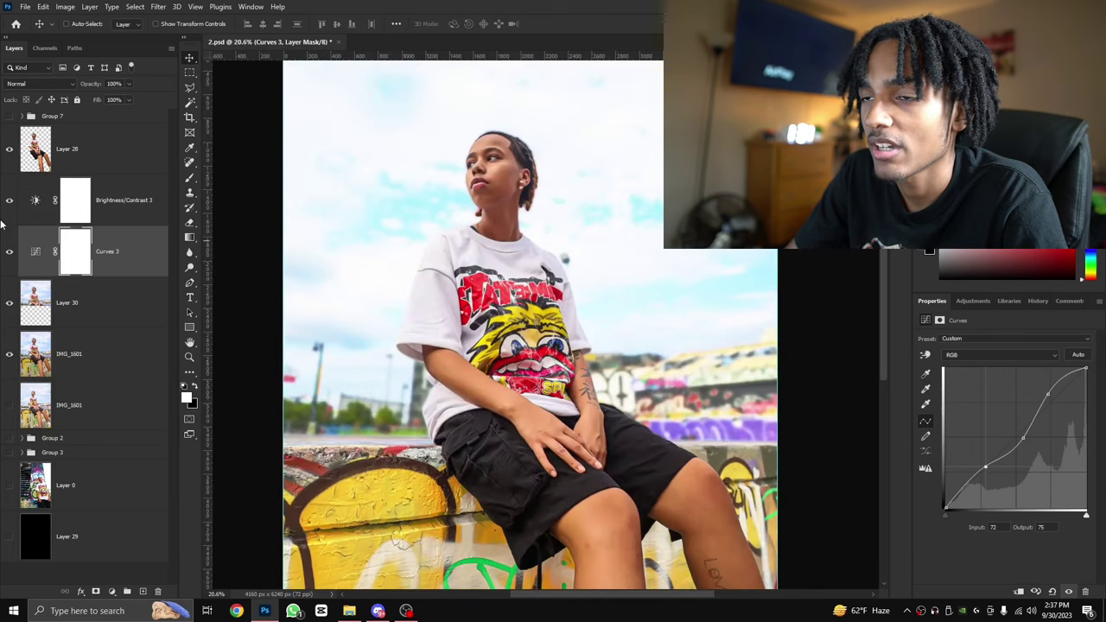
click(8, 251)
click(7, 251)
Add a Hue/Saturation adjustment layer with hue -16 and move it below the Curves layer, directly above Layer 30.
click(111, 591)
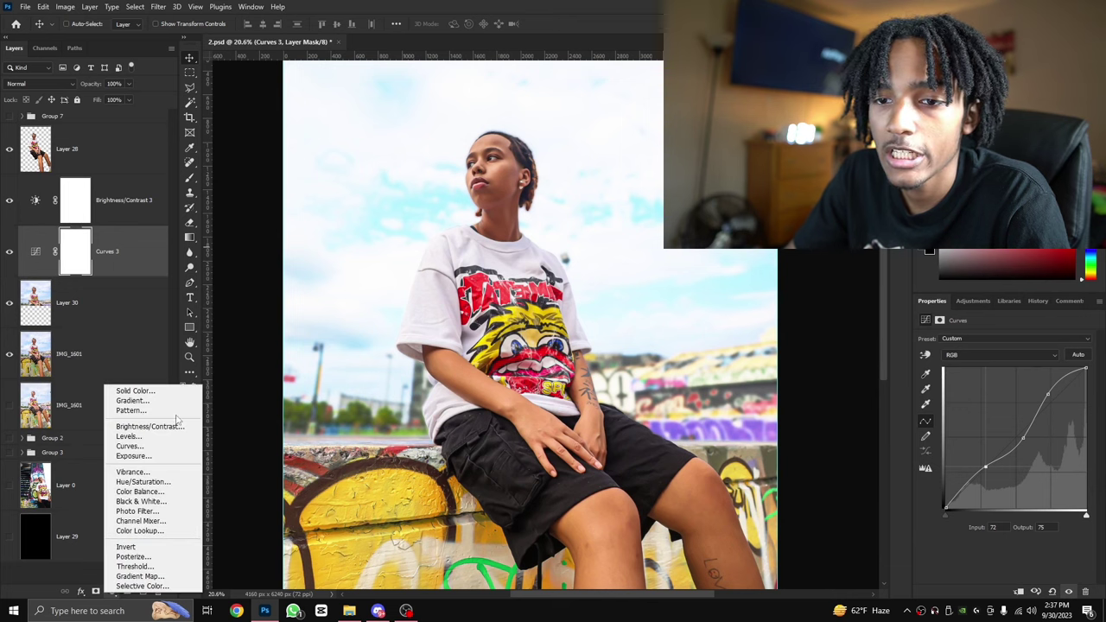
click(177, 477)
mouse_move(1004, 383)
mouse_down()
mouse_move(940, 383)
mouse_move(991, 383)
mouse_move(925, 406)
mouse_move(1005, 403)
mouse_up()
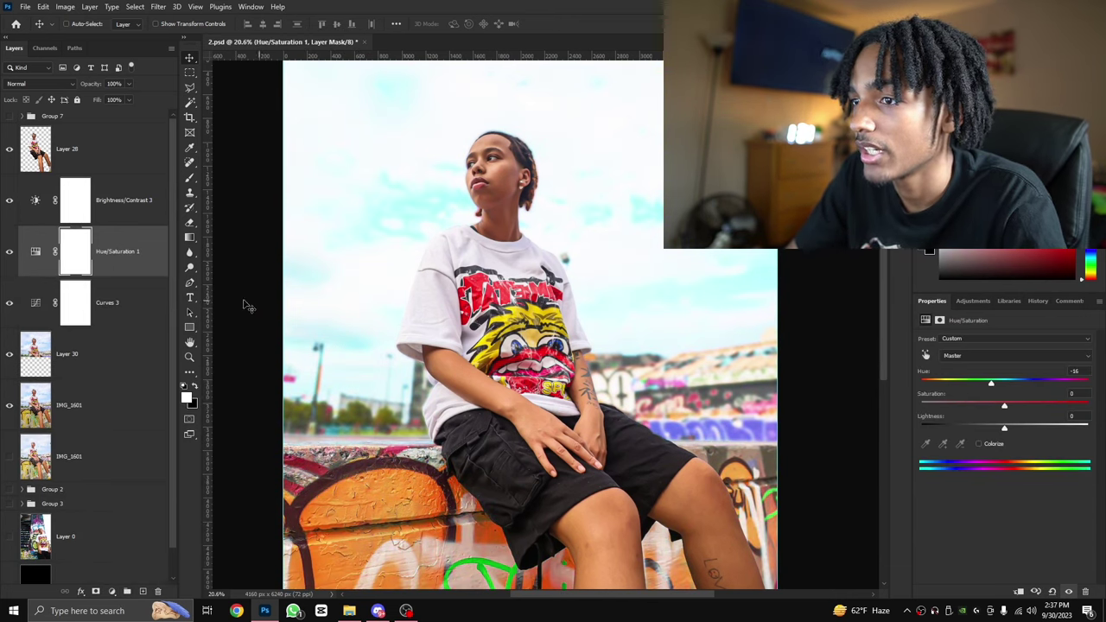
drag(82, 253, 116, 321)
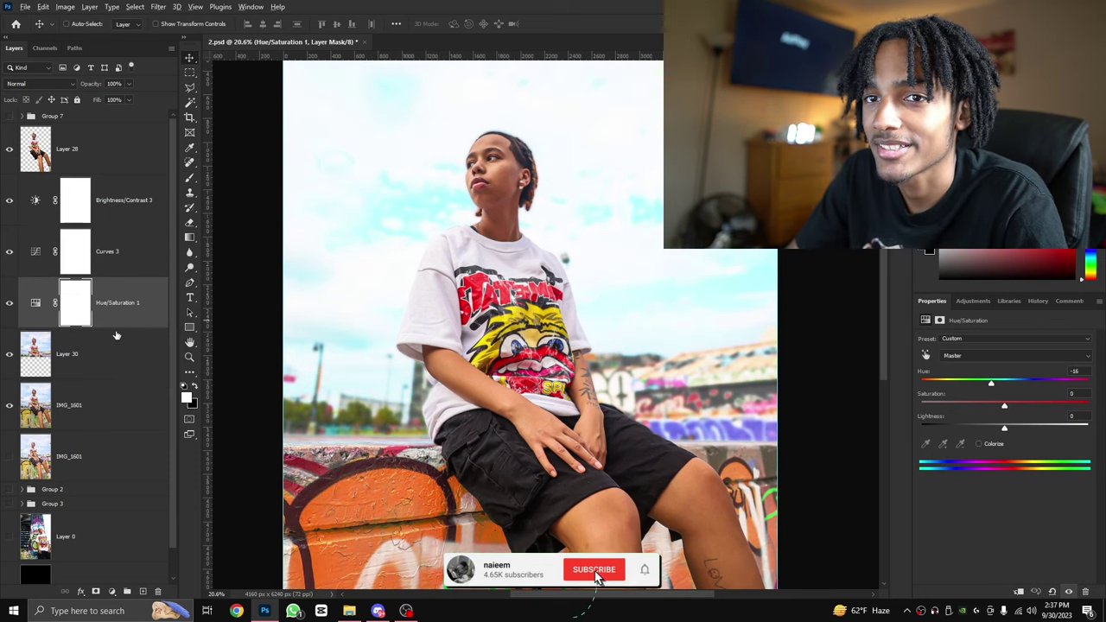
Clip the Hue/Saturation layer to Layer 30, release it again, and shift its hue to +148.
alt+click(114, 325)
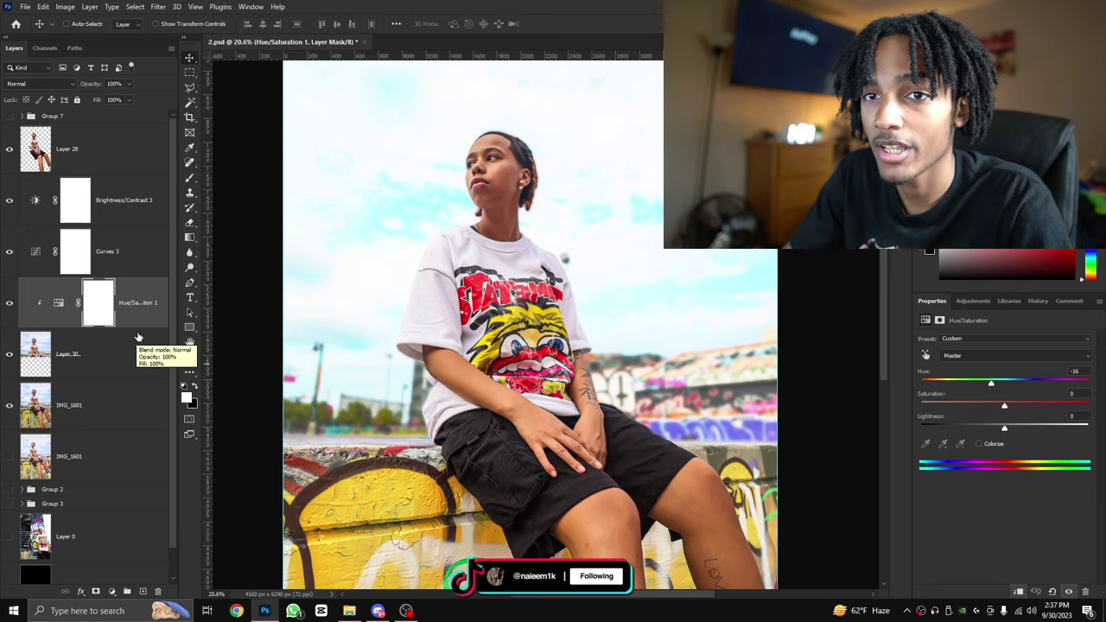
alt+click(45, 316)
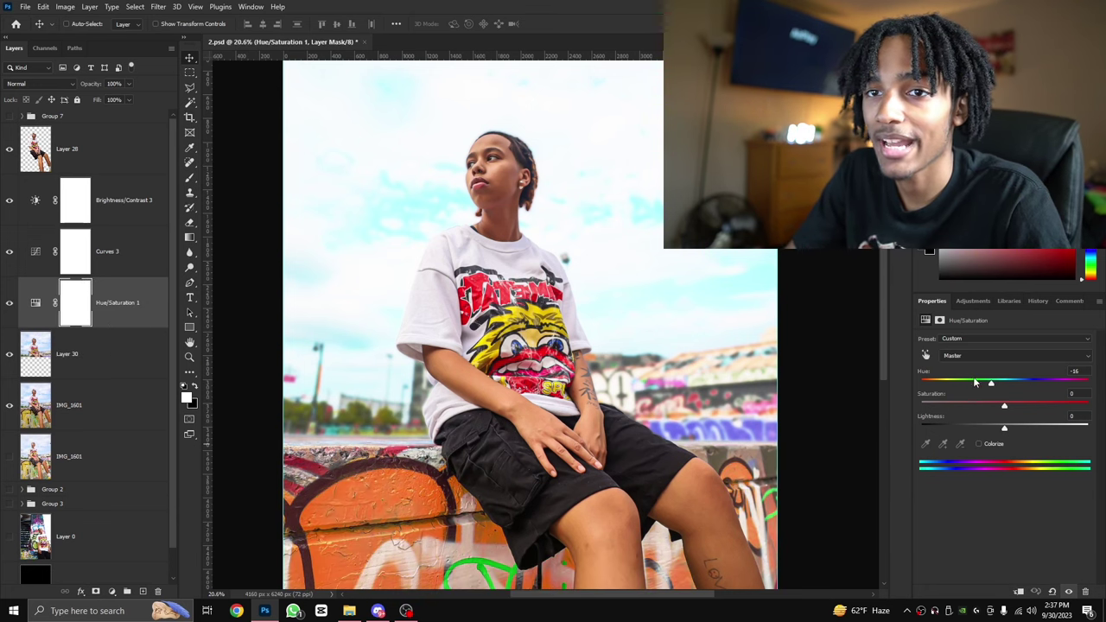
drag(975, 382, 1077, 389)
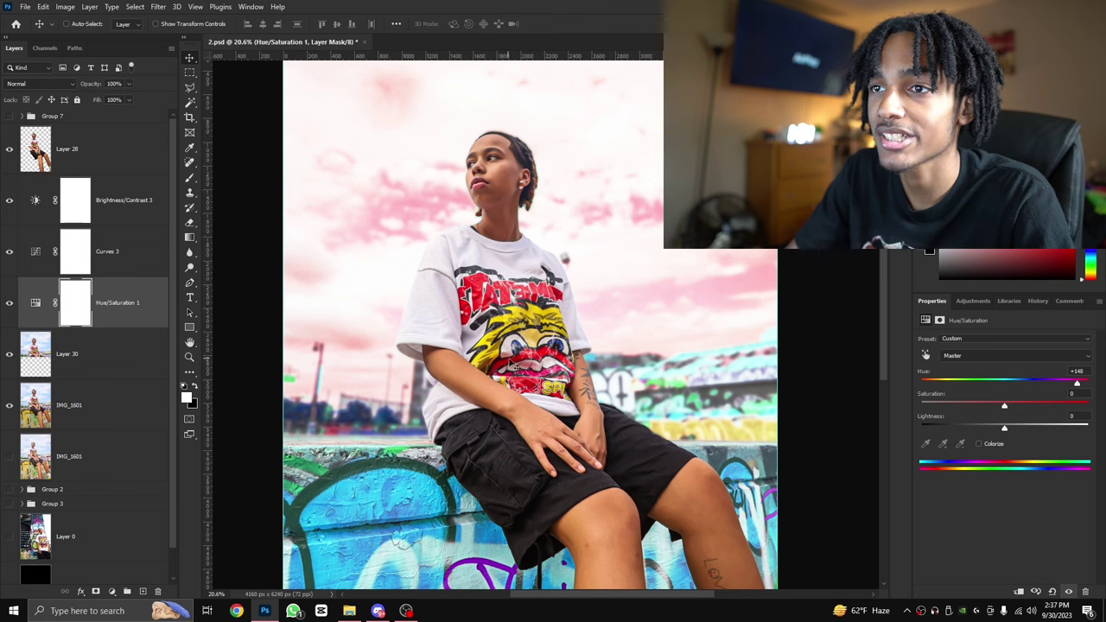
Create a clipping mask that limits the Hue/Saturation adjustment to Layer 30.
click(71, 368)
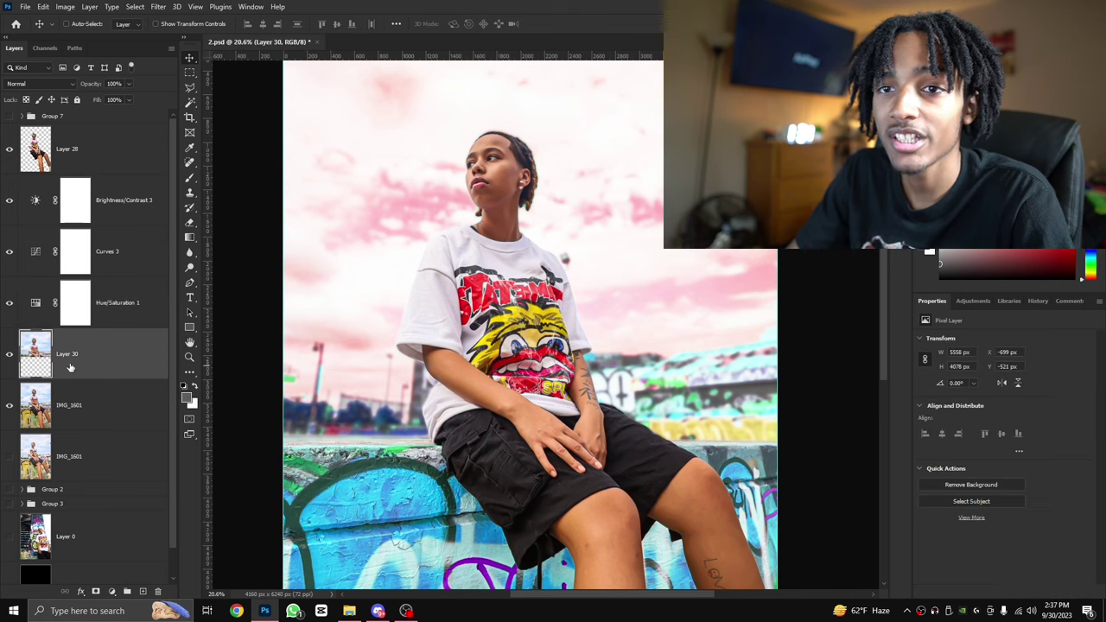
click(9, 352)
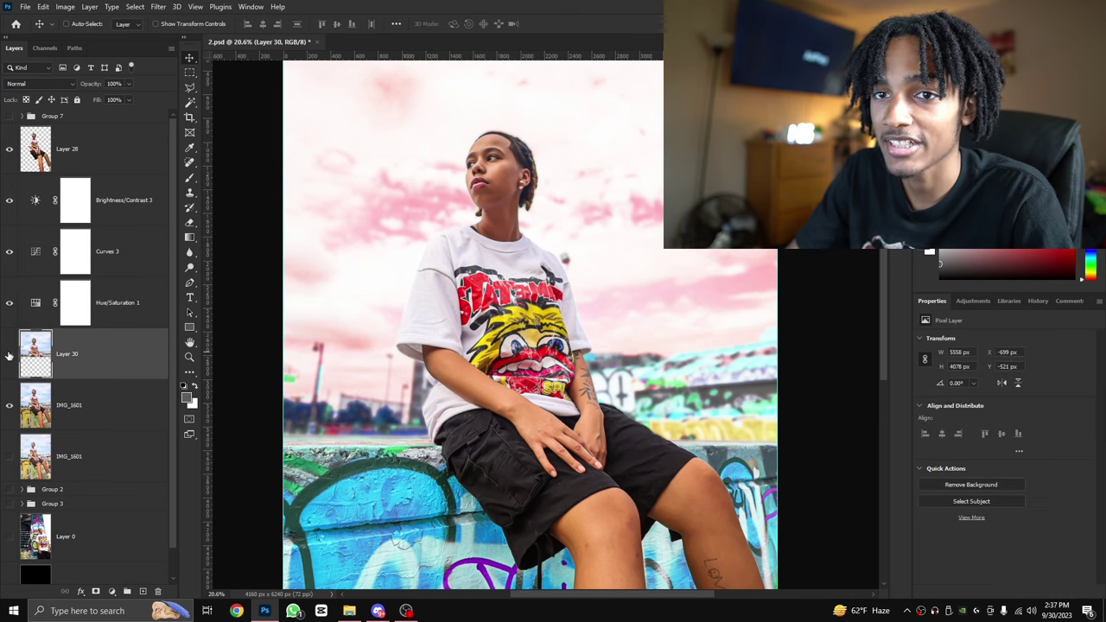
click(148, 315)
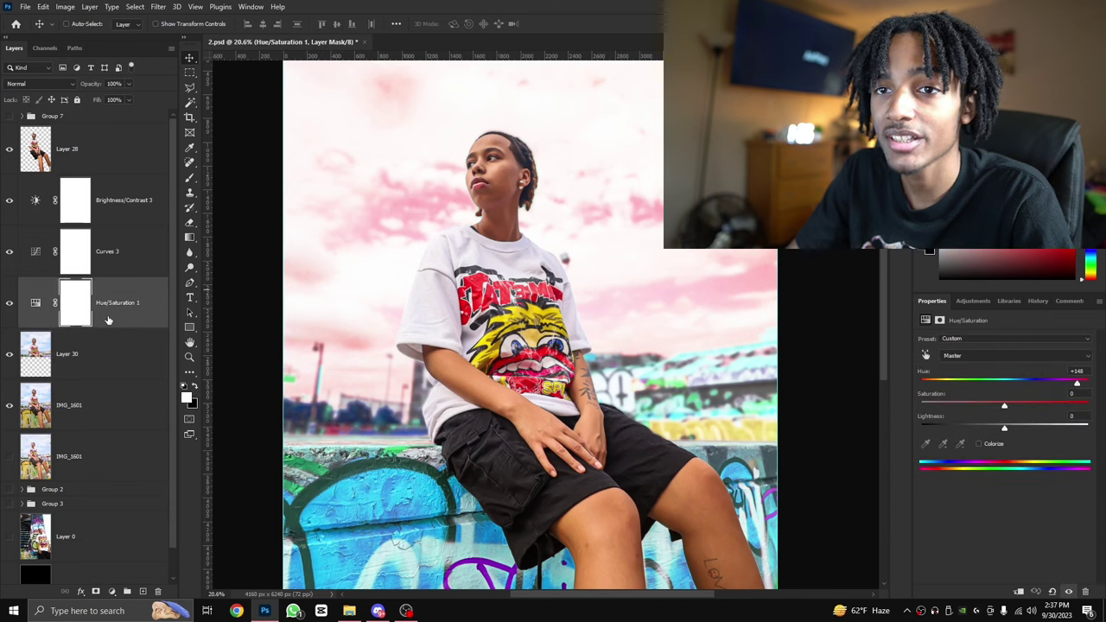
right_click(135, 307)
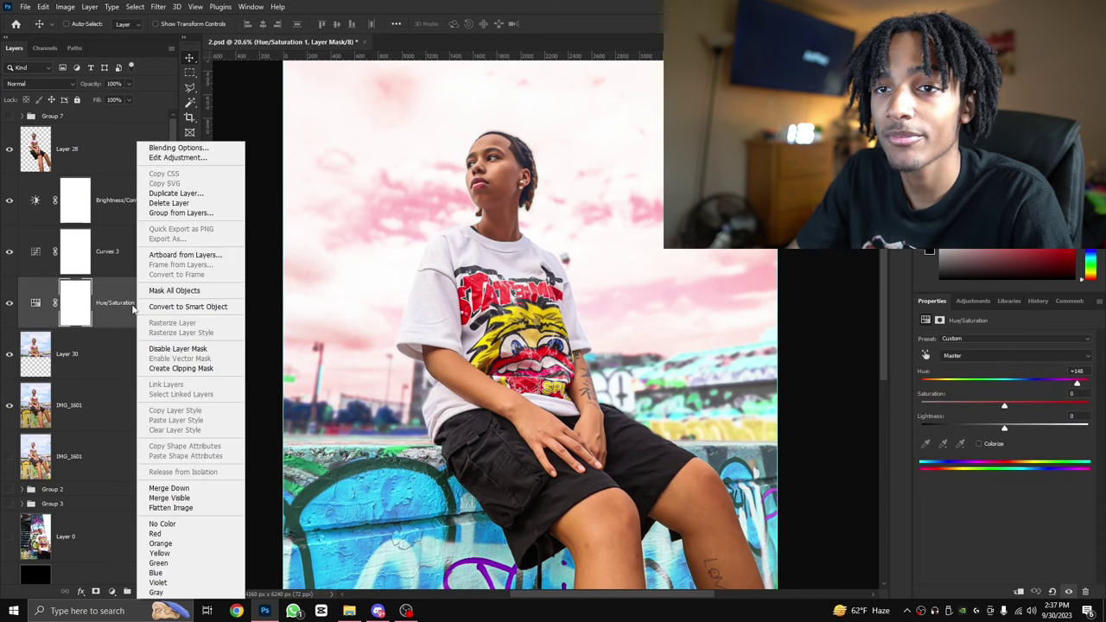
click(162, 368)
Try different hue shifts on the clipped Hue/Saturation layer, including -40 and +70, ending at +19.
click(132, 359)
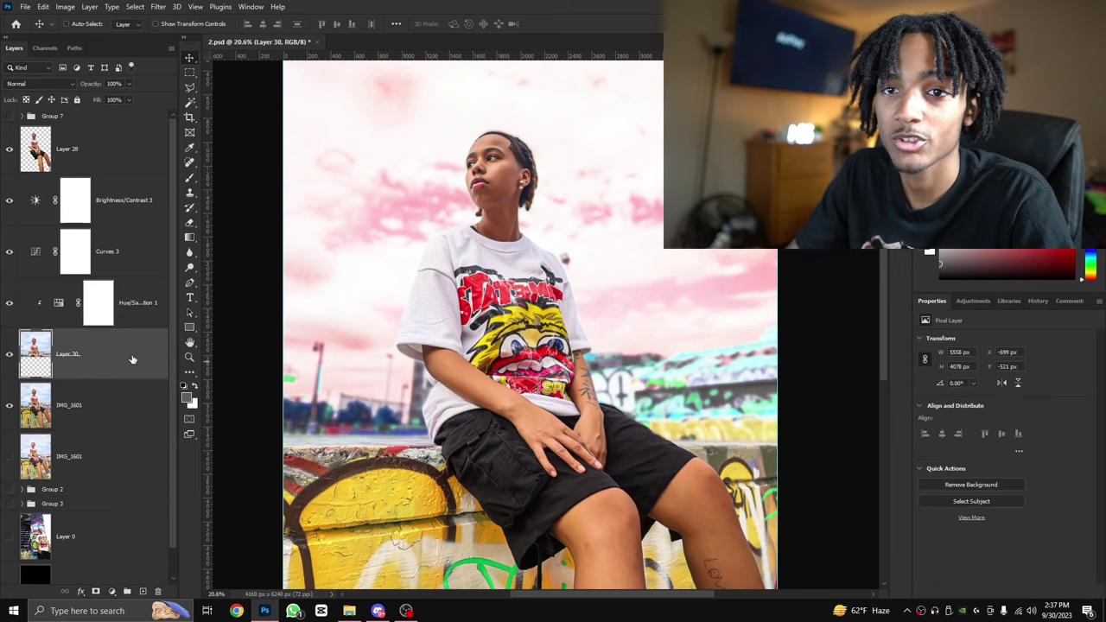
click(121, 313)
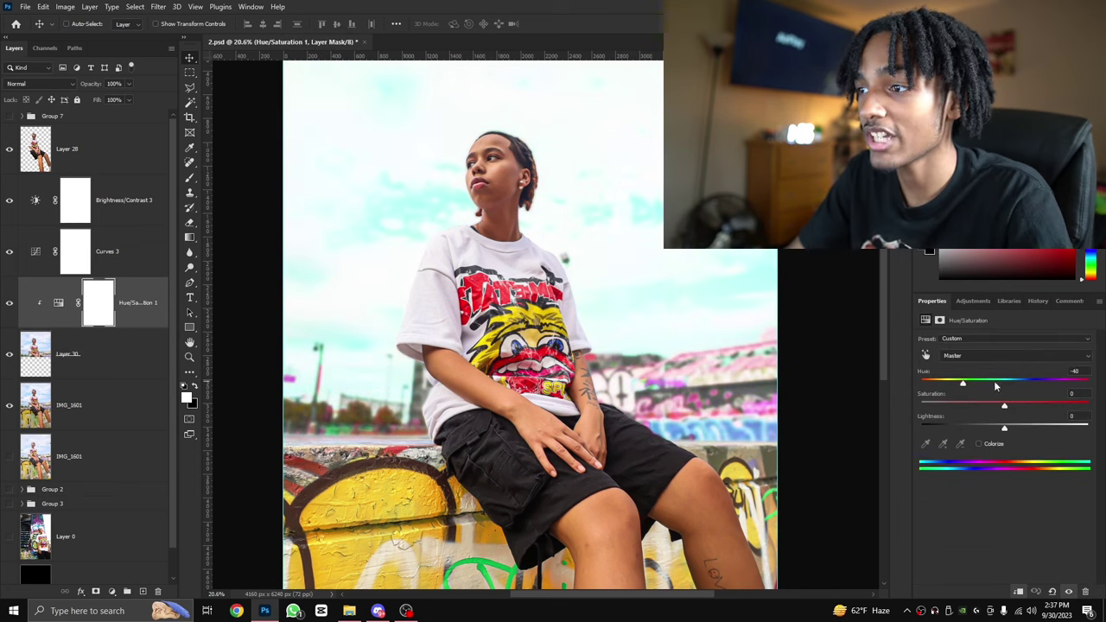
drag(1004, 382, 1013, 386)
click(57, 352)
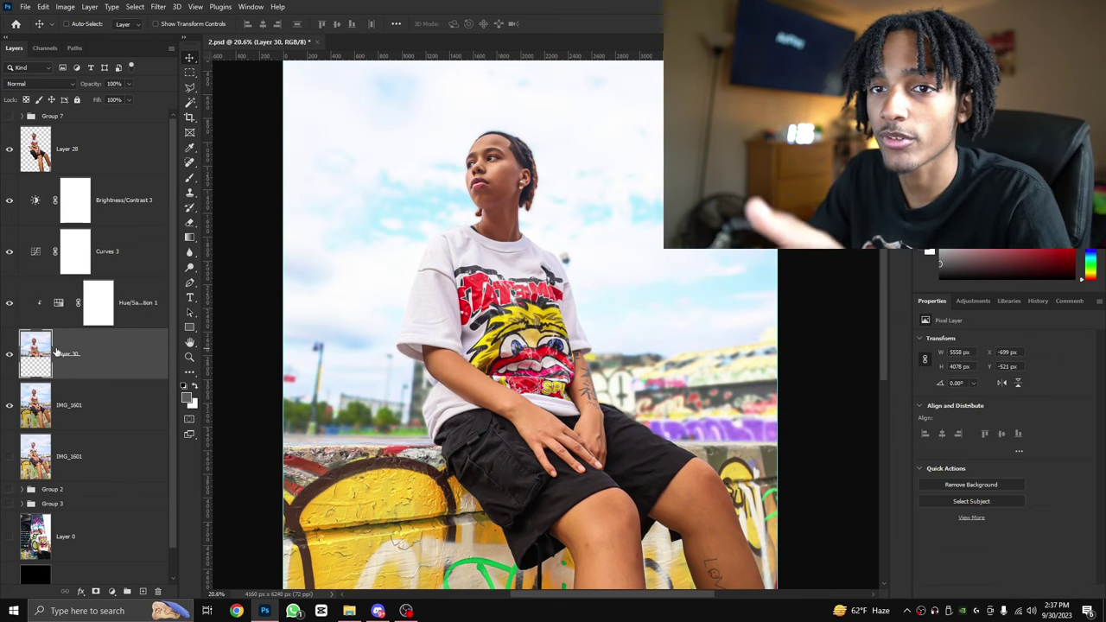
click(106, 320)
drag(1019, 386, 1052, 384)
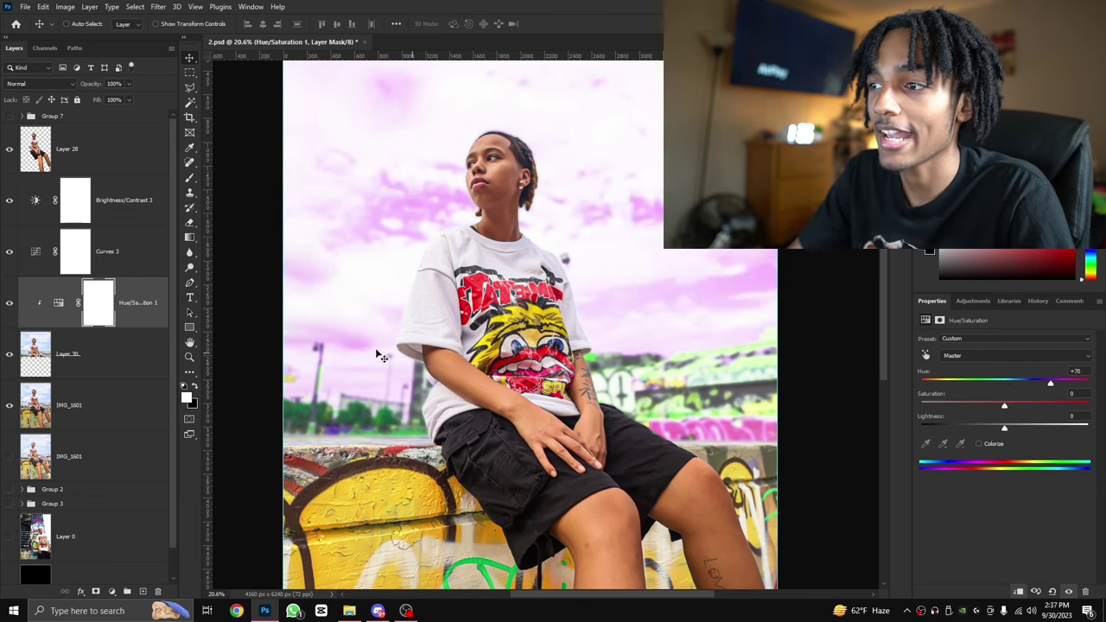
mouse_move(1025, 383)
mouse_down()
mouse_move(938, 387)
mouse_move(1003, 388)
mouse_up()
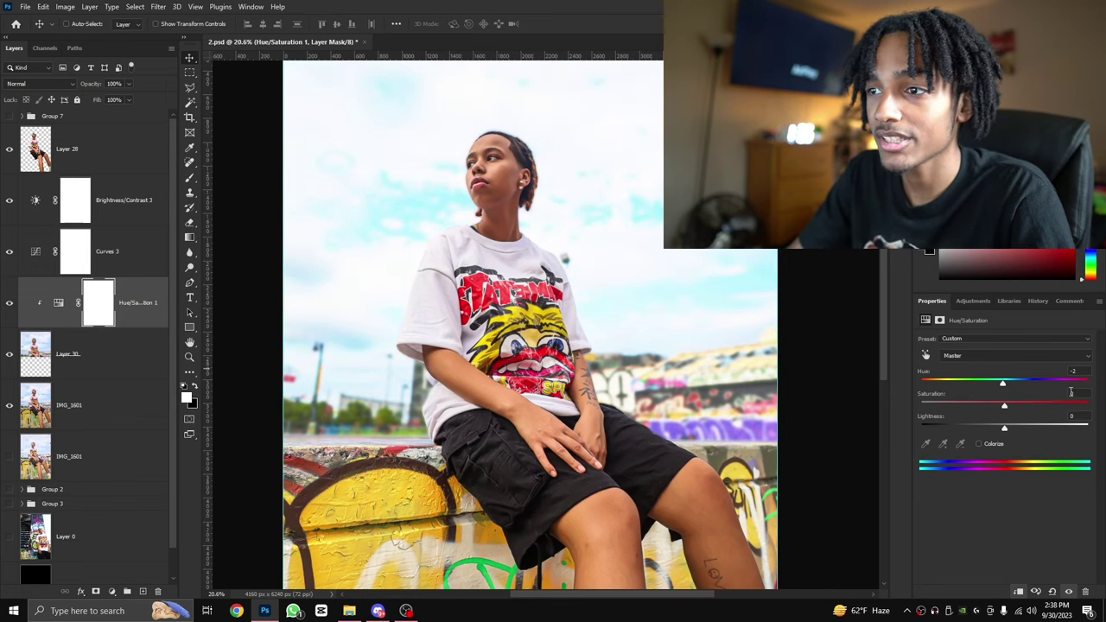
drag(1052, 386, 1021, 381)
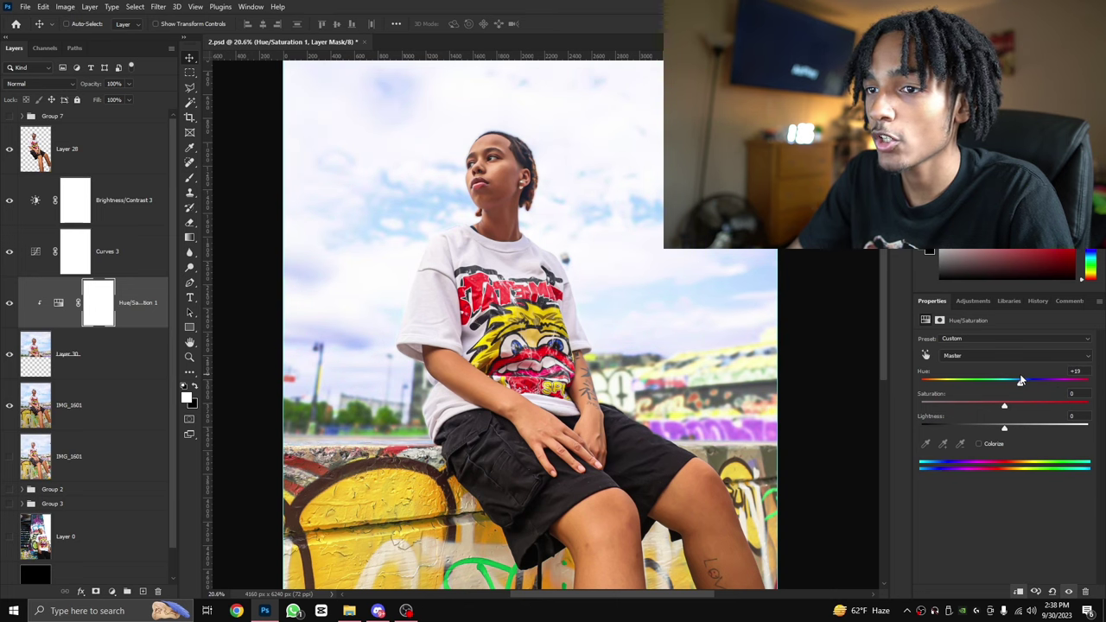
Release the Hue/Saturation layer's clipping mask and shift its hue to +62.
right_click(136, 303)
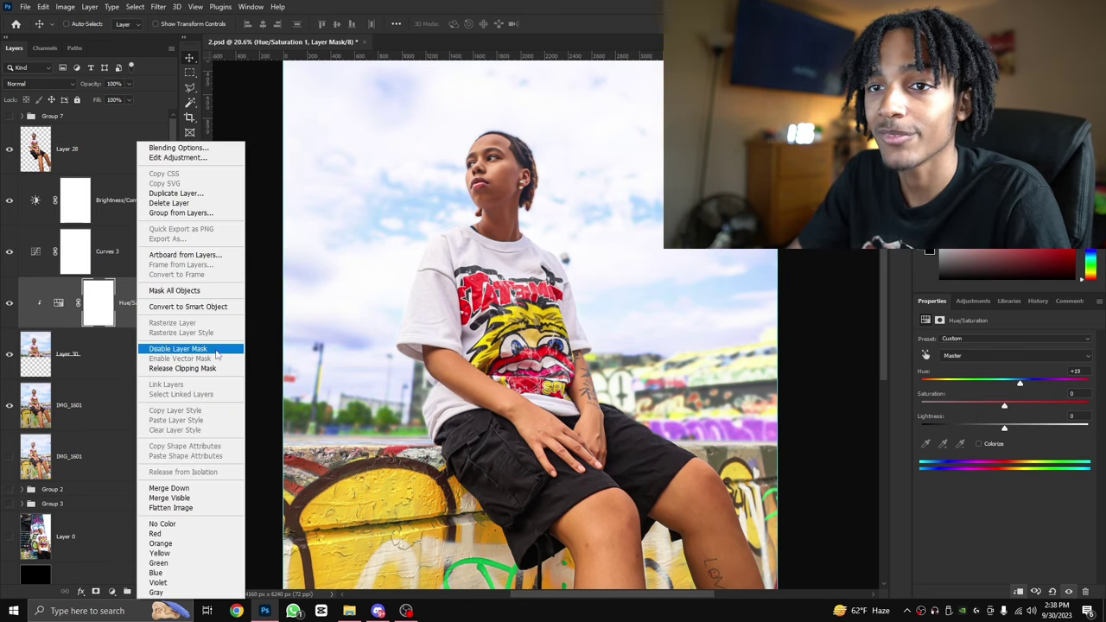
click(183, 369)
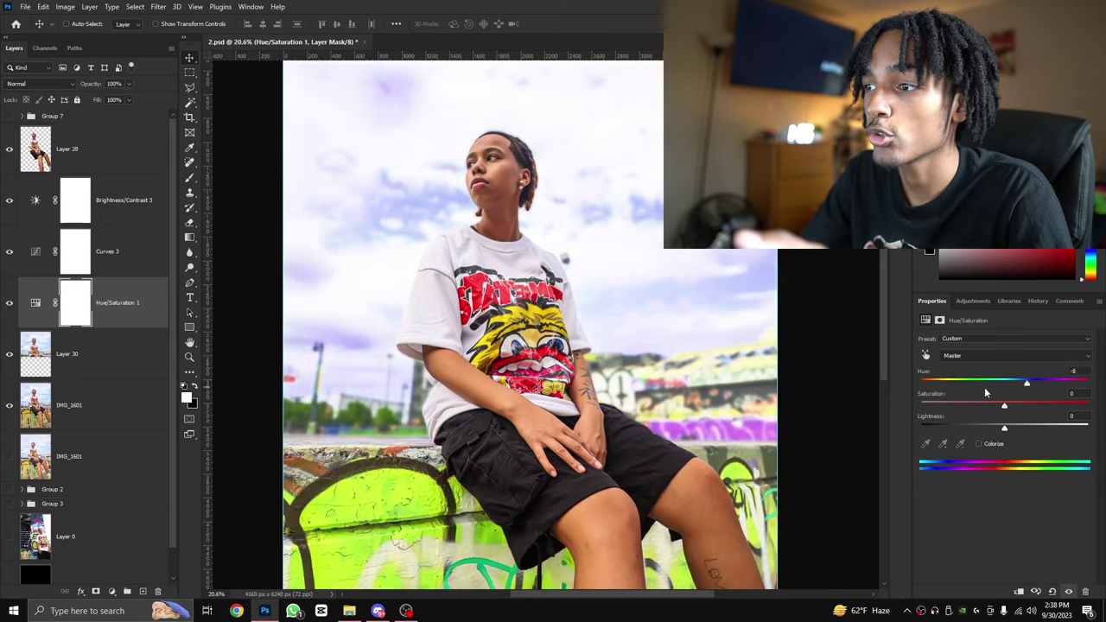
drag(1019, 383, 1053, 374)
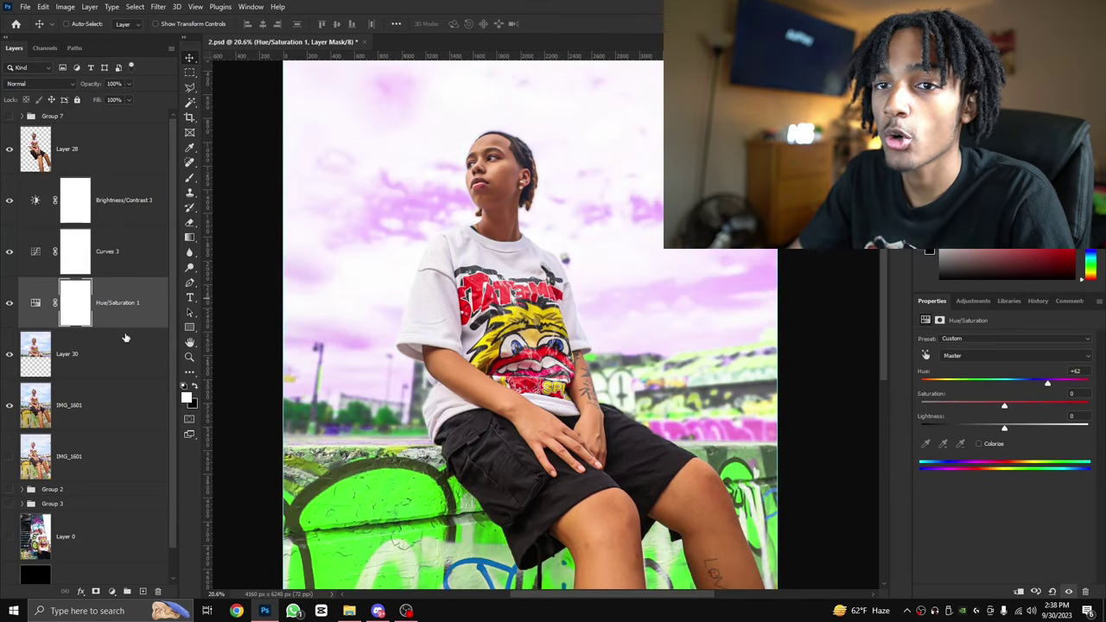
drag(123, 305, 97, 297)
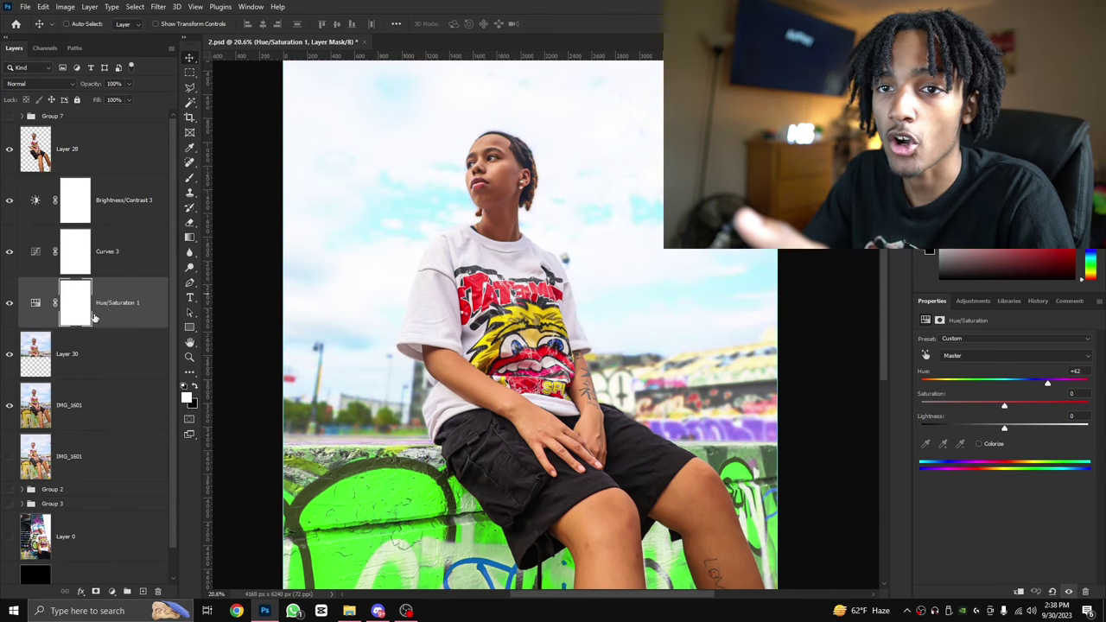
Clip the Hue/Saturation layer to Layer 30 and reduce its hue shift until the sky is bluish purple.
right_click(119, 312)
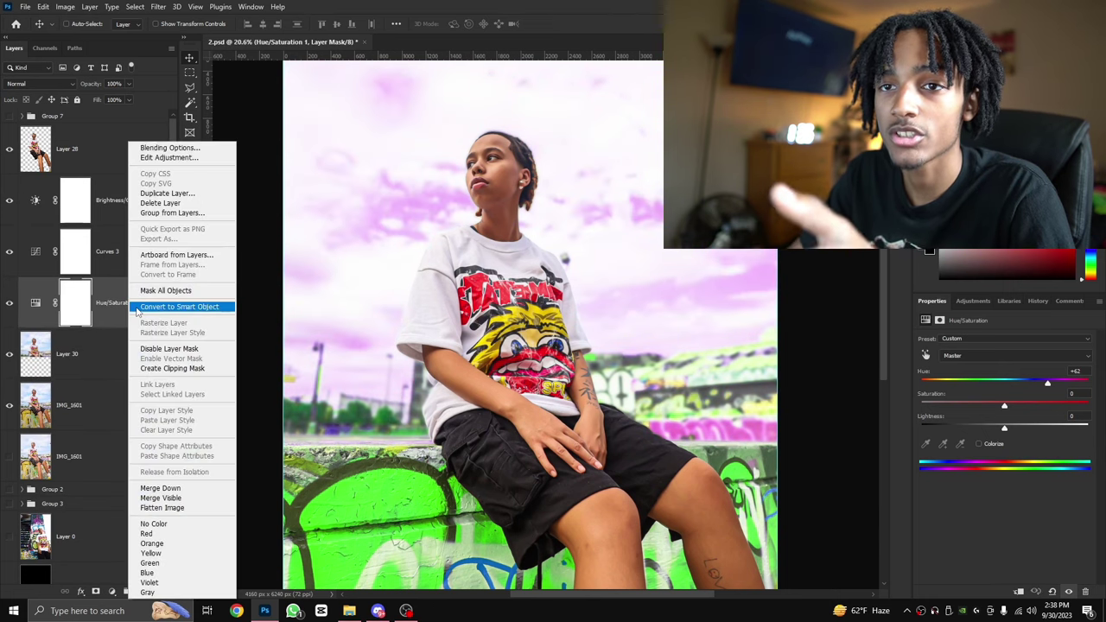
click(165, 369)
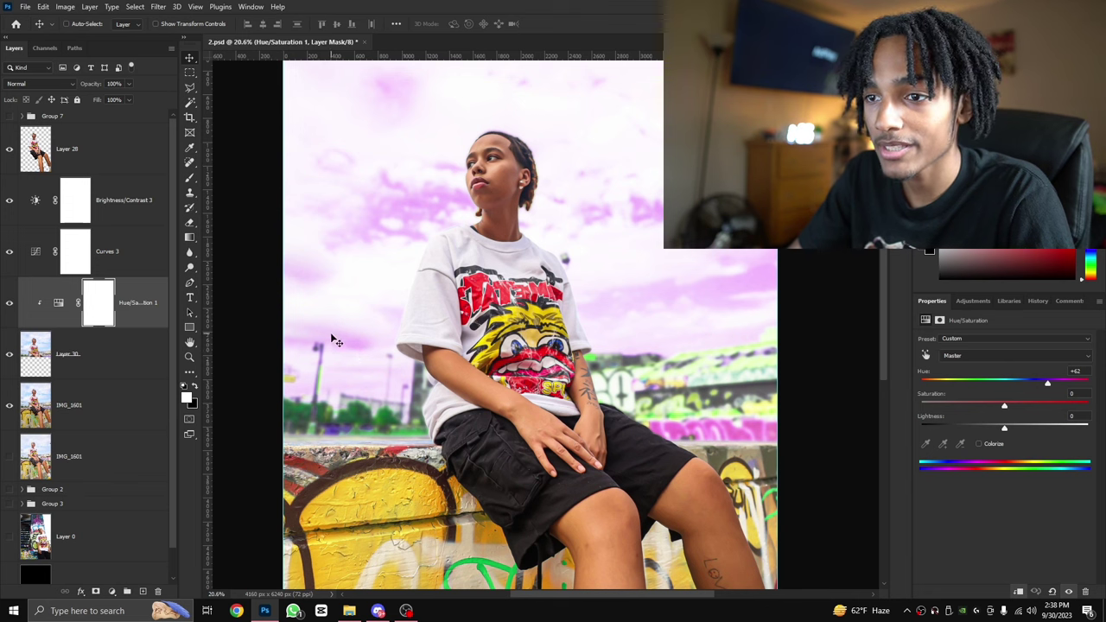
drag(1029, 385, 876, 407)
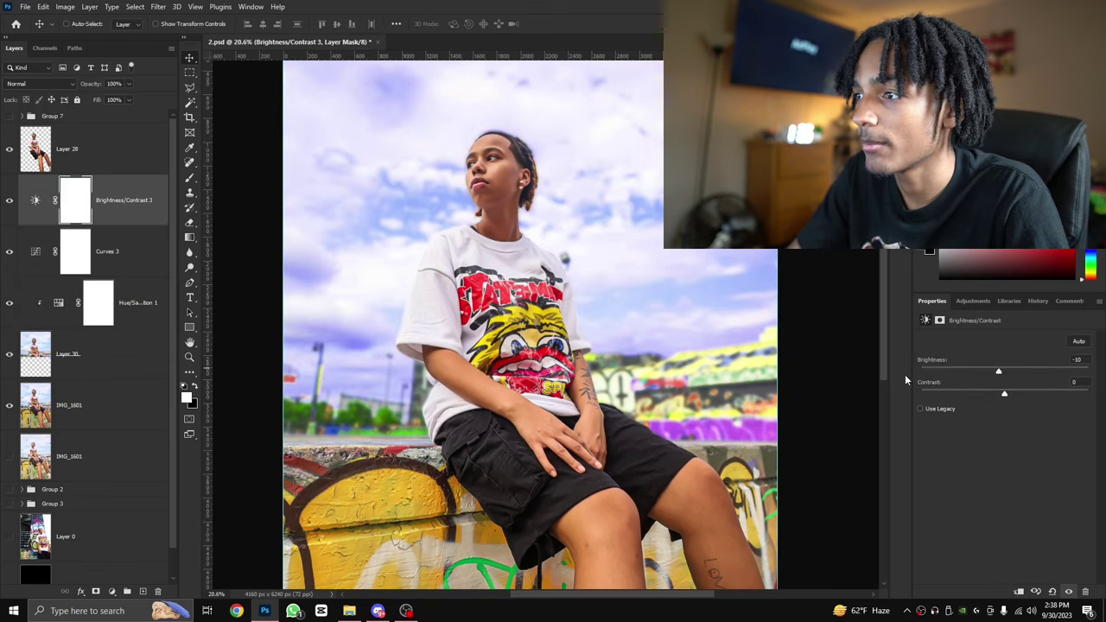
Select the Brightness/Contrast, Curves and Hue/Saturation adjustment layers together.
scroll(815, 393, down, 8)
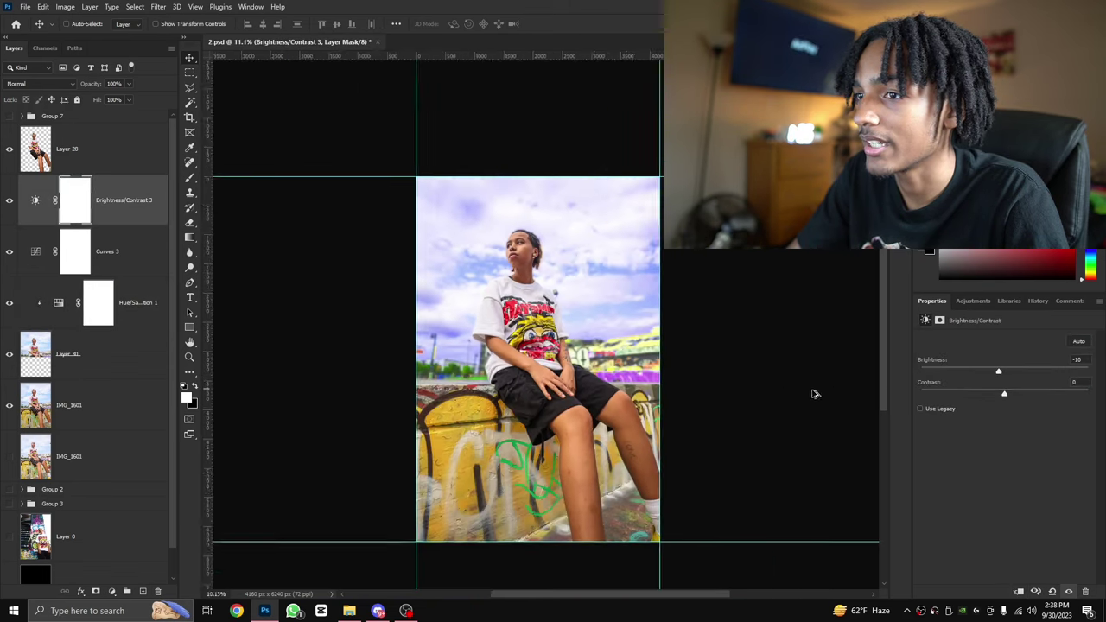
scroll(622, 320, up, 2)
ctrl+click(139, 315)
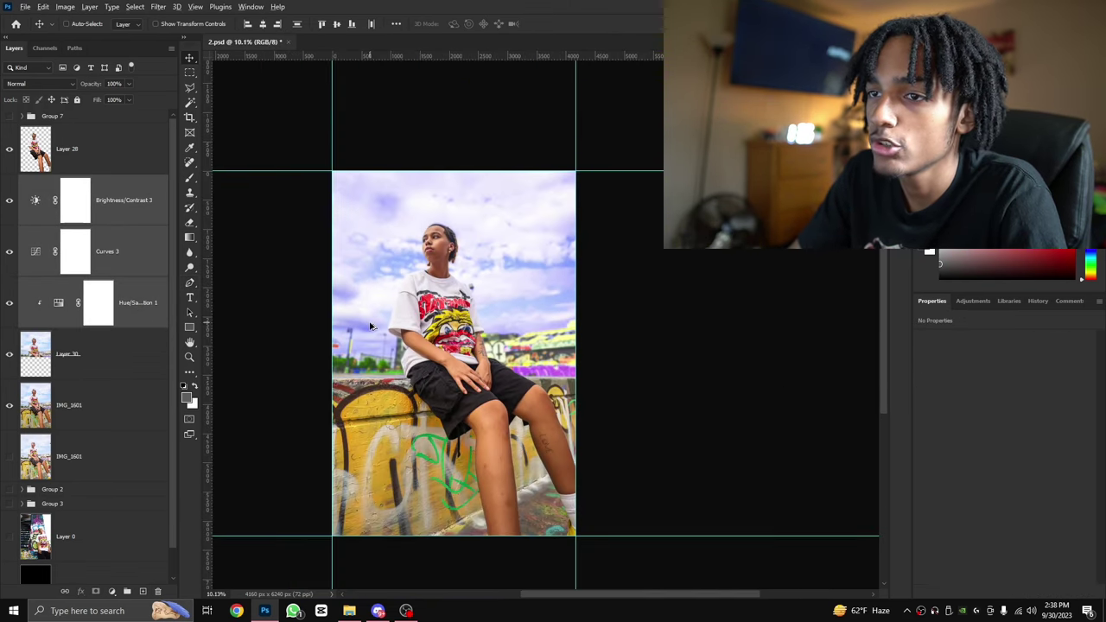
scroll(370, 325, up, 1)
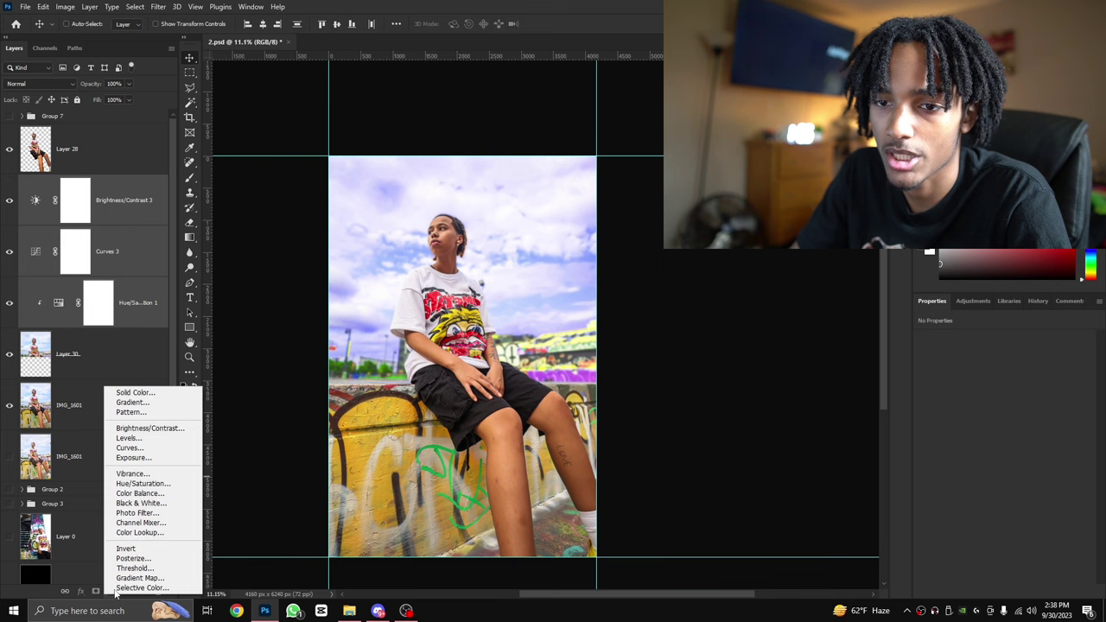
Try an Invert and a Threshold adjustment layer above the selected adjustment layers, undoing each one.
click(129, 549)
key(ctrl+z)
click(113, 592)
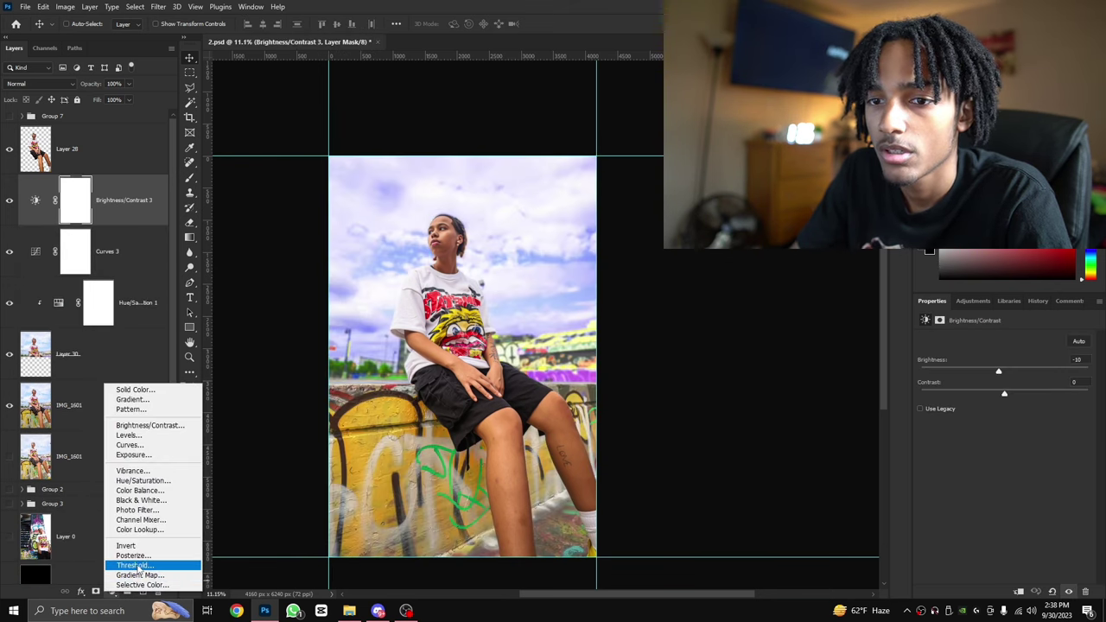
click(136, 565)
key(ctrl+z)
click(111, 592)
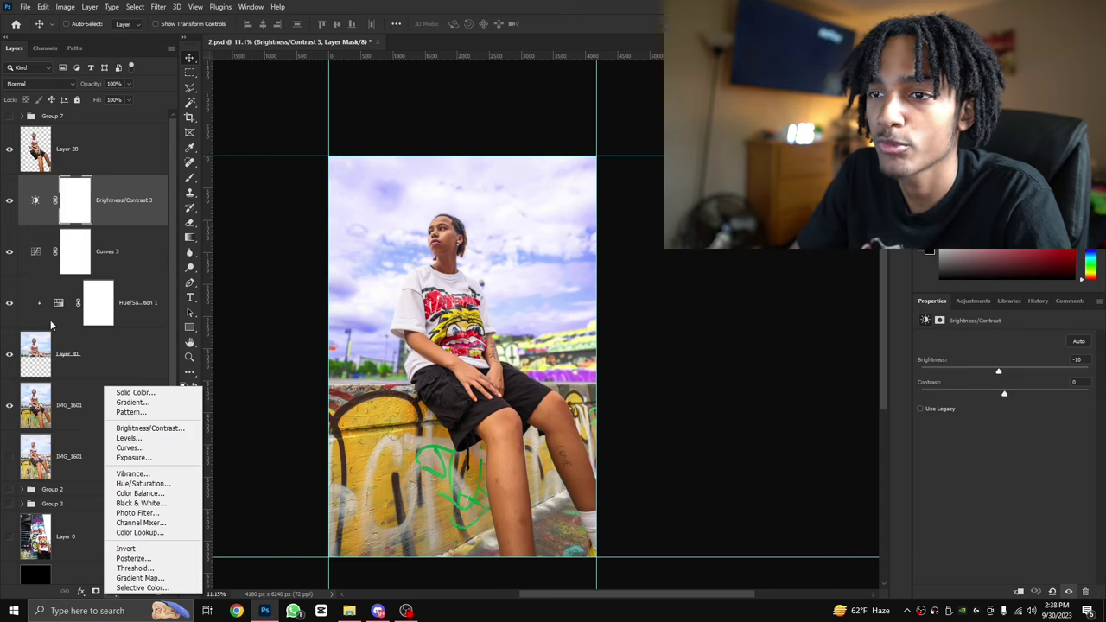
click(105, 211)
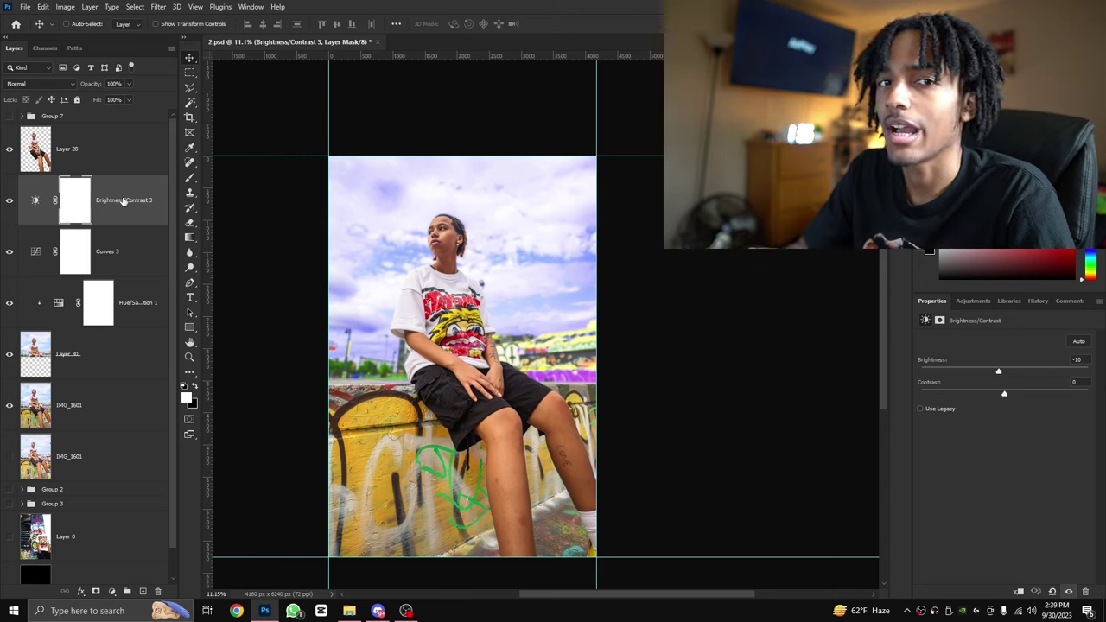
Review the Curves, Hue/Saturation and Brightness/Contrast layers, and inspect the subject, blurred background and graffiti wall up close.
click(130, 264)
click(127, 298)
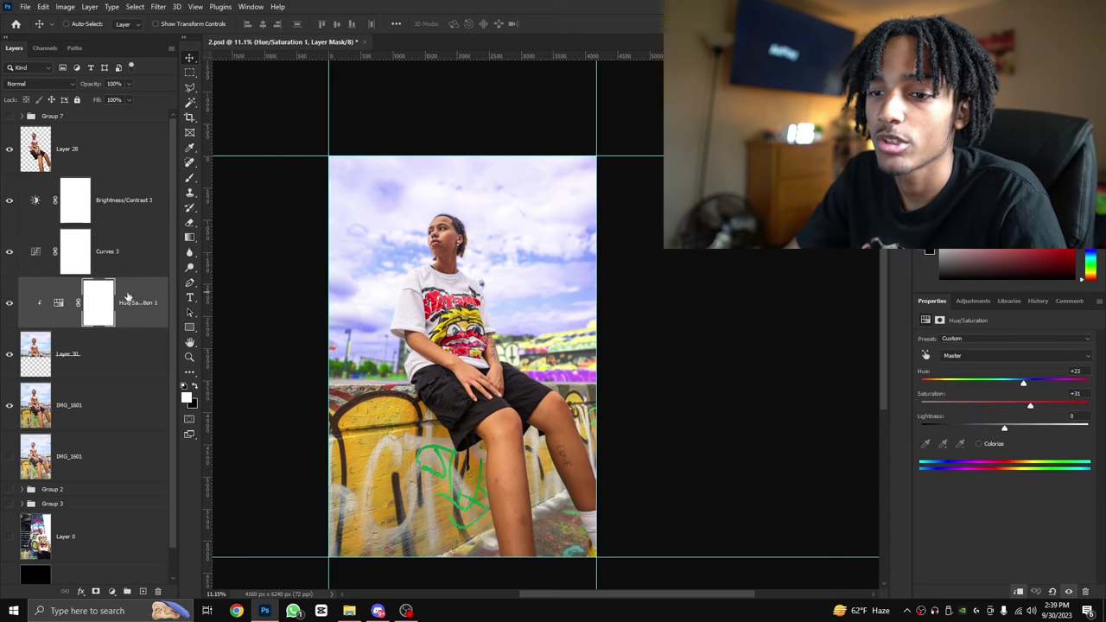
click(123, 205)
scroll(414, 385, up, 3)
scroll(368, 425, up, 3)
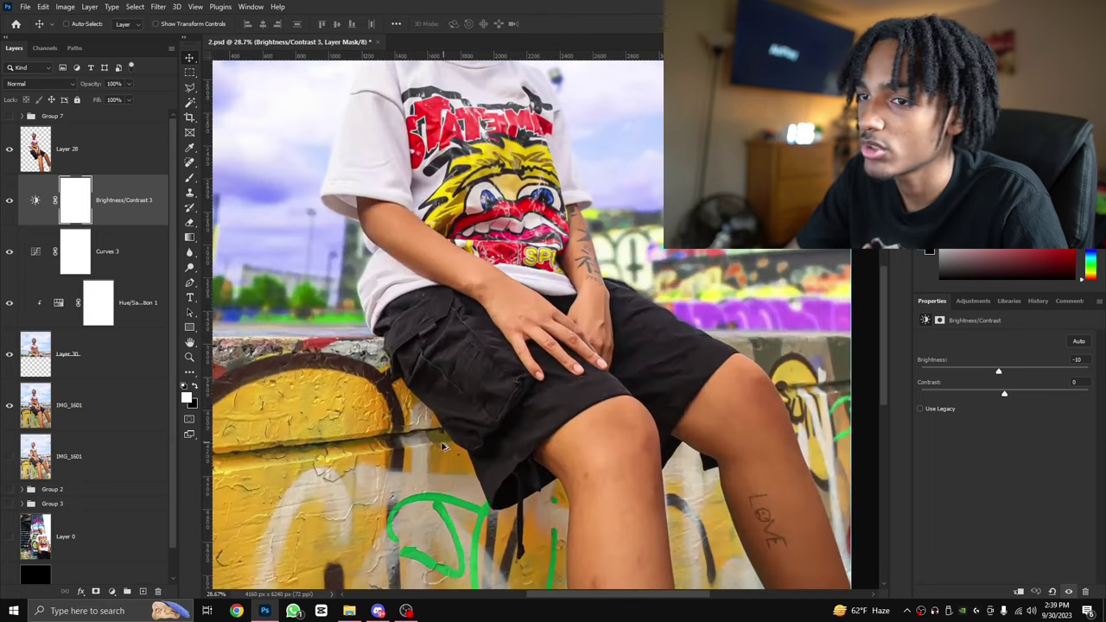
scroll(377, 427, down, 6)
scroll(266, 431, up, 3)
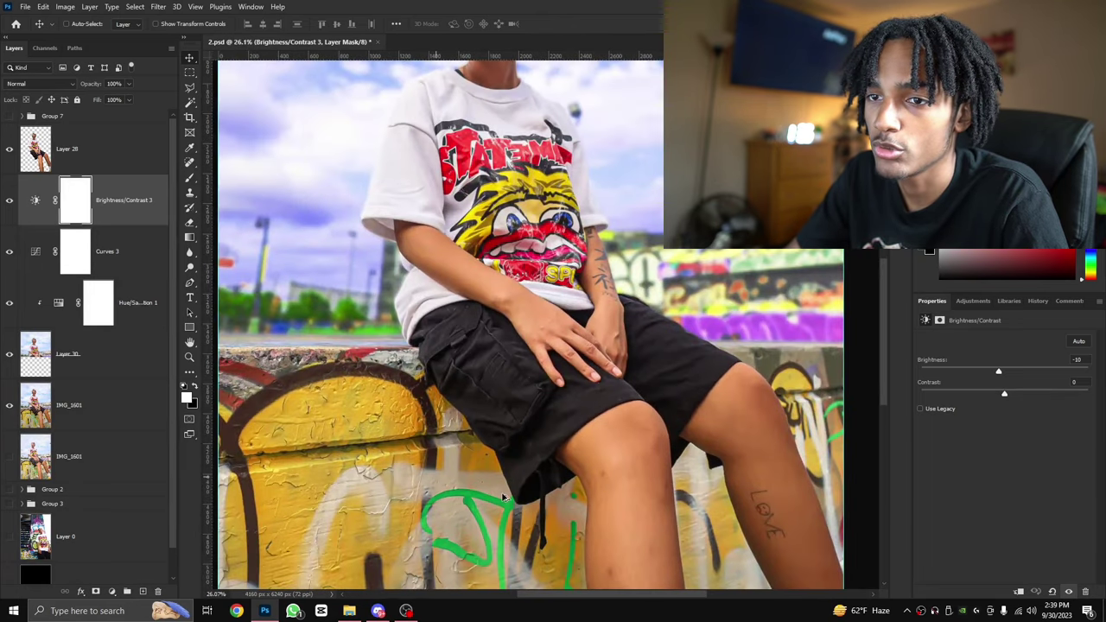
scroll(518, 570, left, 5)
scroll(652, 570, right, 6)
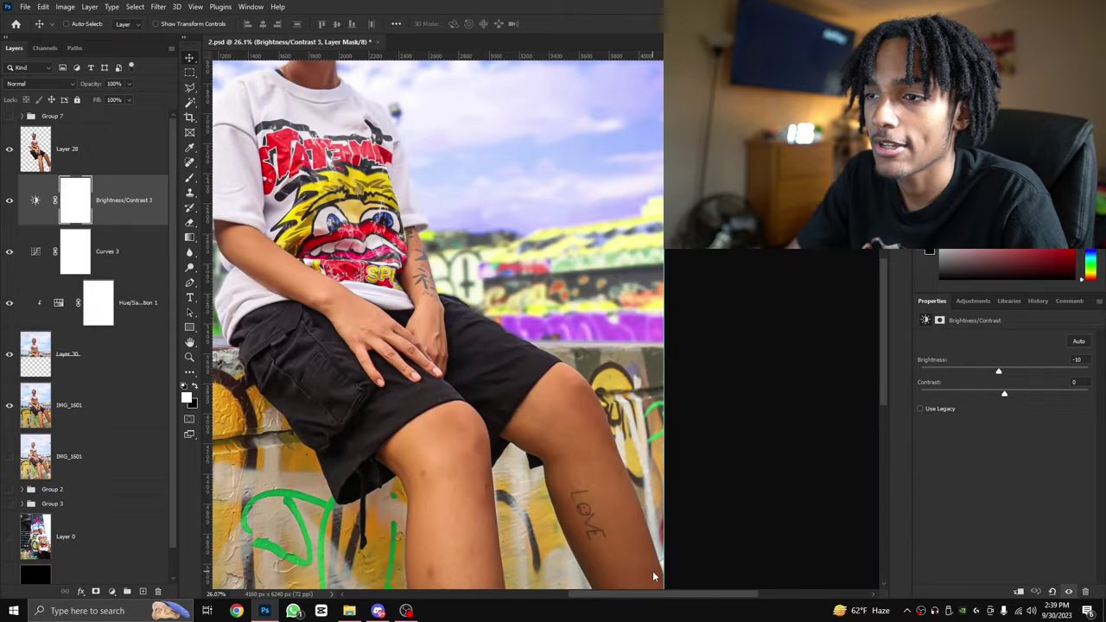
scroll(498, 553, left, 6)
scroll(698, 558, right, 8)
scroll(605, 579, left, 10)
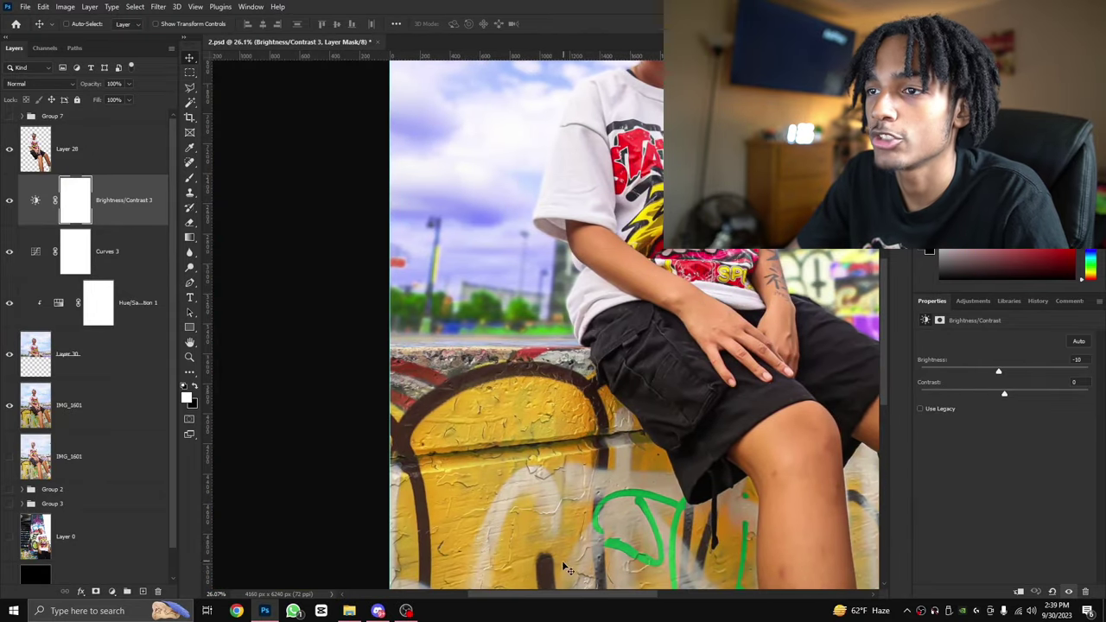
scroll(567, 597, right, 1)
scroll(568, 596, right, 6)
scroll(605, 598, left, 7)
scroll(588, 595, right, 1)
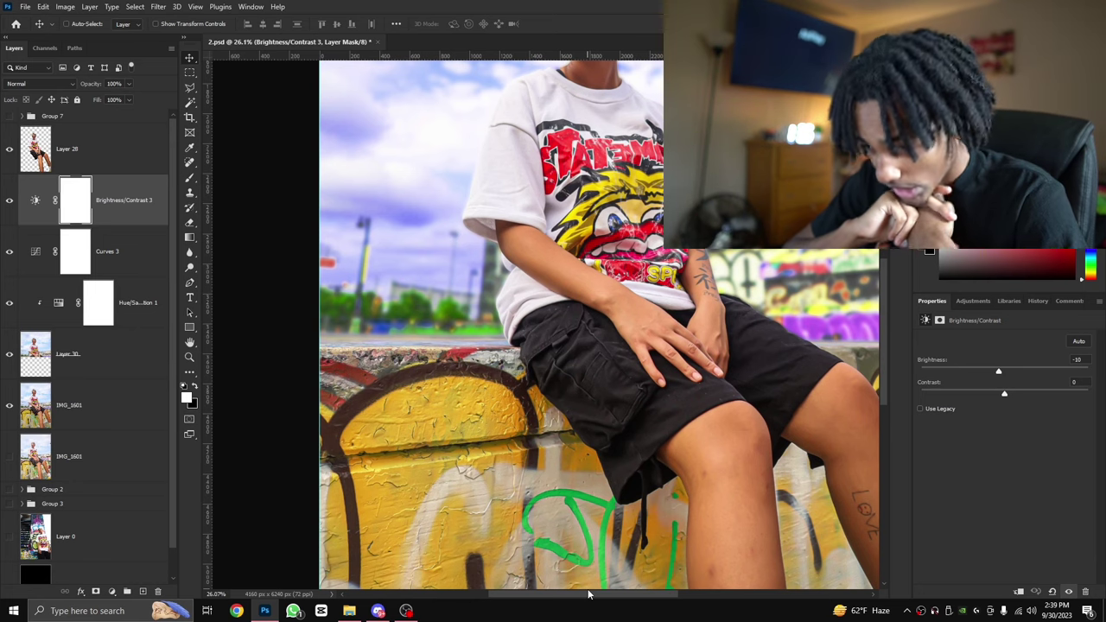
Group Layer 28, the Brightness/Contrast, Curves and Hue/Saturation layers, and Layer 30.
key(ctrl+0)
shift+click(116, 169)
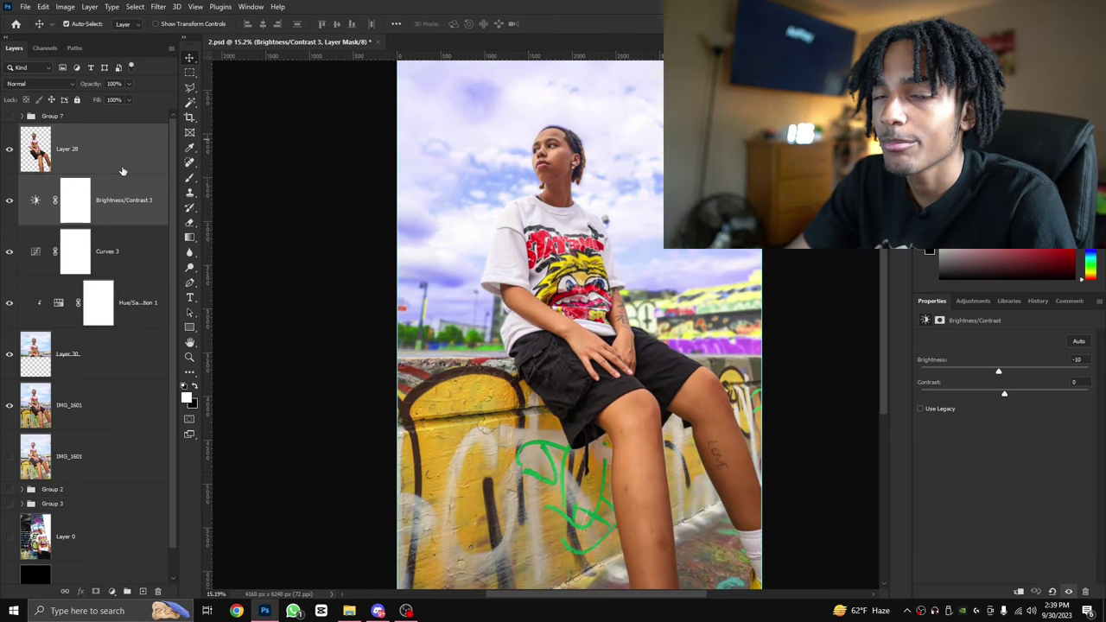
shift+click(130, 259)
shift+click(135, 317)
shift+click(130, 354)
key(ctrl+g)
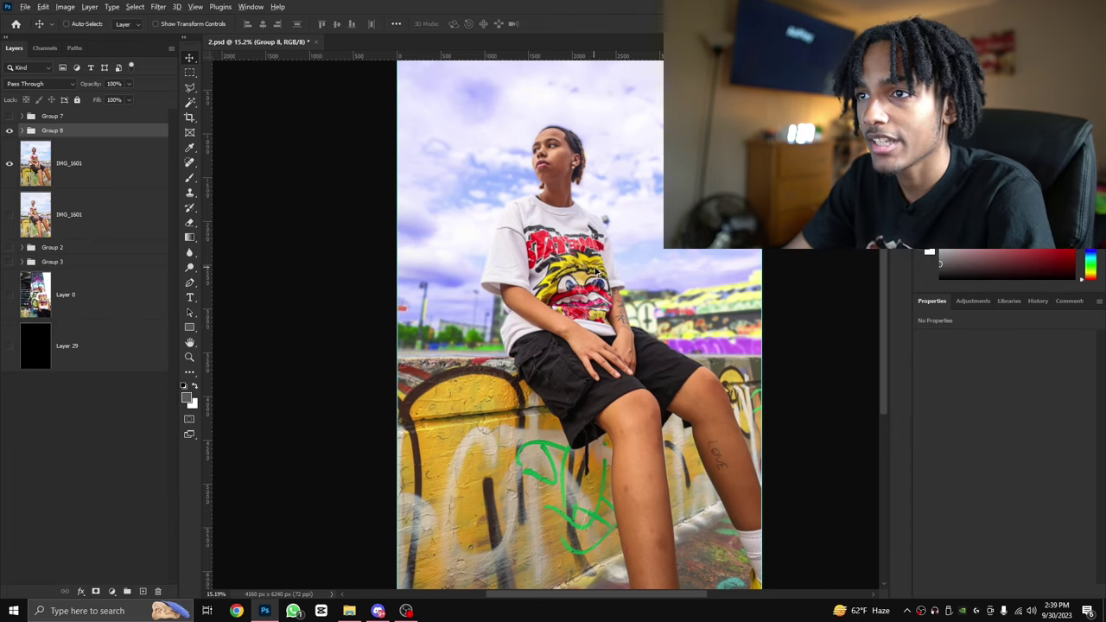
Place the original IMG_1601.JPG photo as a smart object above Group 8.
scroll(597, 272, up, 2)
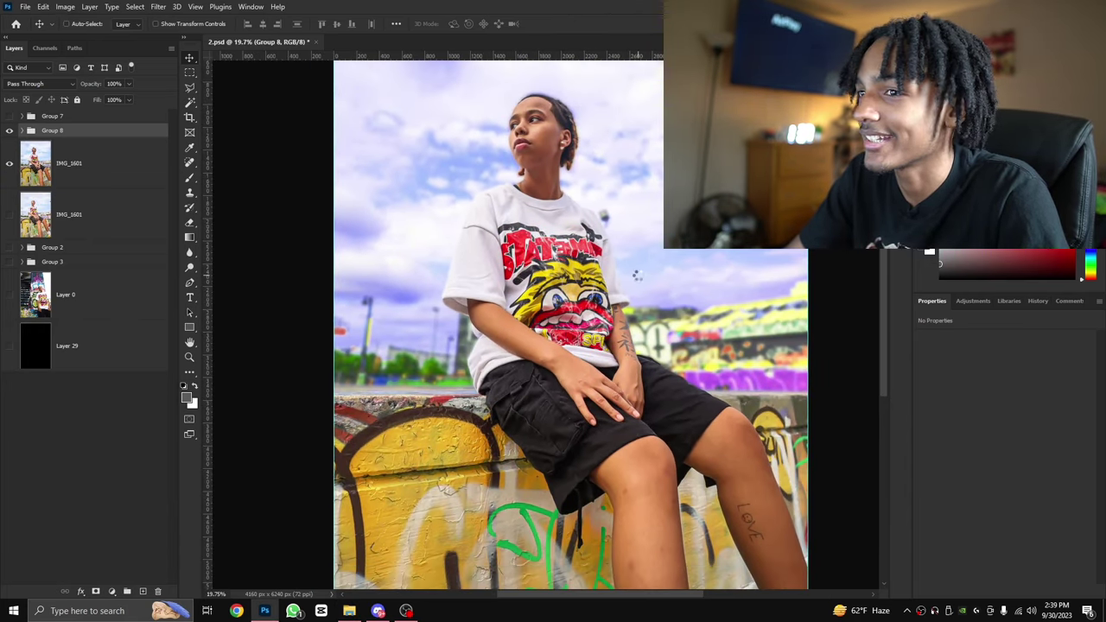
drag(2, 213, 104, 149)
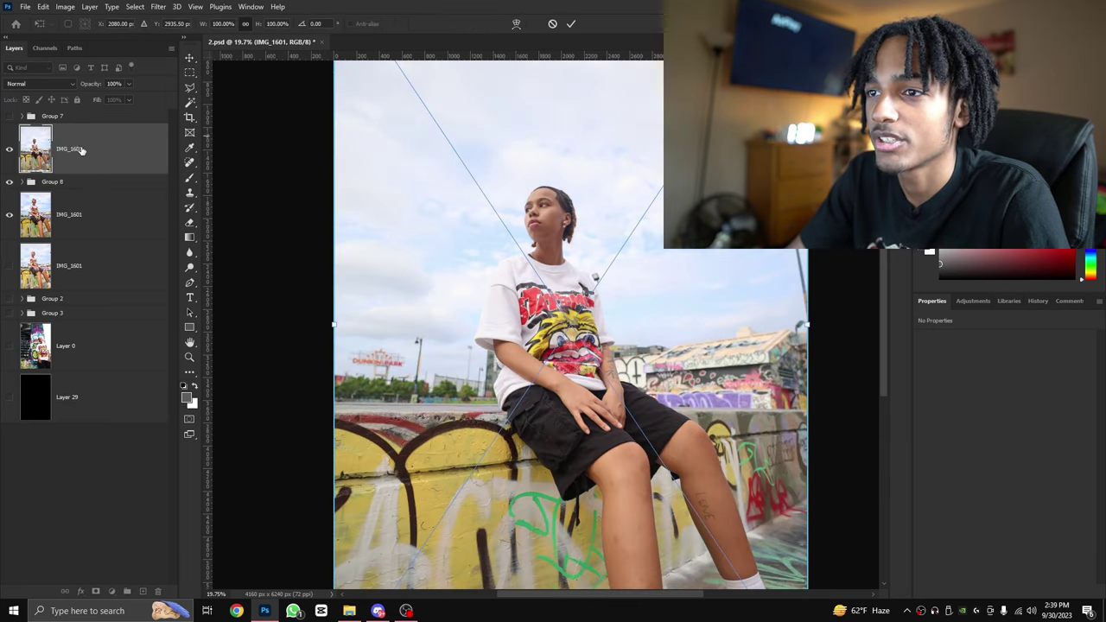
key(Return)
scroll(629, 389, down, 2)
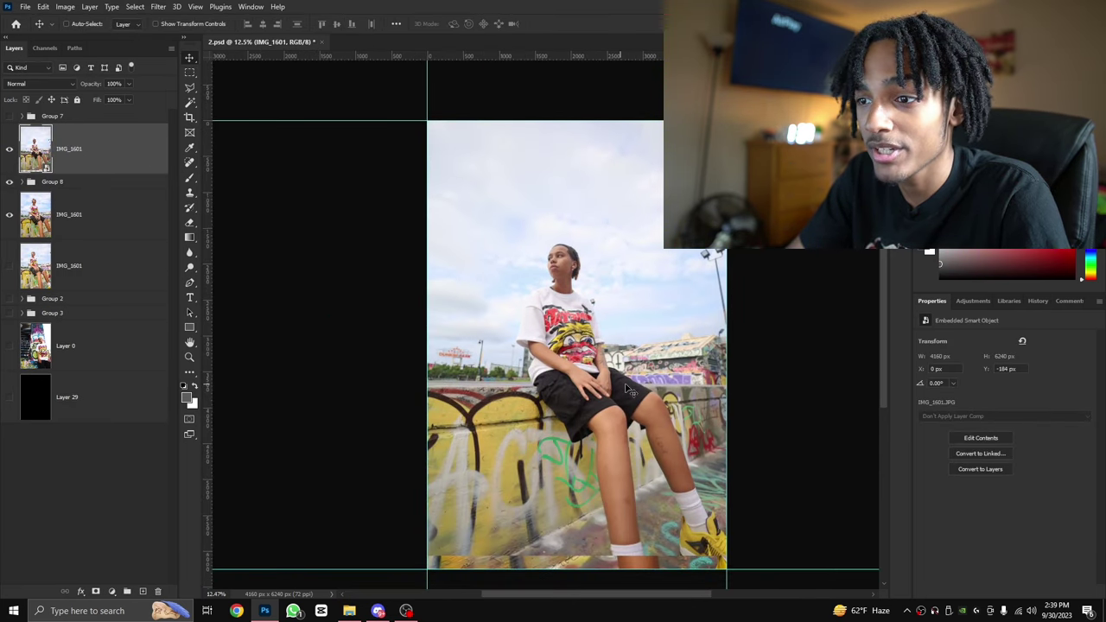
scroll(713, 404, up, 1)
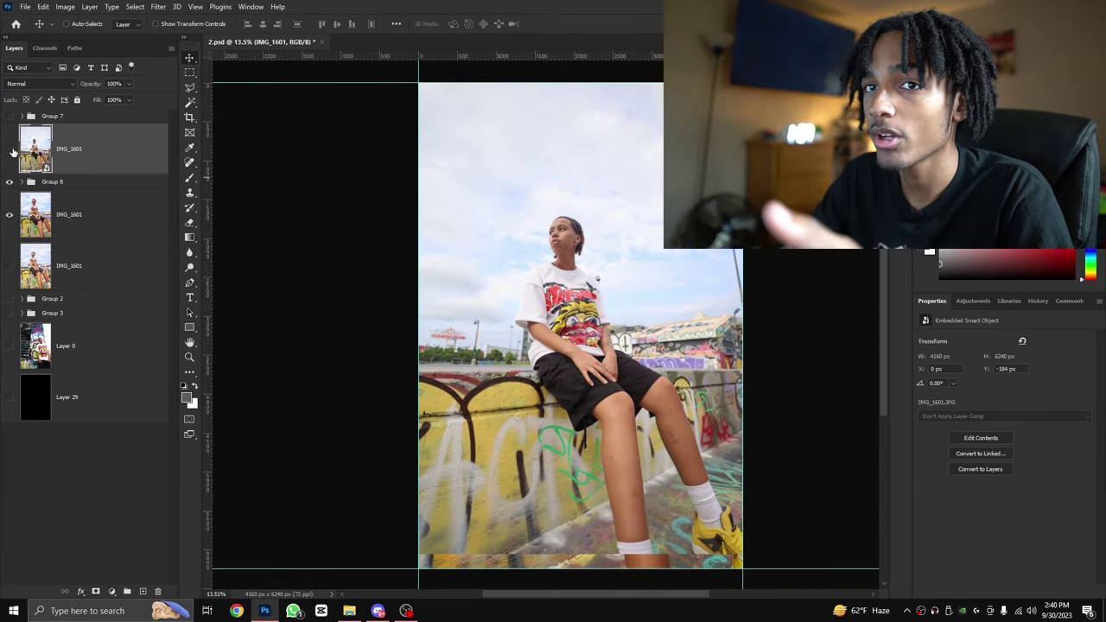
Compare the edited portrait with the original by toggling the top IMG_1601 layer's visibility, and check Group 8's contents.
click(12, 152)
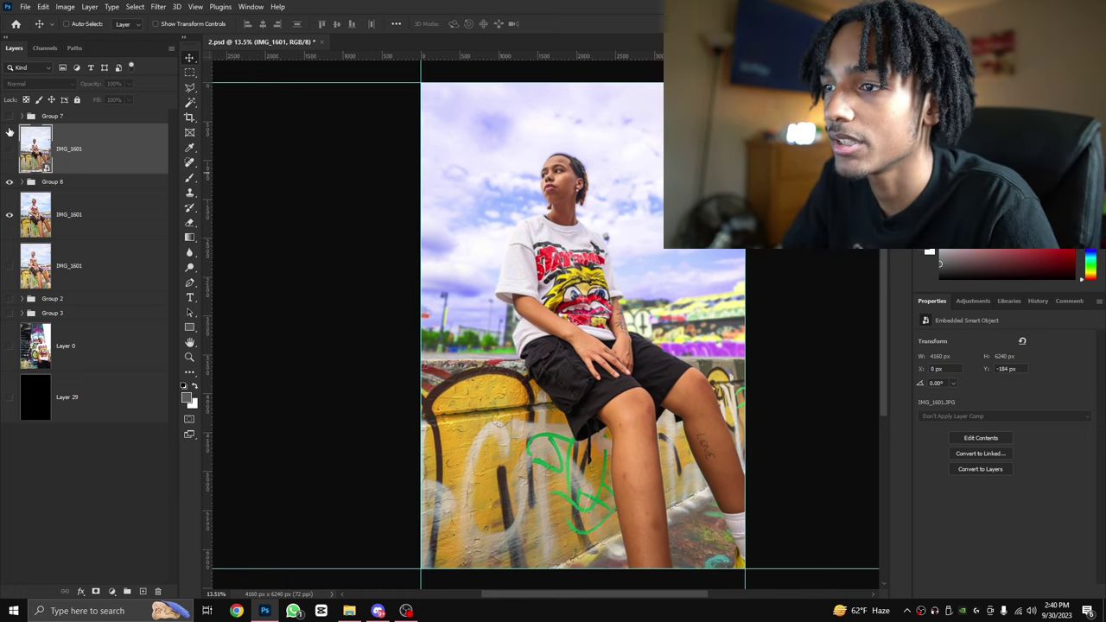
click(8, 151)
click(8, 151)
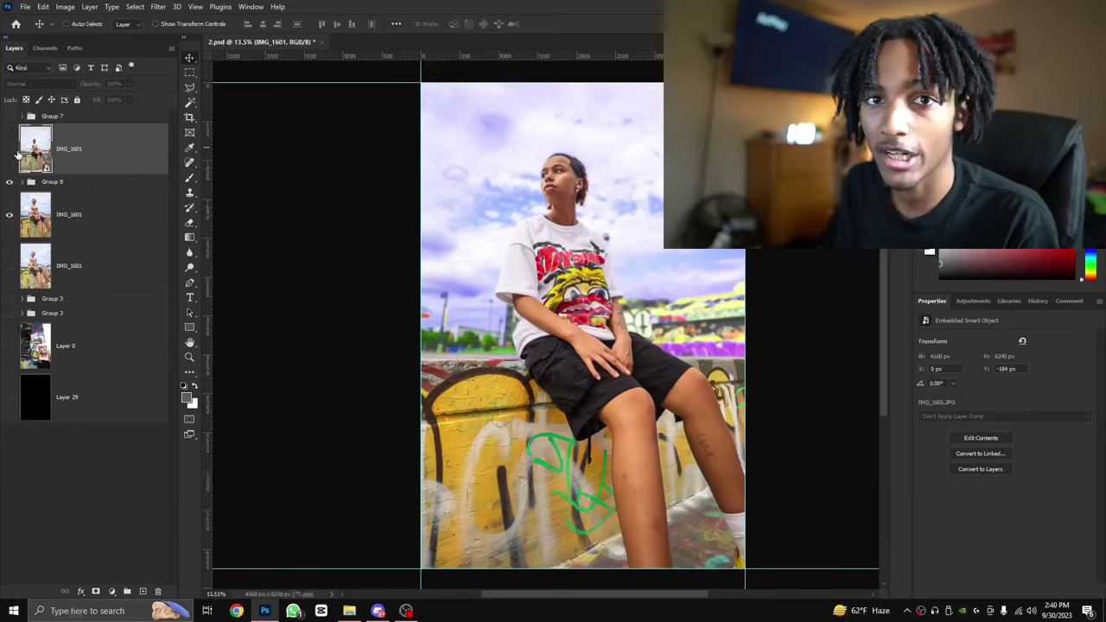
click(10, 148)
click(10, 150)
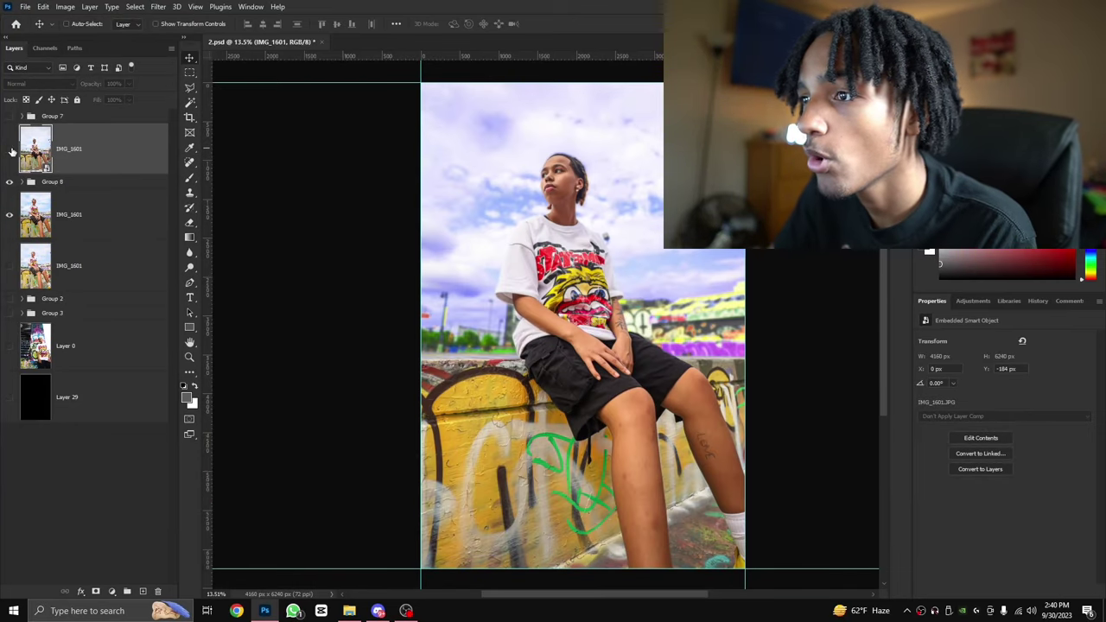
click(24, 183)
click(23, 182)
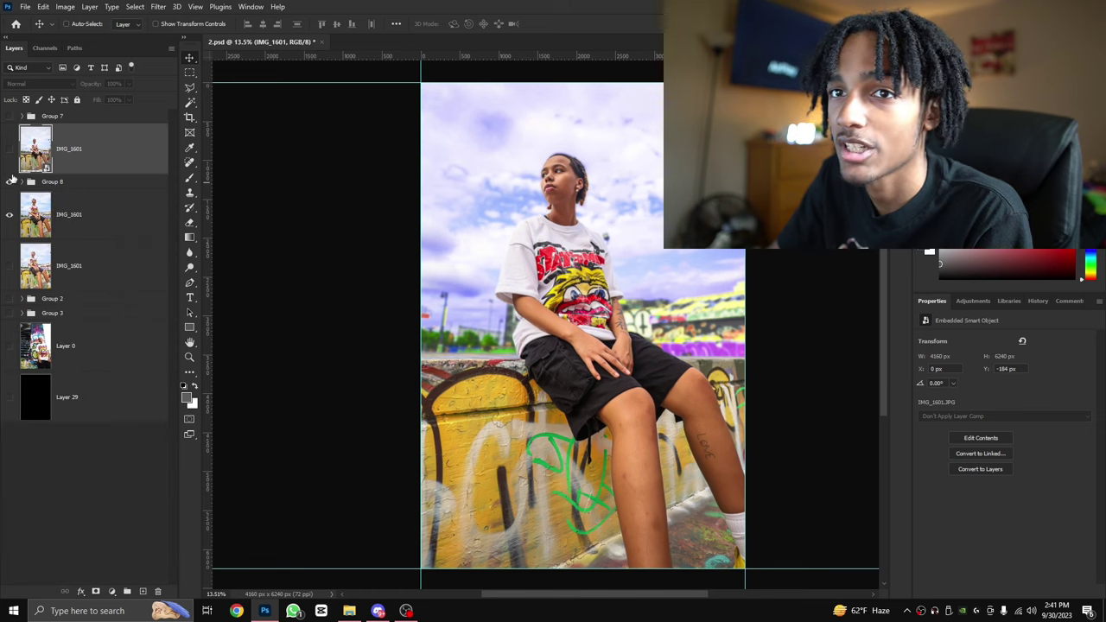
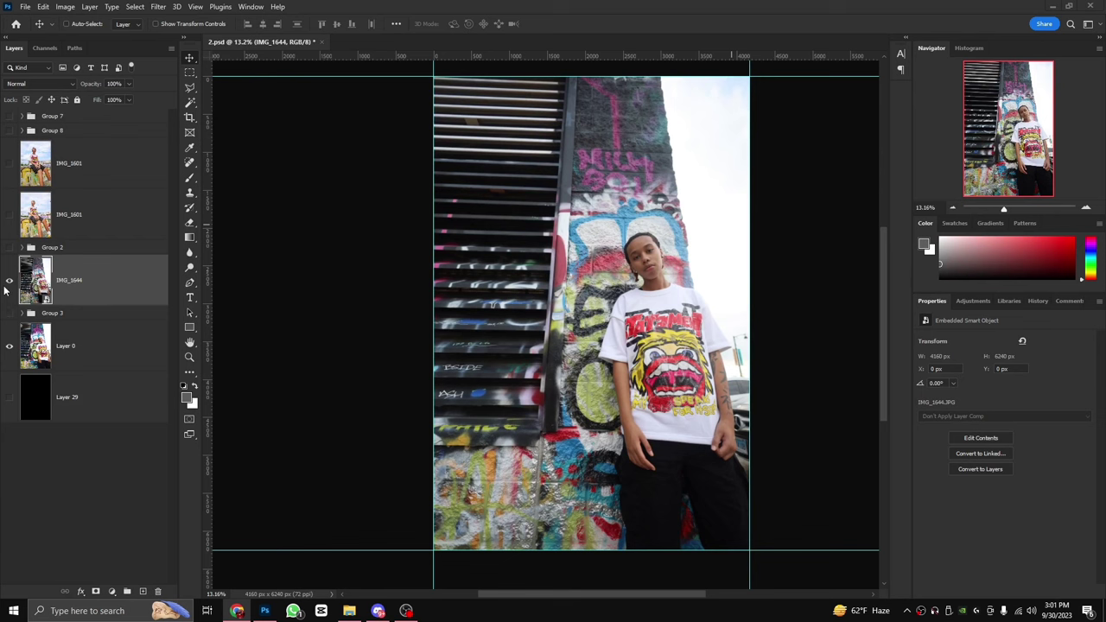
Compare the original IMG_1644 photo with the edited Layer 0 by switching the original's visibility repeatedly.
click(8, 288)
click(7, 283)
click(8, 280)
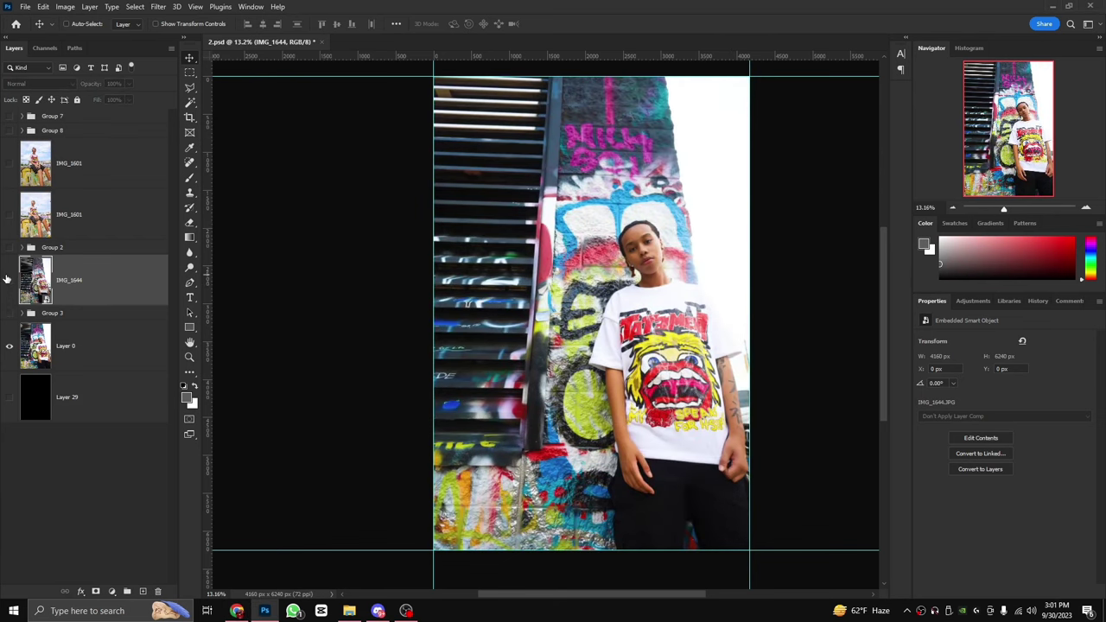
click(9, 278)
click(11, 278)
click(9, 279)
click(9, 280)
scroll(657, 360, up, 5)
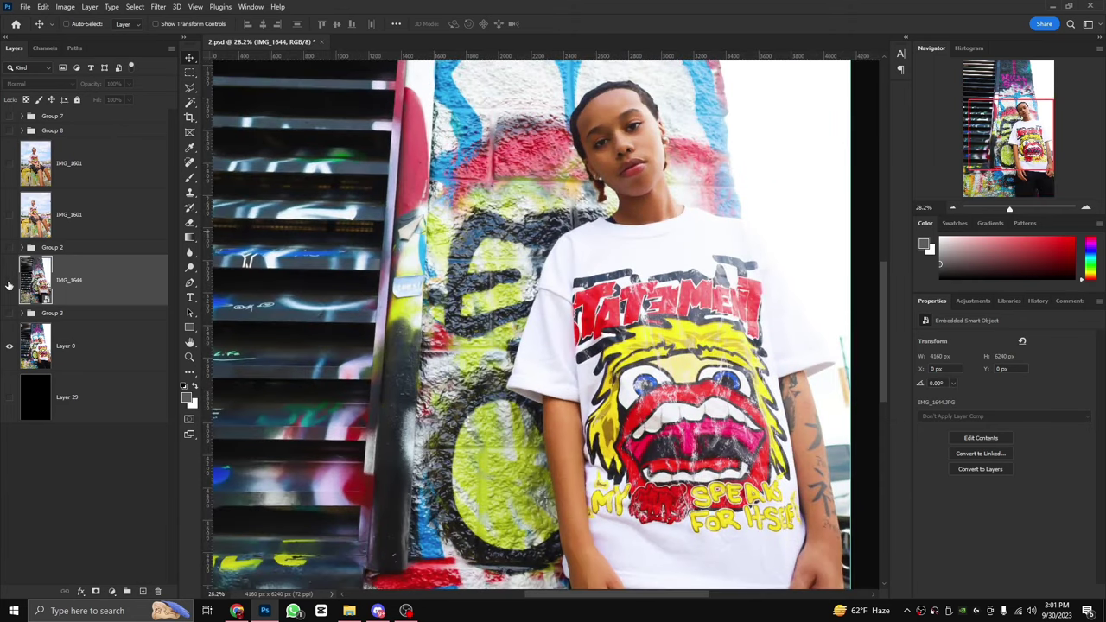
Inspect IMG_1644 up close around the face and collar, and compare its wall and shirt details with Layer 0.
click(9, 280)
scroll(463, 455, up, 8)
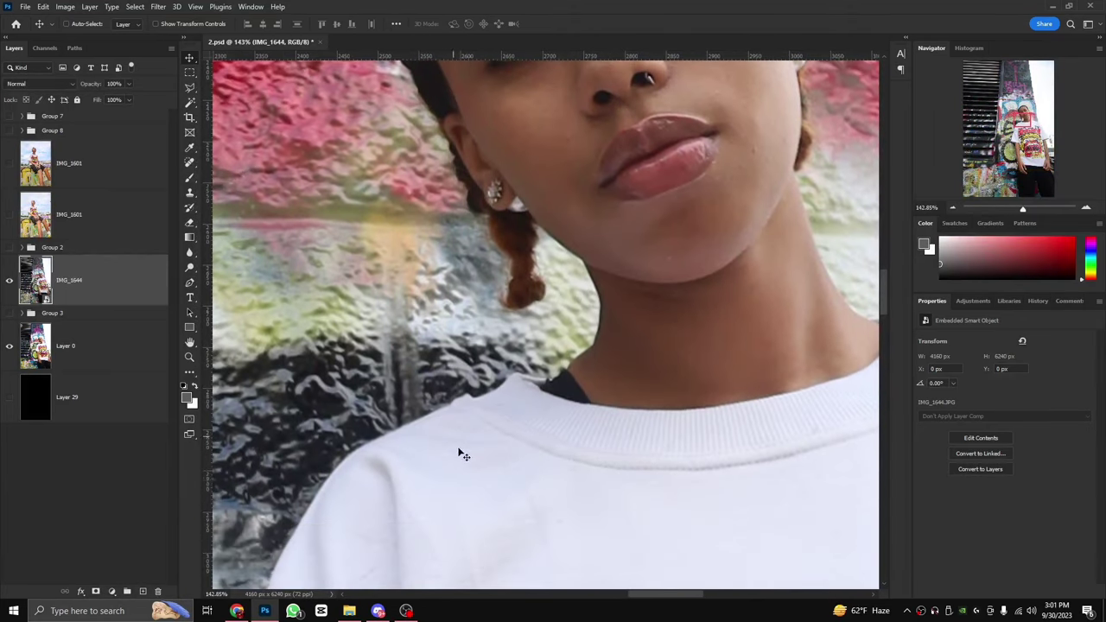
scroll(464, 456, down, 2)
drag(650, 596, 615, 584)
scroll(577, 242, down, 5)
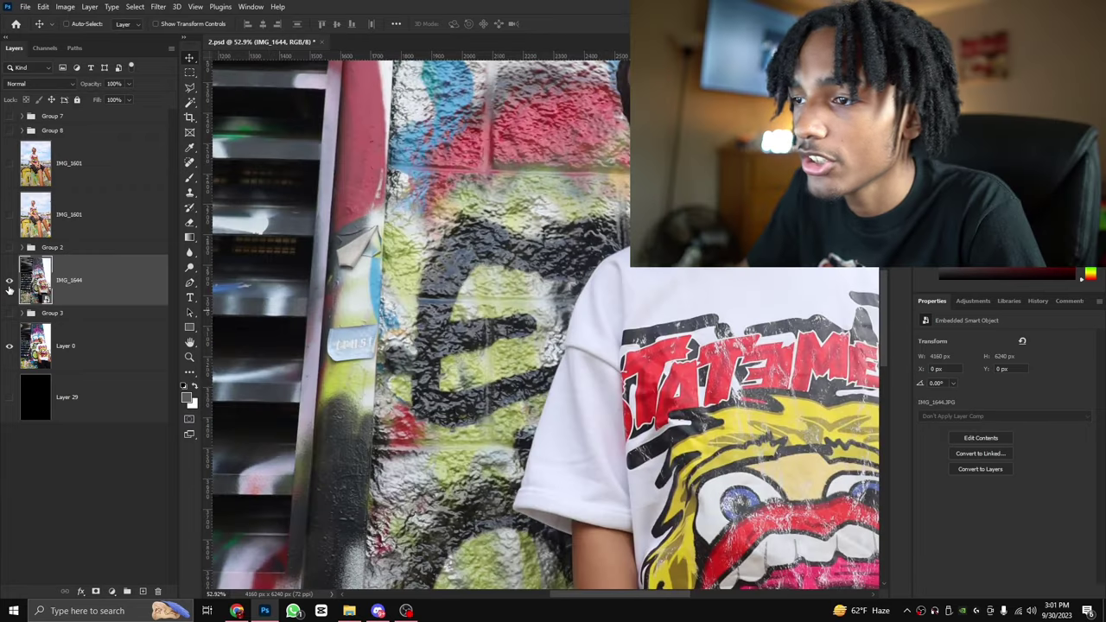
click(9, 287)
click(9, 287)
click(8, 287)
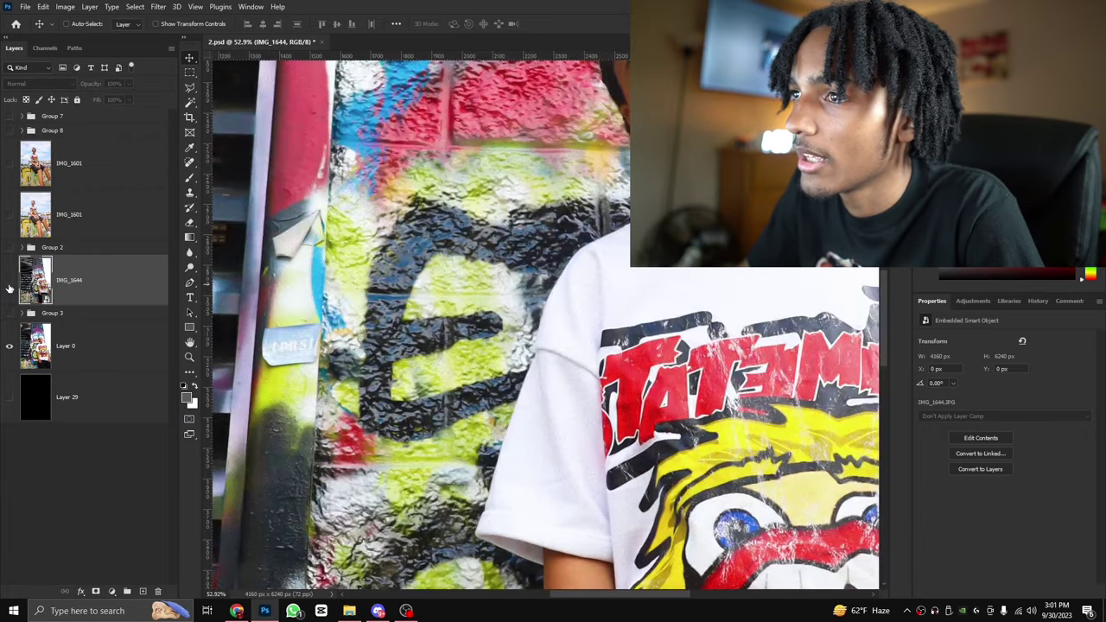
click(9, 287)
click(8, 287)
click(9, 287)
scroll(560, 402, down, 5)
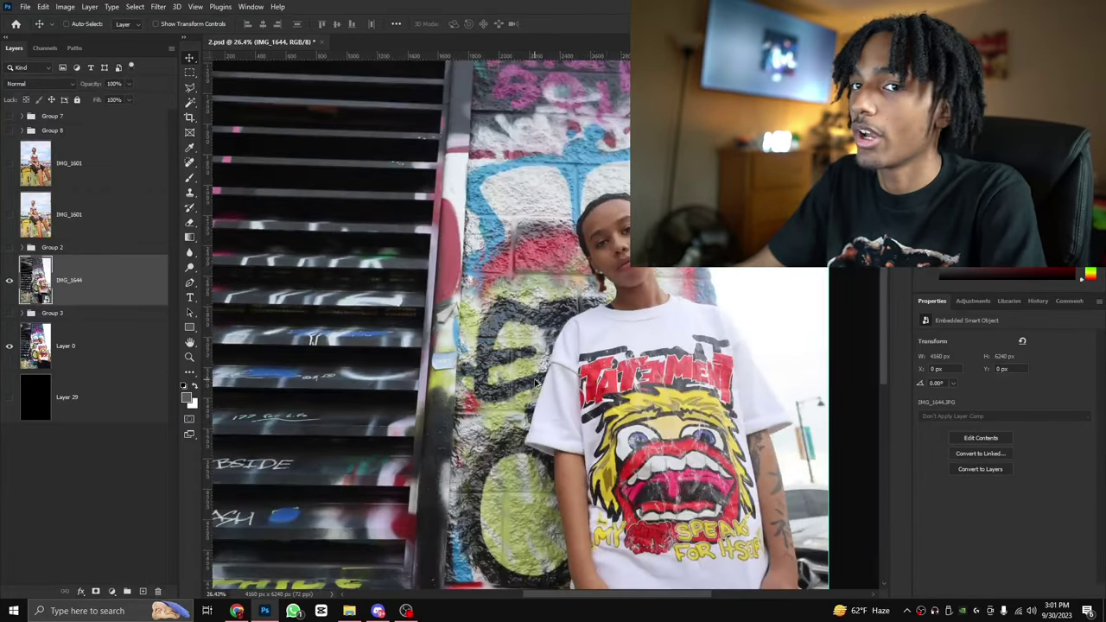
Free Transform the IMG_1644 layer and enlarge it proportionally to 113.61%.
drag(560, 402, 560, 357)
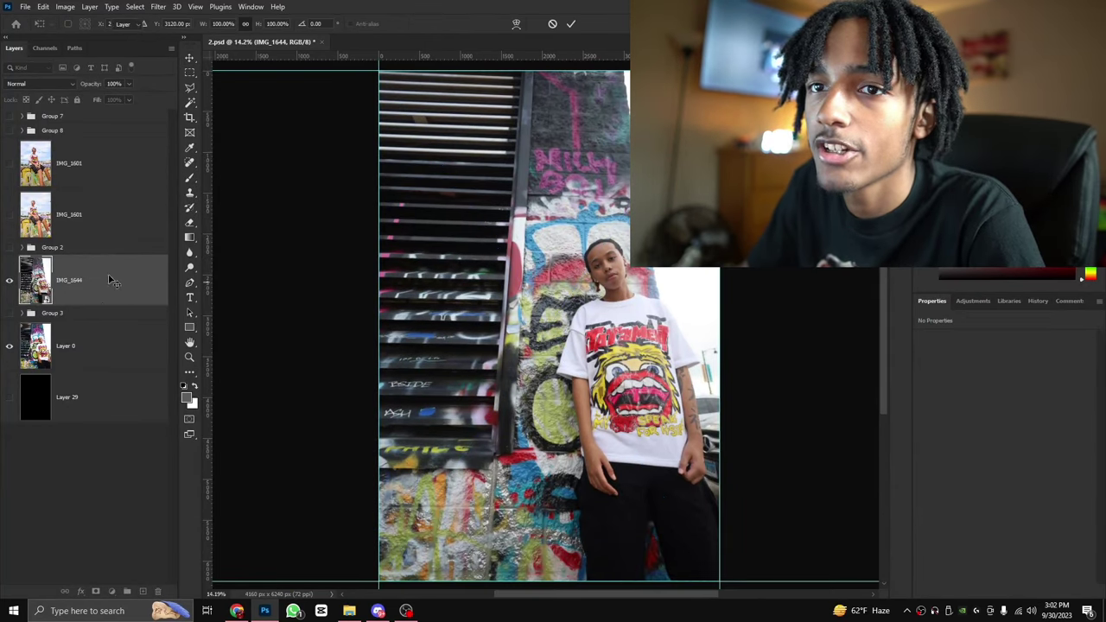
click(39, 6)
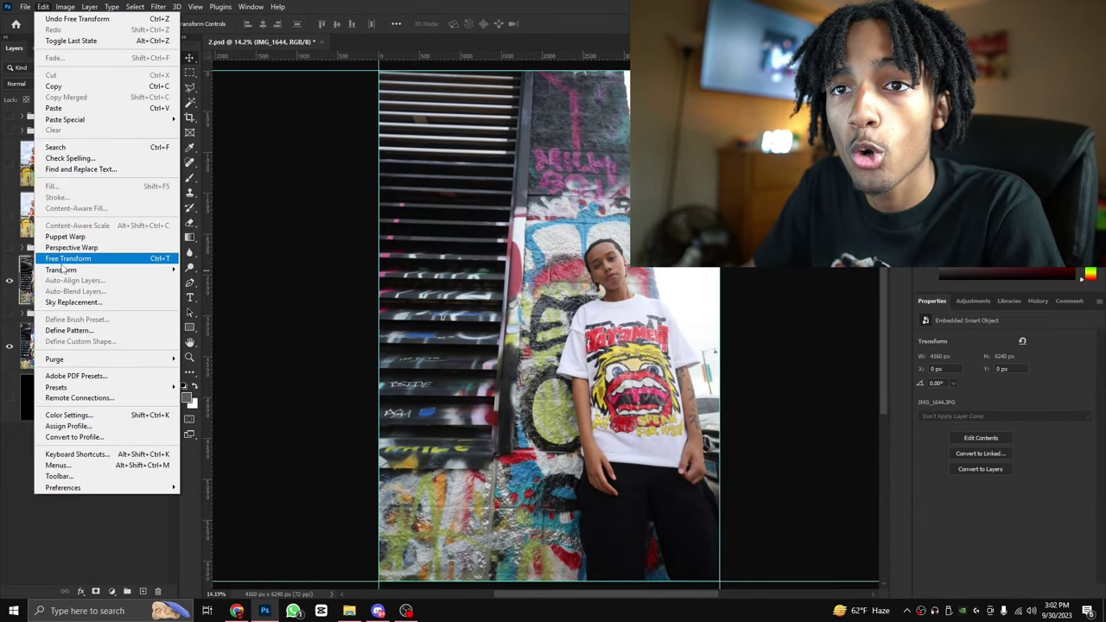
mouse_move(33, 6)
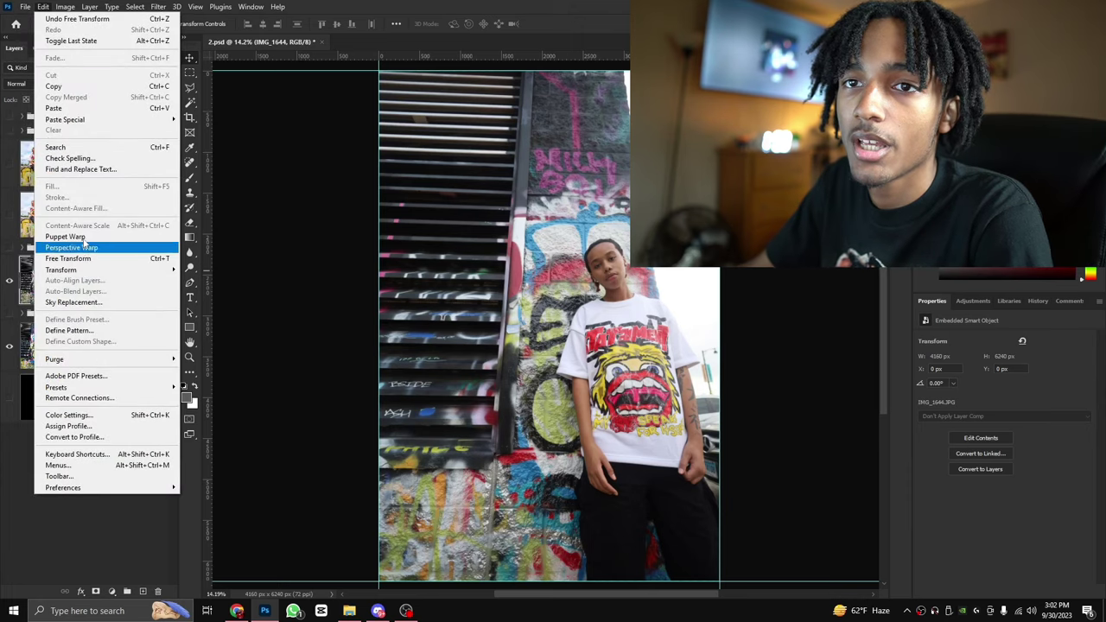
click(84, 256)
scroll(628, 369, down, 4)
scroll(713, 370, up, 4)
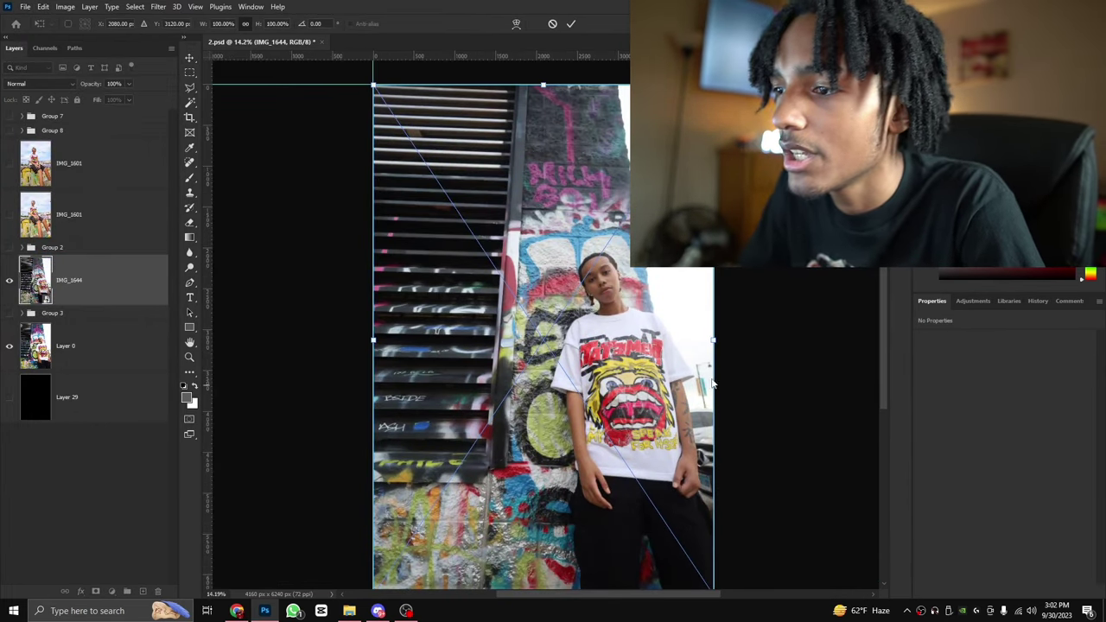
mouse_move(712, 342)
mouse_down()
mouse_move(723, 338)
mouse_move(716, 328)
mouse_move(727, 355)
mouse_up()
scroll(575, 389, down, 3)
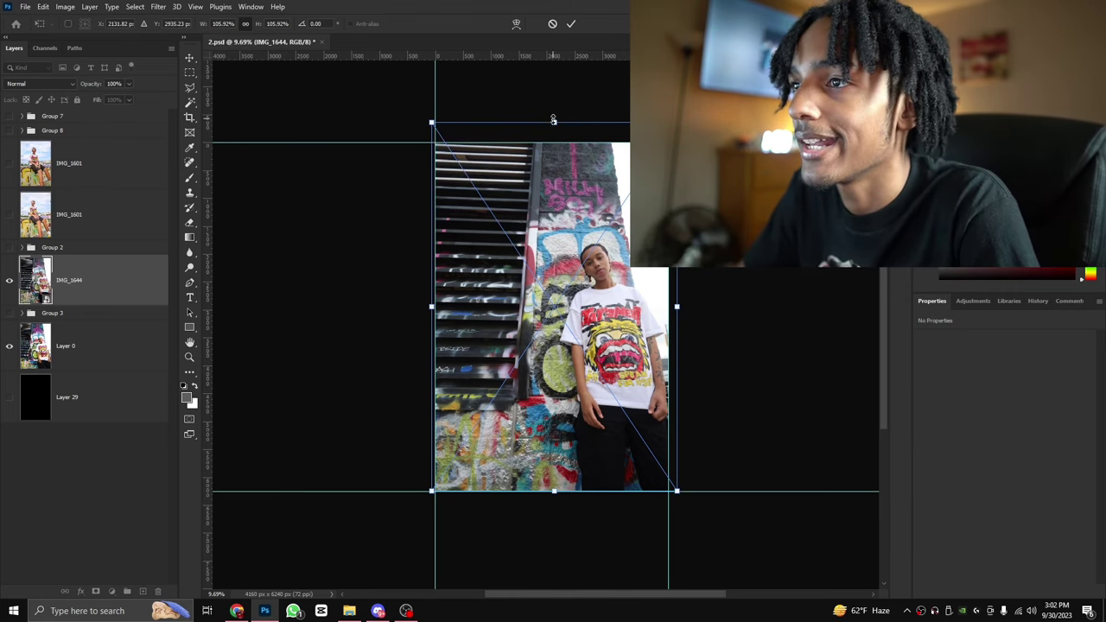
mouse_move(553, 120)
mouse_down()
mouse_move(557, 101)
mouse_move(554, 115)
mouse_up()
scroll(570, 231, up, 1)
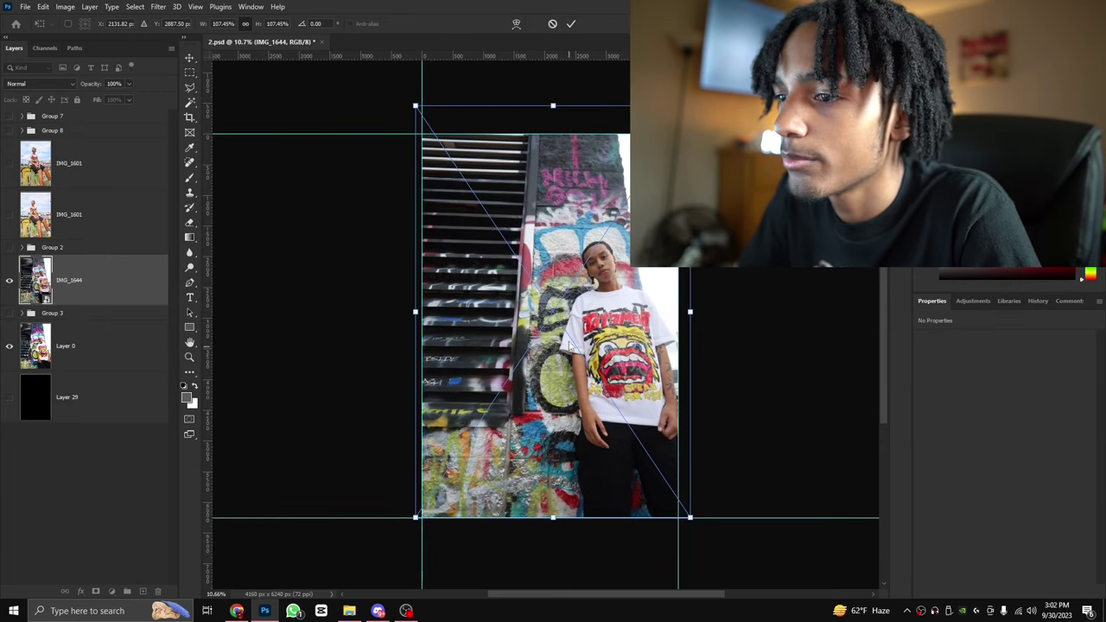
drag(553, 517, 553, 540)
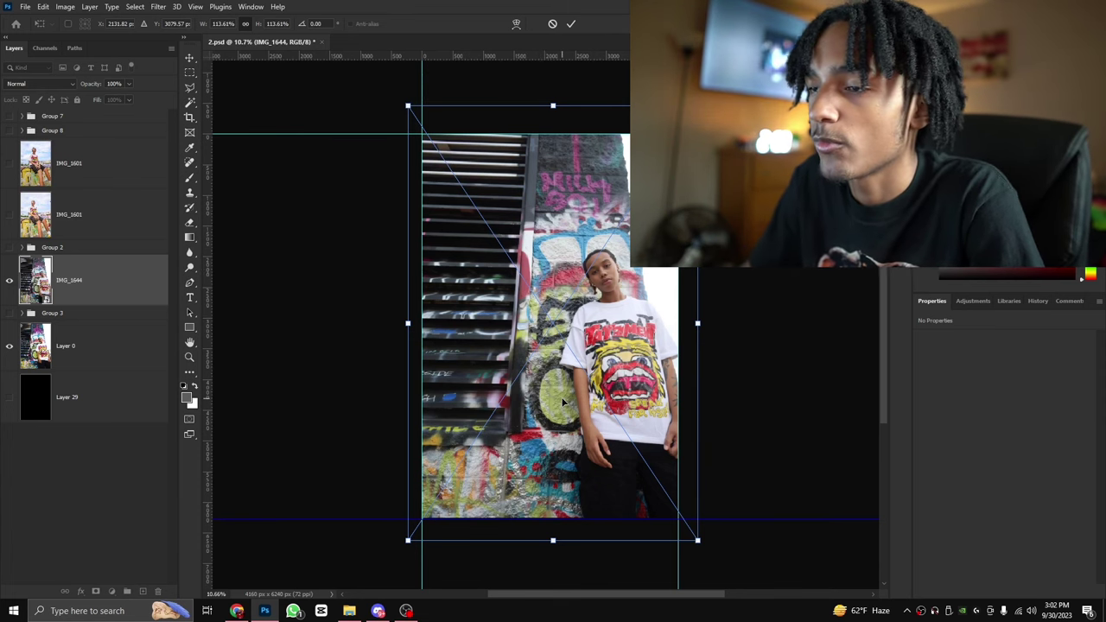
Enlarge the IMG_1644 layer proportionally to 121.80%, reposition it within the canvas to match Layer 0's framing, and commit the transform.
scroll(879, 344, up, 4)
drag(884, 335, 888, 317)
drag(575, 384, 575, 350)
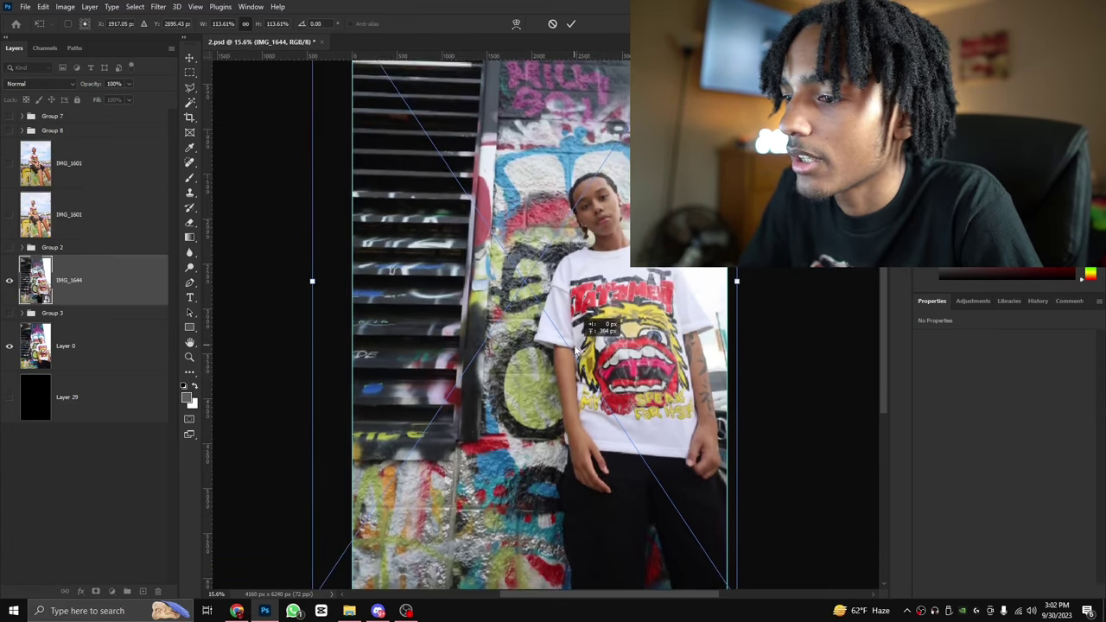
scroll(571, 389, down, 1)
scroll(570, 392, down, 3)
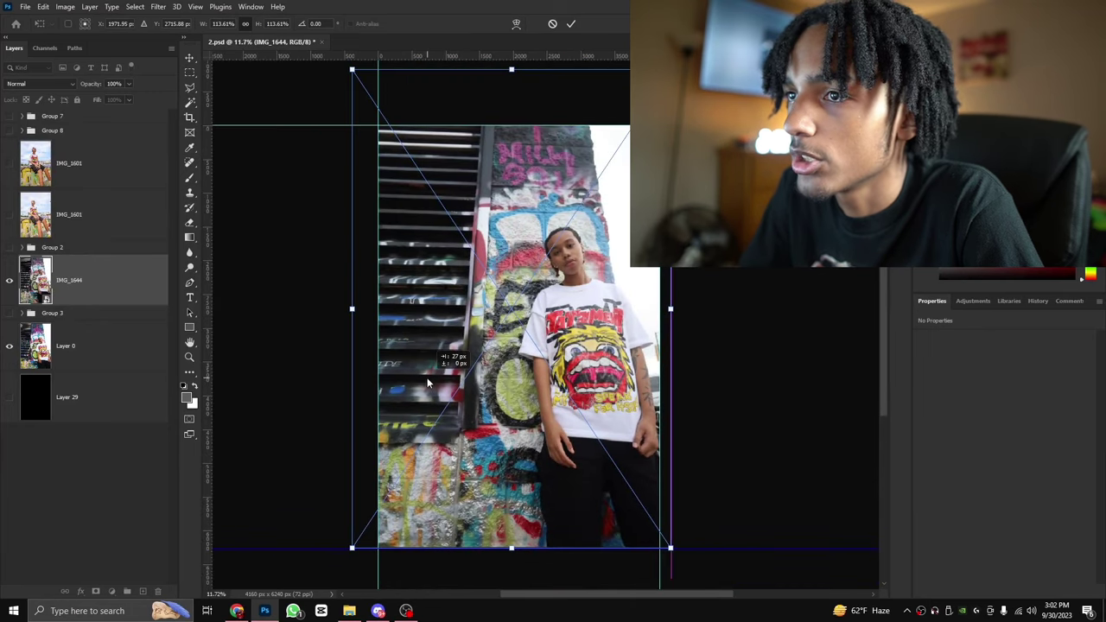
drag(427, 374, 426, 384)
drag(348, 80, 325, 46)
drag(408, 254, 415, 264)
click(572, 26)
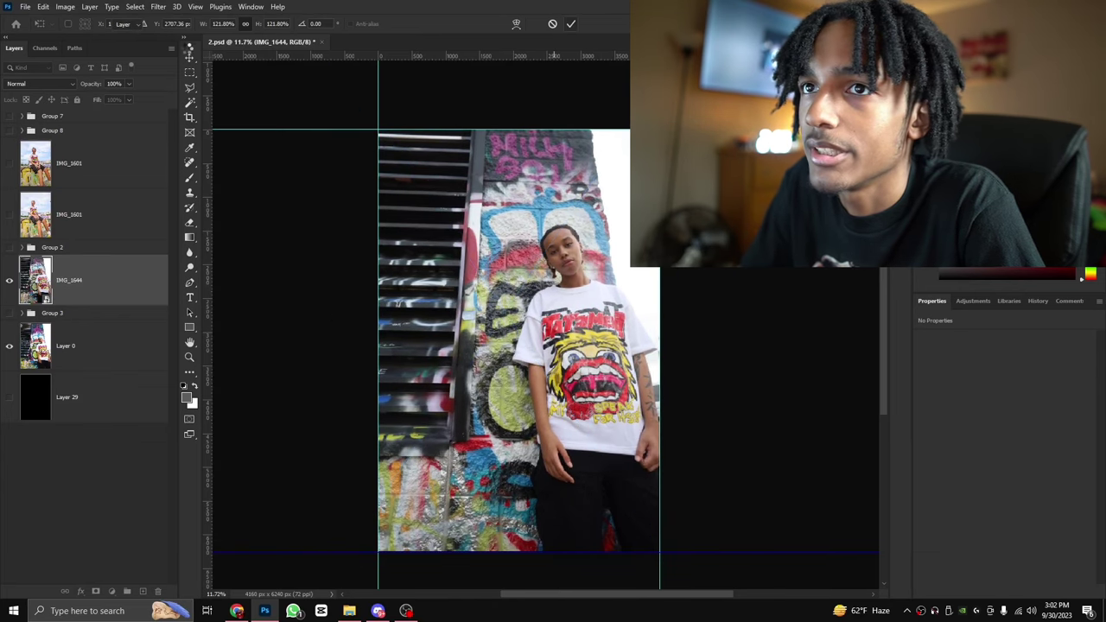
scroll(486, 336, up, 2)
scroll(411, 233, down, 1)
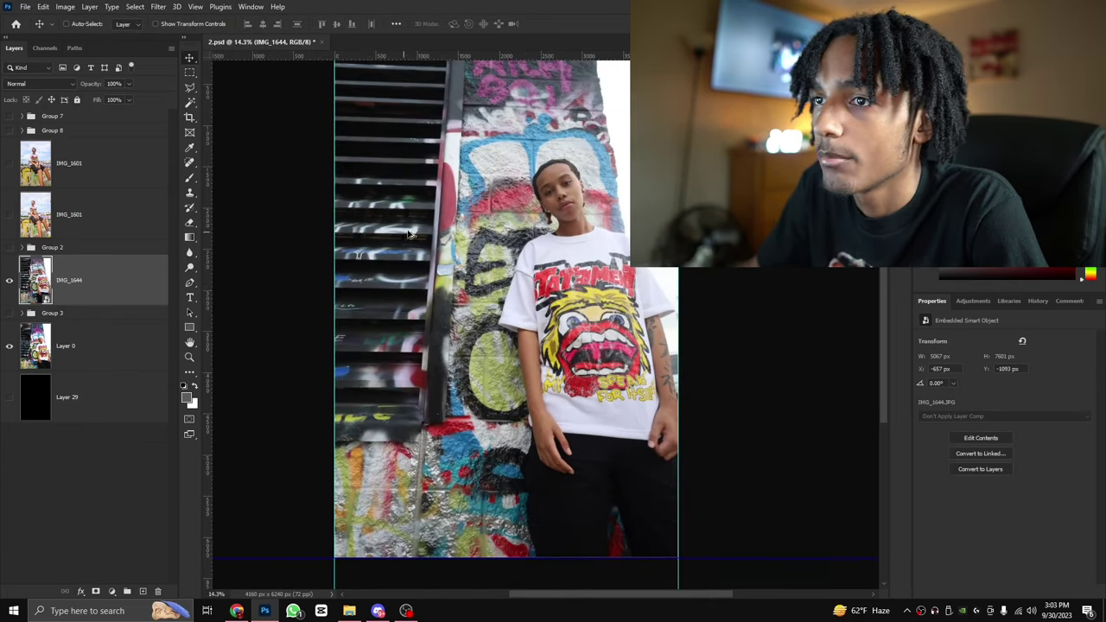
scroll(461, 336, down, 1)
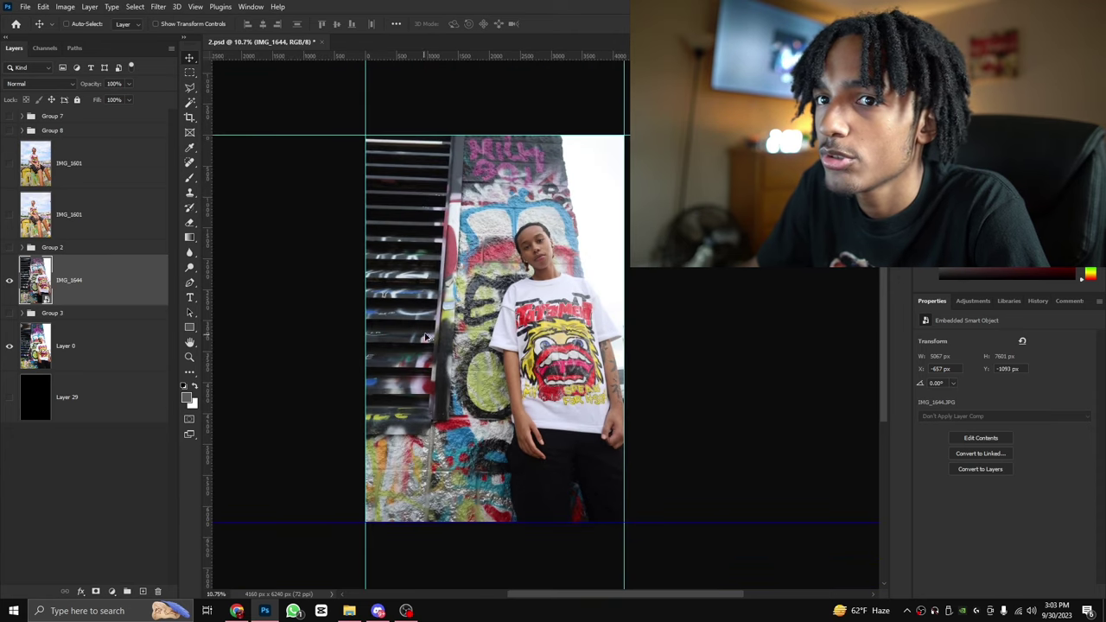
scroll(790, 371, up, 9)
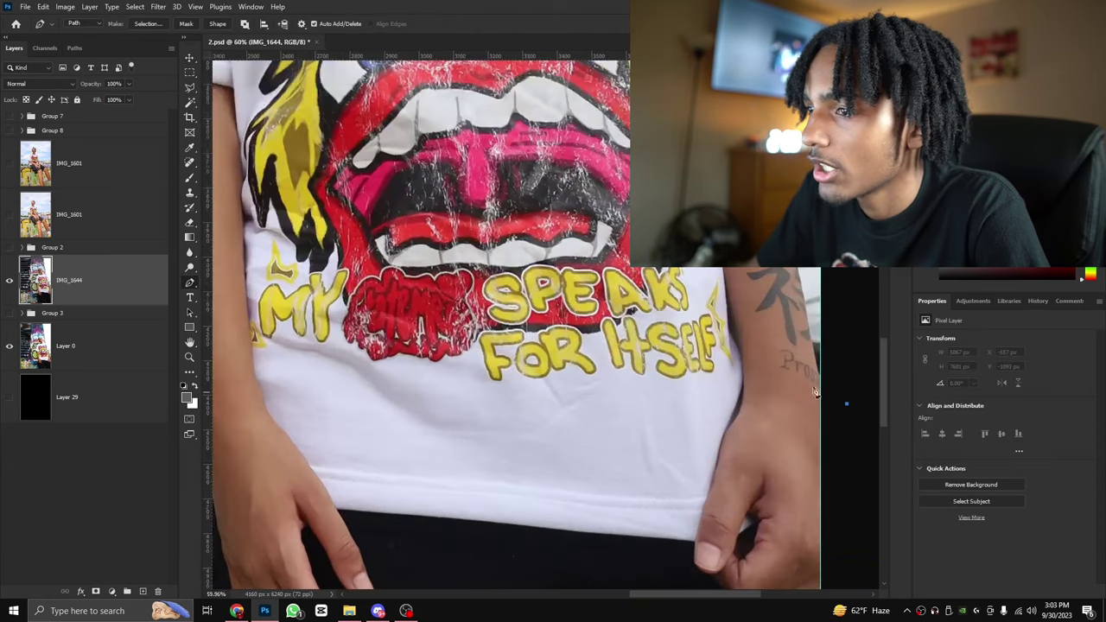
click(860, 408)
click(838, 384)
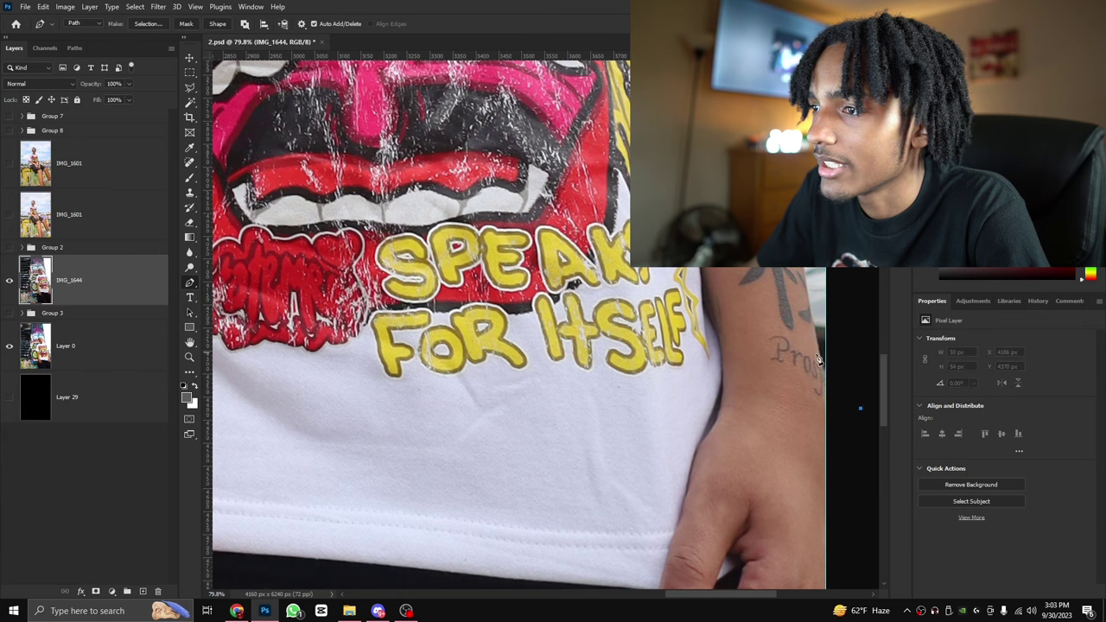
scroll(712, 378, down, 6)
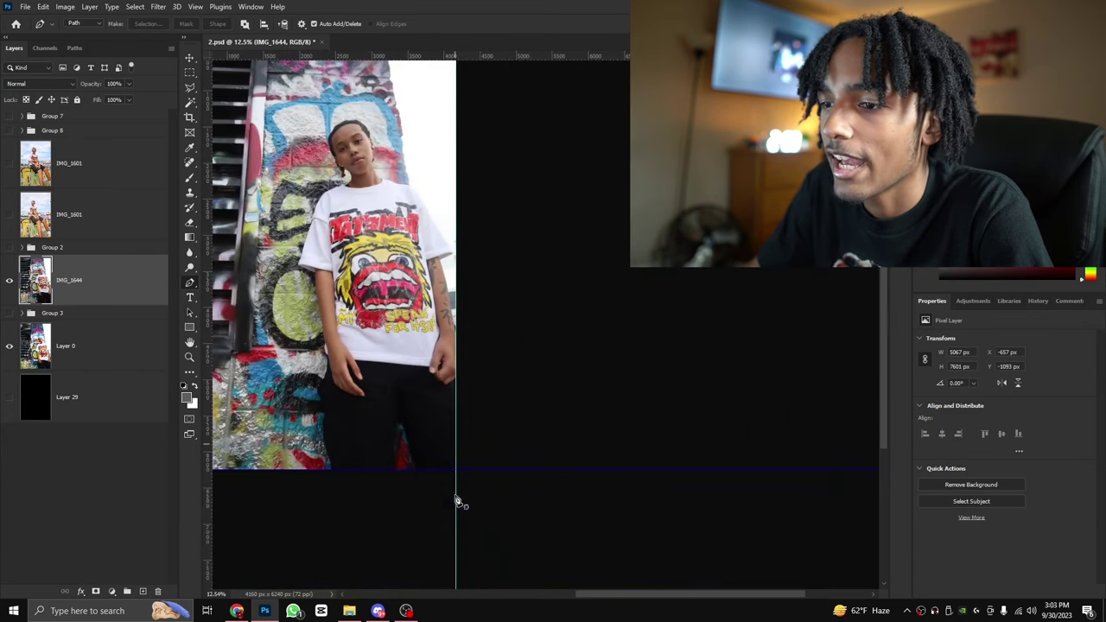
Open the Camera Raw filter on IMG_1644 and set Contrast to +29 and Highlights to +50.
key(ctrl+shift+a)
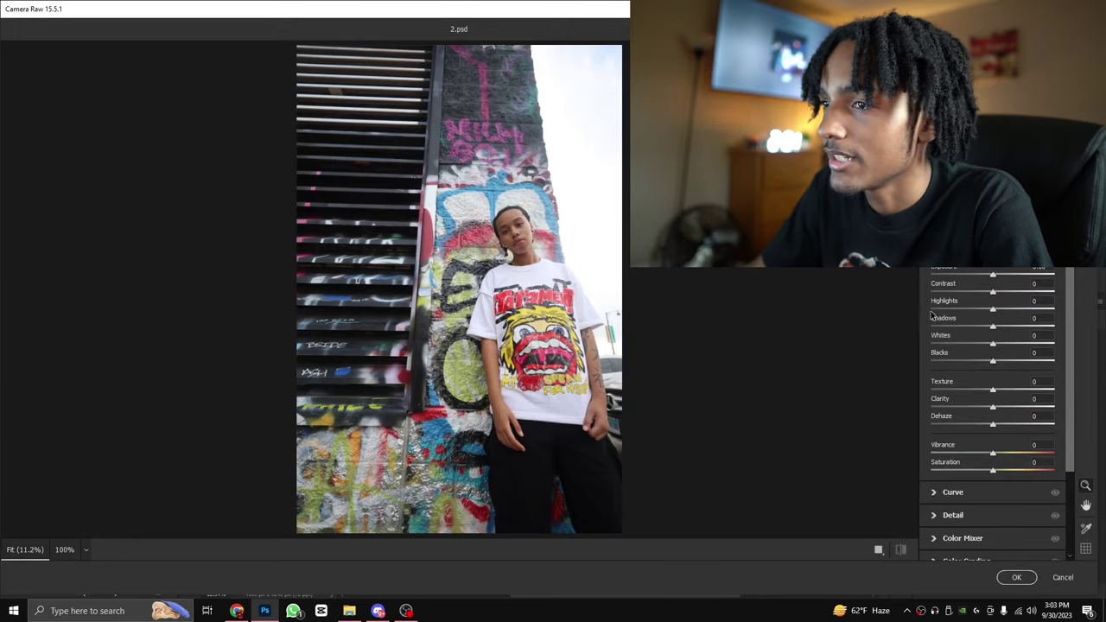
drag(450, 296, 453, 296)
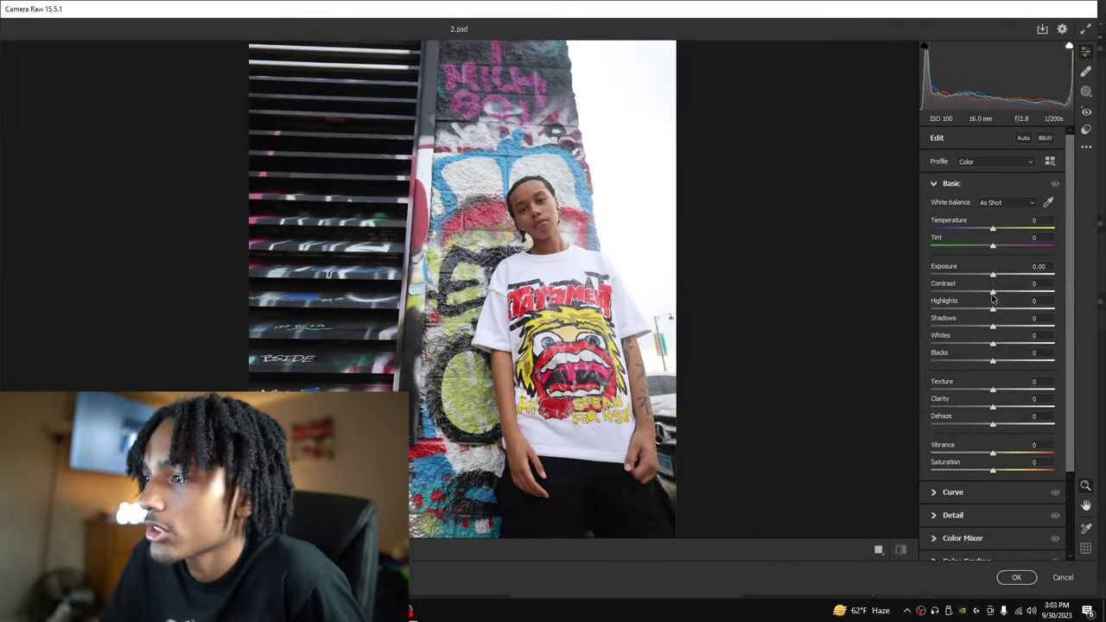
drag(996, 275, 993, 298)
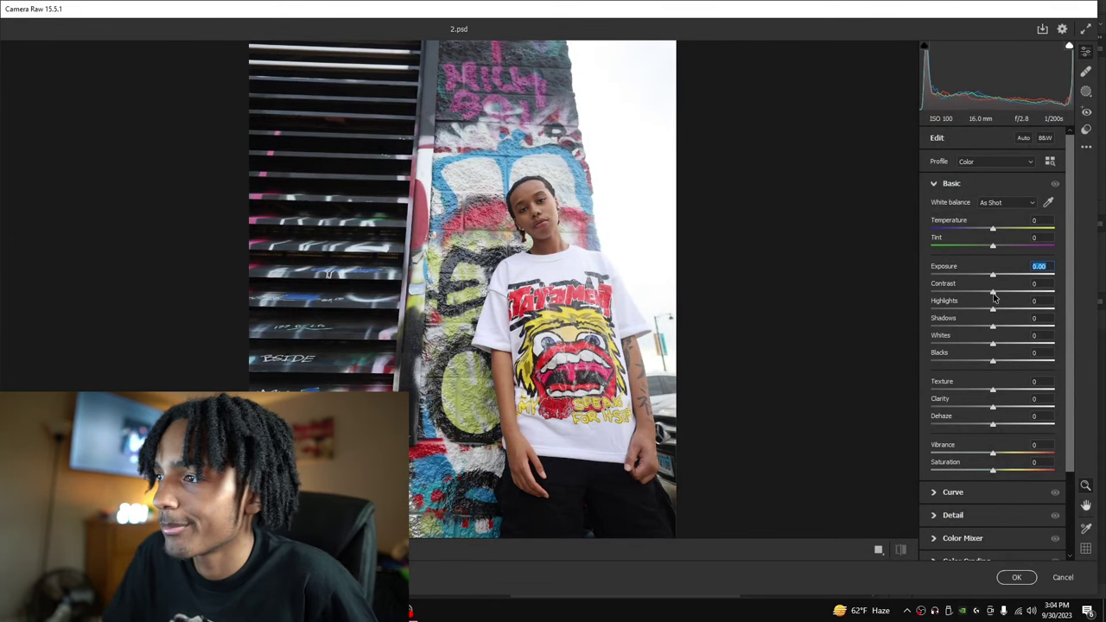
drag(993, 292, 1018, 292)
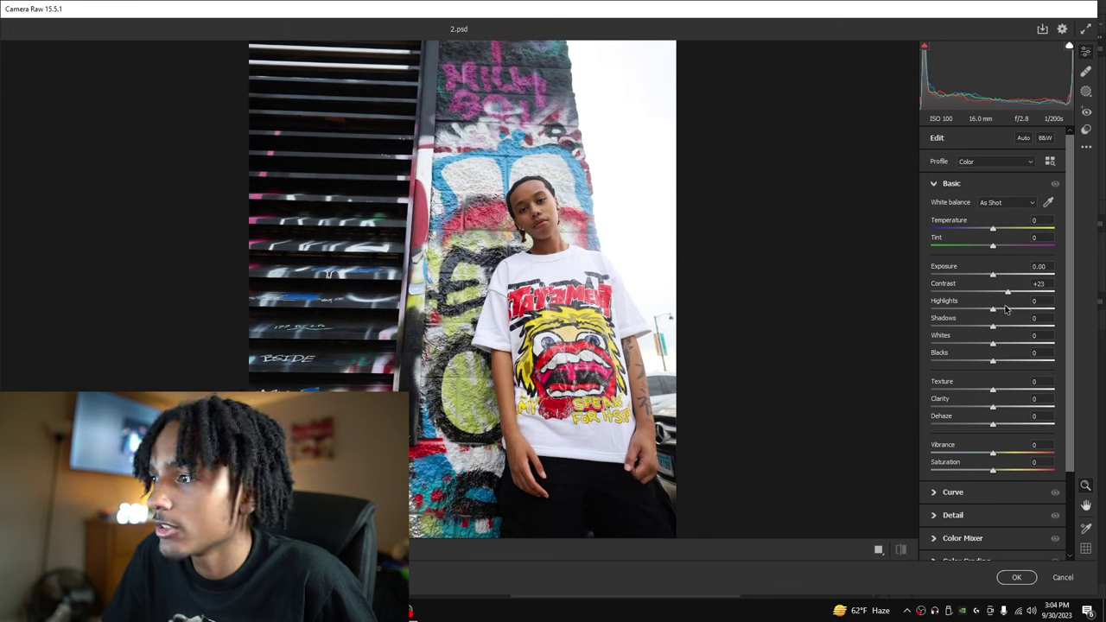
drag(1005, 310, 919, 286)
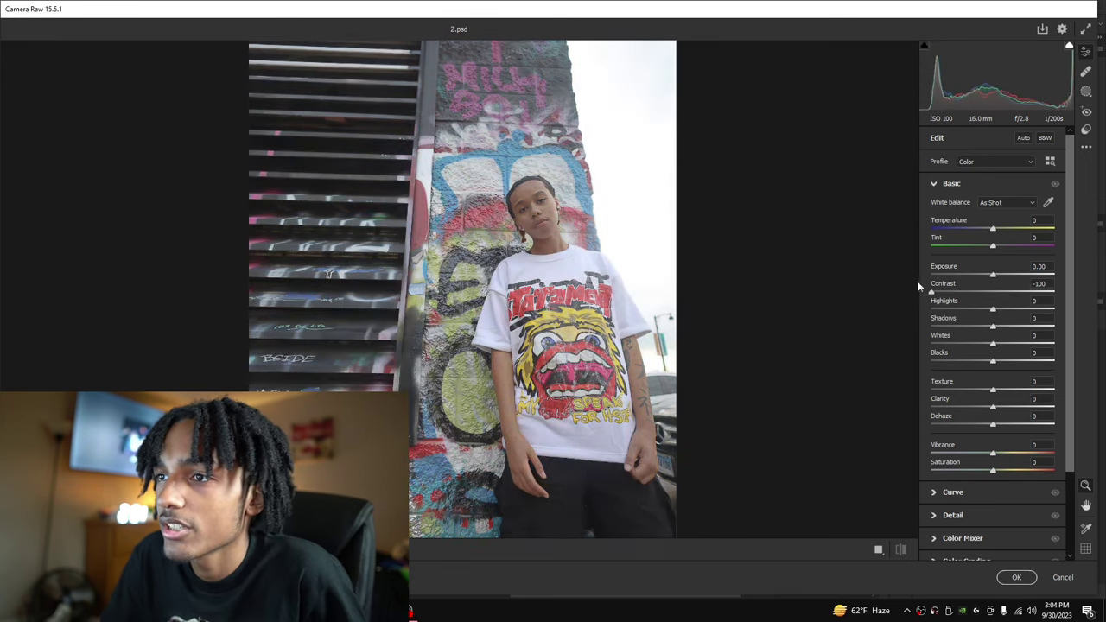
drag(750, 263, 1007, 336)
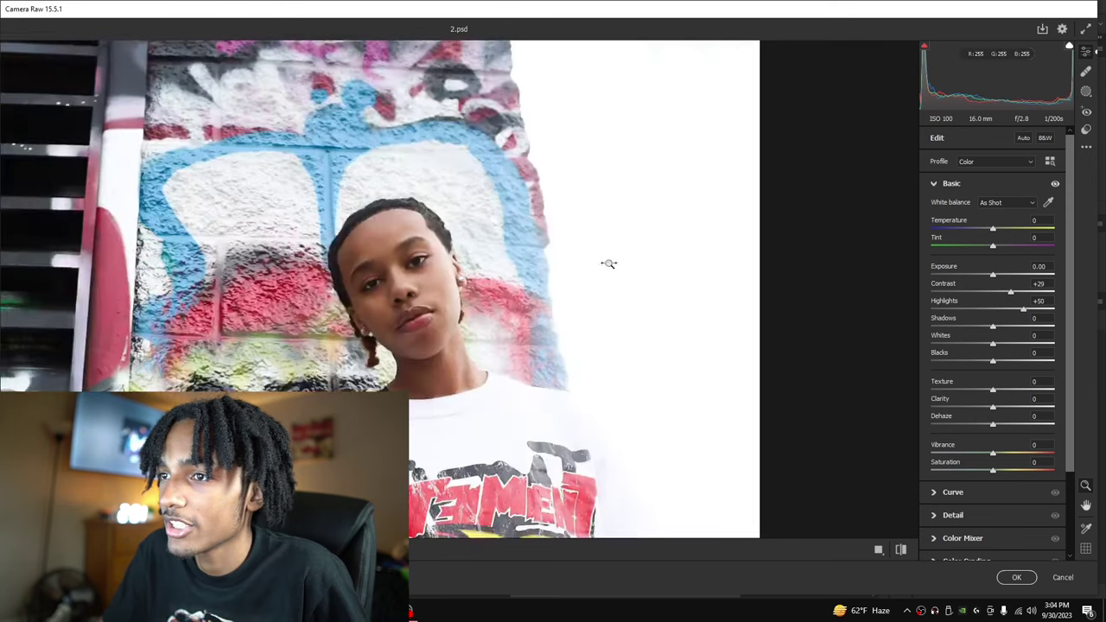
Inspect the wall, face and shirt, try Highlights at -100, and set Highlights to +35.
drag(610, 262, 591, 247)
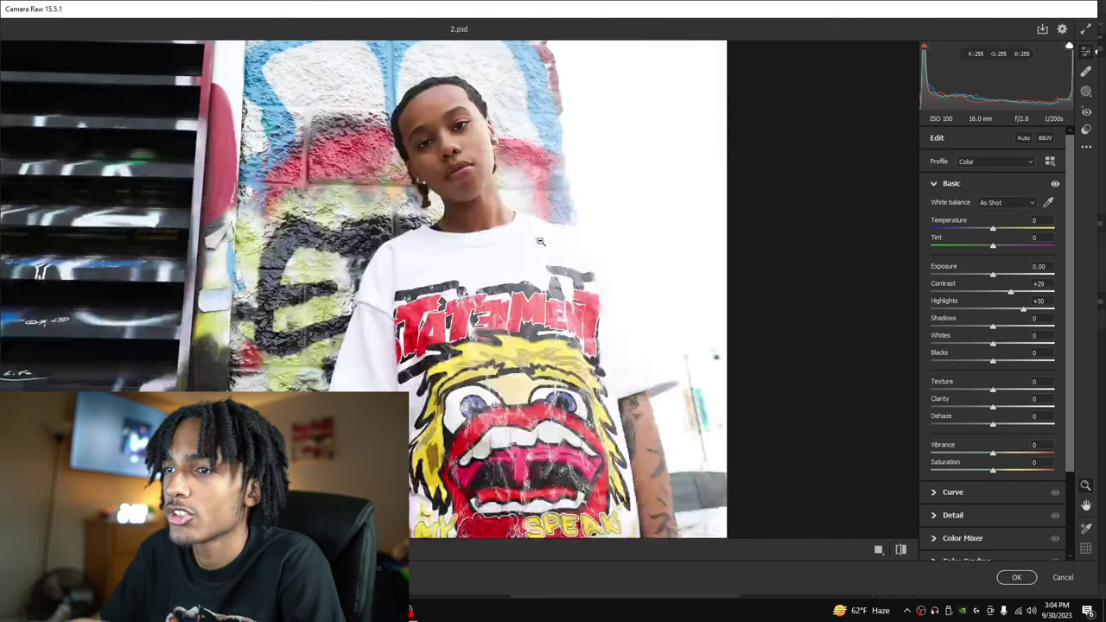
scroll(527, 198, up, 5)
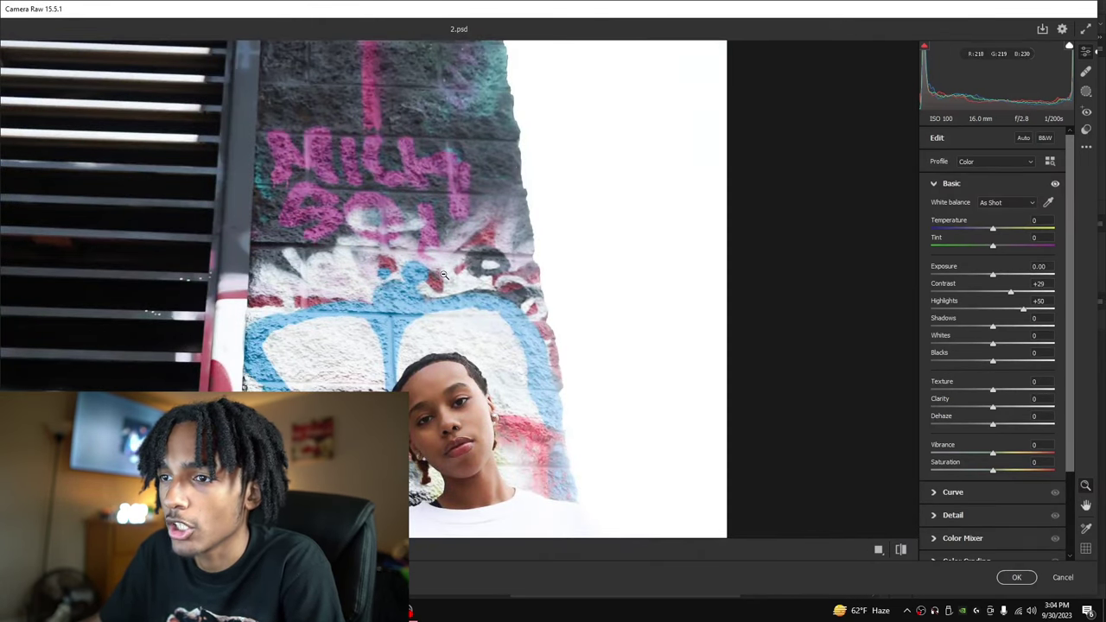
scroll(524, 340, down, 4)
drag(524, 341, 434, 340)
scroll(527, 341, down, 4)
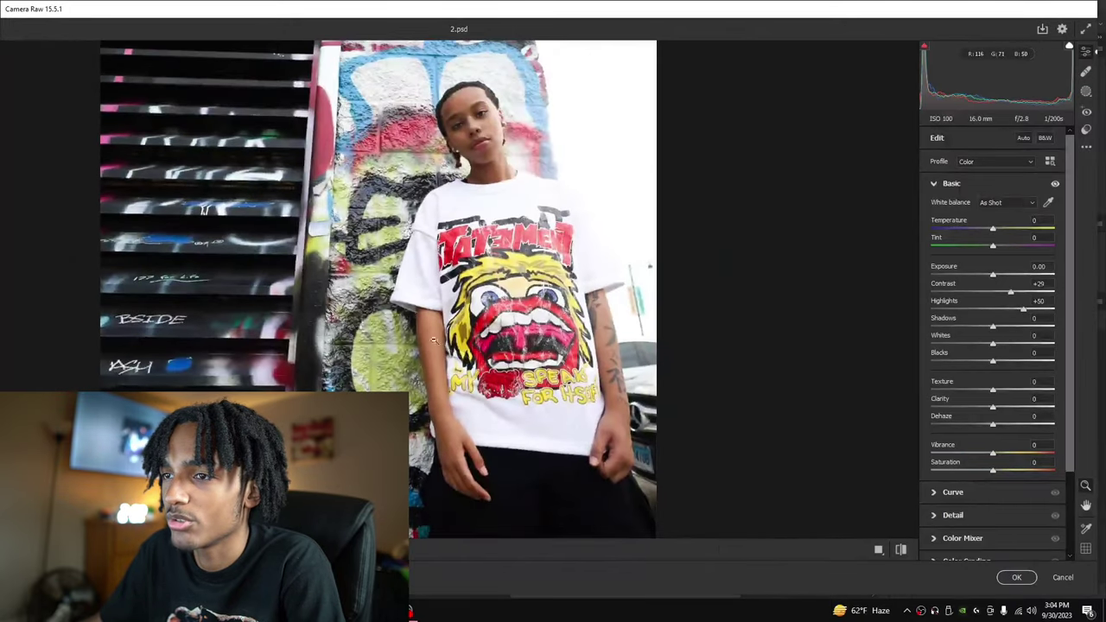
scroll(435, 340, up, 3)
drag(1024, 314, 921, 320)
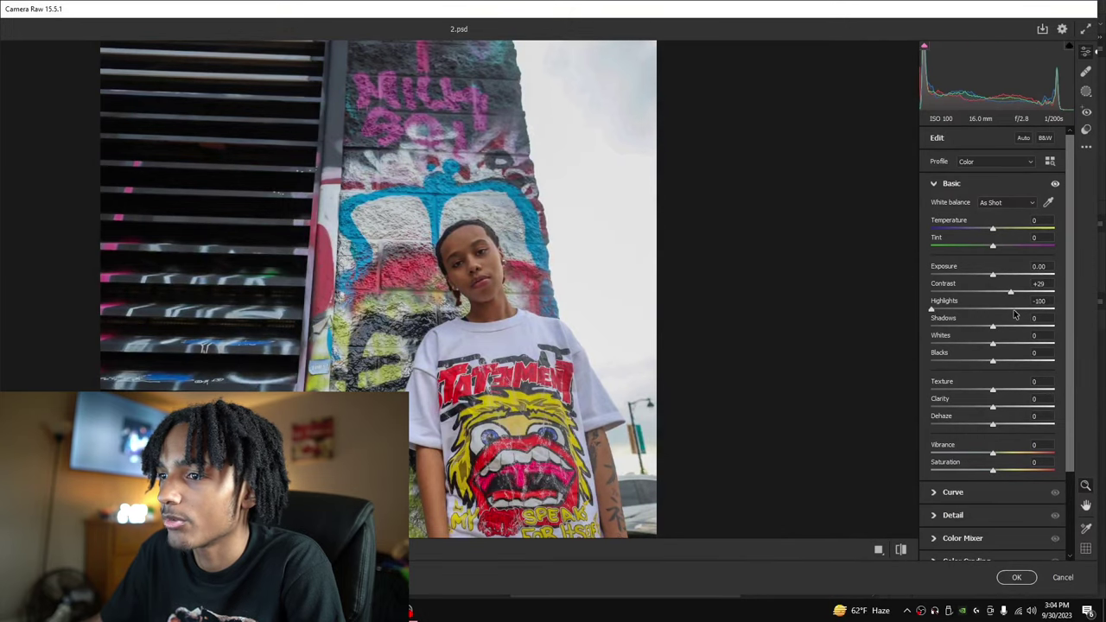
click(1015, 311)
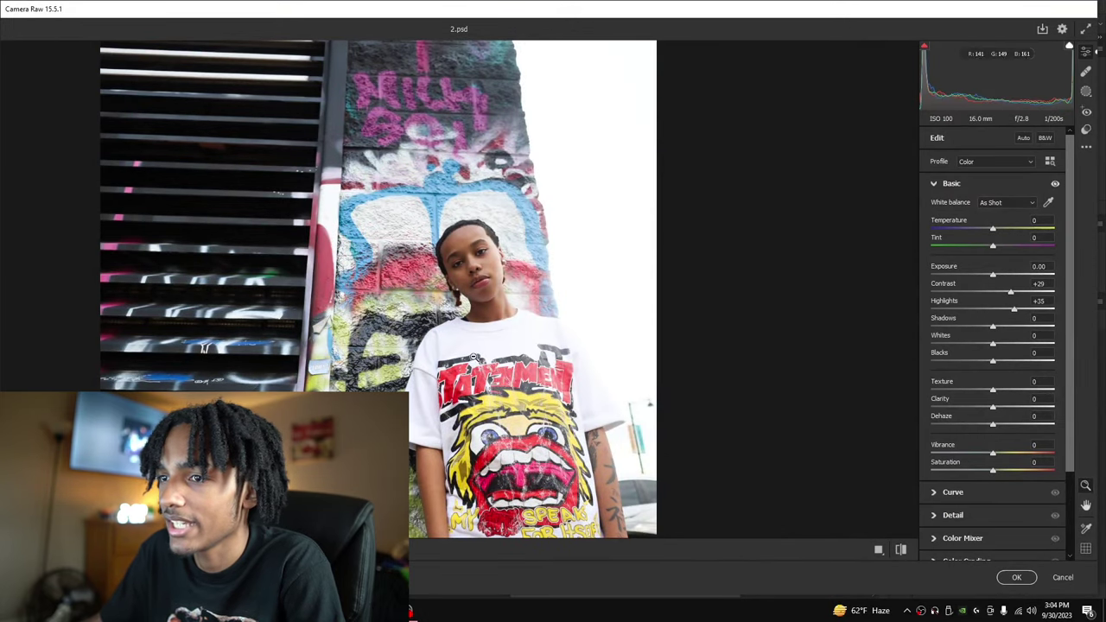
Check the shirt and sky up close, and fine-tune Highlights to +45 and Contrast to +30.
scroll(473, 357, down, 2)
scroll(484, 346, up, 4)
scroll(556, 242, down, 3)
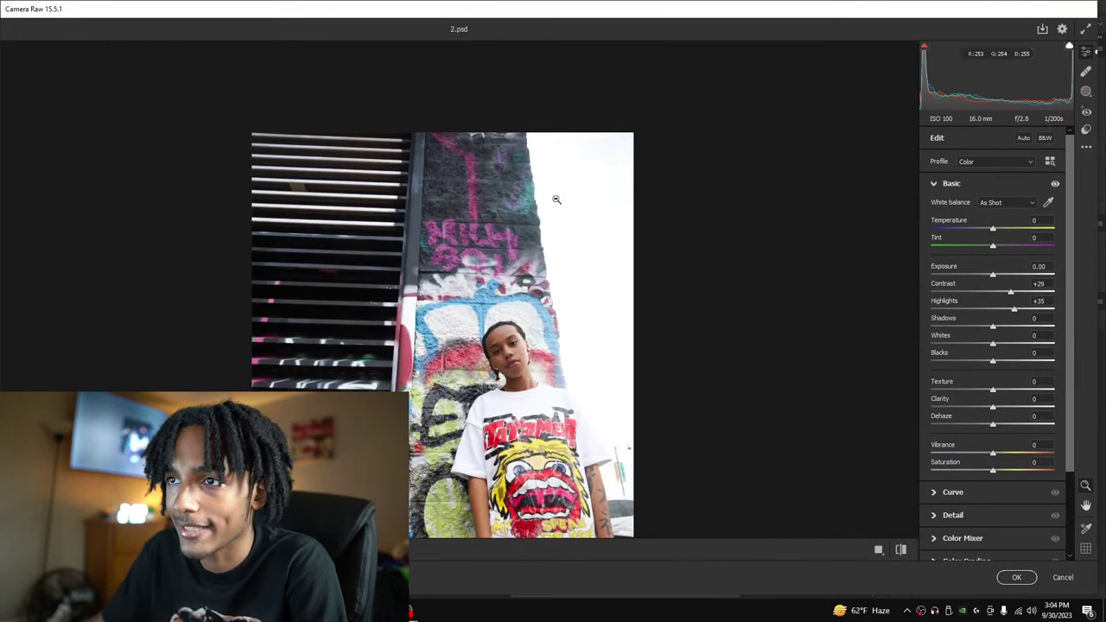
scroll(466, 441, down, 3)
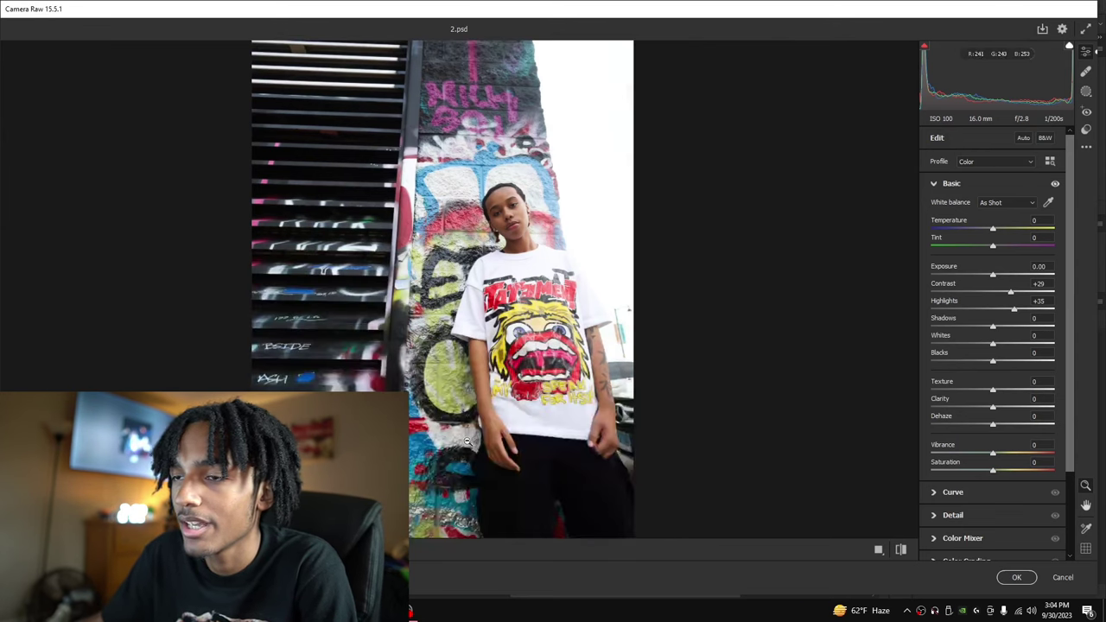
click(466, 440)
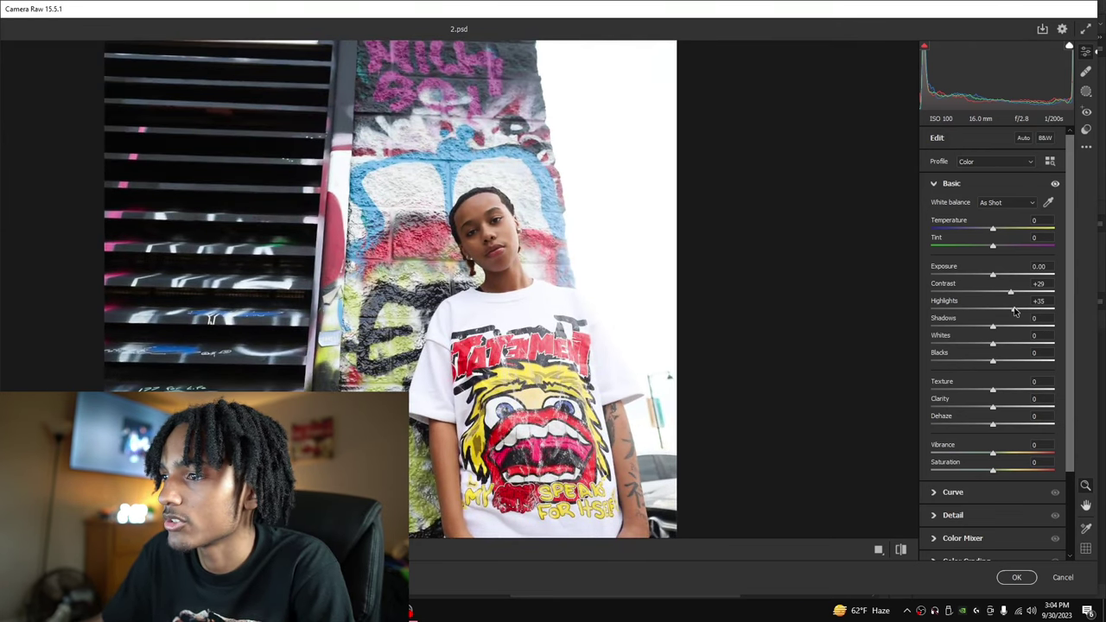
drag(1022, 312, 1019, 314)
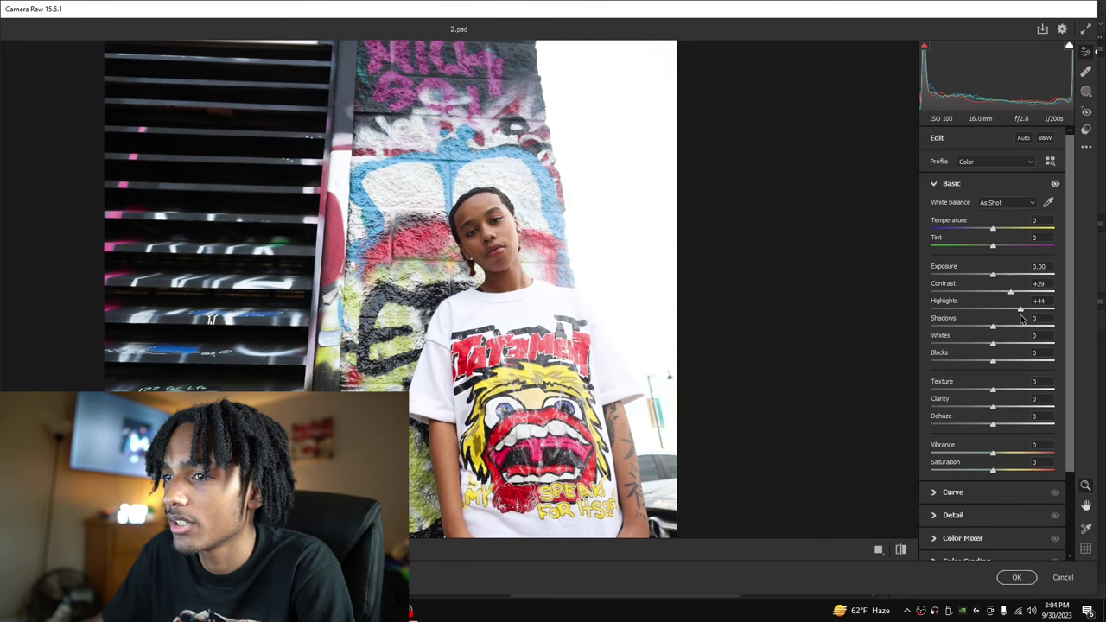
click(609, 378)
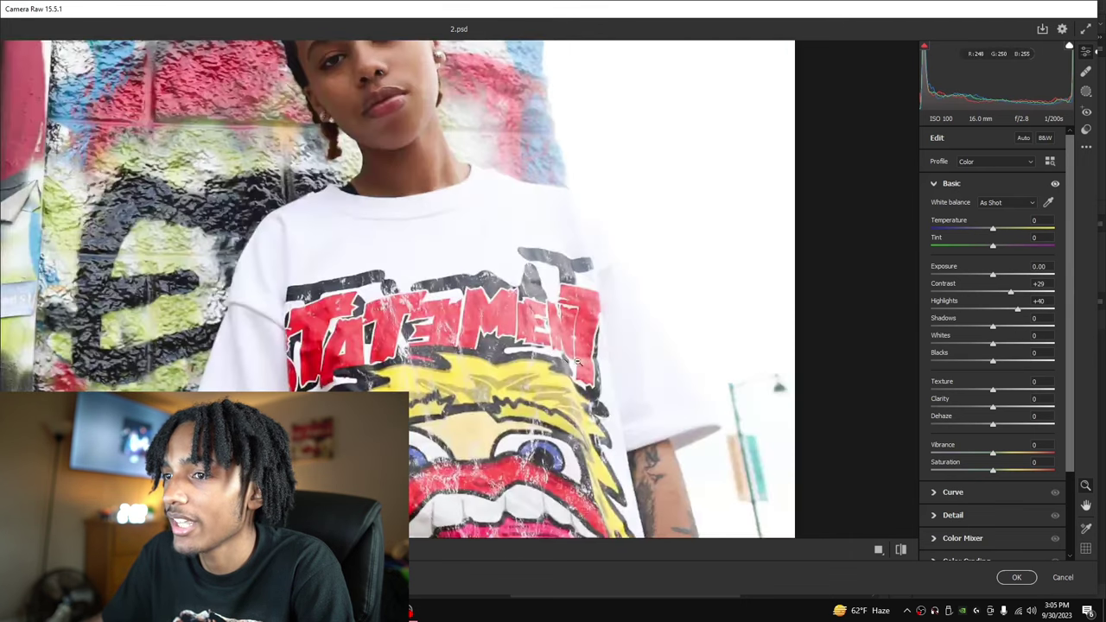
mouse_move(1016, 311)
mouse_down()
mouse_move(973, 319)
mouse_move(1061, 322)
mouse_move(1014, 332)
mouse_up()
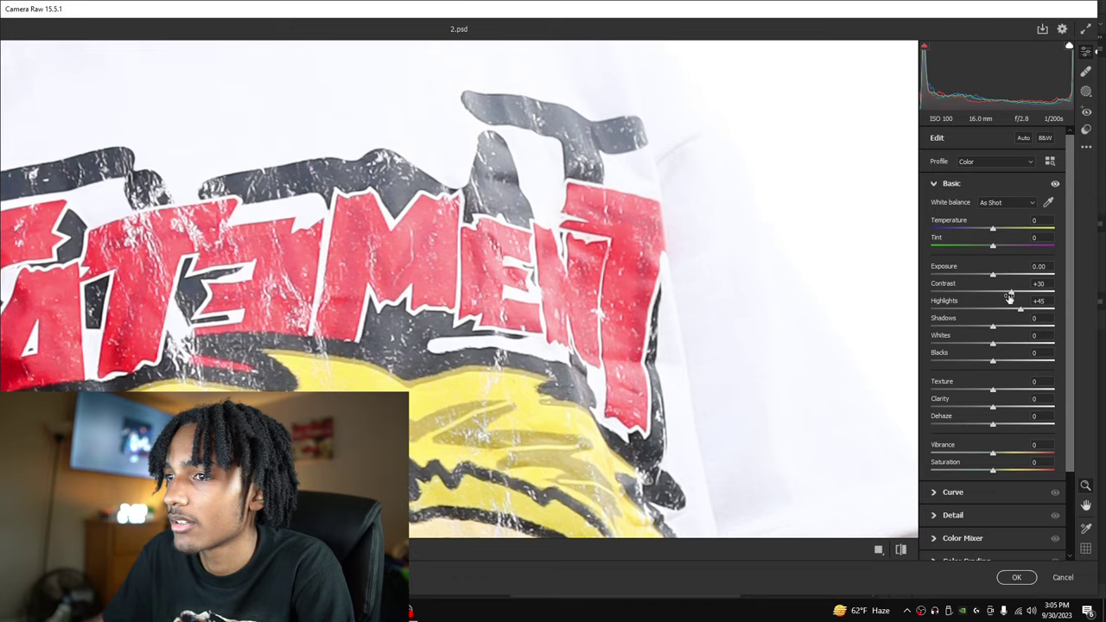
Compare the shirt and wall before and after the Camera Raw adjustments by toggling between original and current settings.
scroll(746, 296, down, 6)
scroll(785, 291, up, 3)
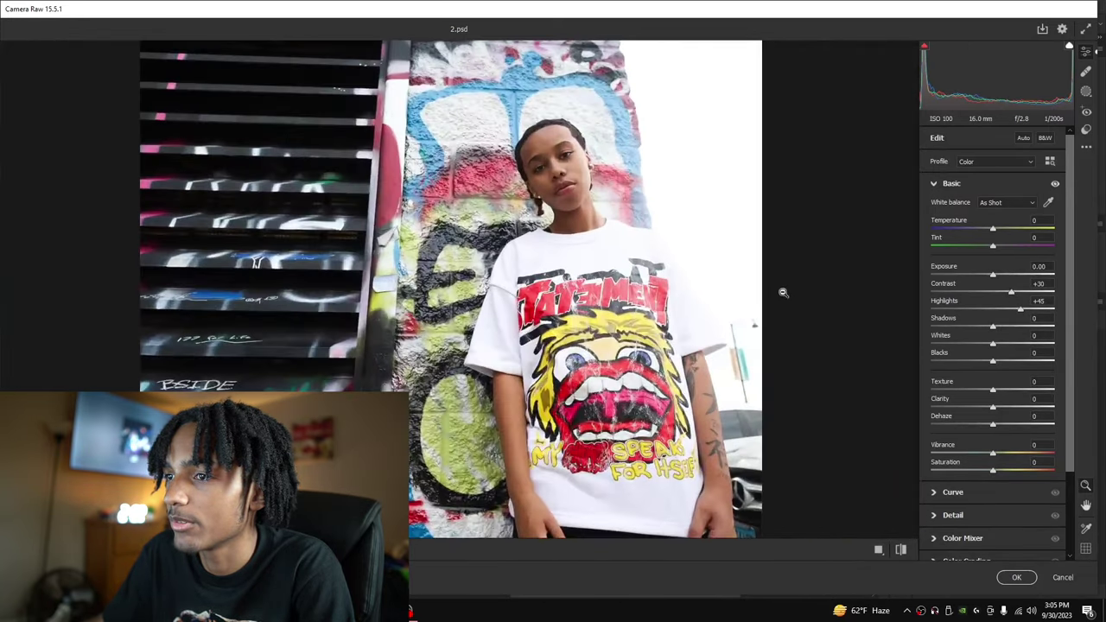
scroll(783, 293, up, 2)
click(901, 549)
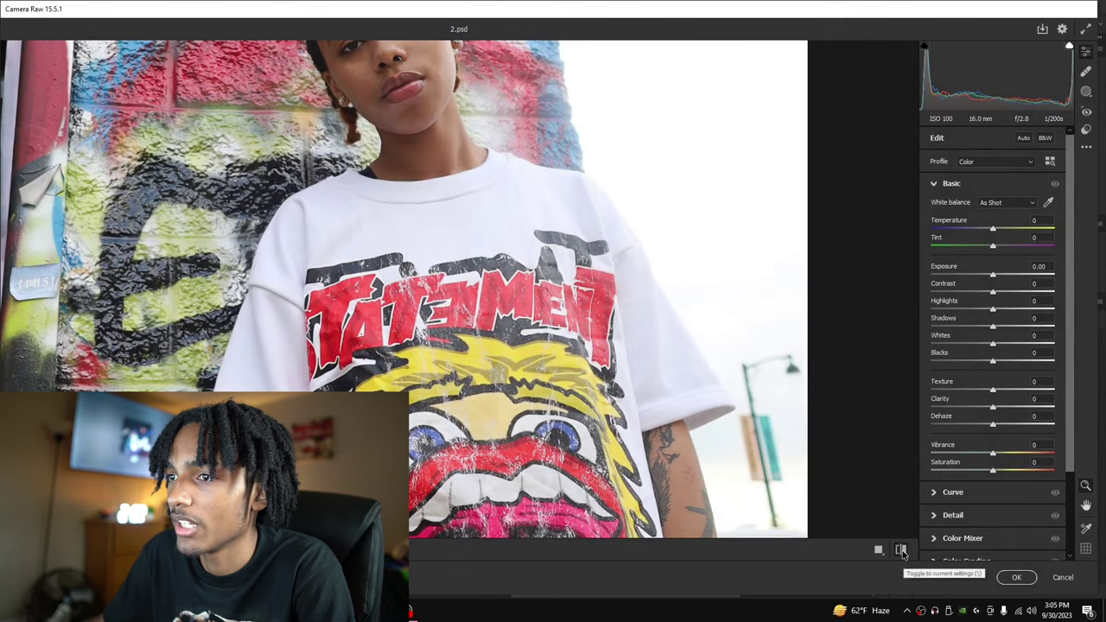
click(901, 550)
click(901, 550)
click(901, 550)
scroll(810, 442, down, 3)
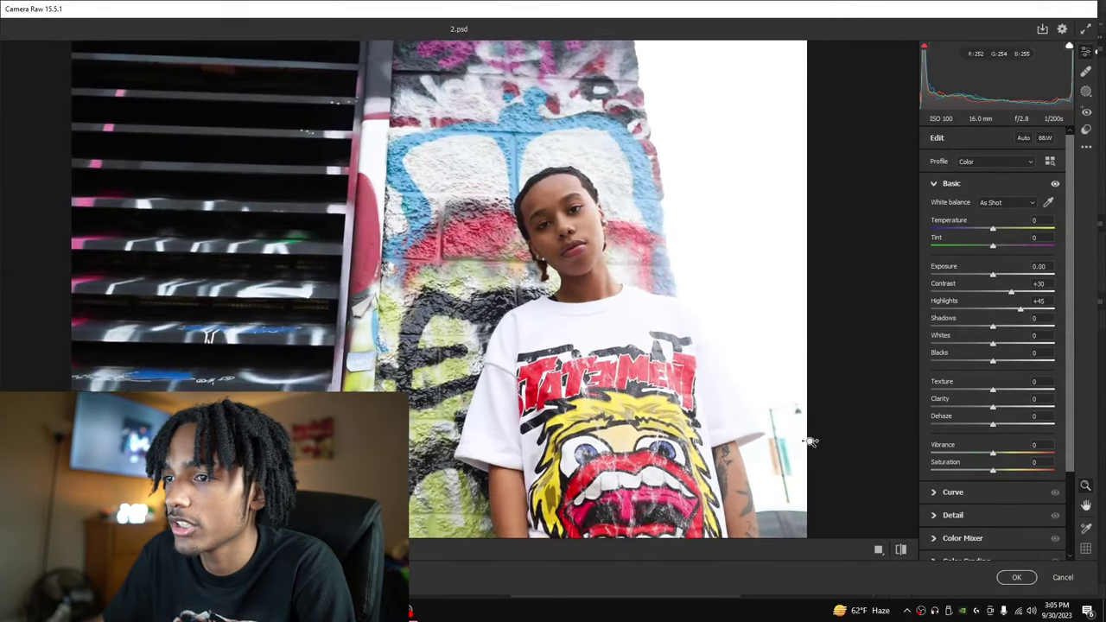
scroll(811, 442, up, 1)
click(901, 549)
click(901, 549)
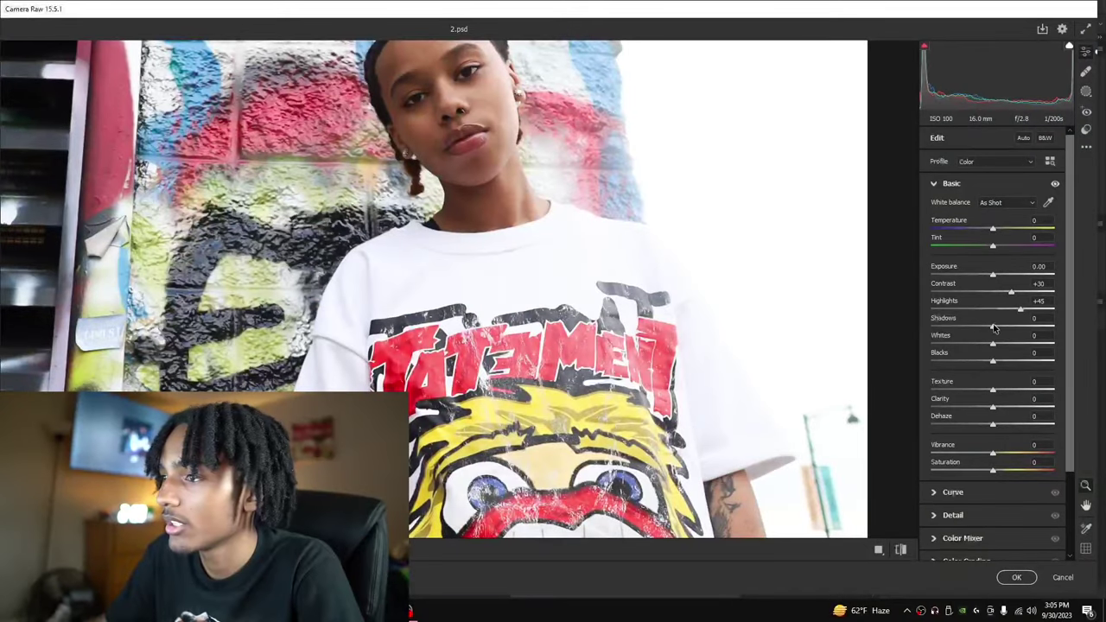
Try Shadows at -41, check the whole photo, and bring Shadows back to neutral.
drag(992, 327, 968, 326)
drag(680, 327, 585, 330)
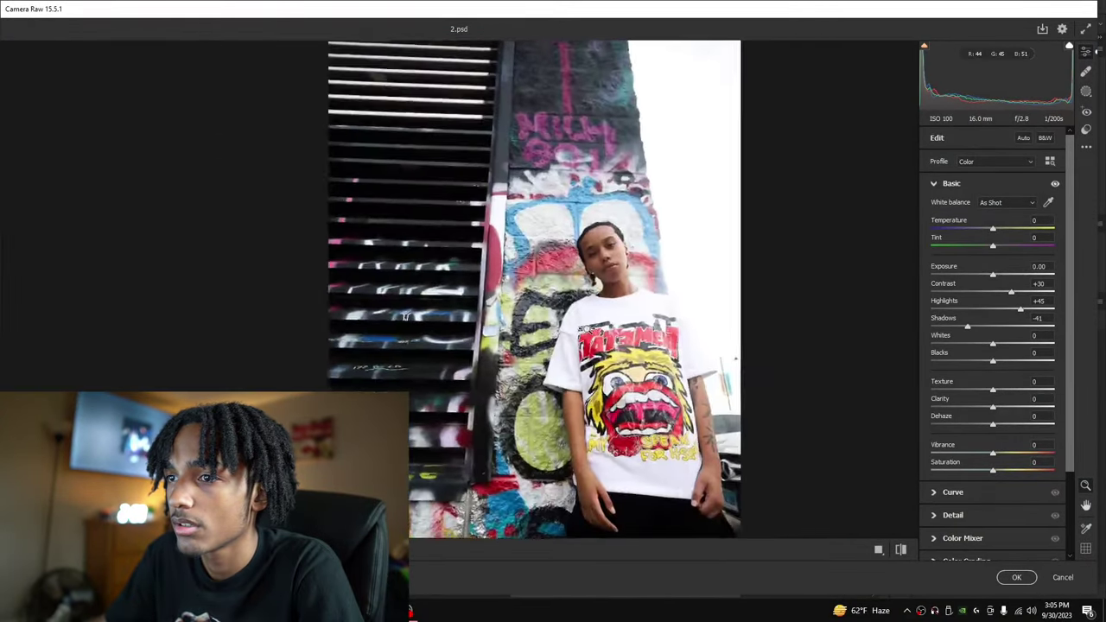
click(586, 329)
drag(958, 326, 998, 331)
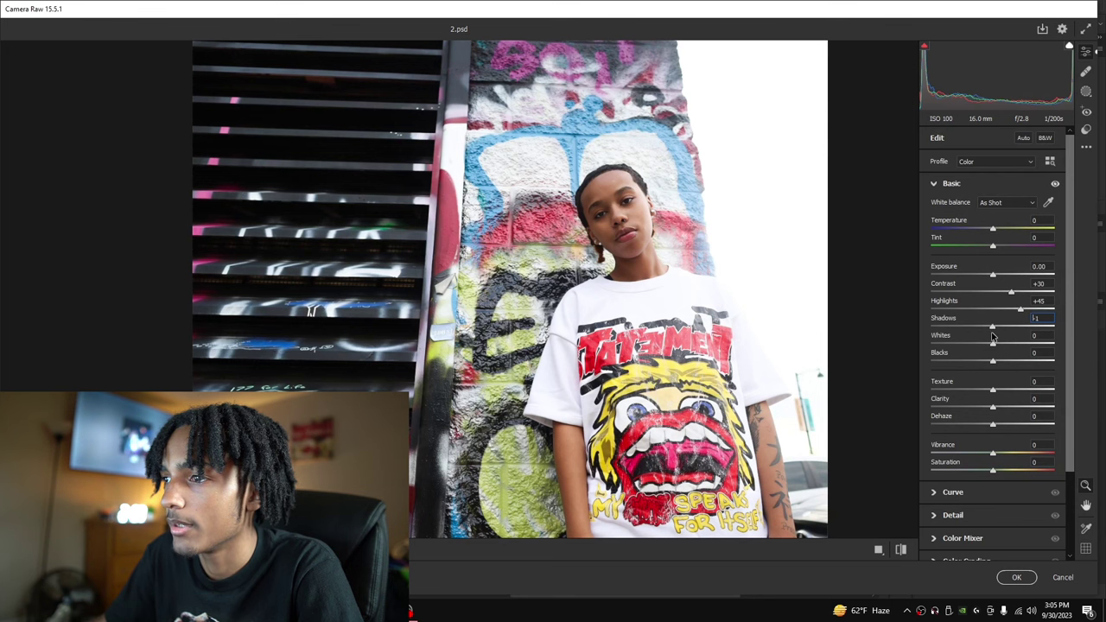
Try Whites at +47 and at -100, and reset Whites to 0.
scroll(783, 332, down, 4)
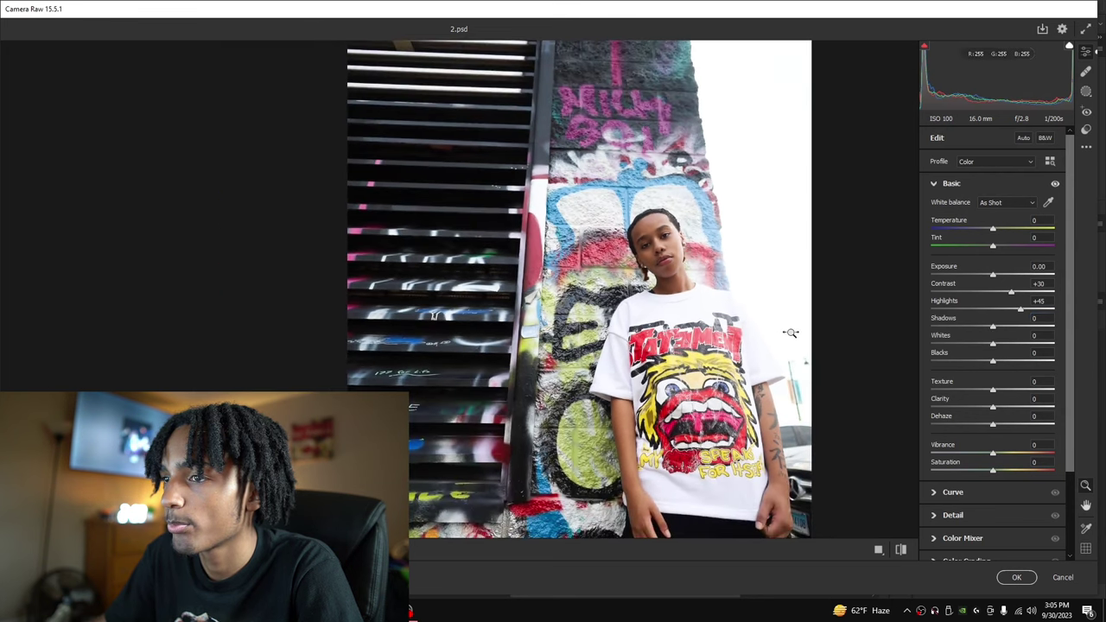
scroll(852, 331, up, 4)
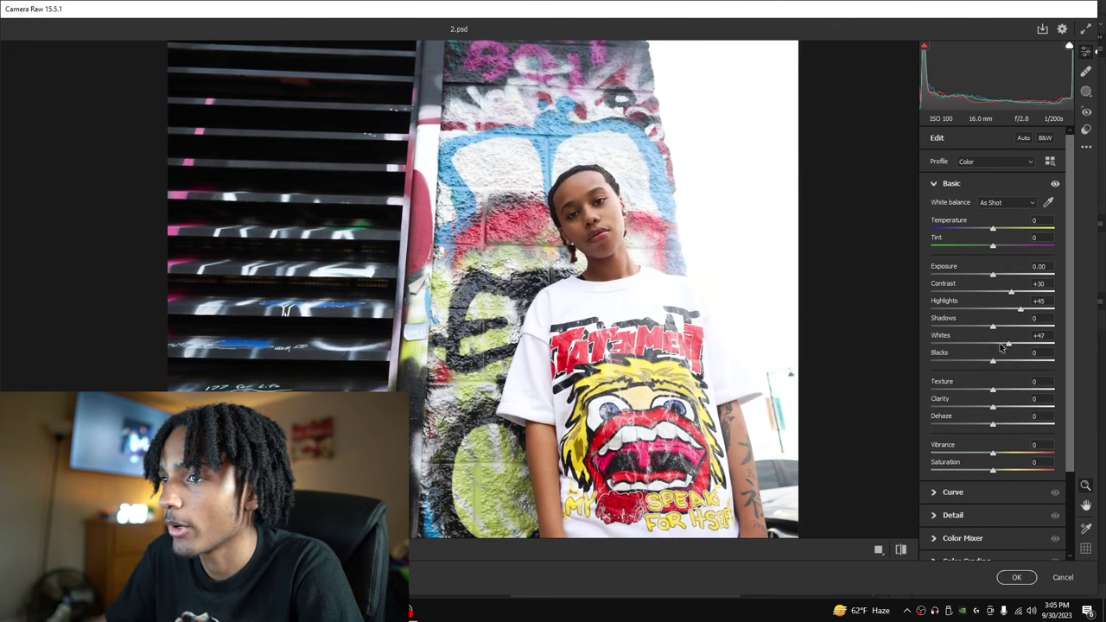
drag(1012, 345, 893, 346)
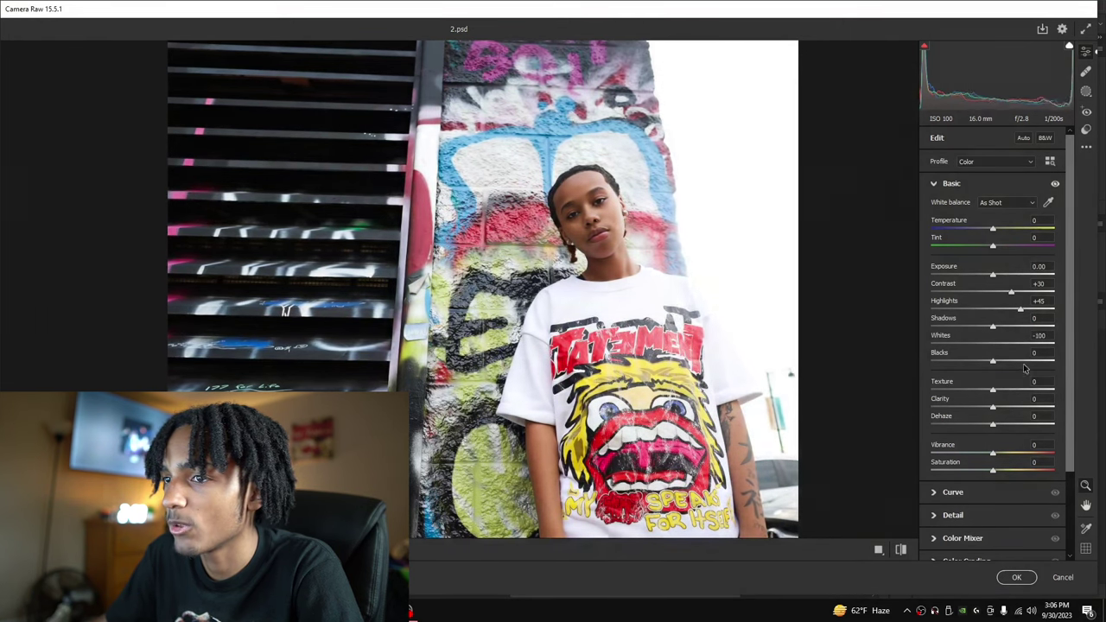
mouse_move(1026, 369)
mouse_down()
mouse_move(1010, 371)
mouse_move(1015, 383)
mouse_up()
double_click(1016, 364)
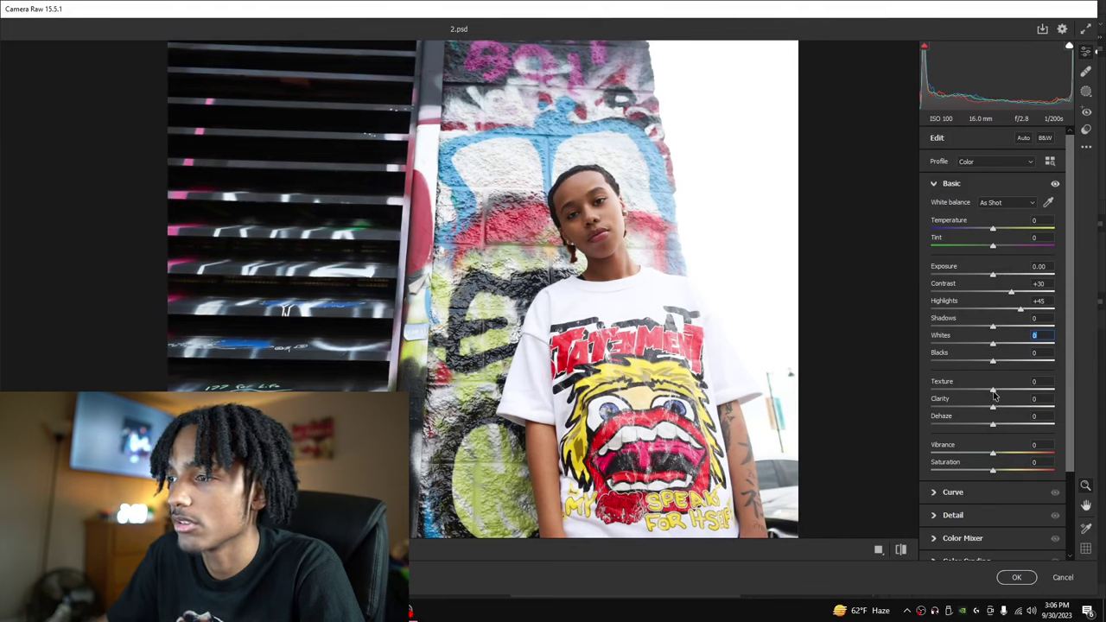
Set Texture to +36 for the photo, trying a stronger value of +81 on the way.
drag(998, 391, 1007, 392)
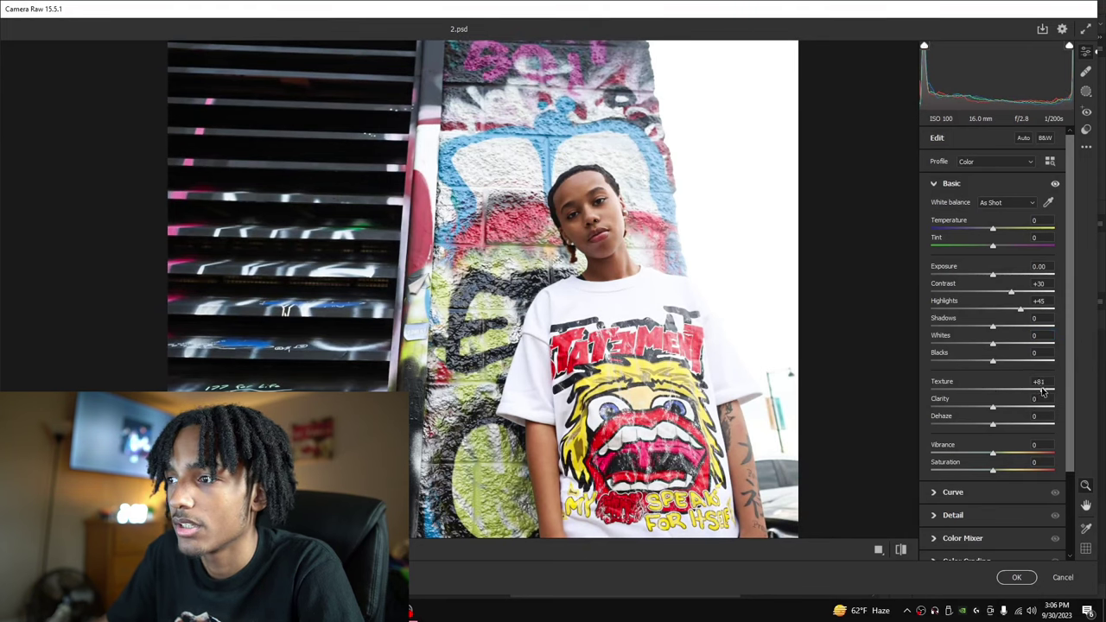
drag(1078, 394, 970, 393)
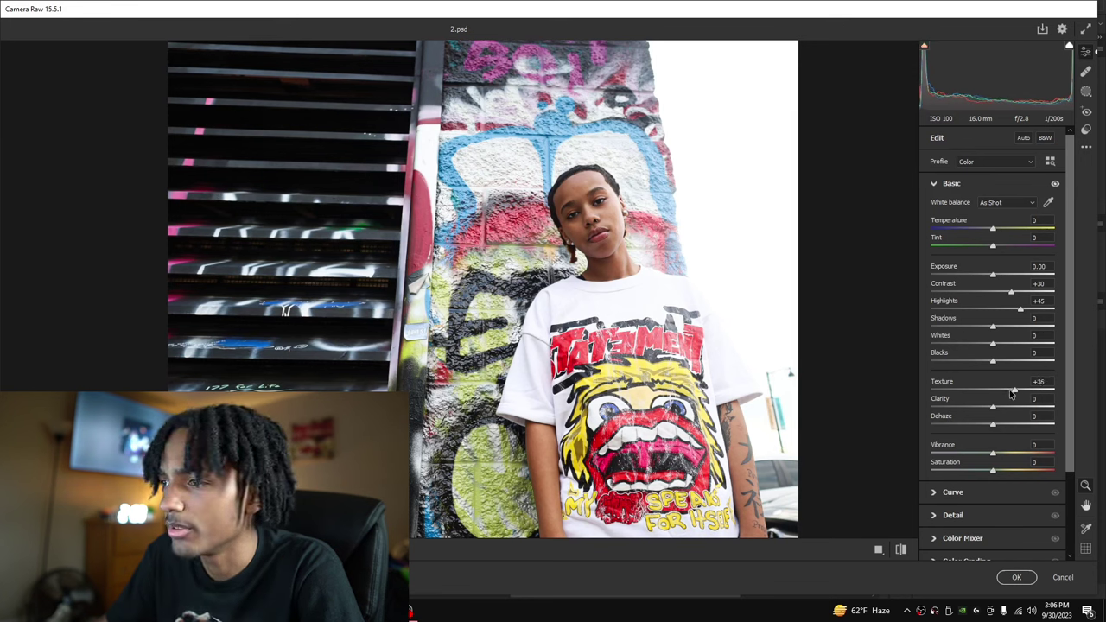
Try Clarity at +49, check the shirt print up close, and reset Clarity to 0.
drag(993, 410, 1023, 405)
scroll(635, 328, up, 5)
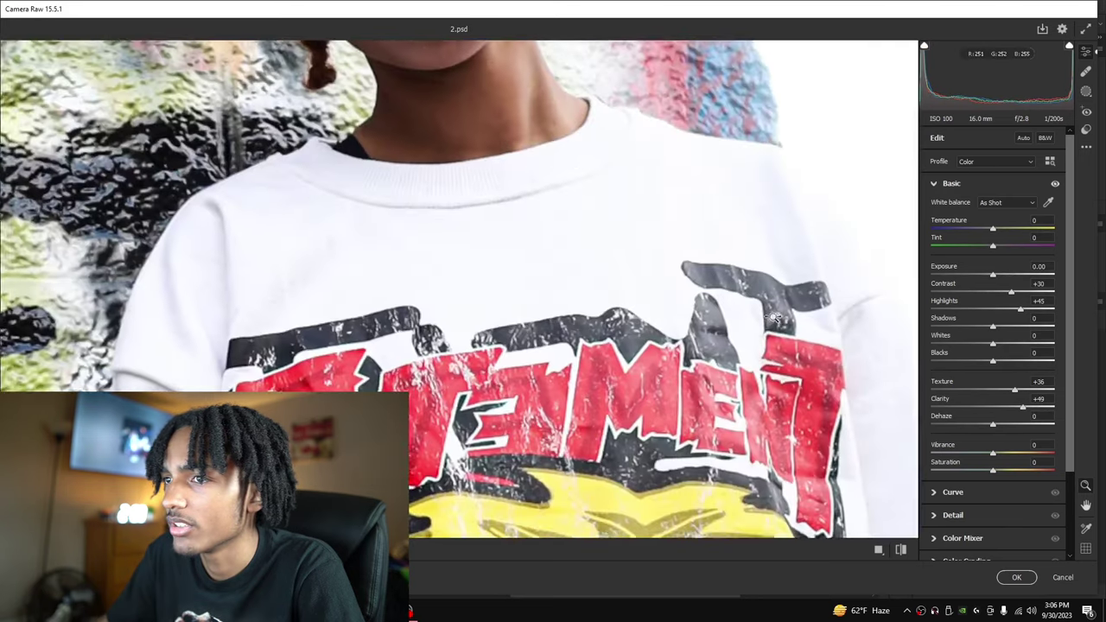
scroll(635, 328, down, 4)
scroll(648, 346, down, 2)
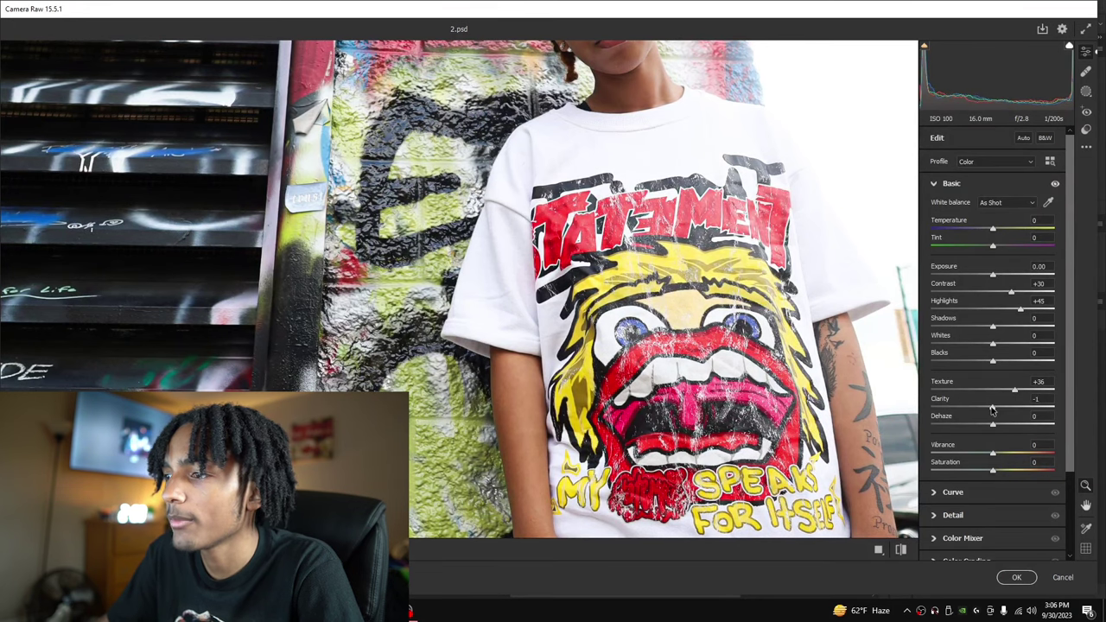
drag(992, 411, 993, 410)
Check the face, shirt and whole photo, and raise Vibrance to +50.
scroll(700, 331, up, 4)
scroll(700, 331, down, 3)
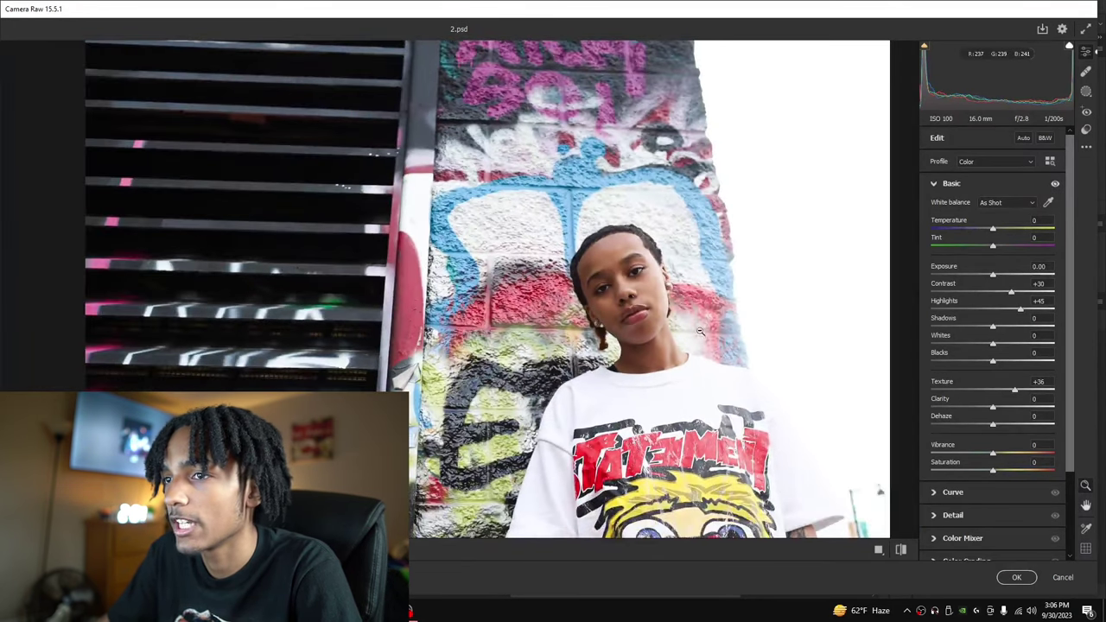
scroll(700, 331, down, 4)
scroll(700, 331, down, 4)
scroll(678, 292, up, 3)
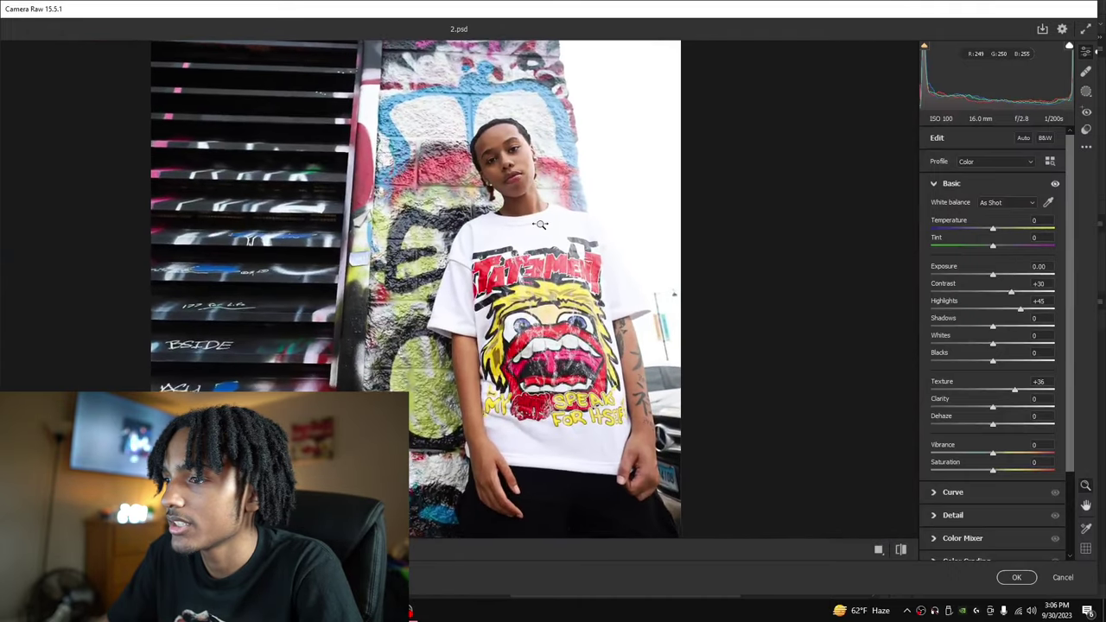
scroll(601, 272, up, 3)
scroll(872, 421, down, 3)
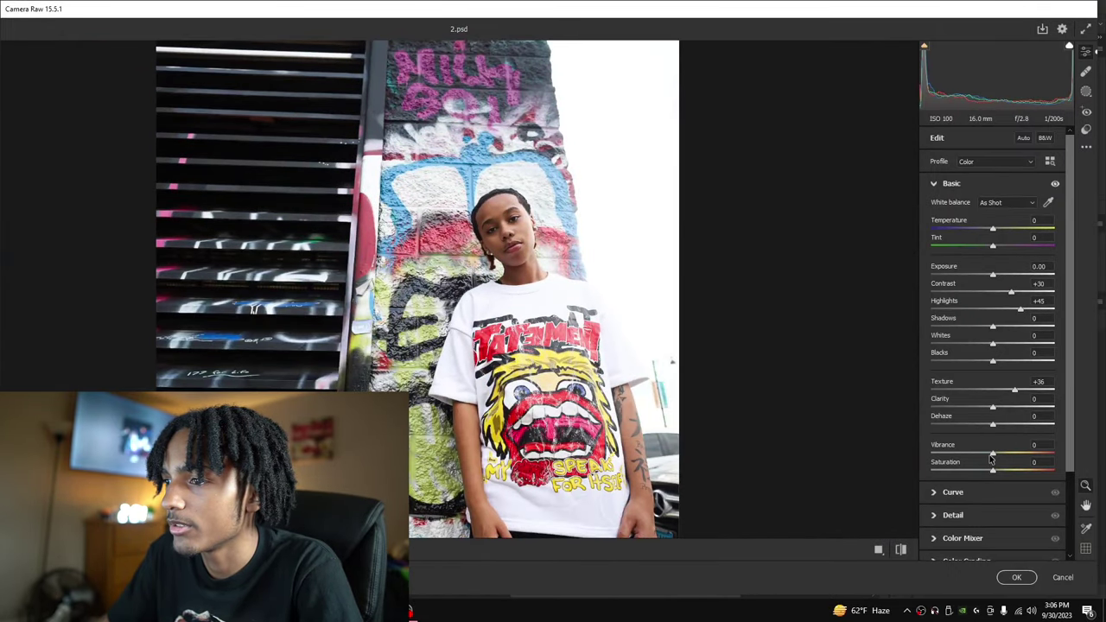
drag(1011, 456, 932, 454)
double_click(932, 454)
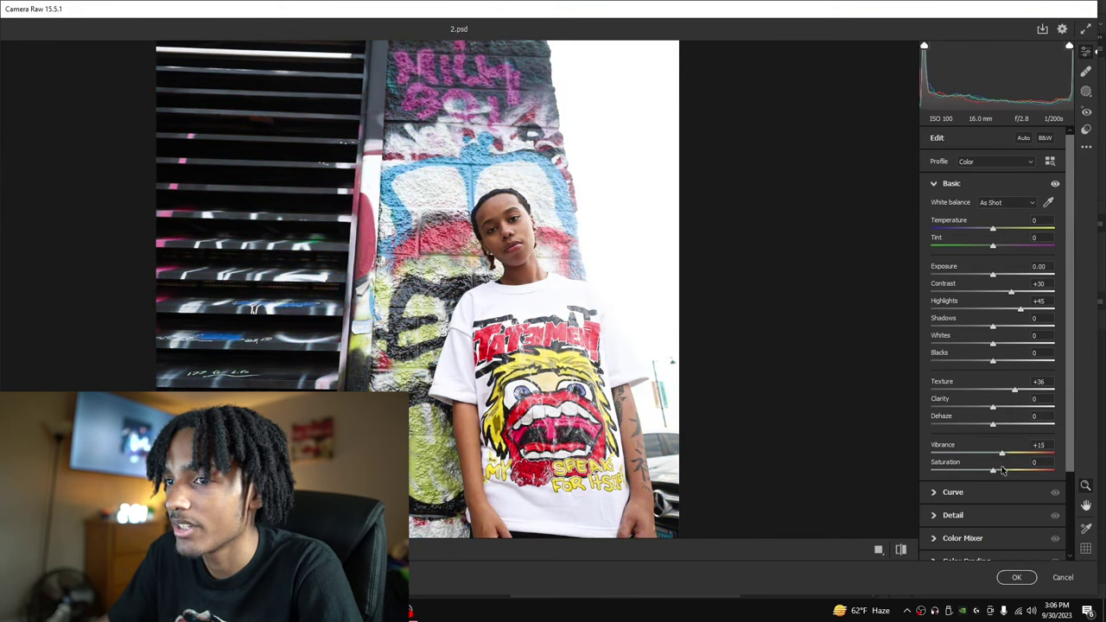
mouse_move(1002, 470)
mouse_down()
mouse_move(1024, 473)
mouse_move(1016, 466)
mouse_up()
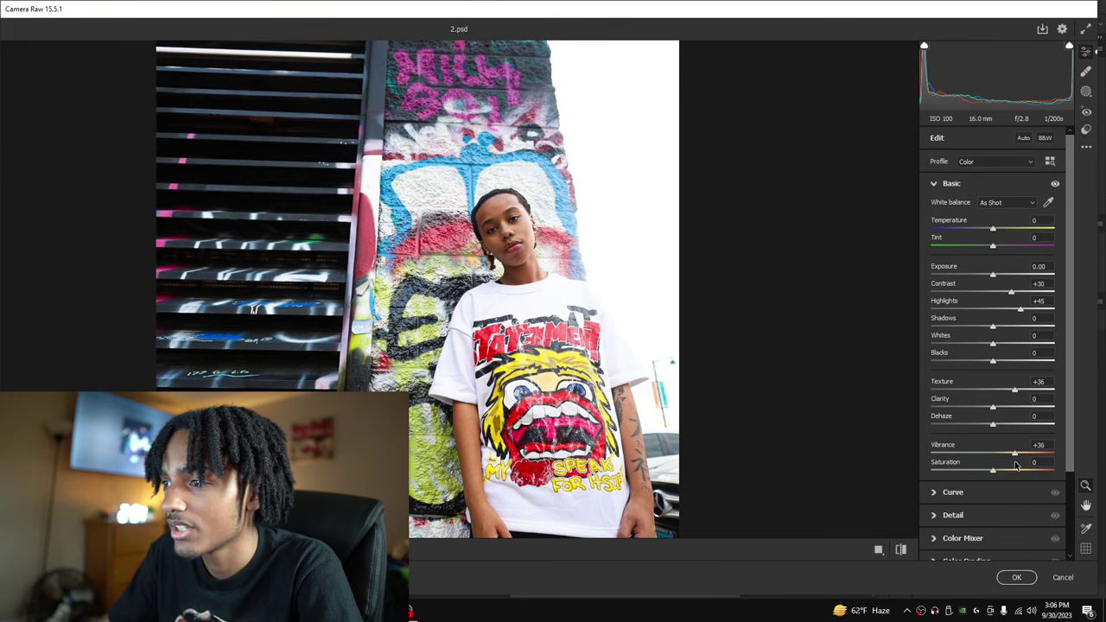
Check the photo's colours from wall to trousers, and raise Saturation to +15.
scroll(606, 375, down, 5)
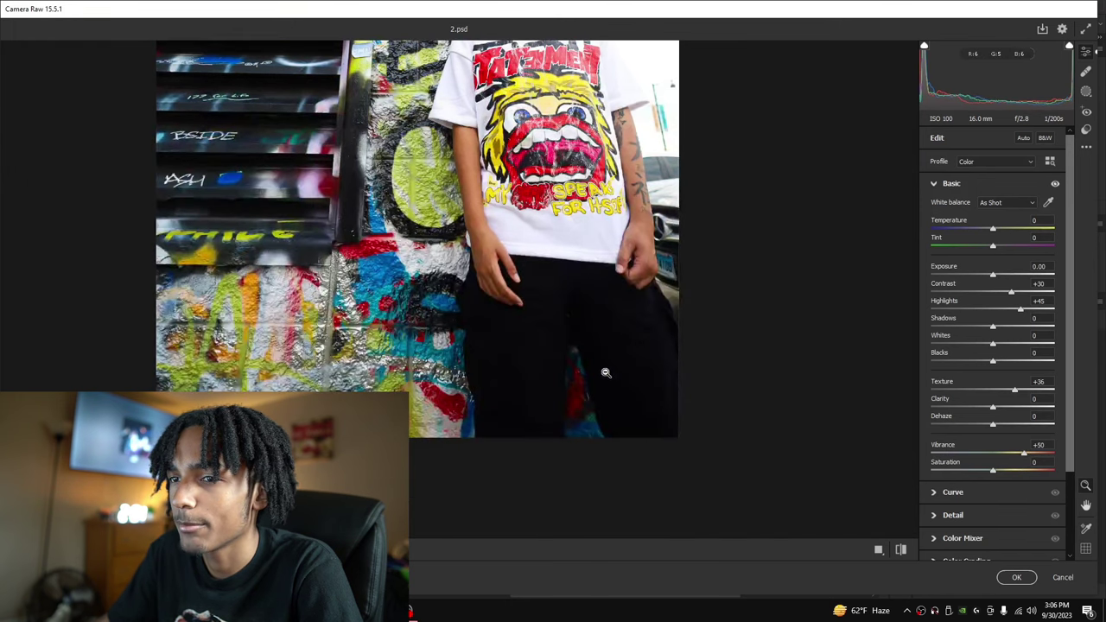
scroll(605, 374, up, 6)
scroll(480, 302, down, 9)
scroll(477, 299, up, 2)
scroll(478, 300, up, 2)
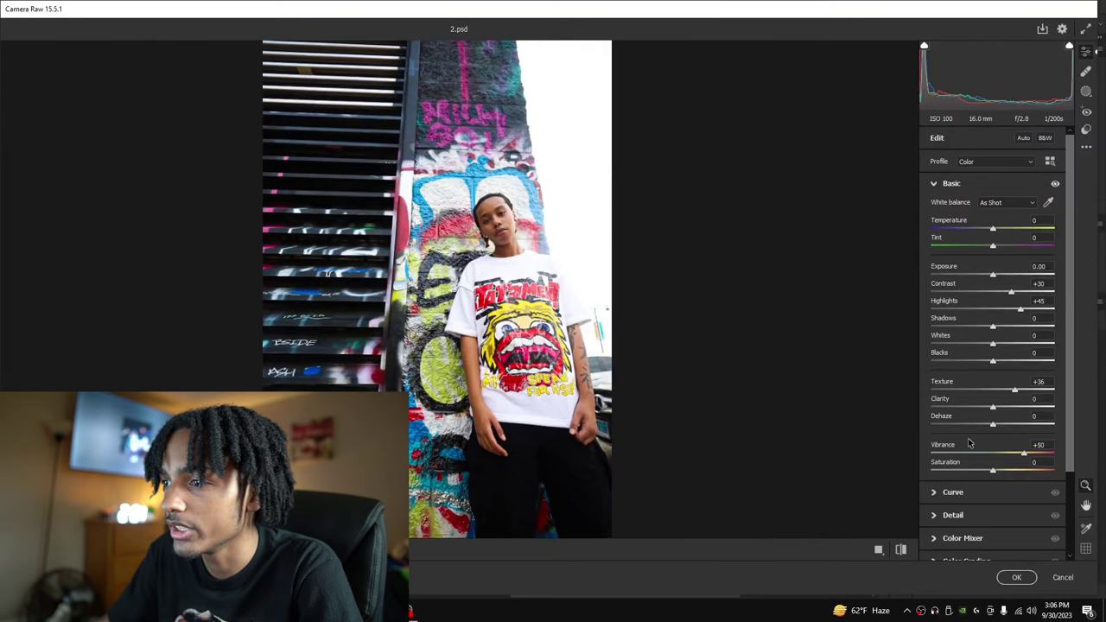
drag(997, 474, 1032, 474)
key(ctrl+z)
scroll(538, 260, up, 5)
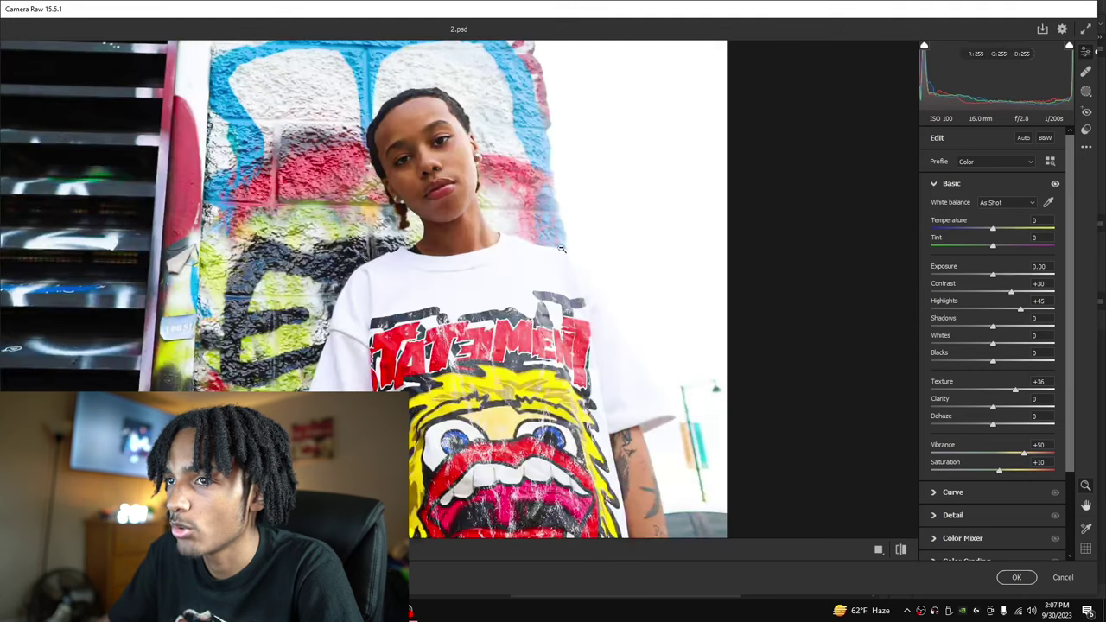
scroll(538, 260, up, 3)
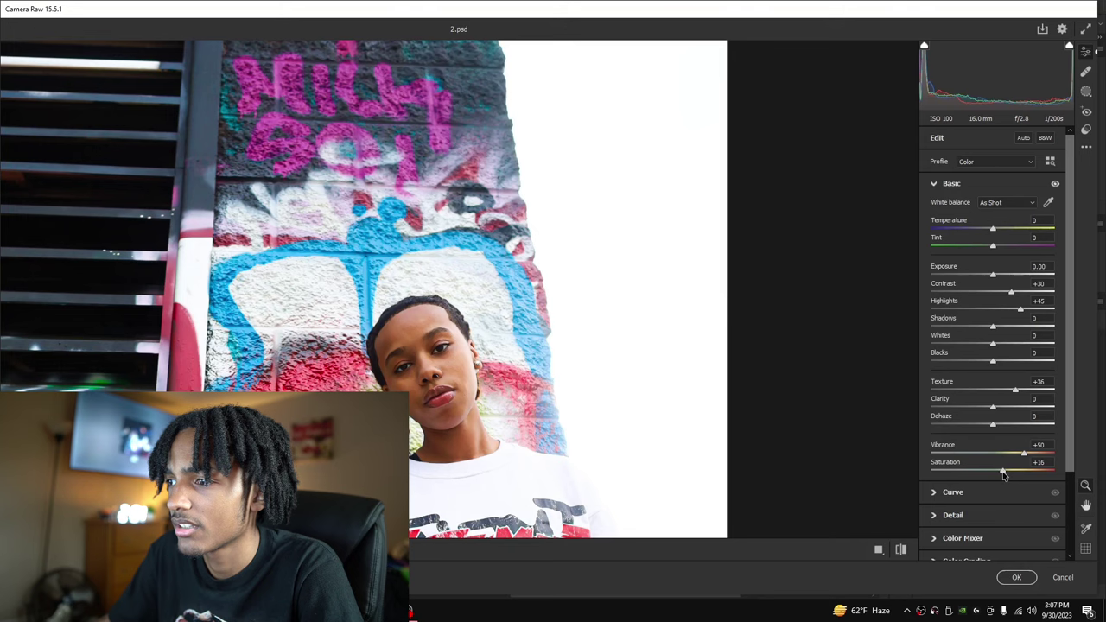
scroll(679, 407, down, 5)
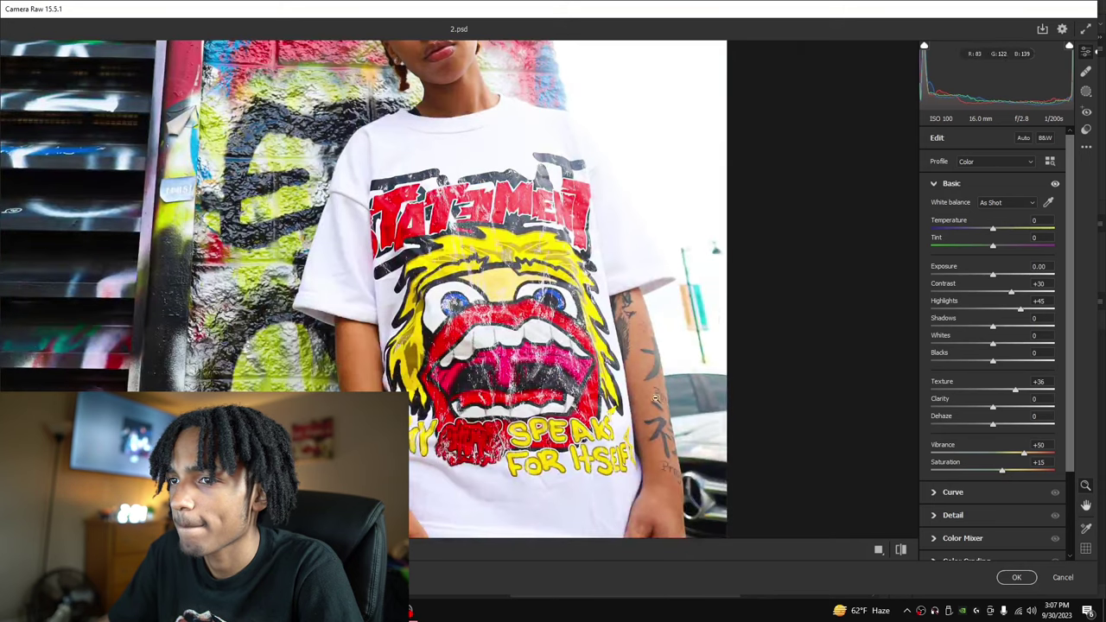
Reduce Vibrance to +29 and Saturation to +10, and check the shirt and arms.
scroll(649, 397, up, 1)
drag(1017, 456, 1000, 458)
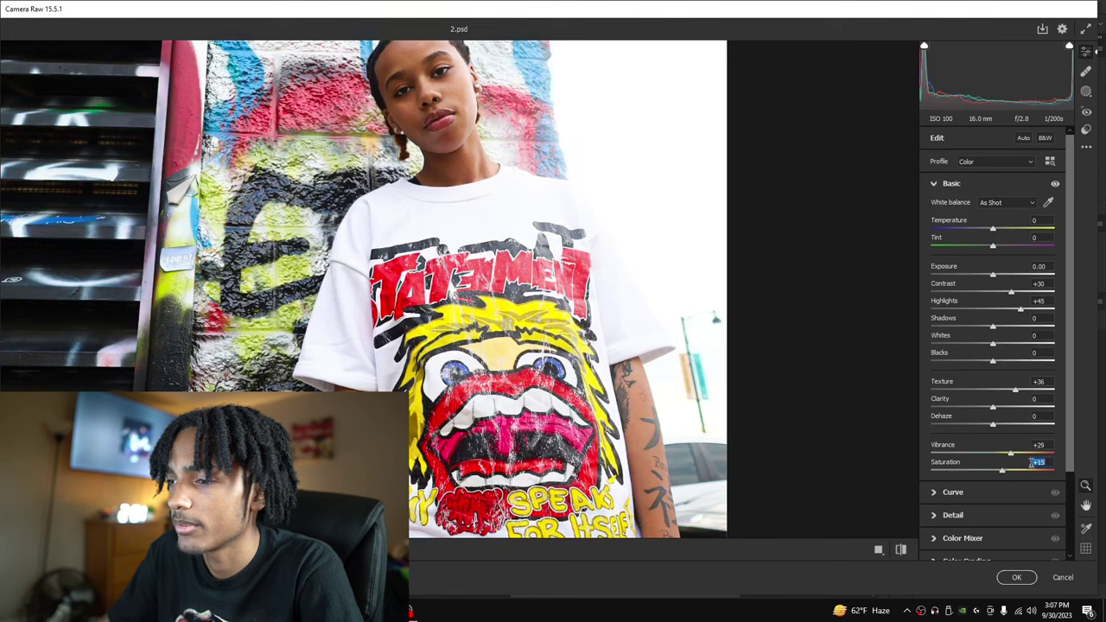
text(10)
scroll(575, 426, down, 3)
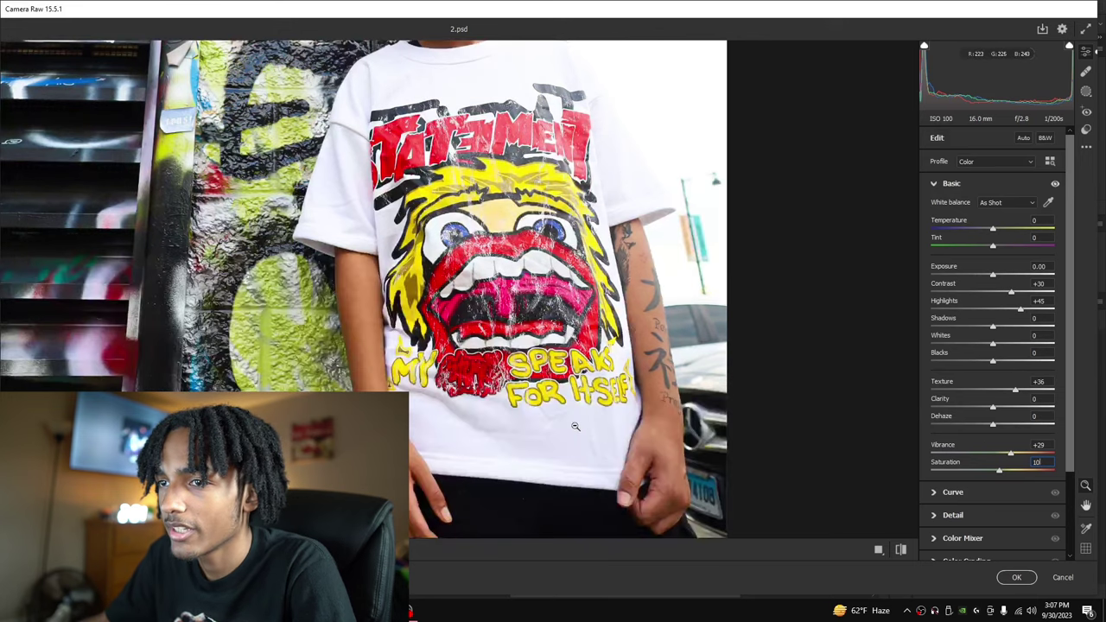
scroll(575, 426, up, 3)
scroll(575, 426, down, 3)
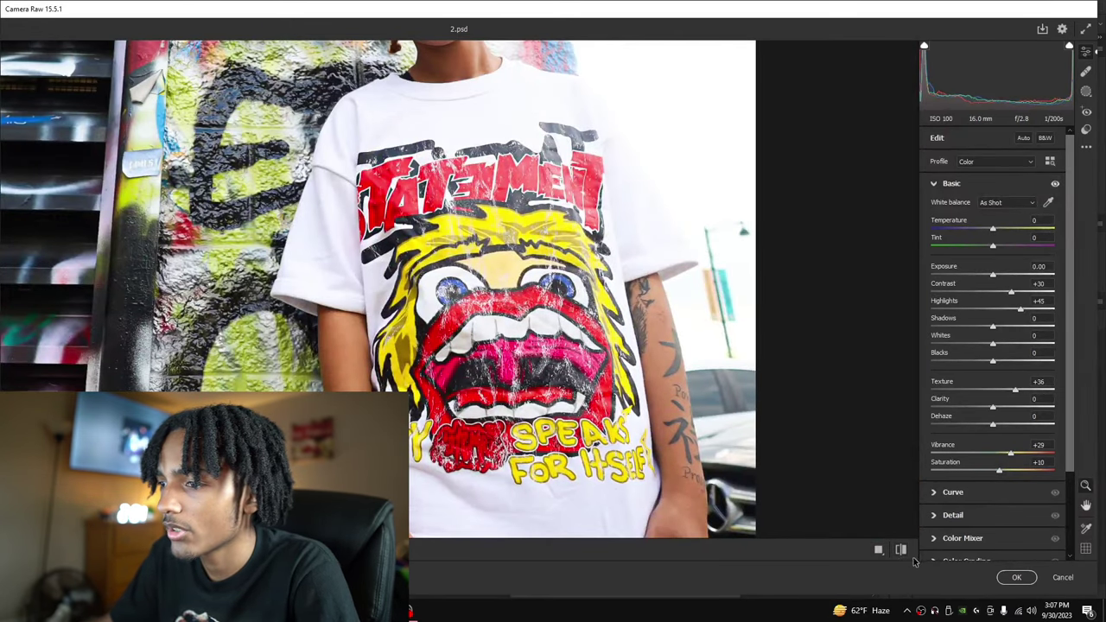
Compare the shirt and wall colours between the default and current settings.
click(900, 550)
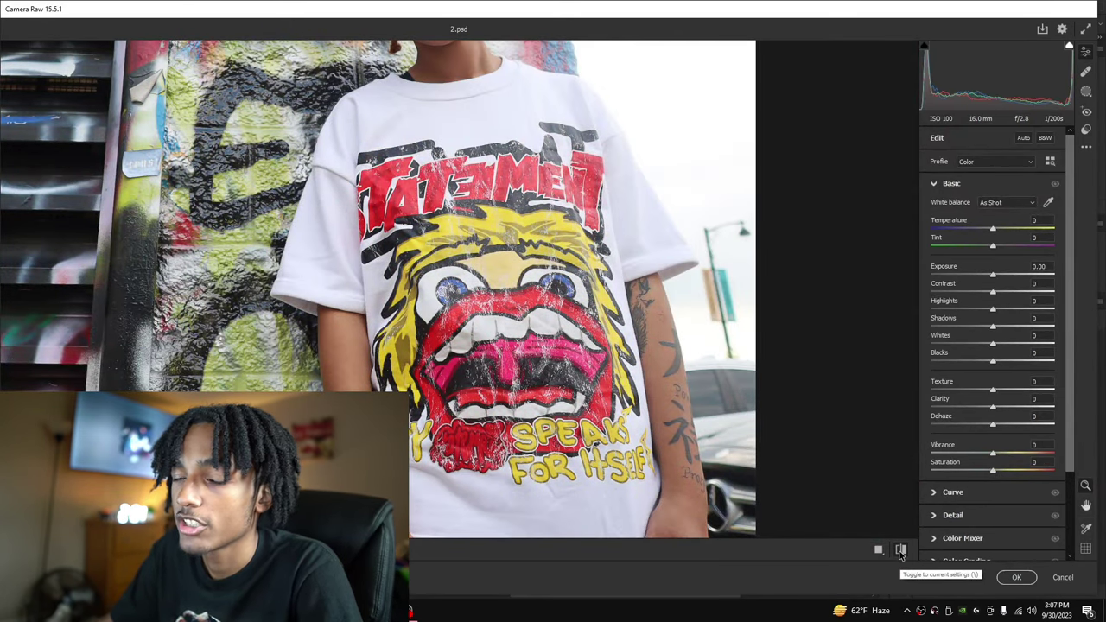
click(901, 551)
click(900, 550)
click(901, 550)
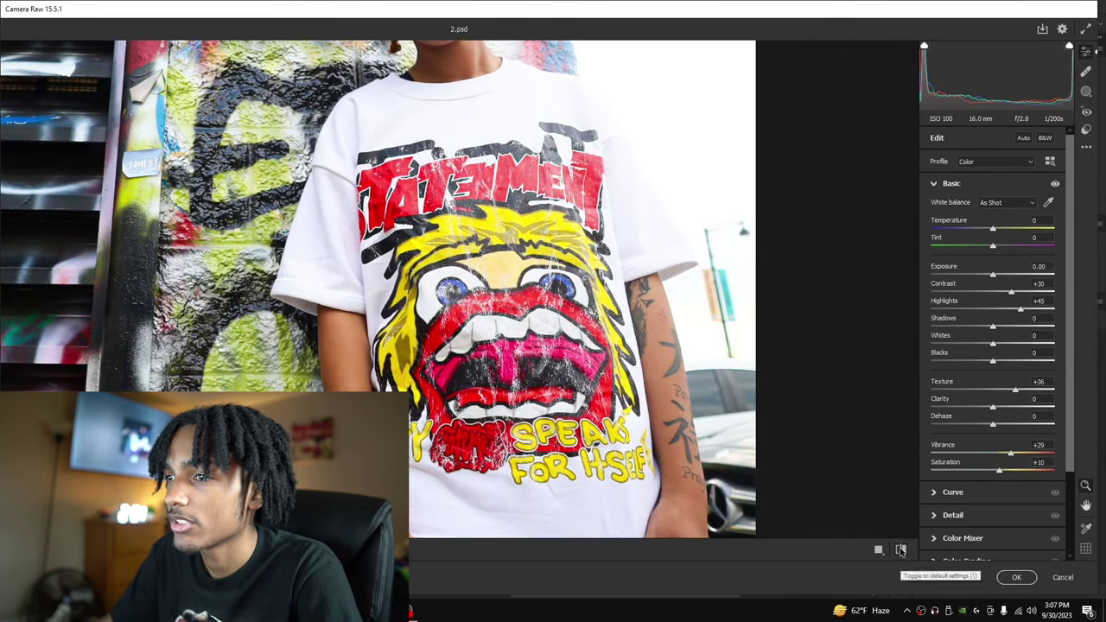
Set Noise Reduction to 99 in the Detail settings.
click(953, 515)
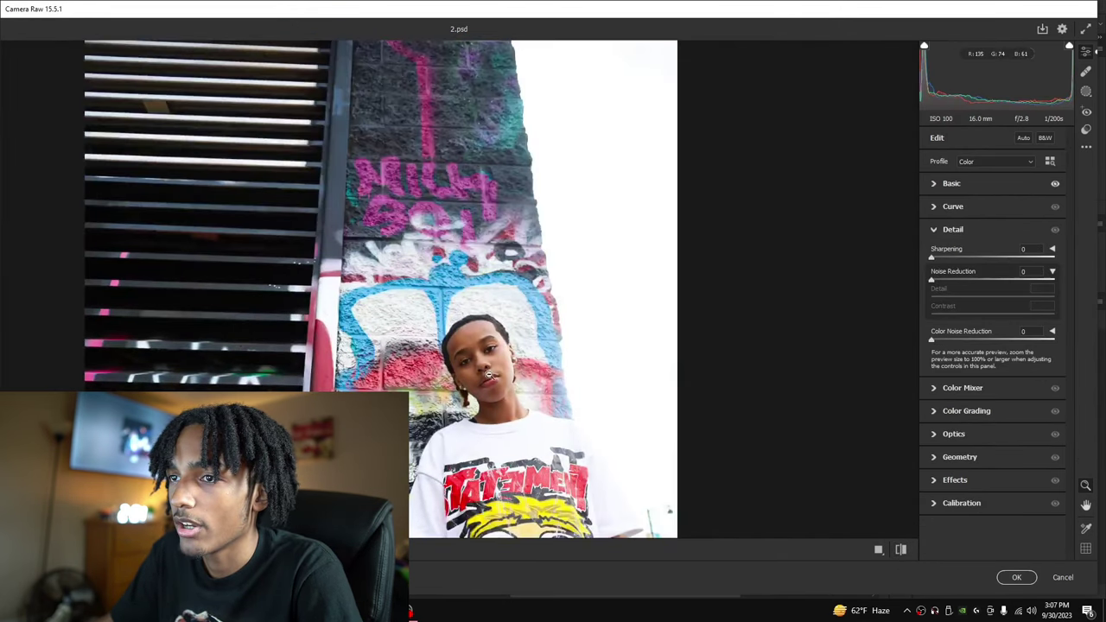
scroll(490, 376, up, 3)
drag(932, 280, 1053, 280)
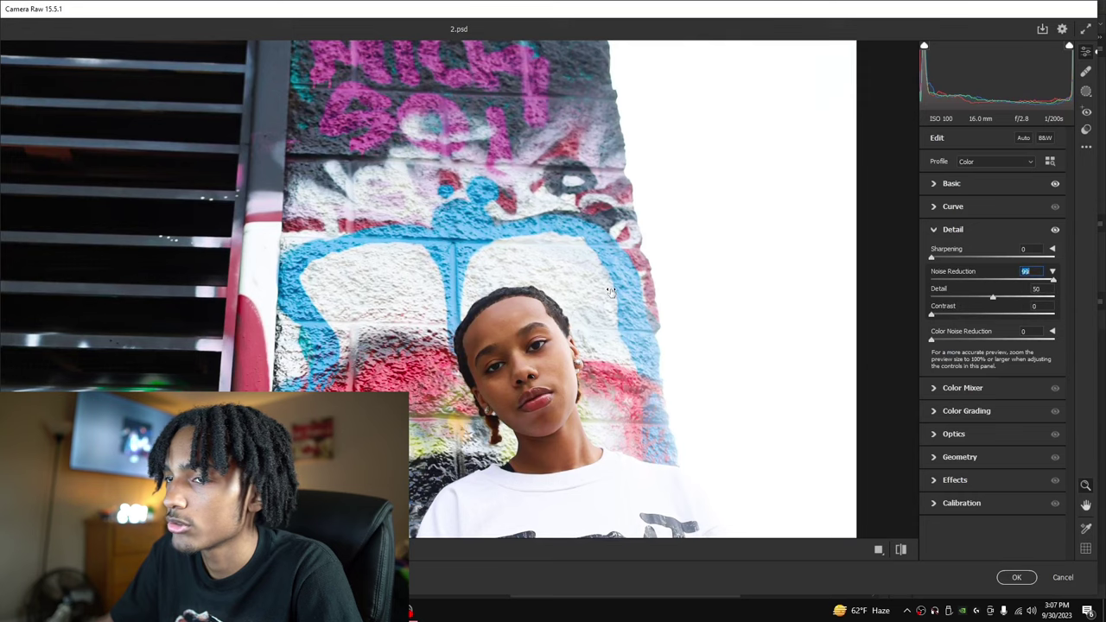
Examine the face, graffiti wall and shirt up close and the whole photo for the effect of the noise reduction.
scroll(598, 285, down, 3)
click(549, 219)
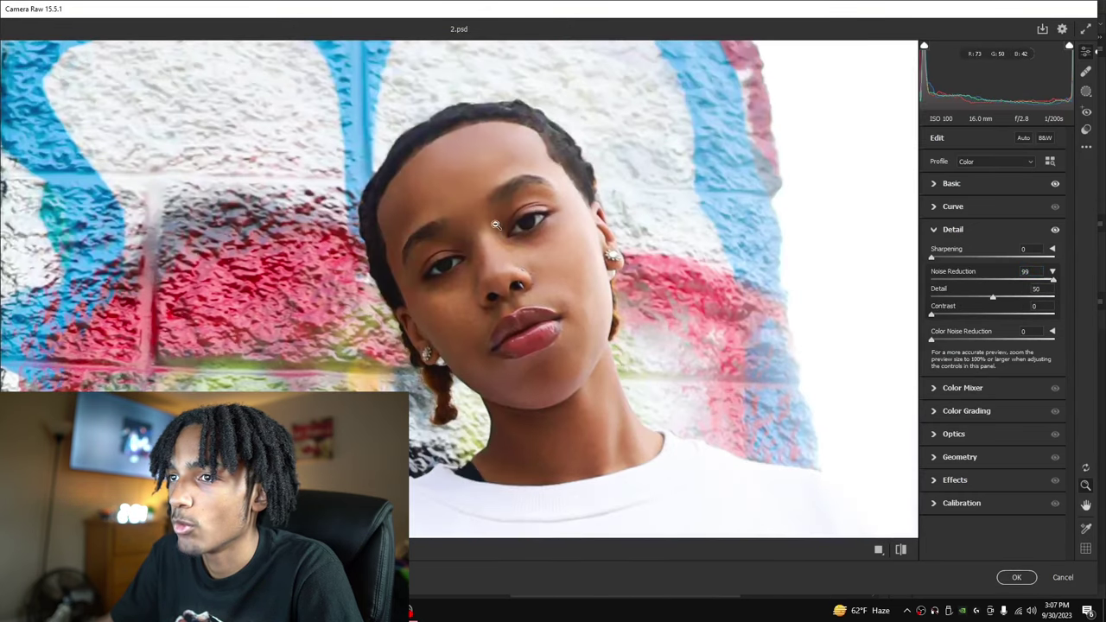
scroll(529, 223, up, 1)
scroll(710, 438, down, 3)
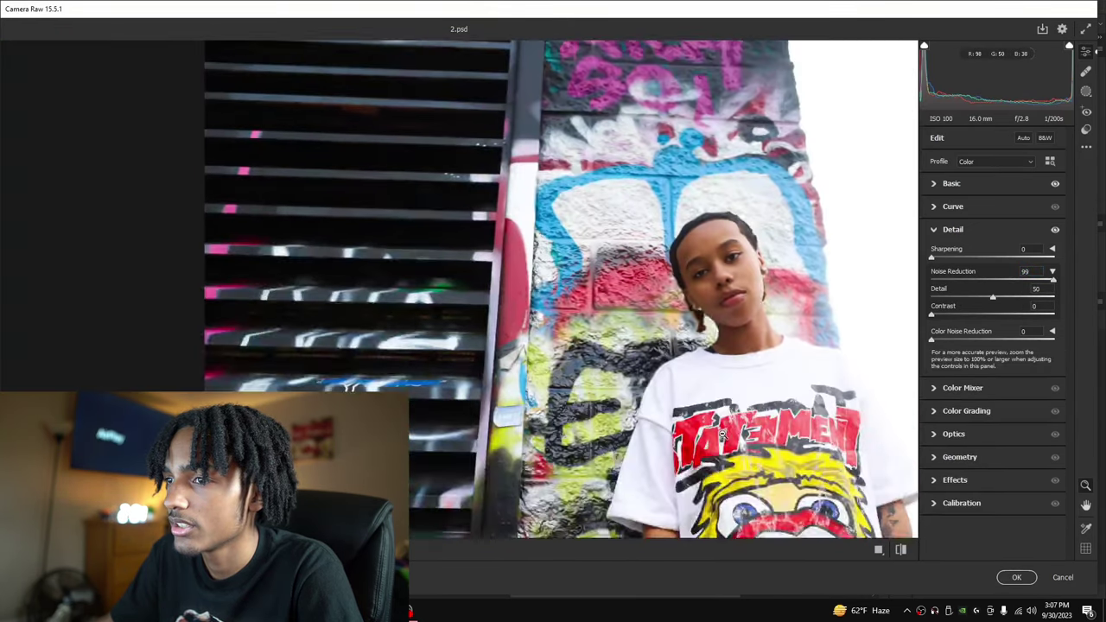
scroll(808, 422, up, 1)
scroll(808, 422, up, 2)
scroll(799, 422, down, 2)
scroll(769, 423, up, 1)
scroll(769, 422, down, 2)
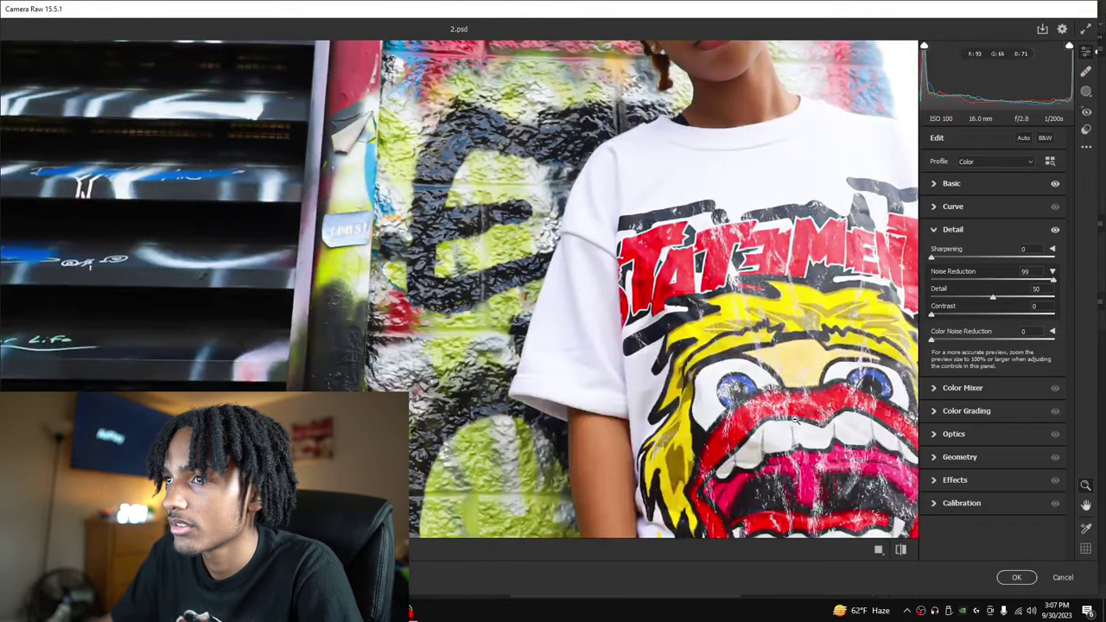
scroll(778, 420, up, 1)
scroll(757, 415, down, 1)
scroll(786, 412, down, 4)
scroll(682, 397, up, 3)
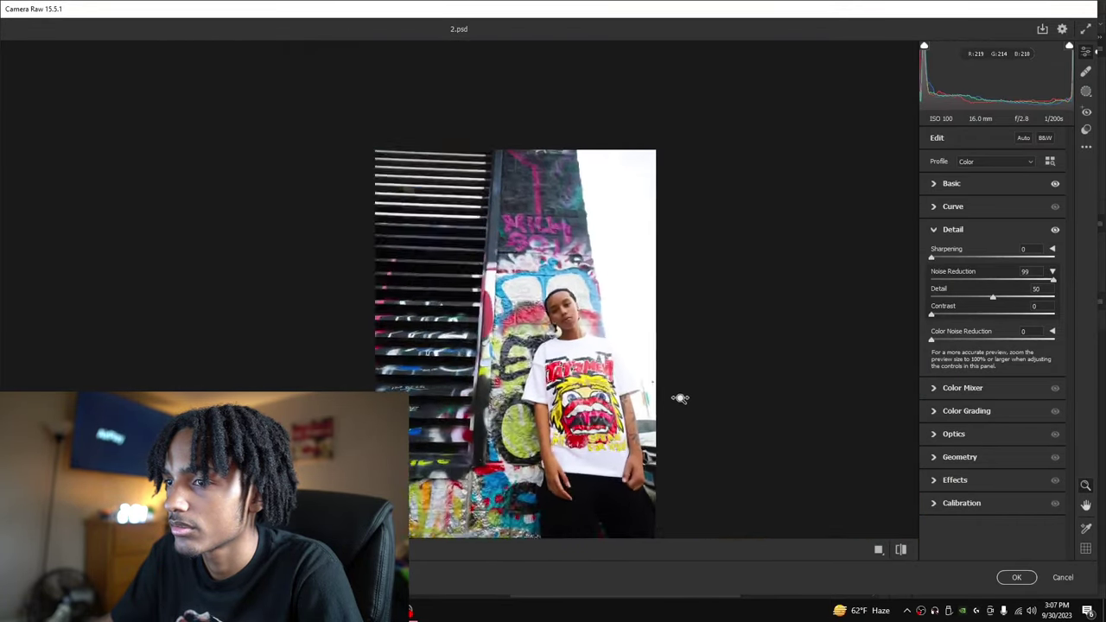
scroll(607, 392, up, 1)
Compare the portrait with and without all adjustments by toggling between default and current settings.
click(901, 551)
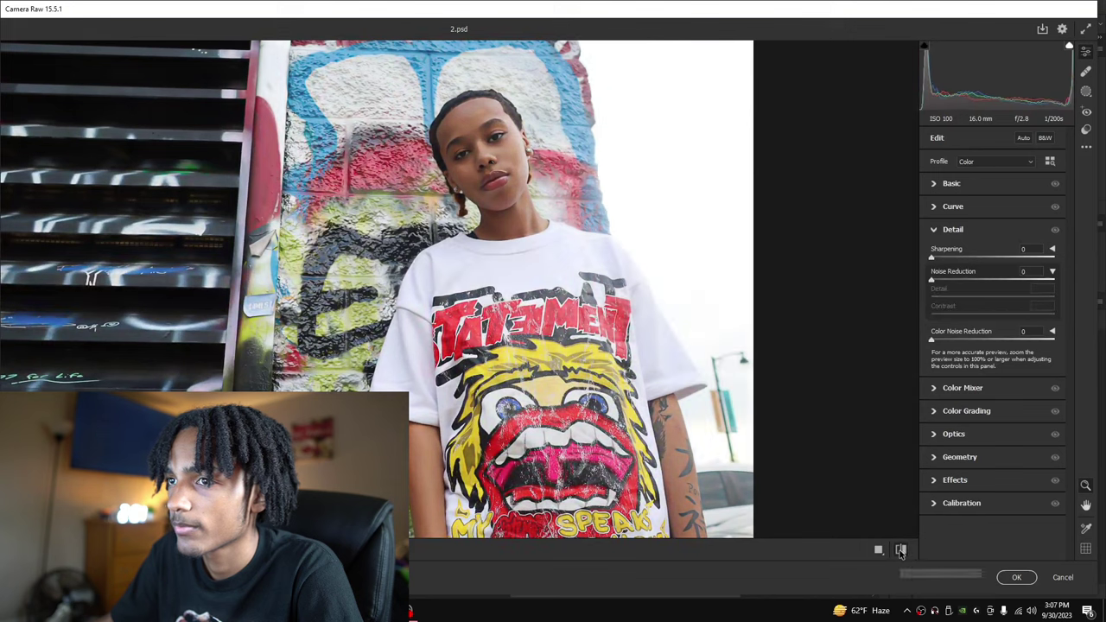
click(901, 551)
click(900, 549)
click(901, 550)
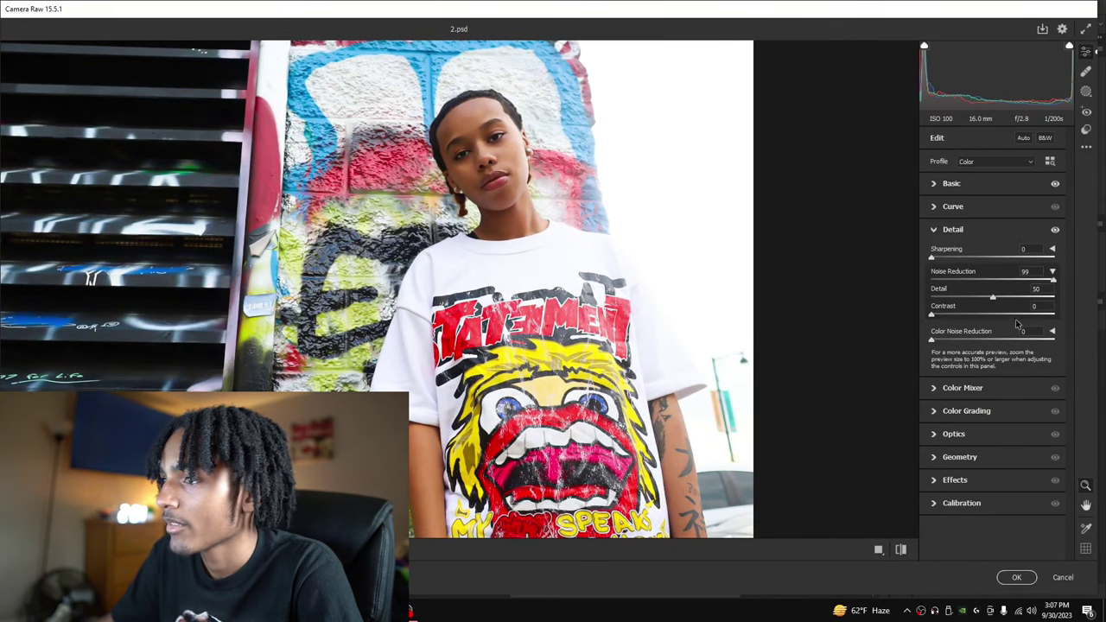
Set Clarity to +20 in the Basic settings and inspect the shirt print and tattooed arm.
click(971, 187)
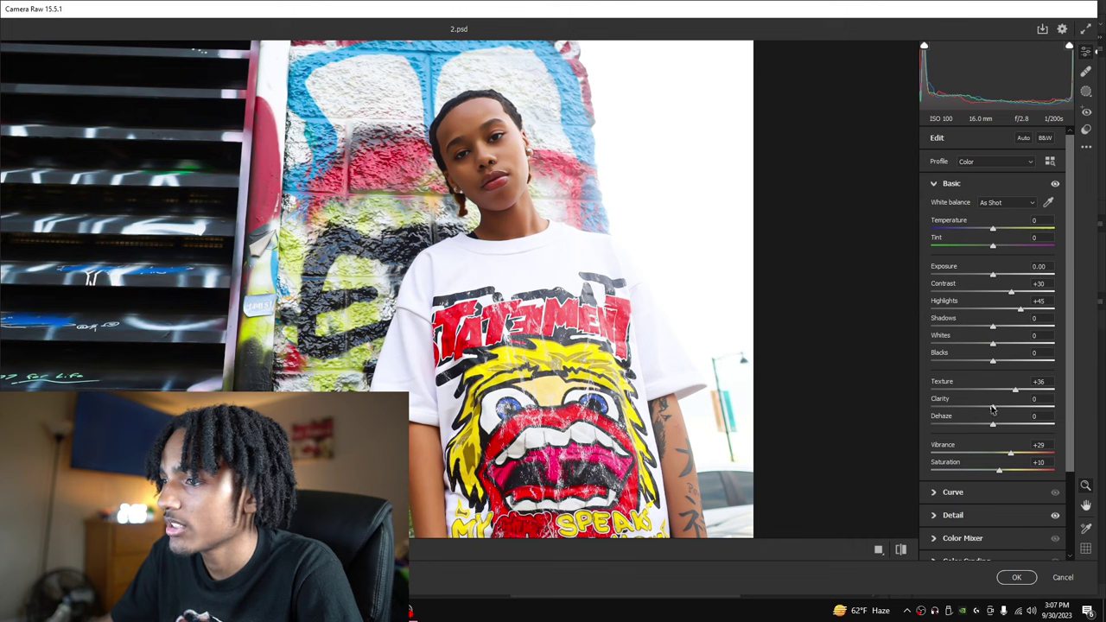
mouse_move(992, 409)
mouse_down()
mouse_move(1018, 411)
mouse_move(1005, 410)
mouse_up()
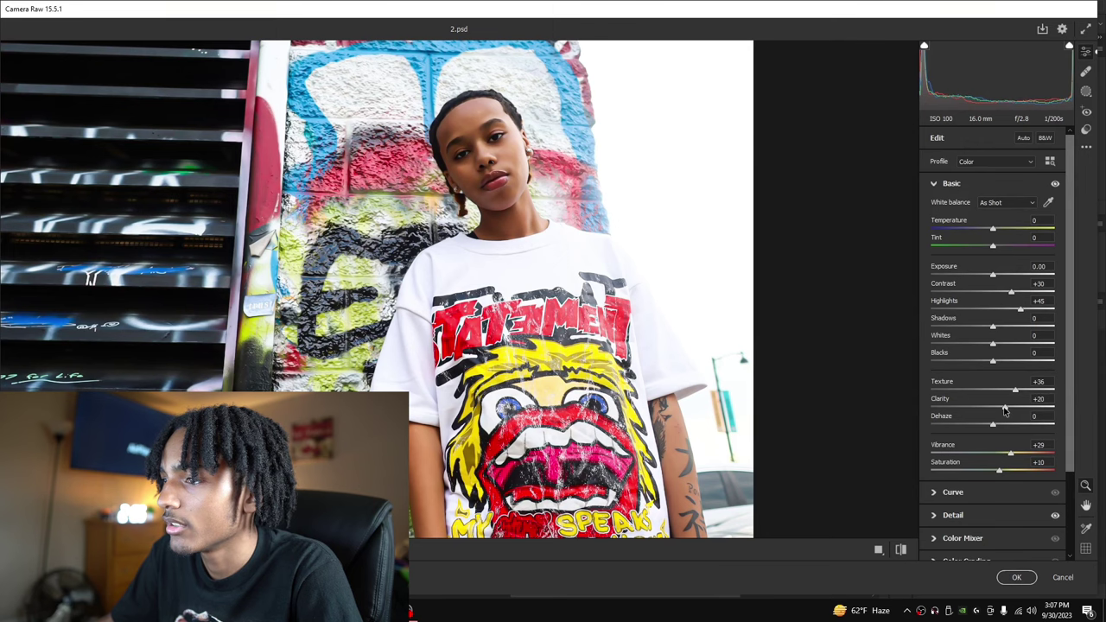
scroll(706, 368, down, 4)
scroll(707, 368, up, 3)
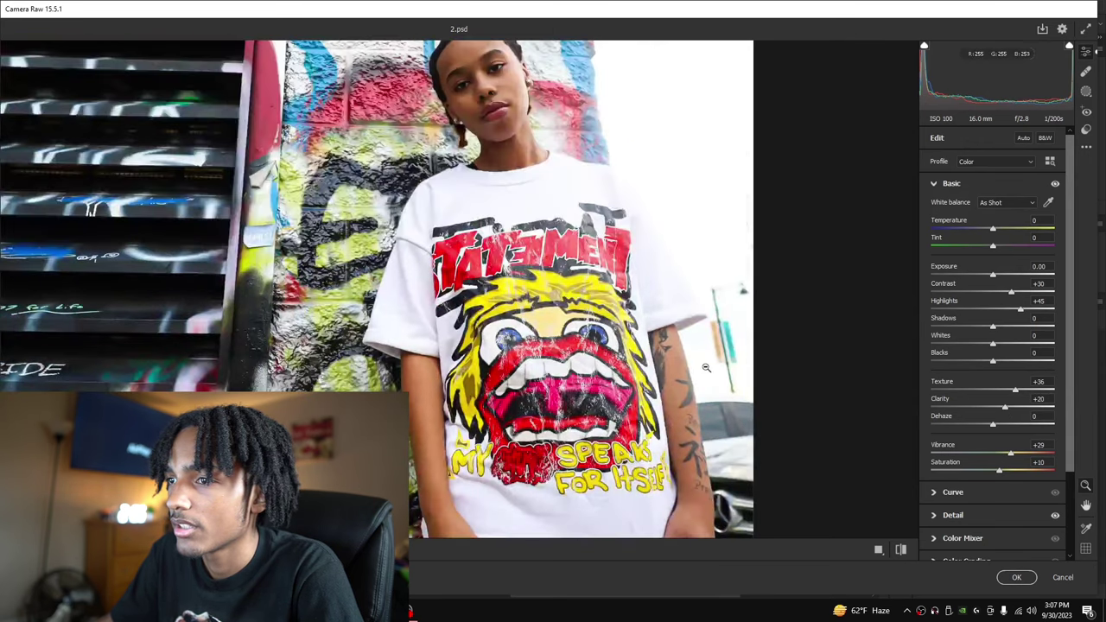
scroll(555, 389, down, 3)
scroll(697, 349, up, 5)
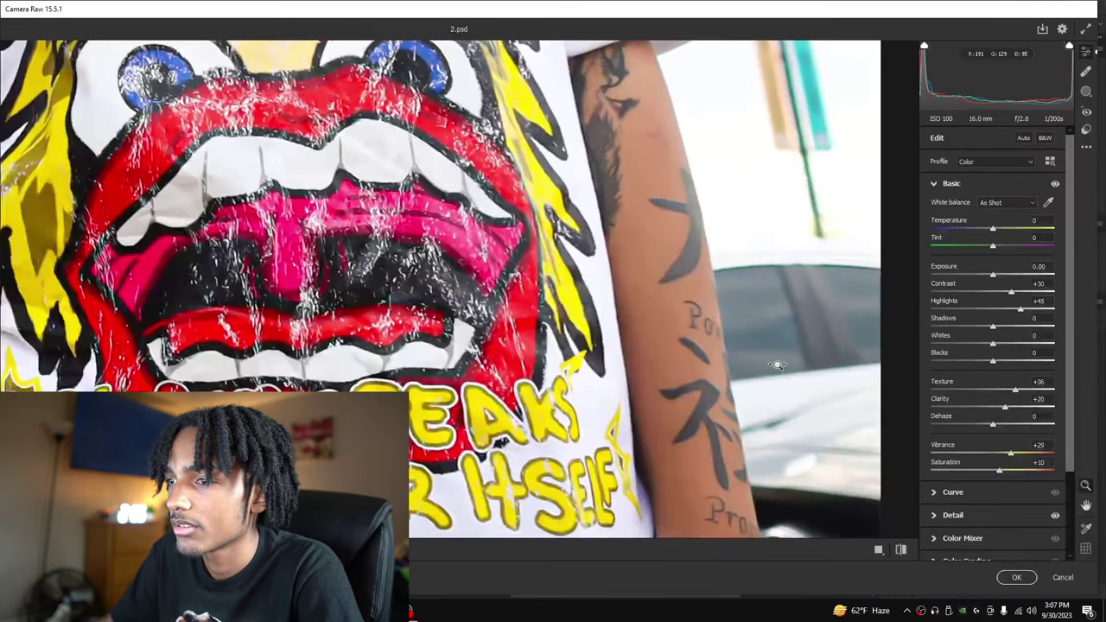
Try Dehaze at +90 and at -3, check the whole photo, and reset Dehaze to 0.
scroll(691, 353, down, 6)
scroll(678, 358, up, 1)
scroll(726, 313, up, 5)
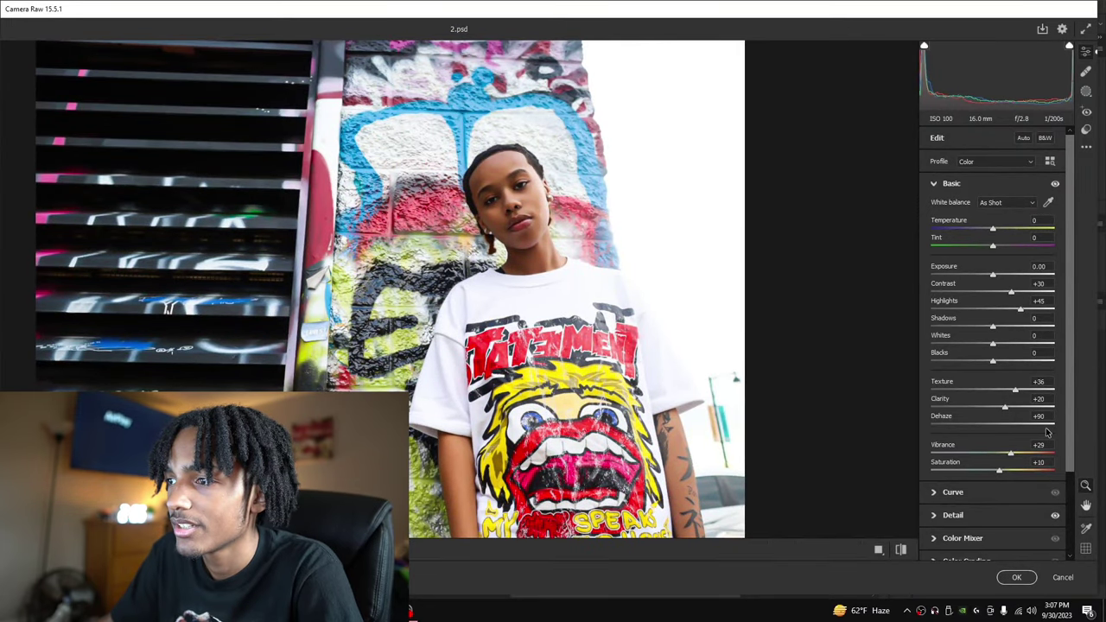
drag(962, 426, 992, 441)
scroll(696, 388, down, 4)
scroll(696, 388, down, 3)
scroll(695, 388, up, 3)
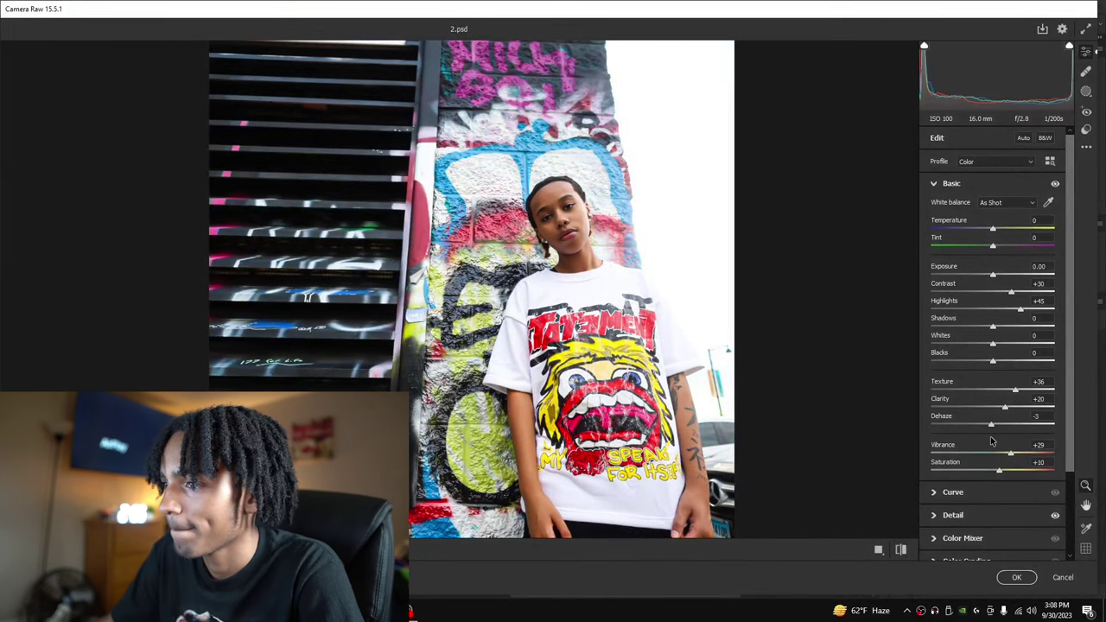
Try the parametric curve in the Curve settings with Highlights at -100 and +8 and Lights at -13 and -21.
scroll(966, 491, down, 2)
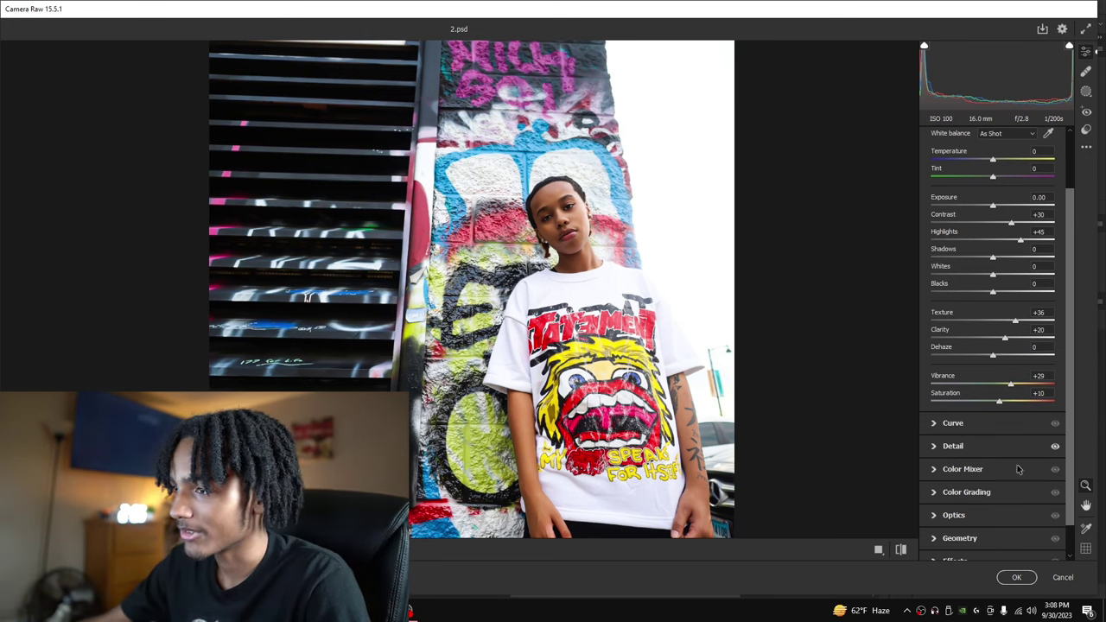
click(953, 423)
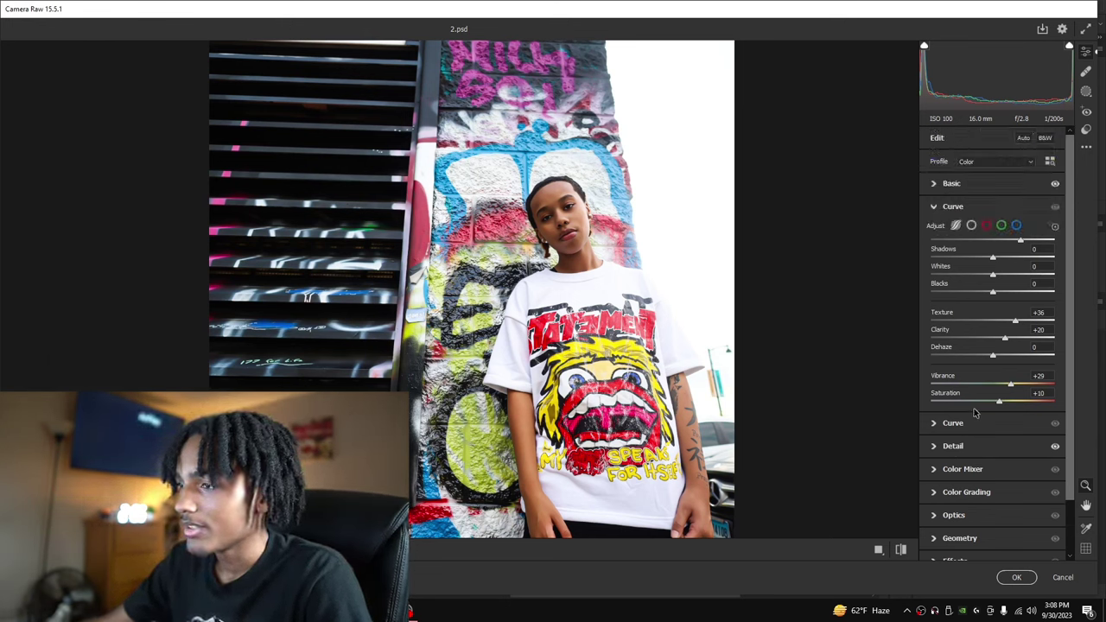
drag(1052, 262, 1047, 262)
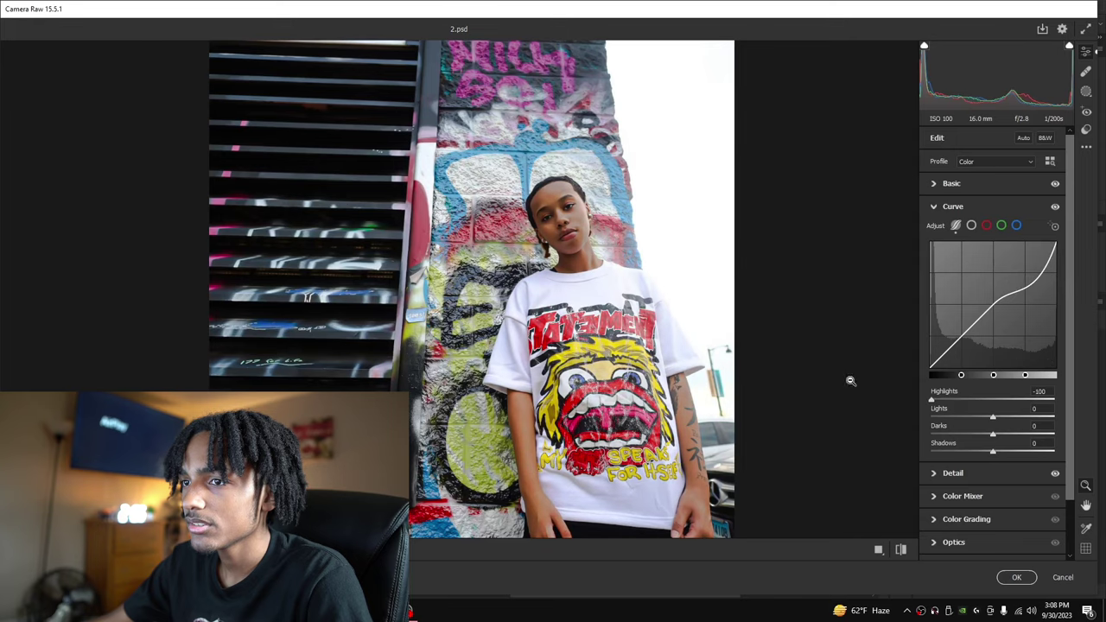
mouse_move(508, 354)
mouse_down()
mouse_move(581, 354)
mouse_move(501, 355)
mouse_up()
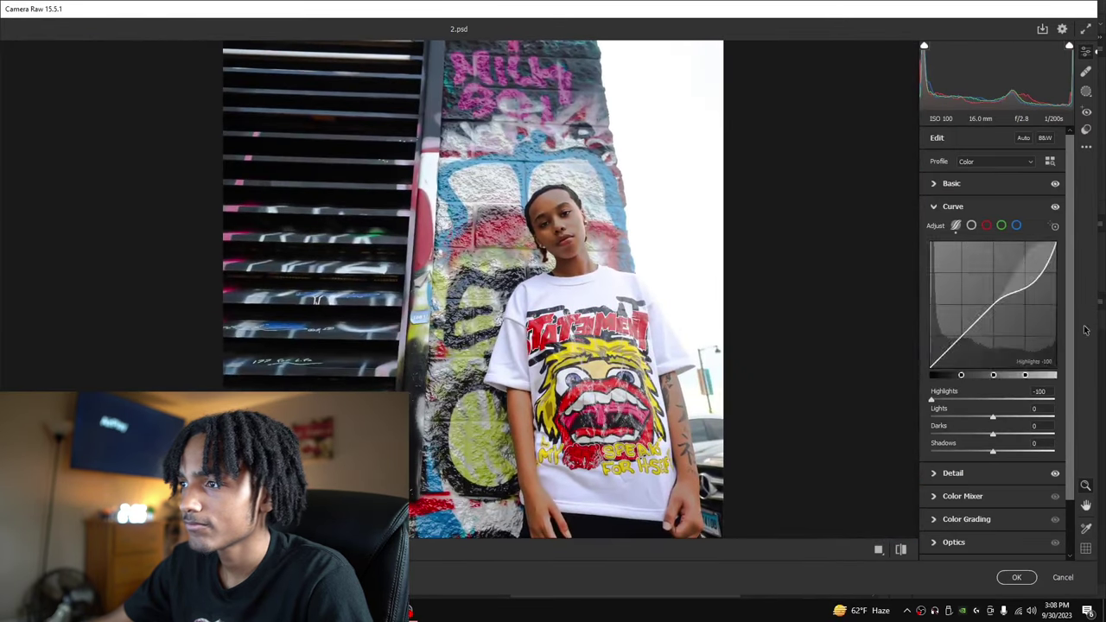
drag(1037, 278, 1037, 257)
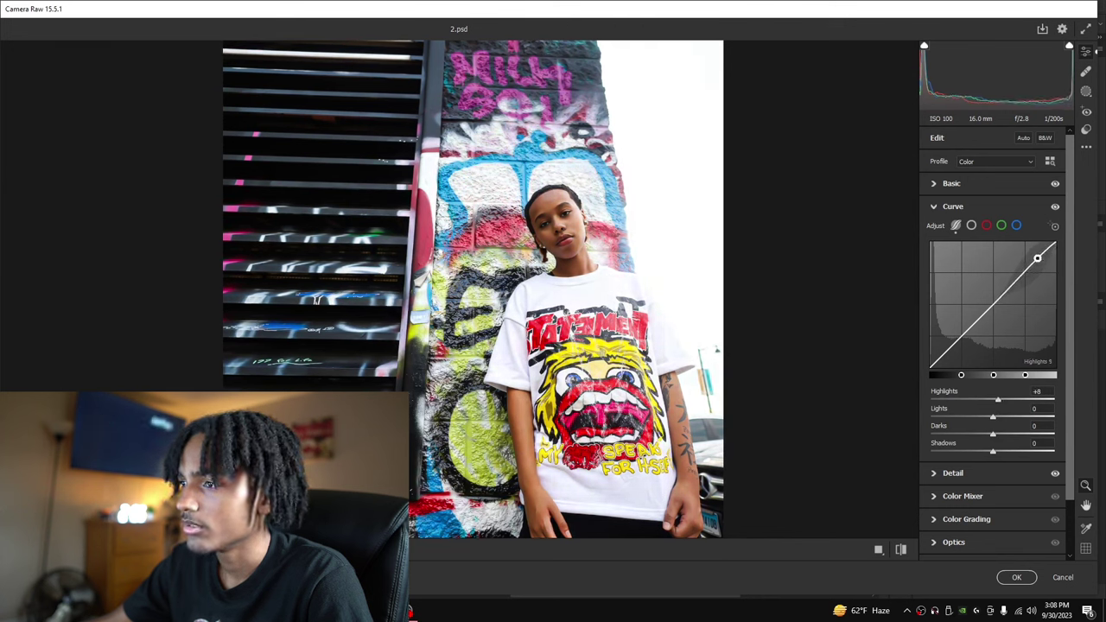
drag(995, 420, 957, 436)
key(ctrl+z)
key(ctrl+z)
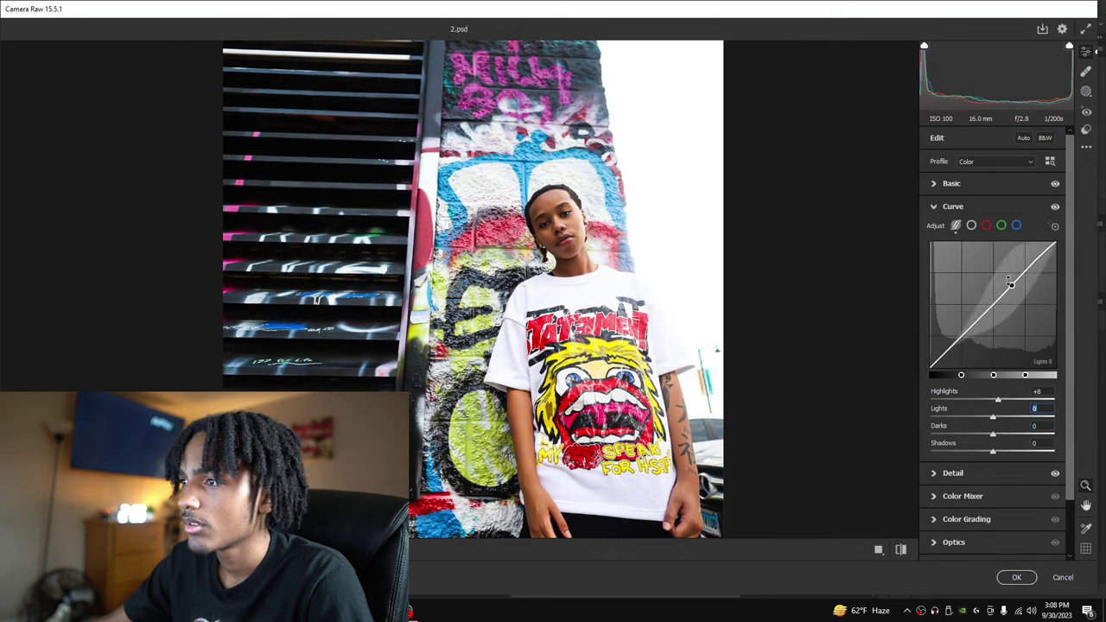
text(10)
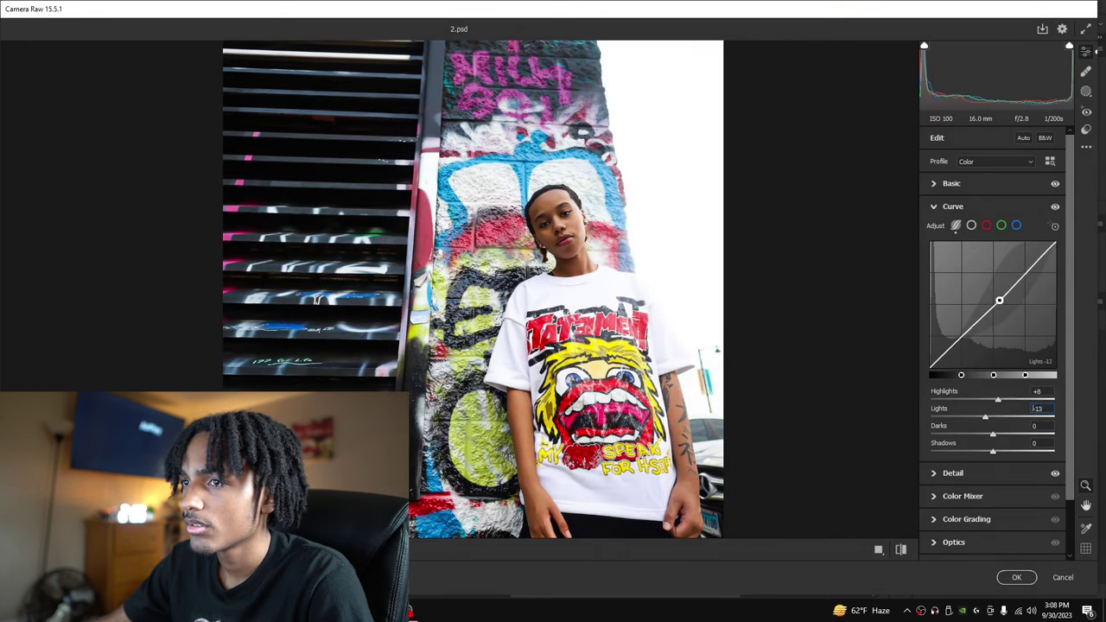
drag(1000, 292, 1000, 304)
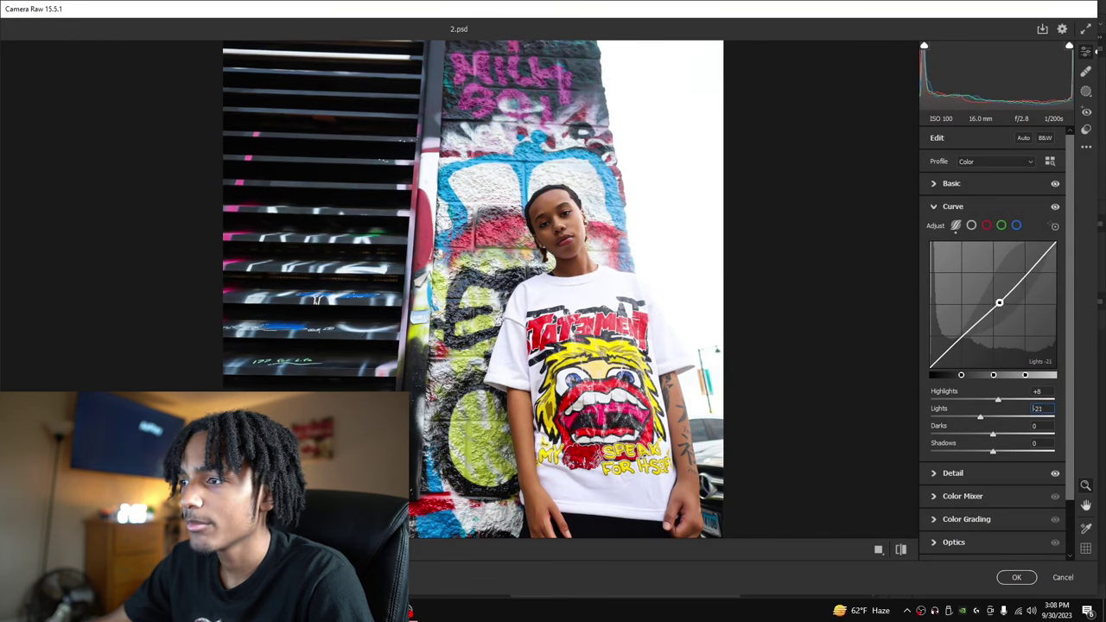
Set the parametric curve to Highlights -38, Lights +24, Darks +5 and Shadows +17.
text(24)
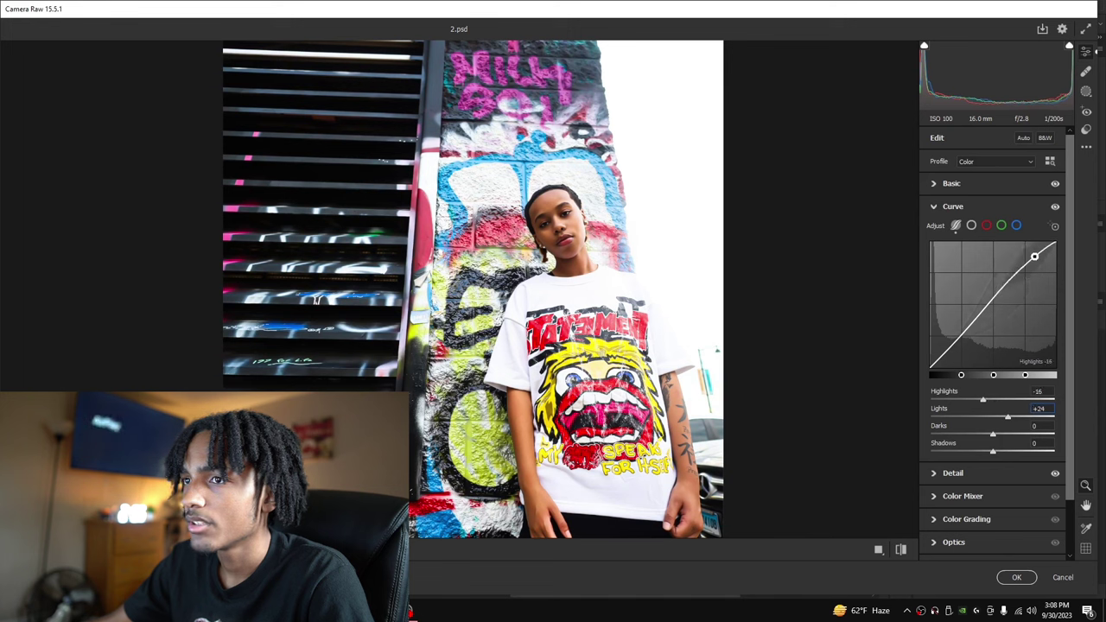
drag(1035, 257, 1035, 260)
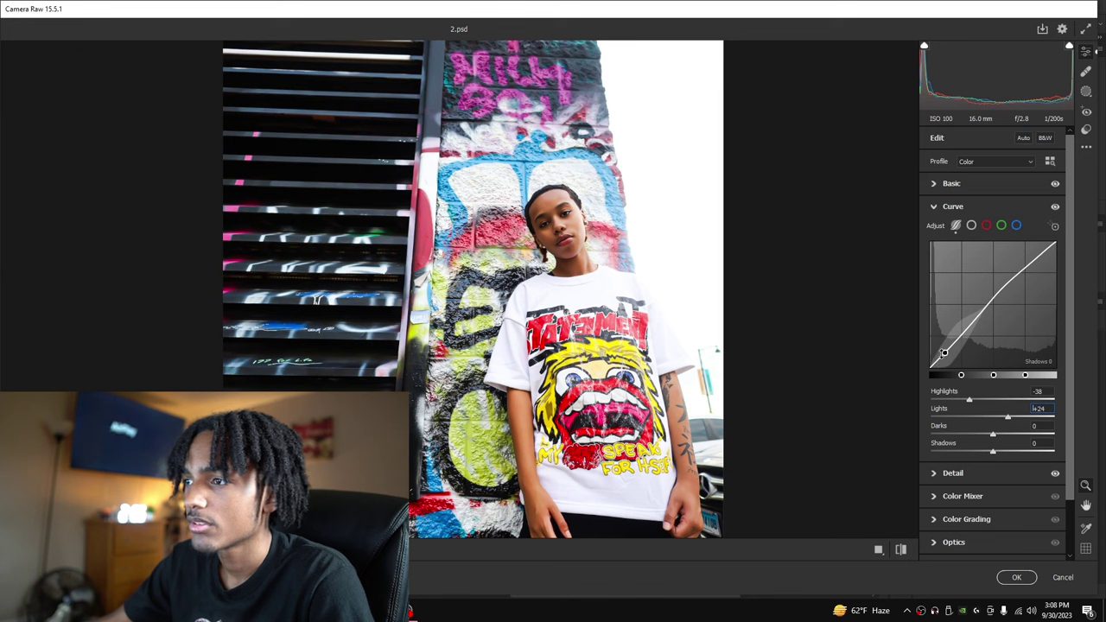
mouse_move(945, 352)
mouse_down()
mouse_move(963, 338)
mouse_move(941, 363)
mouse_move(944, 332)
mouse_up()
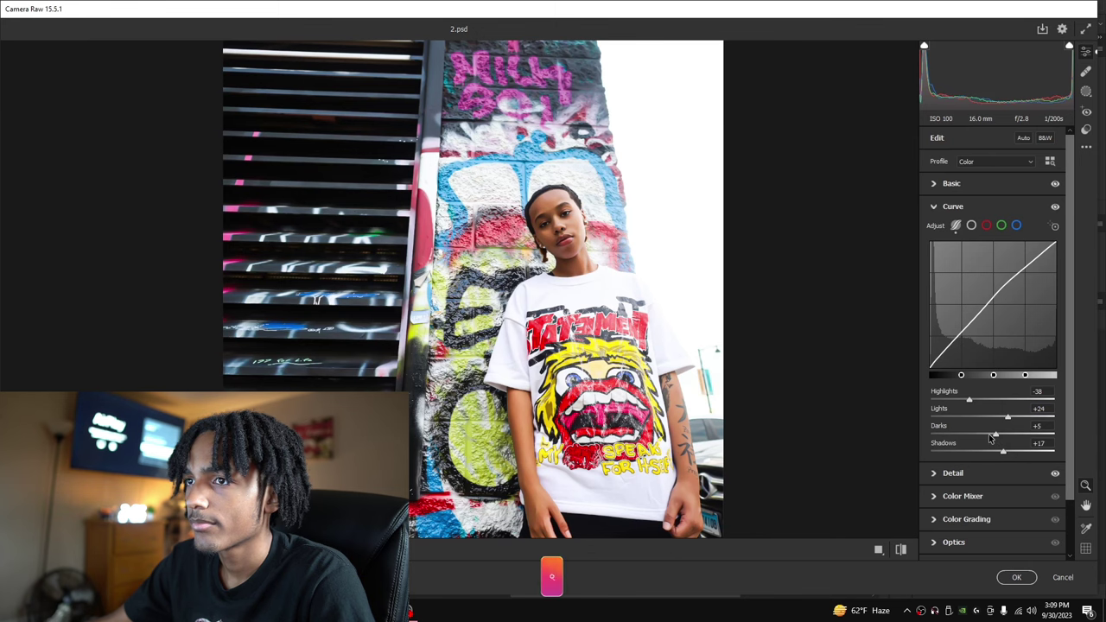
Compare the portrait with and without the adjustments by switching between default and current settings.
click(901, 550)
click(902, 551)
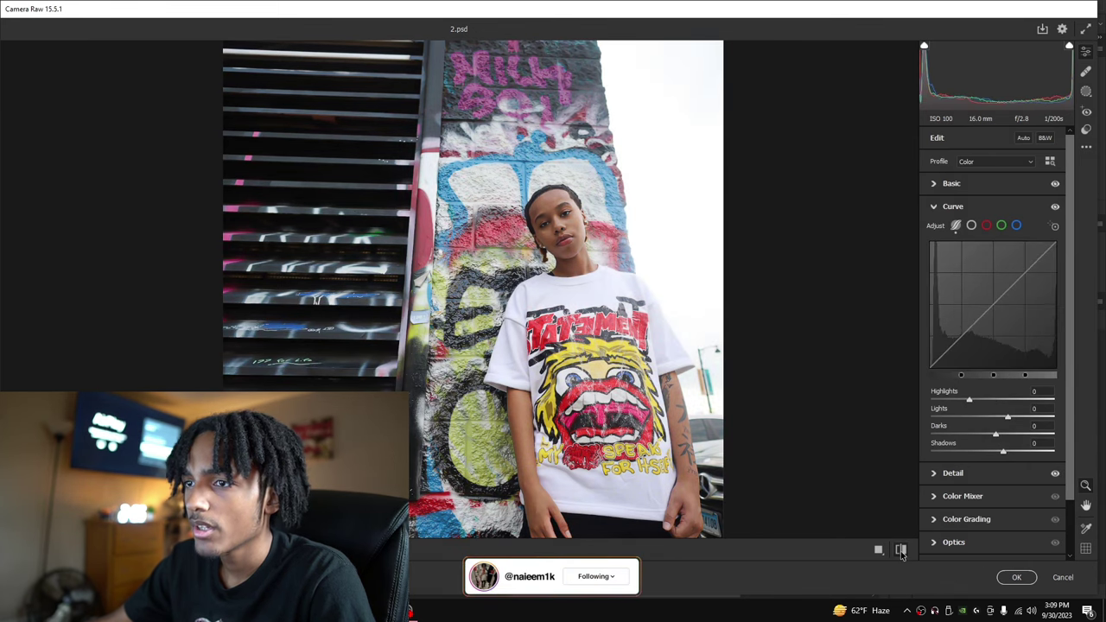
scroll(664, 455, down, 2)
scroll(643, 436, up, 1)
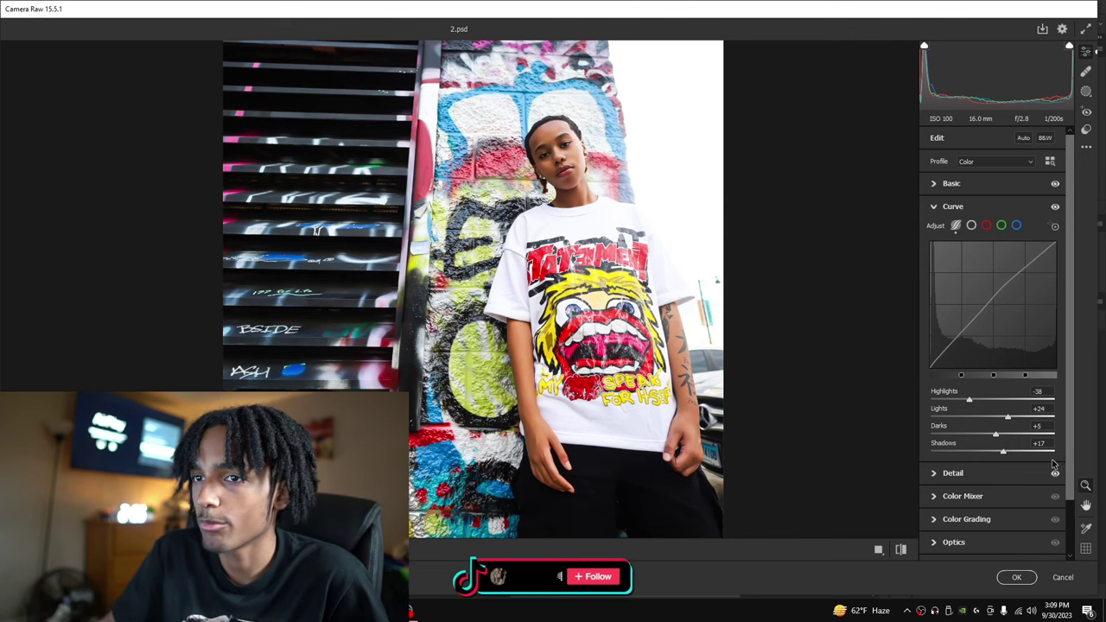
Try Grain at 30 in the Effects settings, raise it to 55, and check the face, shirt and whole photo.
scroll(951, 514, down, 2)
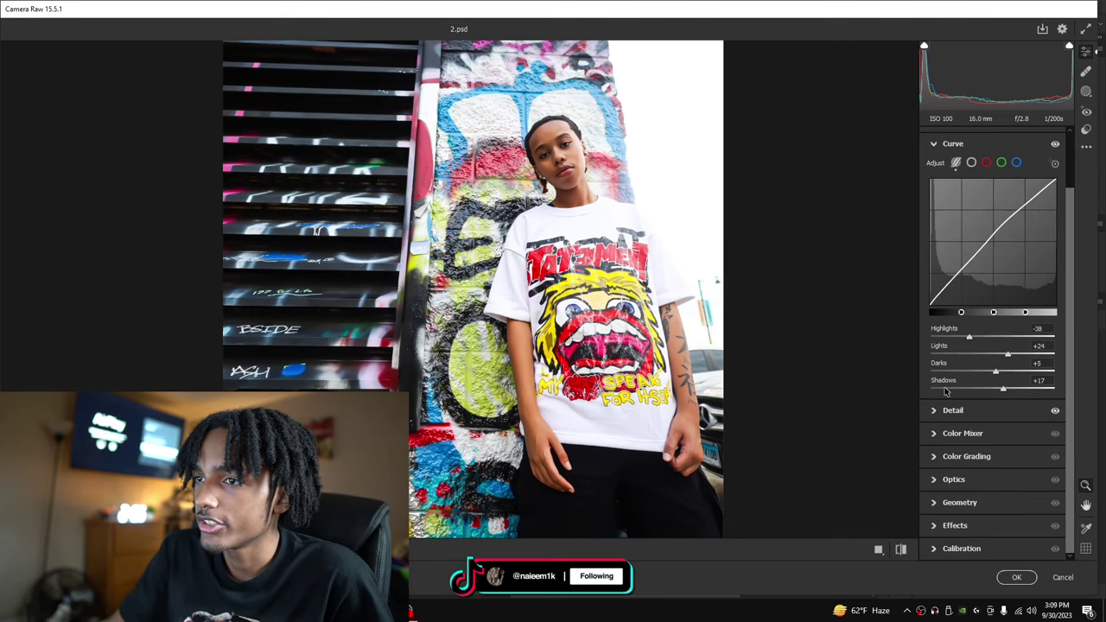
click(950, 524)
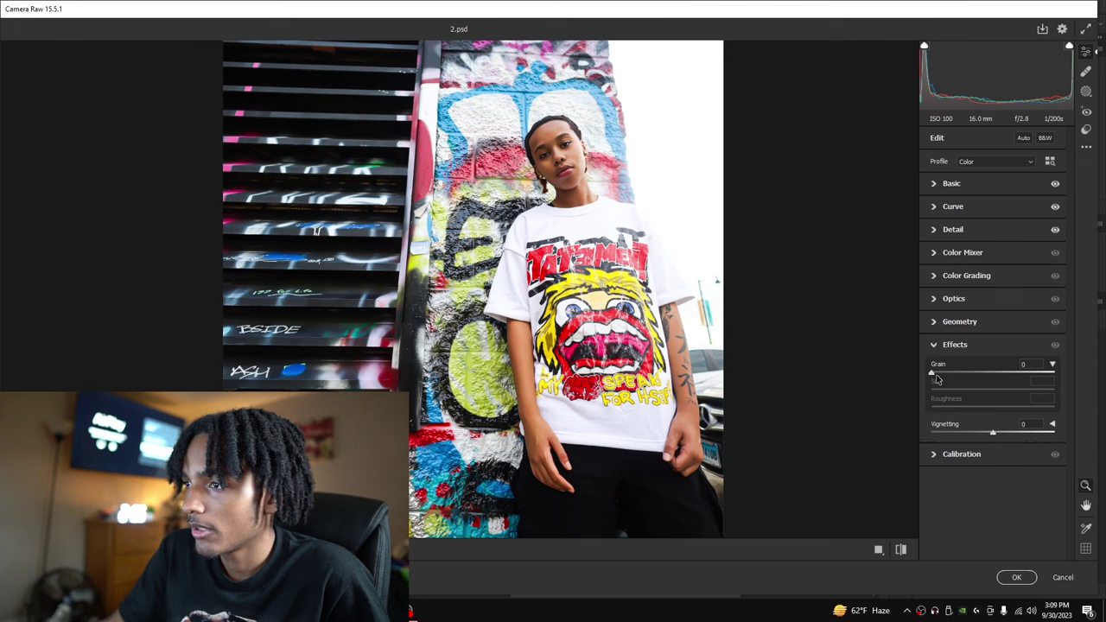
drag(938, 379, 958, 376)
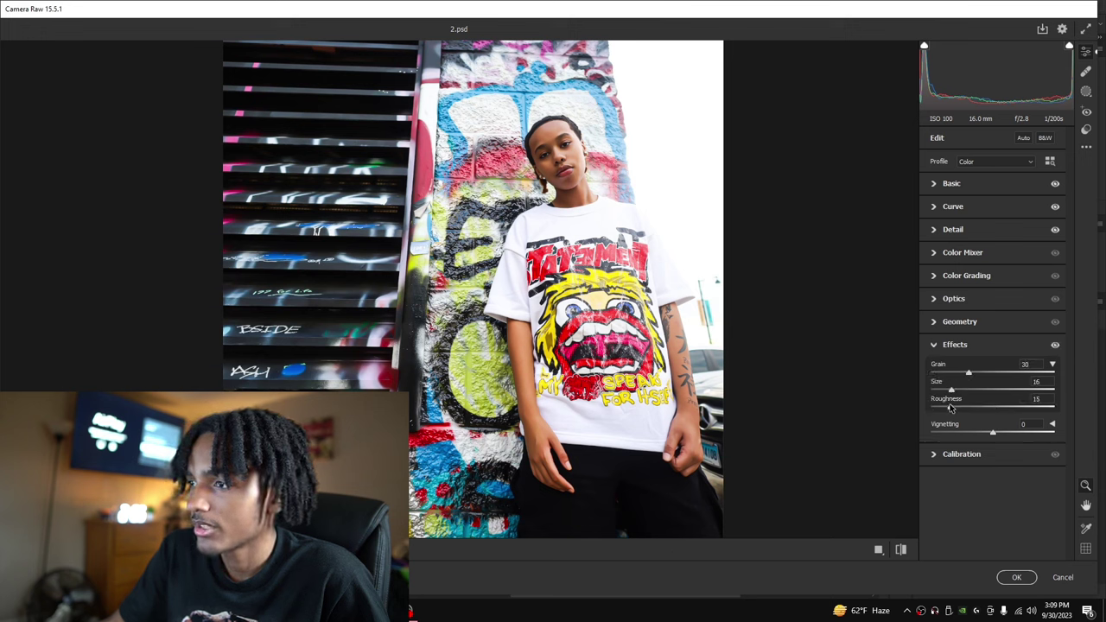
scroll(561, 300, up, 4)
scroll(634, 207, up, 5)
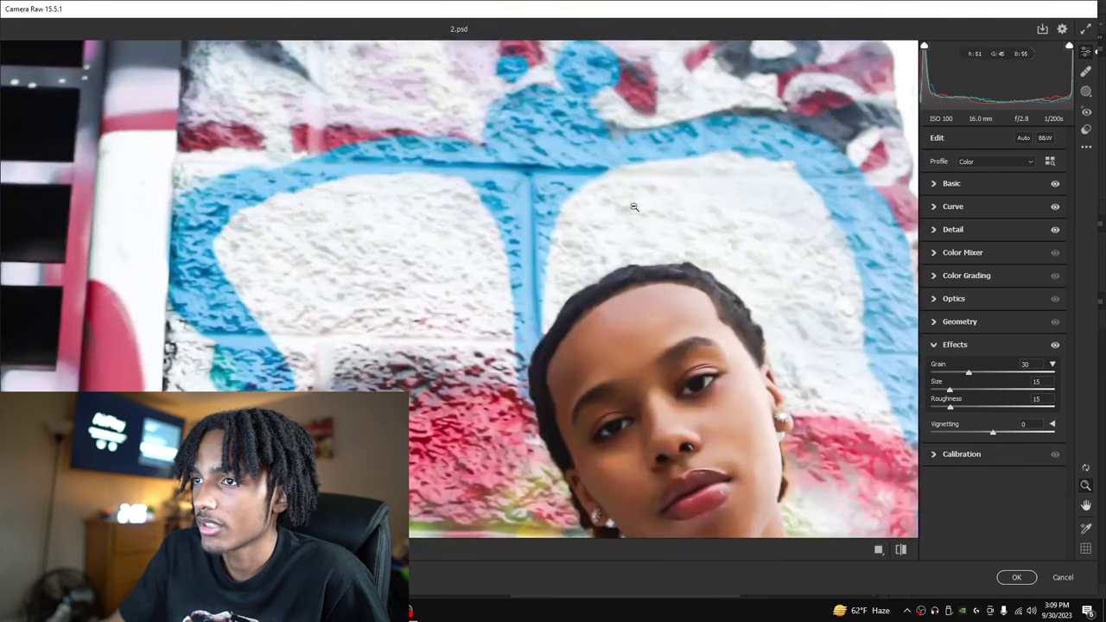
scroll(634, 208, up, 1)
scroll(634, 207, down, 2)
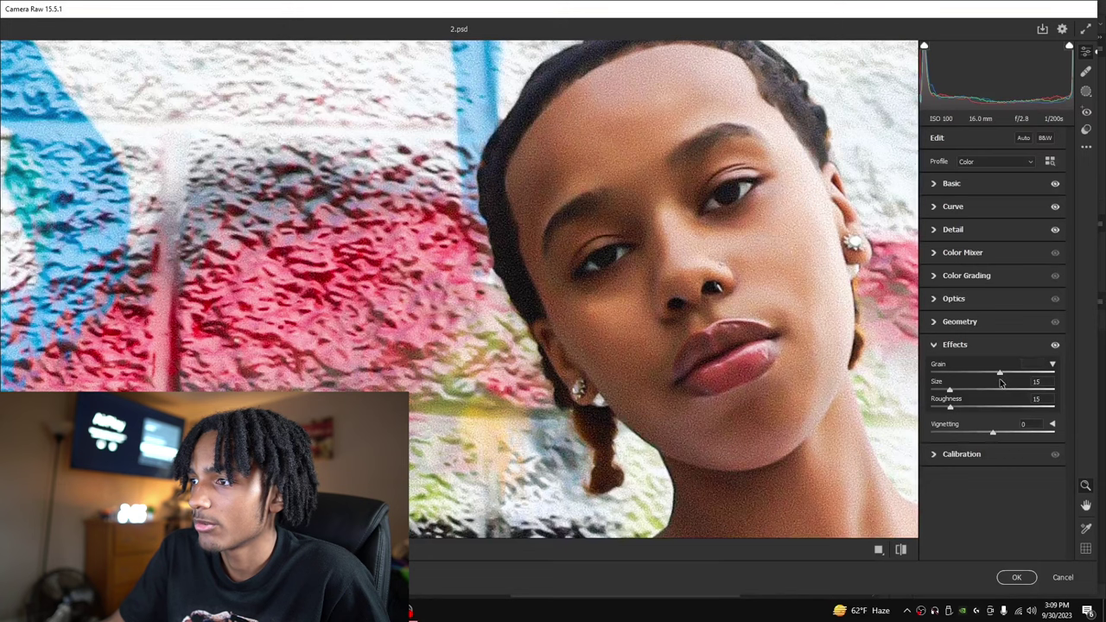
scroll(802, 330, down, 4)
scroll(795, 331, up, 3)
scroll(756, 332, down, 3)
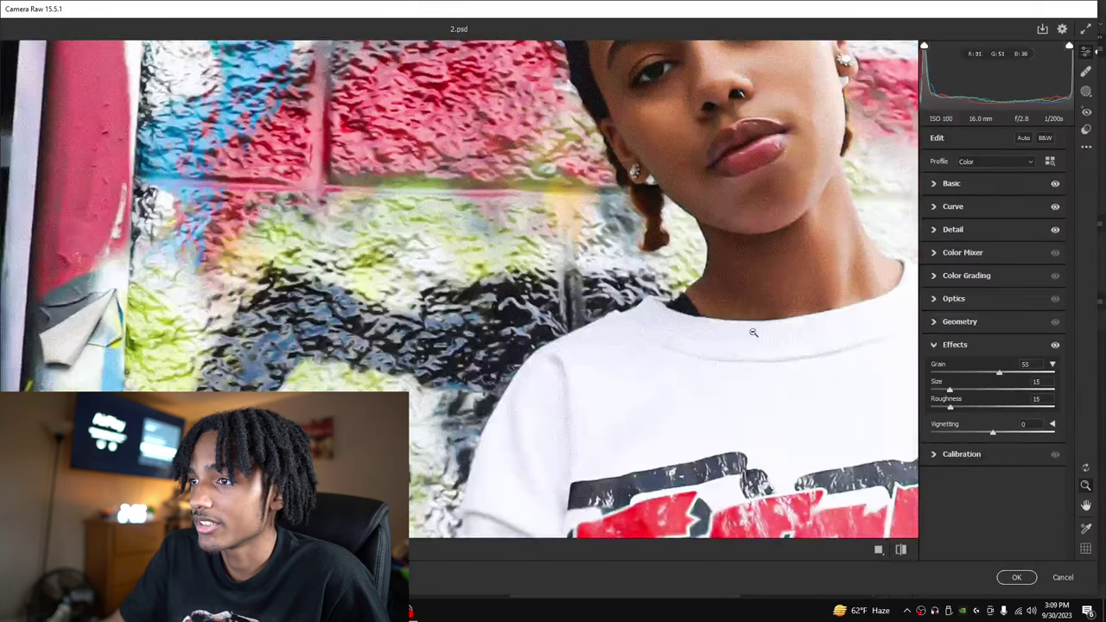
scroll(747, 332, down, 3)
scroll(694, 328, down, 3)
scroll(683, 328, down, 2)
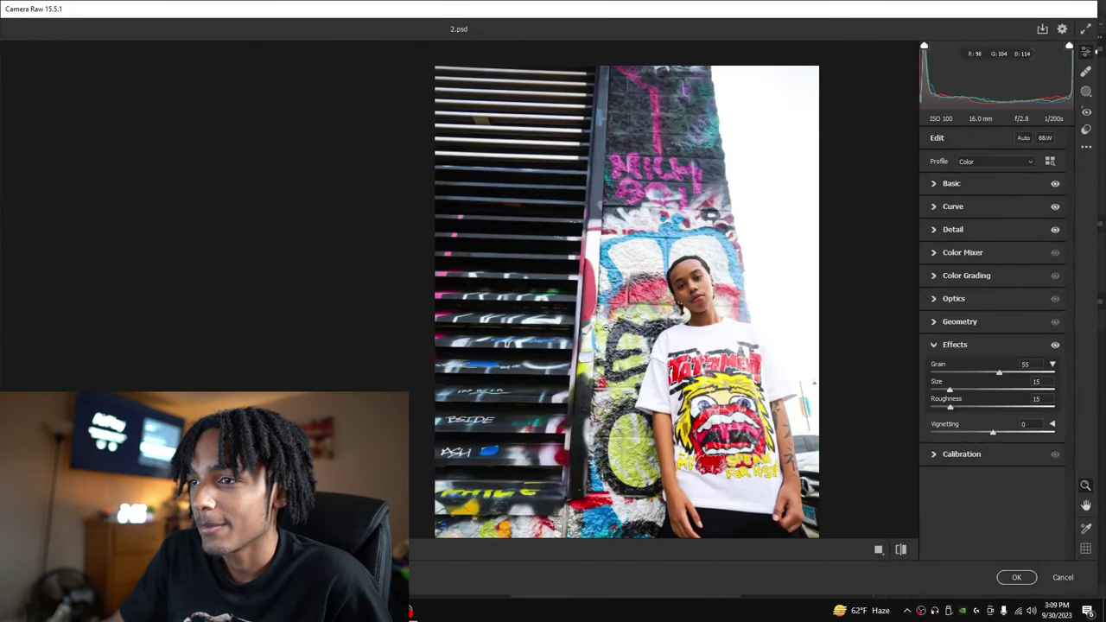
Try a grain Size of 90 while zoomed in on the shutters and graffiti, and set it to 35.
scroll(665, 329, up, 3)
scroll(665, 328, up, 3)
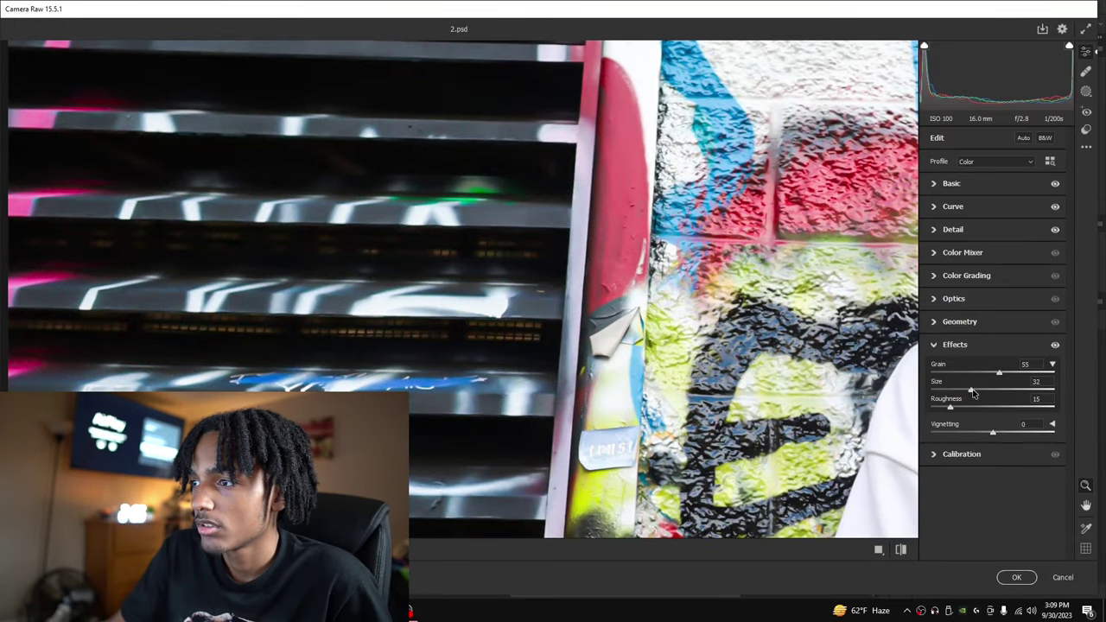
drag(1016, 394, 1044, 394)
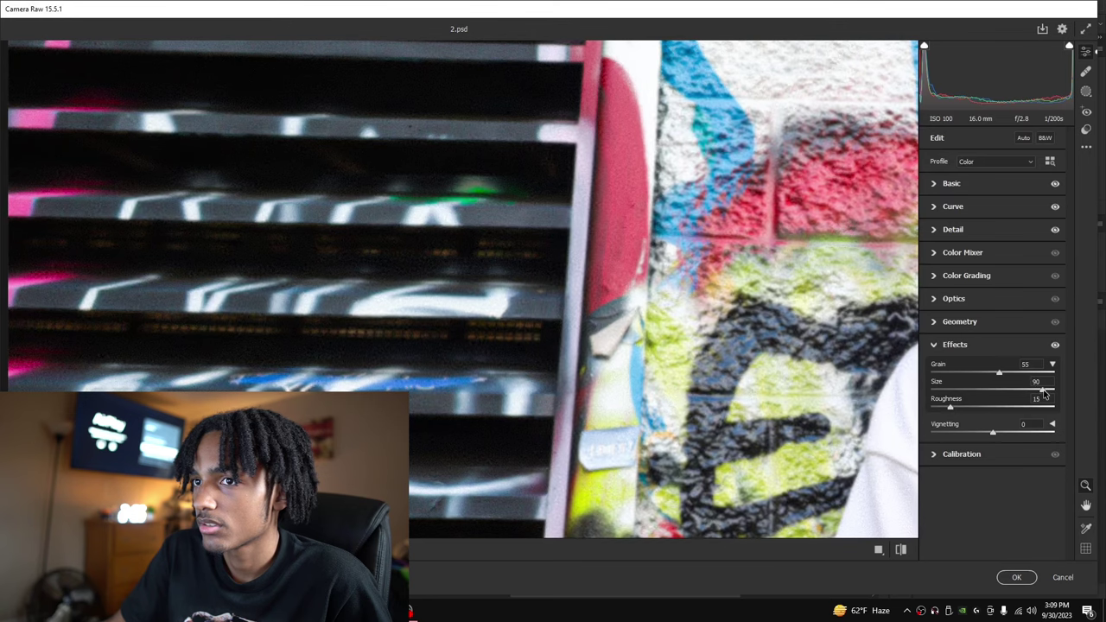
drag(958, 394, 969, 394)
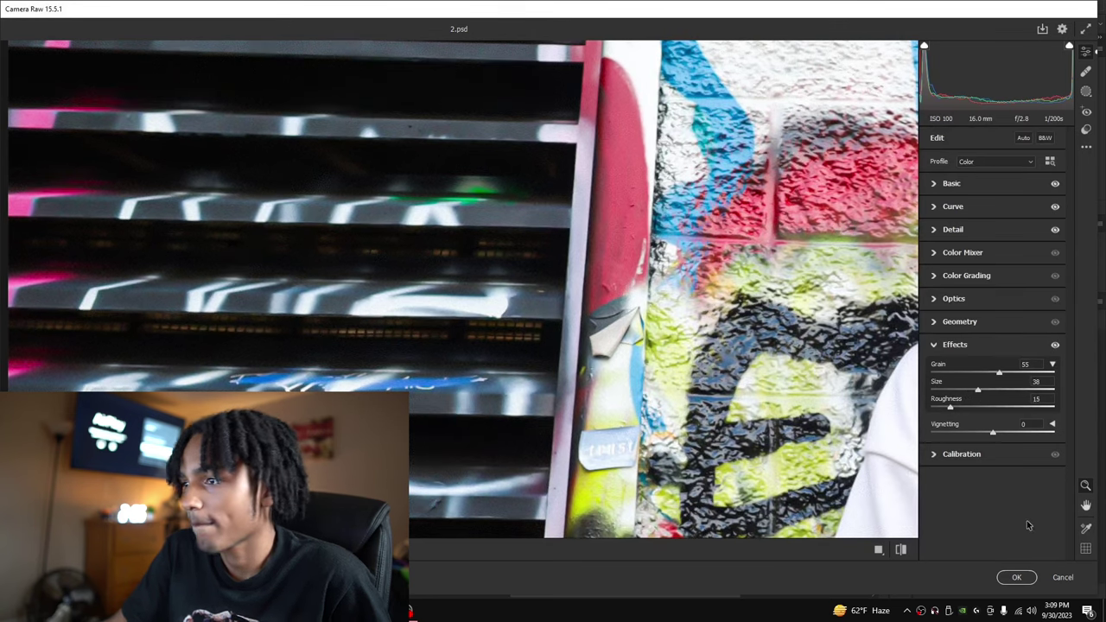
click(1037, 382)
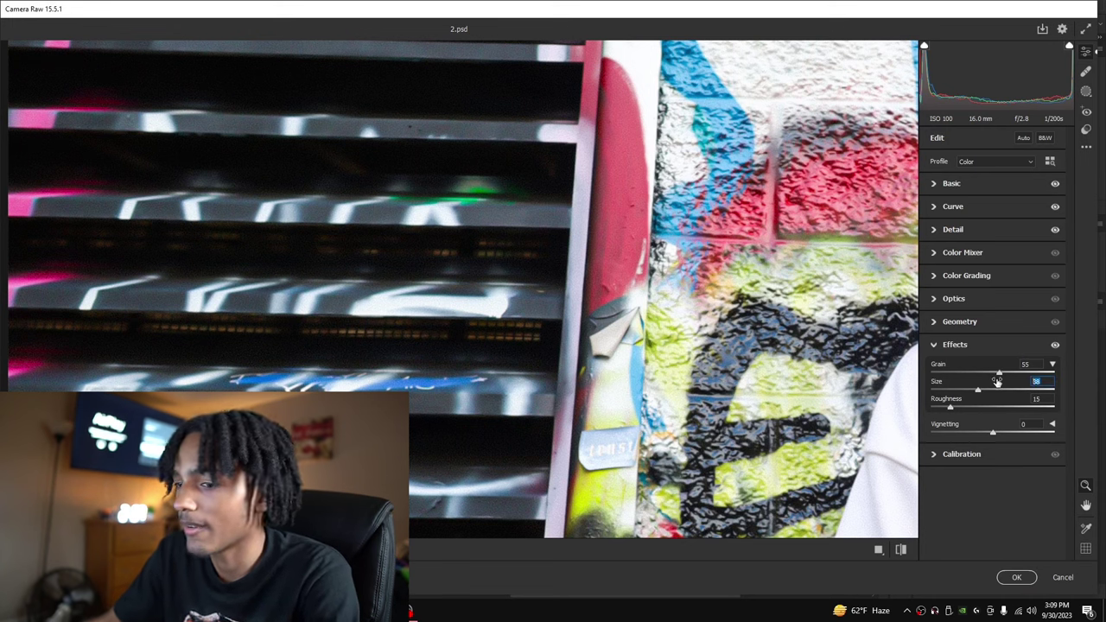
text(35)
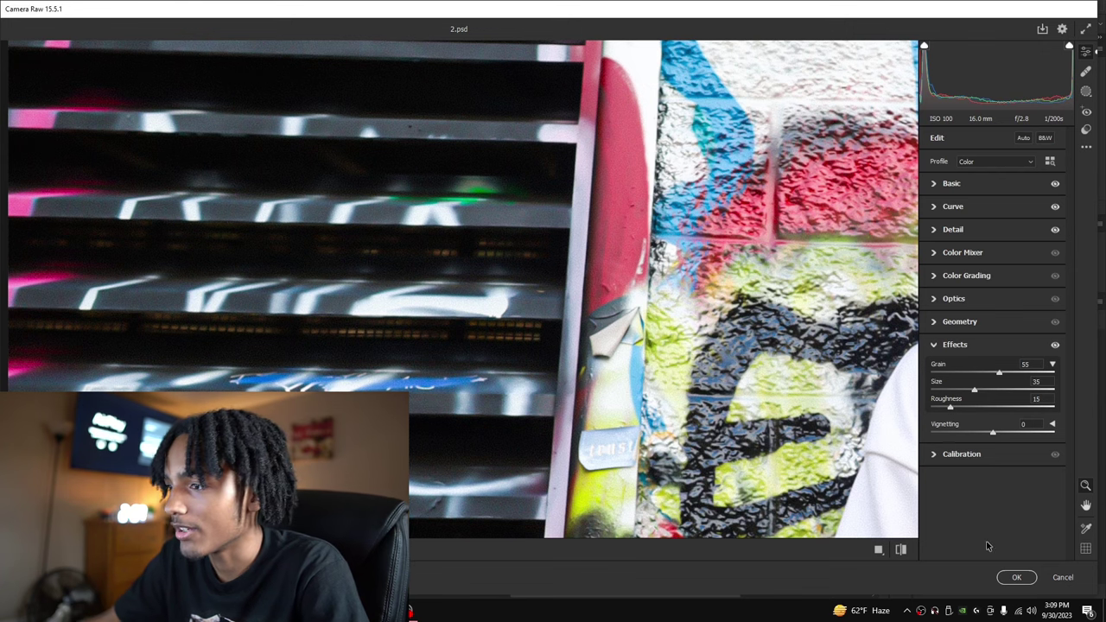
Try the Red Primary Hue at -71 in the Calibration settings, check the whole photo, and reset it to 0.
click(935, 456)
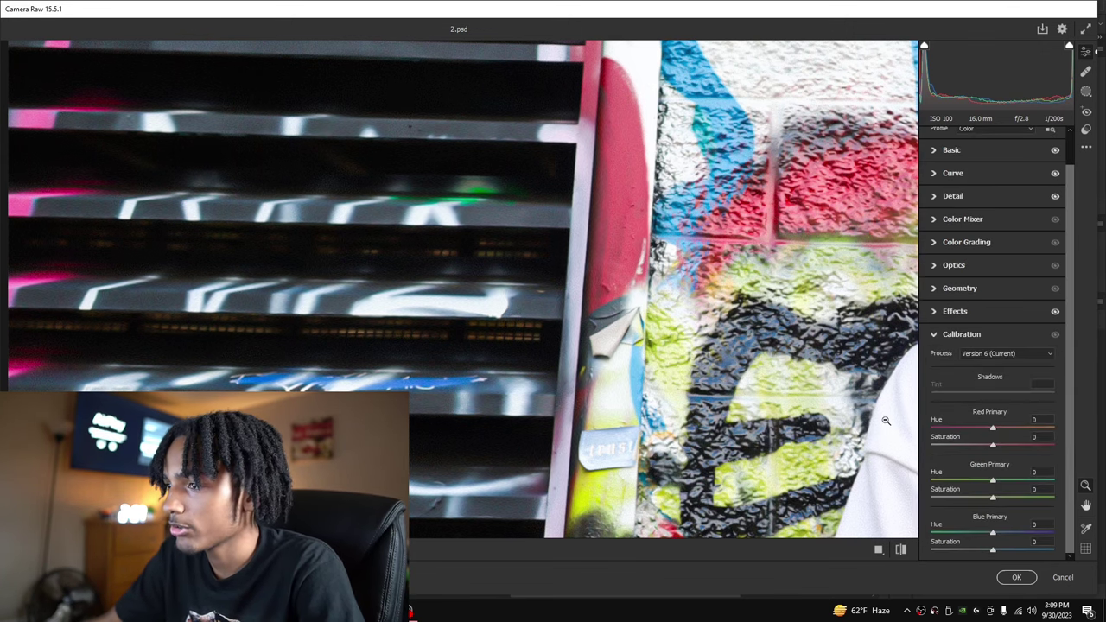
drag(993, 430, 949, 430)
scroll(634, 361, down, 3)
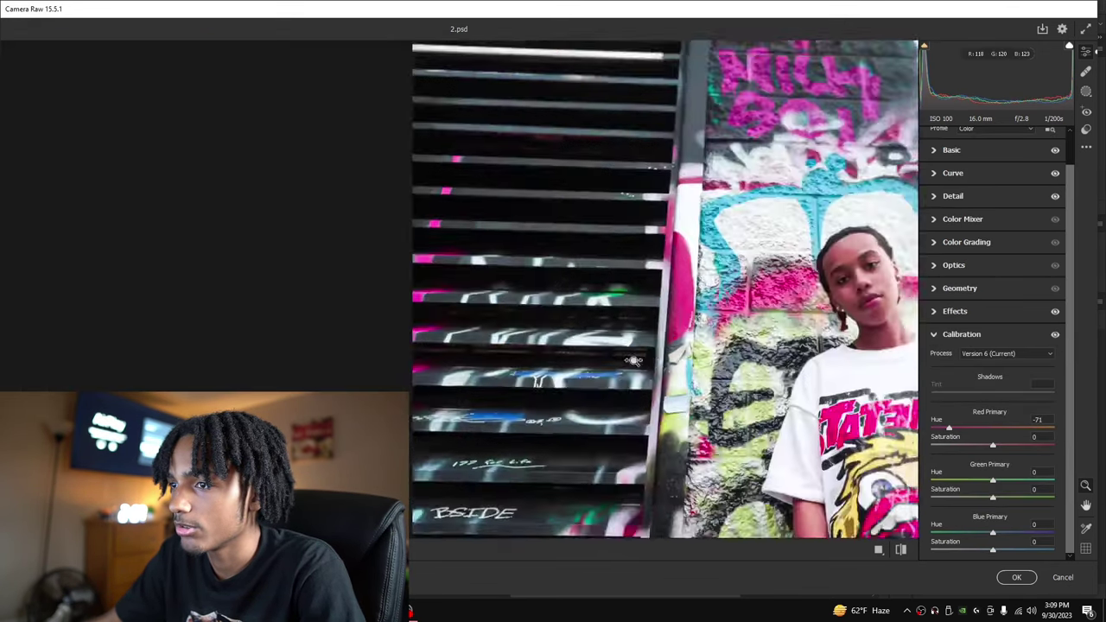
scroll(663, 338, up, 1)
scroll(734, 433, down, 3)
scroll(725, 432, up, 2)
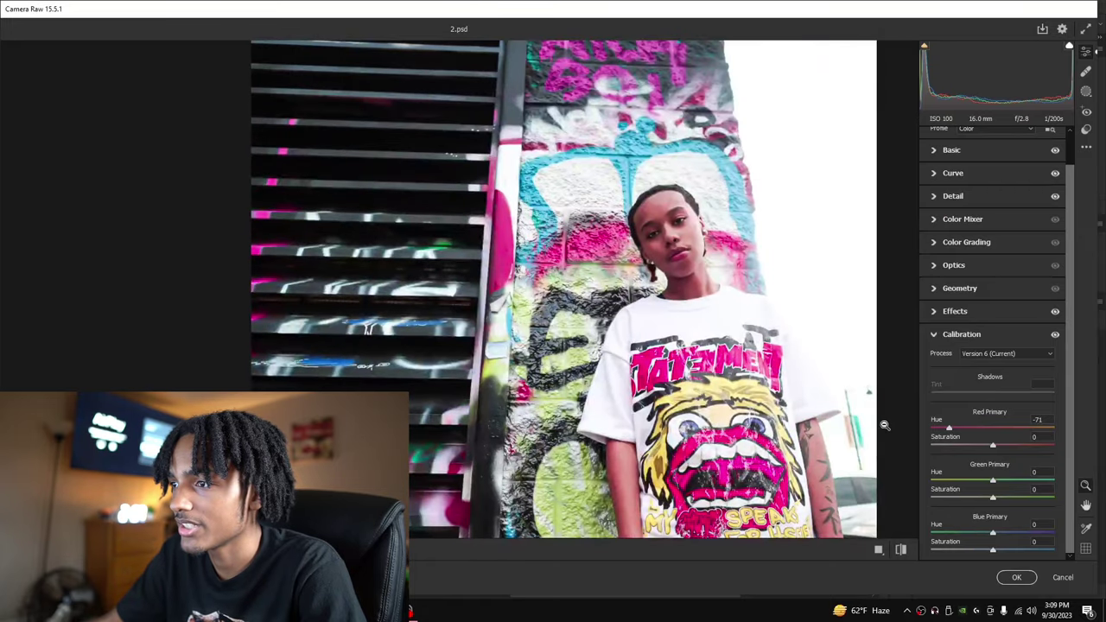
scroll(864, 428, down, 1)
double_click(975, 429)
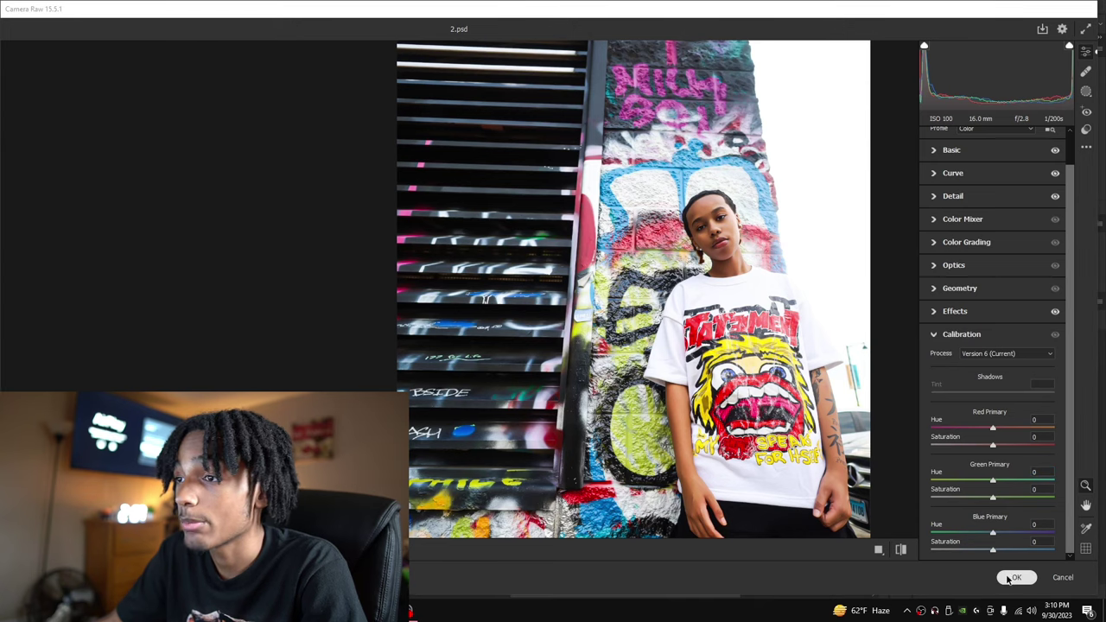
Apply the Camera Raw adjustments to IMG_1644 and reposition the layer to about X -732 px, Y -1035 px.
click(1018, 577)
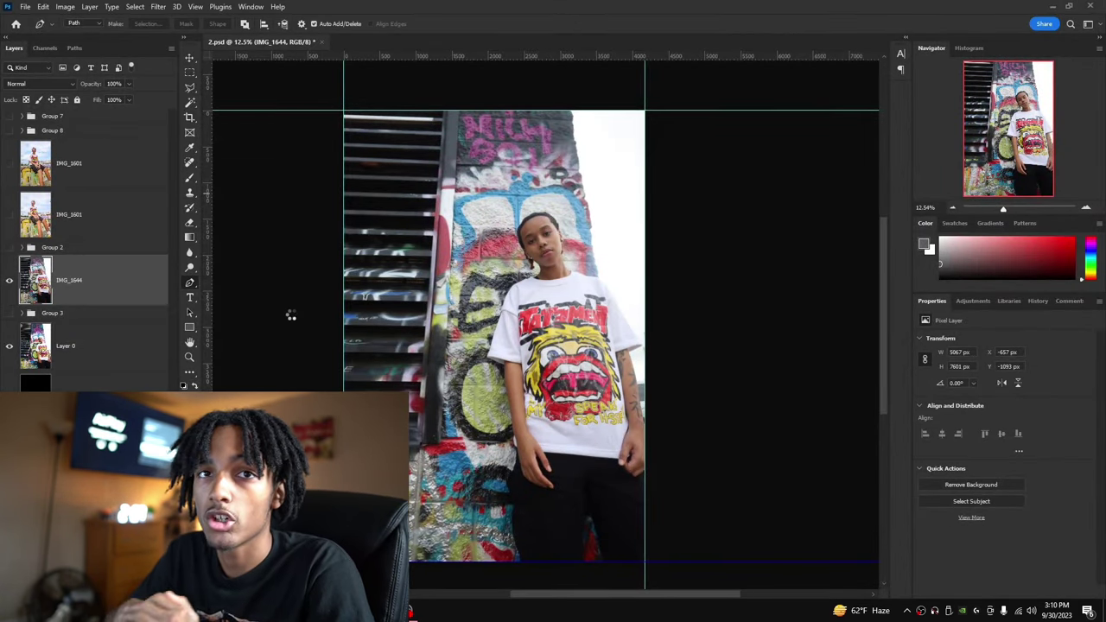
scroll(291, 314, up, 1)
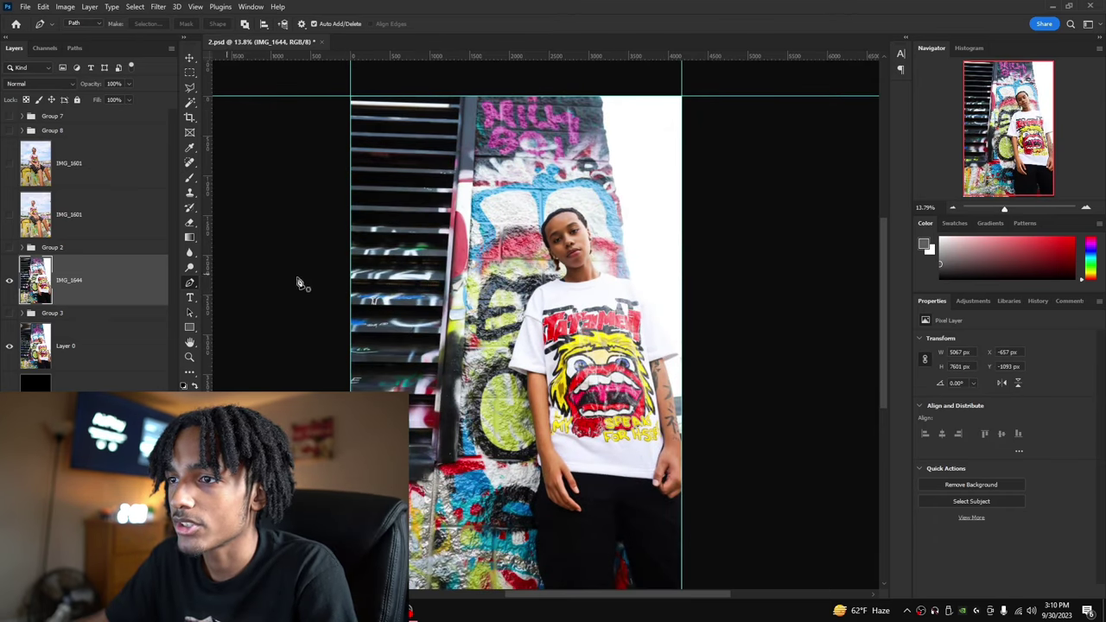
key(ctrl+t)
drag(516, 323, 510, 332)
key(Return)
Add a Brightness/Contrast adjustment layer above IMG_1644 with Brightness at 10.
scroll(487, 304, down, 4)
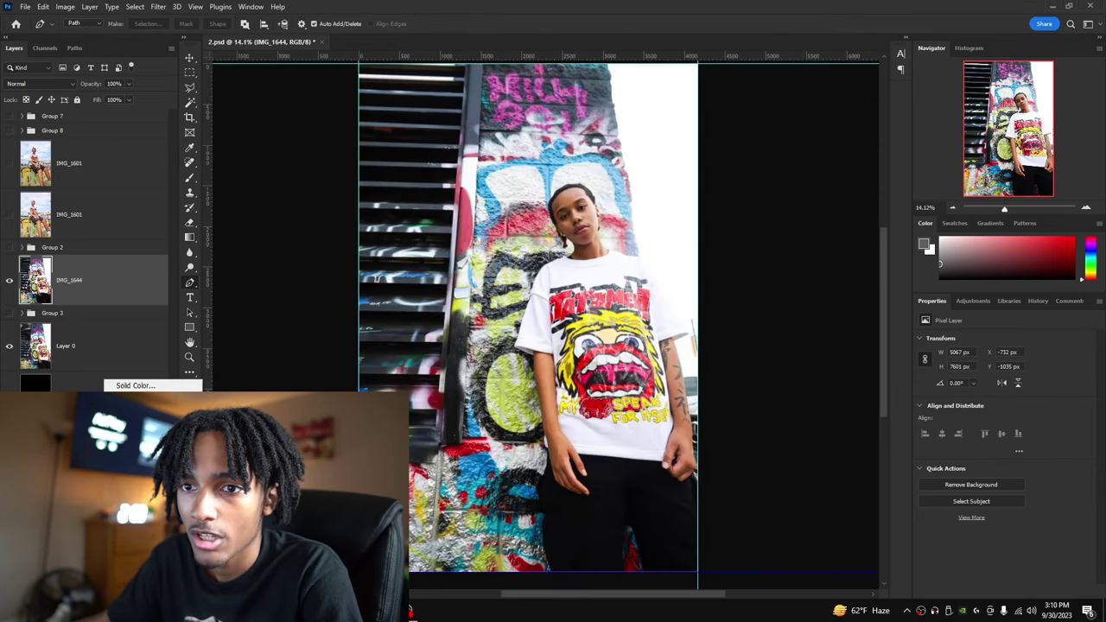
click(136, 432)
mouse_move(1002, 374)
mouse_down()
mouse_move(984, 371)
mouse_move(1015, 371)
mouse_up()
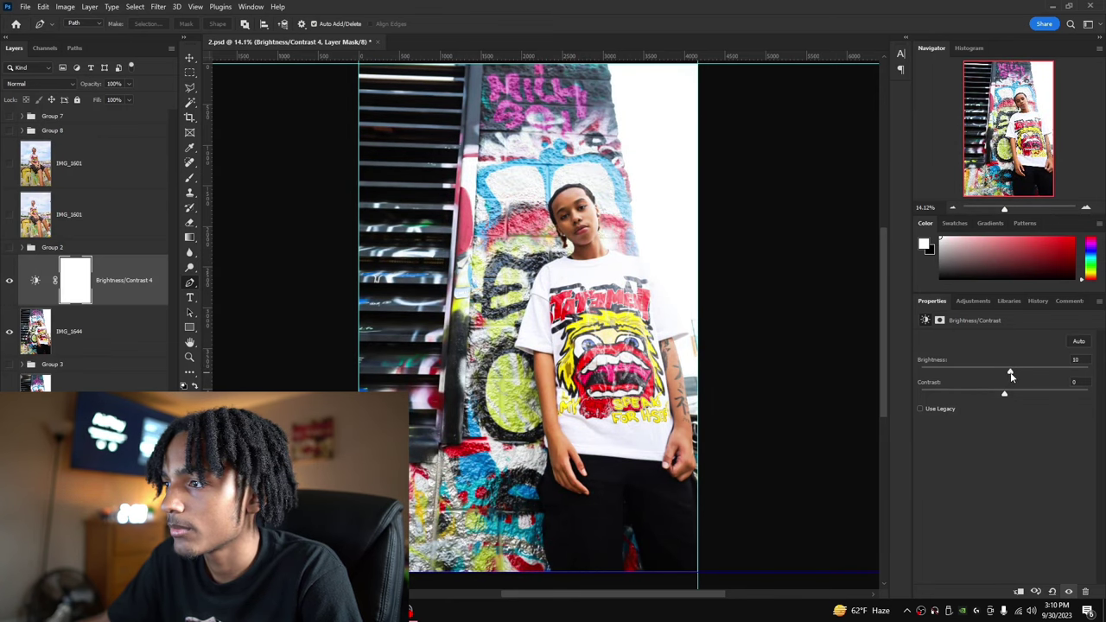
Add a Levels adjustment layer above Brightness/Contrast 4.
scroll(572, 309, up, 4)
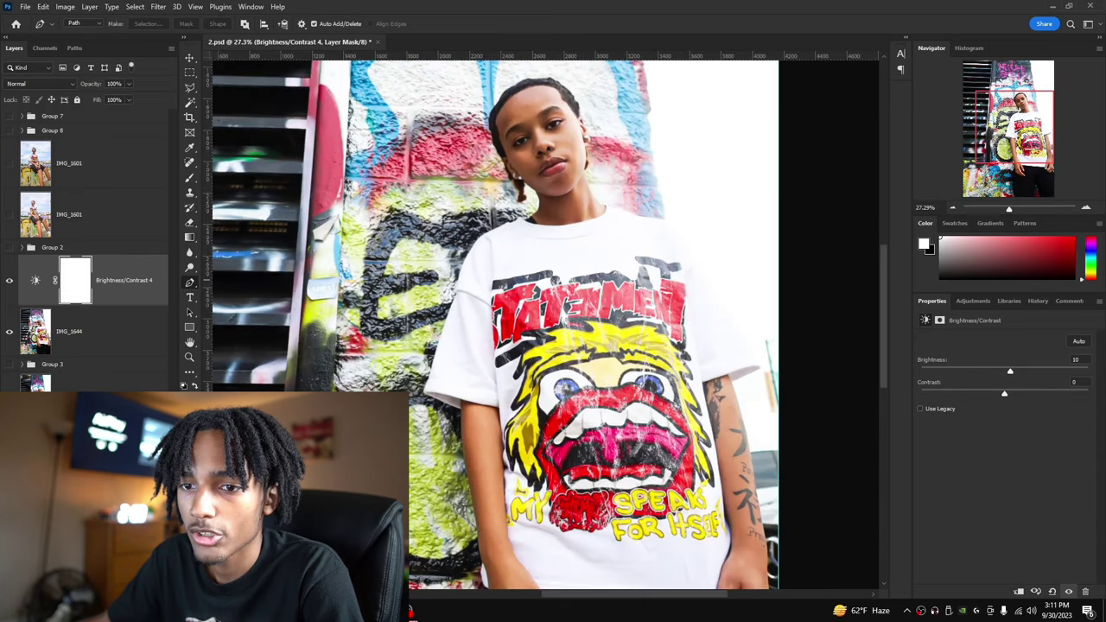
click(134, 440)
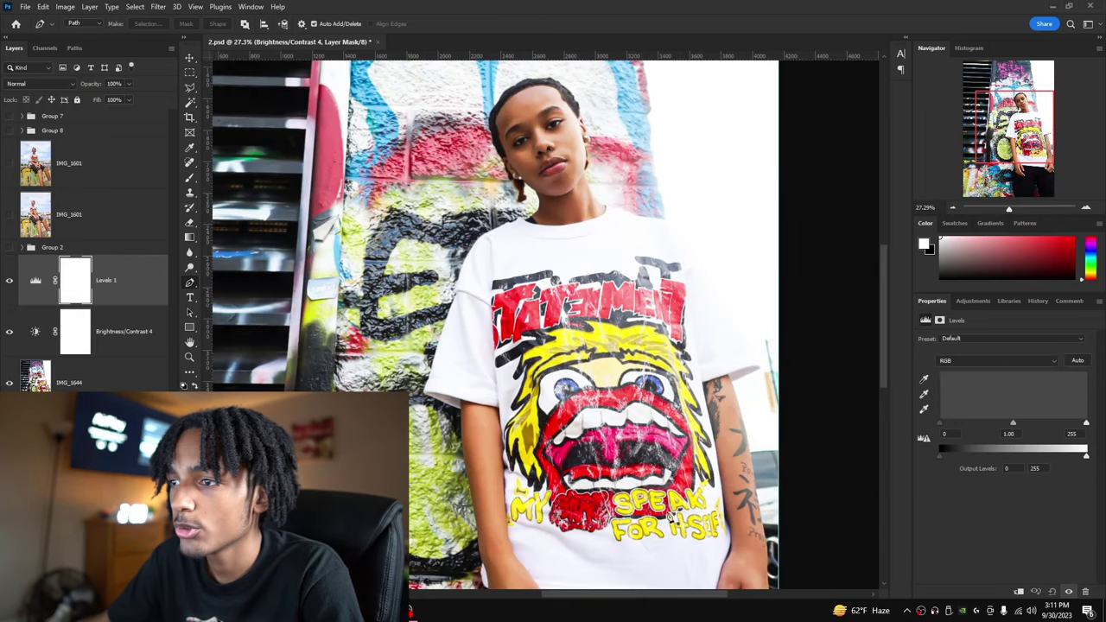
scroll(497, 482, right, 1)
scroll(497, 482, down, 3)
drag(533, 594, 518, 593)
scroll(518, 519, down, 1)
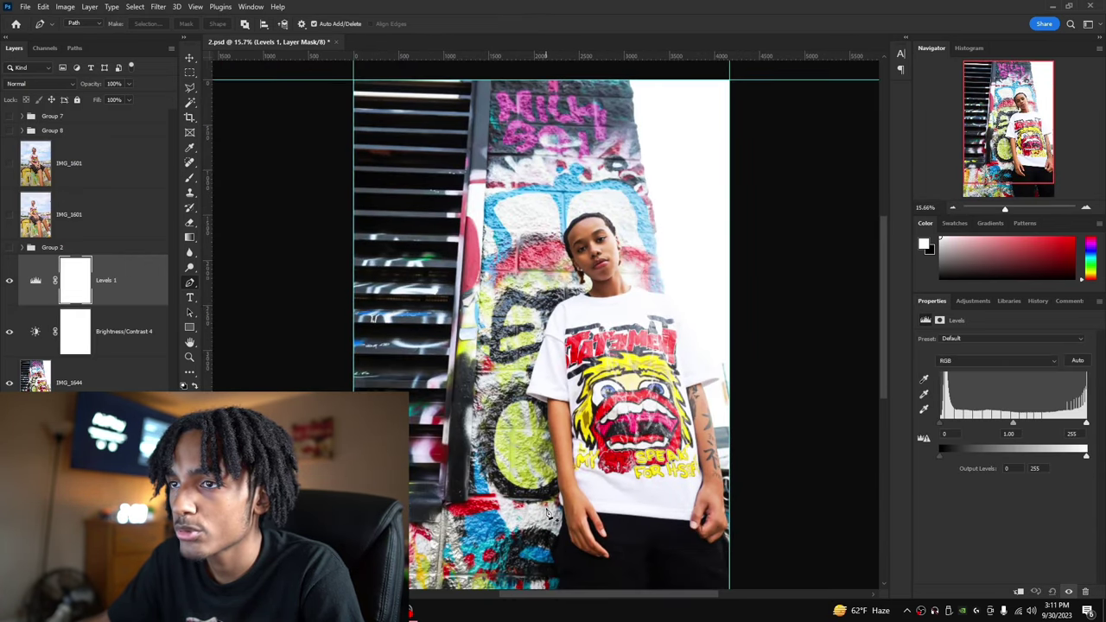
scroll(519, 445, up, 1)
Try an output black level of 20 on Levels 1 and check it on the whole photo.
mouse_move(943, 456)
mouse_down()
mouse_move(1066, 461)
mouse_move(942, 460)
mouse_up()
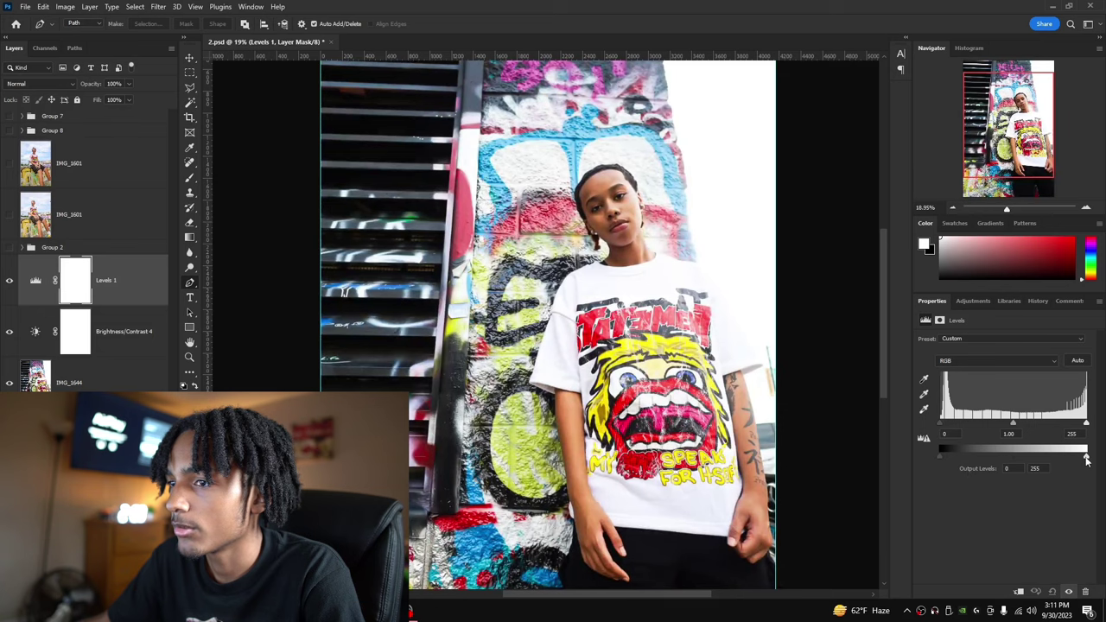
mouse_move(1087, 460)
mouse_down()
mouse_move(956, 456)
mouse_move(1086, 452)
mouse_up()
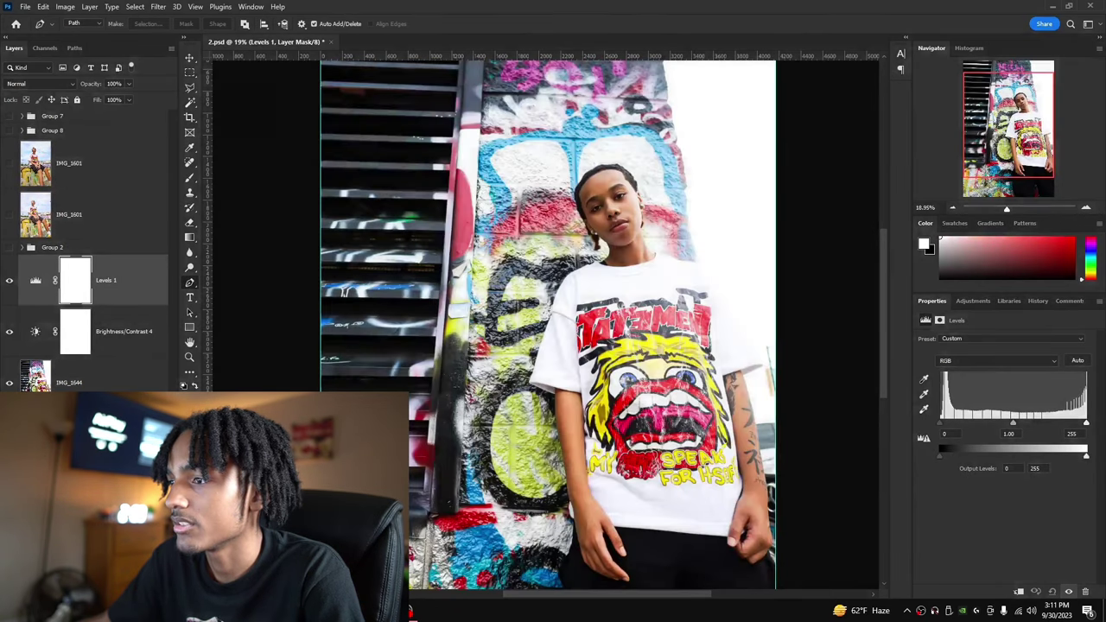
drag(940, 460, 950, 456)
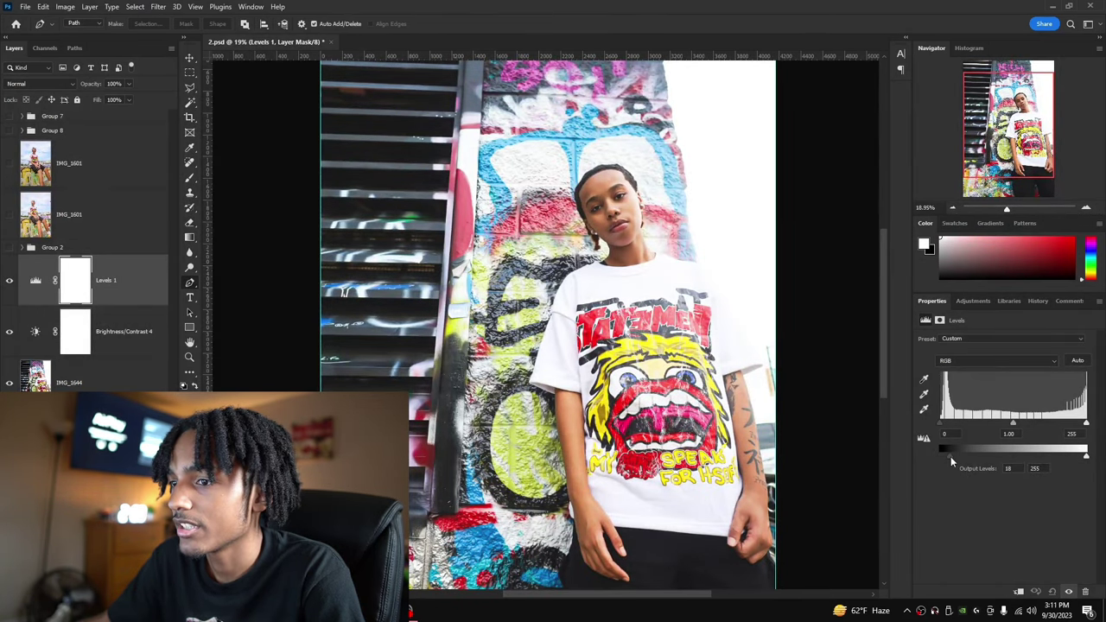
scroll(521, 391, down, 2)
scroll(522, 392, down, 2)
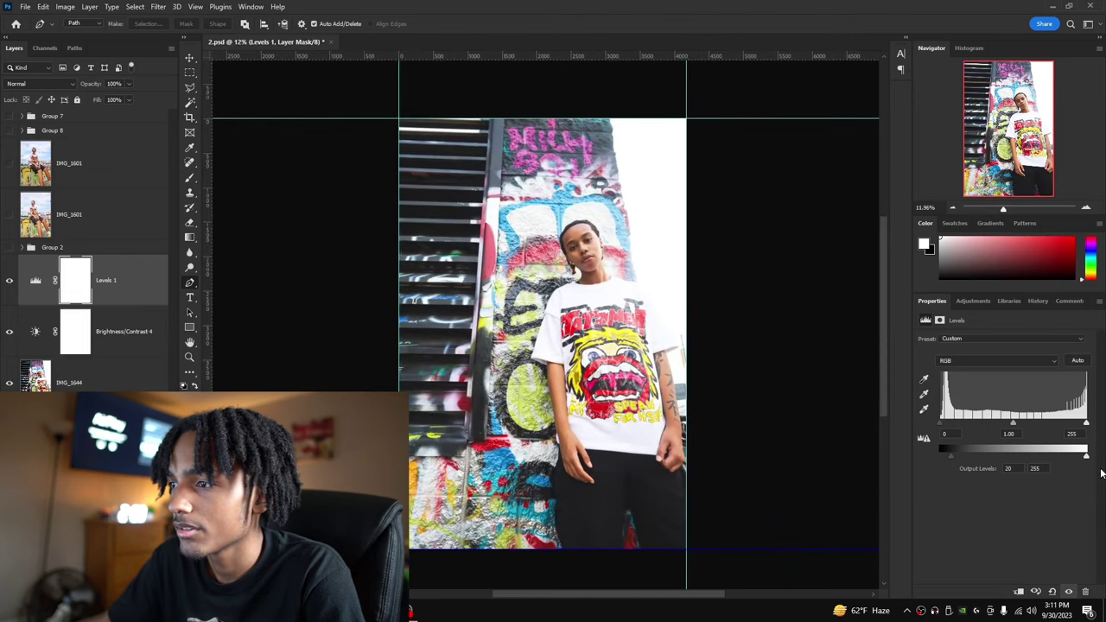
Compare the photo with the Levels 1 adjustment hidden and shown.
click(10, 280)
click(10, 280)
click(9, 280)
click(9, 280)
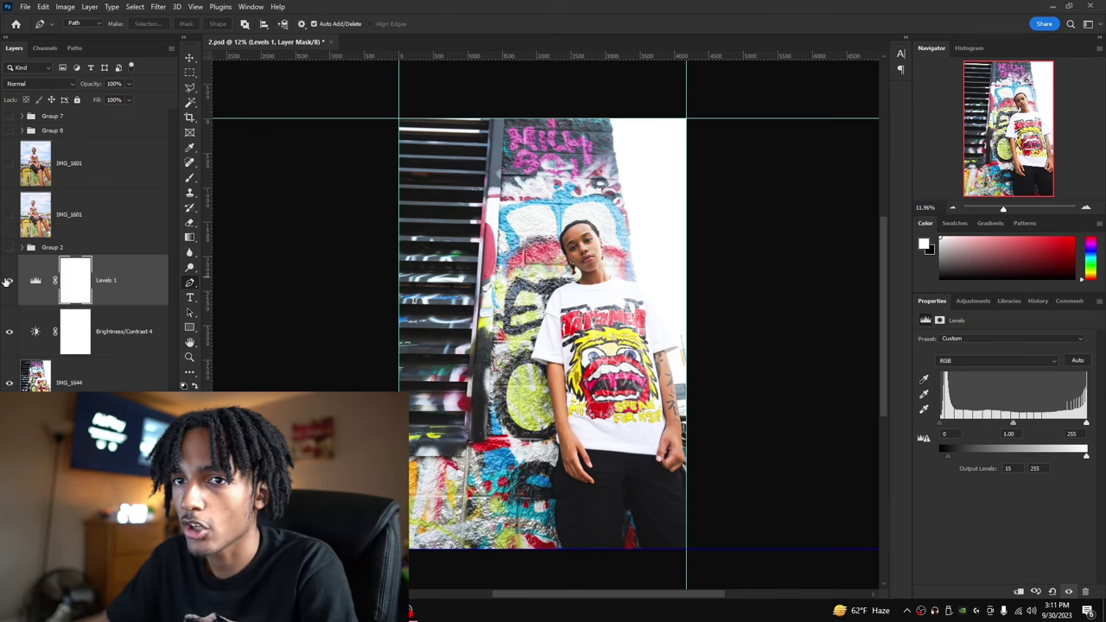
click(9, 281)
click(8, 281)
Set the output black level of Levels 1 to 10 and check the whole photo.
scroll(410, 353, up, 4)
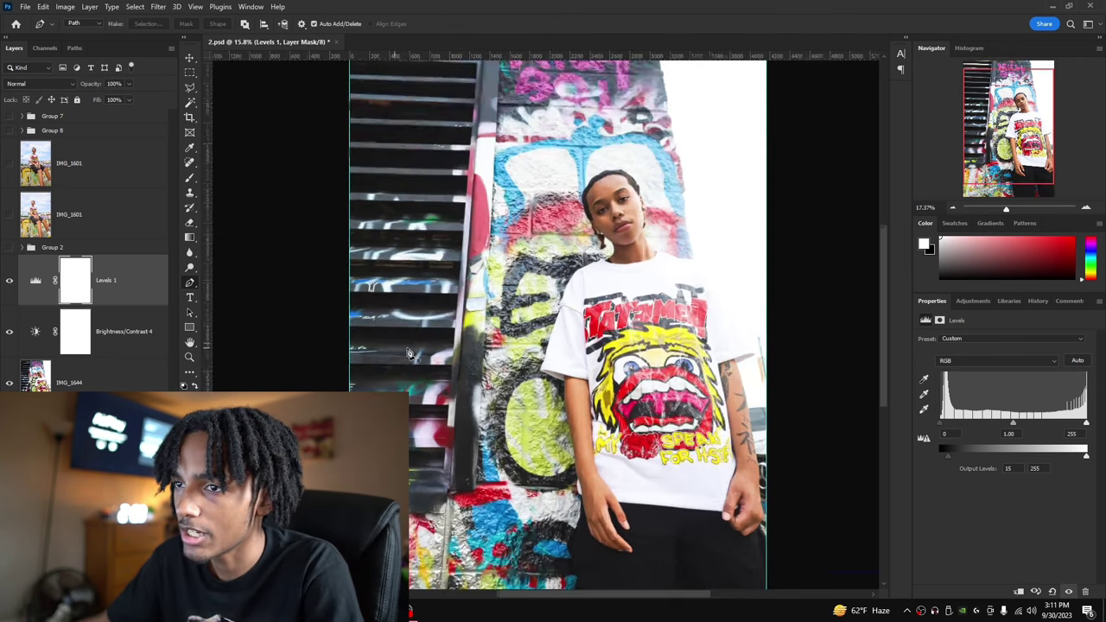
scroll(597, 312, down, 1)
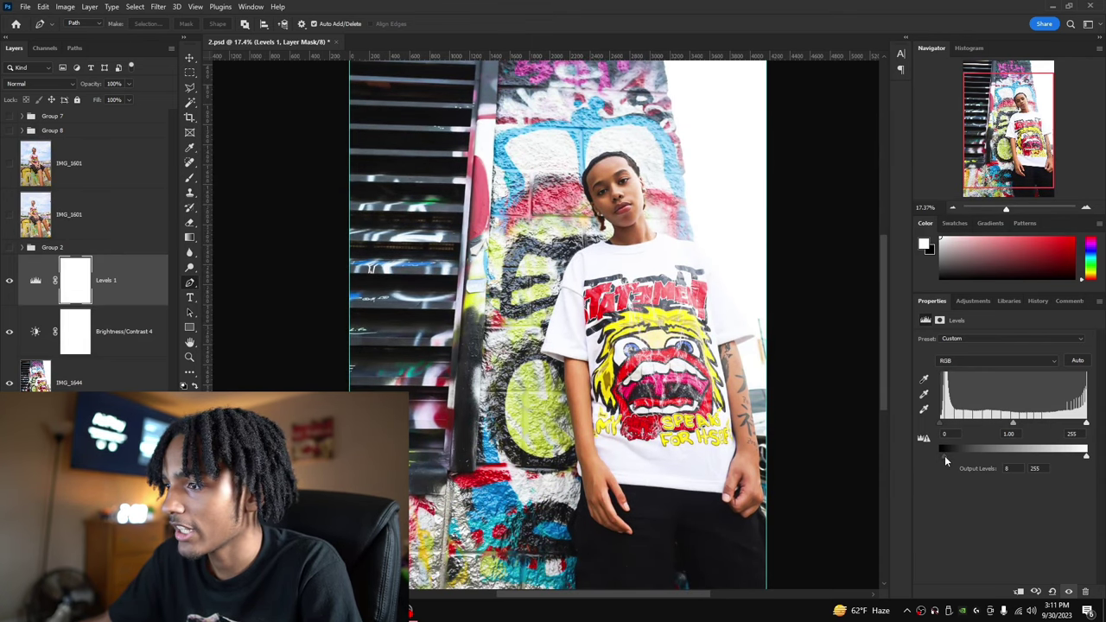
drag(945, 458, 946, 458)
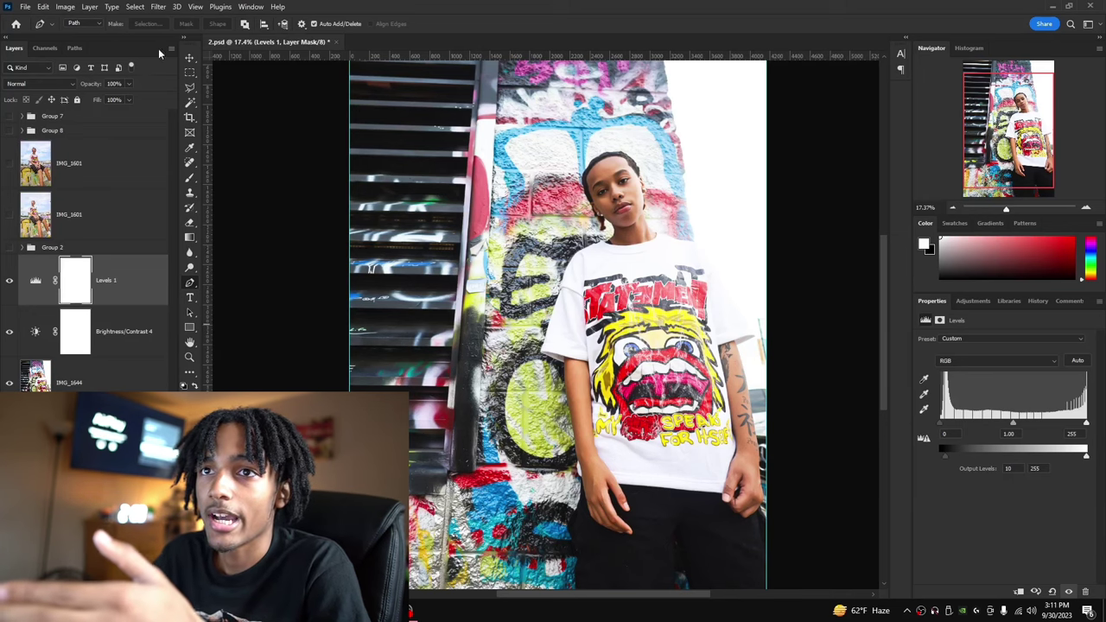
key(v)
scroll(602, 536, down, 2)
scroll(628, 471, down, 1)
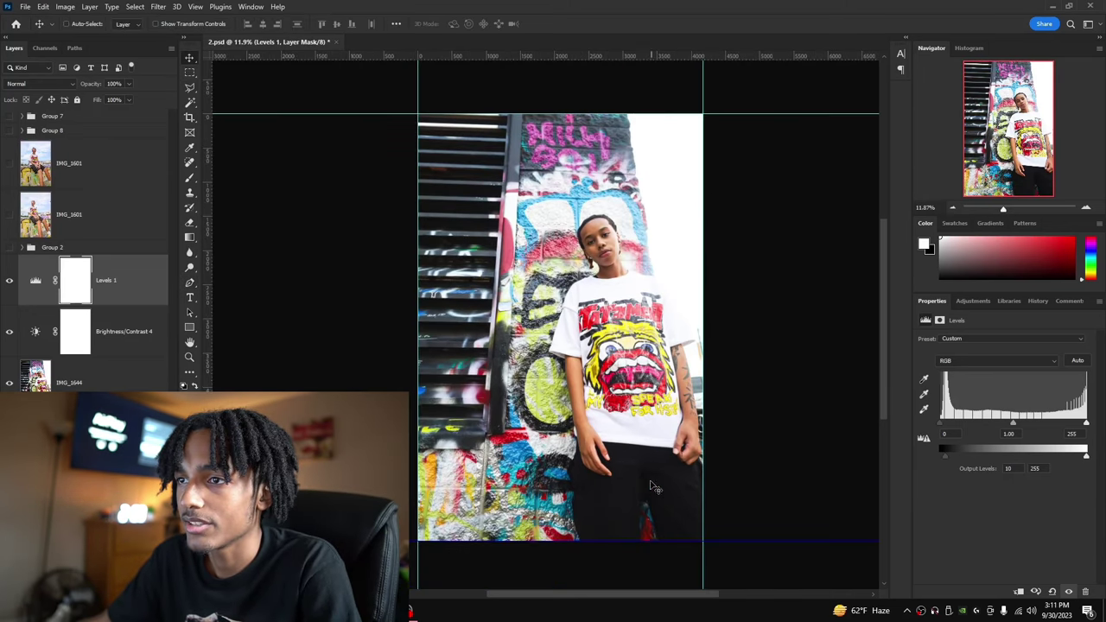
scroll(654, 402, up, 1)
scroll(520, 311, up, 1)
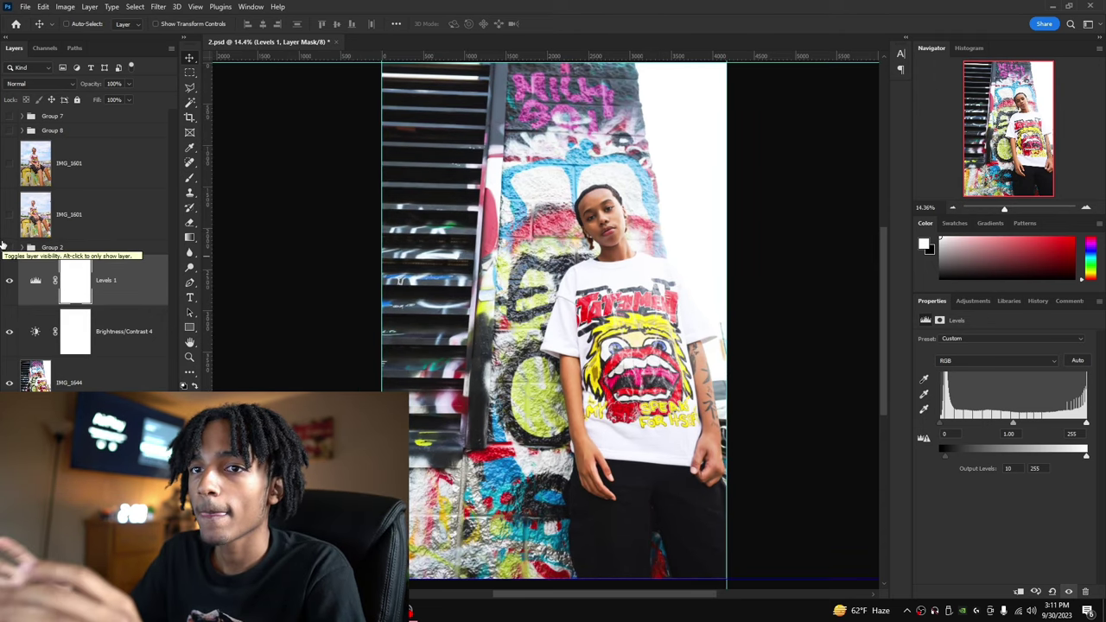
Create a new empty layer above Levels 1 and activate the Brush tool.
key(ctrl+shift+n)
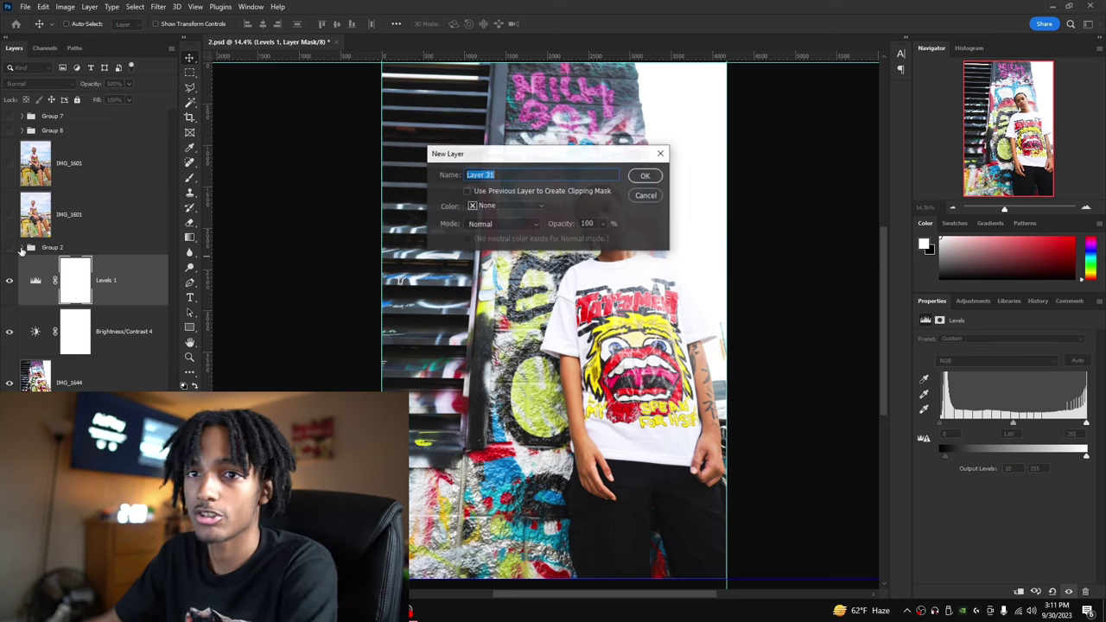
key(Return)
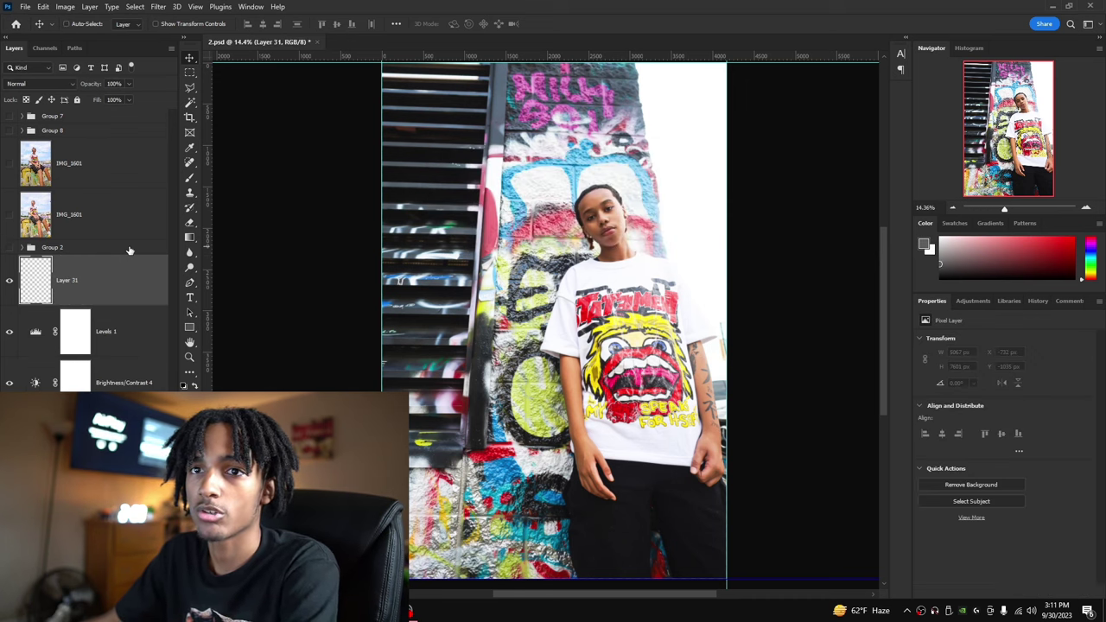
click(189, 178)
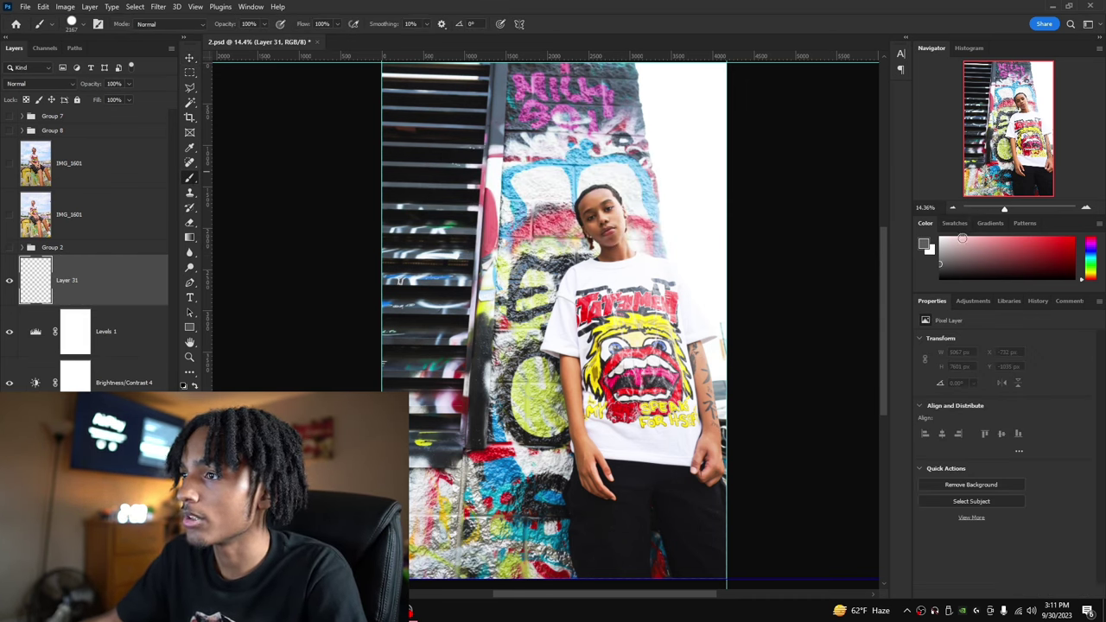
Enlarge the brush to 5000 px with 0% hardness.
drag(530, 294, 518, 316)
right_click(519, 313)
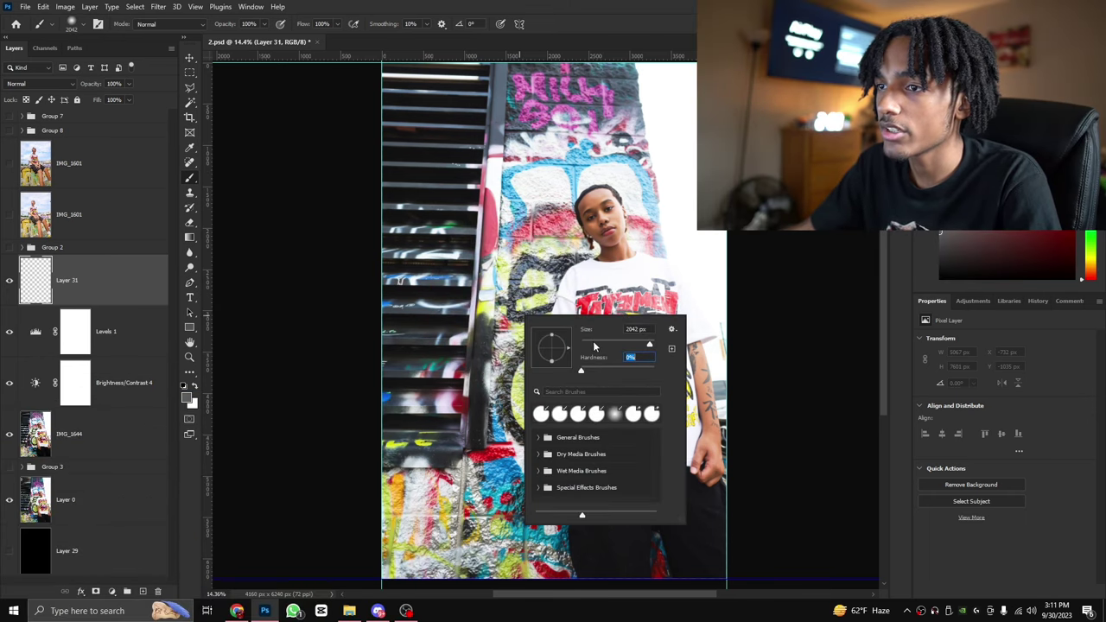
drag(453, 302, 585, 304)
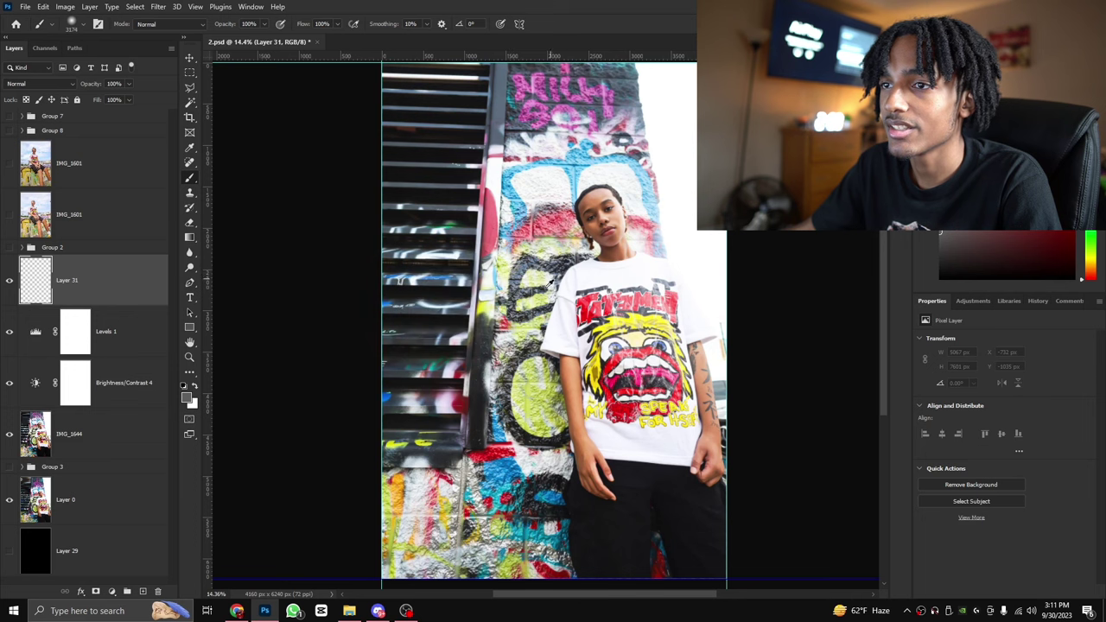
scroll(537, 336, down, 5)
drag(534, 377, 610, 372)
right_click(575, 373)
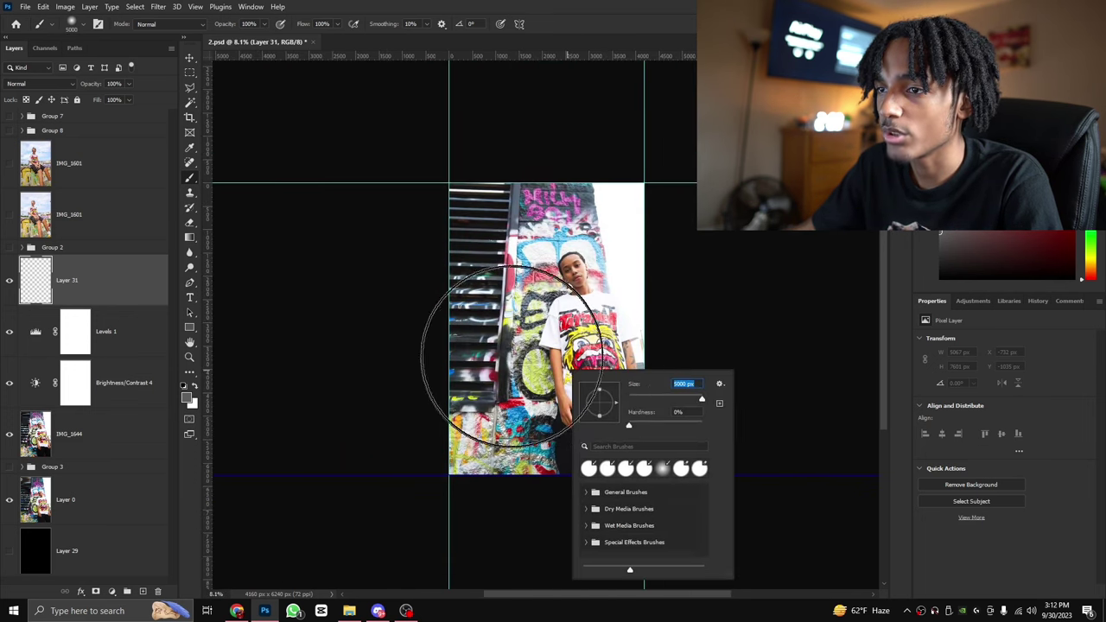
click(190, 167)
click(191, 176)
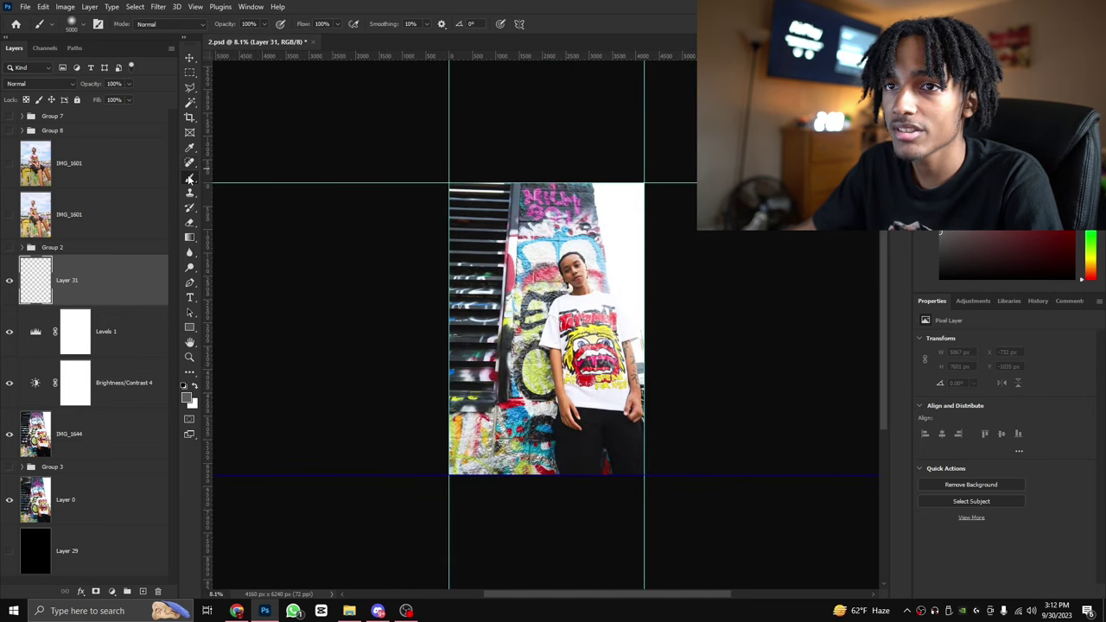
Try brush sizes of 146 px and 168 px, and return the brush to 5000 px.
right_click(419, 350)
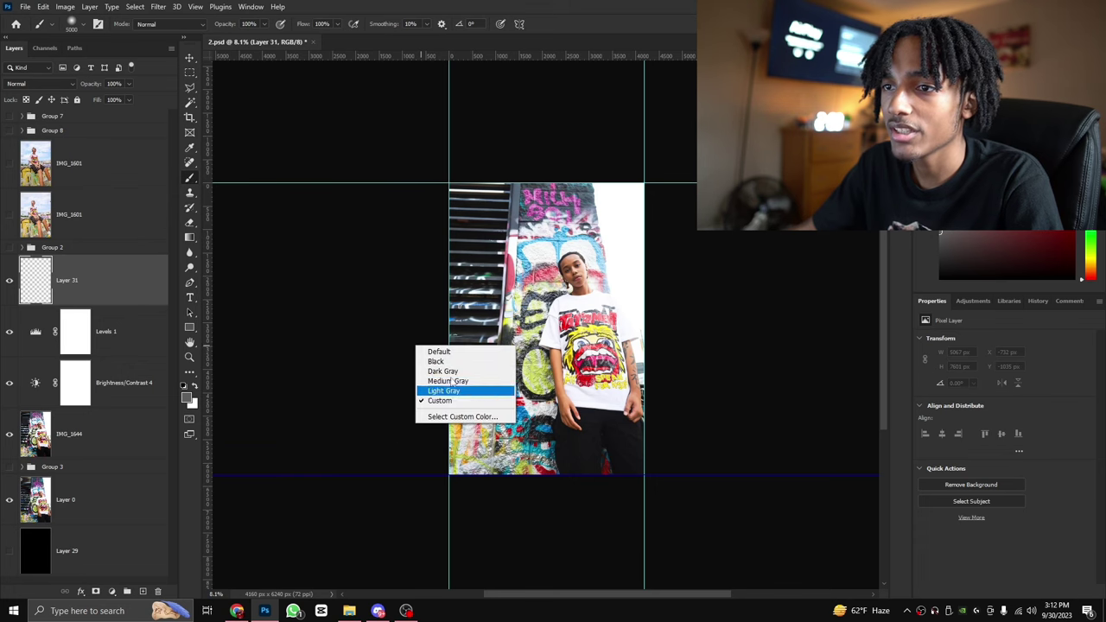
right_click(542, 310)
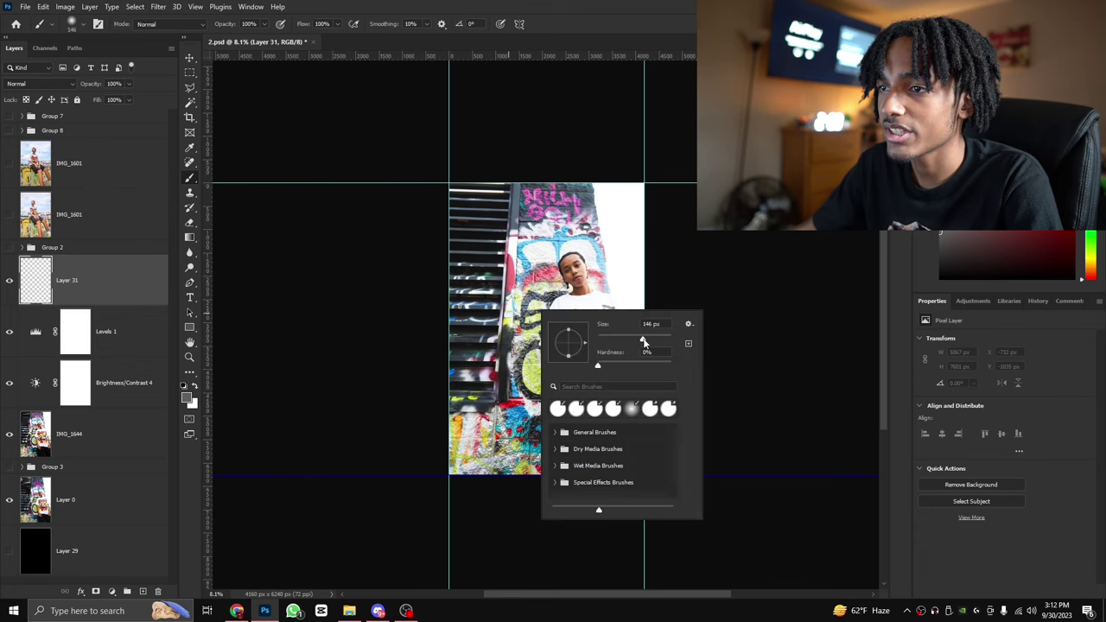
click(506, 327)
drag(505, 326, 539, 330)
scroll(537, 332, up, 3)
right_click(537, 333)
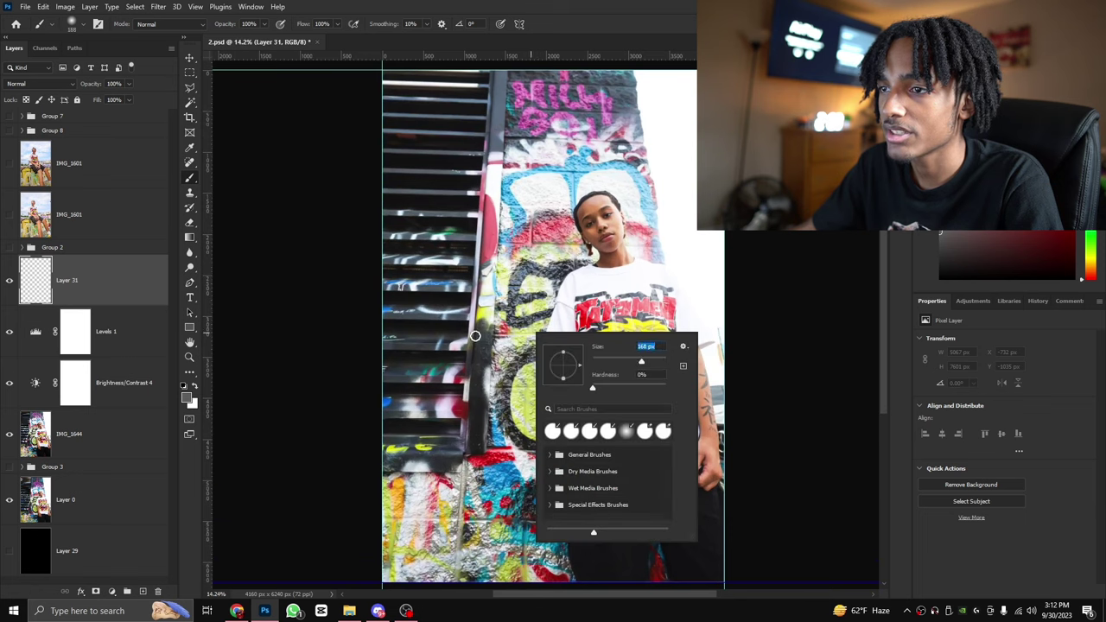
right_click(523, 335)
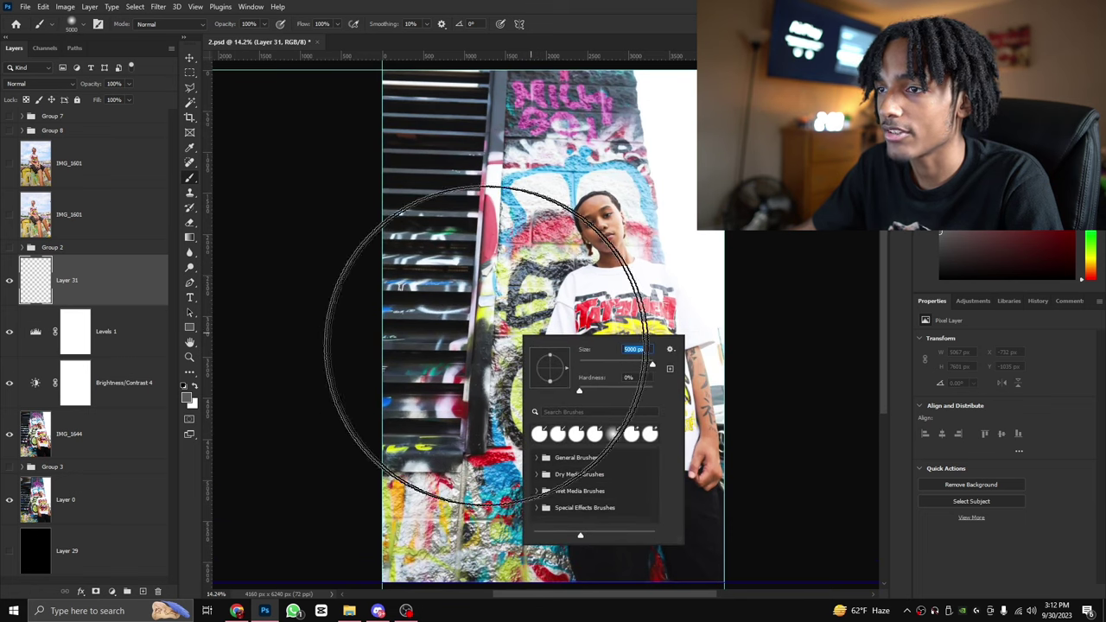
Try a gray dab over the shutters and graffiti with brush hardness at 91%, and undo the dab.
click(647, 393)
click(468, 304)
click(468, 309)
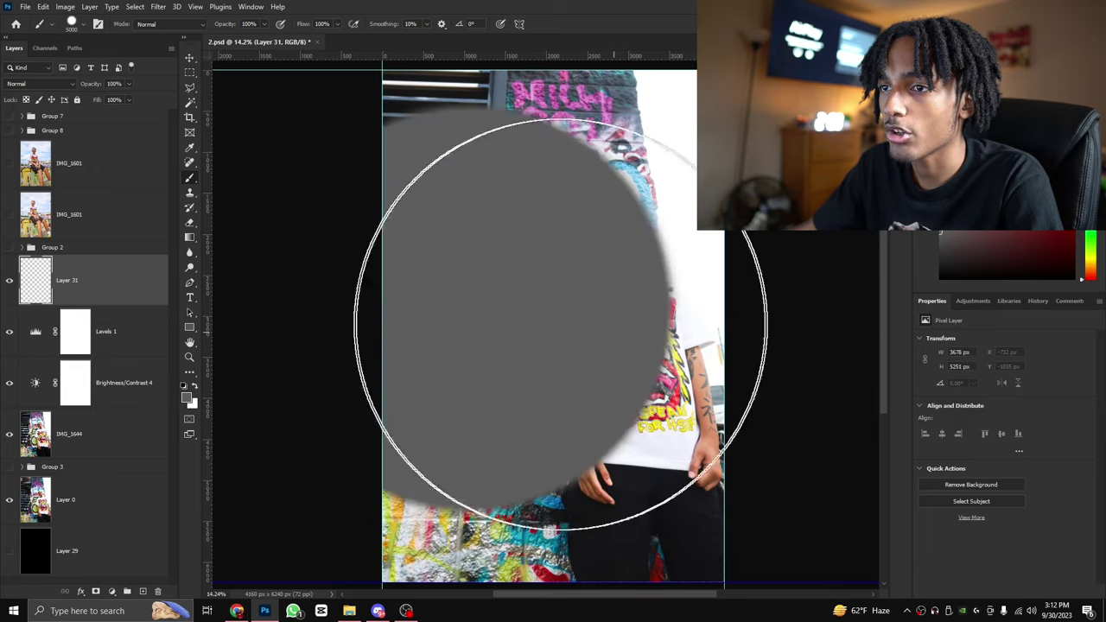
key(ctrl+z)
Try a gray dab over the shutters and model with brush hardness at 100%, and undo the dab.
right_click(520, 327)
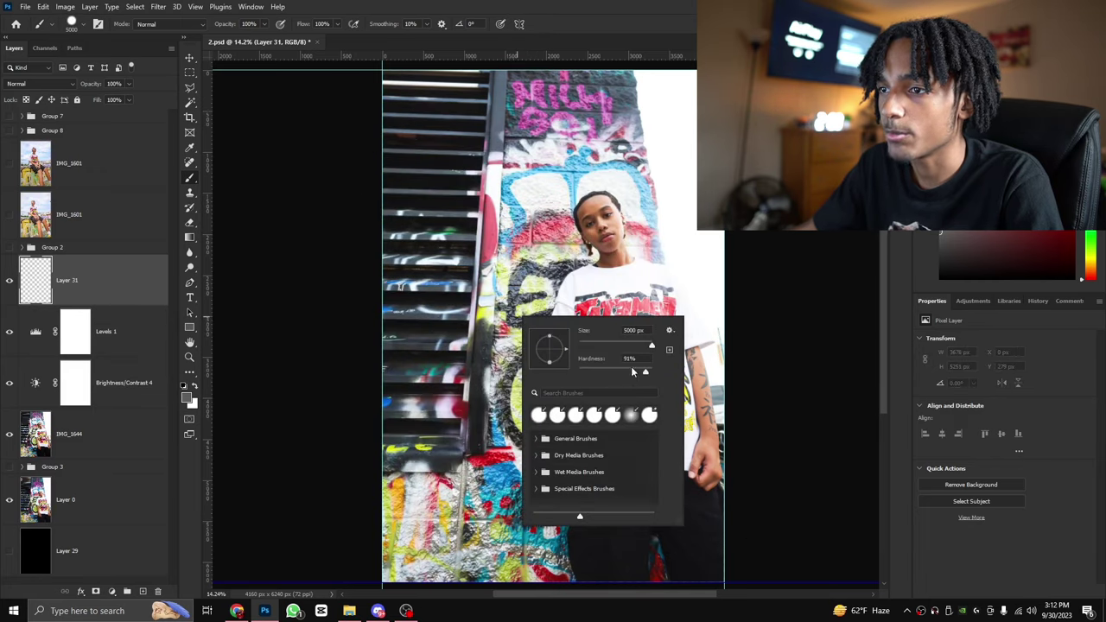
drag(646, 372, 679, 375)
click(494, 305)
click(494, 297)
key(ctrl+z)
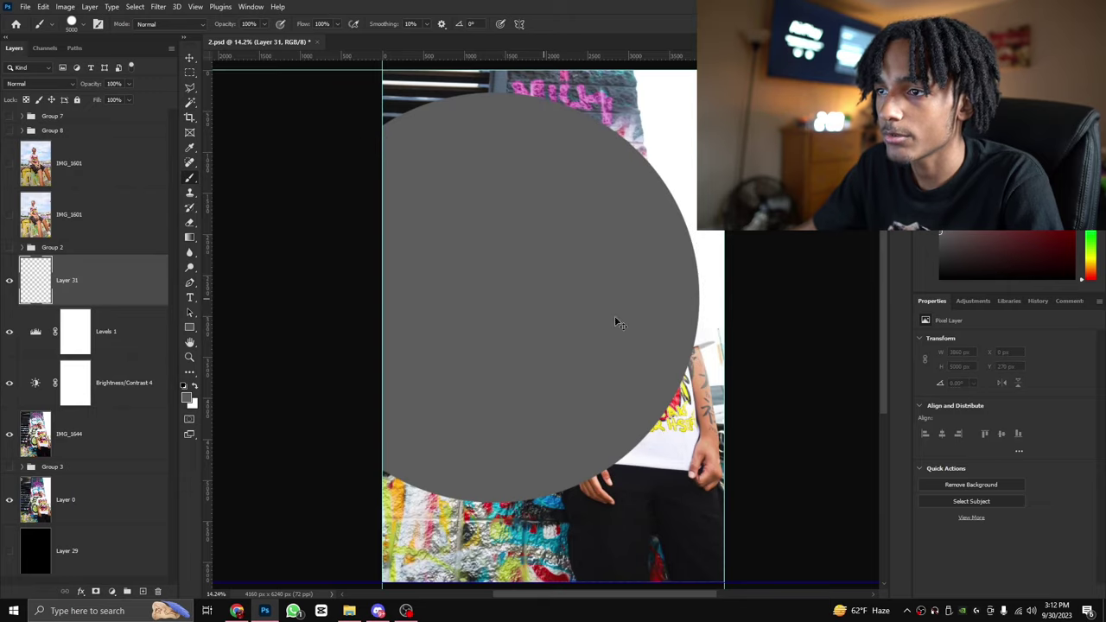
key(ctrl+z)
Try a soft gray dab beside the model with brush hardness at 0%, and undo the dab.
right_click(620, 341)
key(Return)
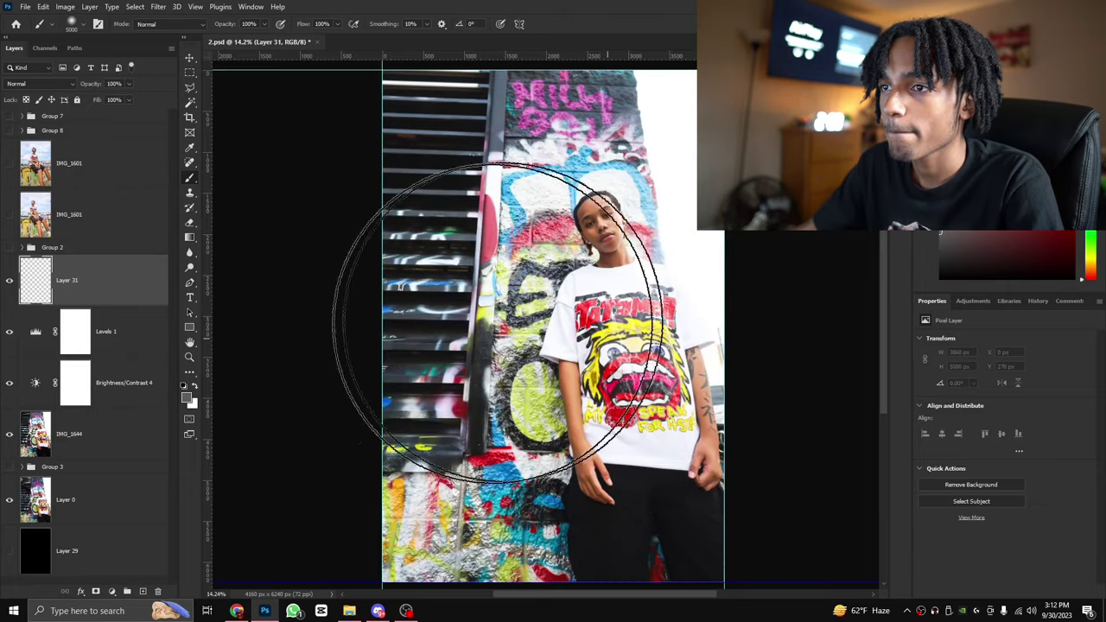
click(535, 311)
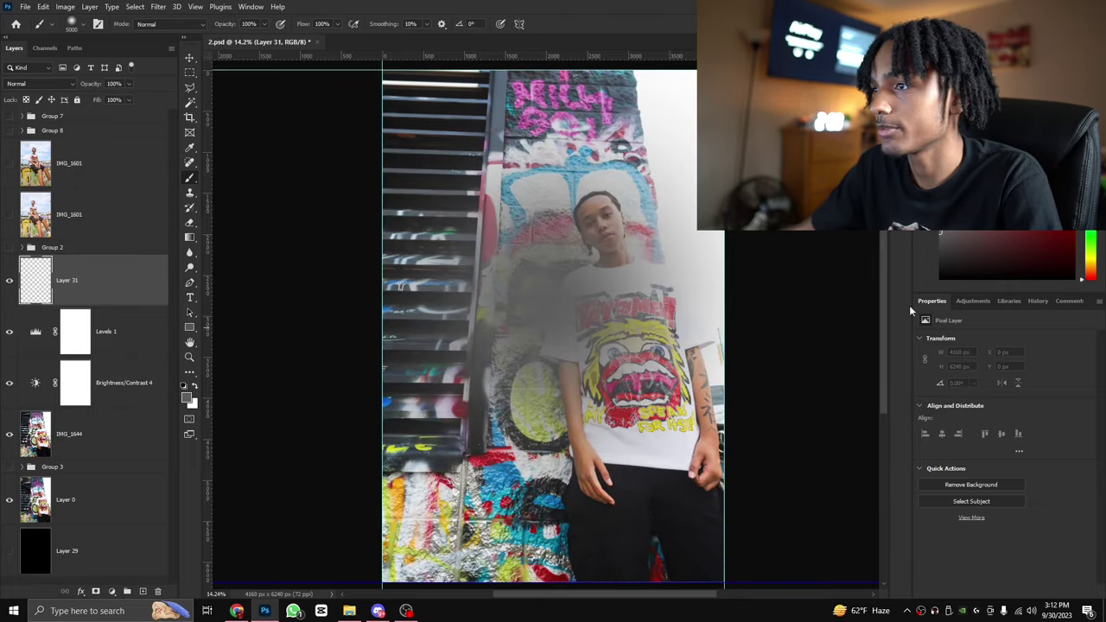
key(ctrl+z)
scroll(519, 329, down, 3)
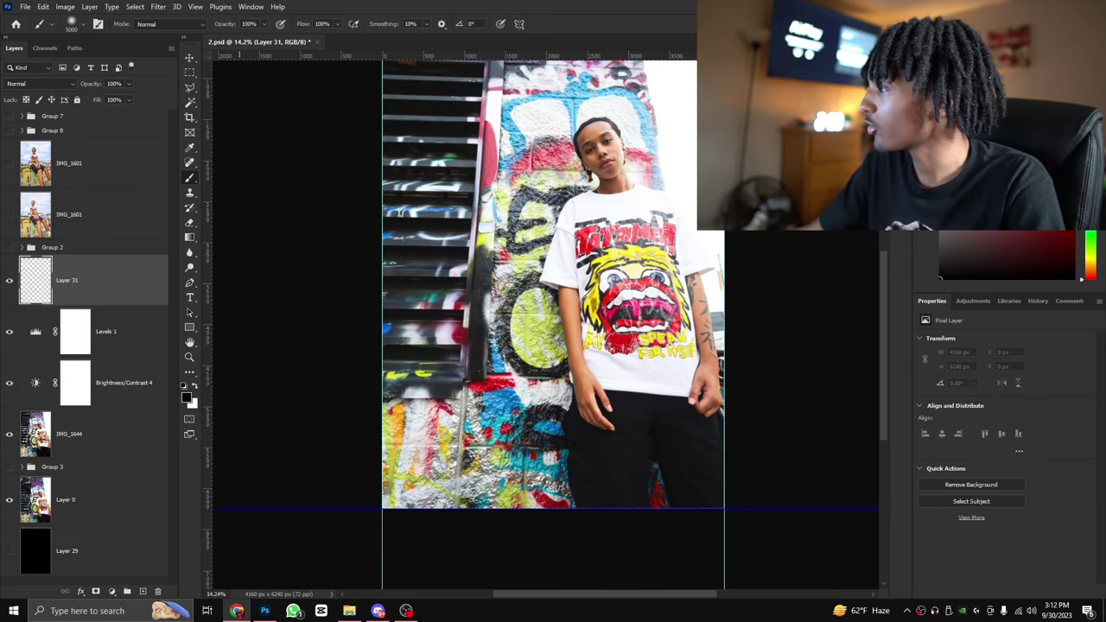
Switch to Chrome and examine the edge shading in the first photos of the Instagram shorts post.
click(236, 611)
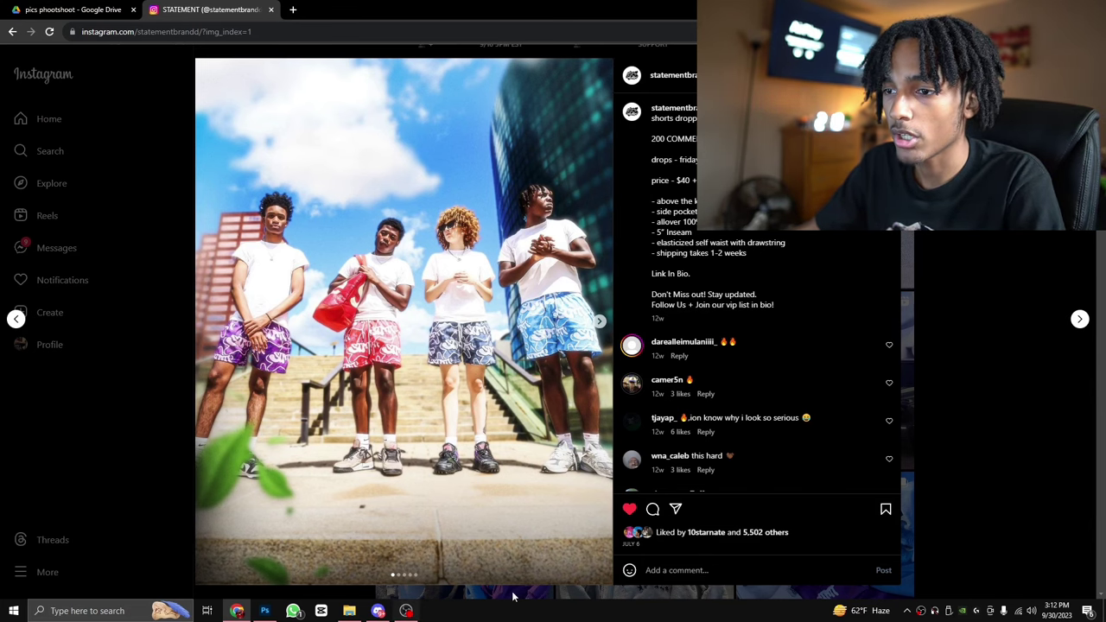
click(601, 321)
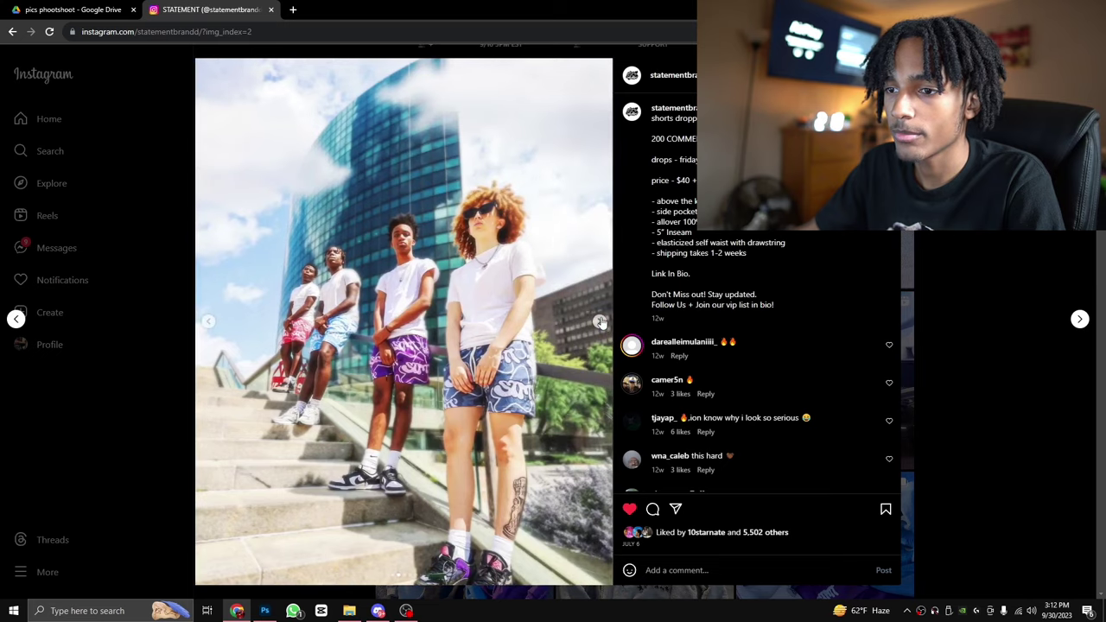
click(601, 321)
click(209, 321)
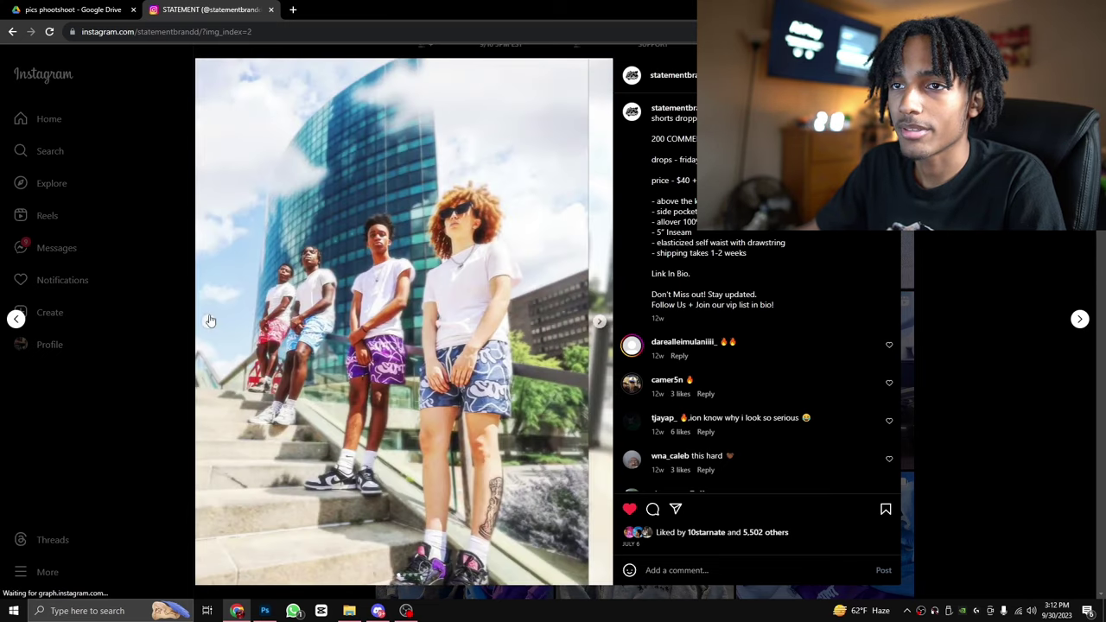
click(209, 321)
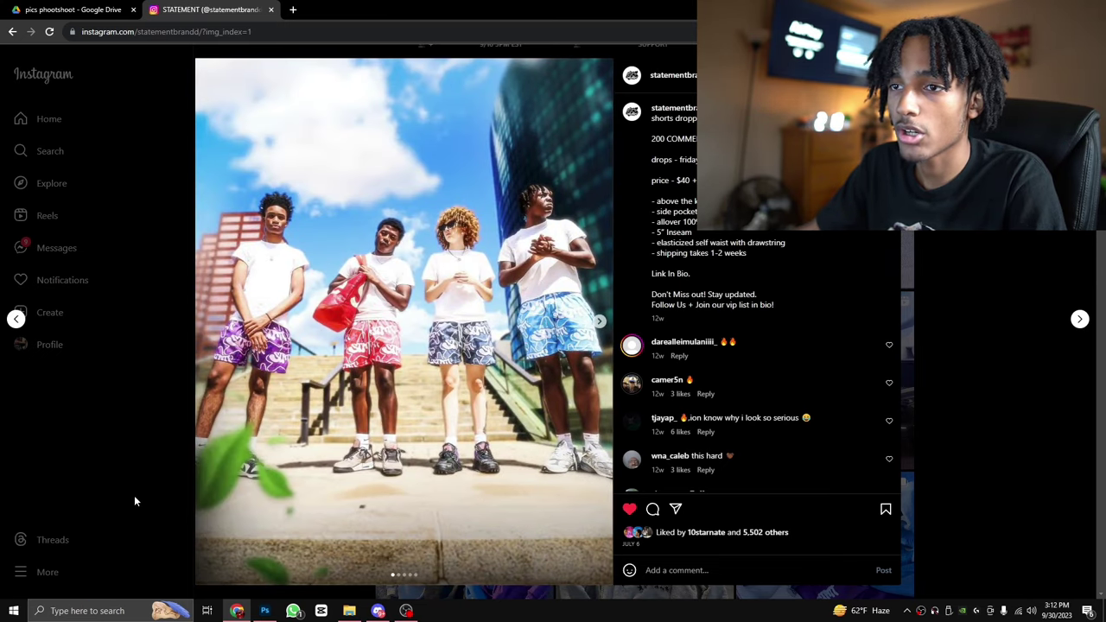
click(134, 495)
Look through the photos of the two graffiti T-shirt posts on the brand's Instagram page, and return to Photoshop.
click(685, 320)
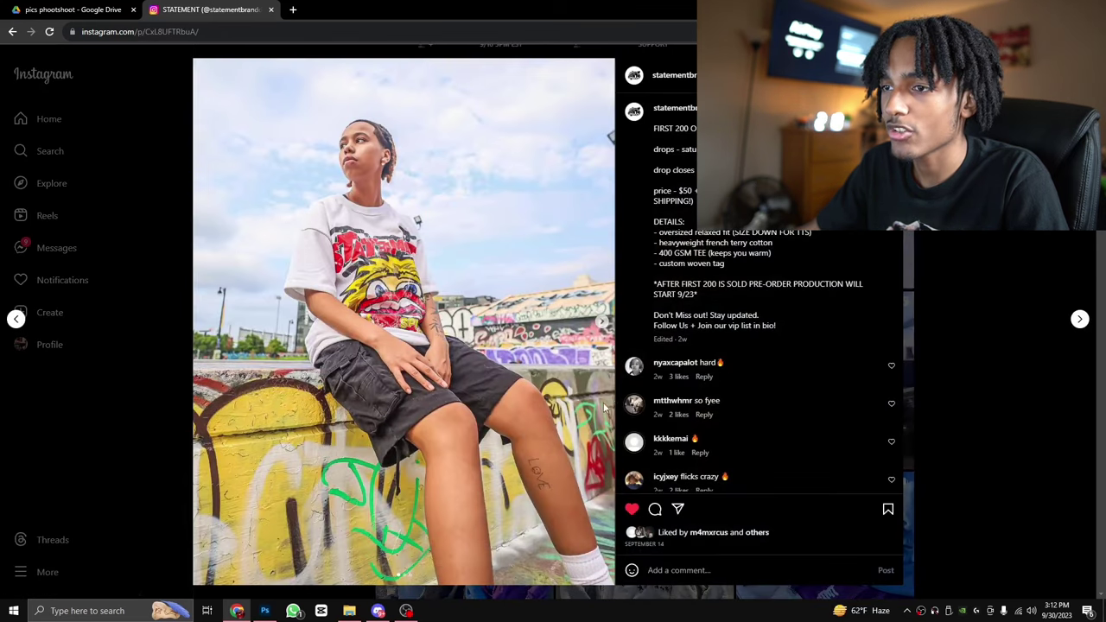
click(603, 320)
click(602, 320)
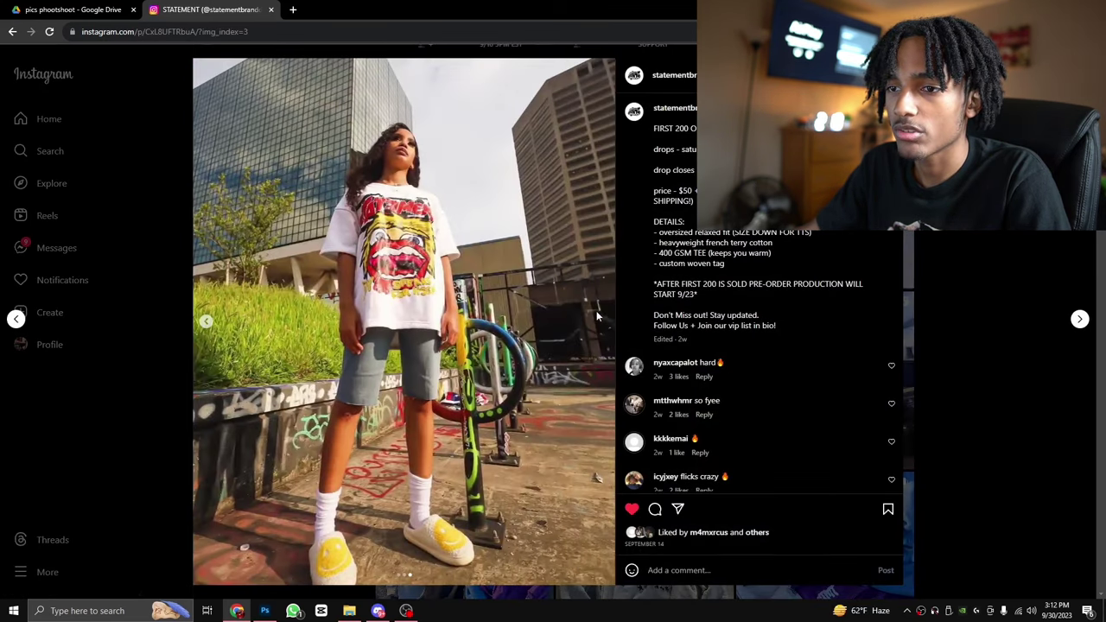
click(946, 280)
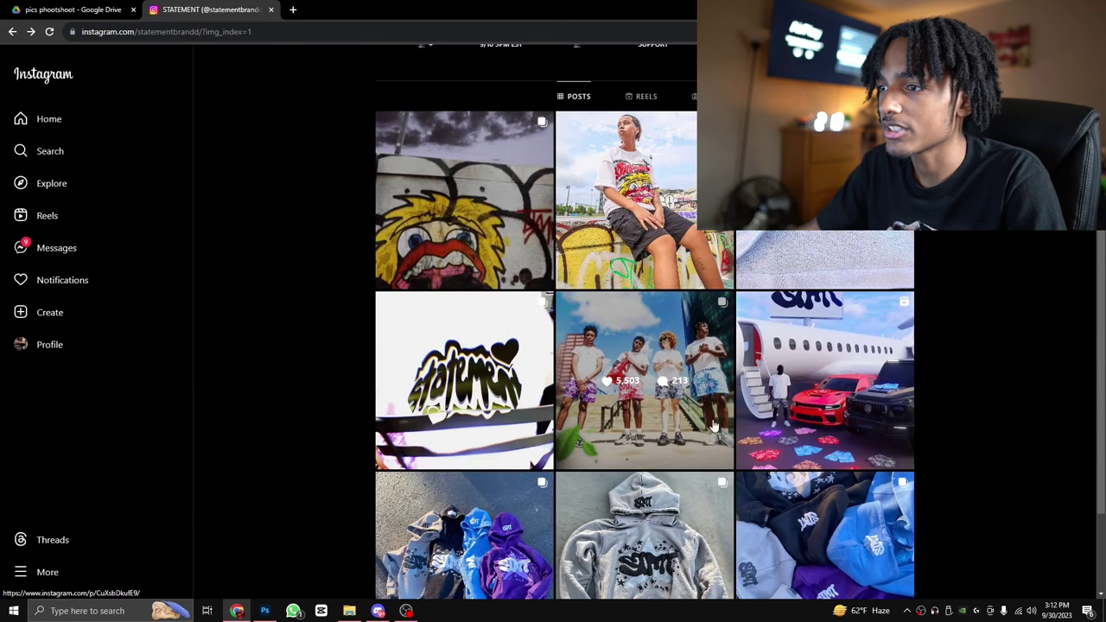
scroll(530, 220, down, 1)
click(530, 216)
click(602, 322)
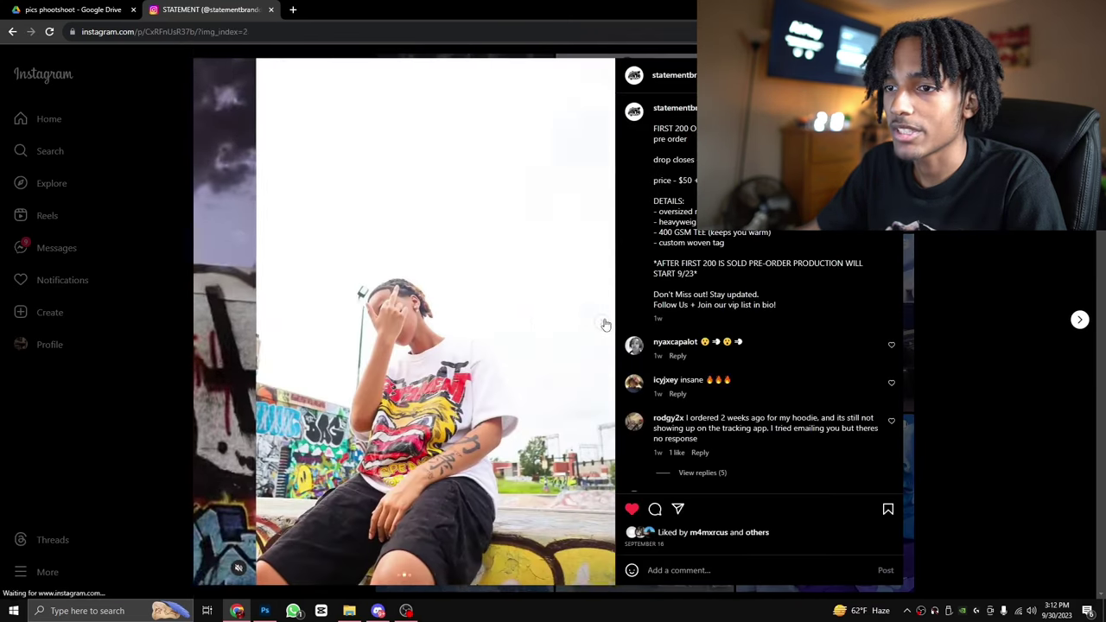
click(602, 322)
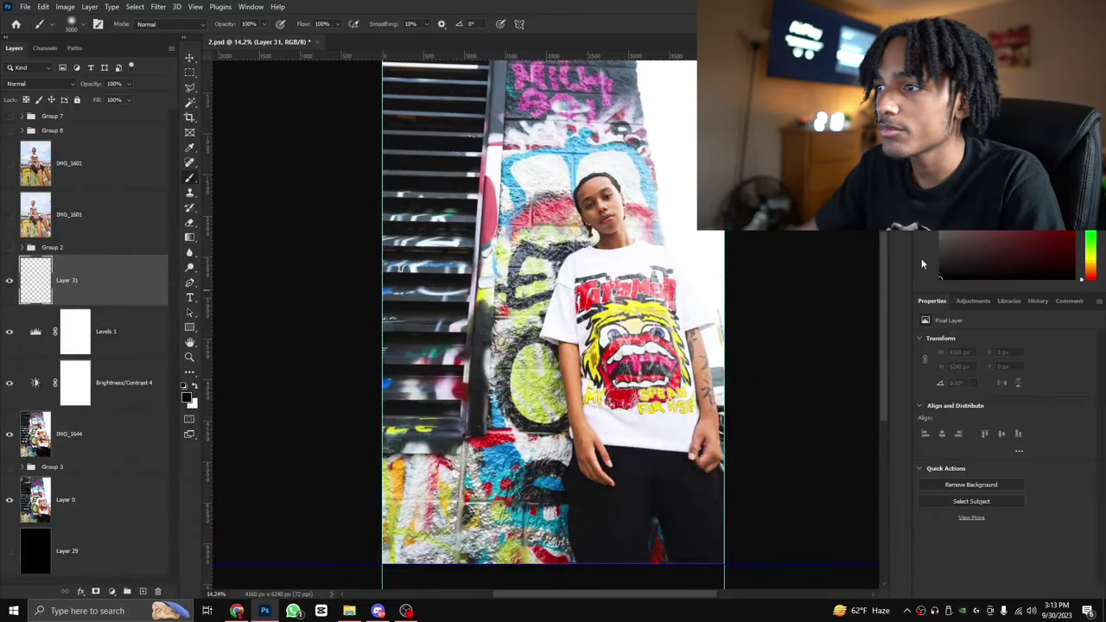
Set the foreground color to black and resize the soft brush to 3778 px.
drag(943, 258, 940, 278)
scroll(699, 350, down, 1)
mouse_move(701, 355)
mouse_down()
mouse_move(648, 345)
mouse_move(636, 365)
mouse_up()
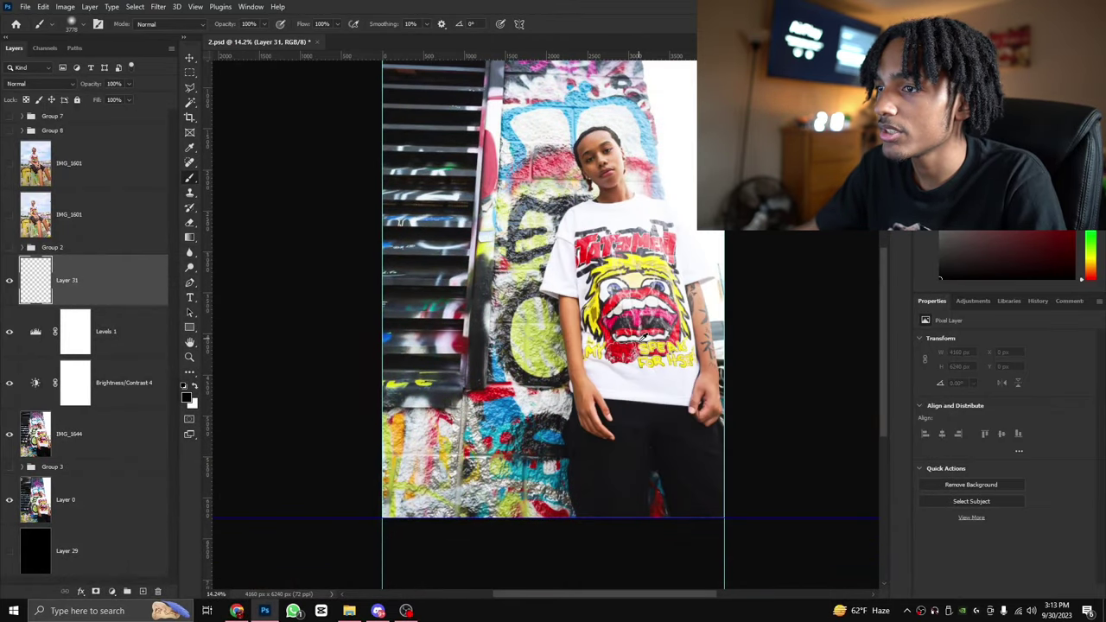
scroll(637, 367, down, 7)
scroll(758, 353, up, 1)
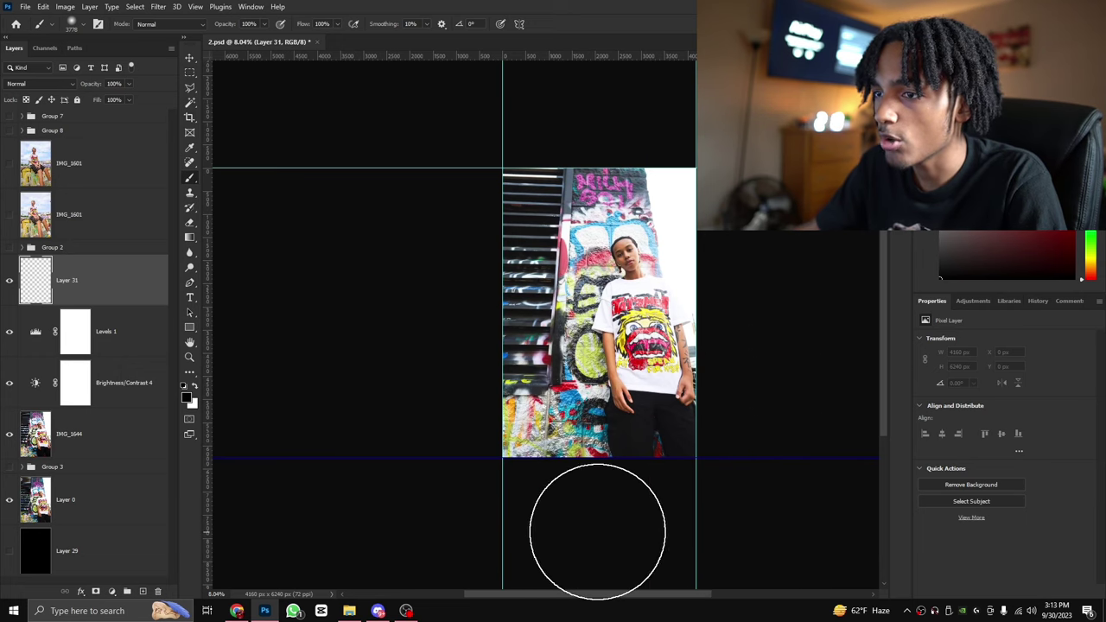
Try soft black strokes along the photo's bottom and lower left edges on Layer 31, and undo them.
drag(595, 532, 506, 472)
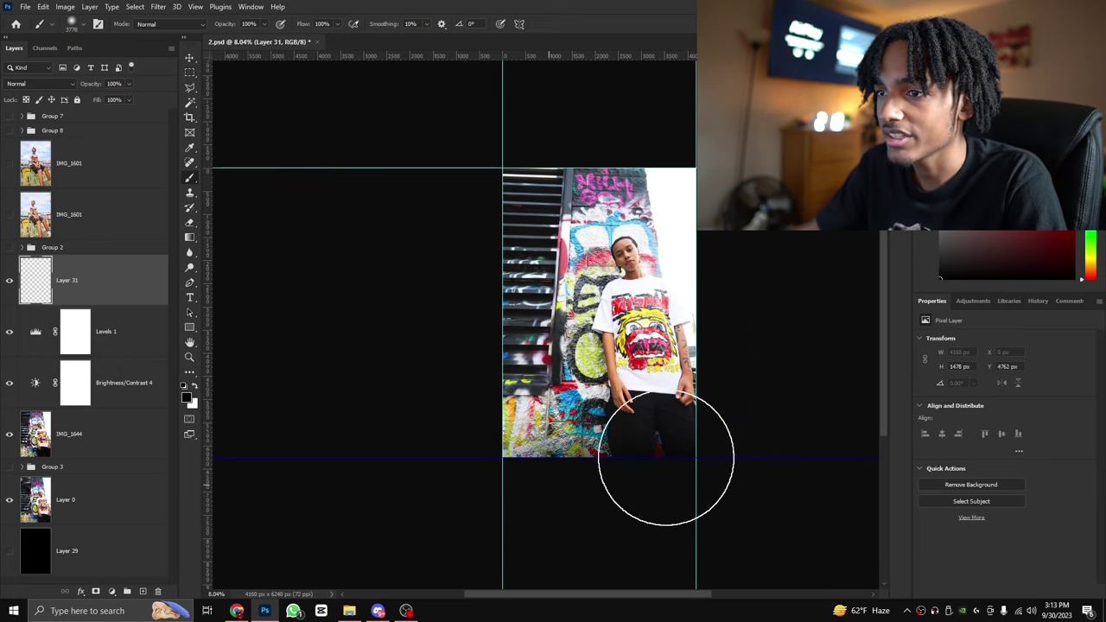
drag(734, 500, 553, 430)
key(ctrl+z)
mouse_move(468, 320)
mouse_down()
mouse_move(430, 386)
mouse_move(370, 402)
mouse_move(489, 436)
mouse_move(345, 423)
mouse_move(686, 474)
mouse_up()
key(ctrl+z)
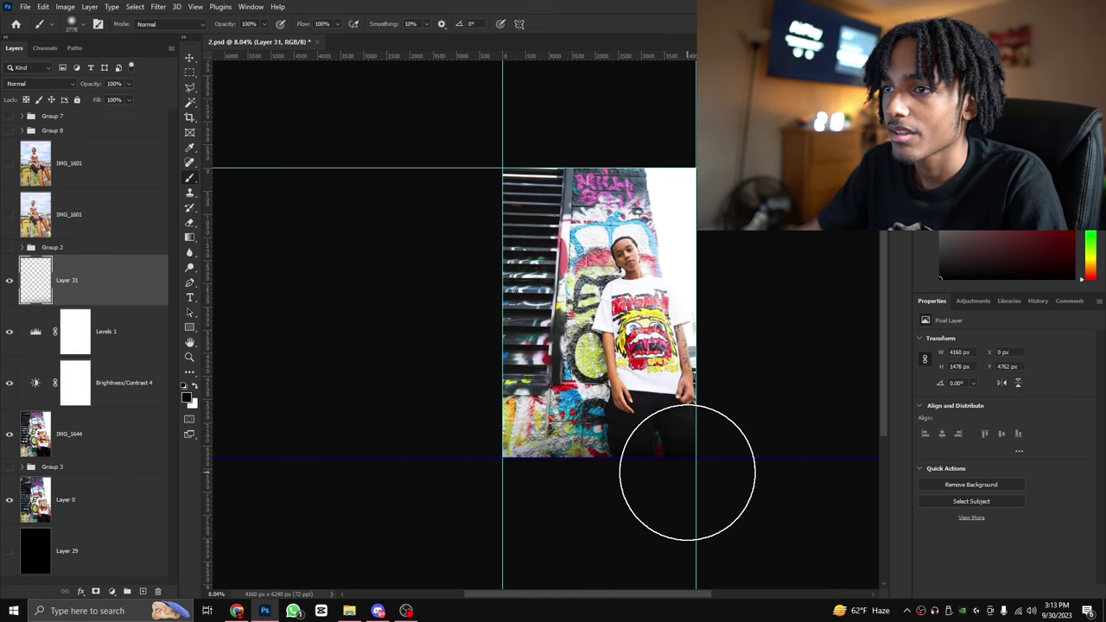
key(ctrl+z)
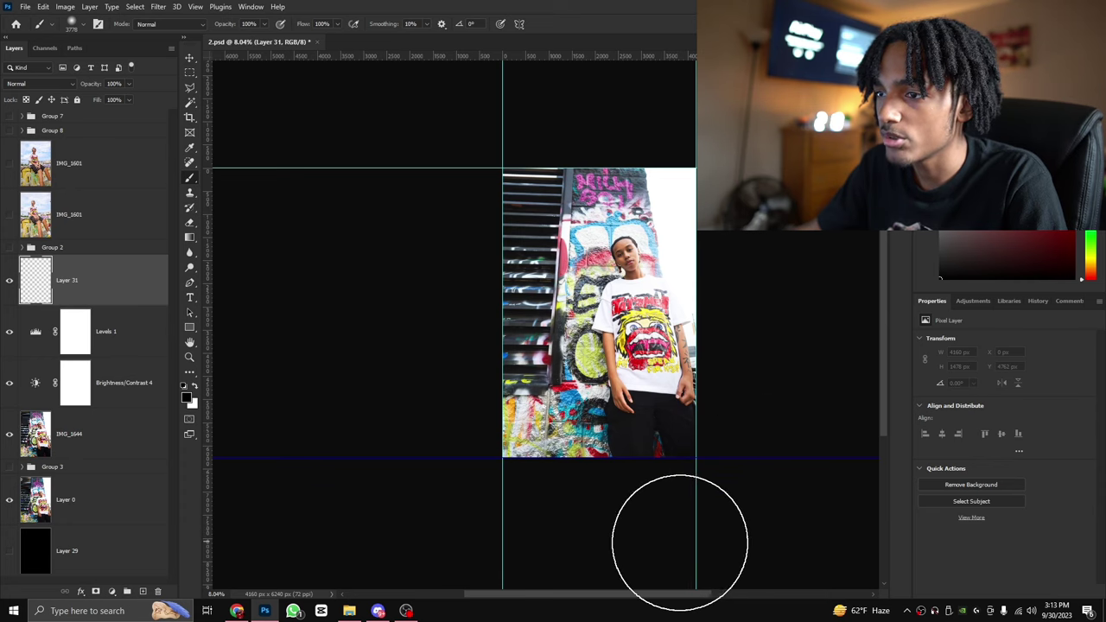
Paint a soft black stroke along the photo's bottom edge on Layer 31 with the 3778 px brush.
mouse_move(720, 544)
mouse_down()
mouse_move(513, 539)
mouse_move(625, 553)
mouse_move(432, 486)
mouse_move(423, 425)
mouse_up()
scroll(424, 418, up, 7)
scroll(423, 418, down, 2)
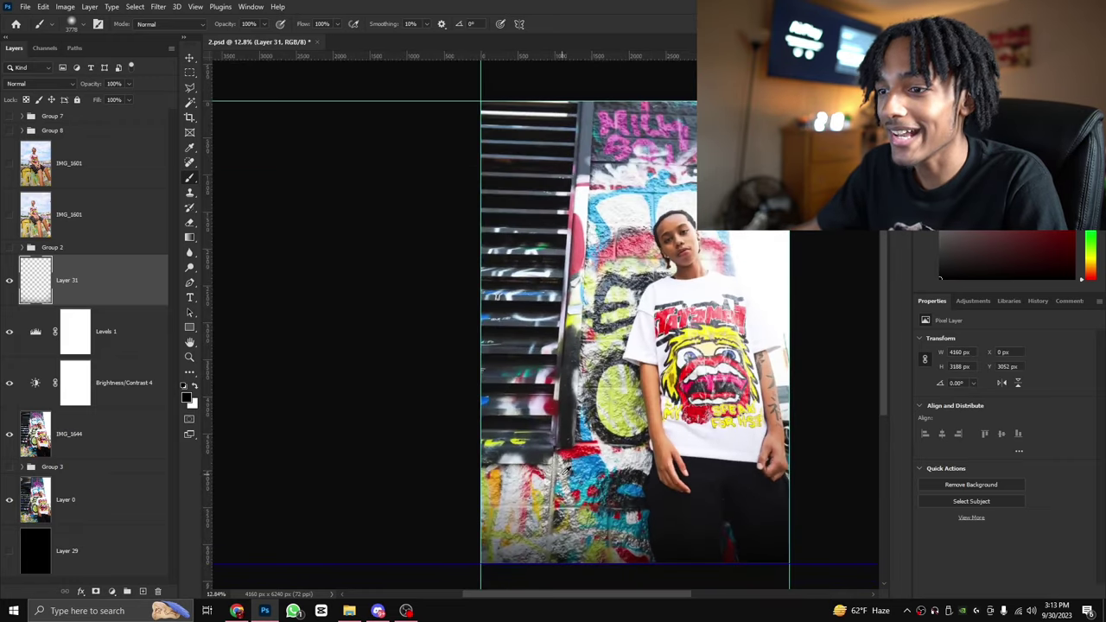
scroll(423, 419, up, 1)
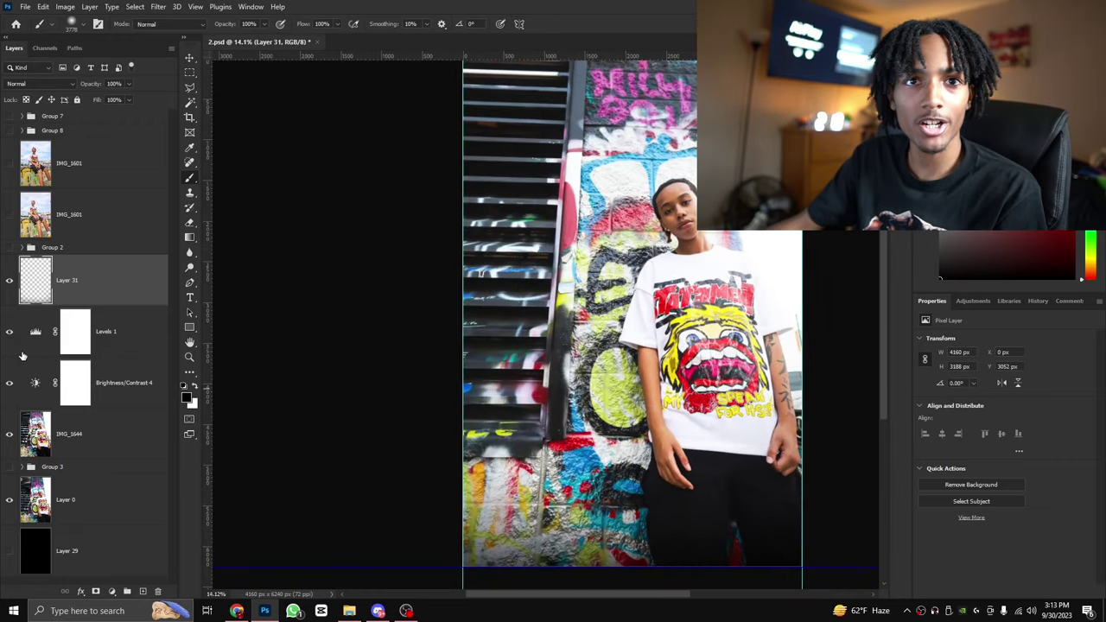
Enlarge the soft brush to 4911 px and dab black shading beside the photo's left edge on Layer 31.
scroll(506, 479, down, 2)
drag(554, 456, 465, 439)
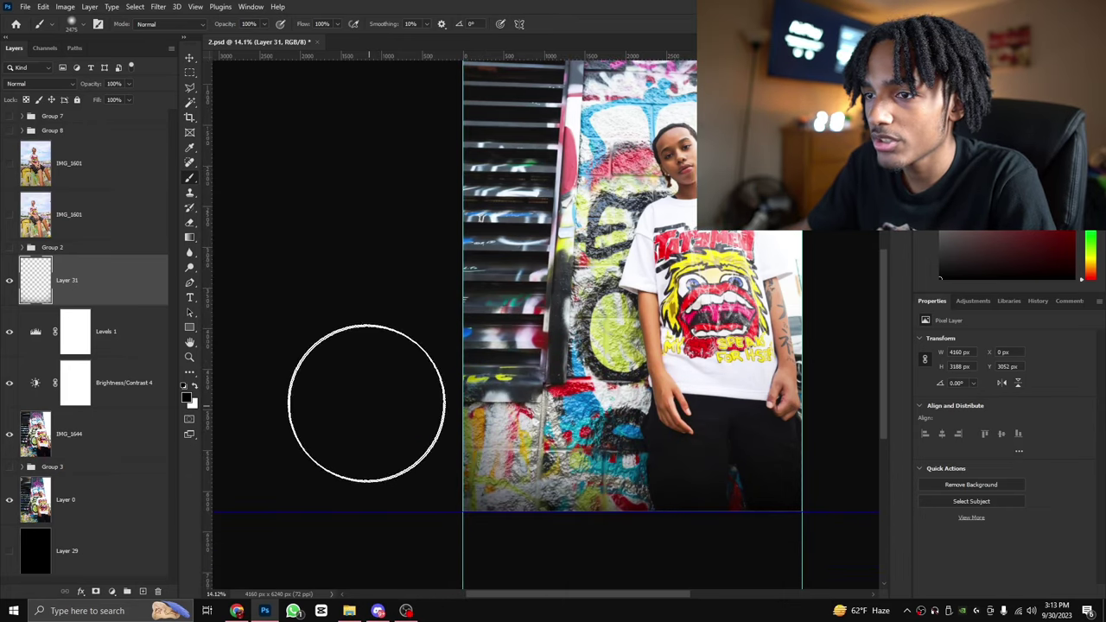
click(426, 595)
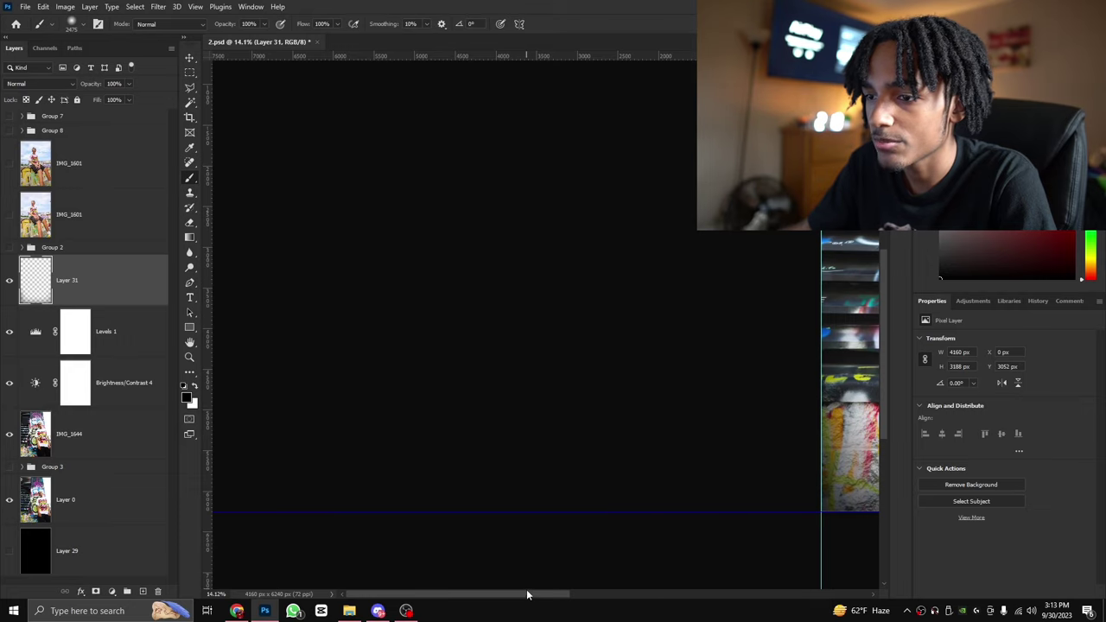
drag(527, 595, 620, 594)
scroll(575, 566, down, 2)
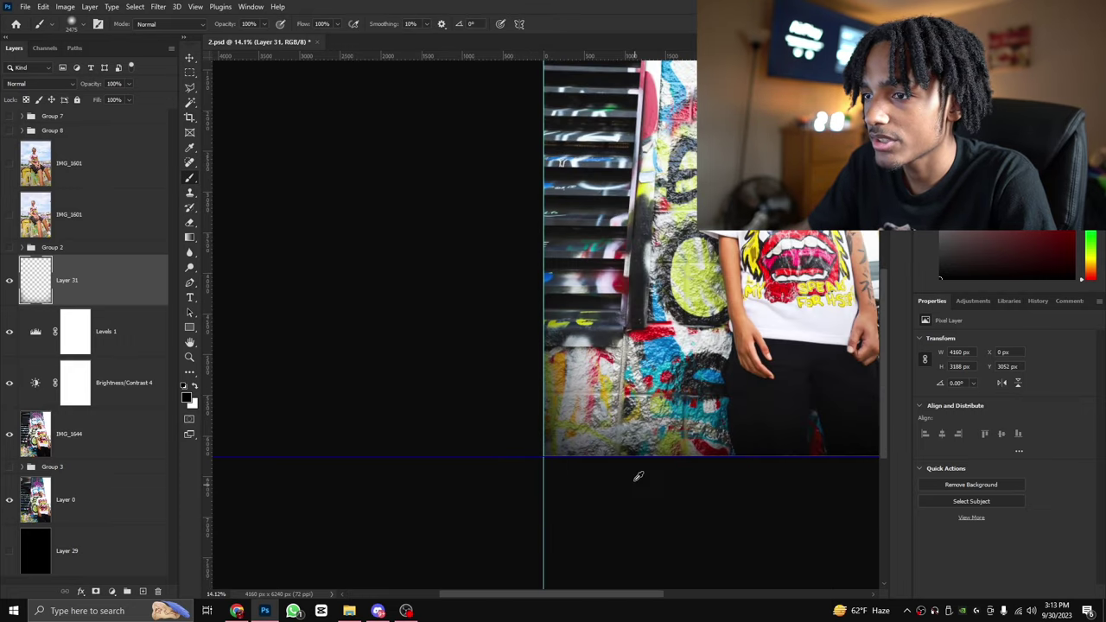
mouse_move(674, 416)
mouse_down()
mouse_move(760, 415)
mouse_move(743, 417)
mouse_up()
scroll(635, 449, down, 8)
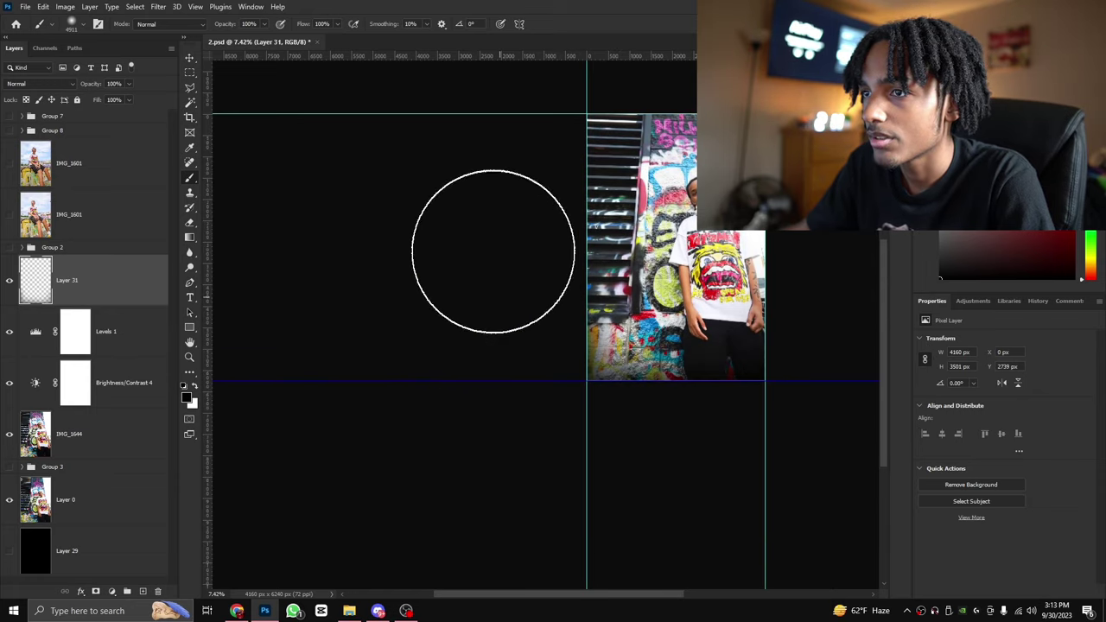
click(512, 262)
Resize the soft brush to 2539 px and paint black shading up along the photo's left edge.
drag(609, 252, 642, 239)
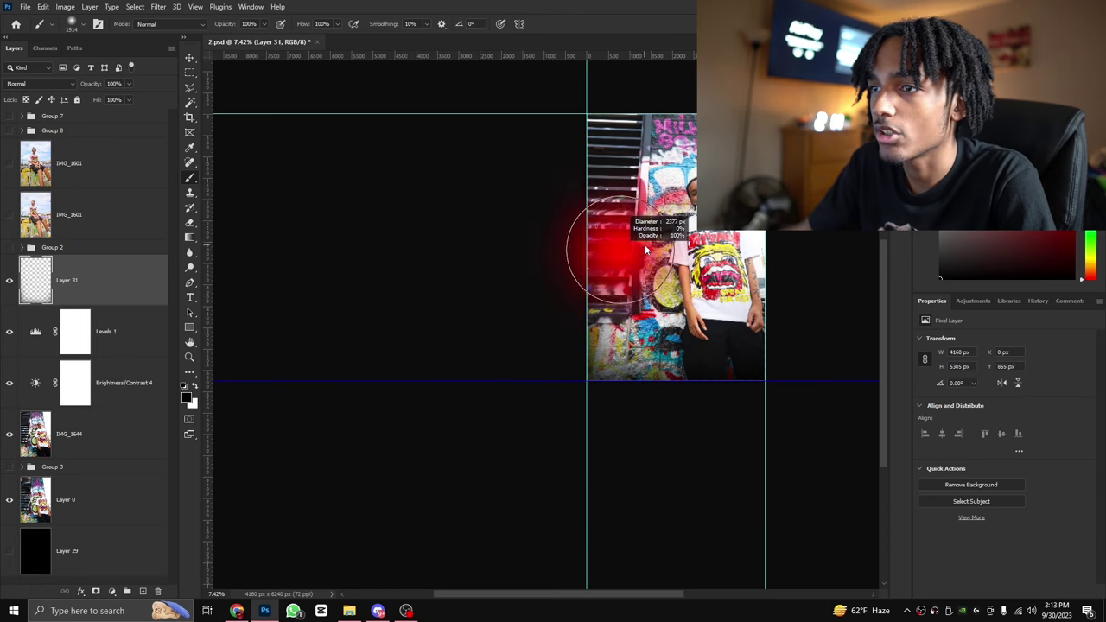
scroll(643, 239, up, 3)
scroll(643, 240, up, 1)
right_click(567, 289)
click(468, 386)
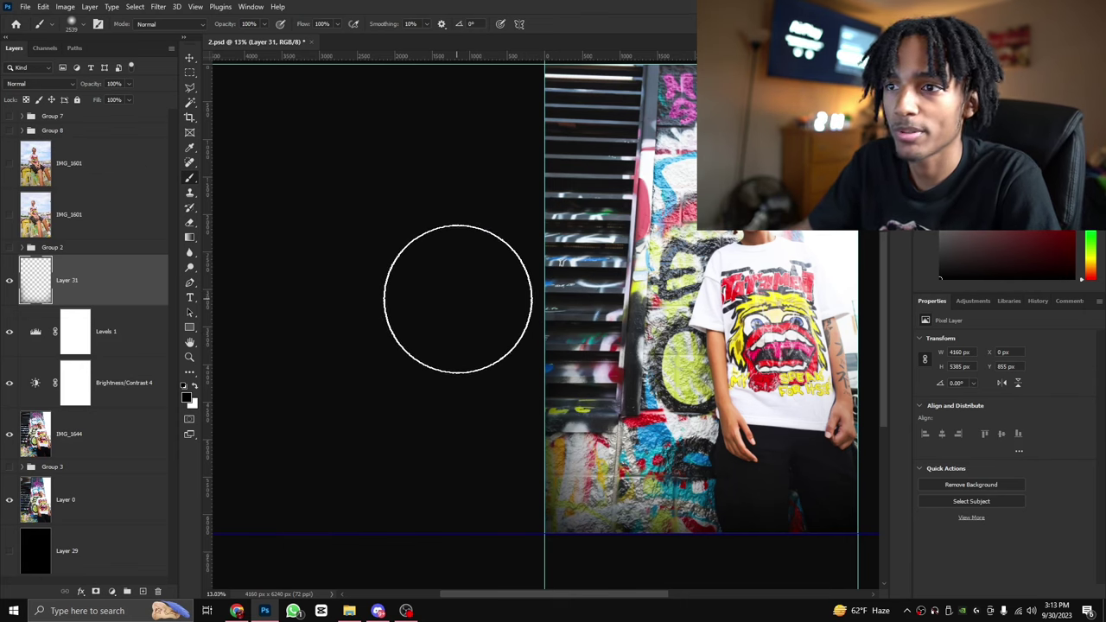
mouse_move(446, 411)
mouse_down()
mouse_move(459, 405)
mouse_move(437, 254)
mouse_move(449, 225)
mouse_move(469, 252)
mouse_move(449, 173)
mouse_up()
scroll(469, 252, up, 2)
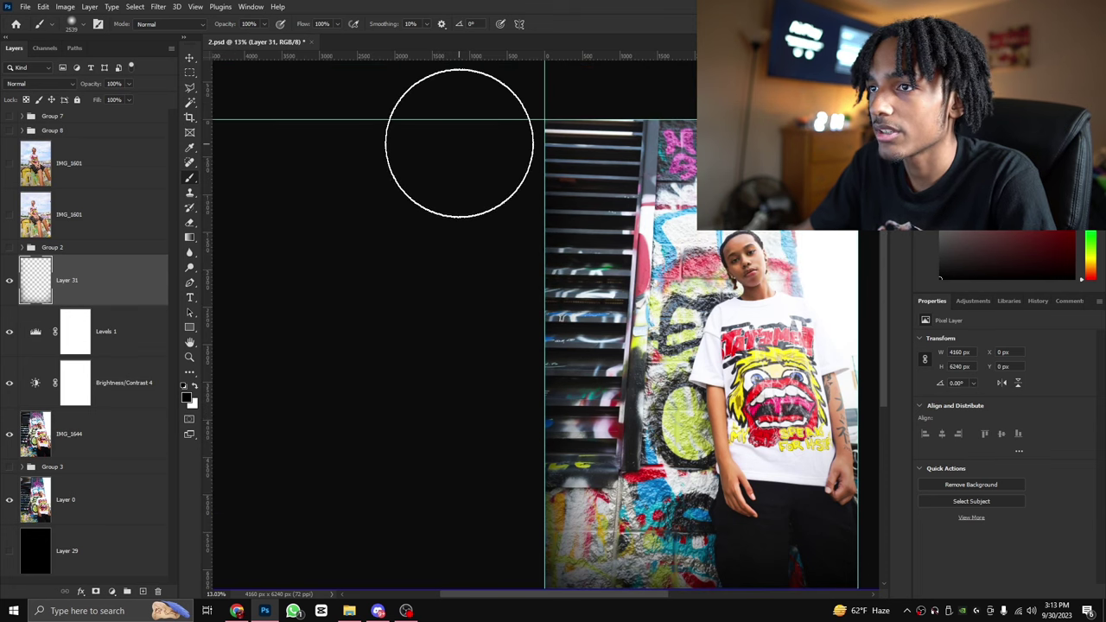
Paint soft black shading along the photo's top edge on Layer 31, and switch to the Move tool.
scroll(499, 126, up, 2)
mouse_move(566, 92)
mouse_down()
mouse_move(706, 90)
mouse_move(487, 93)
mouse_up()
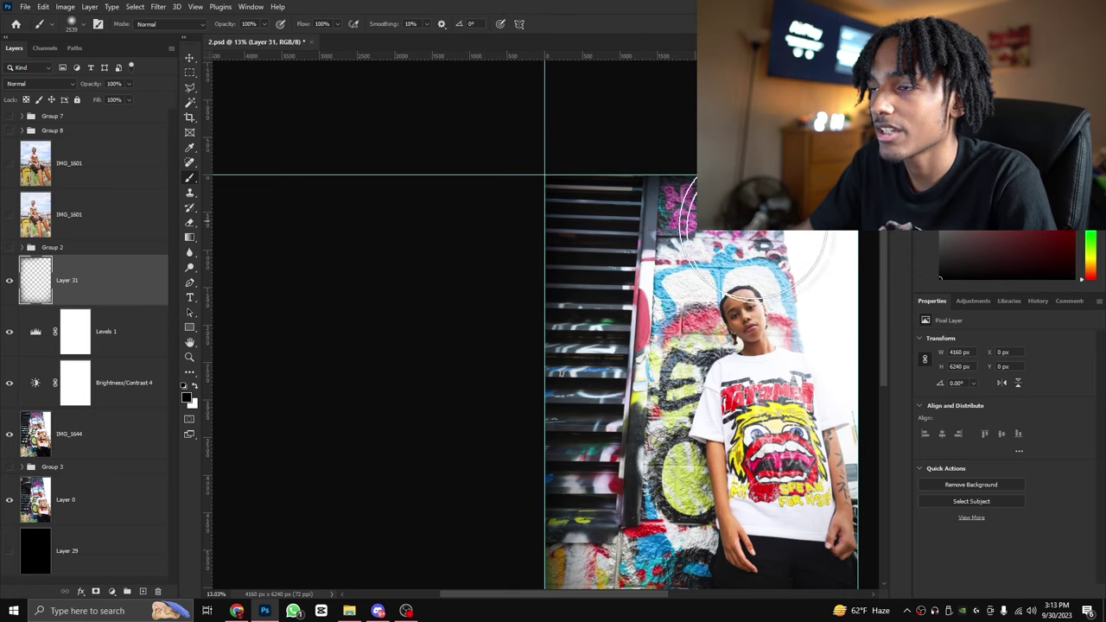
scroll(566, 441, down, 2)
scroll(552, 424, right, 3)
scroll(518, 346, down, 2)
scroll(502, 304, up, 2)
scroll(540, 324, up, 1)
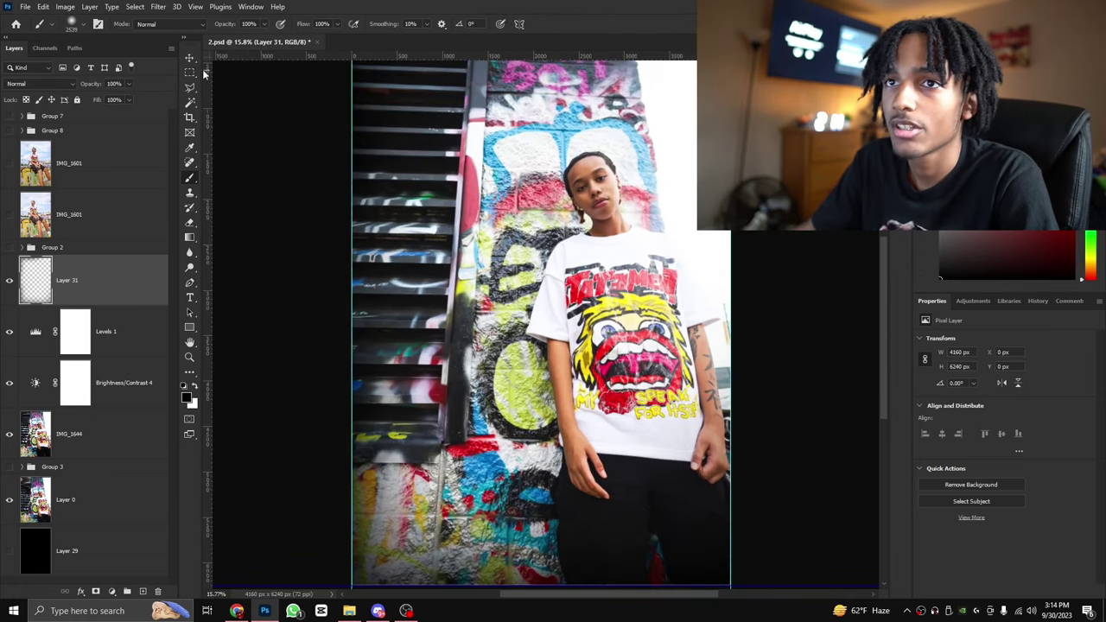
key(v)
scroll(521, 300, down, 1)
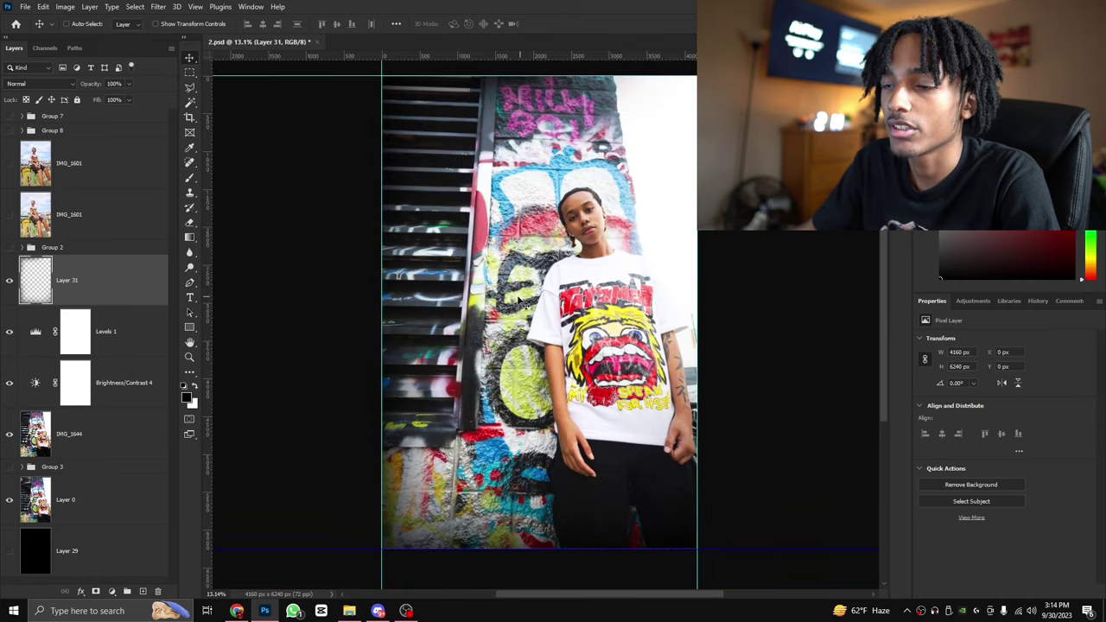
Compare the photo with and without the soft edge shading on Layer 31.
click(8, 281)
click(9, 280)
click(9, 281)
click(8, 281)
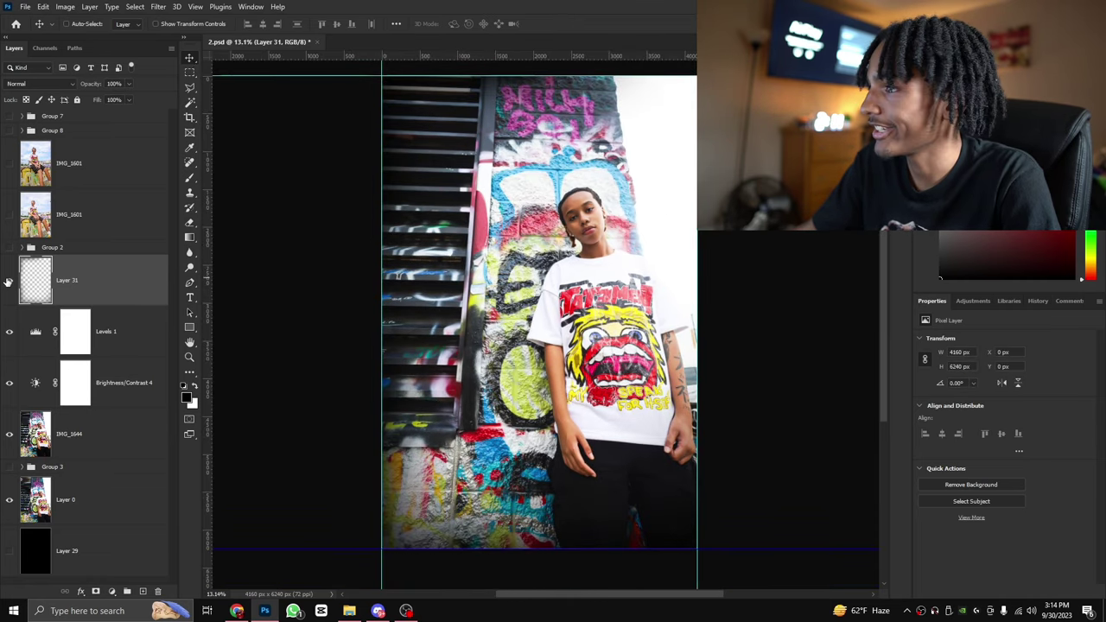
click(9, 281)
click(9, 281)
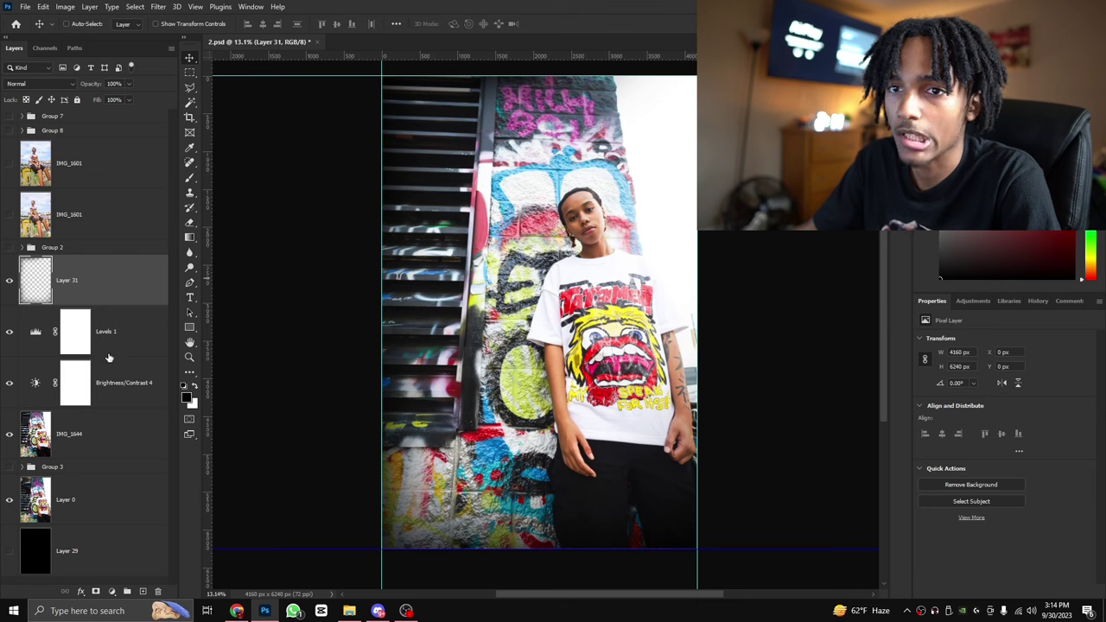
click(111, 394)
click(36, 290)
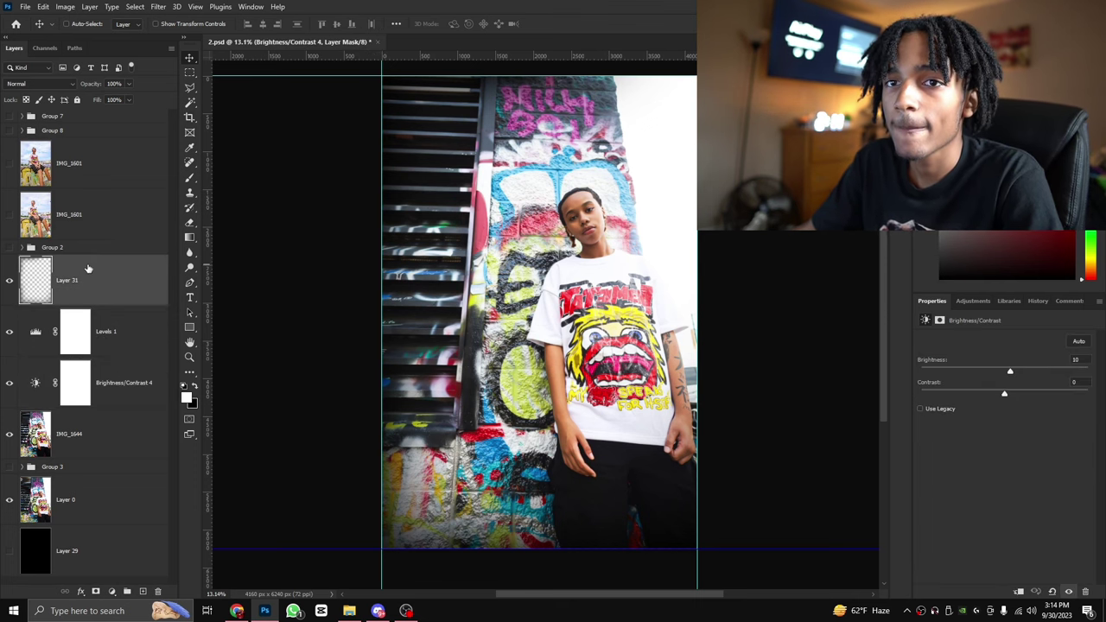
click(9, 283)
click(10, 283)
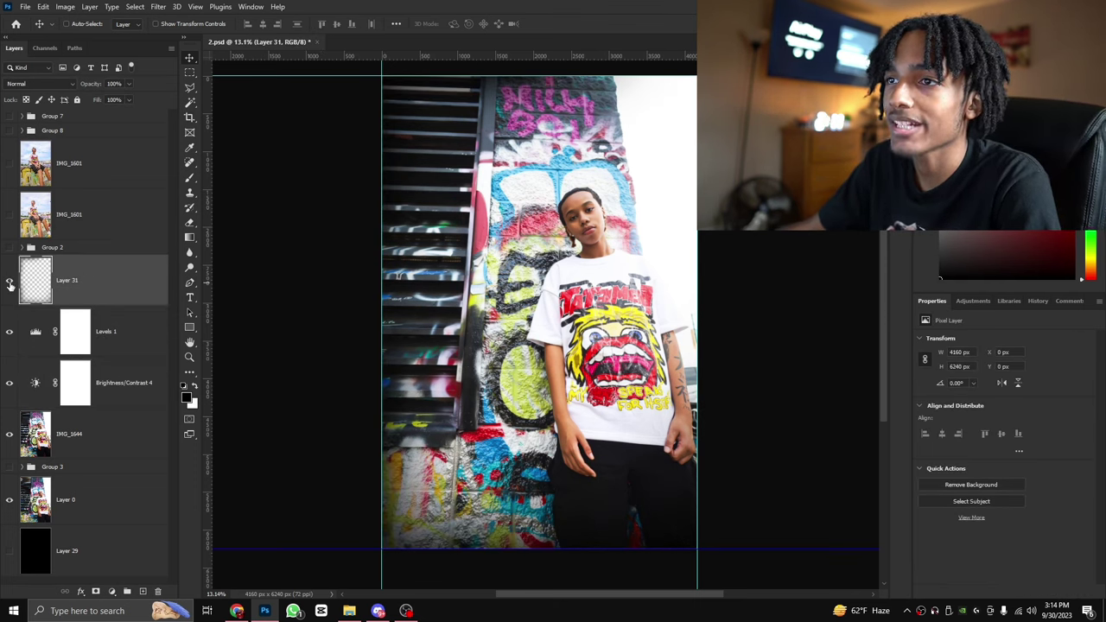
Try a Brightness of 150 on the Brightness/Contrast 4 layer and compare the photo with Layer 31 hidden and shown.
click(76, 382)
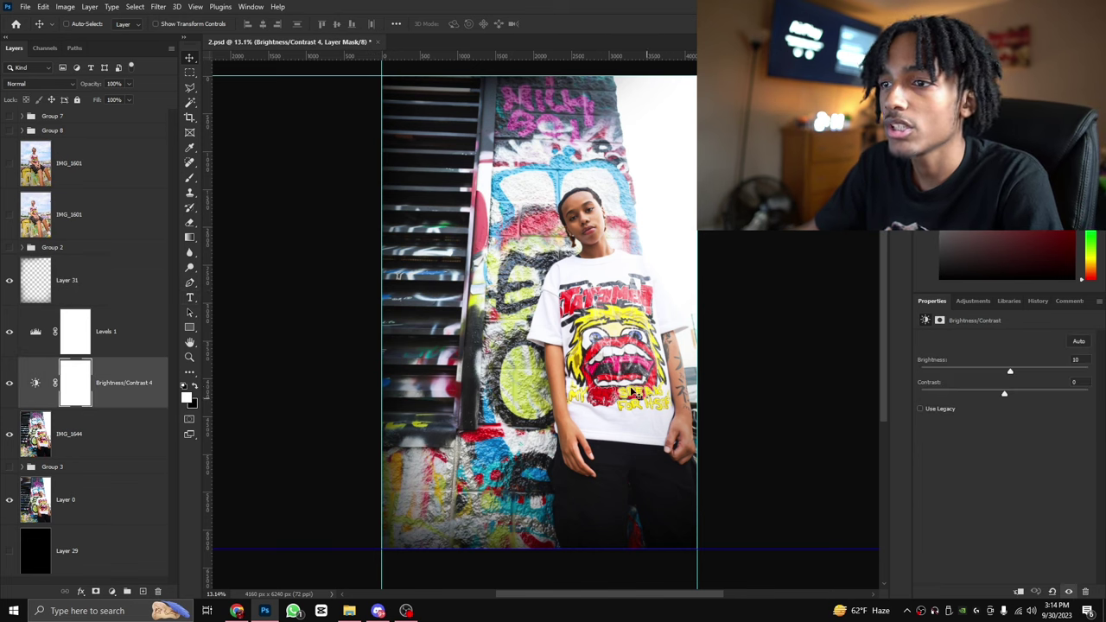
drag(1032, 373, 1087, 371)
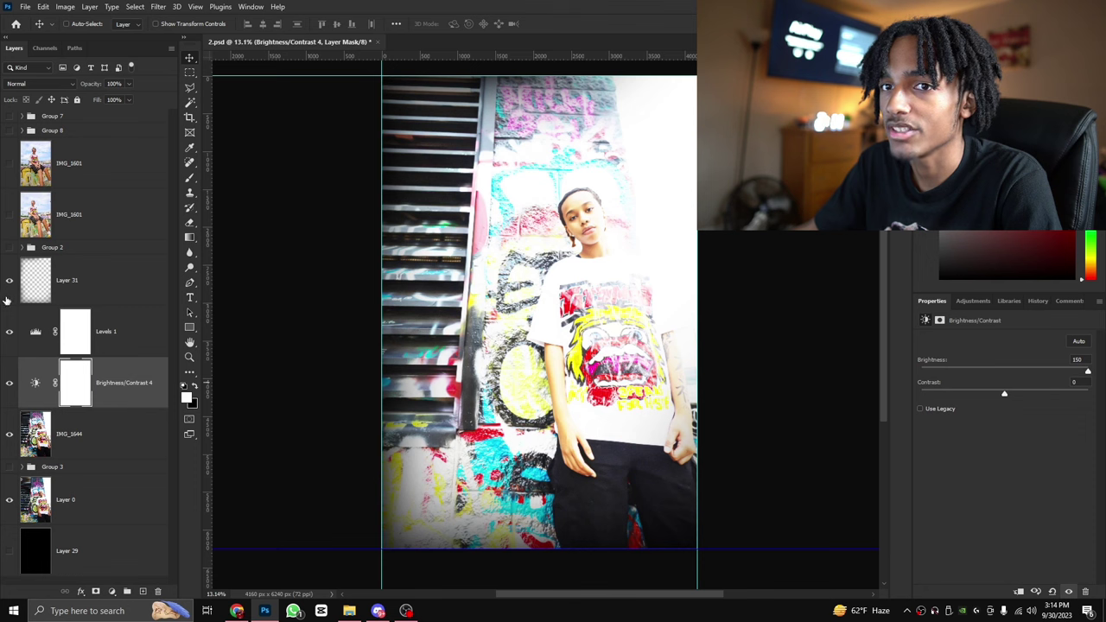
click(9, 282)
click(8, 284)
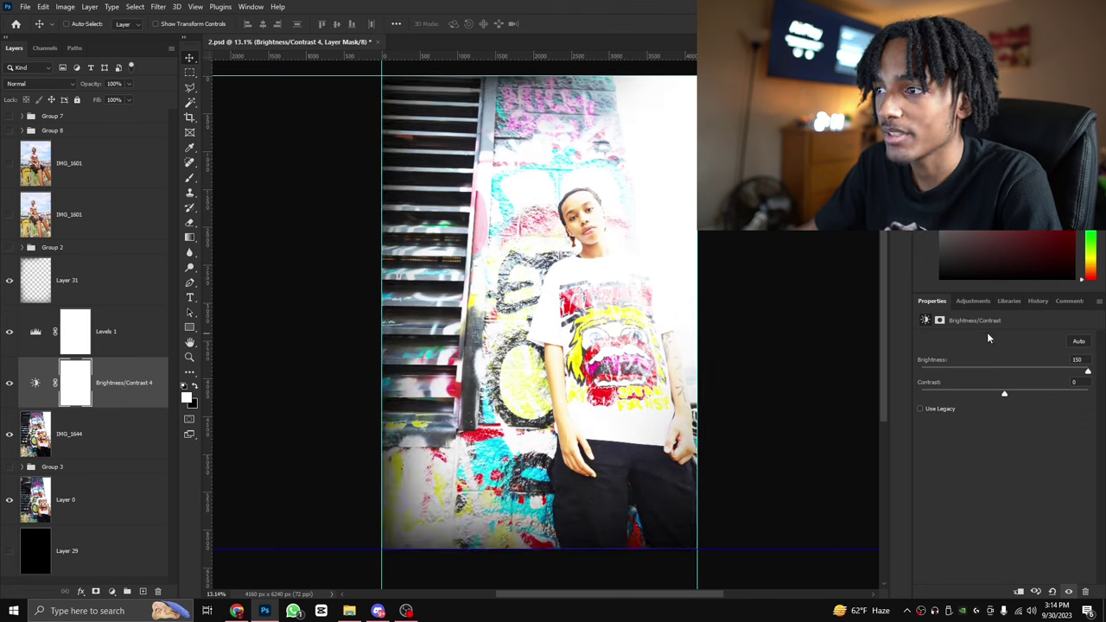
Set the Brightness of the Brightness/Contrast 4 layer to 18.
drag(1048, 371, 1021, 381)
key(ctrl+z)
scroll(991, 339, up, 5)
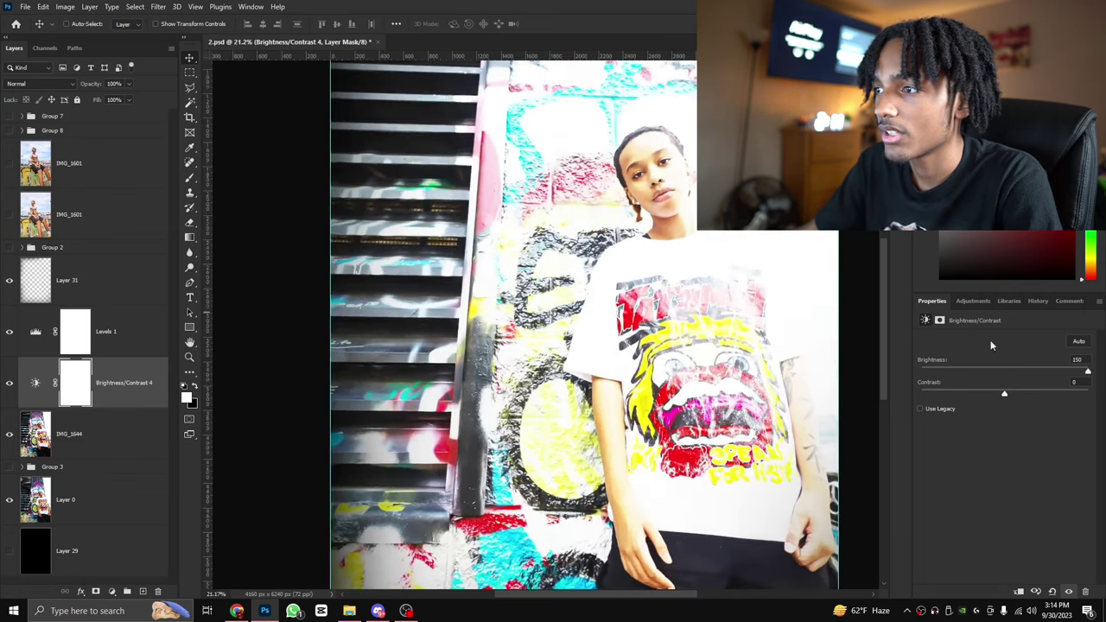
click(1017, 372)
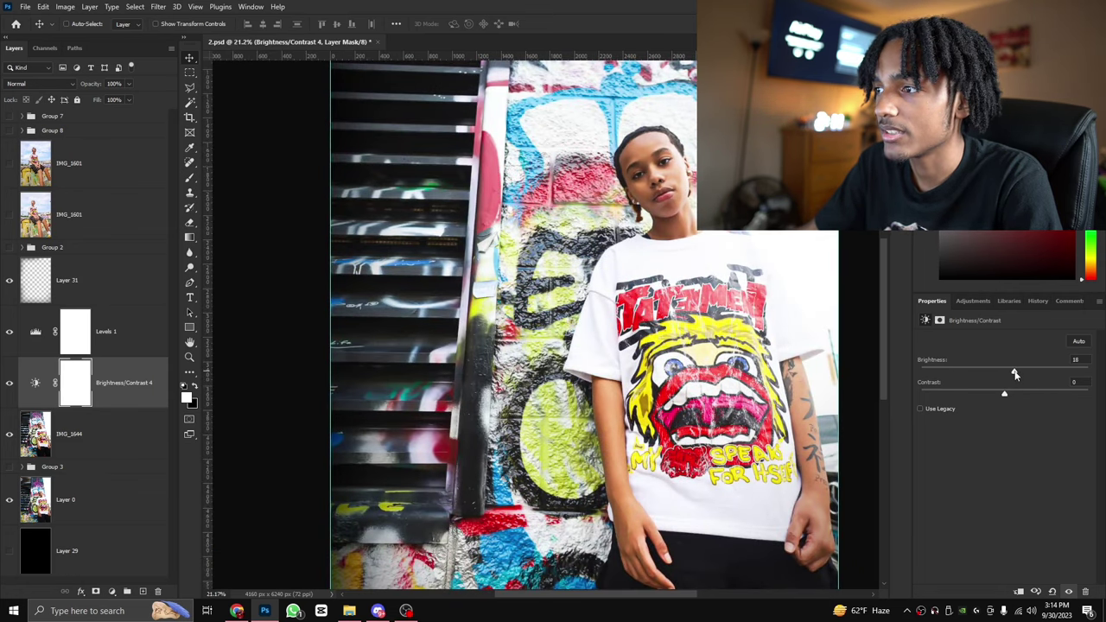
Lower the opacity of Layer 31 to 80% to soften the dark edge shading.
scroll(624, 332, down, 2)
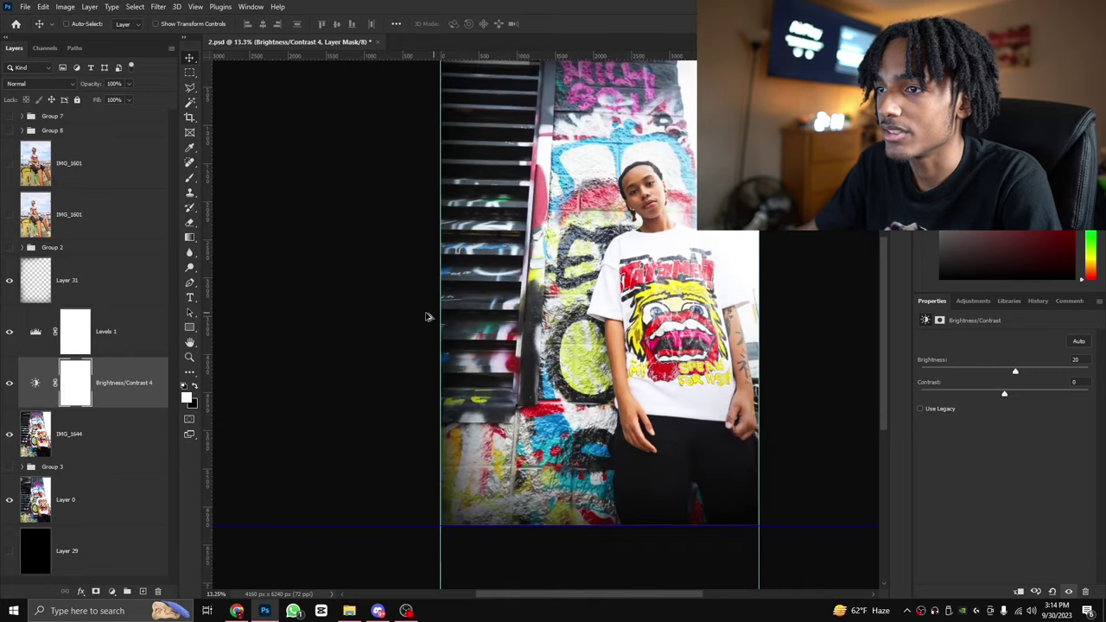
scroll(666, 322, down, 1)
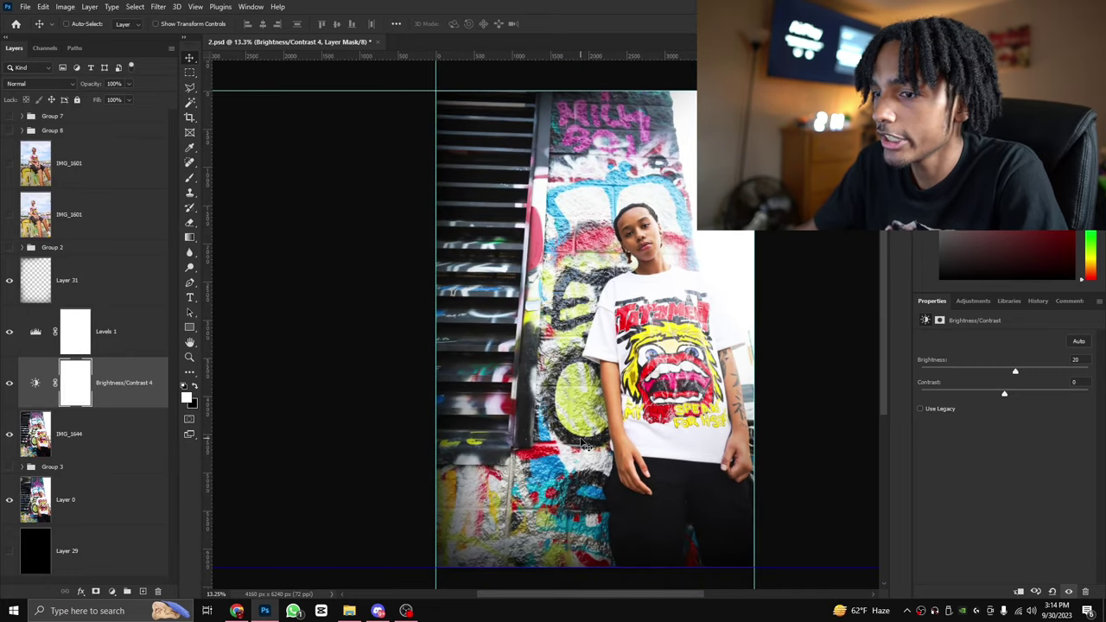
drag(479, 593, 490, 594)
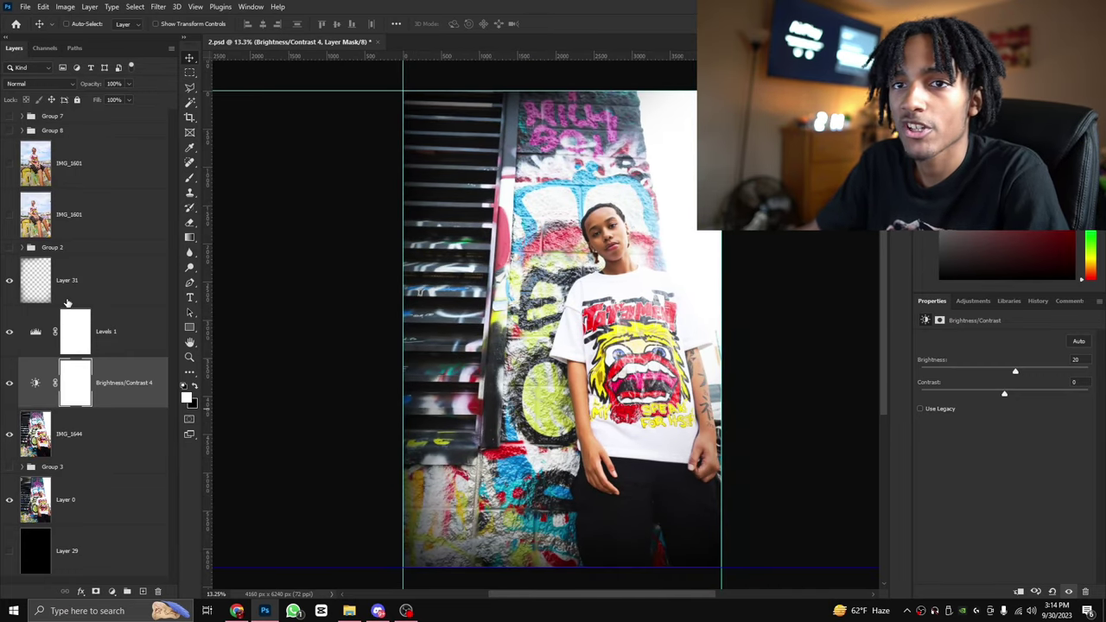
click(65, 293)
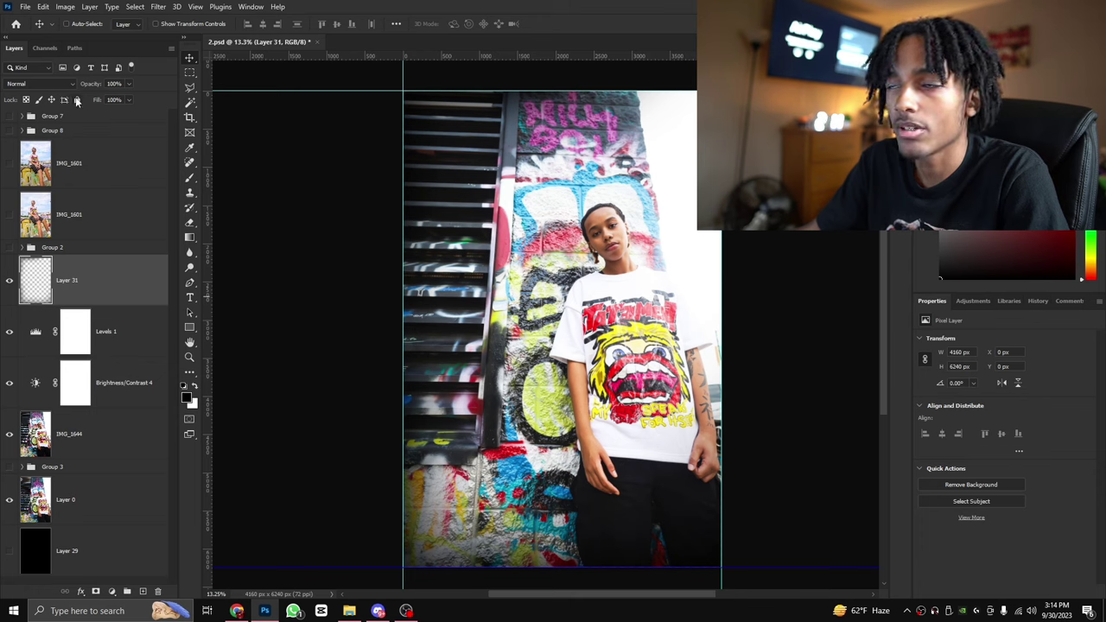
click(9, 281)
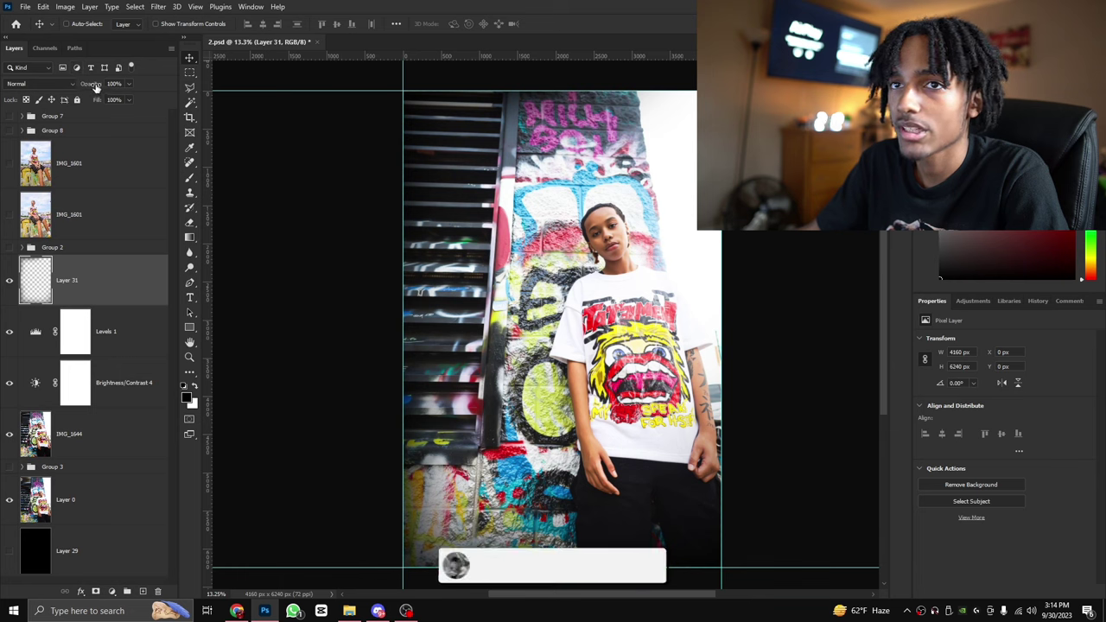
mouse_move(74, 86)
mouse_down()
mouse_move(26, 80)
mouse_move(87, 87)
mouse_up()
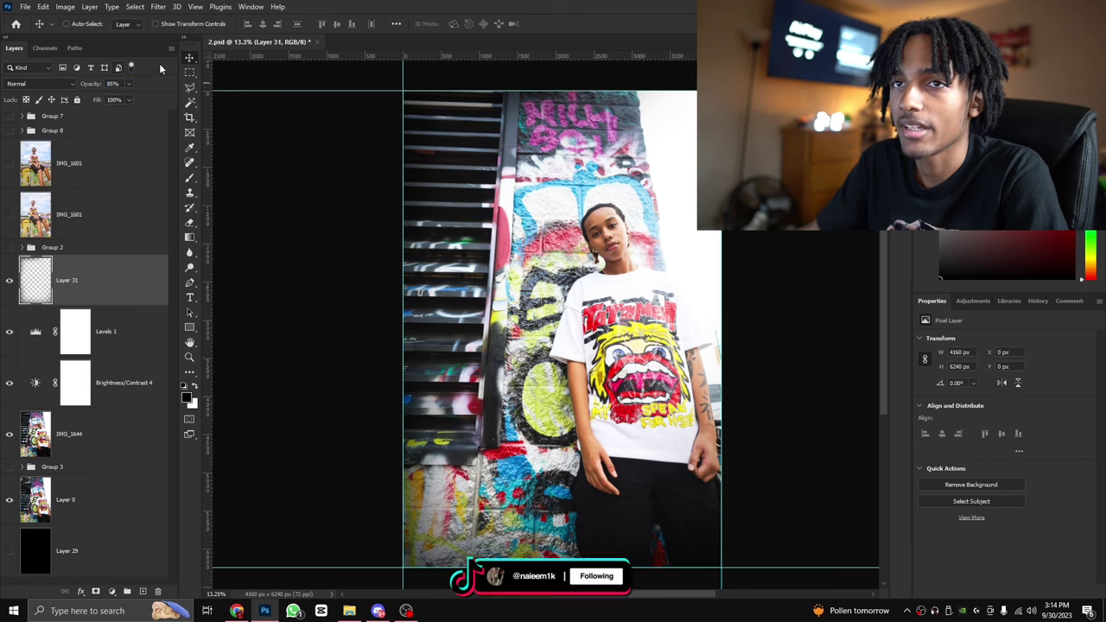
drag(120, 85, 91, 82)
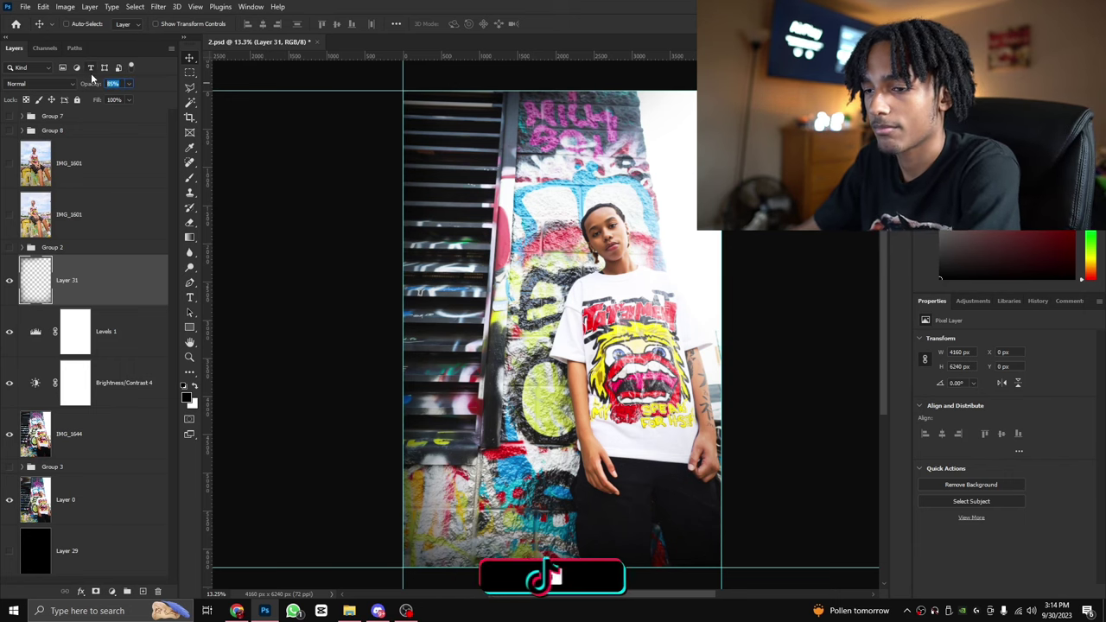
text(80)
scroll(434, 263, down, 6)
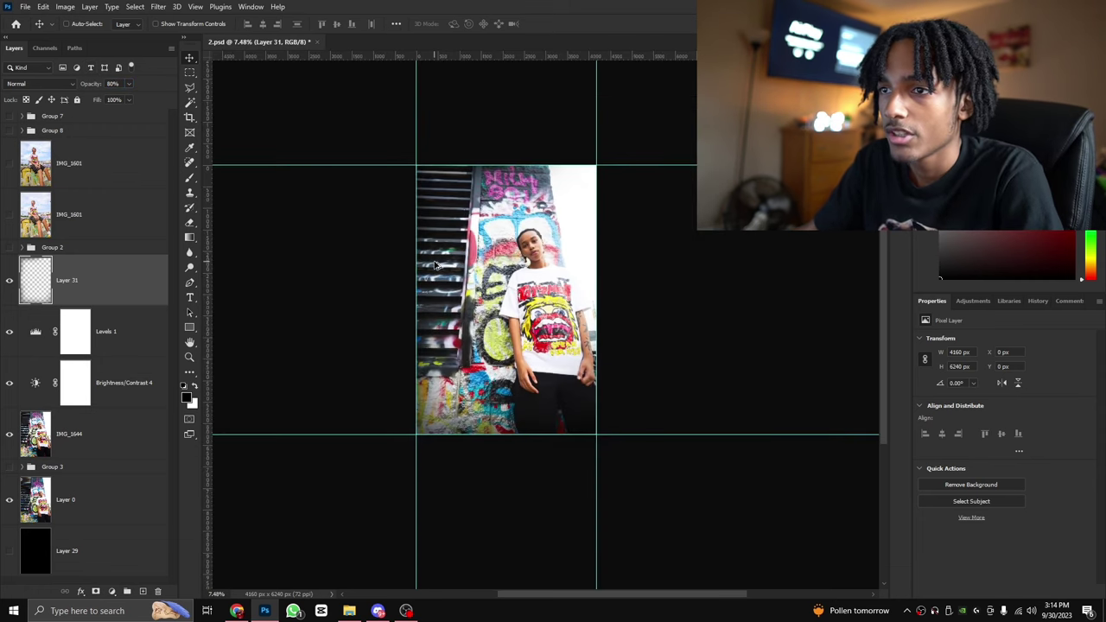
scroll(452, 274, up, 6)
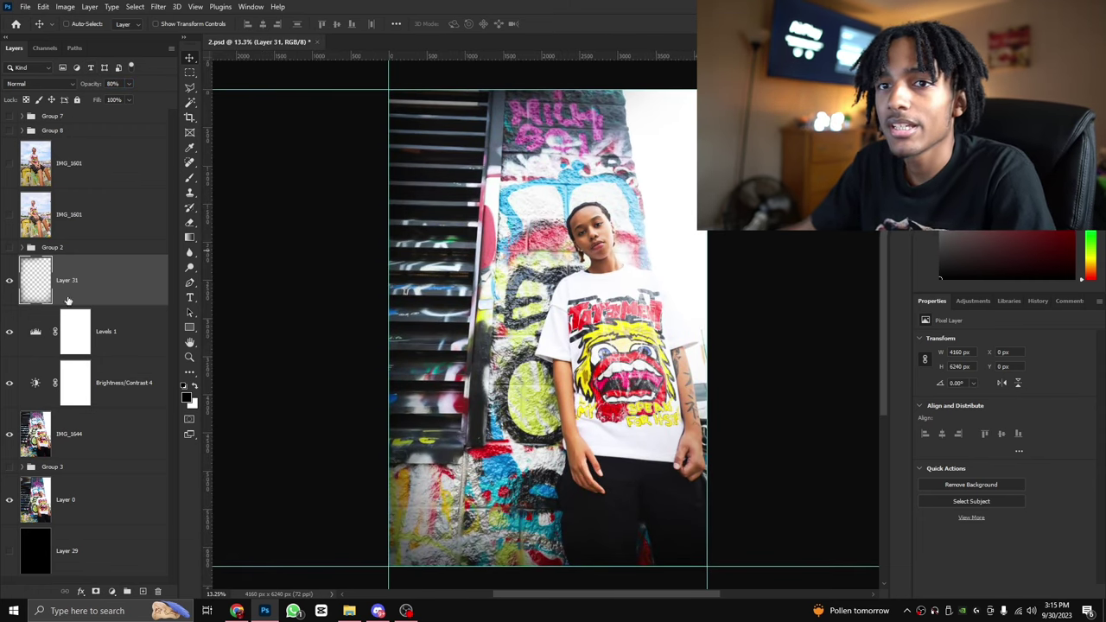
Create a new layer above Layer 31 and sample the white of the sky as the brush colour.
key(ctrl+shift+n)
key(Return)
key(b)
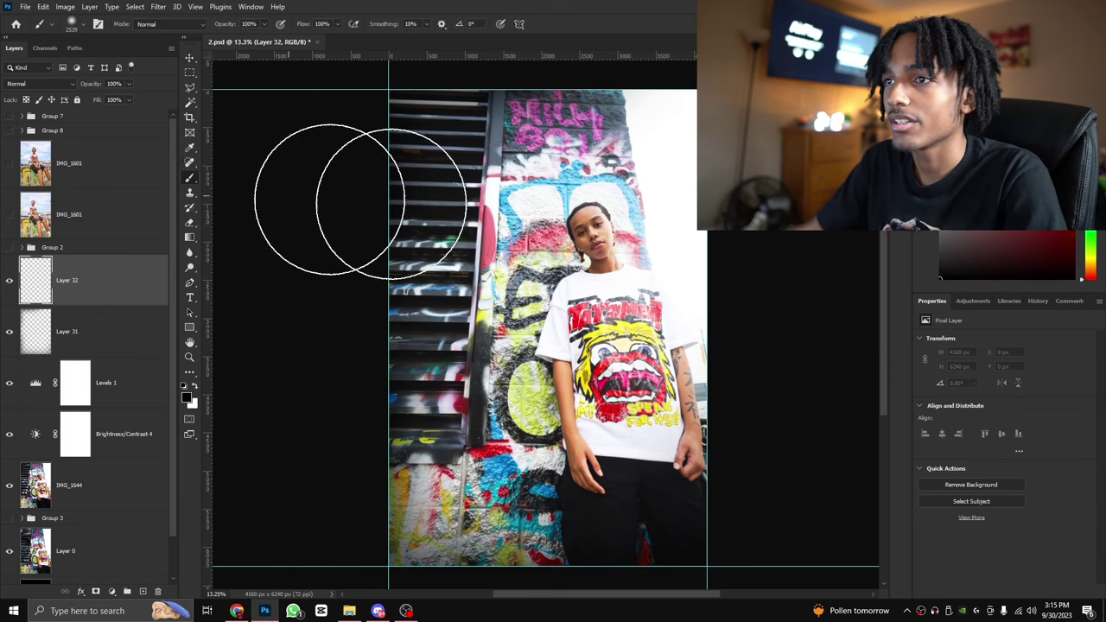
alt+click(676, 176)
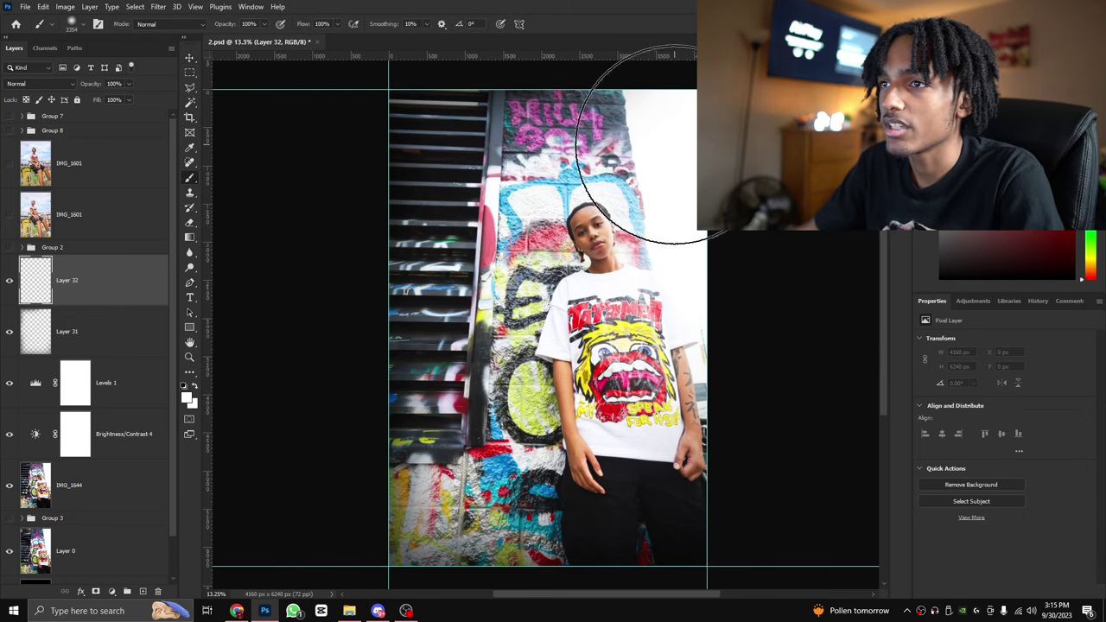
Try a large soft white brush dab over the bright sky beside the wall on Layer 32.
scroll(605, 195, up, 2)
scroll(665, 204, up, 2)
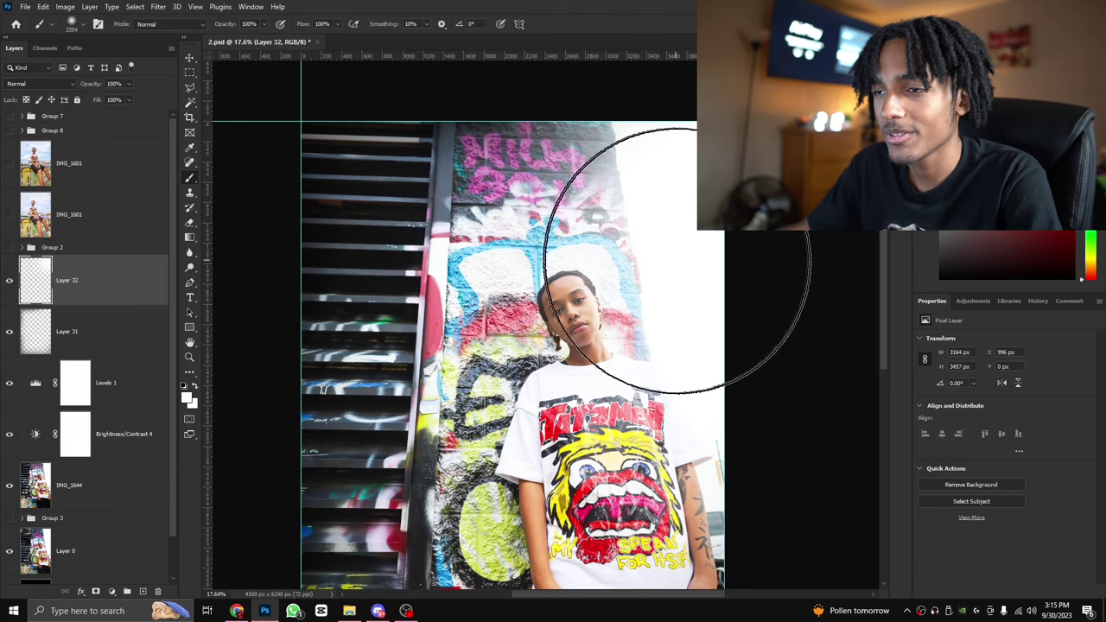
scroll(639, 233, up, 2)
click(675, 246)
key(ctrl+z)
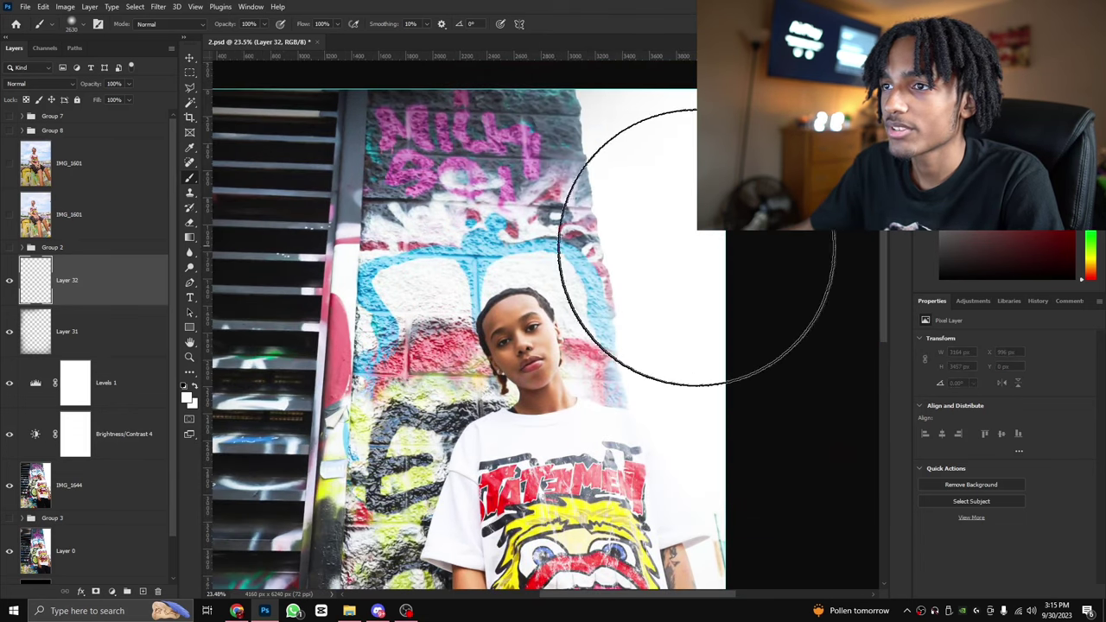
Reduce the soft brush's size to about 1975 px with 0% hardness.
right_click(189, 182)
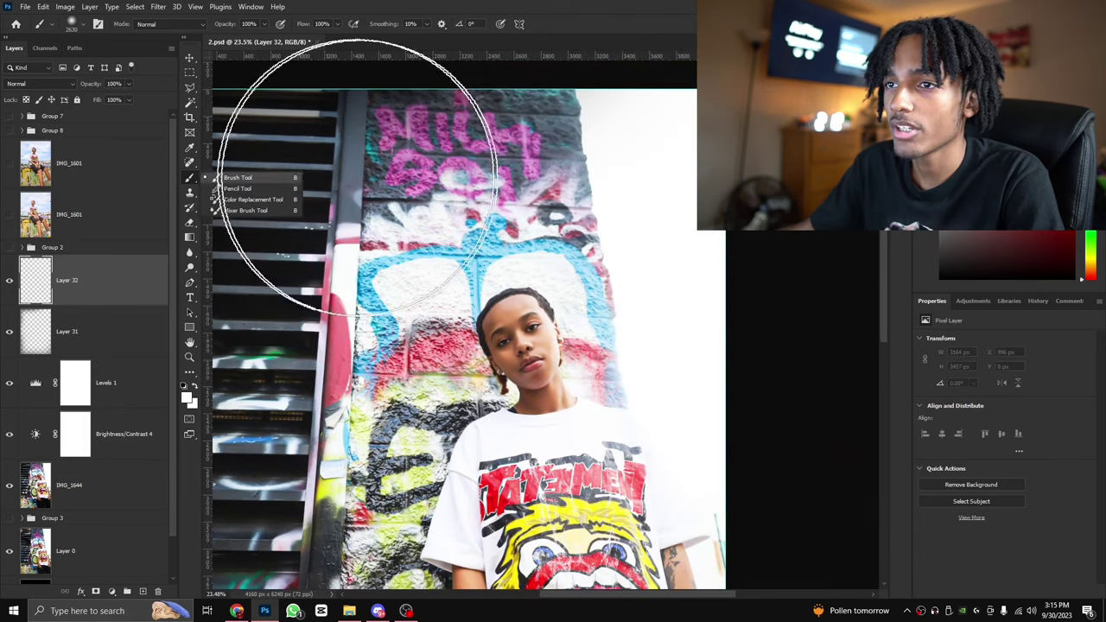
right_click(534, 208)
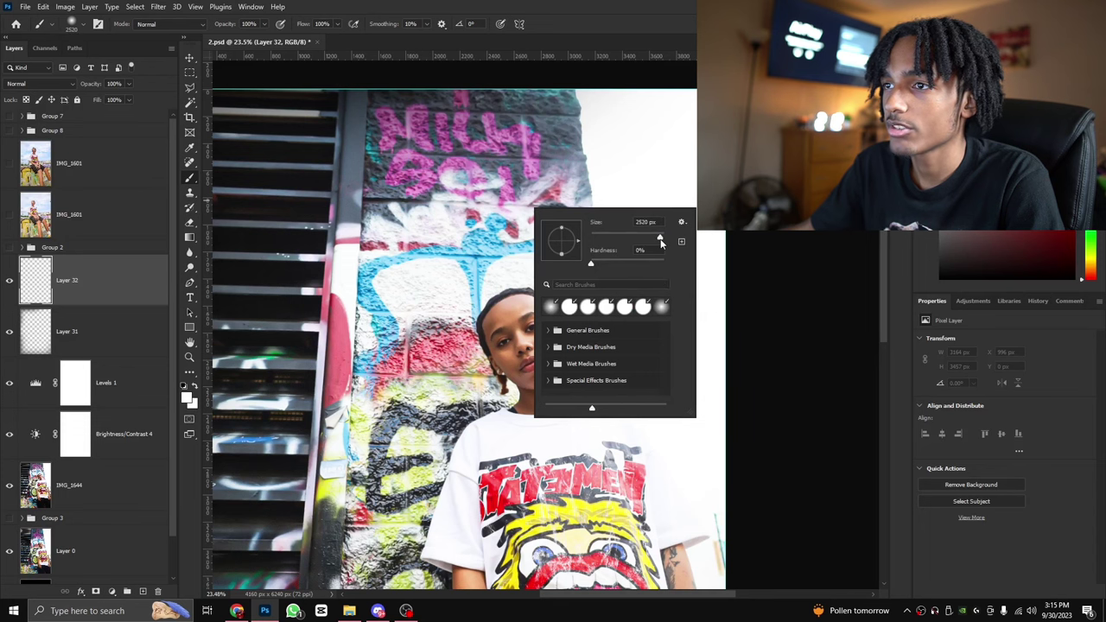
drag(661, 243, 658, 243)
click(675, 179)
scroll(740, 337, up, 1)
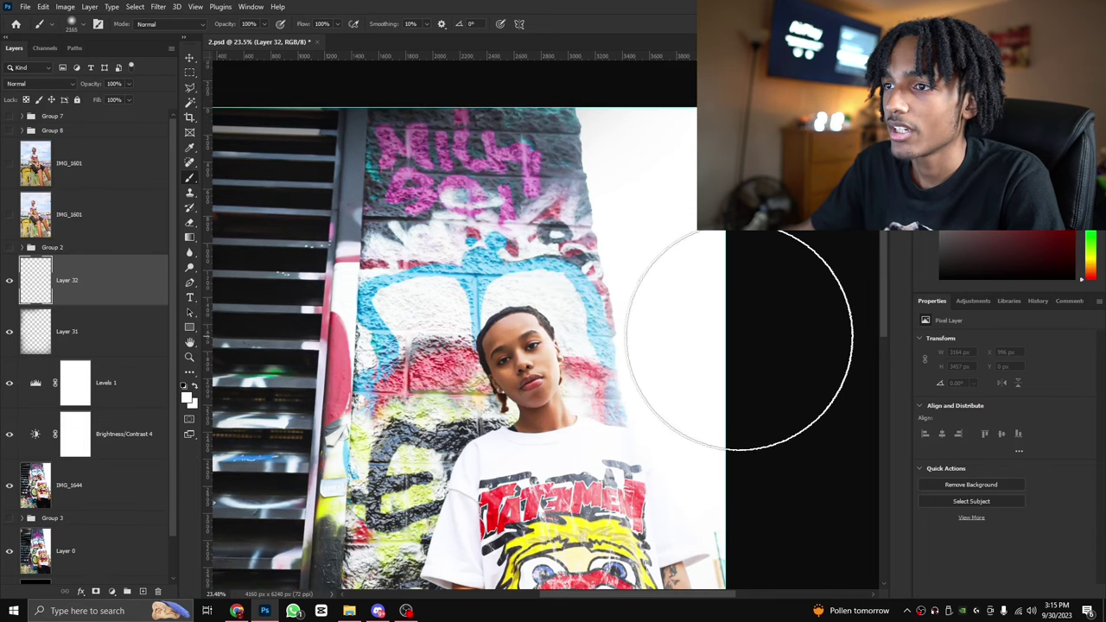
scroll(740, 338, up, 1)
mouse_move(733, 334)
mouse_down()
mouse_move(652, 312)
mouse_move(671, 320)
mouse_up()
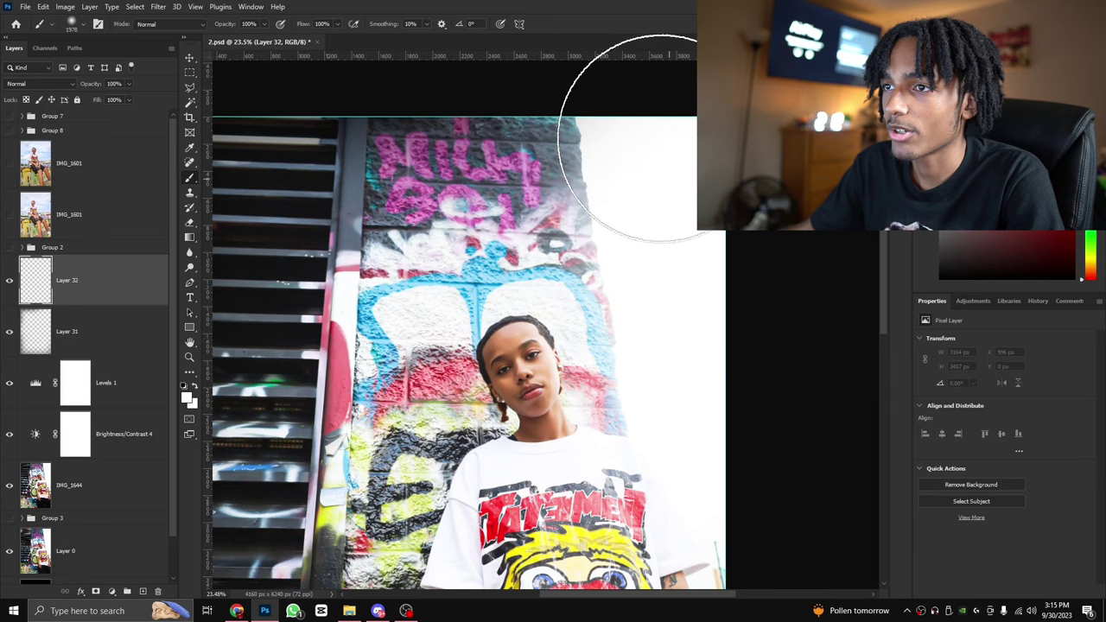
Paint a soft white glow over the sky and the wall's adjoining edge on Layer 32.
scroll(705, 285, up, 2)
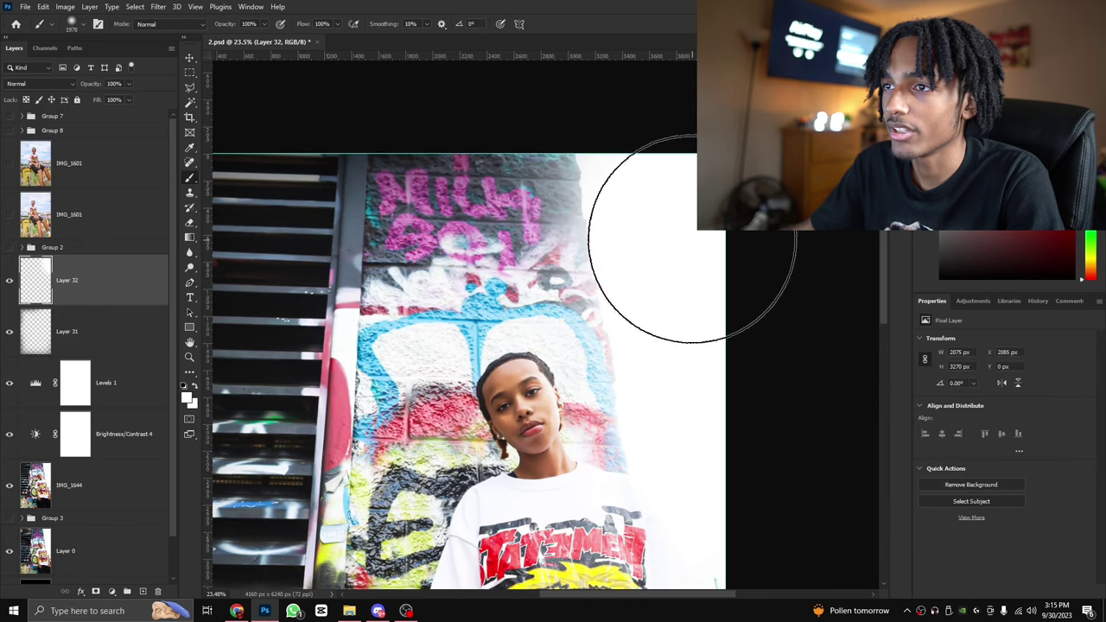
mouse_move(617, 123)
mouse_down()
mouse_move(654, 161)
mouse_move(683, 217)
mouse_up()
key(ctrl+z)
scroll(682, 220, down, 6)
scroll(653, 204, up, 6)
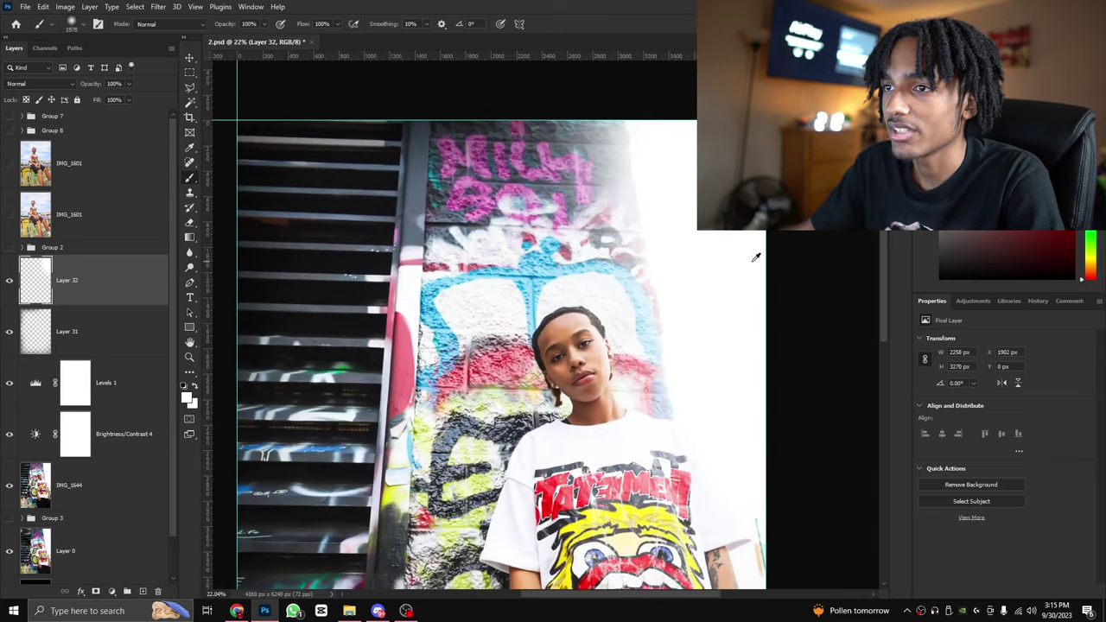
Try the Linear Dodge (Add) blend mode on Layer 32.
click(39, 83)
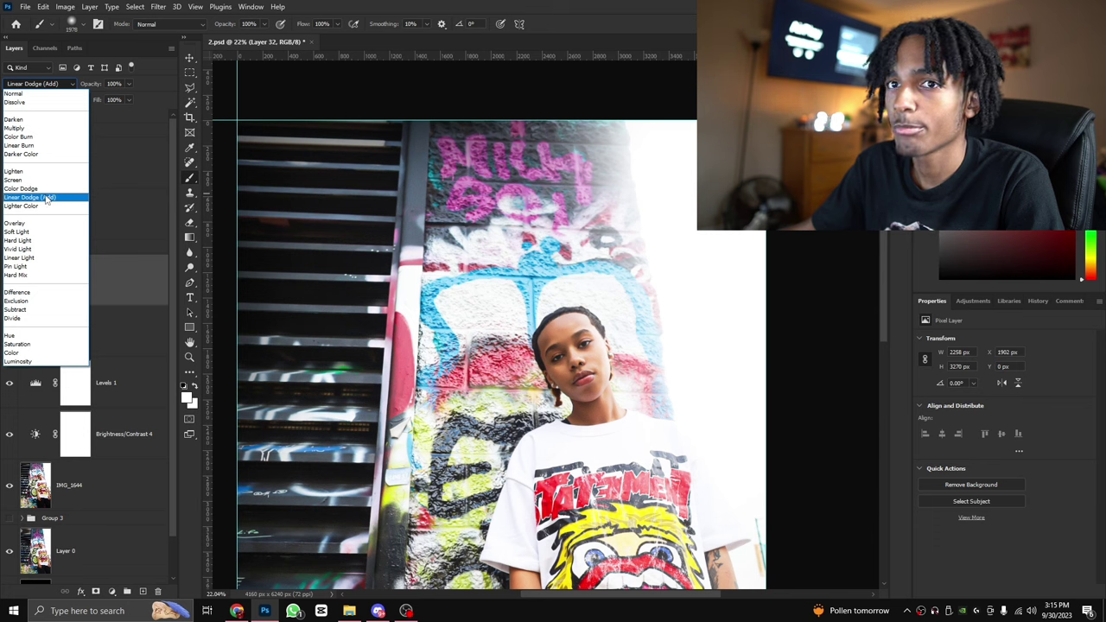
click(47, 198)
key(ctrl+z)
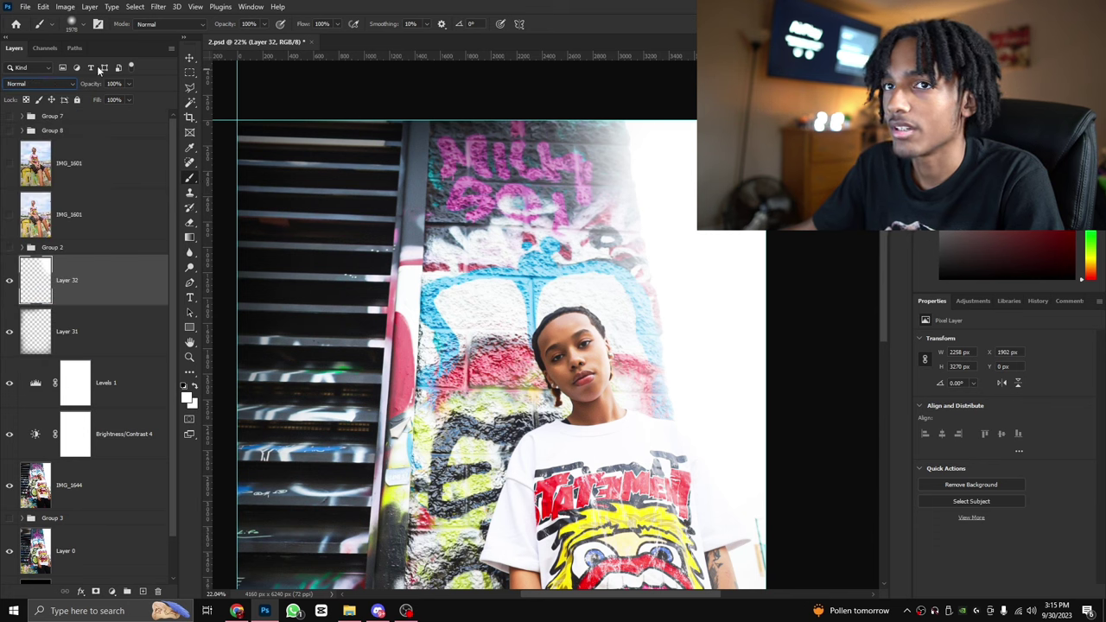
Review the white glow on the whole photo and undo its painting on Layer 32.
scroll(562, 288, down, 5)
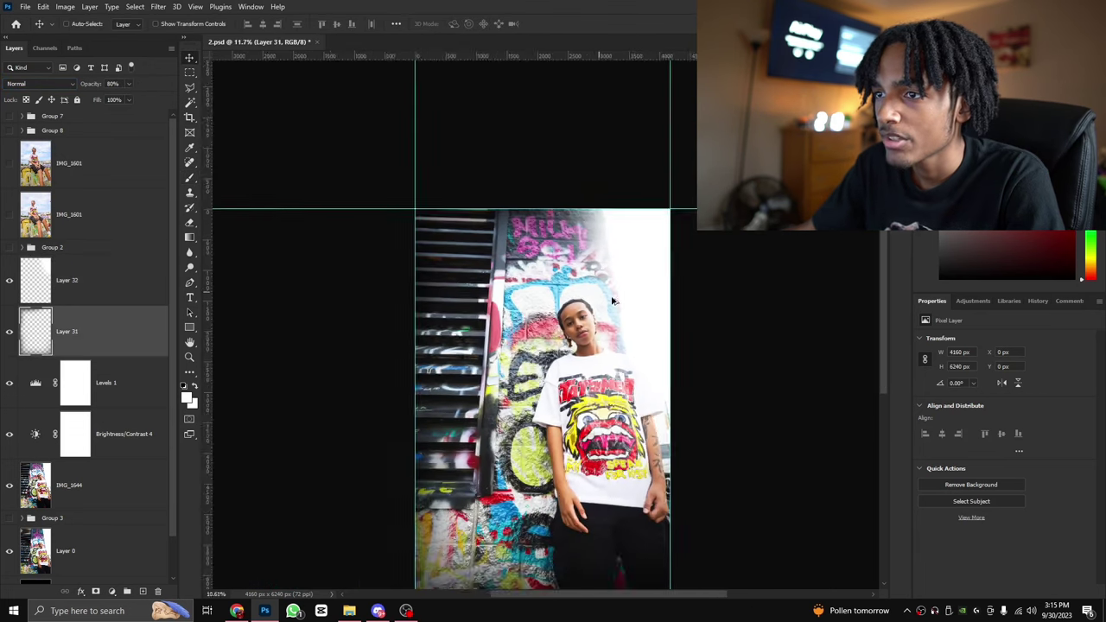
scroll(750, 289, up, 5)
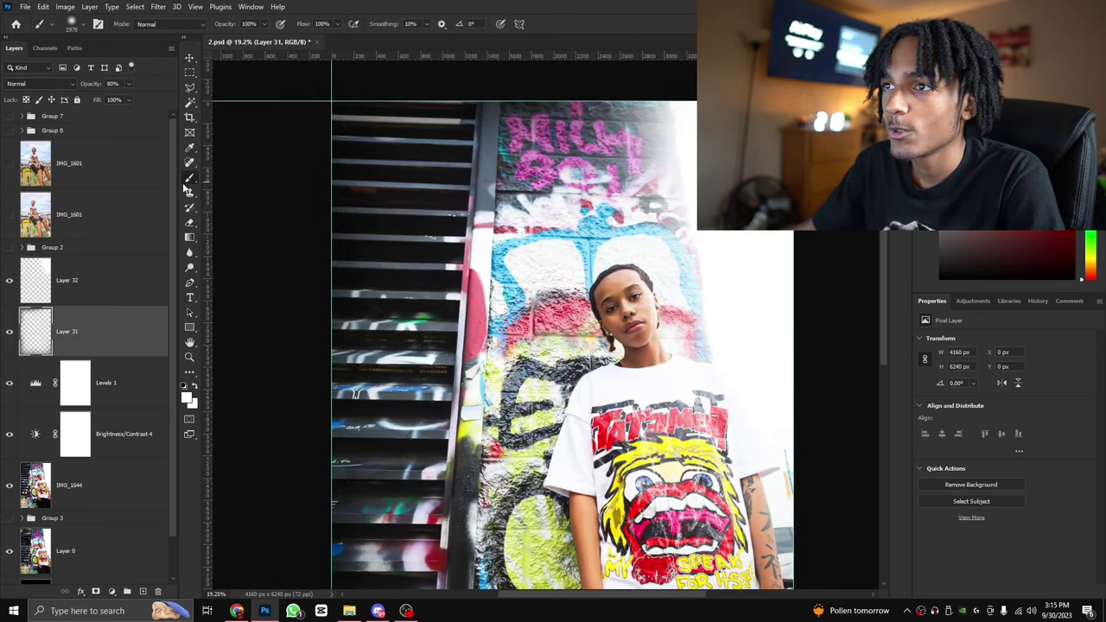
scroll(741, 198, up, 1)
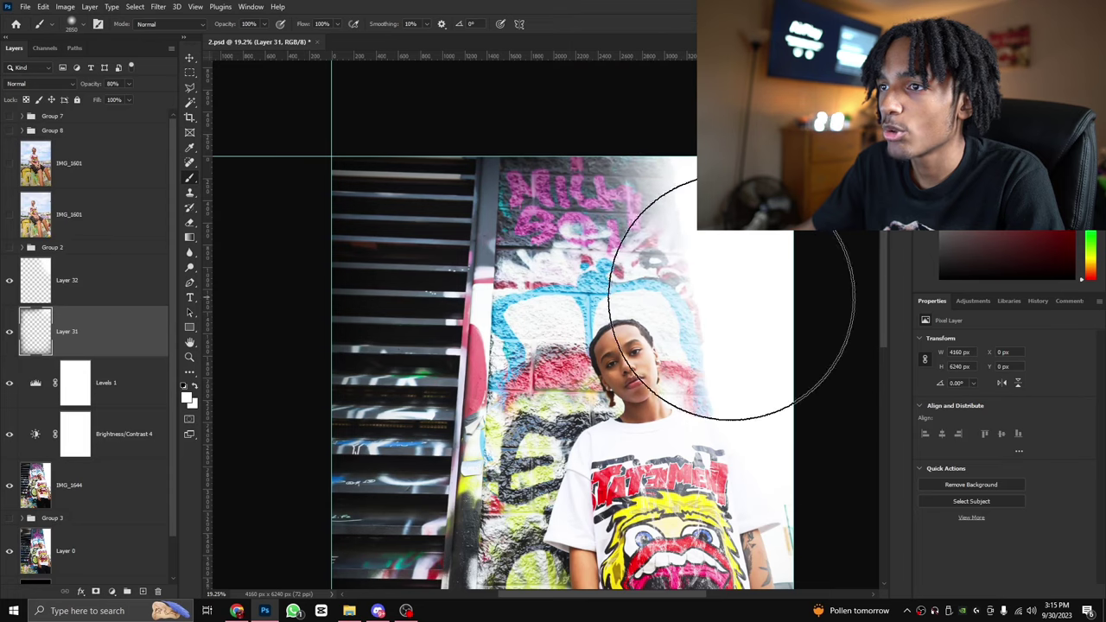
scroll(704, 321, down, 1)
scroll(745, 334, down, 2)
scroll(744, 334, down, 2)
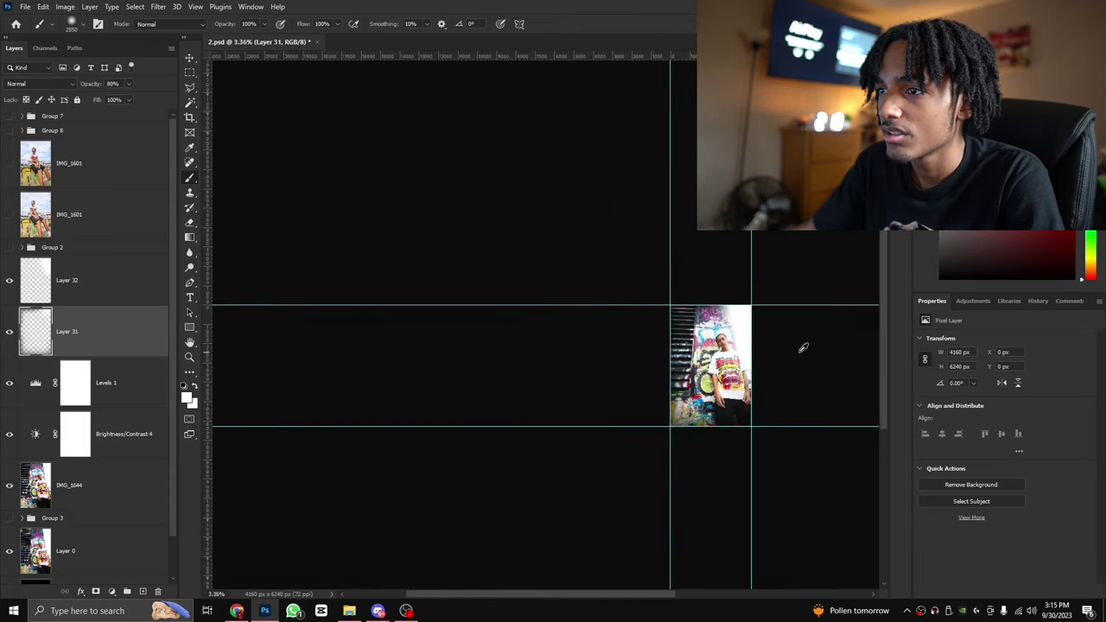
scroll(802, 345, up, 3)
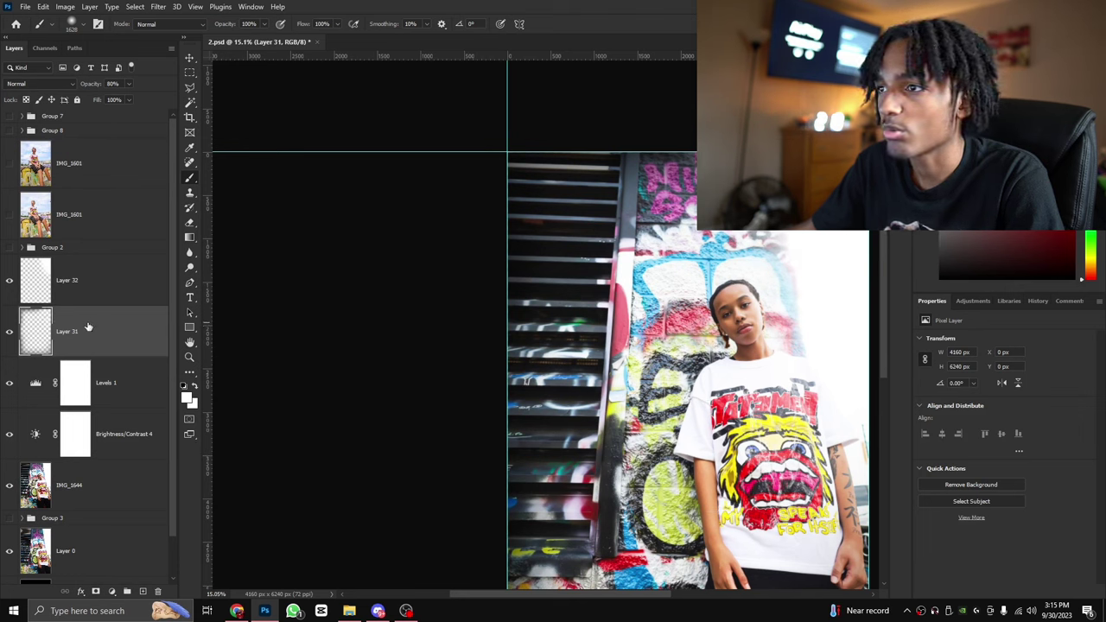
key(ctrl+z)
key(ctrl+z)
key(ctrl+shift+z)
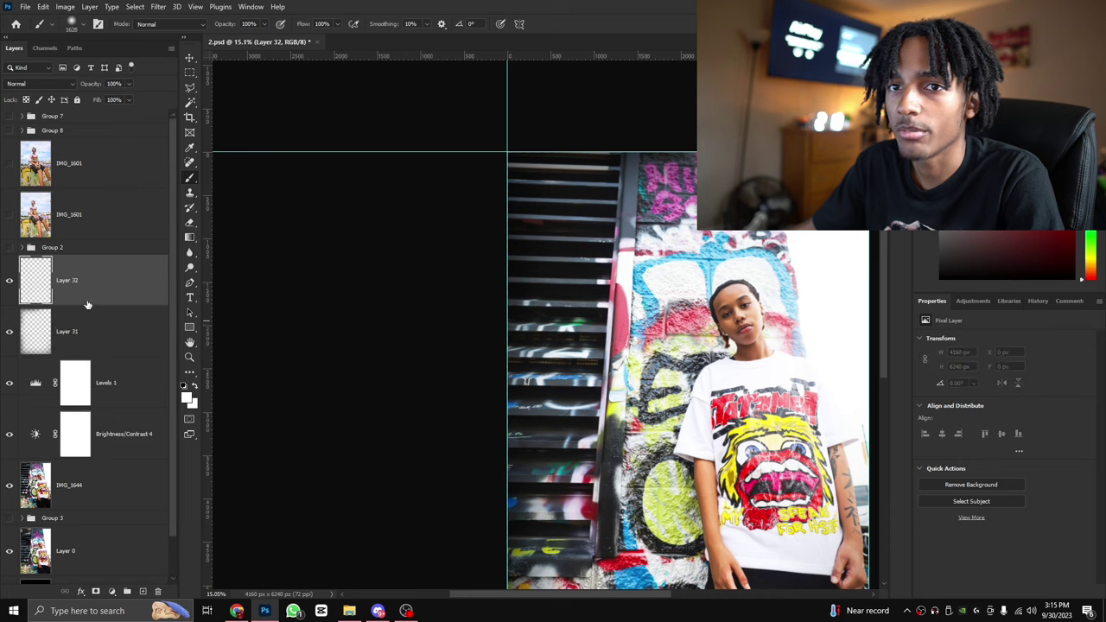
Try a soft white brush stroke over the stairs on Layer 31 and compare the photo with that layer hidden and shown.
click(95, 336)
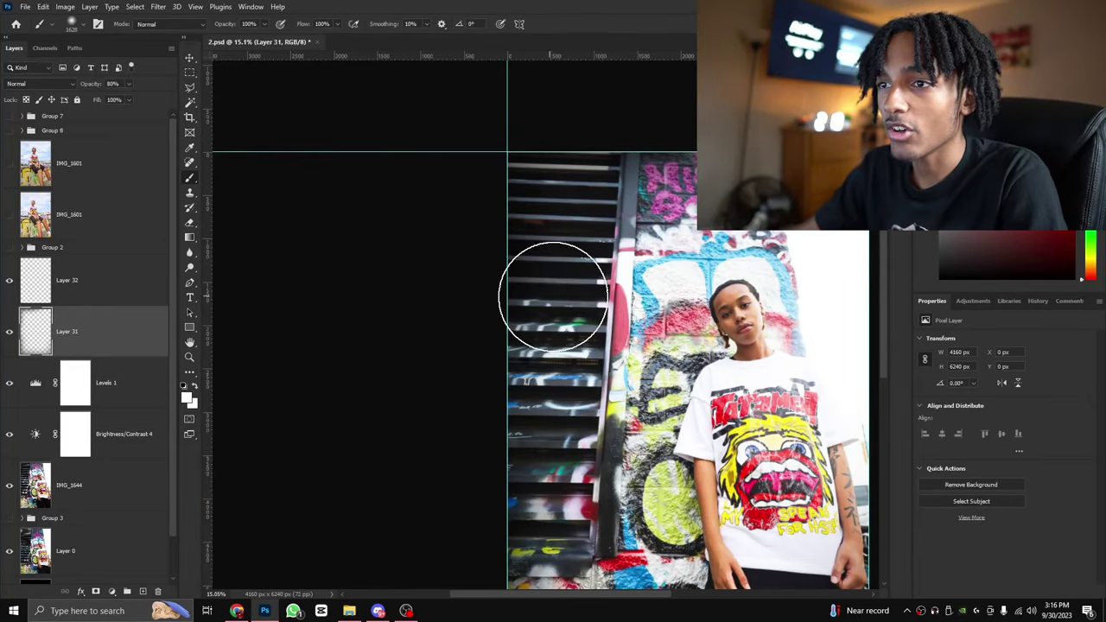
drag(553, 296, 554, 372)
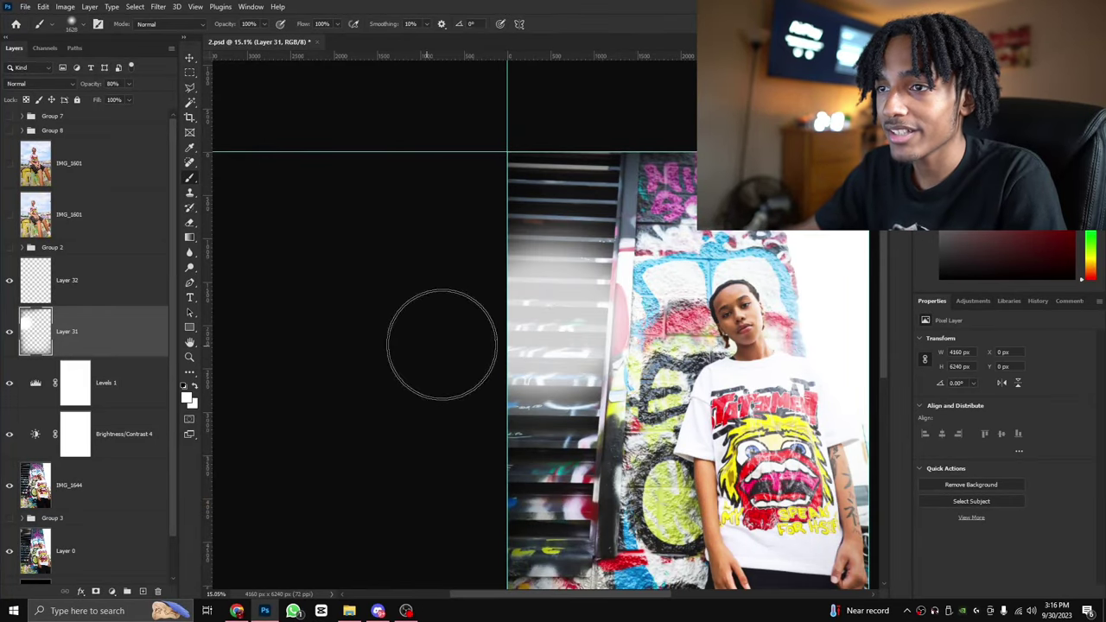
click(9, 331)
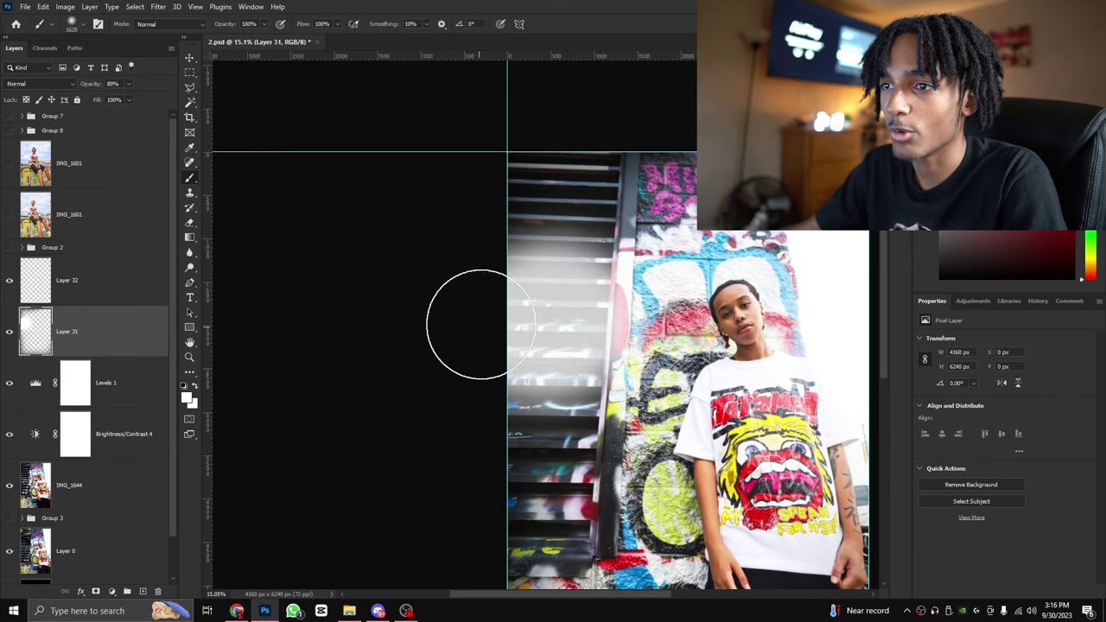
click(9, 332)
click(9, 332)
key(ctrl+z)
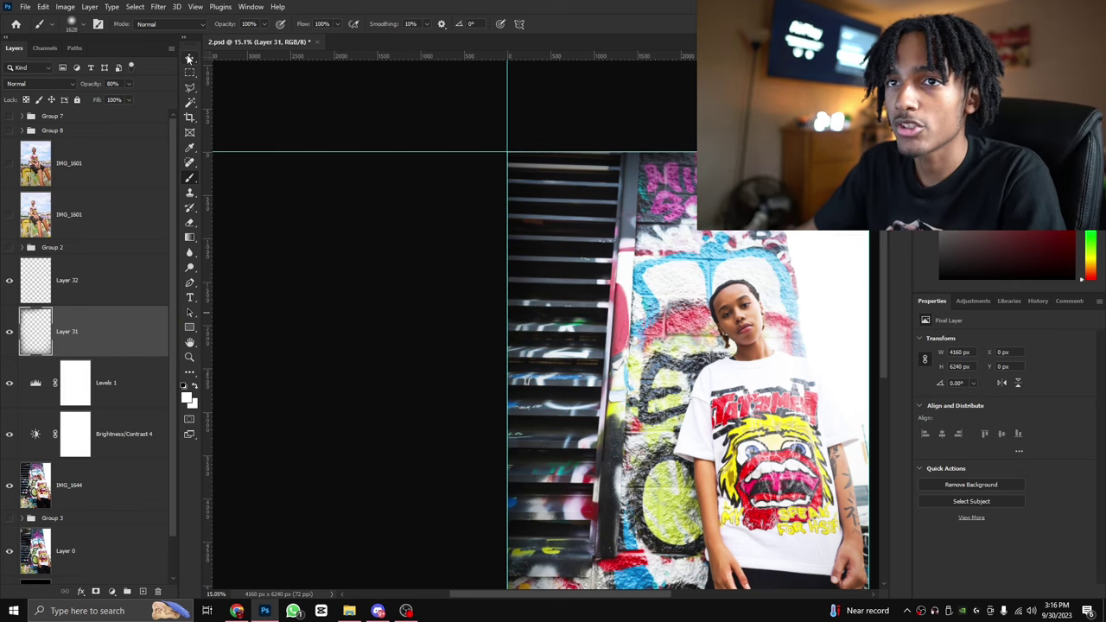
Paint a soft white glow on Layer 32 over the sky beside the graffiti wall.
click(191, 179)
mouse_move(474, 594)
mouse_down()
mouse_move(568, 582)
mouse_move(529, 579)
mouse_up()
scroll(571, 590, right, 4)
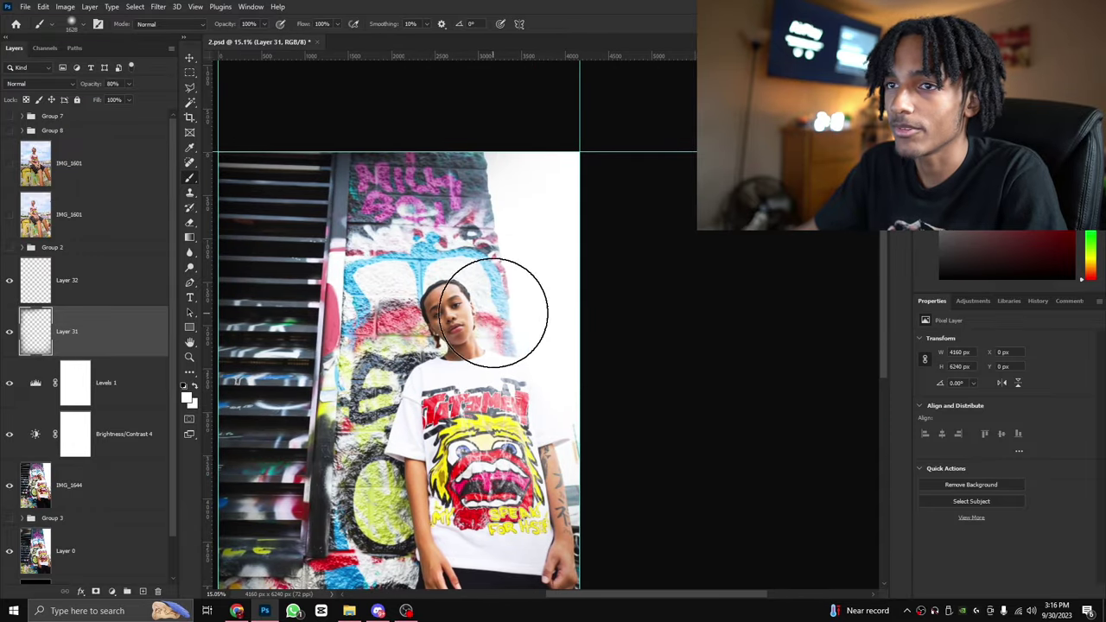
click(74, 289)
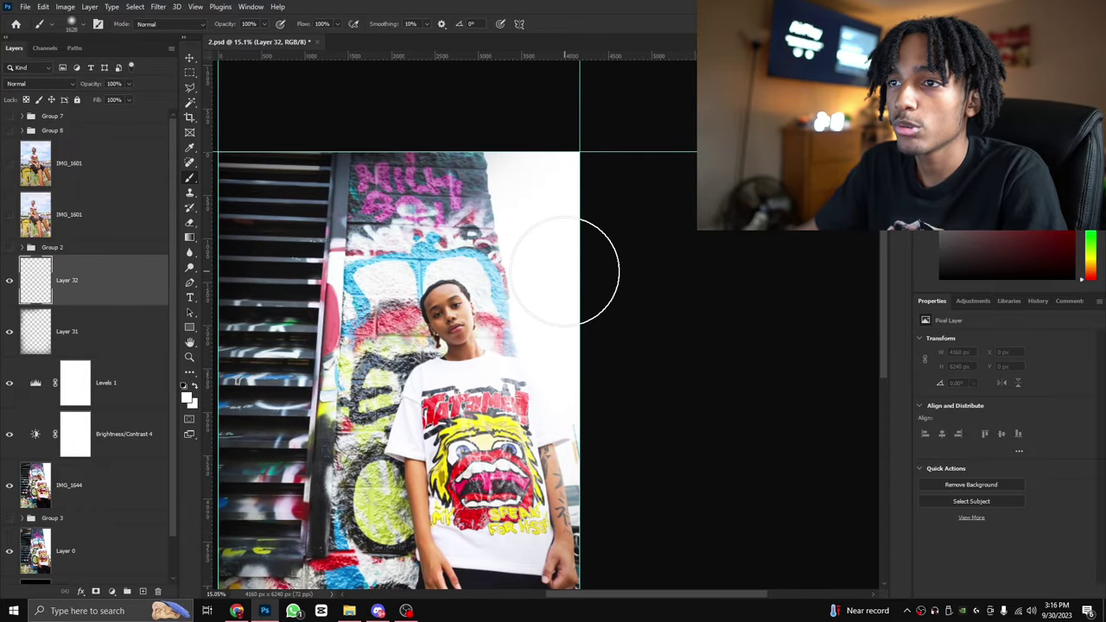
drag(539, 264, 548, 261)
click(527, 180)
click(530, 181)
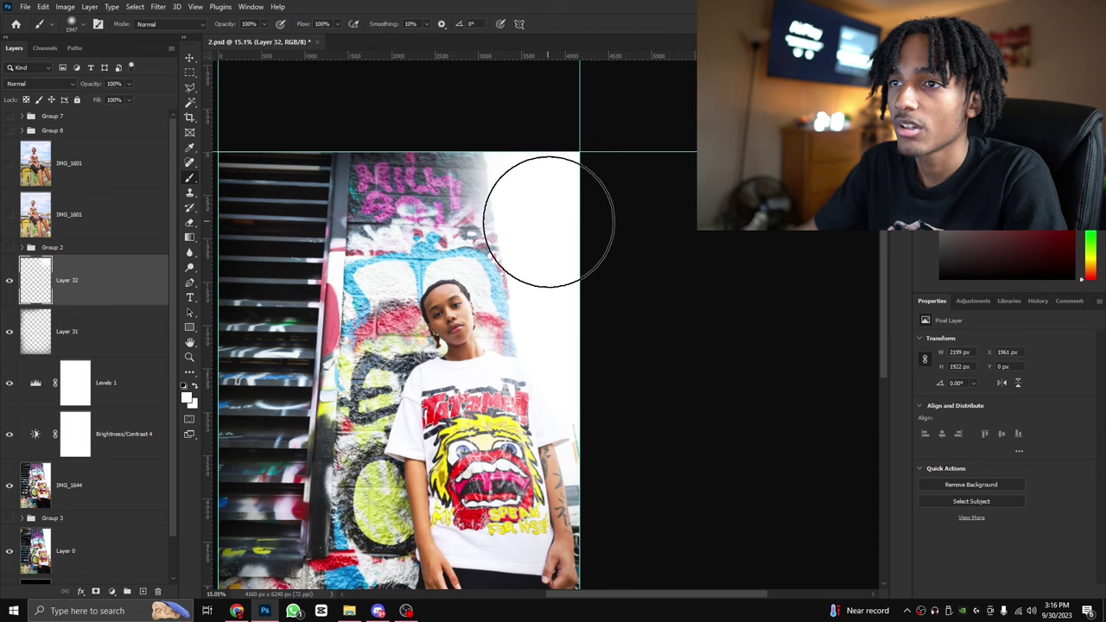
key(ctrl+z)
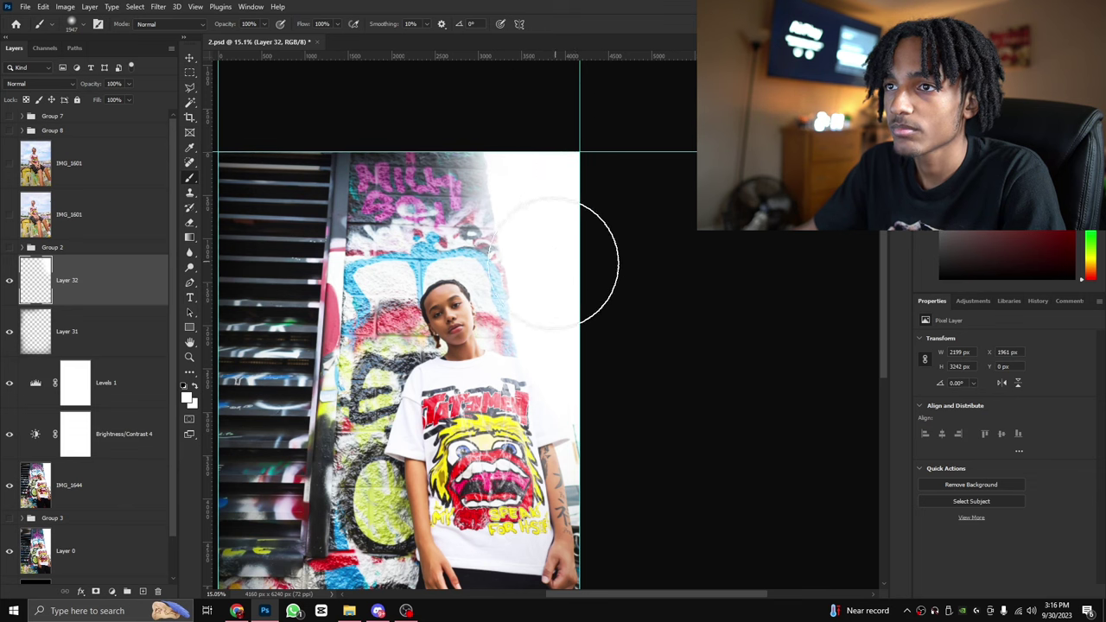
Extend the soft white glow on Layer 32 along the photo's upper edge, over the top of the graffiti wall.
scroll(524, 191, up, 2)
scroll(346, 104, up, 2)
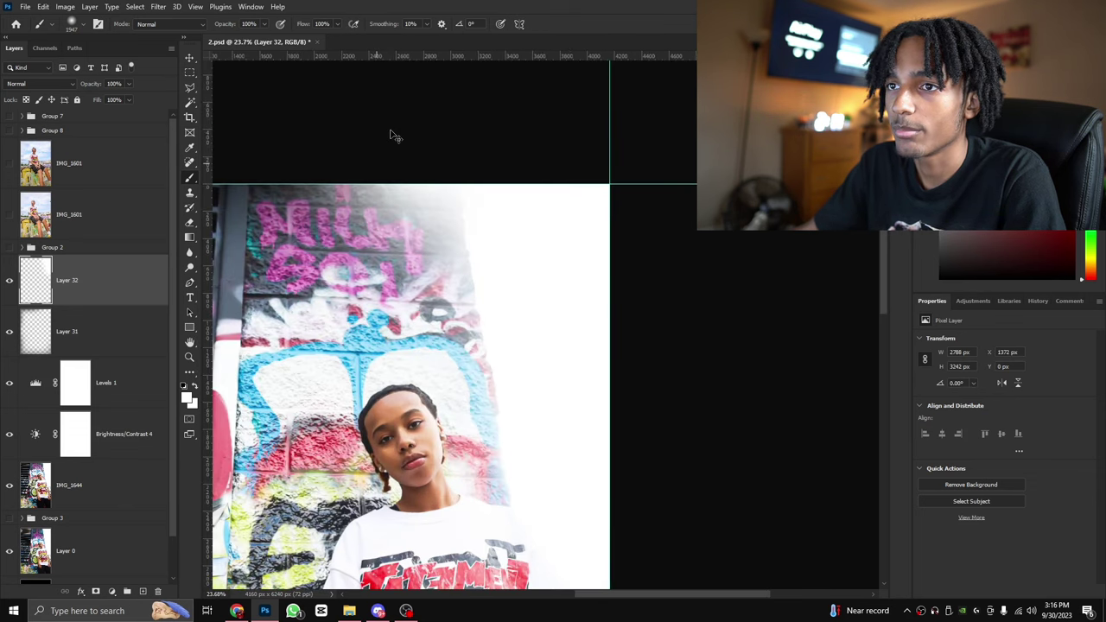
scroll(415, 126, up, 1)
mouse_move(408, 102)
mouse_down()
mouse_move(377, 91)
mouse_move(407, 79)
mouse_move(523, 88)
mouse_move(445, 77)
mouse_move(388, 86)
mouse_move(477, 113)
mouse_up()
scroll(390, 288, down, 3)
scroll(391, 288, up, 2)
scroll(390, 288, down, 4)
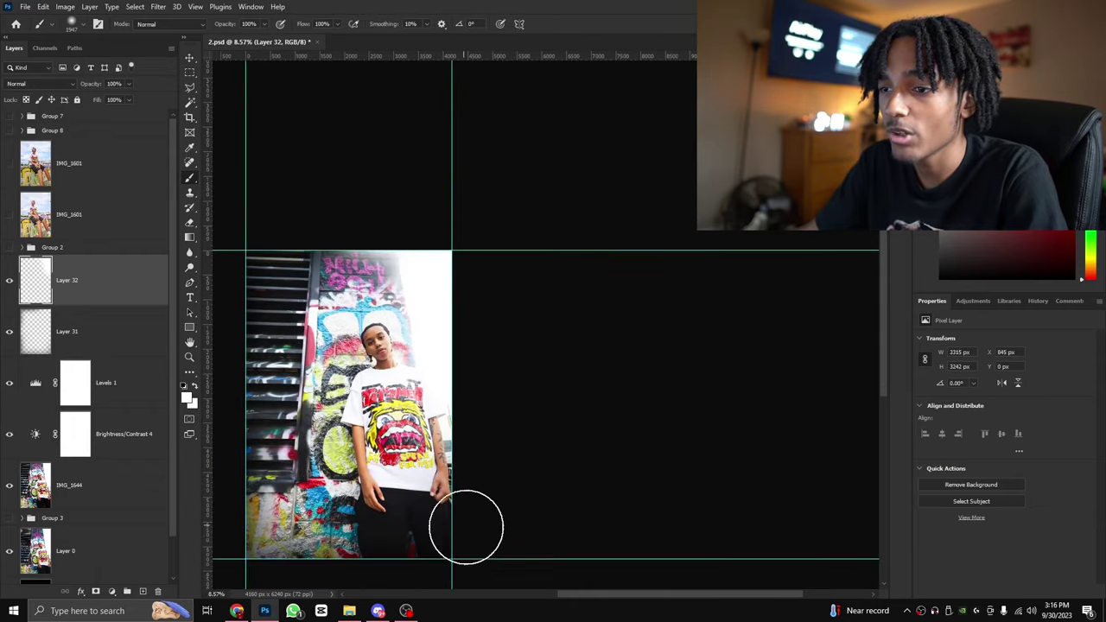
Examine the white glow on the whole photo and compare it with Layer 32 hidden and shown.
drag(567, 594, 523, 595)
scroll(467, 519, up, 3)
scroll(367, 430, down, 3)
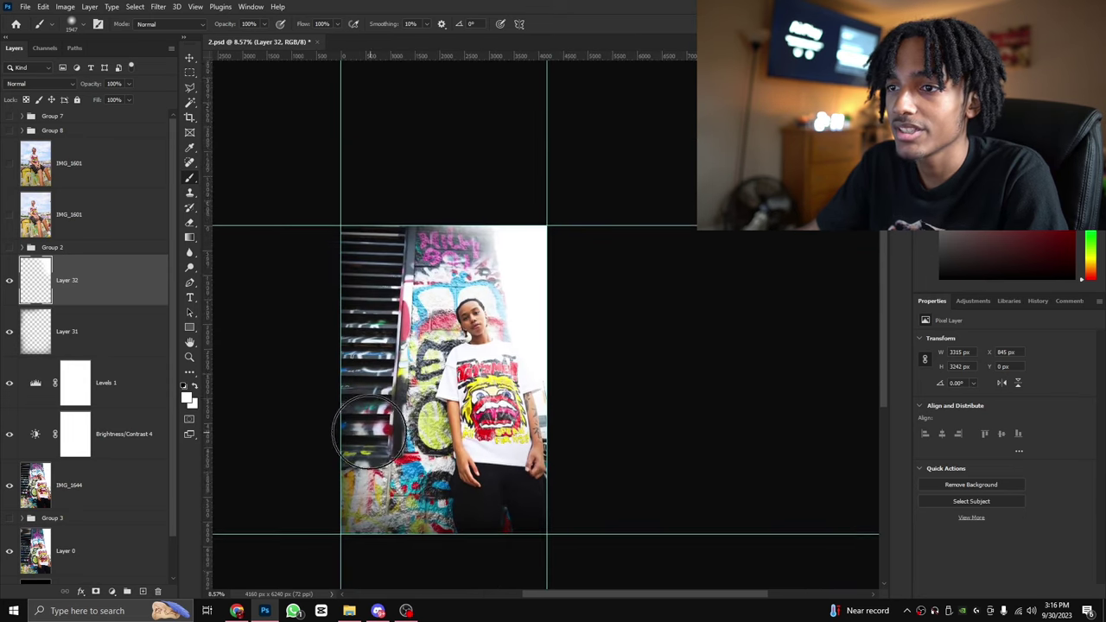
scroll(333, 435, up, 4)
scroll(326, 430, down, 1)
scroll(324, 427, down, 1)
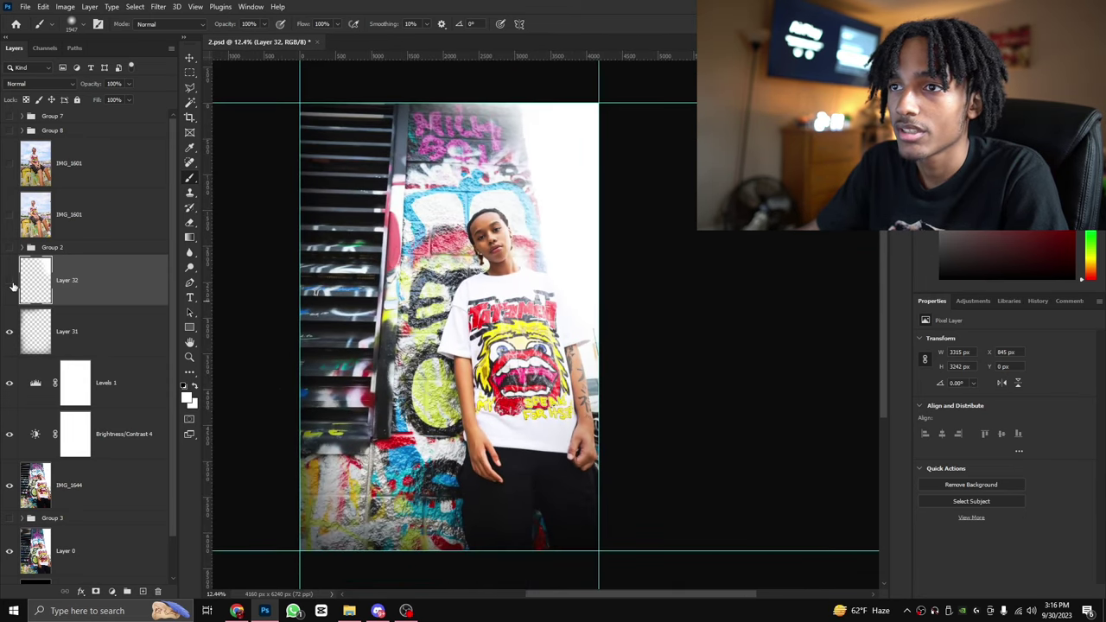
click(10, 280)
click(10, 280)
click(10, 280)
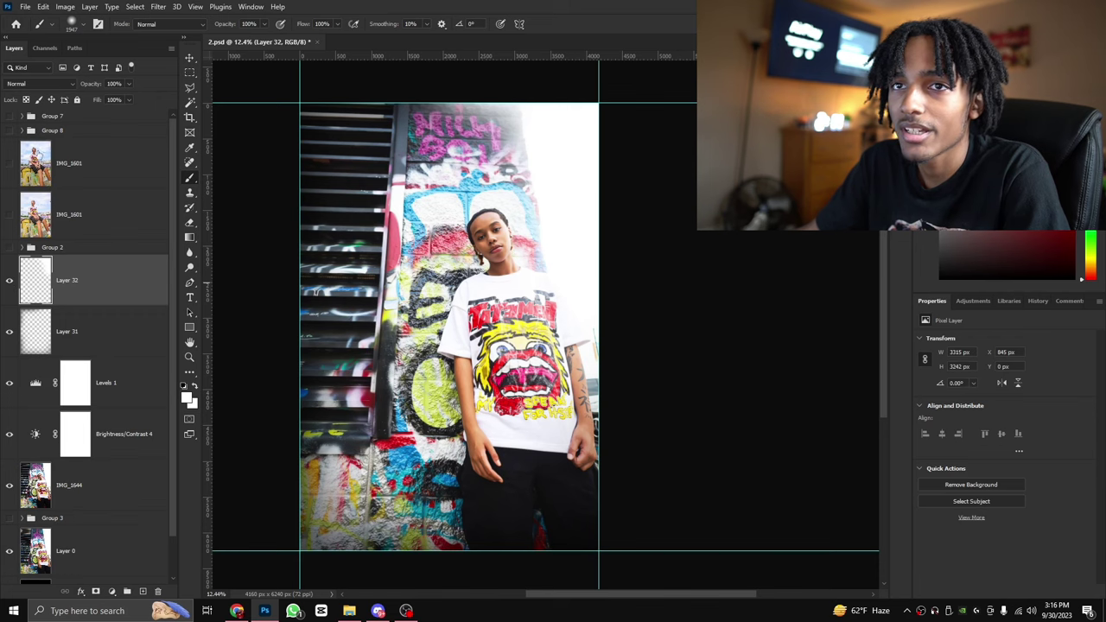
Set Layer 32's opacity to 80% and switch from the Brush to the Move tool.
drag(93, 84, 82, 85)
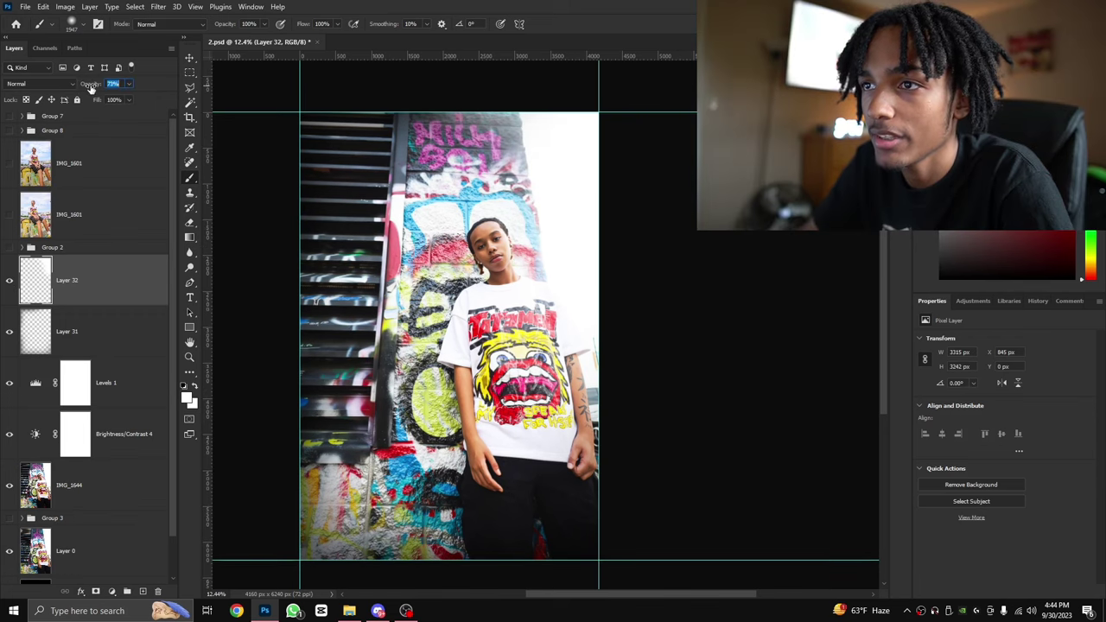
scroll(345, 172, up, 2)
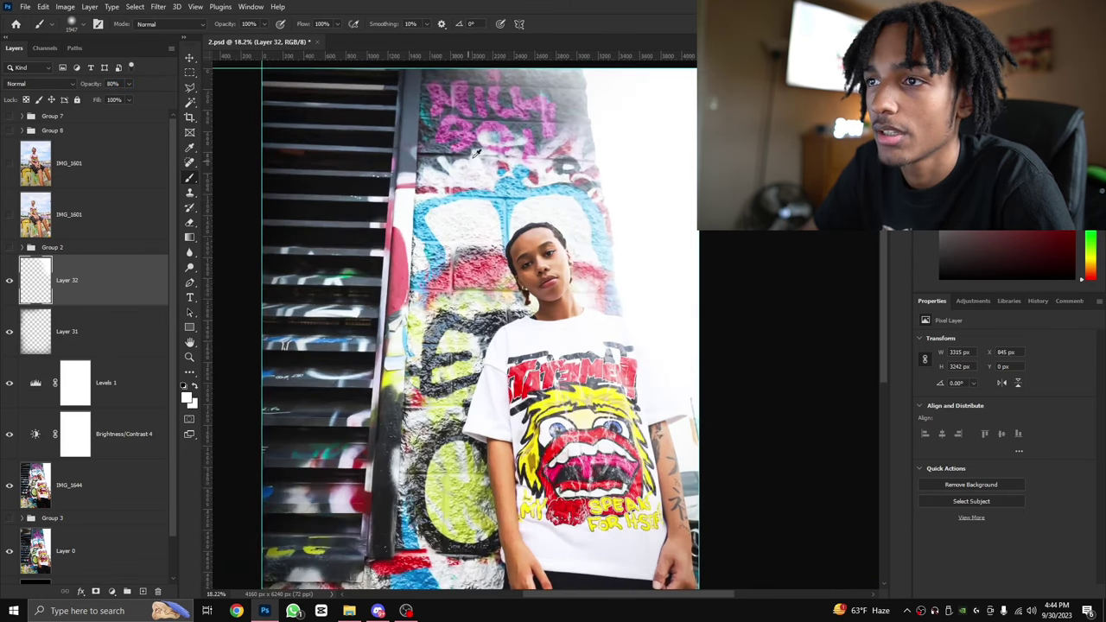
scroll(111, 273, down, 1)
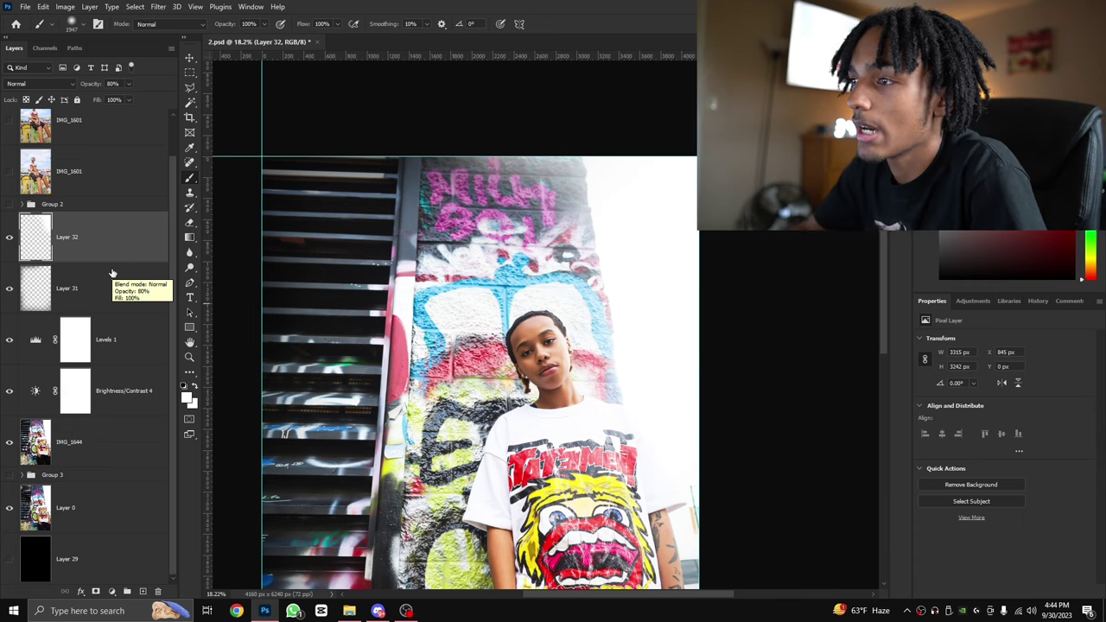
scroll(358, 308, down, 5)
key(v)
key(m)
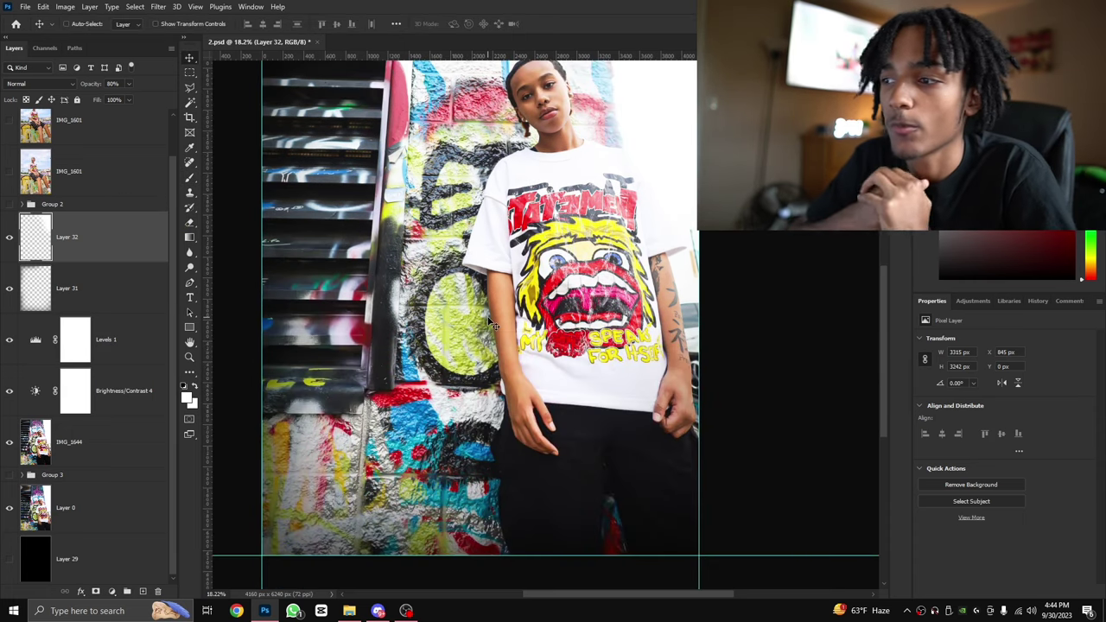